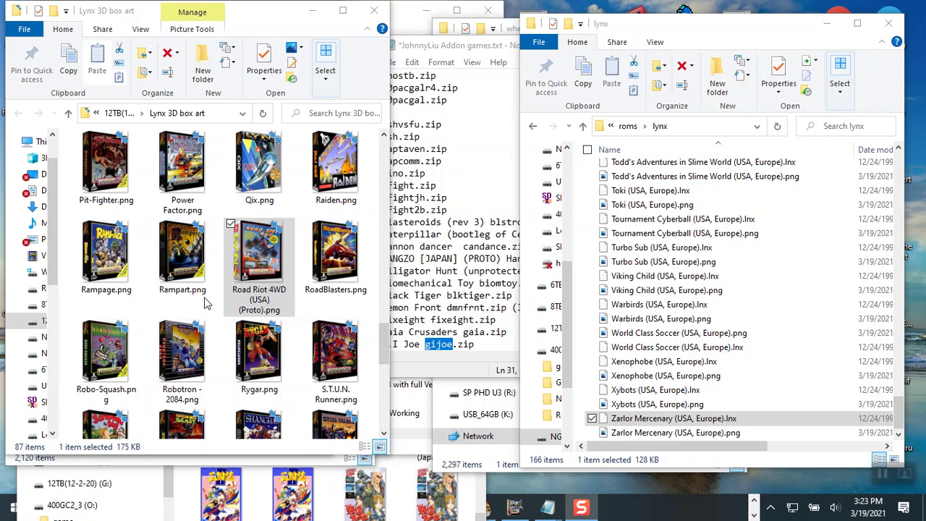
Switch to Chrome and search Google for "Lynx 3D box art emumovie" in place of the G.I. Joe image query.
{"action": "key", "text": "alt+Tab"}
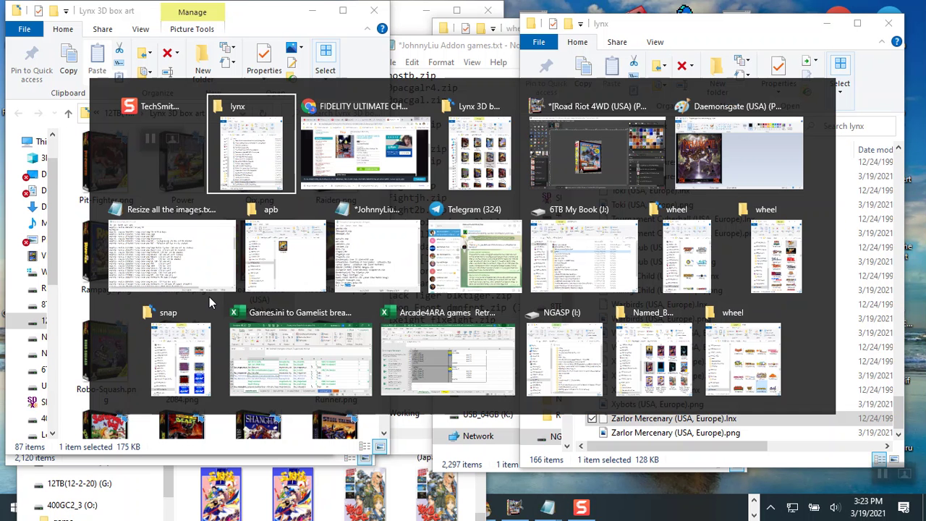
{"action": "key", "text": "alt+Tab"}
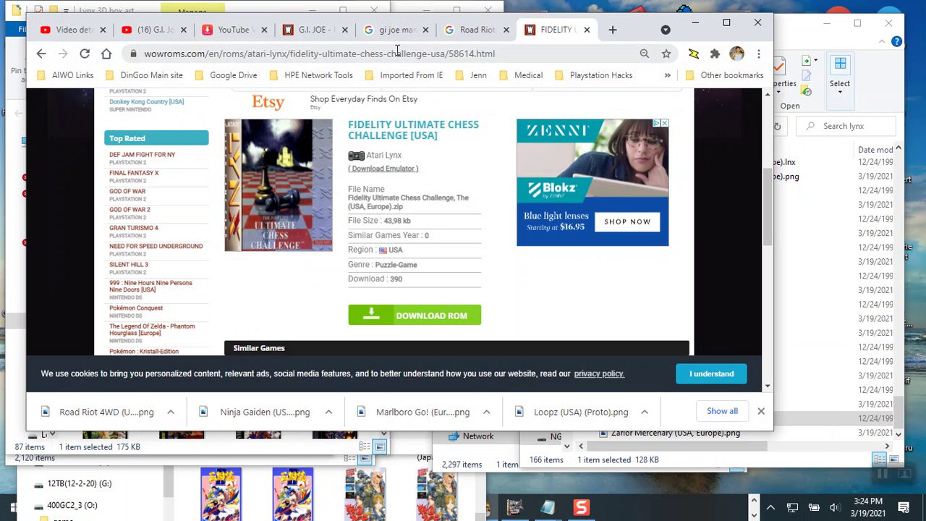
{"action": "left_click", "coordinate": [465, 34]}
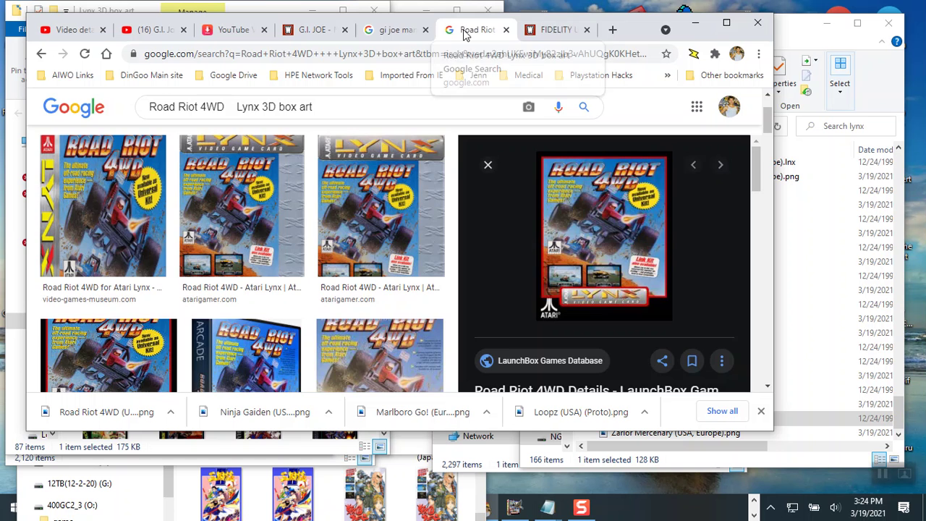
{"action": "left_click", "coordinate": [415, 32]}
{"action": "left_click_drag", "start_coordinate": [298, 108], "coordinate": [57, 118]}
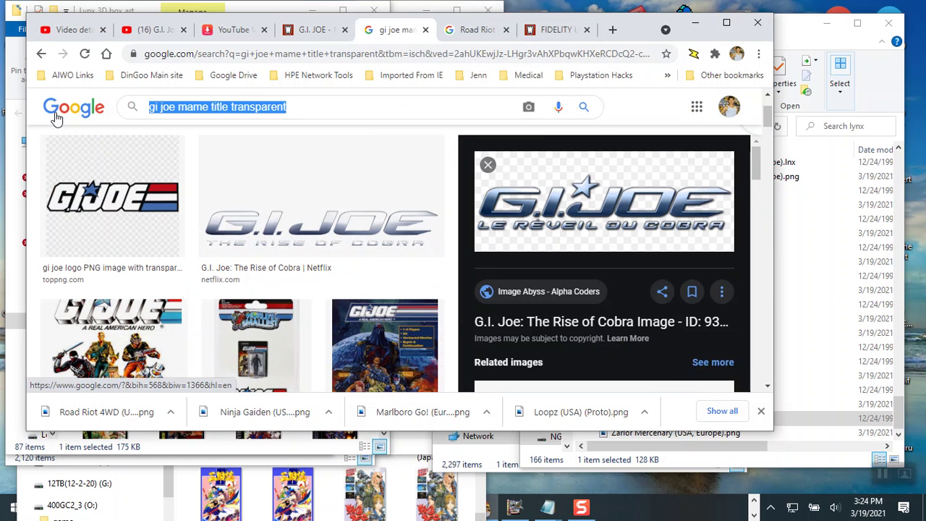
{"action": "type", "text": "lyn"}
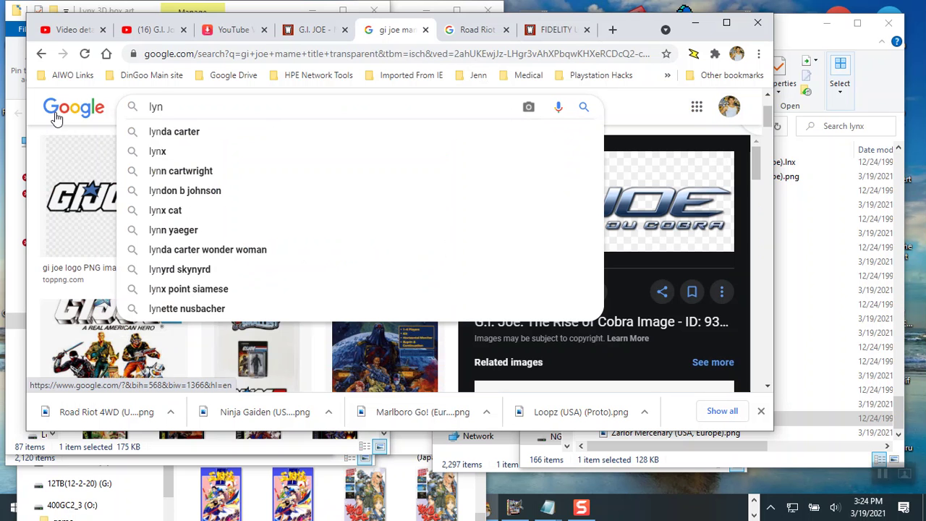
{"action": "key", "text": "BackSpace"}
{"action": "key", "text": "BackSpace"}
{"action": "key", "text": "BackSpace"}
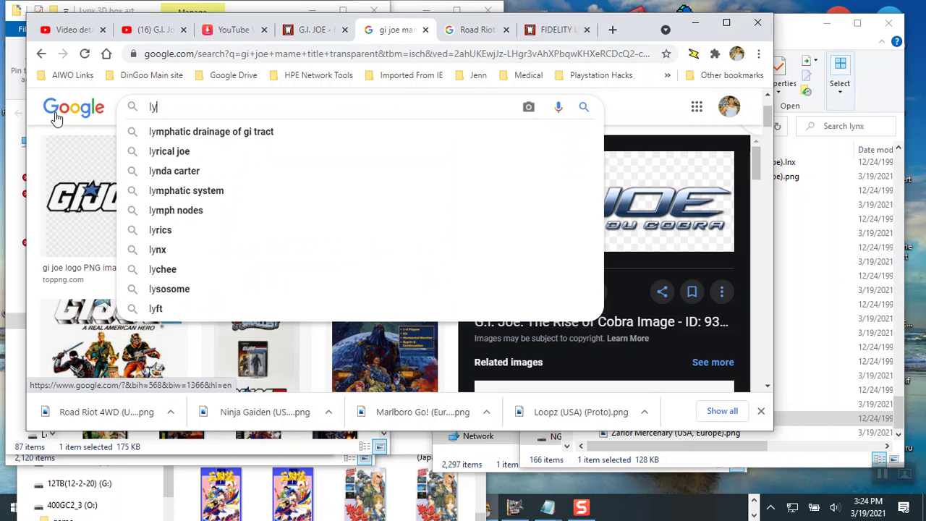
{"action": "type", "text": "Lynx "}
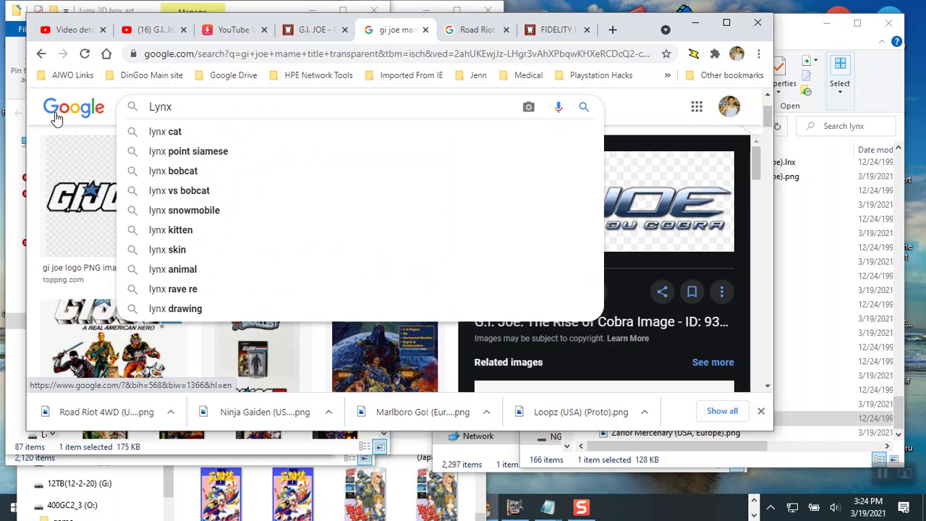
{"action": "type", "text": "3D bx"}
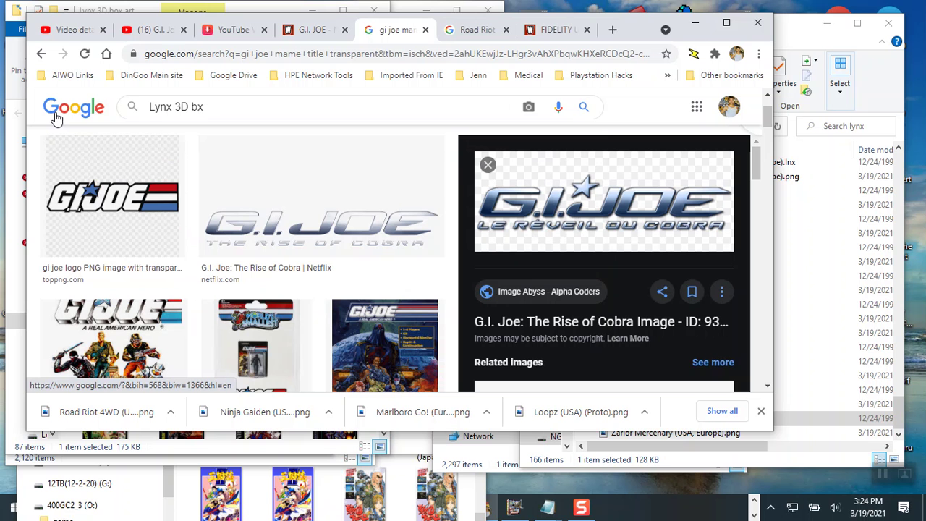
{"action": "key", "text": "BackSpace"}
{"action": "type", "text": "ox art emumovie"}
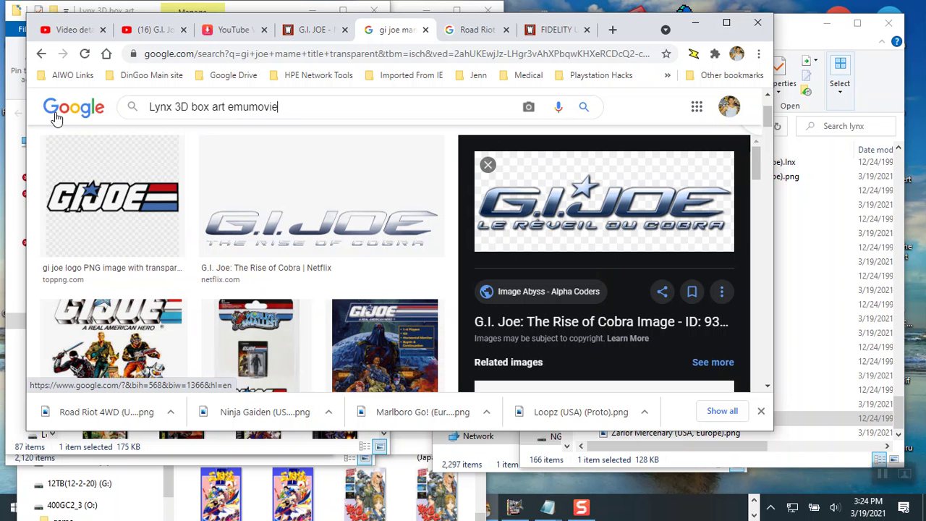
{"action": "key", "text": "Return"}
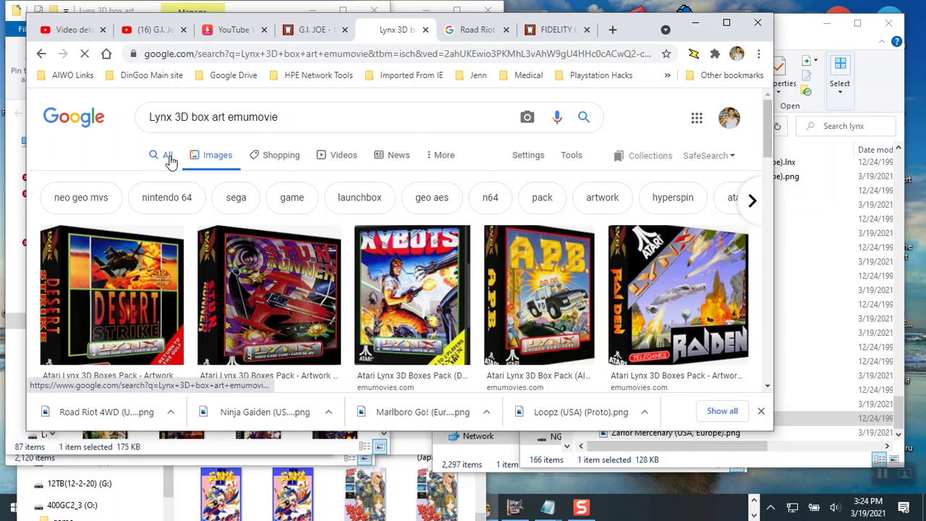
Open the EmuMovies topic Atari Lynx 3D Box Pack (All Official Releases) from the general web results and go to its file page.
{"action": "left_click", "coordinate": [168, 156]}
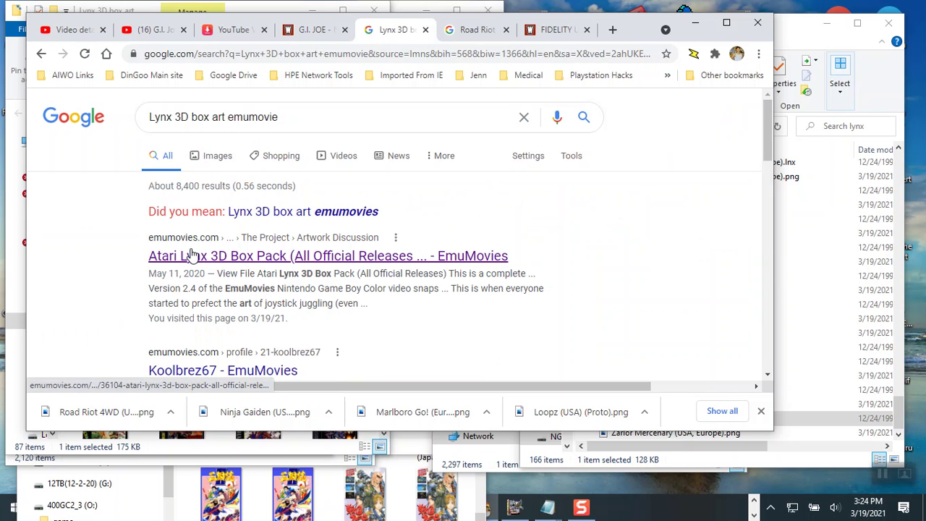
{"action": "left_click", "coordinate": [268, 257]}
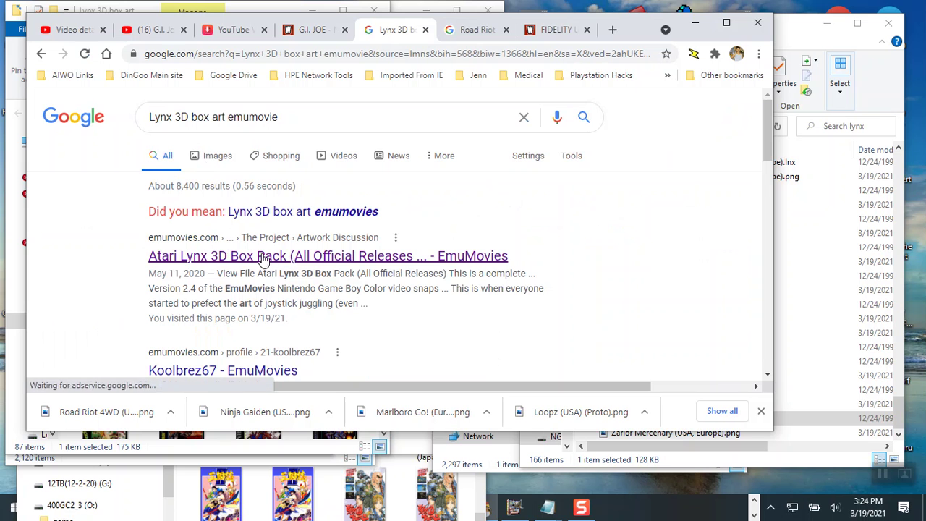
{"action": "left_click", "coordinate": [424, 258]}
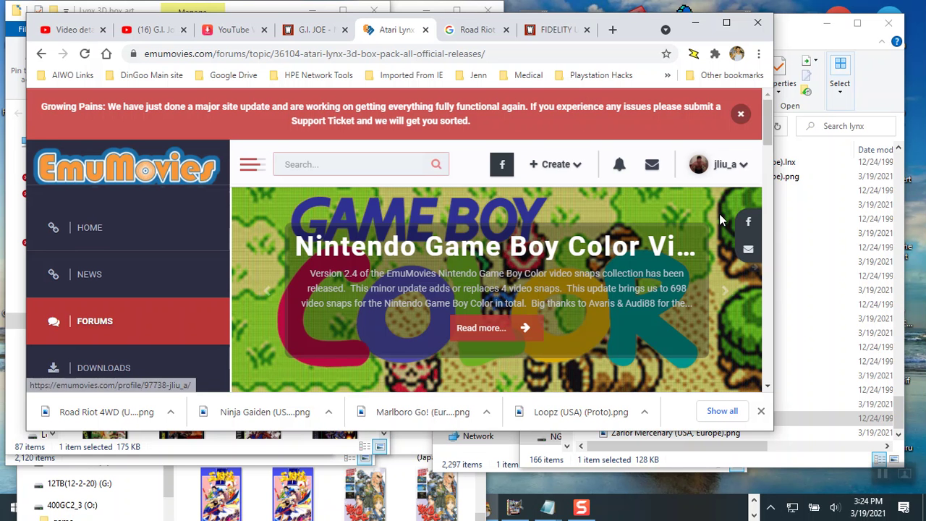
{"action": "scroll", "coordinate": [691, 225], "scroll_direction": "down", "scroll_amount": 5}
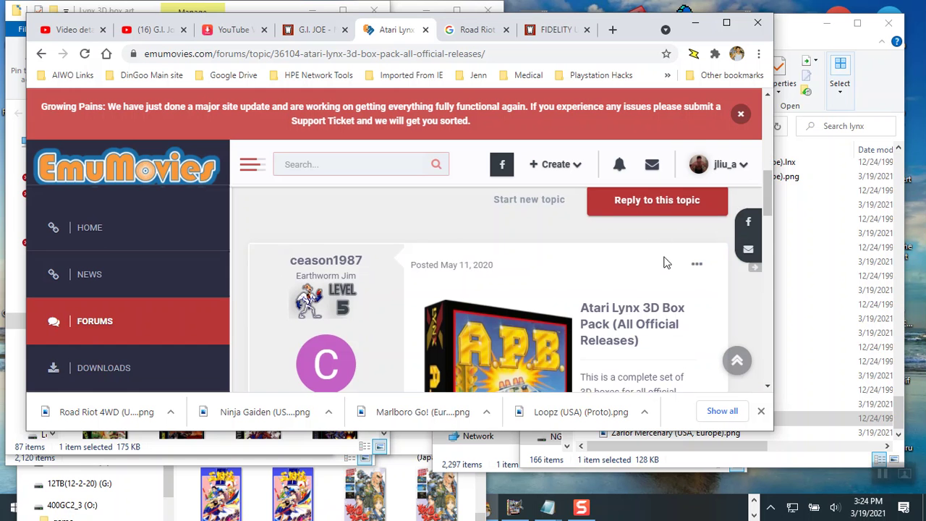
{"action": "scroll", "coordinate": [639, 262], "scroll_direction": "down", "scroll_amount": 3}
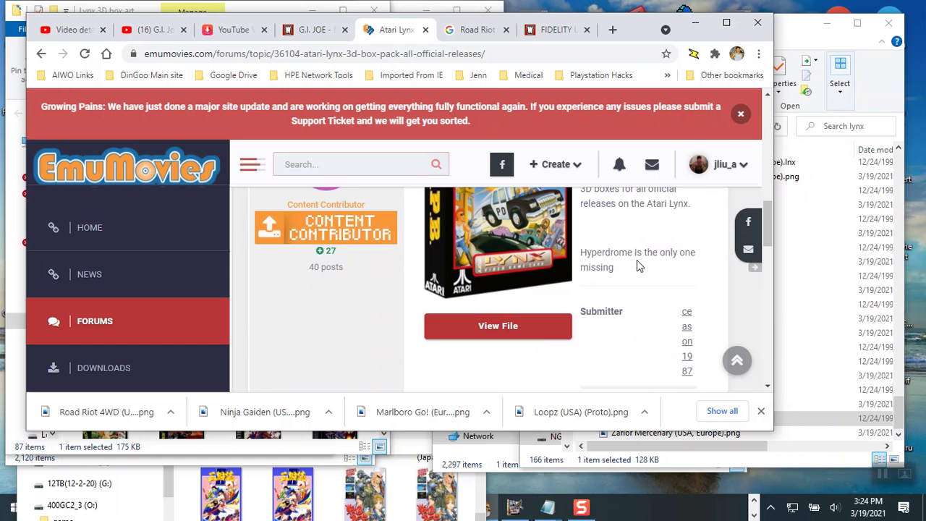
{"action": "left_click", "coordinate": [543, 331]}
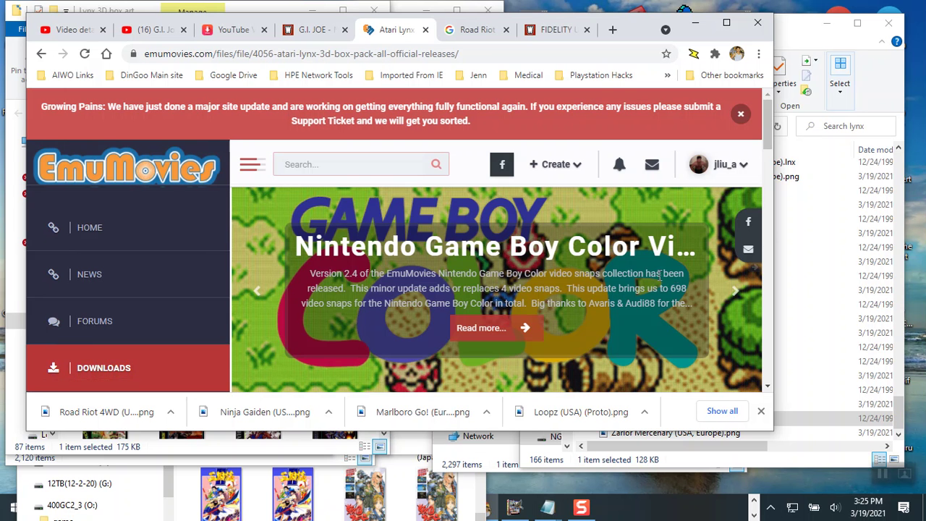
Examine the box pack's file description and browse its preview images.
{"action": "scroll", "coordinate": [669, 275], "scroll_direction": "down", "scroll_amount": 2}
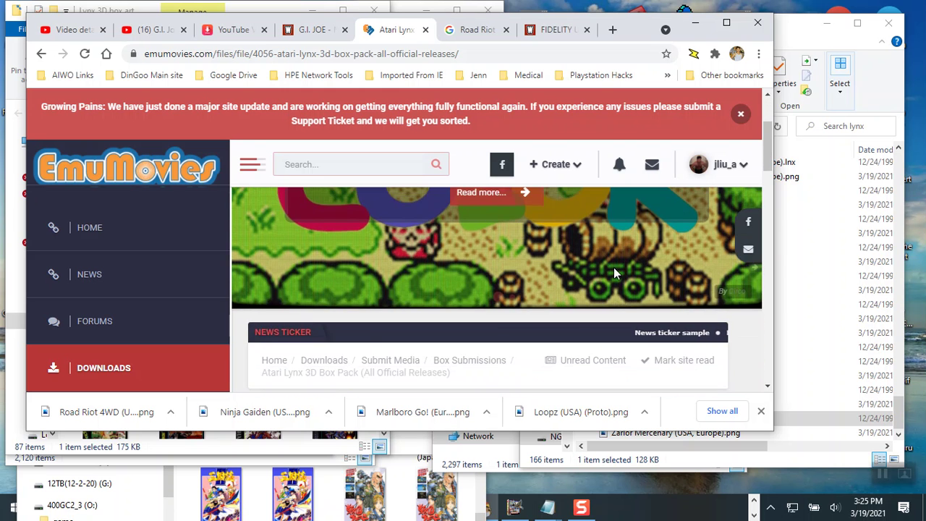
{"action": "scroll", "coordinate": [680, 271], "scroll_direction": "down", "scroll_amount": 3}
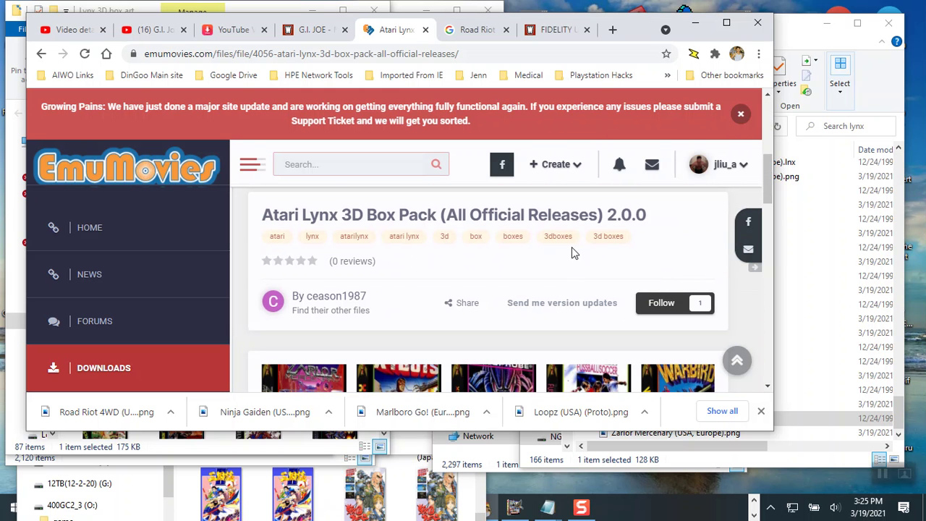
{"action": "scroll", "coordinate": [640, 236], "scroll_direction": "down", "scroll_amount": 3}
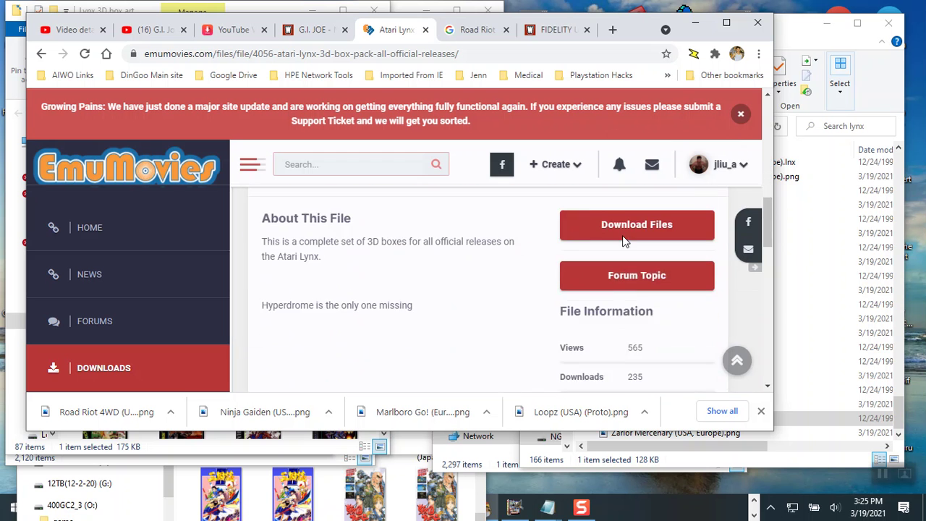
{"action": "scroll", "coordinate": [397, 261], "scroll_direction": "up", "scroll_amount": 2}
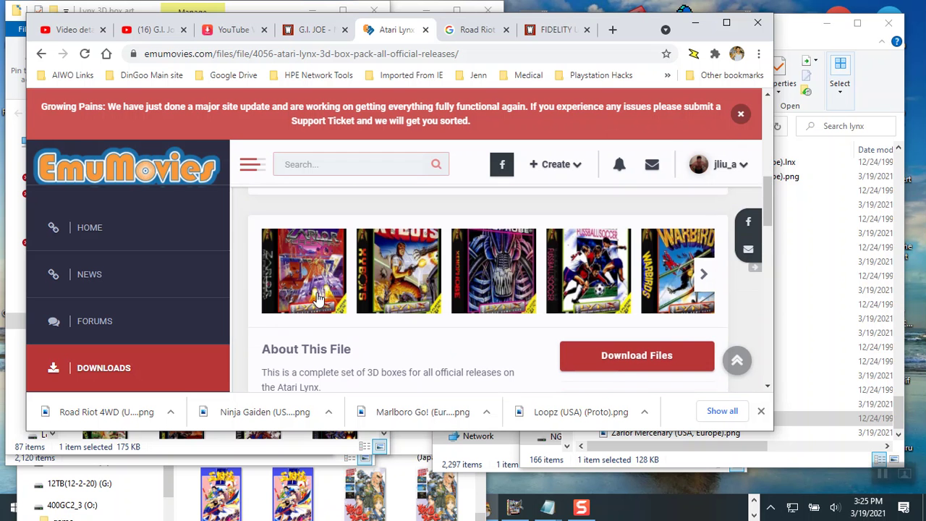
{"action": "left_click", "coordinate": [702, 279]}
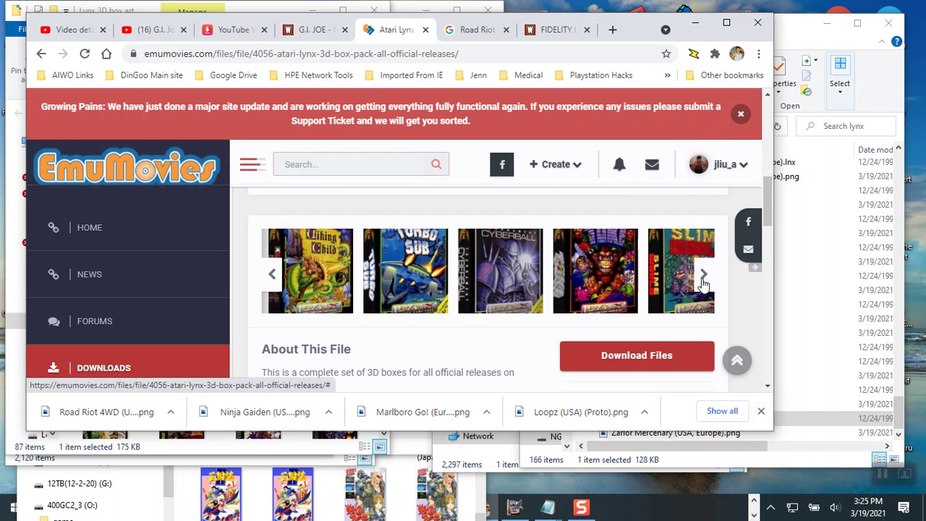
Open the pack's list of downloadable files and look through the individual box images and the 3D Box.rar archive.
{"action": "left_click", "coordinate": [587, 361]}
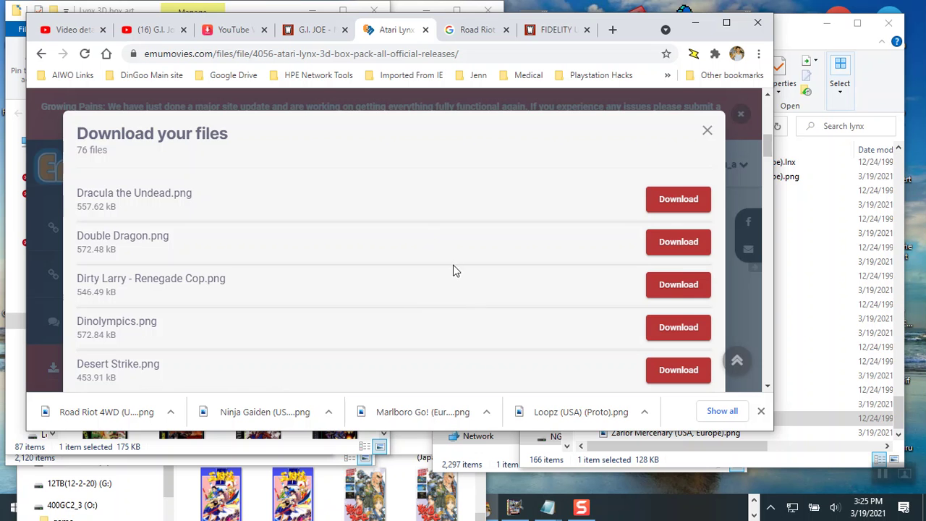
{"action": "scroll", "coordinate": [423, 250], "scroll_direction": "down", "scroll_amount": 3}
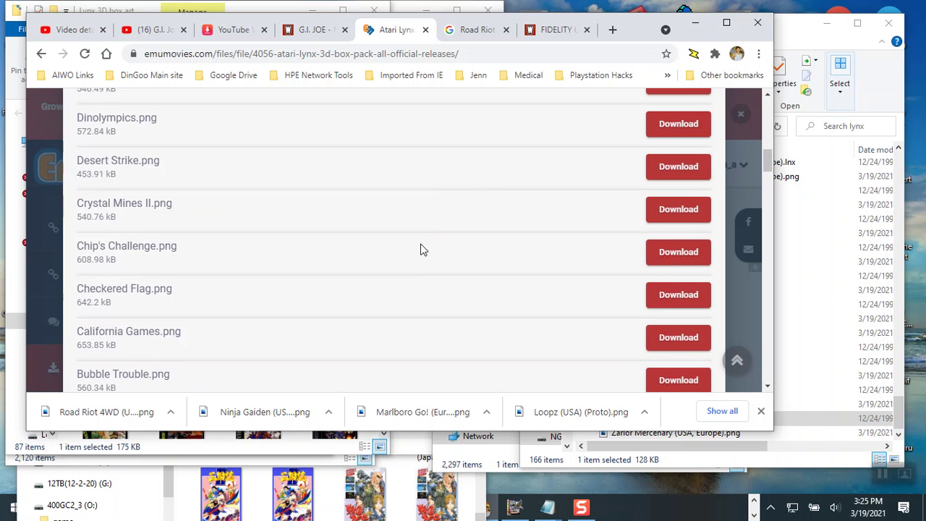
{"action": "scroll", "coordinate": [423, 250], "scroll_direction": "down", "scroll_amount": 3}
{"action": "scroll", "coordinate": [423, 249], "scroll_direction": "down", "scroll_amount": 3}
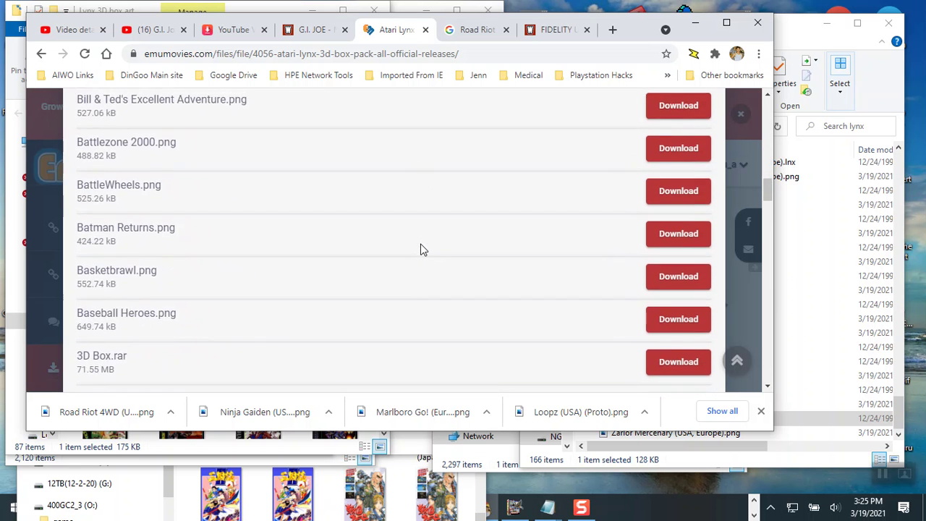
{"action": "scroll", "coordinate": [423, 249], "scroll_direction": "down", "scroll_amount": 5}
{"action": "scroll", "coordinate": [423, 250], "scroll_direction": "down", "scroll_amount": 3}
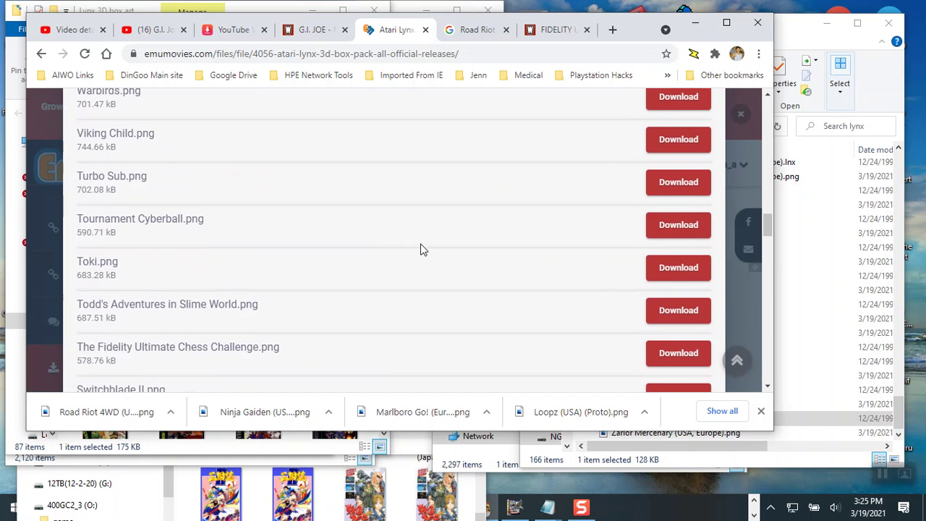
{"action": "scroll", "coordinate": [423, 250], "scroll_direction": "down", "scroll_amount": 10}
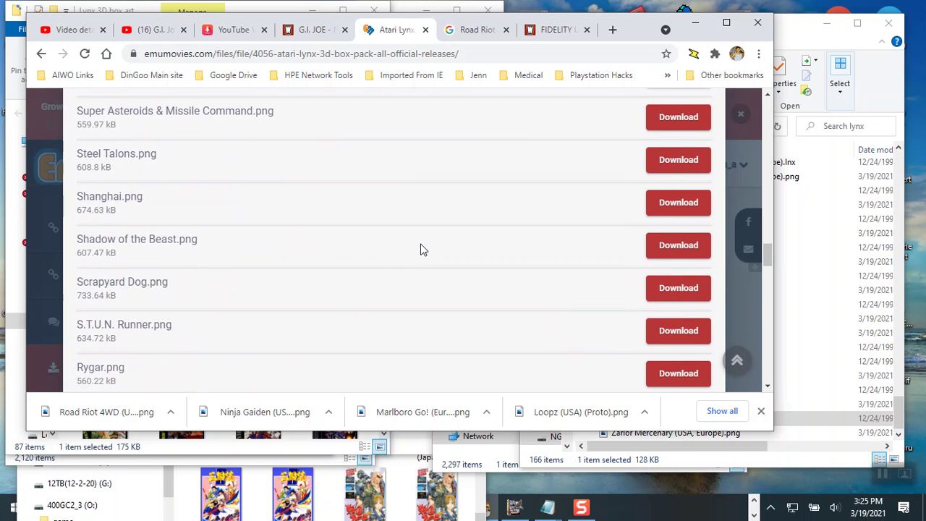
{"action": "scroll", "coordinate": [423, 250], "scroll_direction": "down", "scroll_amount": 10}
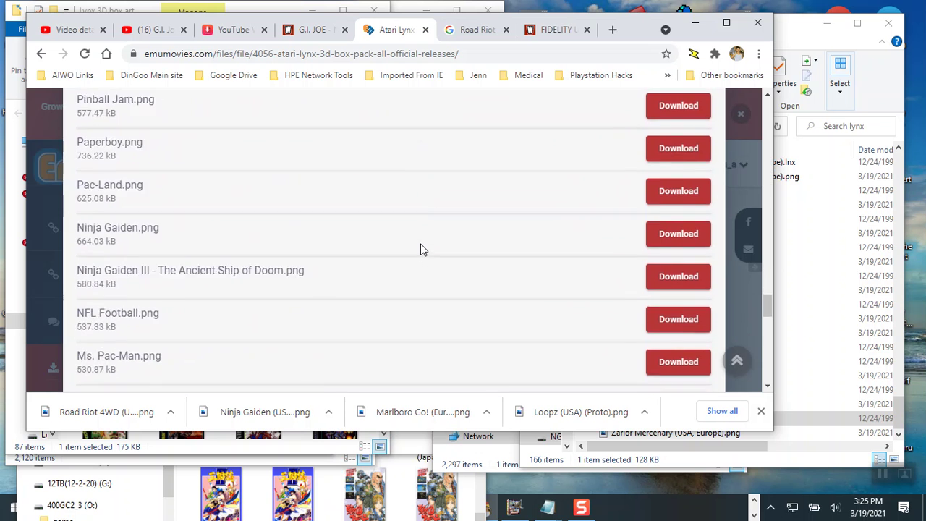
{"action": "scroll", "coordinate": [423, 249], "scroll_direction": "down", "scroll_amount": 9}
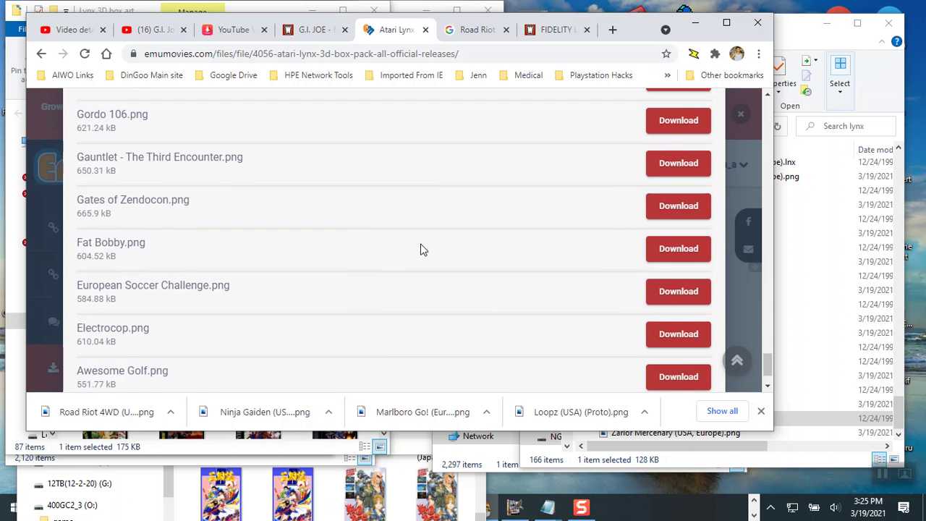
{"action": "scroll", "coordinate": [423, 249], "scroll_direction": "down", "scroll_amount": 2}
{"action": "scroll", "coordinate": [423, 249], "scroll_direction": "up", "scroll_amount": 10}
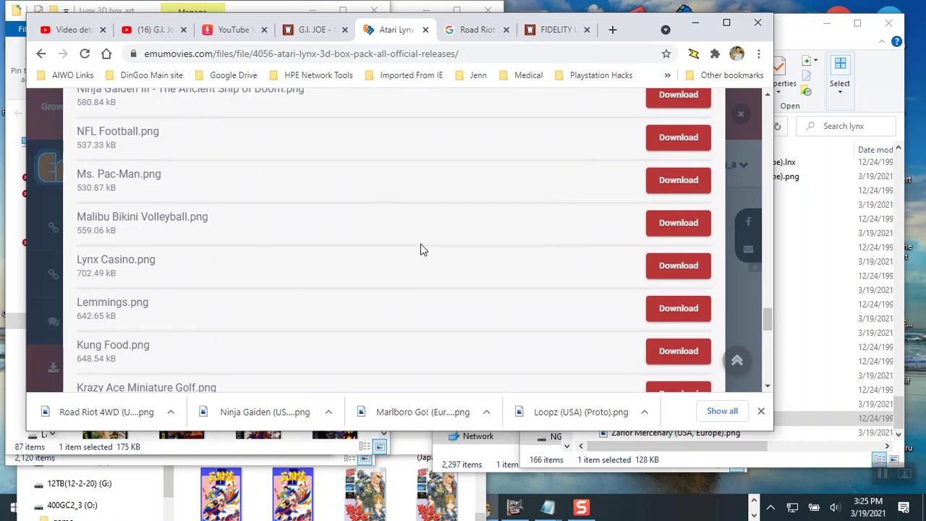
{"action": "left_click", "coordinate": [735, 363]}
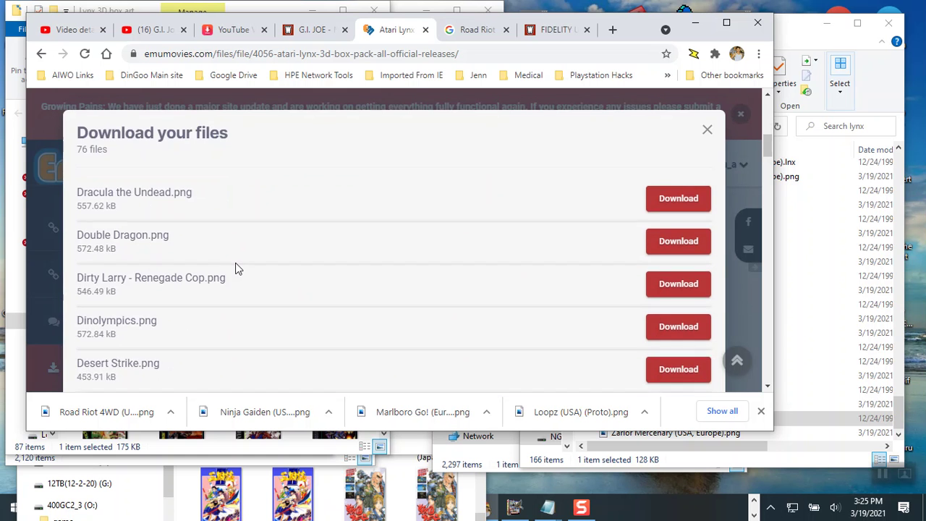
{"action": "scroll", "coordinate": [238, 266], "scroll_direction": "down", "scroll_amount": 3}
{"action": "scroll", "coordinate": [191, 351], "scroll_direction": "down", "scroll_amount": 3}
{"action": "scroll", "coordinate": [192, 352], "scroll_direction": "down", "scroll_amount": 5}
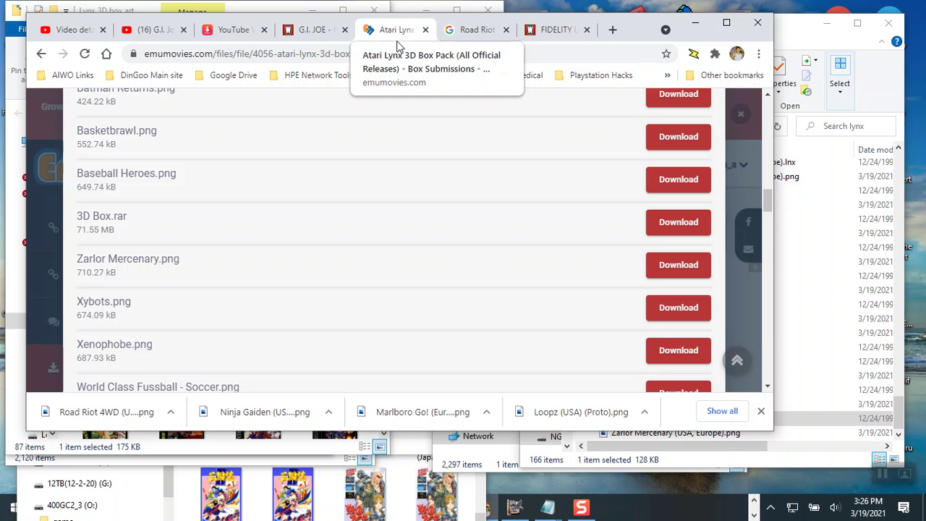
Leave the browser and copy the full path of the lynx ROM folder.
{"action": "left_click", "coordinate": [698, 29]}
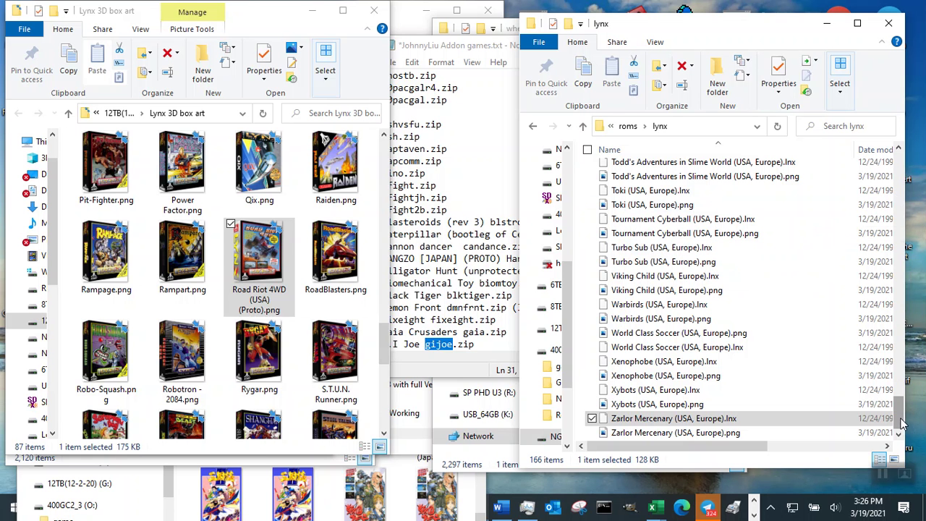
{"action": "left_click_drag", "start_coordinate": [900, 419], "coordinate": [899, 166]}
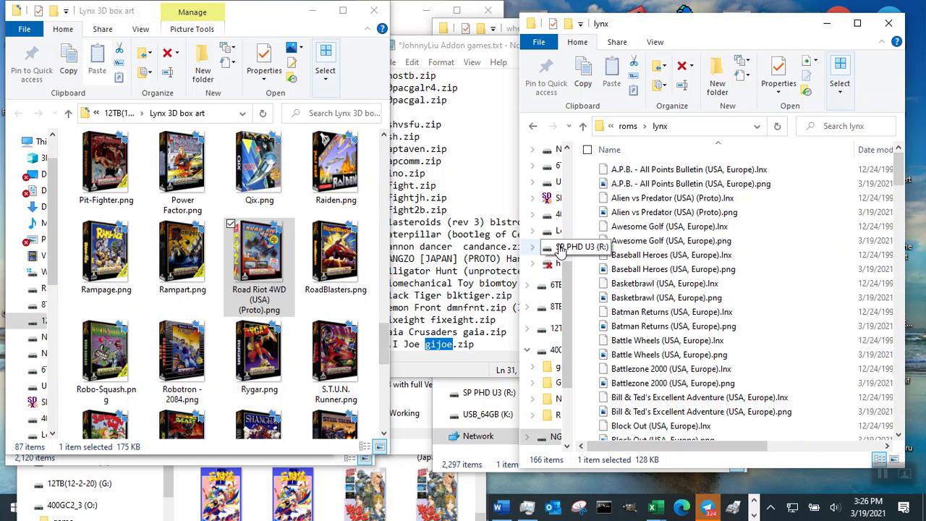
{"action": "left_click", "coordinate": [698, 130]}
{"action": "key", "text": "ctrl+c"}
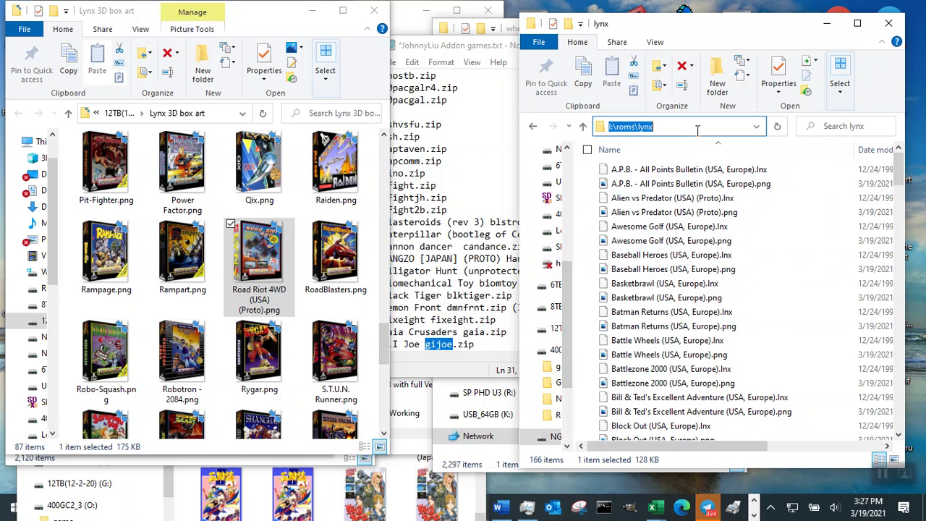
{"action": "right_click", "coordinate": [636, 129]}
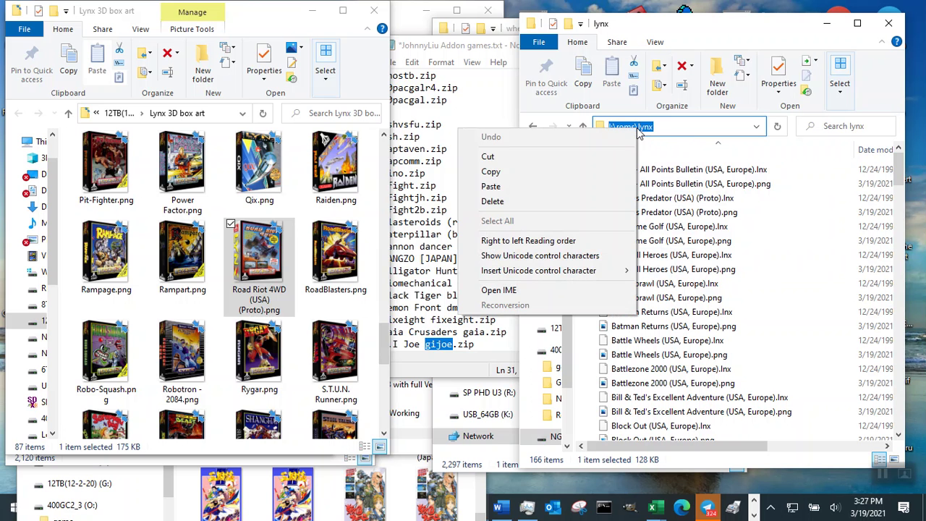
{"action": "left_click", "coordinate": [597, 171]}
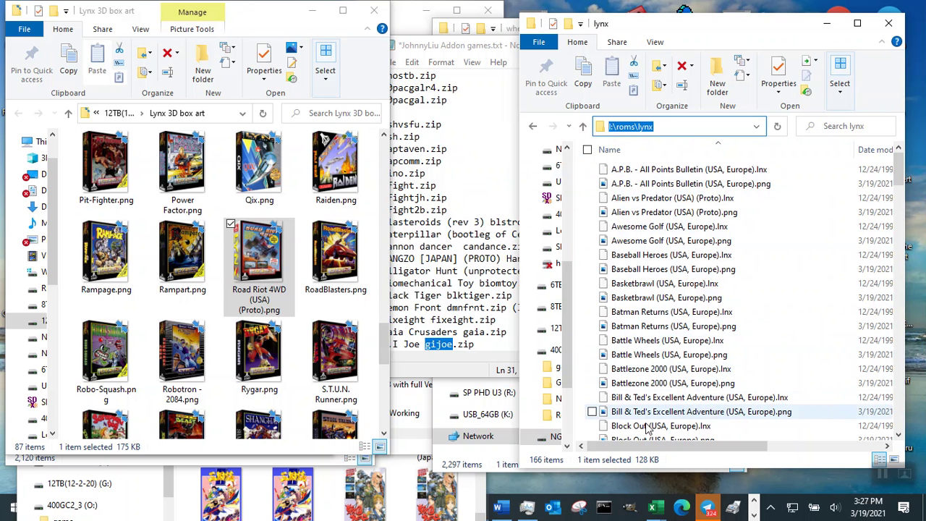
Open Command Prompt, switch to drive I:, and change the directory to the copied path I:\roms\lynx.
{"action": "left_click", "coordinate": [603, 507]}
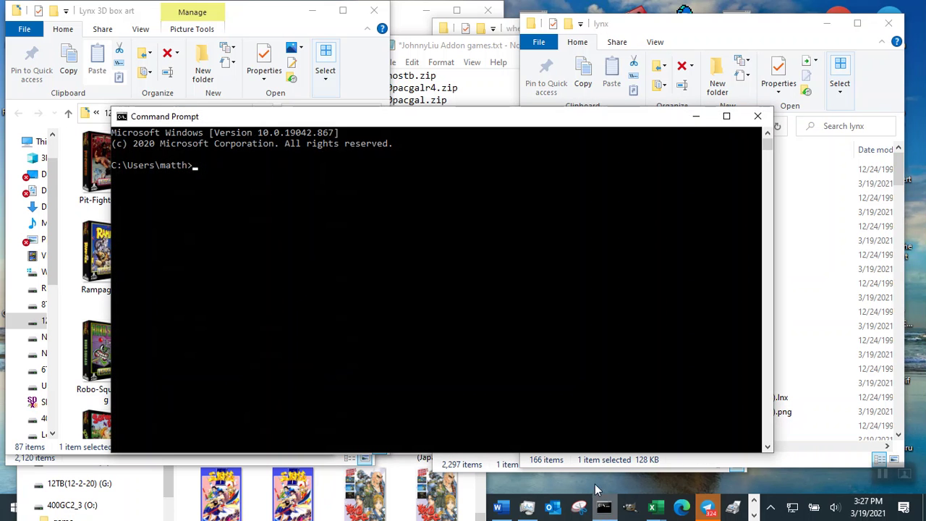
{"action": "left_click", "coordinate": [395, 252]}
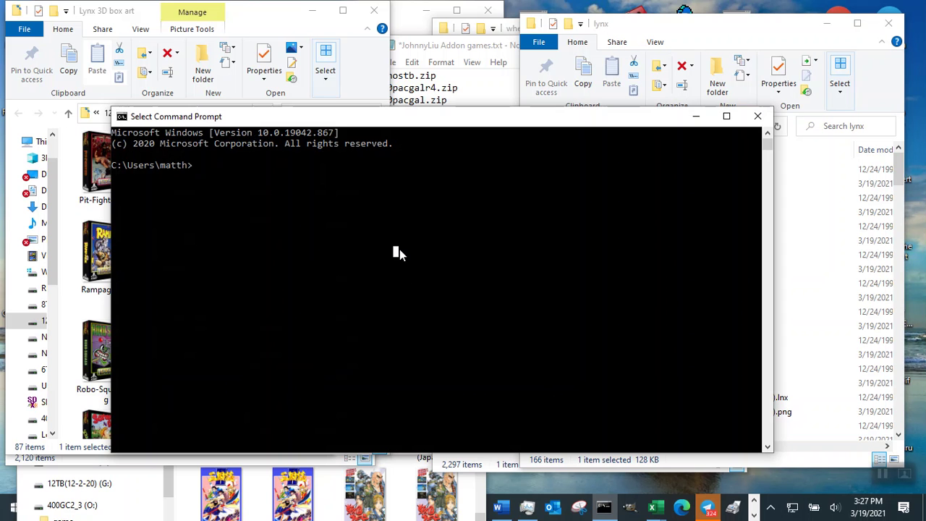
{"action": "type", "text": "i:"}
{"action": "key", "text": "Return"}
{"action": "type", "text": "cd"}
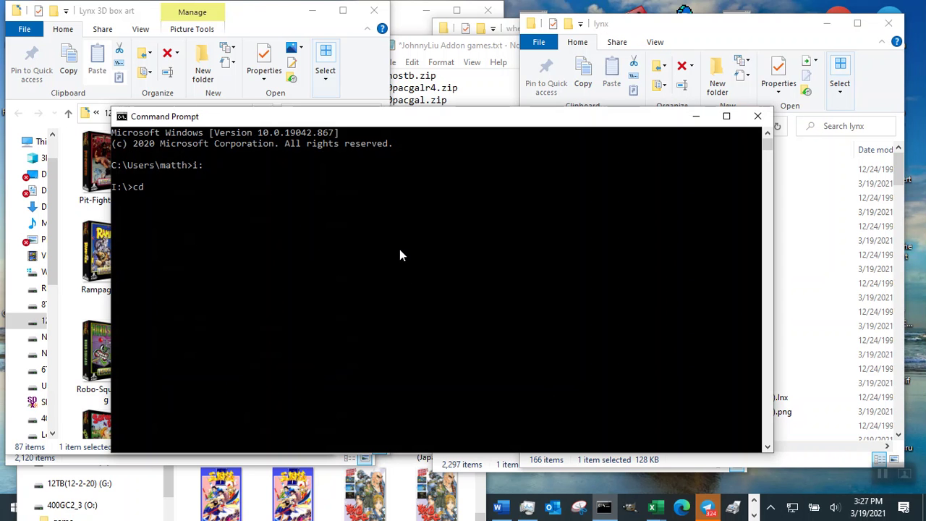
{"action": "key", "text": "ctrl+v"}
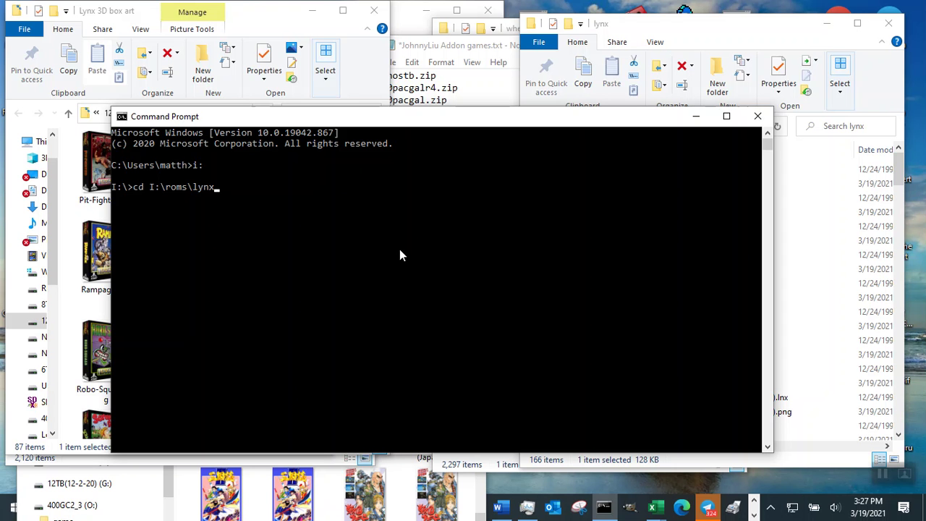
{"action": "key", "text": "Return"}
Run the recalled directory change again with the path in quotation marks: cd "I:\roms\lynx".
{"action": "key", "text": "Up"}
{"action": "key", "text": "Left"}
{"action": "key", "text": "Left"}
{"action": "key", "text": "Left"}
{"action": "key", "text": "Left"}
{"action": "key", "text": "Left"}
{"action": "key", "text": "Left"}
{"action": "key", "text": "Left"}
{"action": "key", "text": "Left"}
{"action": "key", "text": "Left"}
{"action": "key", "text": "Left"}
{"action": "key", "text": "Left"}
{"action": "key", "text": "Left"}
{"action": "type", "text": "\""}
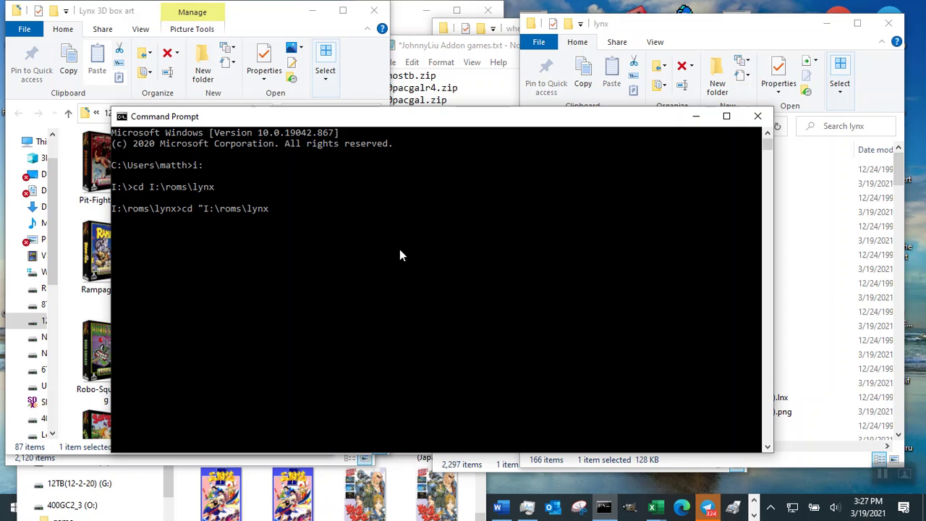
{"action": "key", "text": "Right"}
{"action": "key", "text": "Right"}
{"action": "key", "text": "Right"}
{"action": "key", "text": "Right"}
{"action": "key", "text": "Right"}
{"action": "key", "text": "Right"}
{"action": "key", "text": "Right"}
{"action": "key", "text": "Right"}
{"action": "key", "text": "Right"}
{"action": "key", "text": "Right"}
{"action": "key", "text": "Right"}
{"action": "key", "text": "Right"}
{"action": "type", "text": "\""}
{"action": "key", "text": "Return"}
Try listing the ROMs with dir *.lyn, and correct the command to dir *.lnx /w for a wide listing.
{"action": "type", "text": "dir *.lyn"}
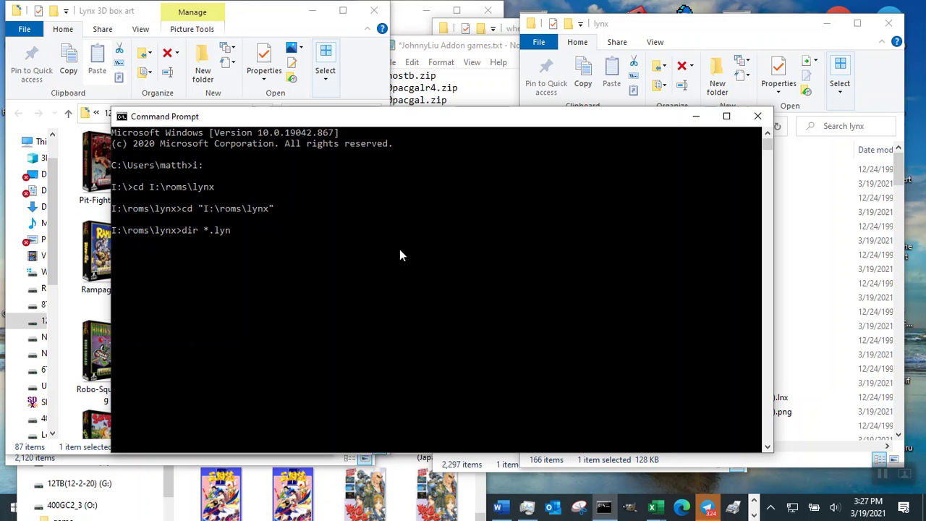
{"action": "key", "text": "Return"}
{"action": "key", "text": "Up"}
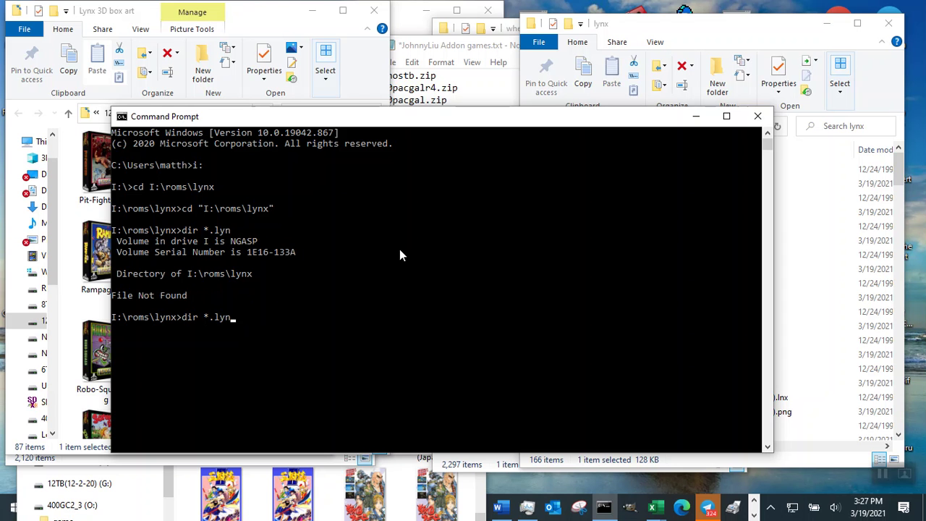
{"action": "mouse_move", "coordinate": [651, 121]}
{"action": "left_mouse_down"}
{"action": "mouse_move", "coordinate": [679, 282]}
{"action": "mouse_move", "coordinate": [665, 115]}
{"action": "left_mouse_up"}
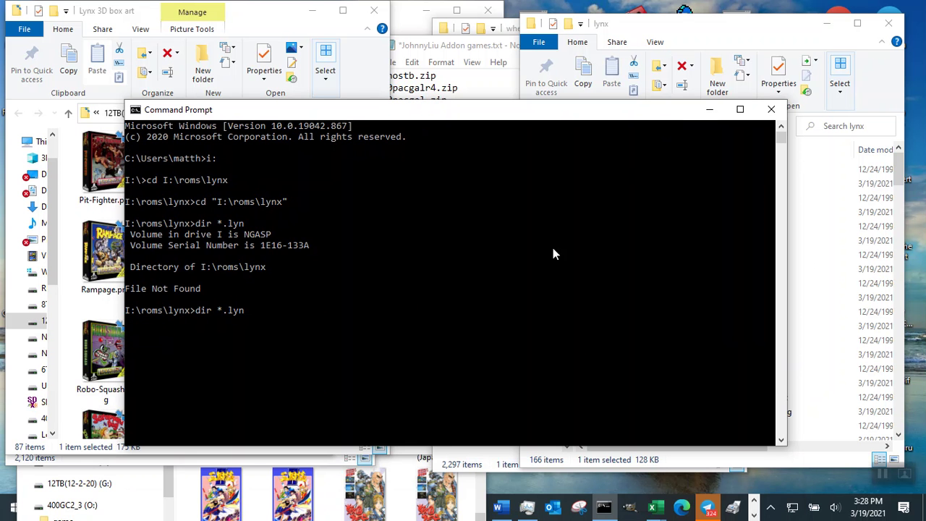
{"action": "key", "text": "BackSpace"}
{"action": "key", "text": "BackSpace"}
{"action": "type", "text": "nx /w"}
{"action": "key", "text": "Return"}
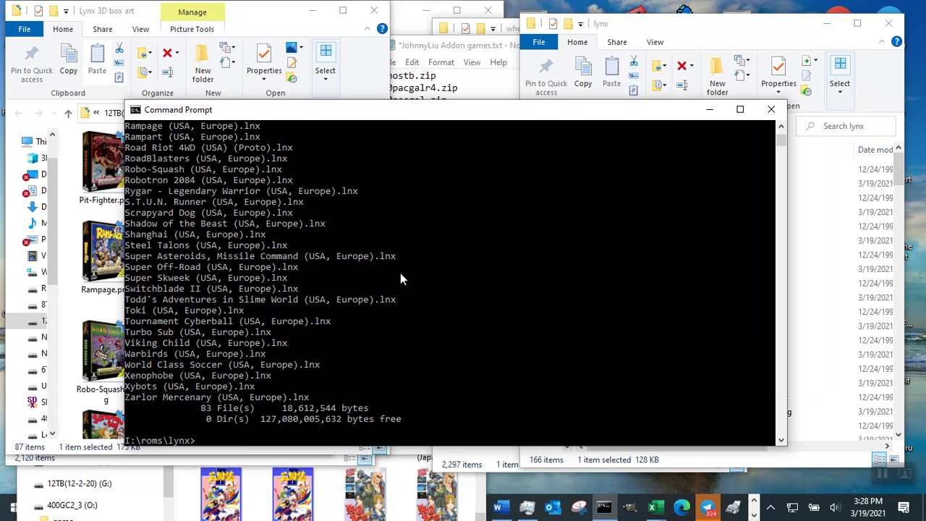
List the .lnx files in detailed format by rerunning dir *.lnx without the /w switch.
{"action": "key", "text": "Up"}
{"action": "key", "text": "BackSpace"}
{"action": "key", "text": "BackSpace"}
{"action": "key", "text": "BackSpace"}
{"action": "key", "text": "Return"}
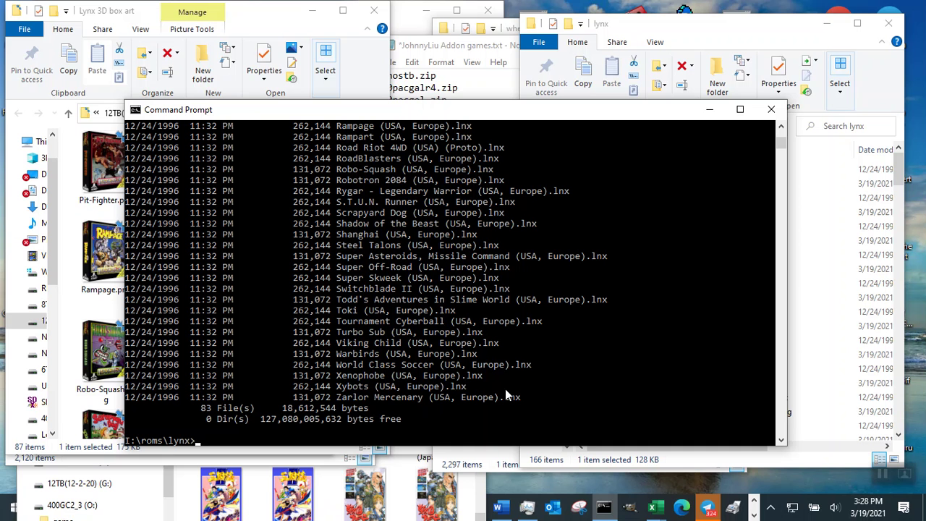
Save the wide listing of the .lnx files to a text file with dir *.lnx /w >LynxGamelist.txt.
{"action": "type", "text": "dir *.lnx"}
{"action": "type", "text": "w >gam"}
{"action": "key", "text": "BackSpace"}
{"action": "key", "text": "BackSpace"}
{"action": "key", "text": "BackSpace"}
{"action": "type", "text": "LynxGamesli"}
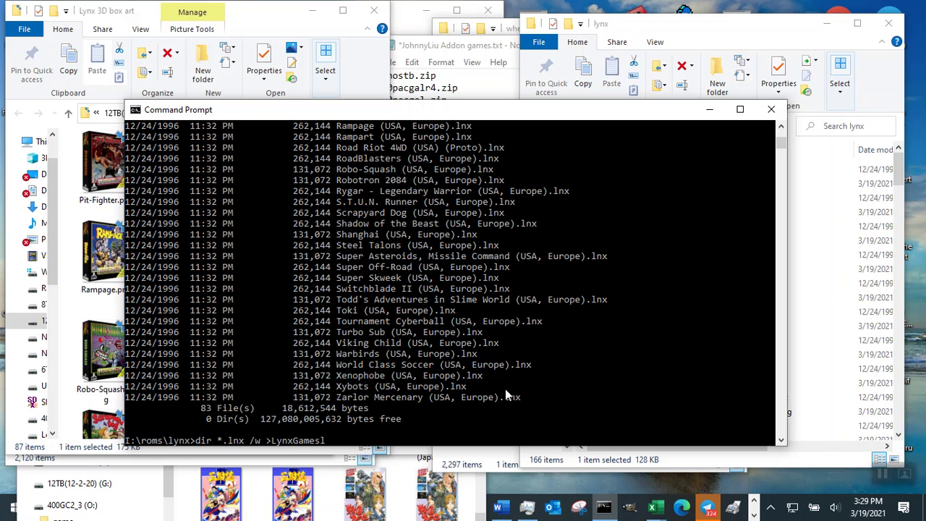
{"action": "key", "text": "BackSpace"}
{"action": "key", "text": "BackSpace"}
{"action": "key", "text": "BackSpace"}
{"action": "type", "text": "list.txt"}
{"action": "key", "text": "Return"}
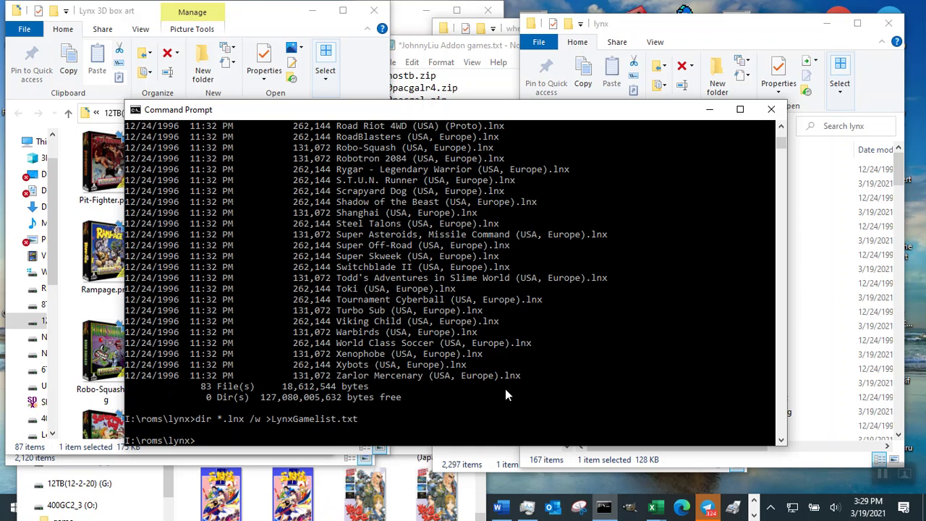
Put Command Prompt away and widen the lynx folder window and its navigation area to show the file details.
{"action": "left_click", "coordinate": [709, 110]}
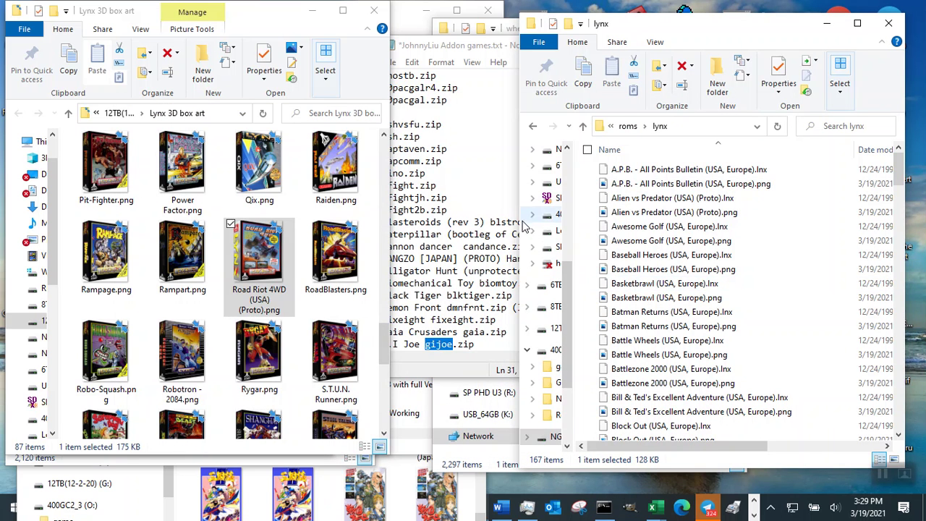
{"action": "left_click_drag", "start_coordinate": [519, 224], "coordinate": [316, 224]}
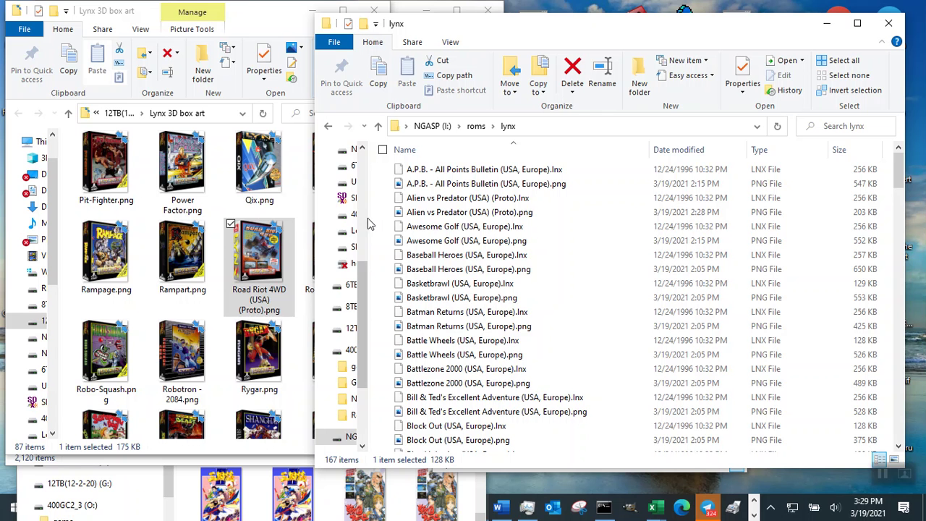
{"action": "left_click_drag", "start_coordinate": [373, 216], "coordinate": [402, 216]}
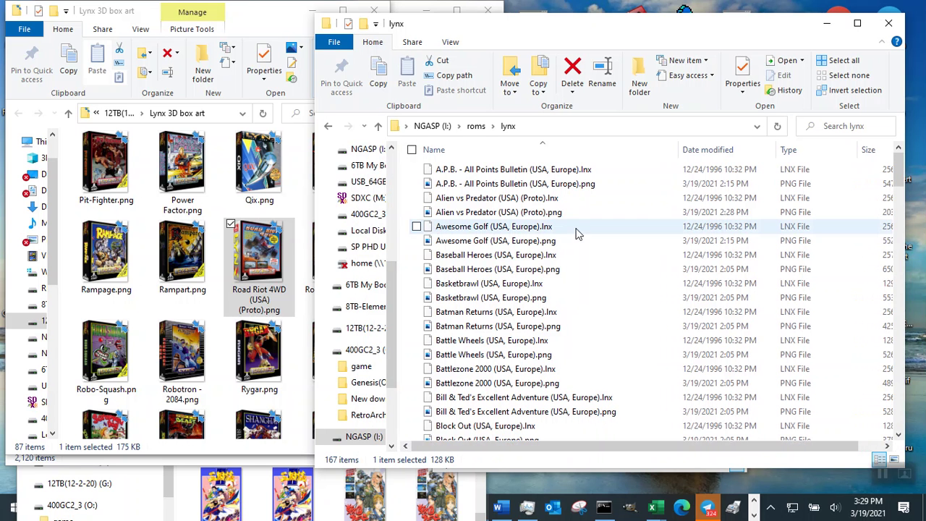
Open A.P.B. - All Points Bulletin (USA, Europe).png from the lynx folder for editing in Paint.
{"action": "right_click", "coordinate": [604, 188]}
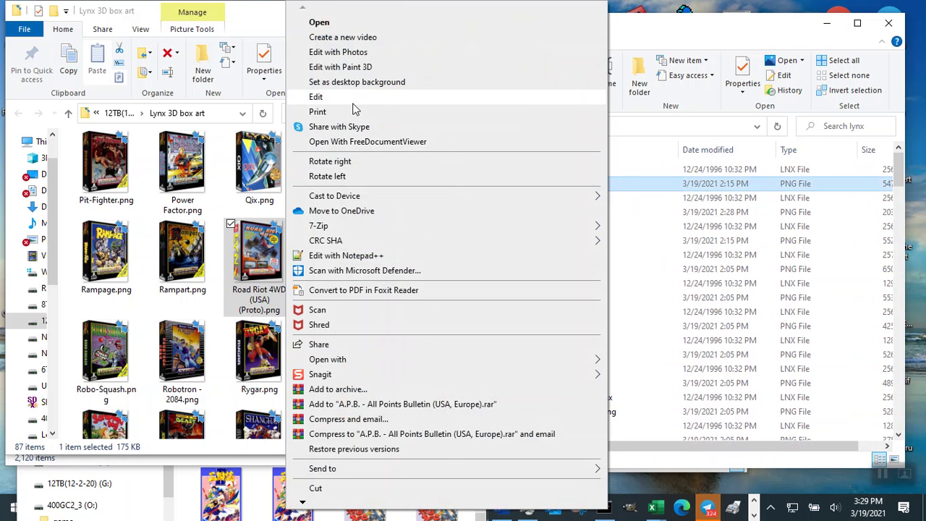
{"action": "left_click", "coordinate": [372, 104]}
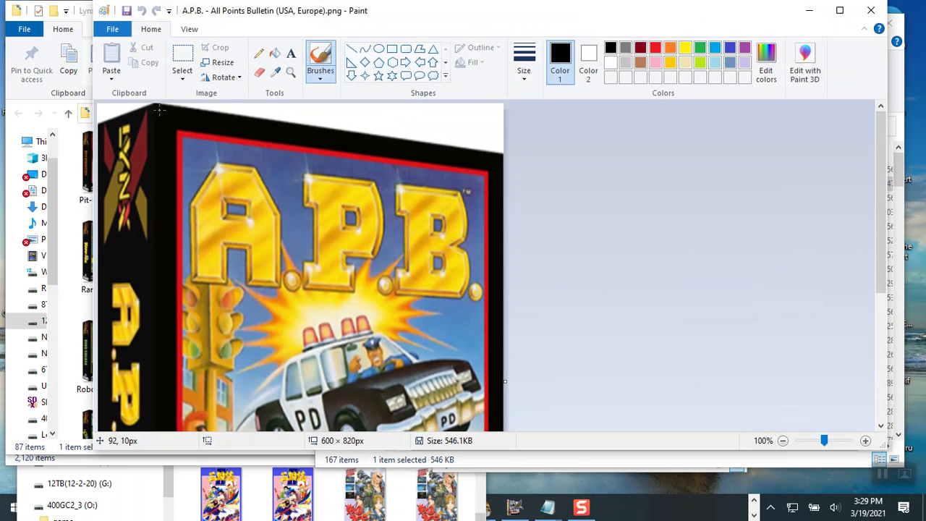
{"action": "left_click", "coordinate": [189, 30]}
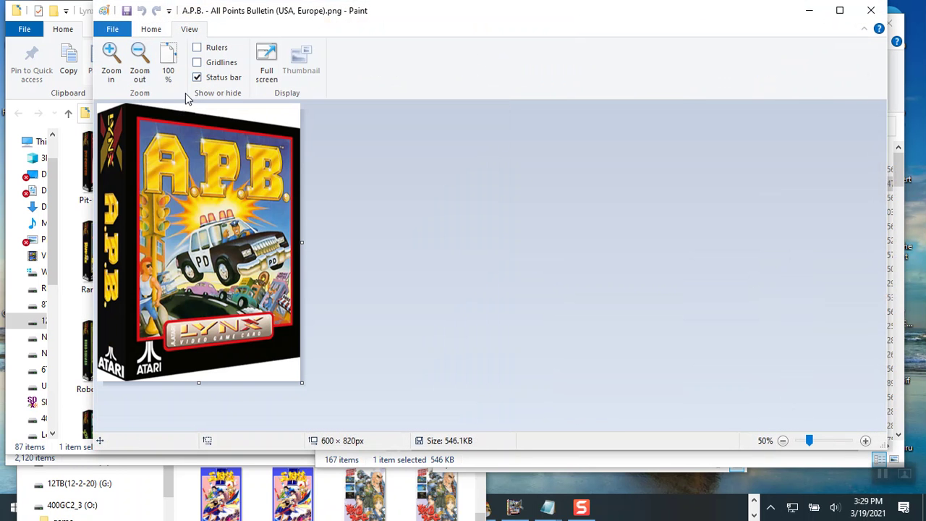
{"action": "left_click", "coordinate": [151, 31]}
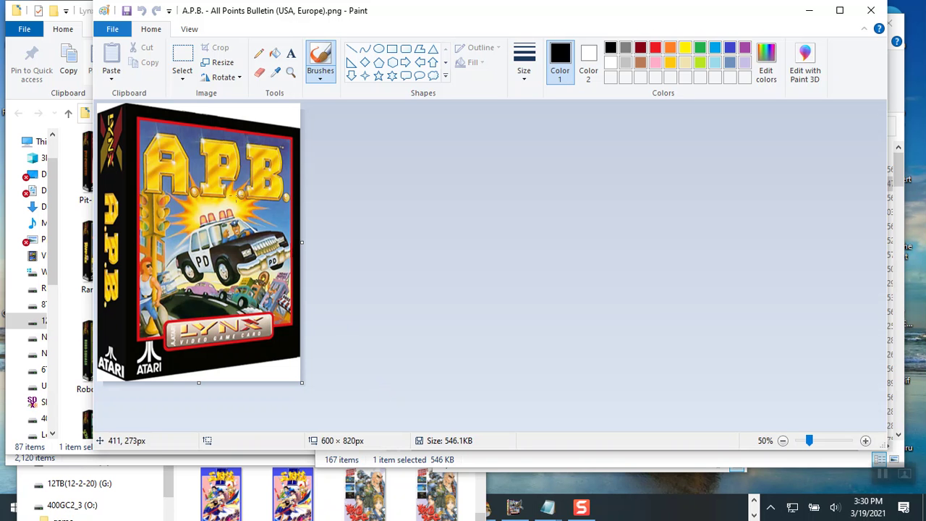
Resize the A.P.B. box art by pixels to a height of 304, keeping the aspect ratio.
{"action": "left_click", "coordinate": [229, 65]}
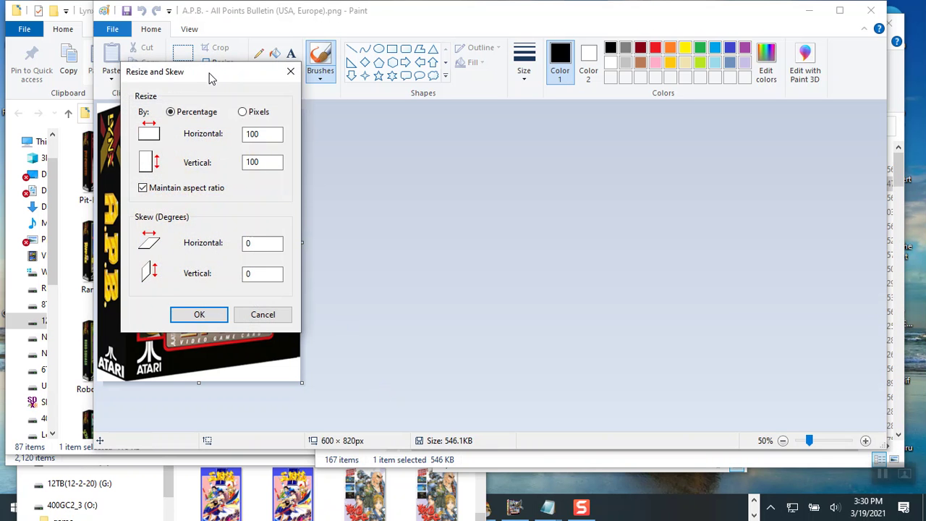
{"action": "left_click_drag", "start_coordinate": [209, 77], "coordinate": [434, 86]}
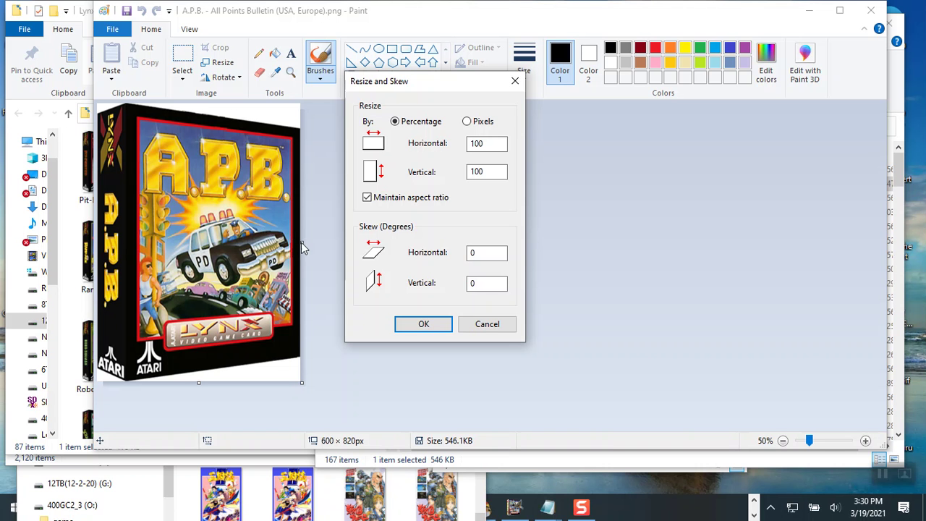
{"action": "left_click", "coordinate": [466, 121]}
{"action": "left_click_drag", "start_coordinate": [495, 174], "coordinate": [462, 177]}
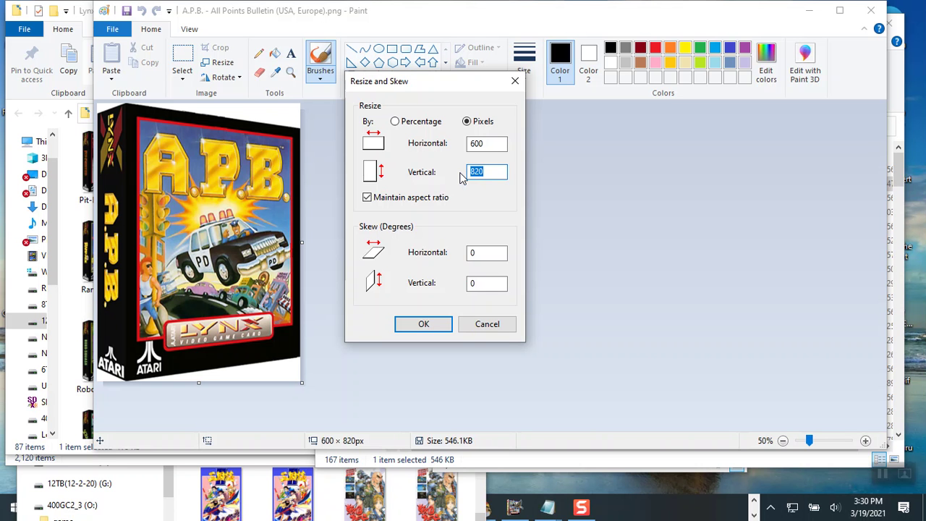
{"action": "type", "text": "304"}
{"action": "left_click", "coordinate": [436, 327]}
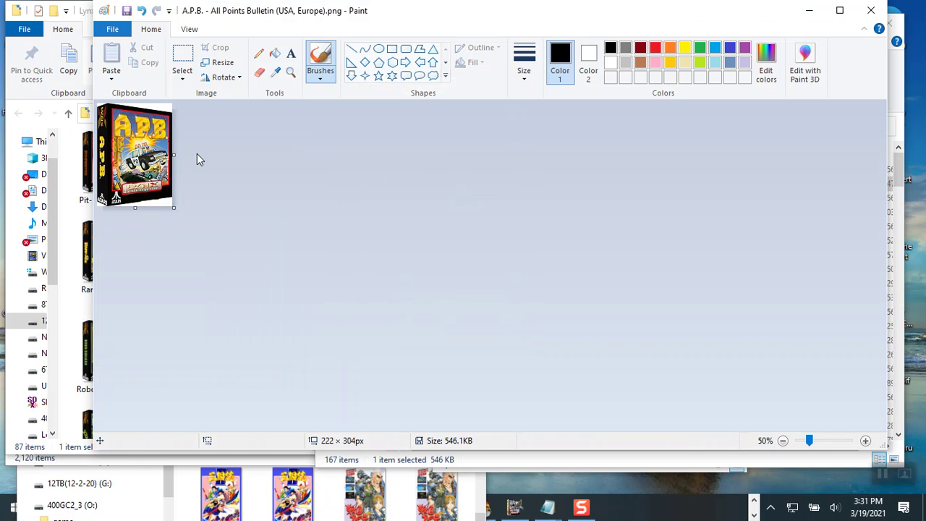
{"action": "left_click", "coordinate": [219, 63]}
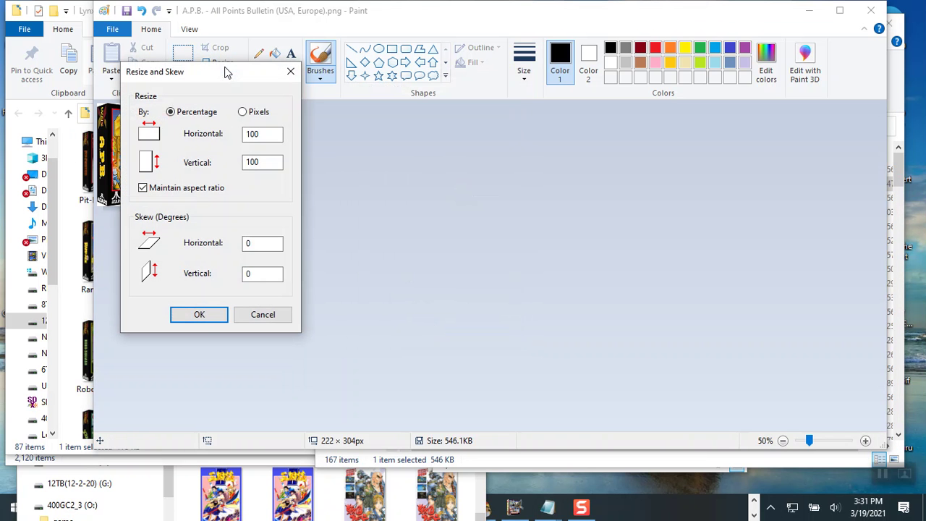
{"action": "left_click", "coordinate": [262, 115]}
{"action": "left_click", "coordinate": [270, 312]}
Set the A.P.B. box art's width to 254 pixels without maintaining the aspect ratio, leaving its height at 304.
{"action": "left_click", "coordinate": [188, 29]}
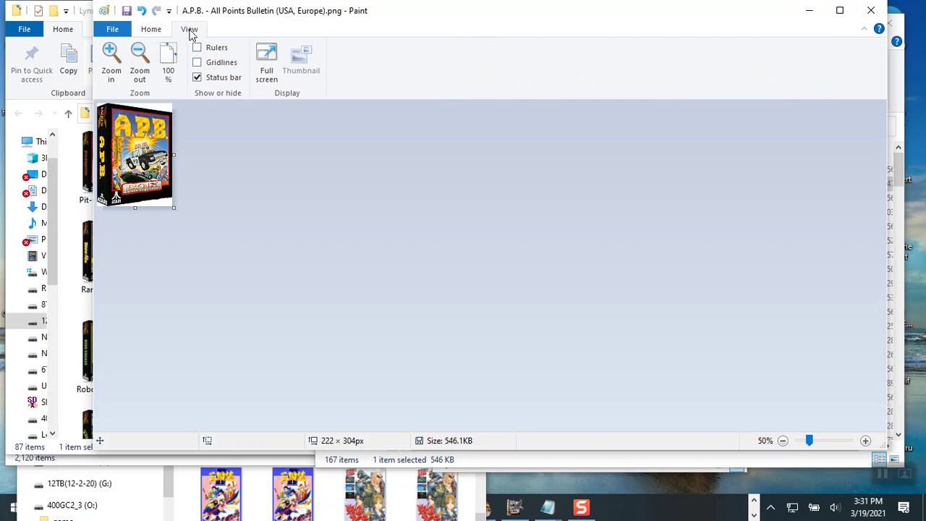
{"action": "left_click", "coordinate": [109, 70]}
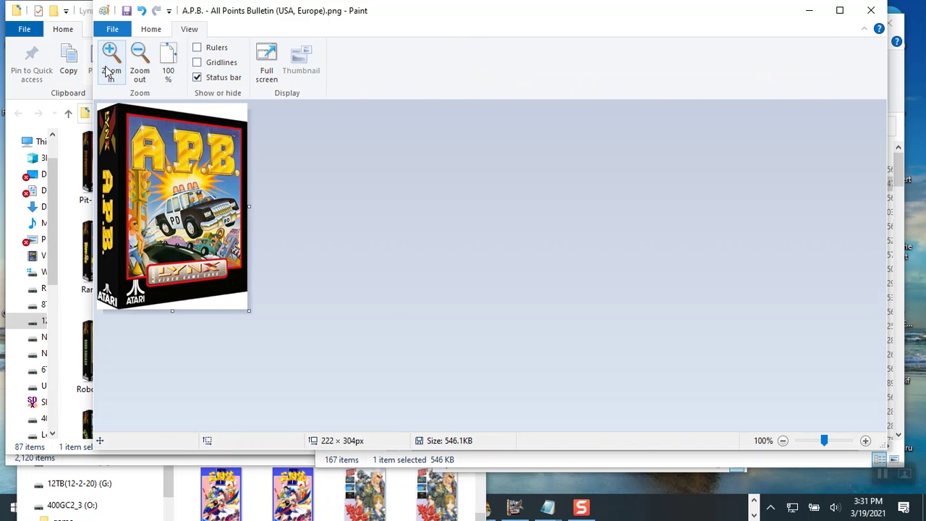
{"action": "left_click", "coordinate": [108, 70]}
{"action": "left_click", "coordinate": [139, 68]}
{"action": "left_click", "coordinate": [152, 30]}
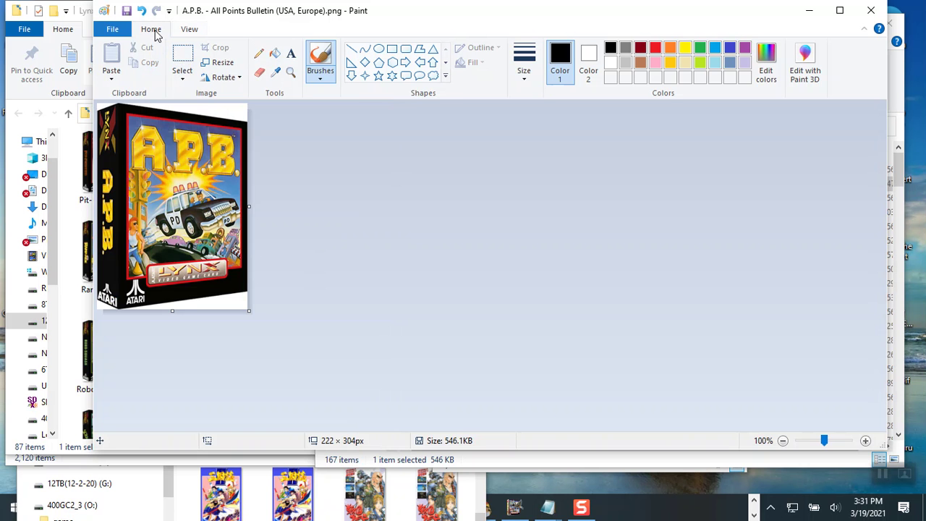
{"action": "left_click", "coordinate": [217, 63]}
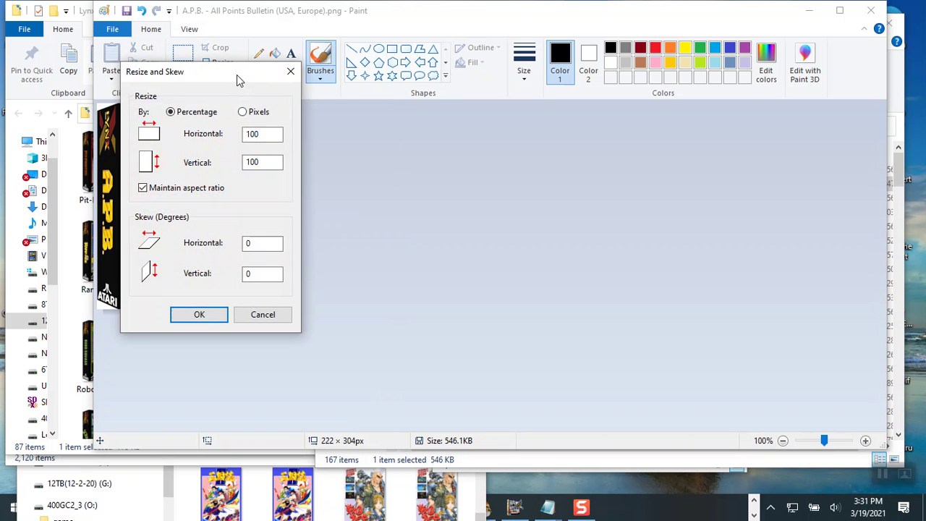
{"action": "left_click_drag", "start_coordinate": [237, 74], "coordinate": [461, 93]}
{"action": "left_click", "coordinate": [474, 135]}
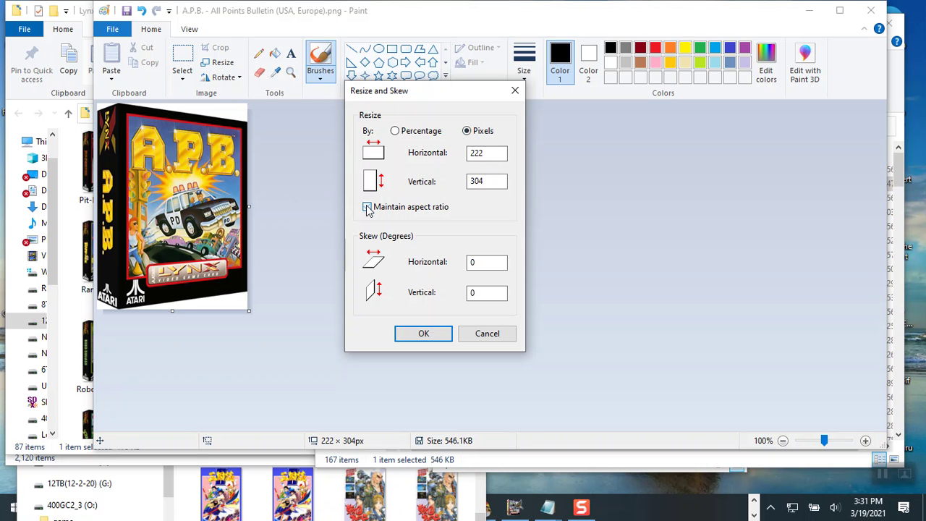
{"action": "left_click_drag", "start_coordinate": [497, 154], "coordinate": [459, 158]}
{"action": "type", "text": "254"}
{"action": "left_click", "coordinate": [426, 334]}
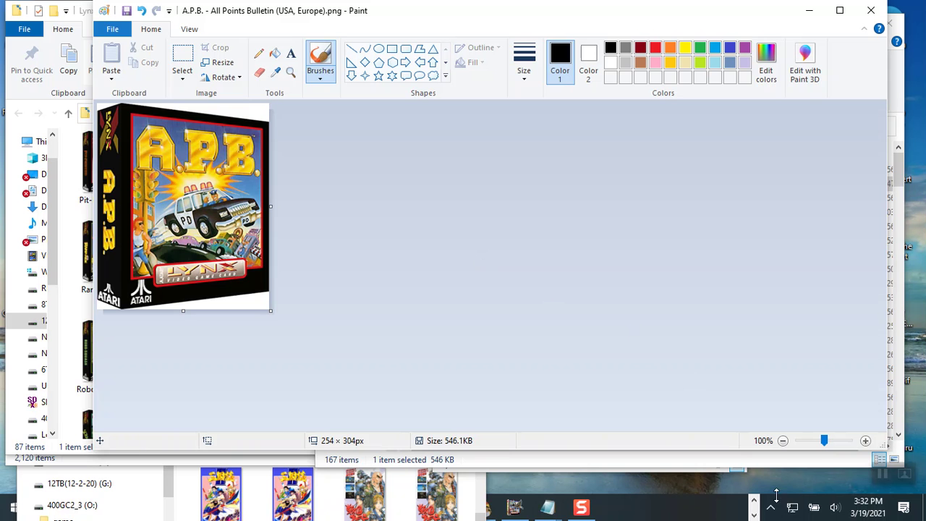
Switch to Chrome and look at the Road Riot 4WD Lynx 3D box art image results.
{"action": "left_click", "coordinate": [755, 515]}
{"action": "mouse_move", "coordinate": [482, 507]}
{"action": "left_click", "coordinate": [462, 434]}
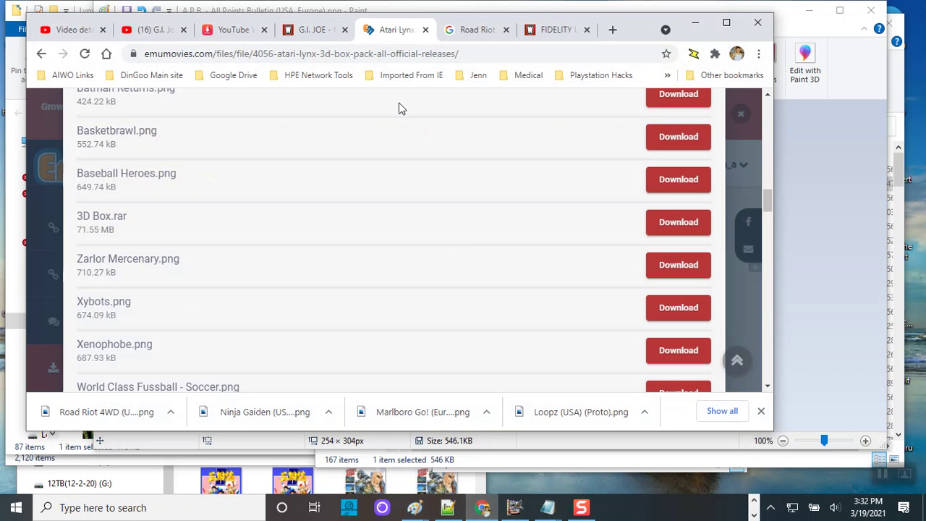
{"action": "left_click", "coordinate": [483, 31]}
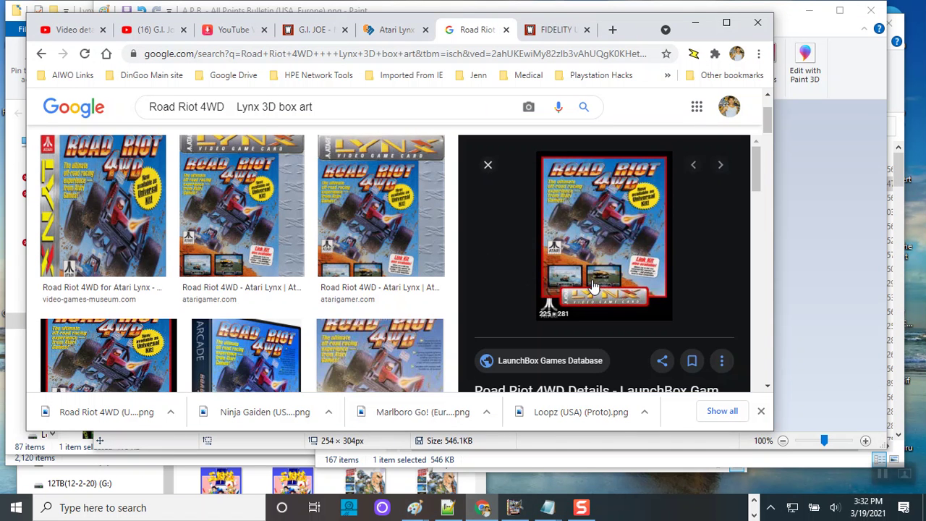
{"action": "scroll", "coordinate": [470, 248], "scroll_direction": "up", "scroll_amount": 2}
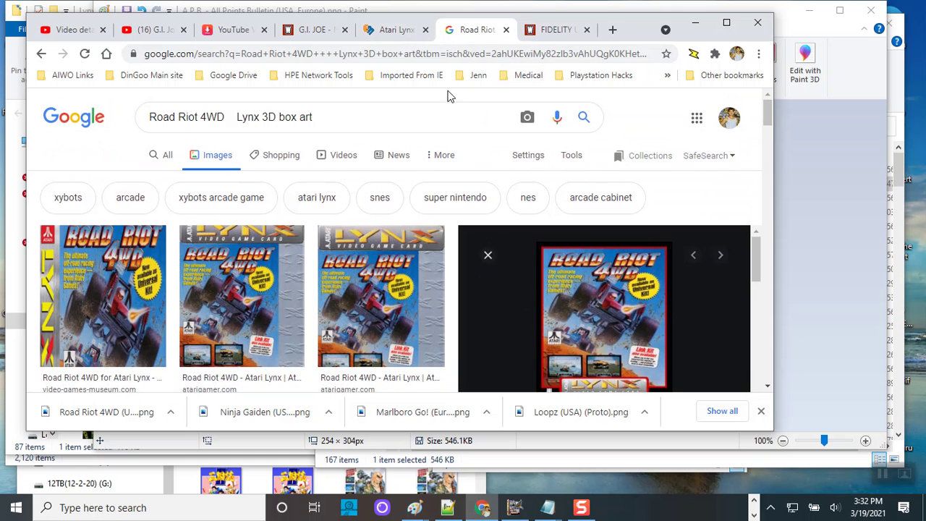
{"action": "left_click_drag", "start_coordinate": [228, 114], "coordinate": [149, 117]}
Go back to the Ninja Gaiden Lynx 3D box art image results.
{"action": "left_click", "coordinate": [40, 56]}
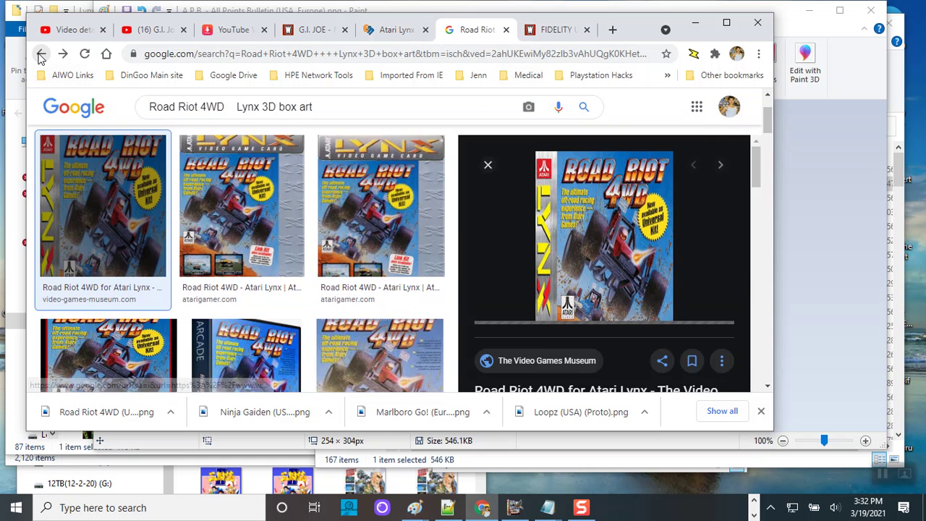
{"action": "left_click", "coordinate": [40, 57]}
{"action": "left_click", "coordinate": [41, 56]}
{"action": "left_click", "coordinate": [40, 58]}
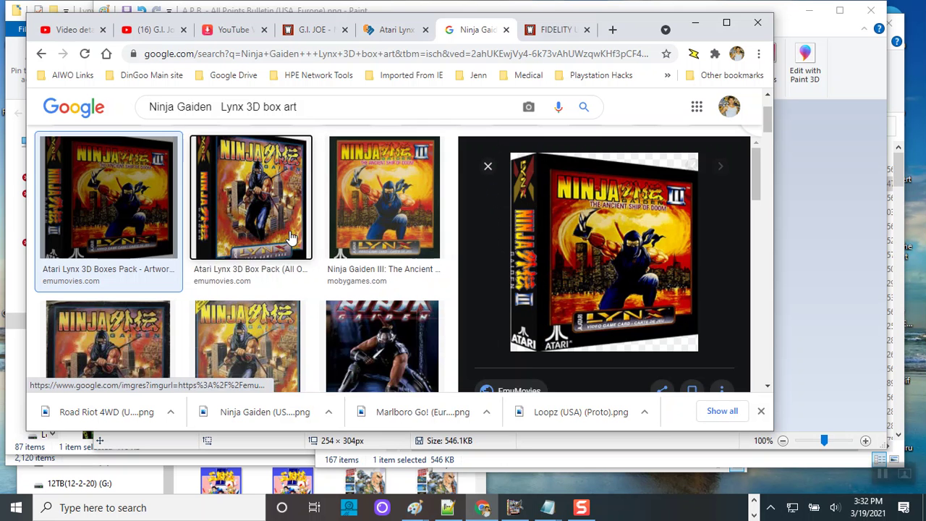
Preview the Ninja Gaiden and Ninja Gaiden III box art results and bring up the image saving options.
{"action": "left_click", "coordinate": [250, 196]}
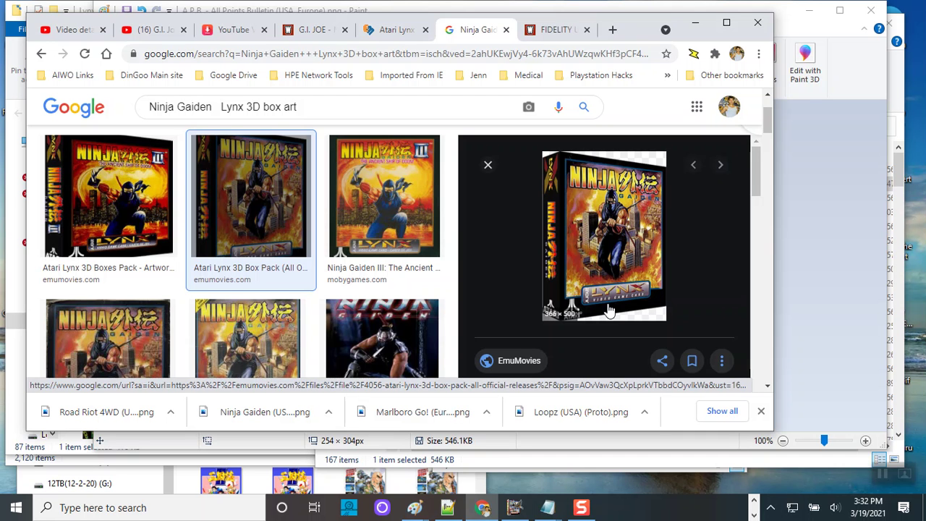
{"action": "left_click", "coordinate": [141, 219]}
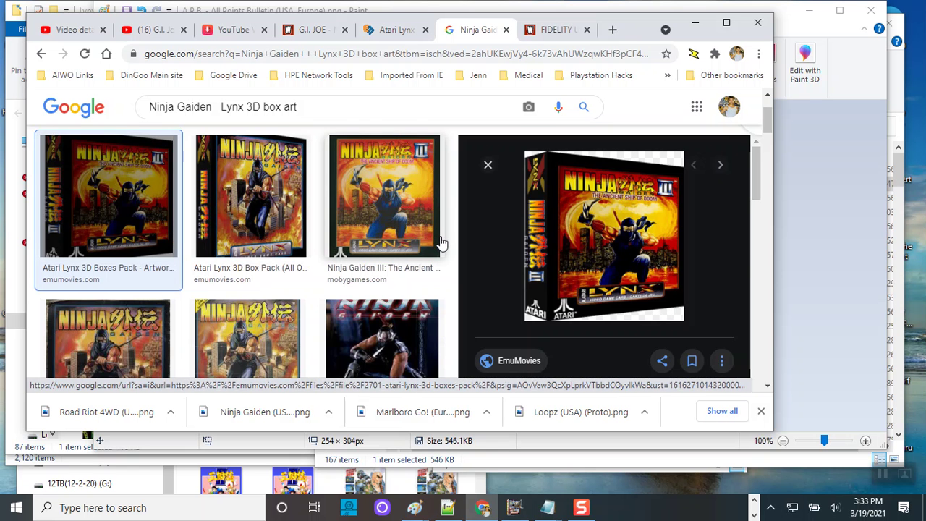
{"action": "right_click", "coordinate": [571, 234]}
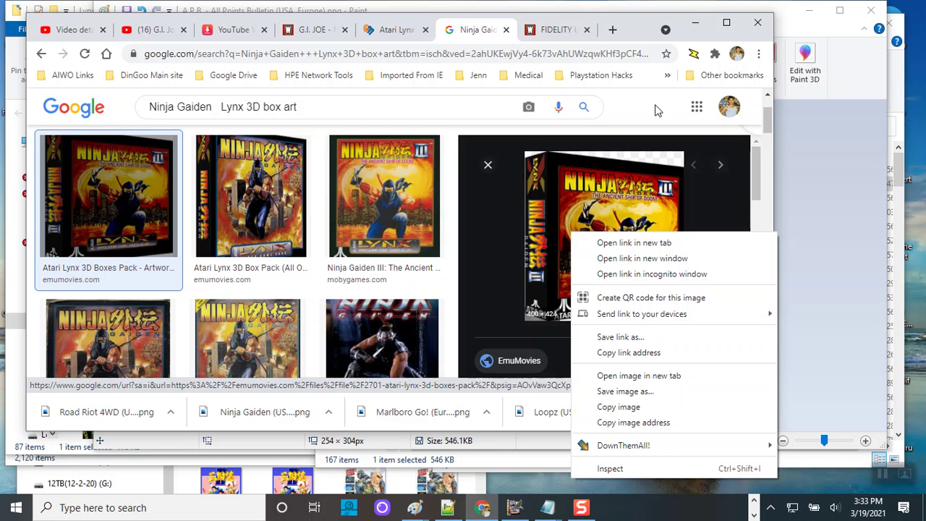
{"action": "right_click", "coordinate": [271, 206]}
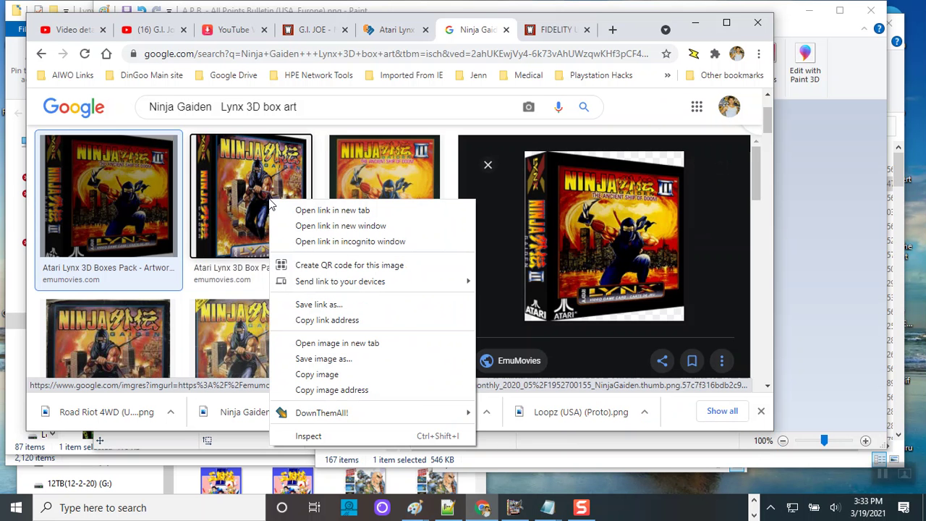
Minimize Chrome and close the A.P.B. image in Paint without saving the changes.
{"action": "left_click", "coordinate": [695, 23]}
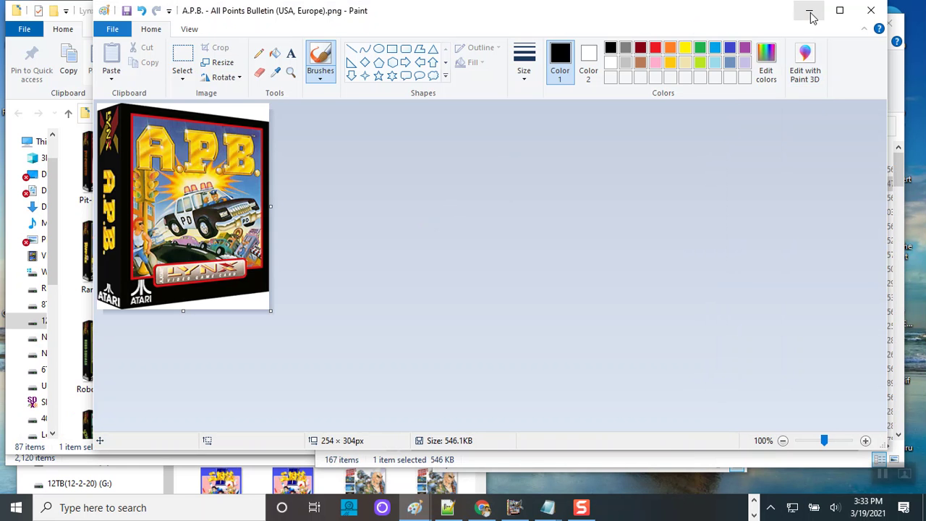
{"action": "left_click", "coordinate": [869, 12]}
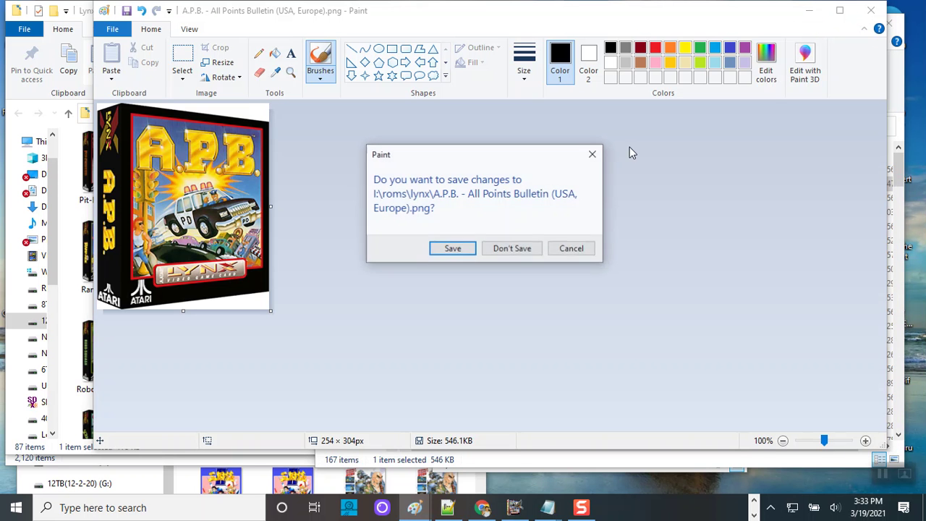
{"action": "left_click", "coordinate": [511, 249]}
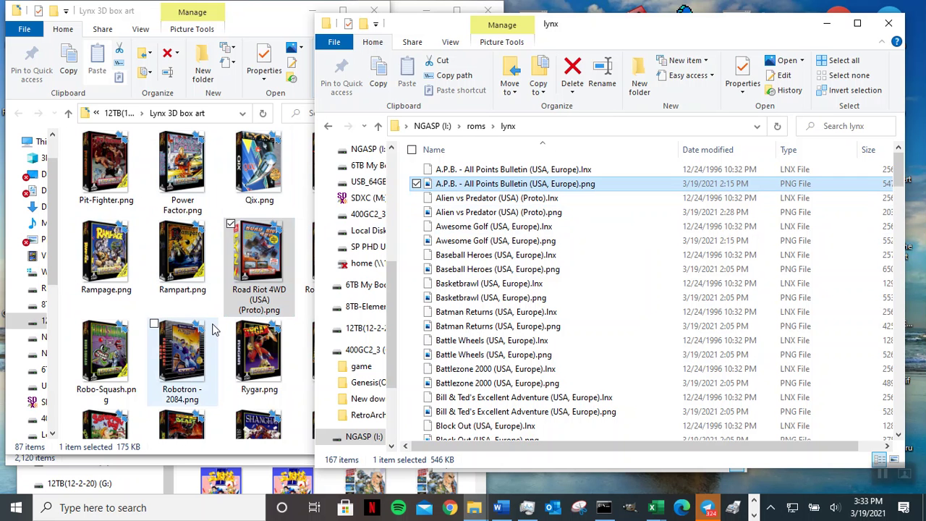
Find Ninja Gaiden (USA, Europe).png in the Lynx 3D box art folder and open it for editing in Paint.
{"action": "scroll", "coordinate": [216, 284], "scroll_direction": "up", "scroll_amount": 15}
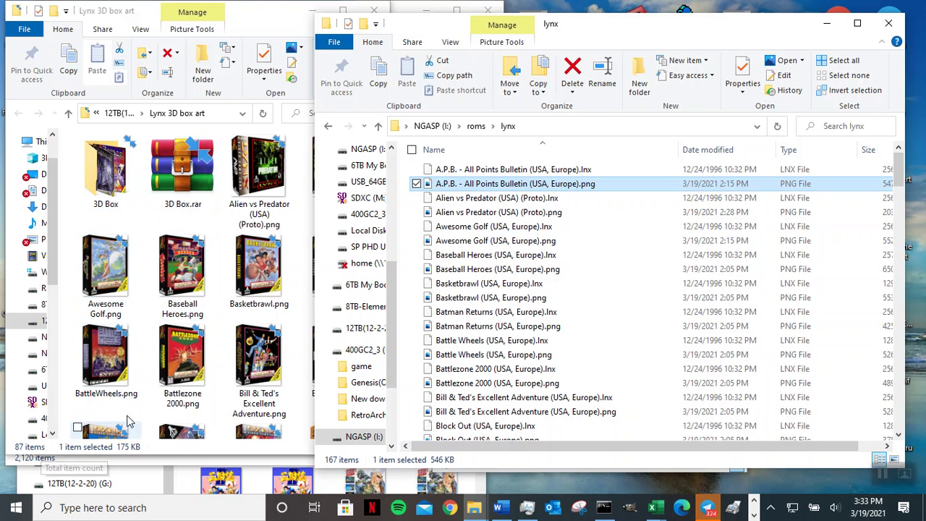
{"action": "left_click", "coordinate": [233, 310]}
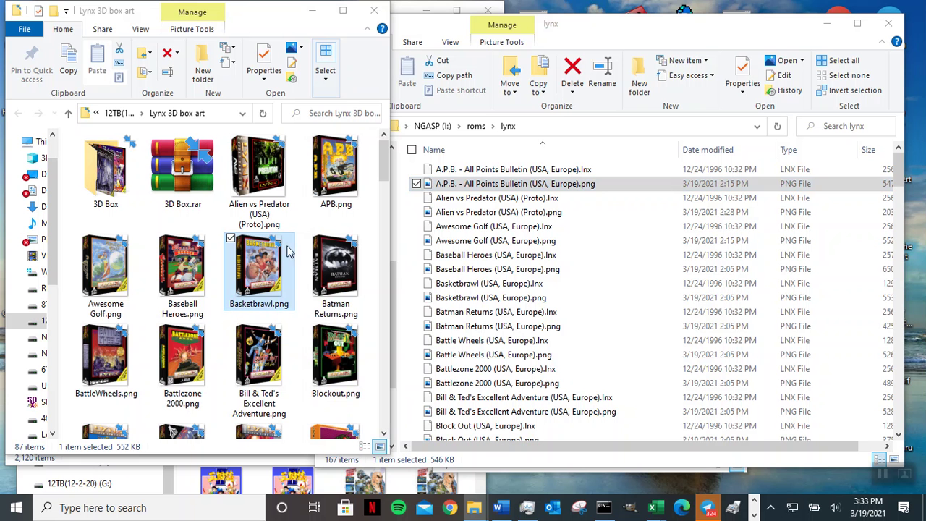
{"action": "left_click", "coordinate": [207, 268]}
{"action": "scroll", "coordinate": [235, 349], "scroll_direction": "down", "scroll_amount": 5}
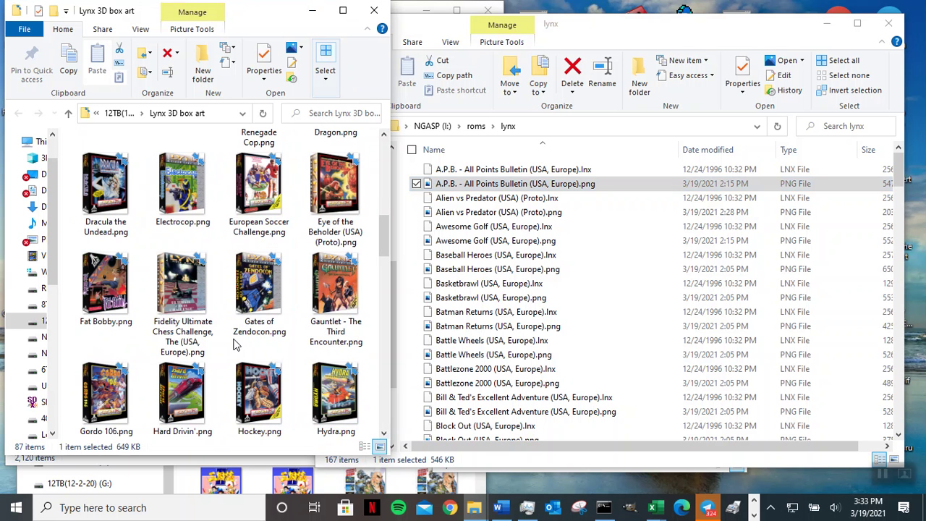
{"action": "left_click", "coordinate": [246, 310]}
{"action": "type", "text": "ni"}
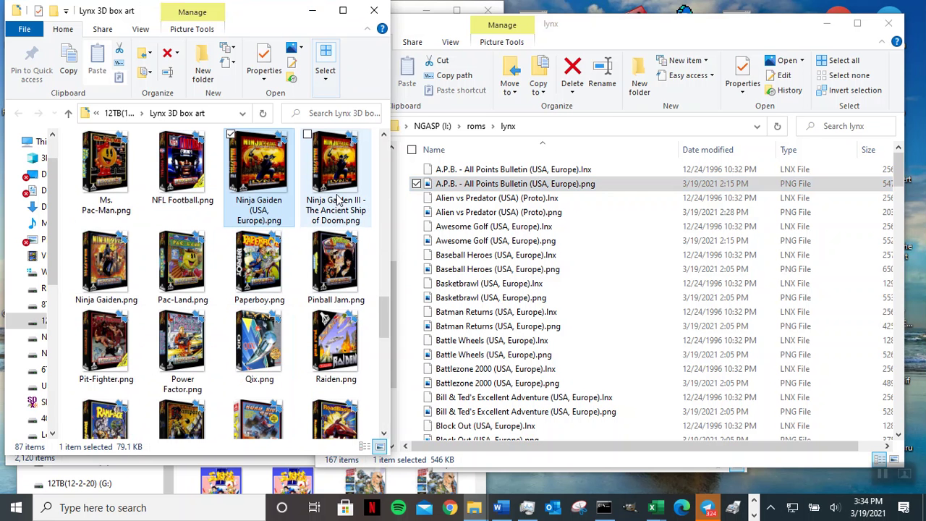
{"action": "right_click", "coordinate": [244, 177]}
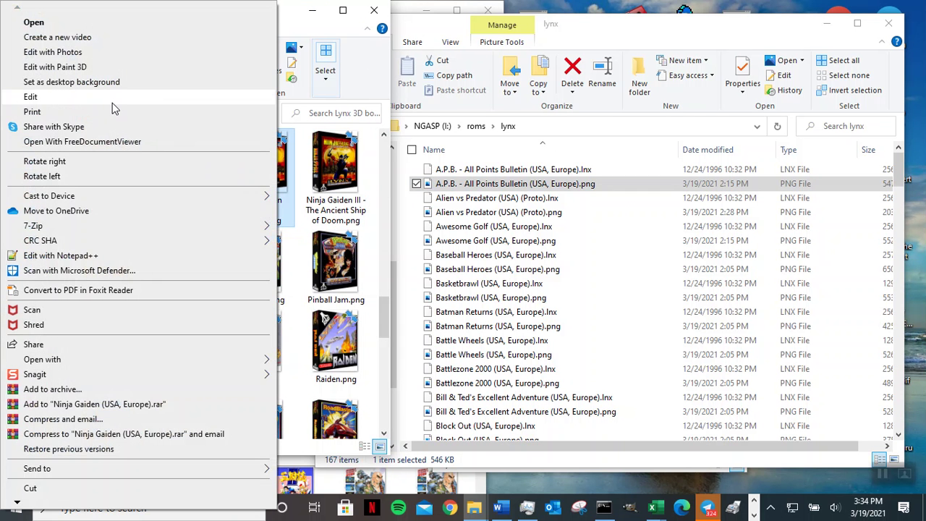
{"action": "left_click", "coordinate": [110, 100]}
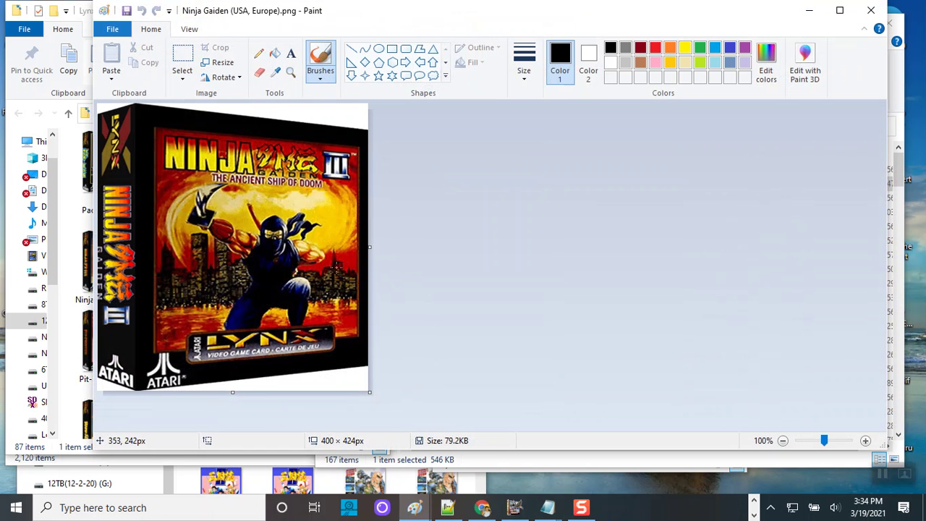
Resize the Ninja Gaiden image by pixels to a width of 254, keeping the aspect ratio, and close it without saving.
{"action": "left_click", "coordinate": [218, 62]}
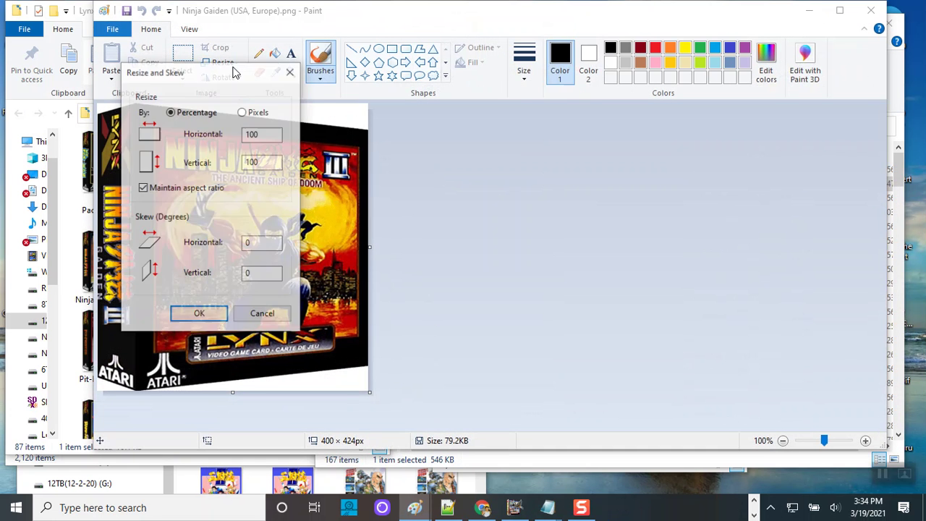
{"action": "left_click", "coordinate": [268, 113]}
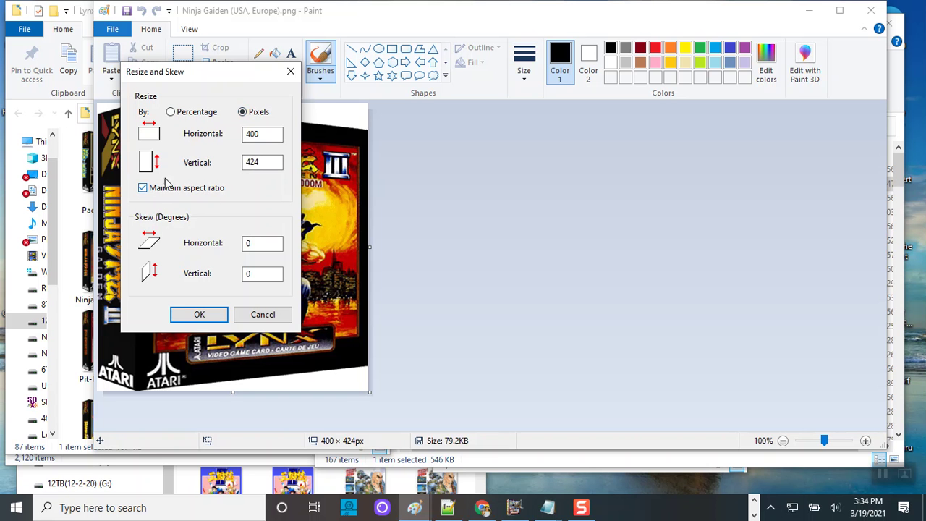
{"action": "left_click_drag", "start_coordinate": [219, 76], "coordinate": [515, 83]}
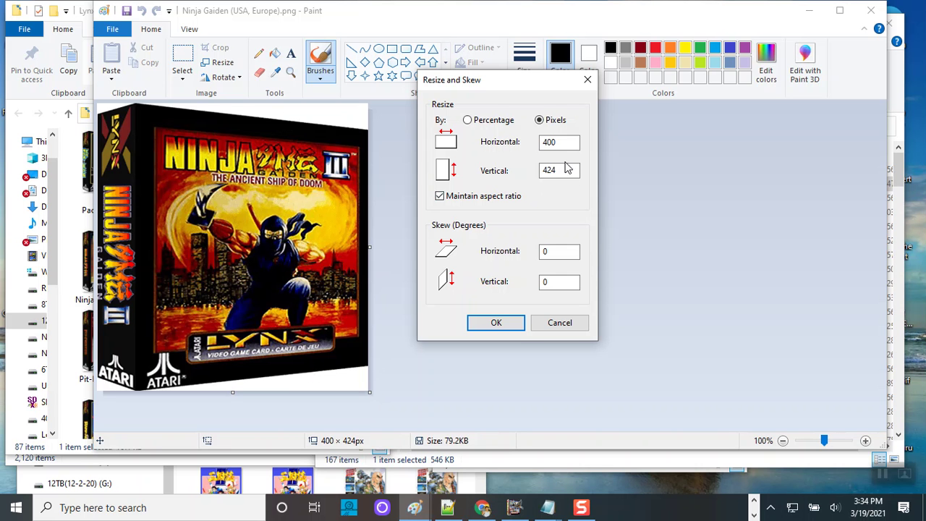
{"action": "left_click_drag", "start_coordinate": [572, 142], "coordinate": [504, 142]}
{"action": "type", "text": "254"}
{"action": "left_click", "coordinate": [494, 322]}
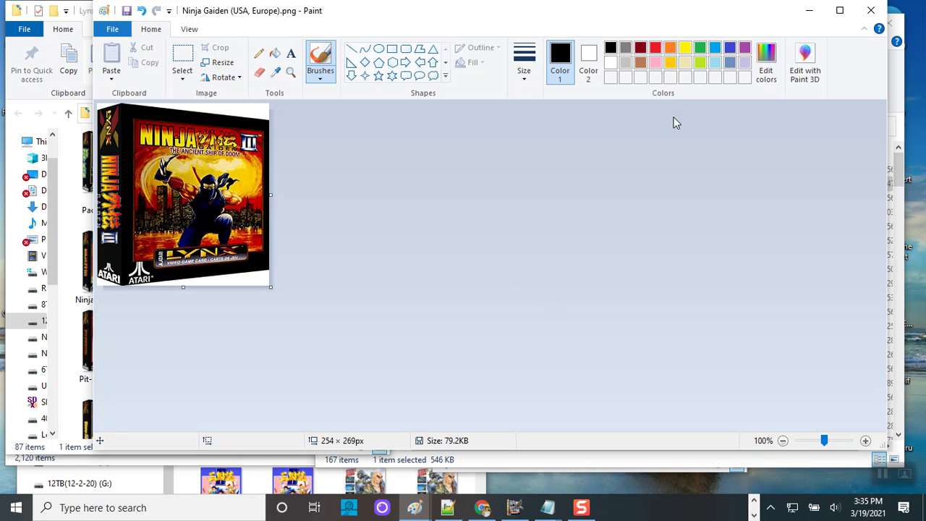
{"action": "left_click", "coordinate": [872, 15]}
{"action": "left_click", "coordinate": [533, 241]}
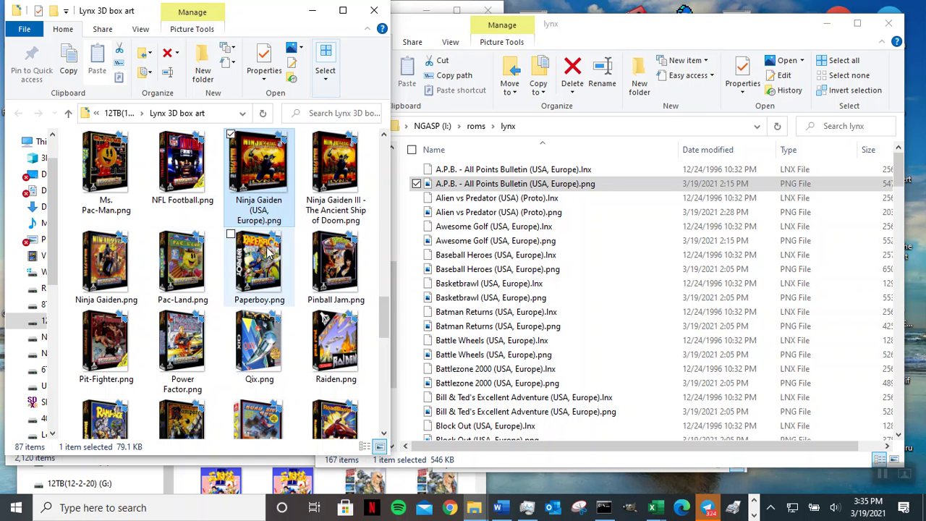
Switch to Chrome and open amazon.com in a new tab.
{"action": "left_click", "coordinate": [754, 514]}
{"action": "left_click", "coordinate": [755, 502]}
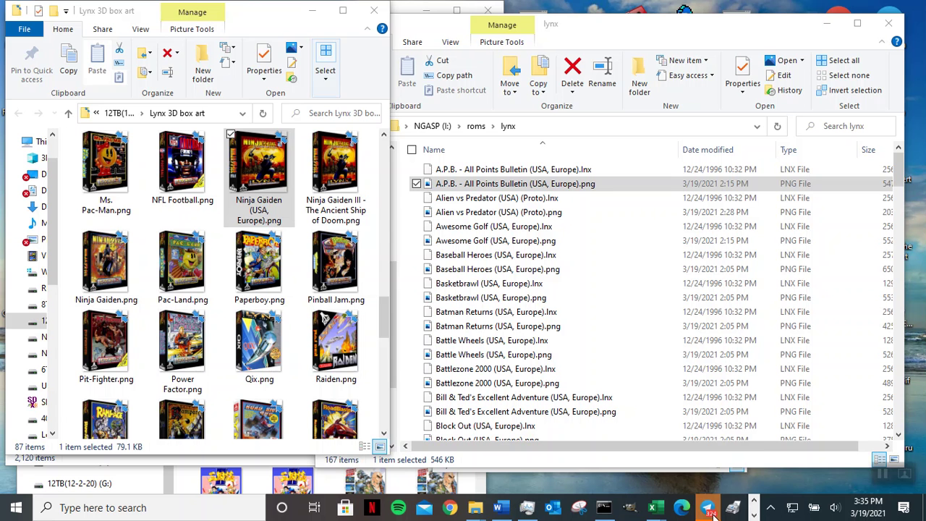
{"action": "mouse_move", "coordinate": [712, 513]}
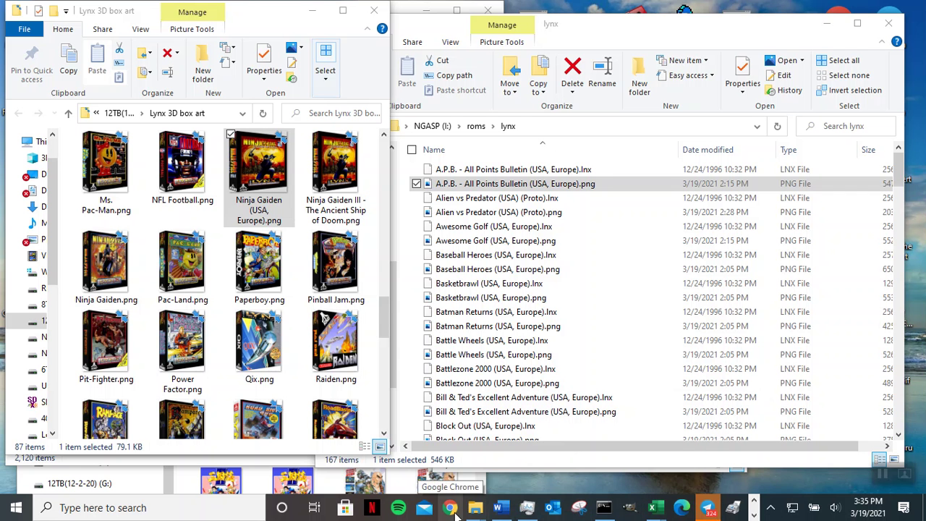
{"action": "left_click", "coordinate": [754, 514]}
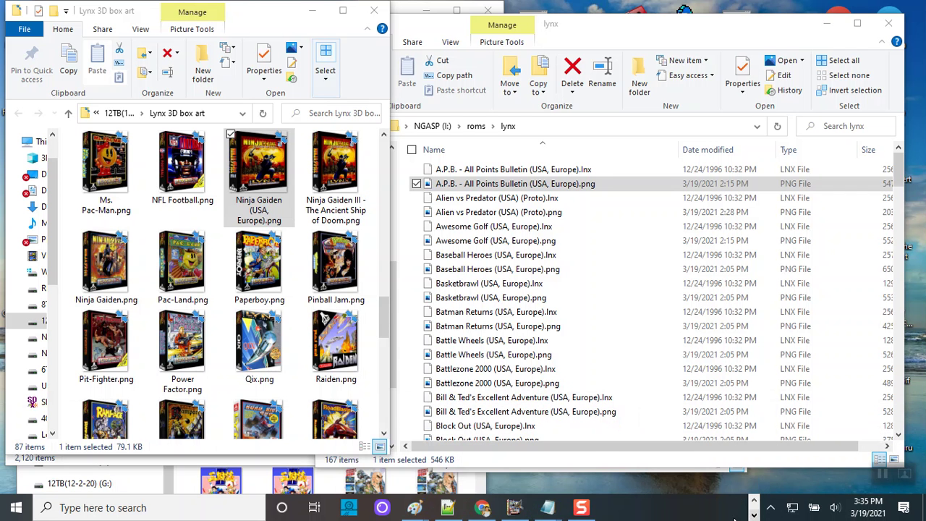
{"action": "left_click", "coordinate": [480, 509]}
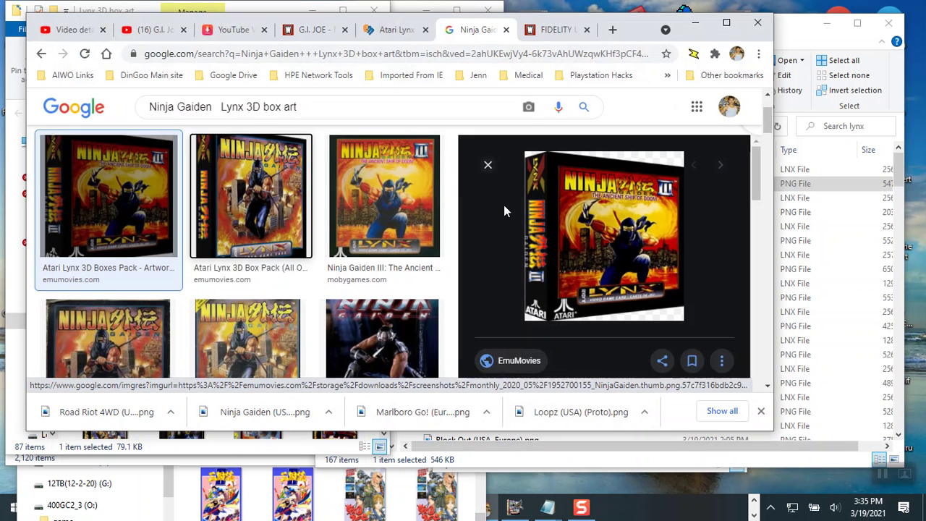
{"action": "left_click", "coordinate": [612, 30]}
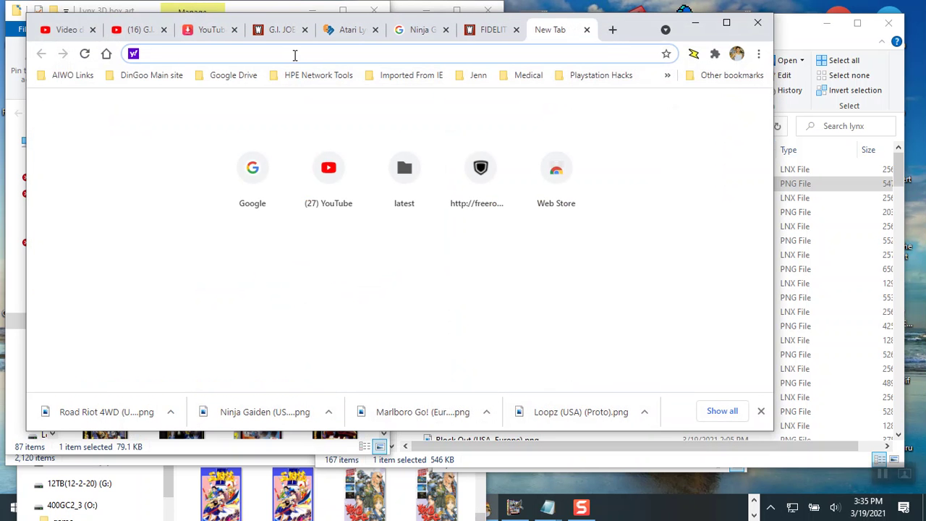
{"action": "type", "text": "am"}
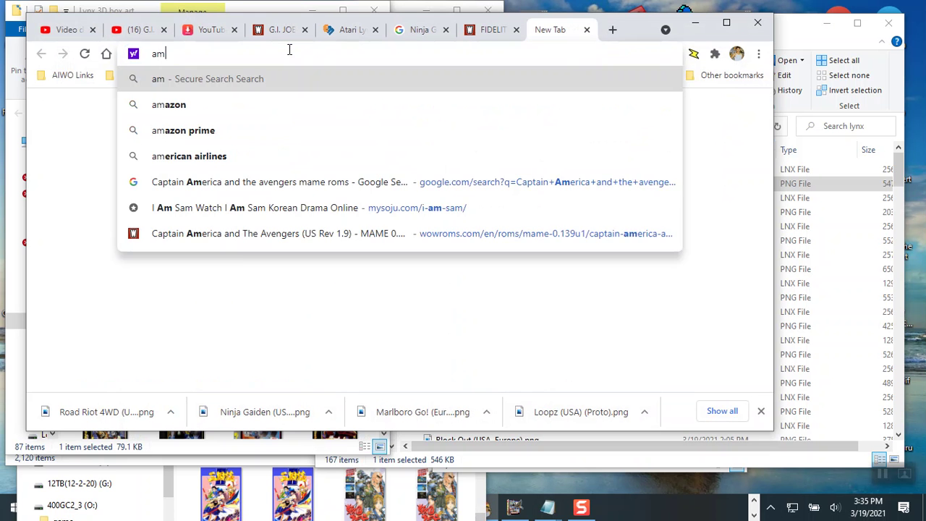
{"action": "type", "text": "azon"}
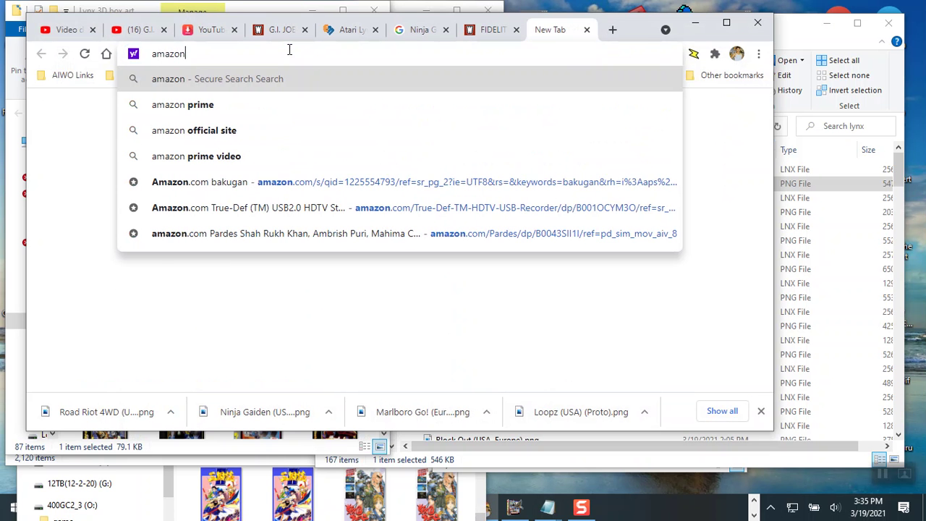
{"action": "type", "text": ".com"}
{"action": "key", "text": "Return"}
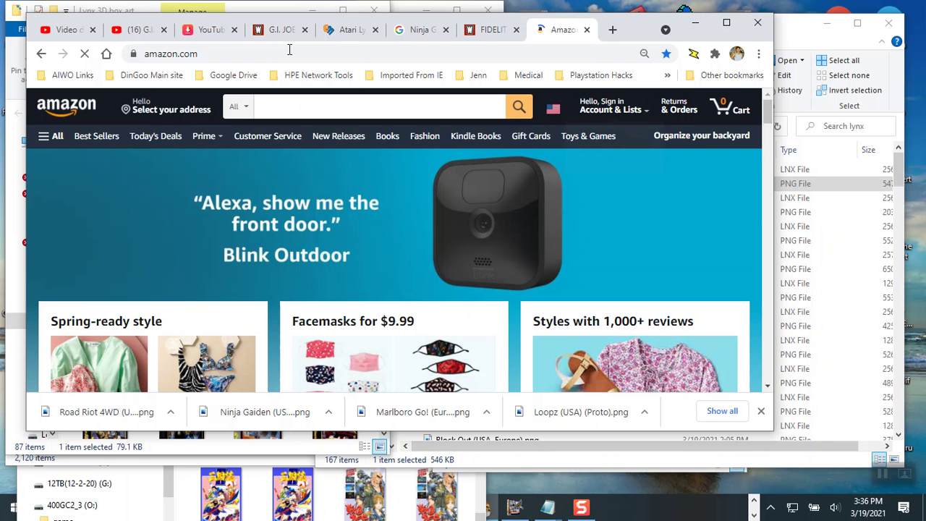
Search Amazon for "lynx".
{"action": "left_click", "coordinate": [324, 106]}
{"action": "type", "text": "ly"}
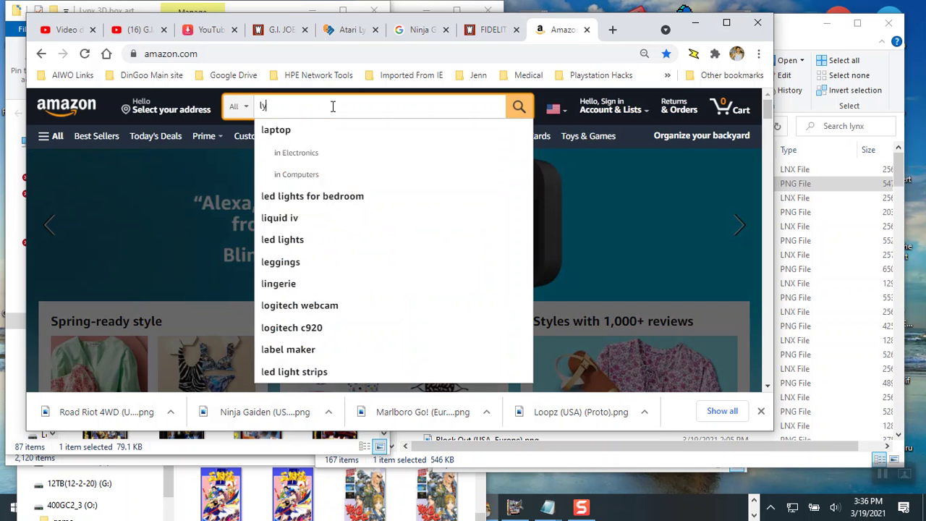
{"action": "type", "text": "nx"}
{"action": "key", "text": "Return"}
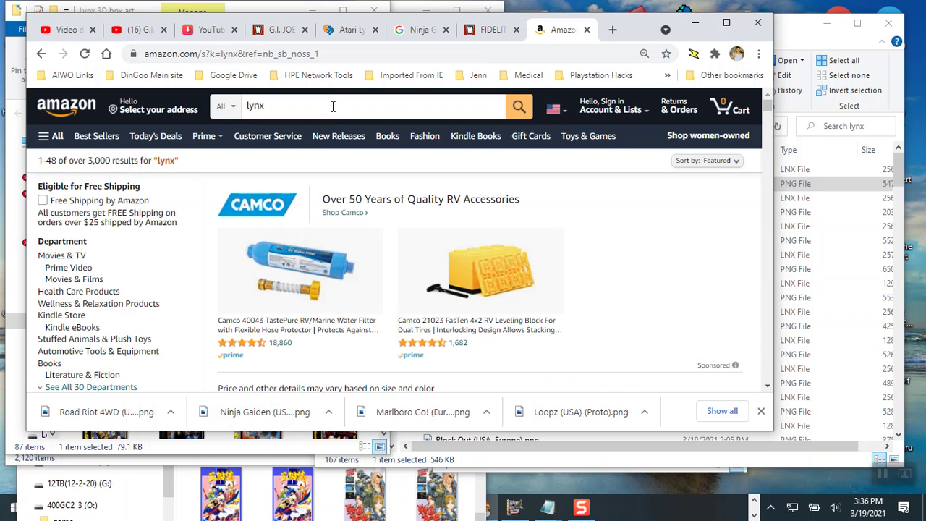
Replace the Amazon search term and search for "atari lynx games".
{"action": "left_click", "coordinate": [311, 105]}
{"action": "double_click", "coordinate": [311, 105]}
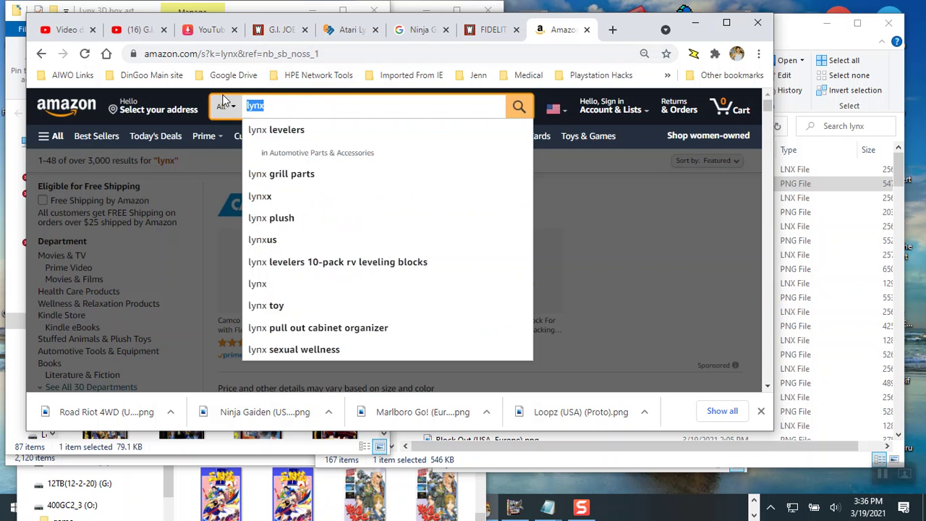
{"action": "type", "text": "at"}
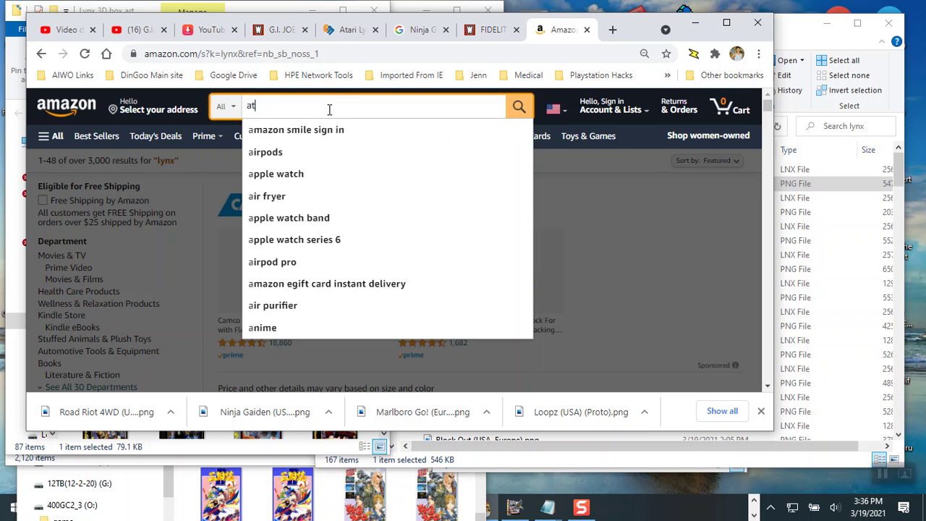
{"action": "type", "text": "ari"}
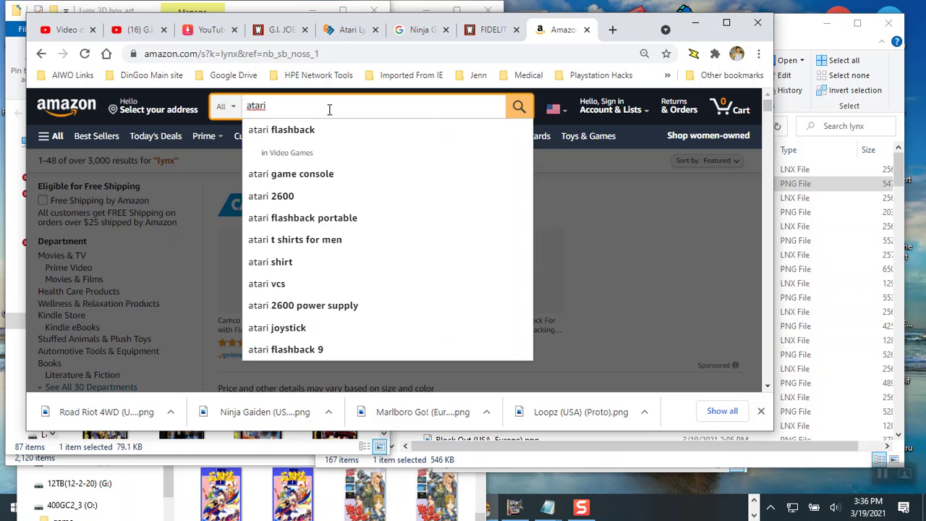
{"action": "type", "text": " g"}
{"action": "key", "text": "BackSpace"}
{"action": "type", "text": "lyn"}
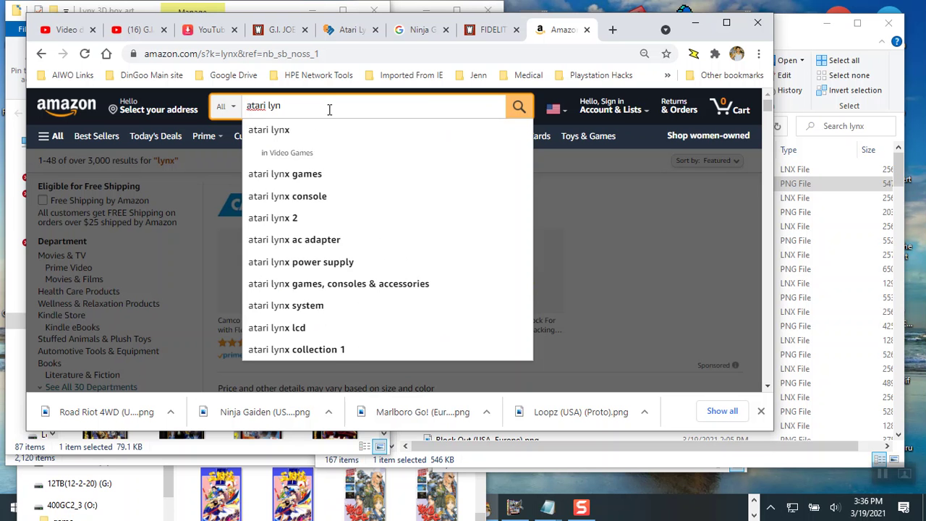
{"action": "type", "text": "x games"}
{"action": "key", "text": "Return"}
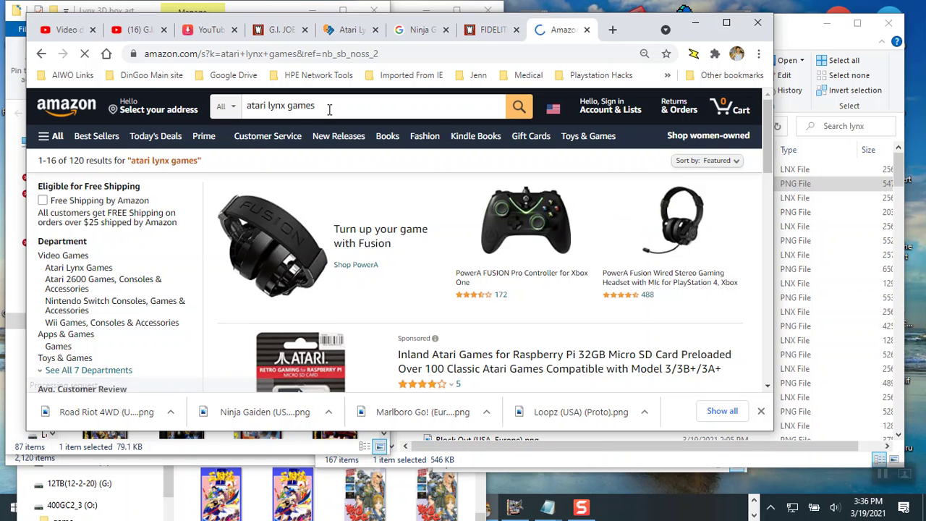
Look through the Amazon results for Atari Lynx games with usable box cover images.
{"action": "scroll", "coordinate": [462, 279], "scroll_direction": "down", "scroll_amount": 1}
{"action": "scroll", "coordinate": [463, 279], "scroll_direction": "down", "scroll_amount": 2}
{"action": "scroll", "coordinate": [463, 280], "scroll_direction": "down", "scroll_amount": 3}
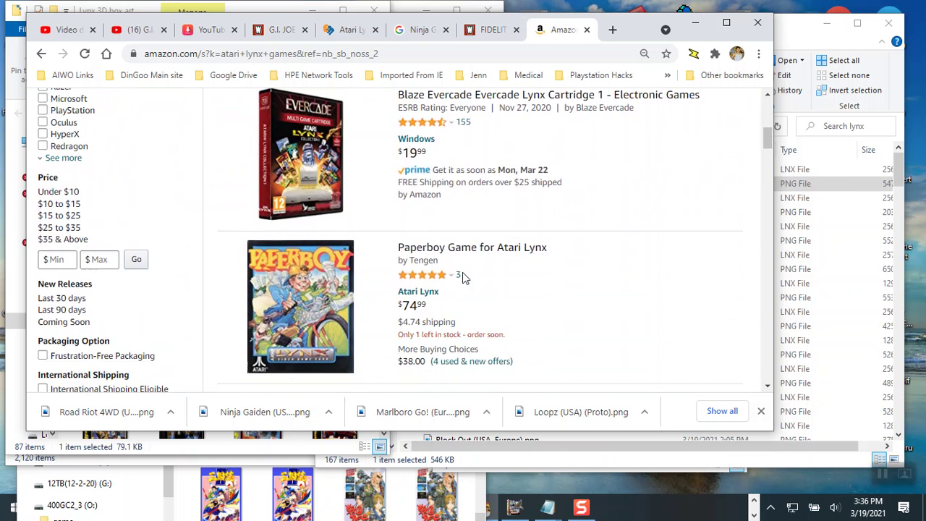
{"action": "scroll", "coordinate": [463, 277], "scroll_direction": "down", "scroll_amount": 1}
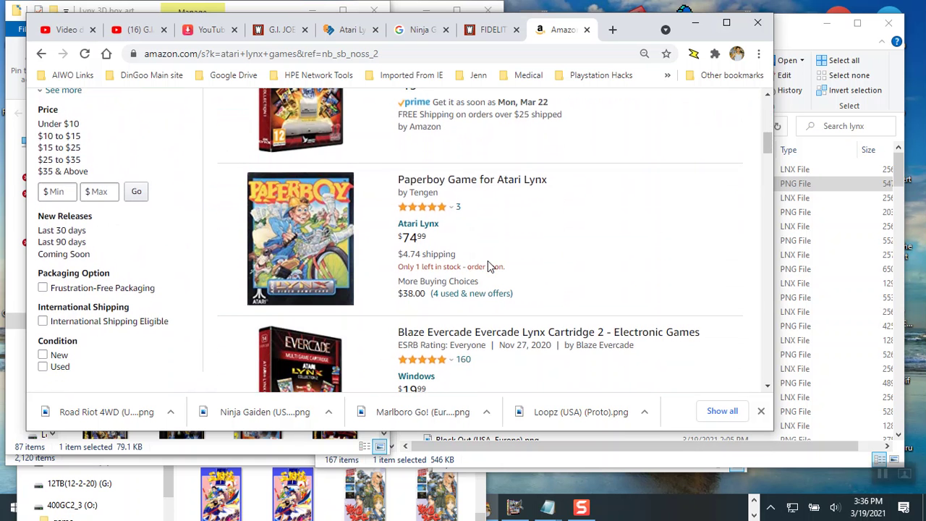
{"action": "scroll", "coordinate": [487, 263], "scroll_direction": "down", "scroll_amount": 2}
{"action": "scroll", "coordinate": [488, 264], "scroll_direction": "down", "scroll_amount": 3}
{"action": "scroll", "coordinate": [487, 264], "scroll_direction": "down", "scroll_amount": 5}
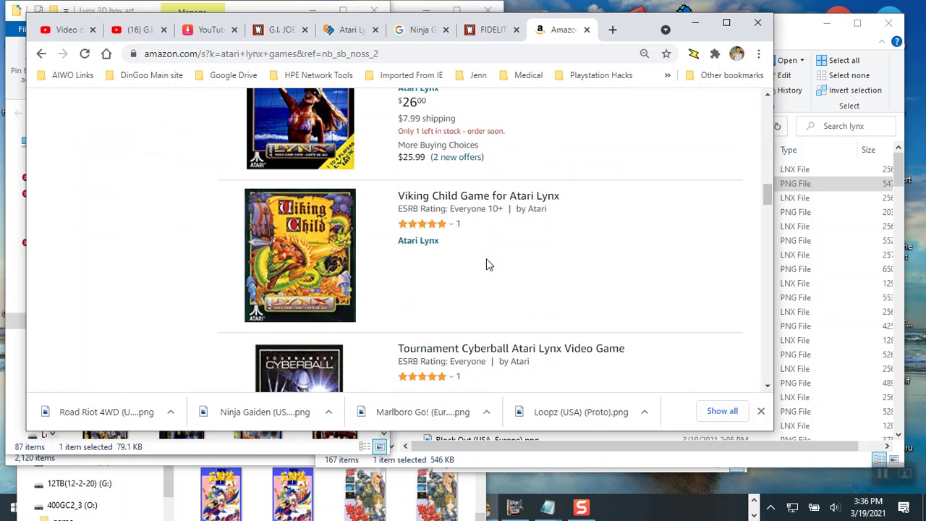
{"action": "scroll", "coordinate": [486, 265], "scroll_direction": "down", "scroll_amount": 2}
{"action": "scroll", "coordinate": [485, 262], "scroll_direction": "down", "scroll_amount": 4}
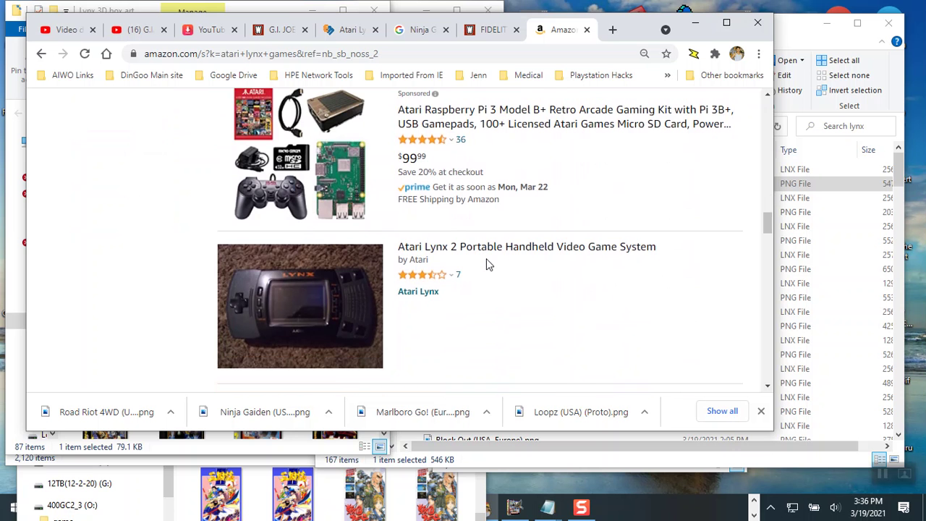
{"action": "scroll", "coordinate": [486, 259], "scroll_direction": "down", "scroll_amount": 5}
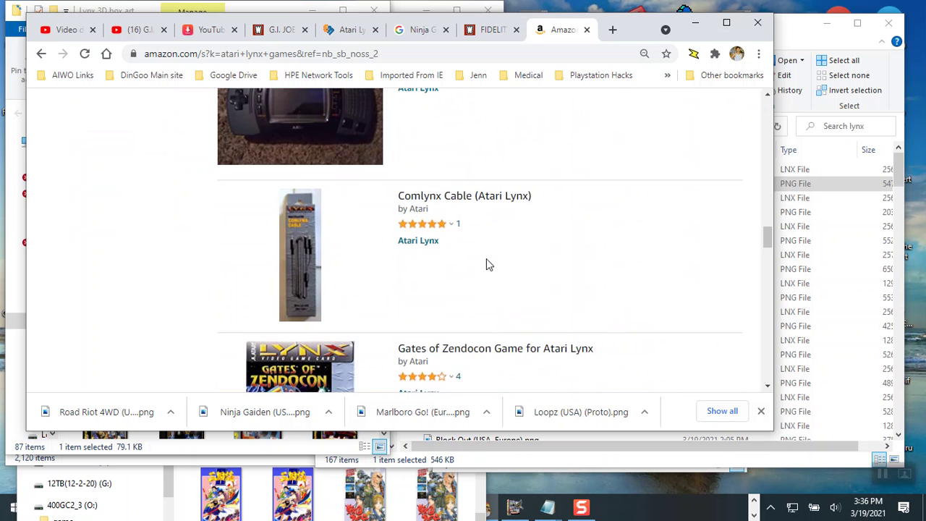
{"action": "scroll", "coordinate": [486, 264], "scroll_direction": "down", "scroll_amount": 2}
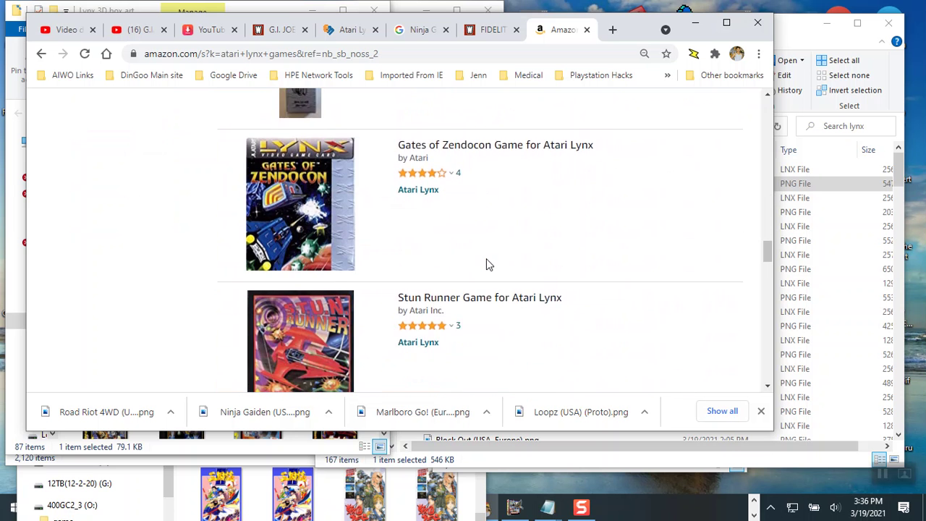
Open the Gates of Zendocon listing, examine its front cover in the expanded view, and close the browser window.
{"action": "left_click", "coordinate": [323, 176]}
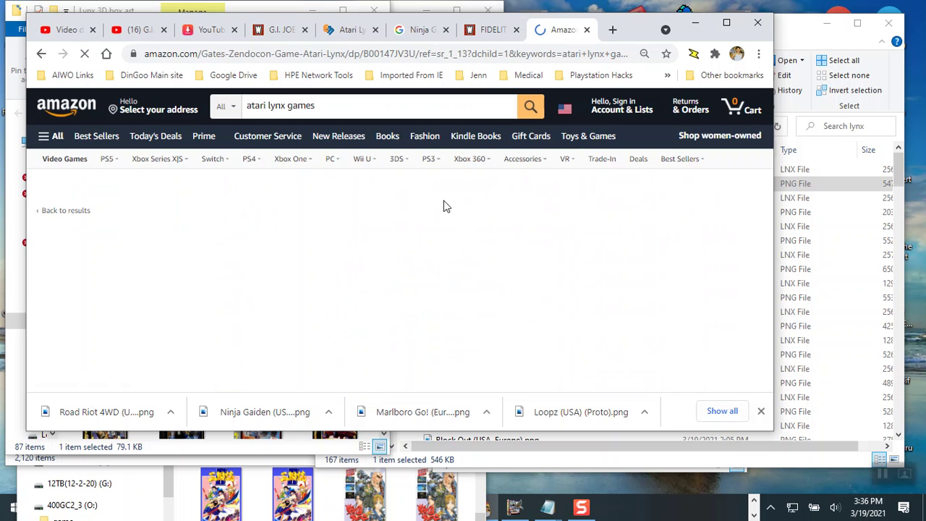
{"action": "mouse_move", "coordinate": [51, 300]}
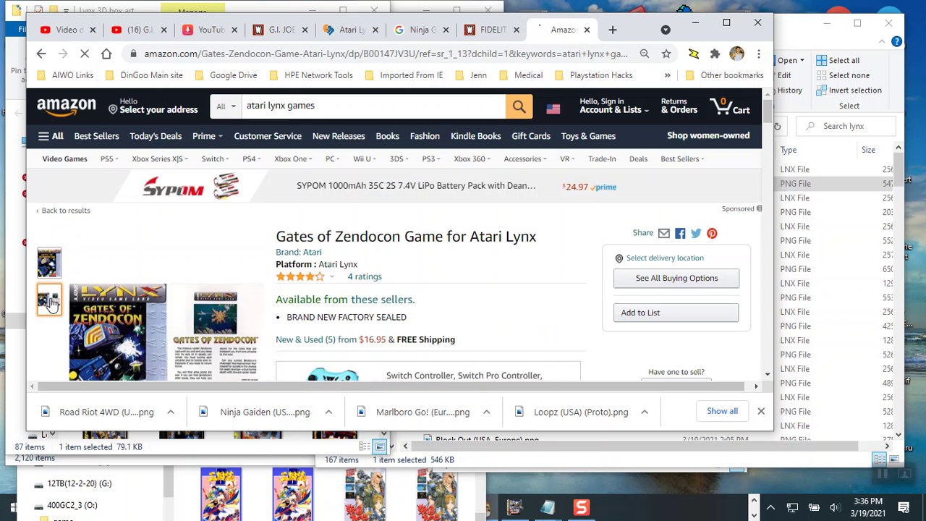
{"action": "scroll", "coordinate": [239, 270], "scroll_direction": "down", "scroll_amount": 3}
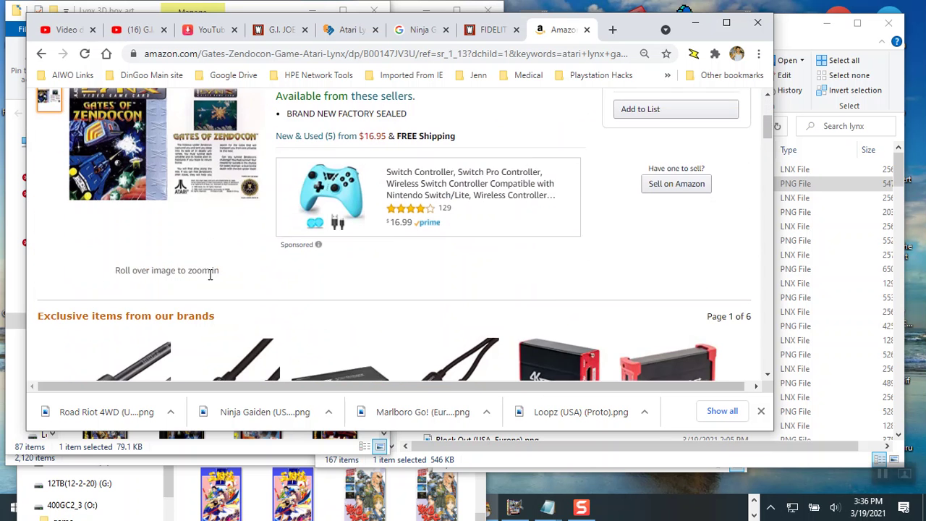
{"action": "scroll", "coordinate": [211, 276], "scroll_direction": "up", "scroll_amount": 1}
{"action": "scroll", "coordinate": [211, 276], "scroll_direction": "up", "scroll_amount": 1}
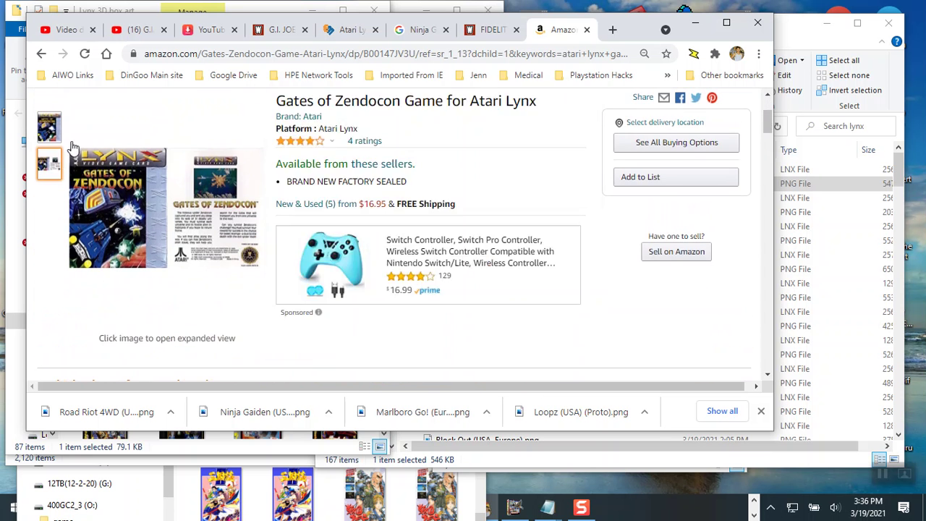
{"action": "mouse_move", "coordinate": [51, 127]}
{"action": "mouse_move", "coordinate": [123, 134]}
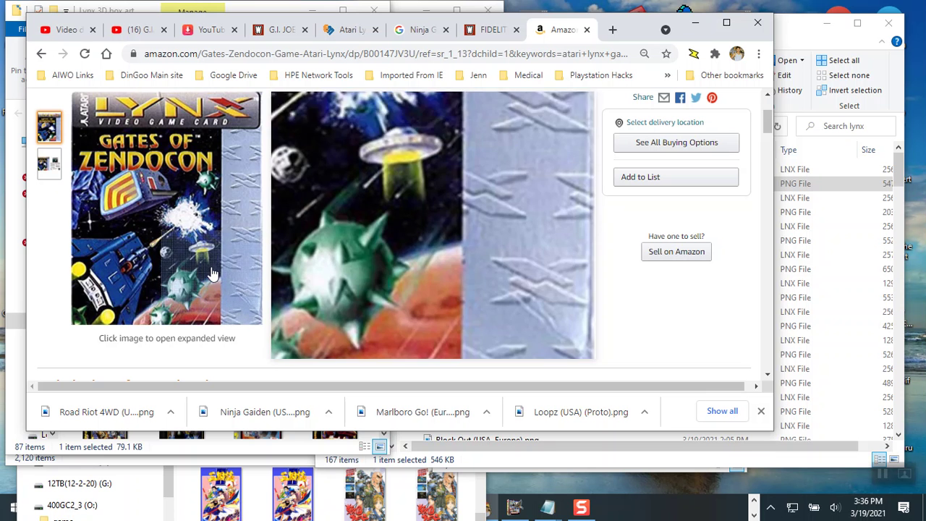
{"action": "left_click", "coordinate": [179, 233]}
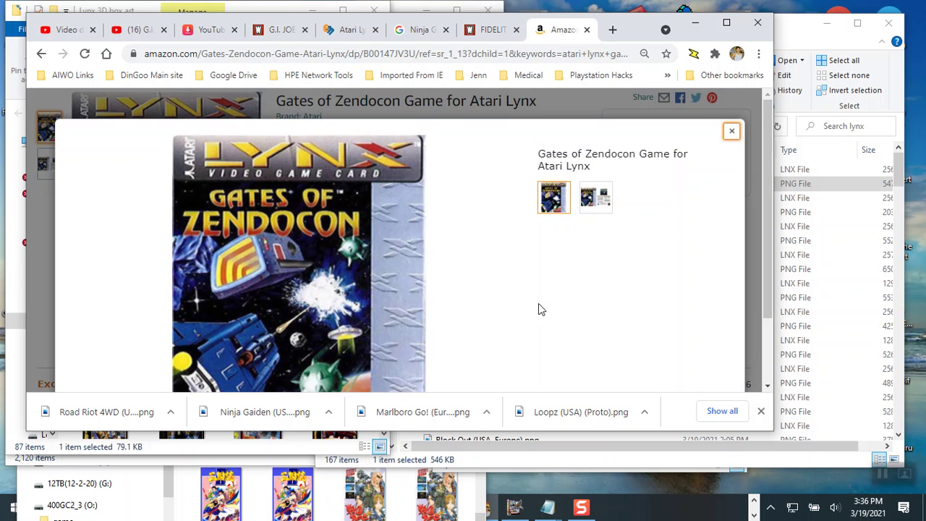
{"action": "scroll", "coordinate": [538, 309], "scroll_direction": "down", "scroll_amount": 1}
{"action": "scroll", "coordinate": [537, 309], "scroll_direction": "up", "scroll_amount": 1}
{"action": "left_click", "coordinate": [732, 133]}
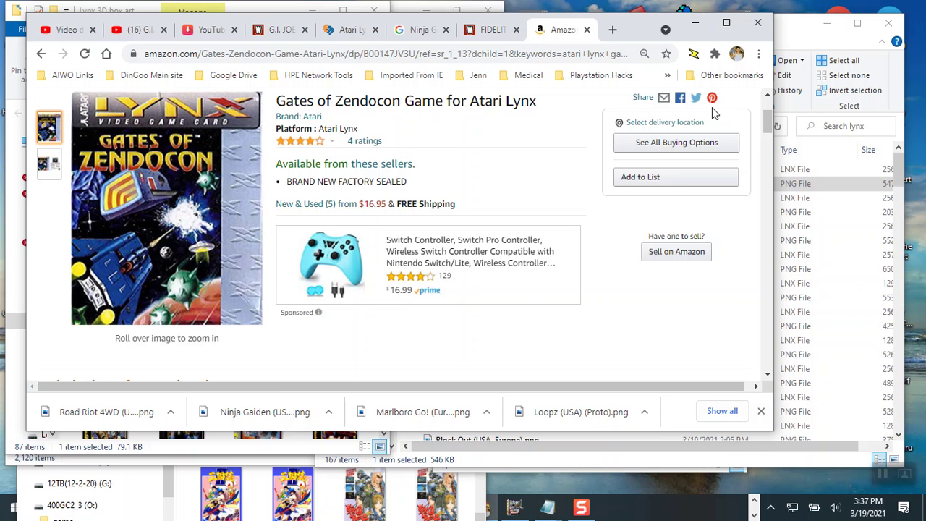
{"action": "left_click", "coordinate": [757, 25]}
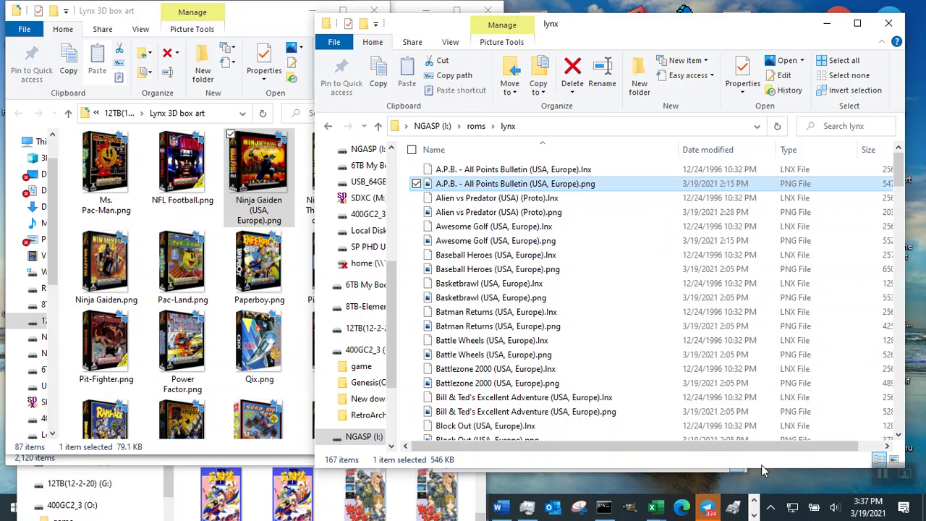
Sort the lynx ROM folder by file type in descending order and open LynxGamelist.txt in Notepad++.
{"action": "left_click", "coordinate": [653, 508]}
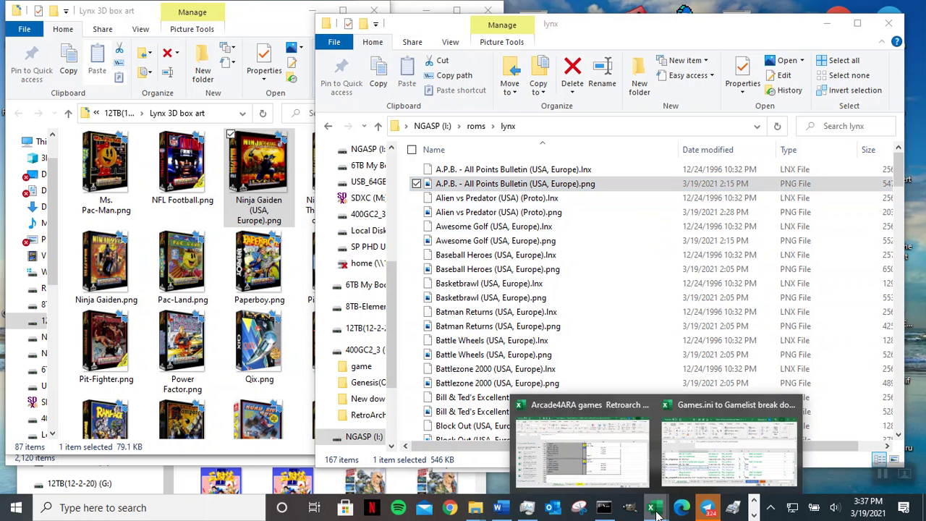
{"action": "left_click", "coordinate": [791, 151]}
{"action": "left_click", "coordinate": [792, 152]}
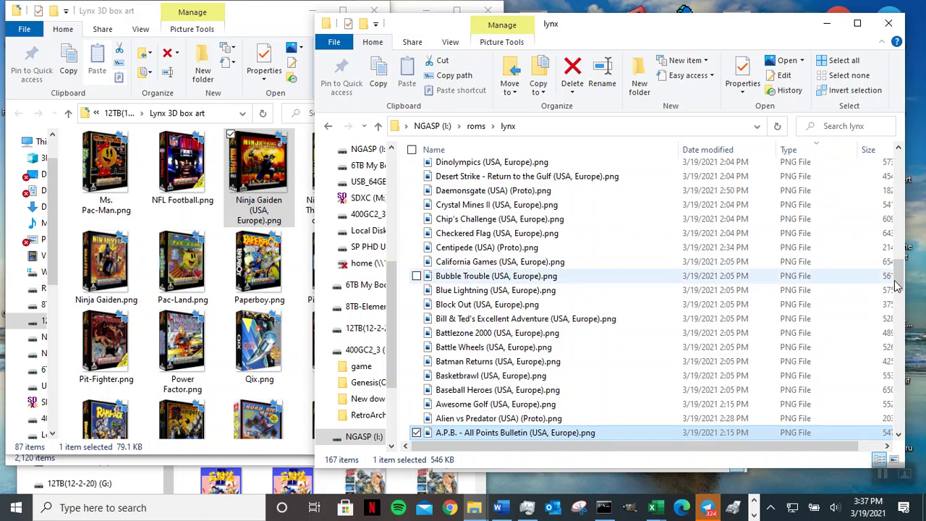
{"action": "scroll", "coordinate": [889, 278], "scroll_direction": "up", "scroll_amount": 20}
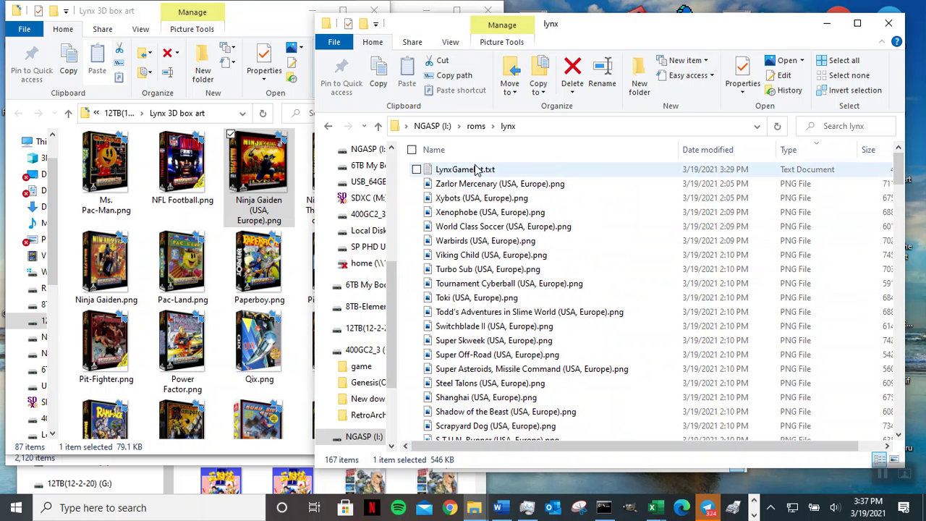
{"action": "right_click", "coordinate": [466, 173]}
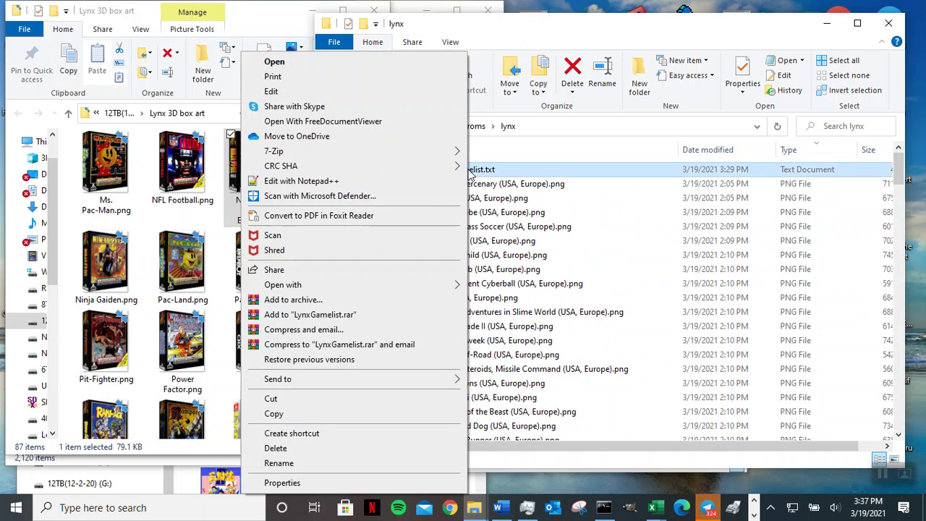
{"action": "left_click", "coordinate": [296, 188]}
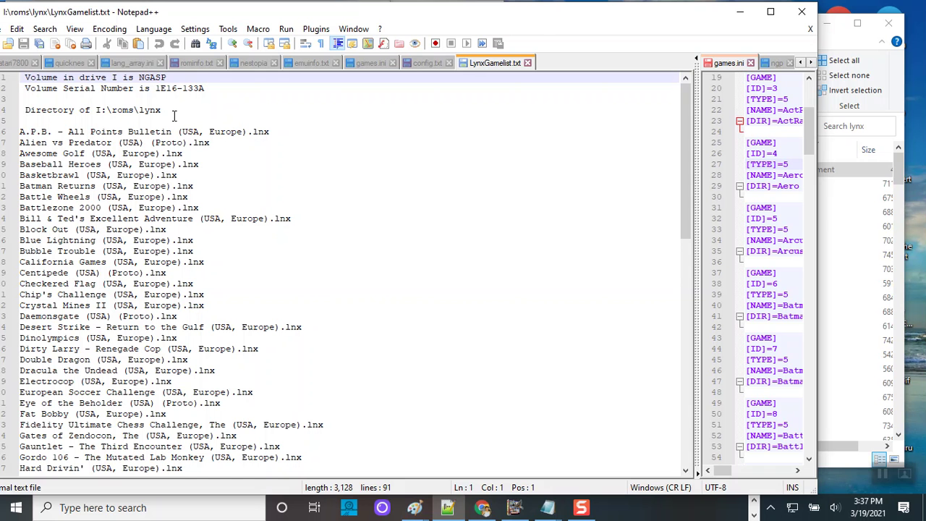
Delete the volume and directory header lines and the closing file and directory summary lines from LynxGamelist.txt.
{"action": "left_click_drag", "start_coordinate": [198, 121], "coordinate": [21, 76]}
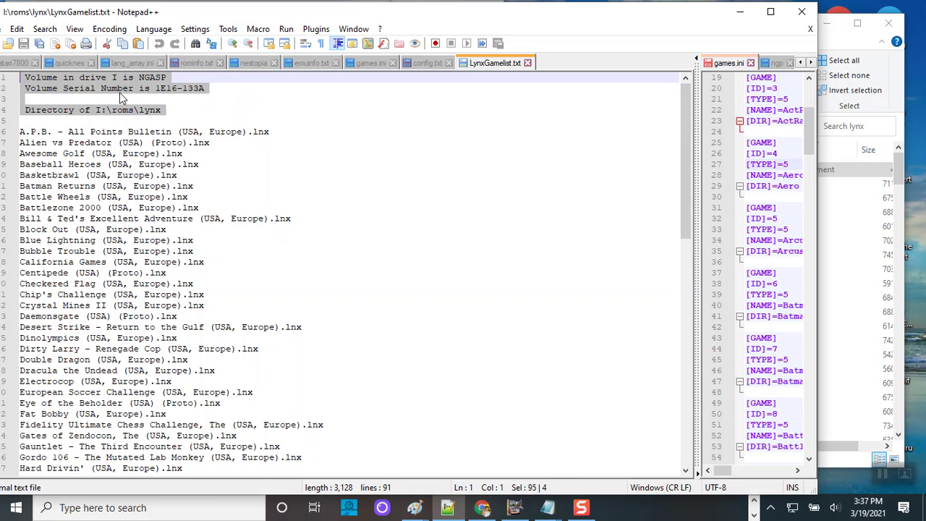
{"action": "key", "text": "Delete"}
{"action": "key", "text": "Delete"}
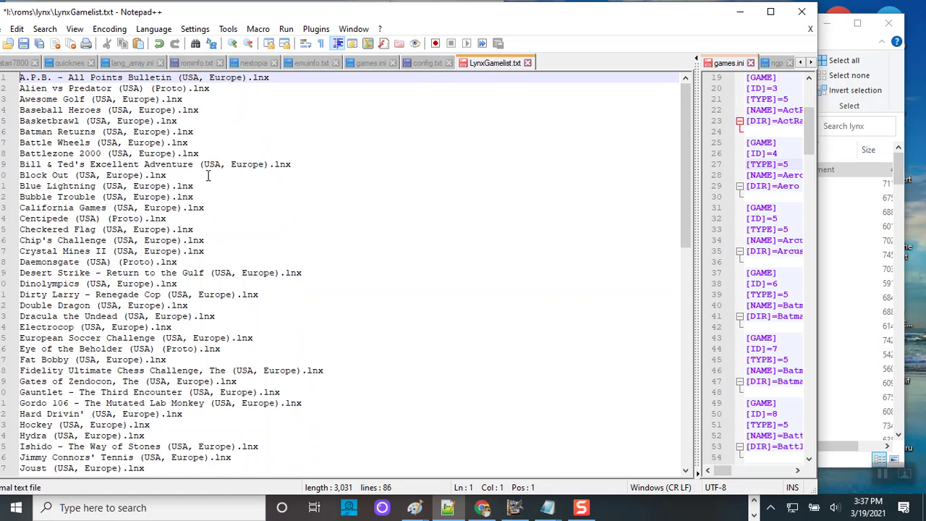
{"action": "scroll", "coordinate": [203, 200], "scroll_direction": "down", "scroll_amount": 16}
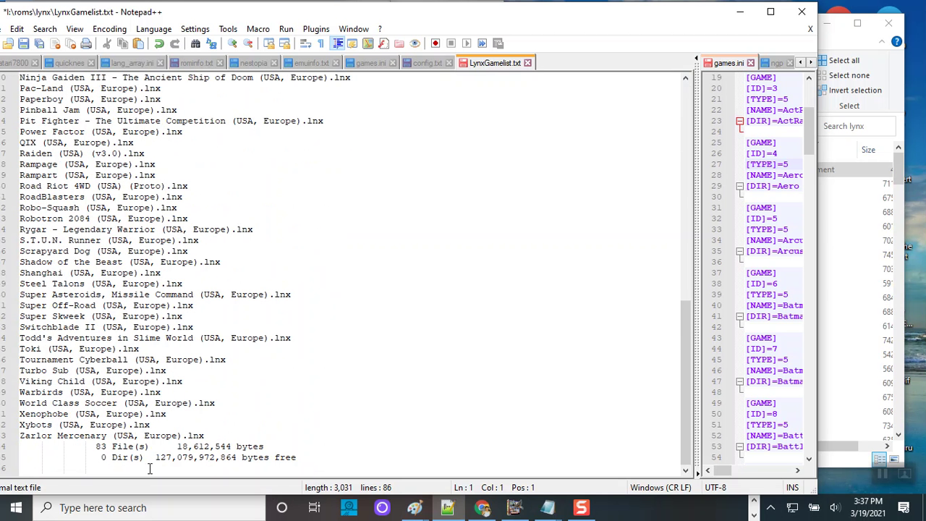
{"action": "left_click_drag", "start_coordinate": [303, 461], "coordinate": [15, 446]}
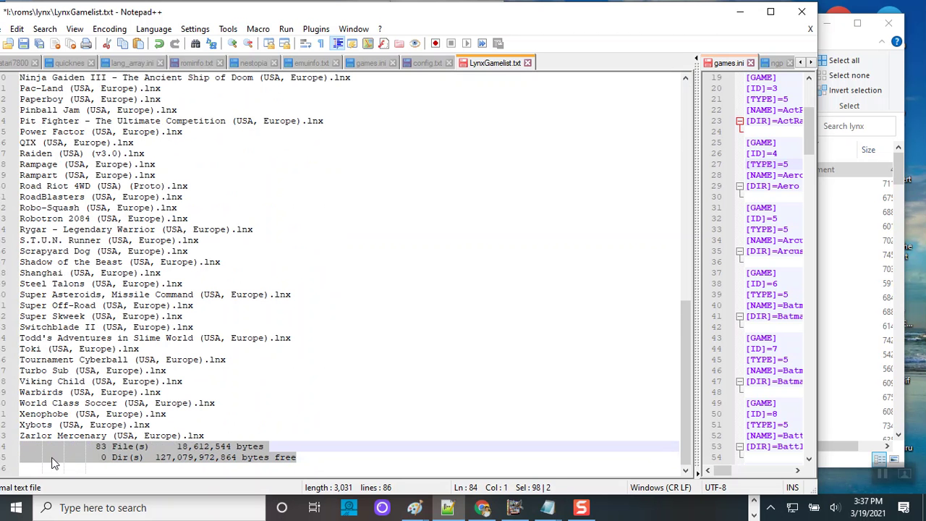
{"action": "key", "text": "Delete"}
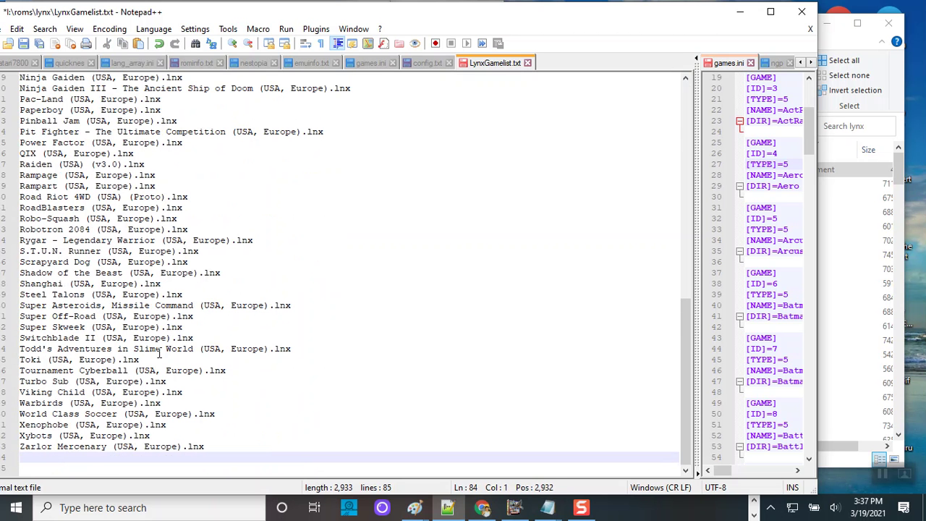
{"action": "key", "text": "BackSpace"}
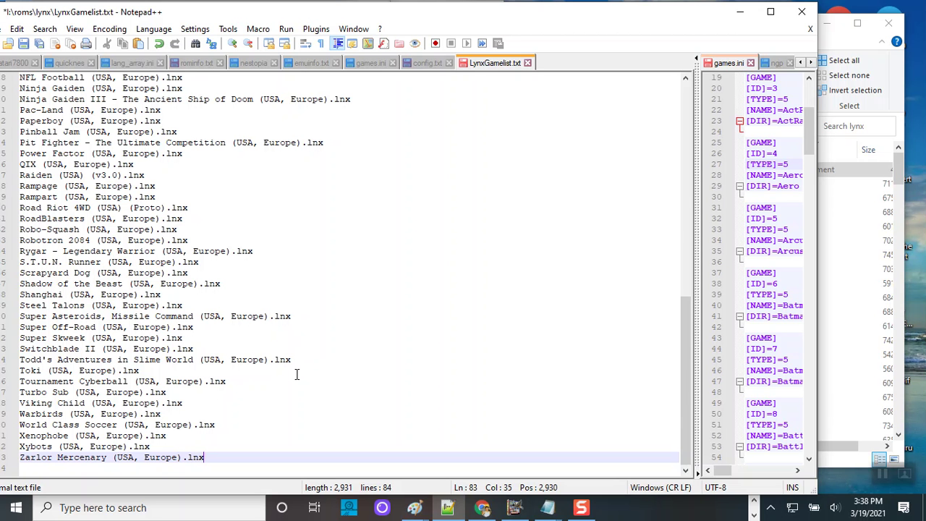
Copy the entire list of game file names and save LynxGamelist.txt.
{"action": "key", "text": "ctrl+a"}
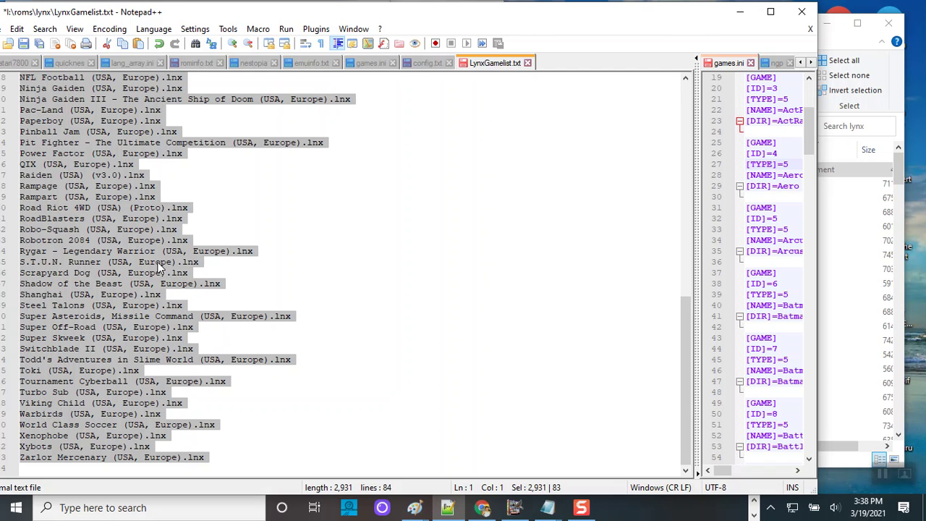
{"action": "right_click", "coordinate": [137, 208]}
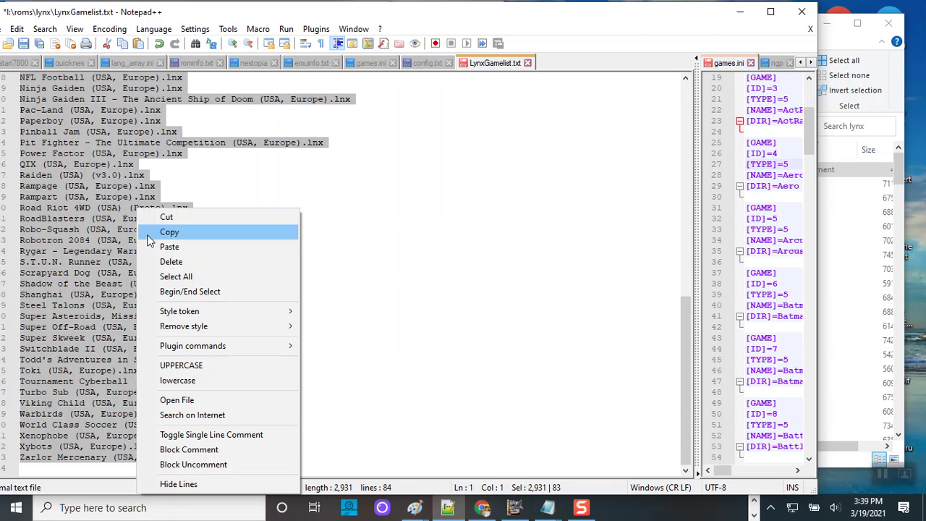
{"action": "left_click", "coordinate": [147, 236]}
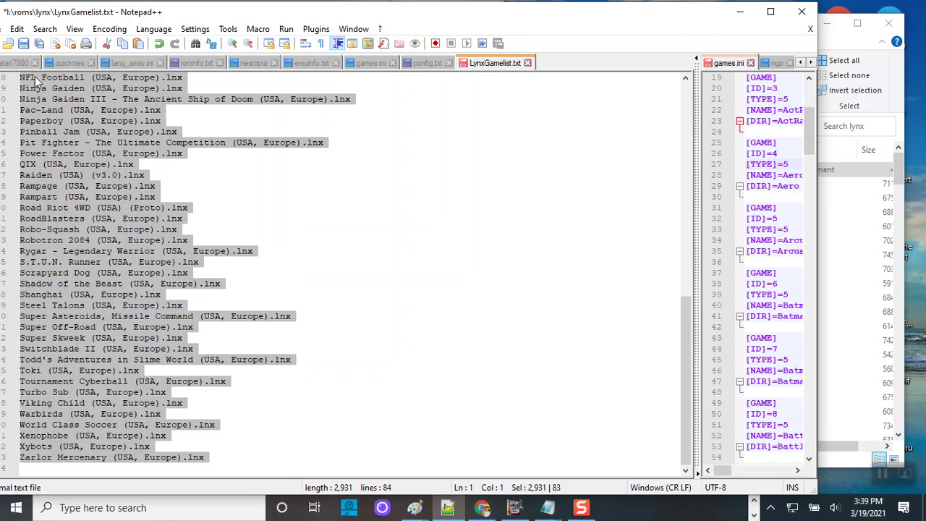
{"action": "left_click", "coordinate": [22, 45]}
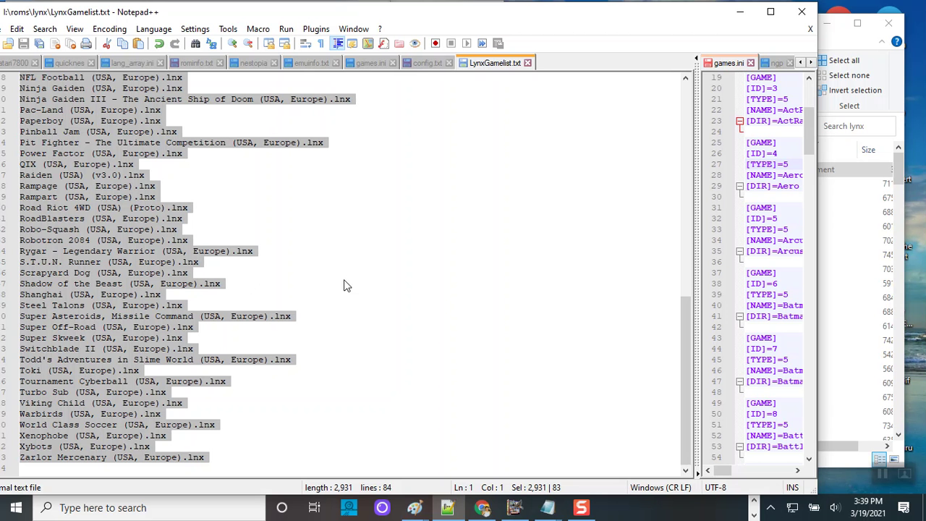
{"action": "scroll", "coordinate": [201, 209], "scroll_direction": "up", "scroll_amount": 4}
{"action": "scroll", "coordinate": [201, 209], "scroll_direction": "up", "scroll_amount": 4}
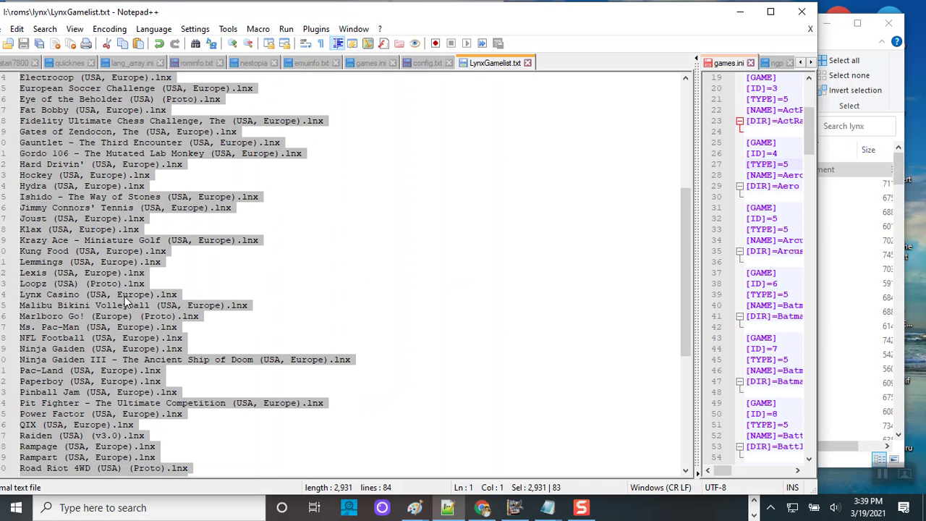
Review the copied Lynx game list, switch to the Arcade4ARA workbook in Excel and examine its NGASPgames.ini and GameList sheets.
{"action": "scroll", "coordinate": [125, 304], "scroll_direction": "down", "scroll_amount": 8}
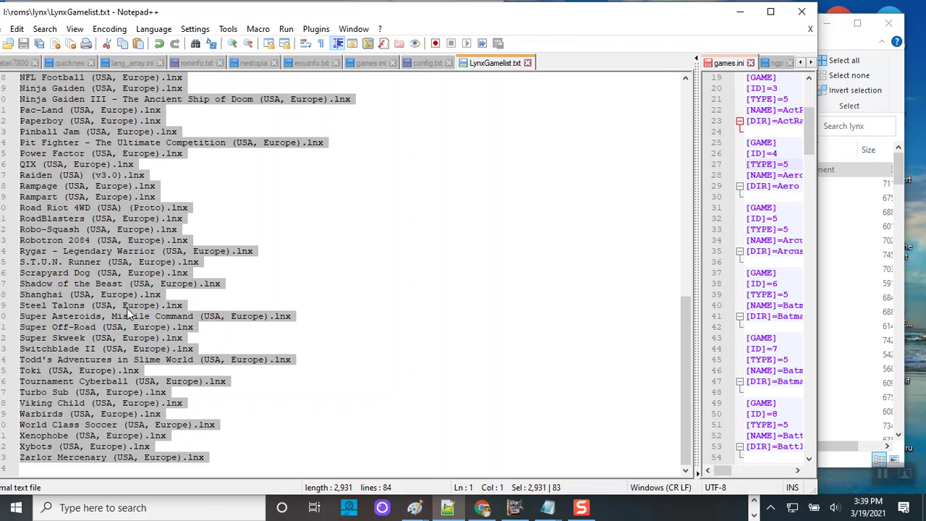
{"action": "scroll", "coordinate": [109, 267], "scroll_direction": "up", "scroll_amount": 17}
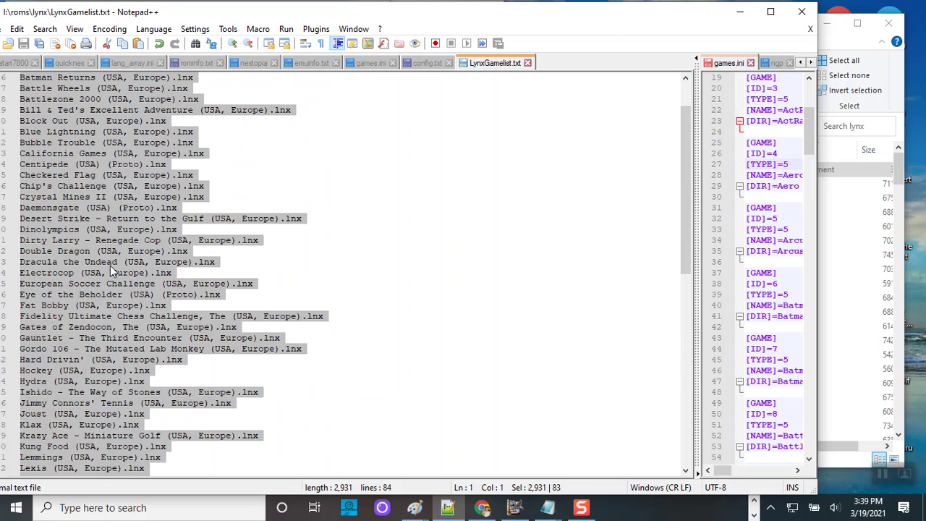
{"action": "scroll", "coordinate": [112, 272], "scroll_direction": "up", "scroll_amount": 2}
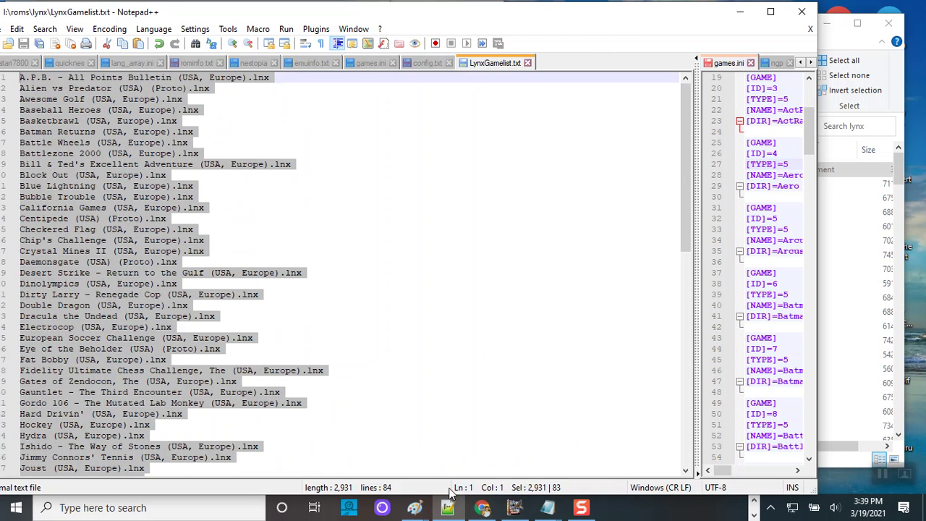
{"action": "left_click", "coordinate": [753, 515]}
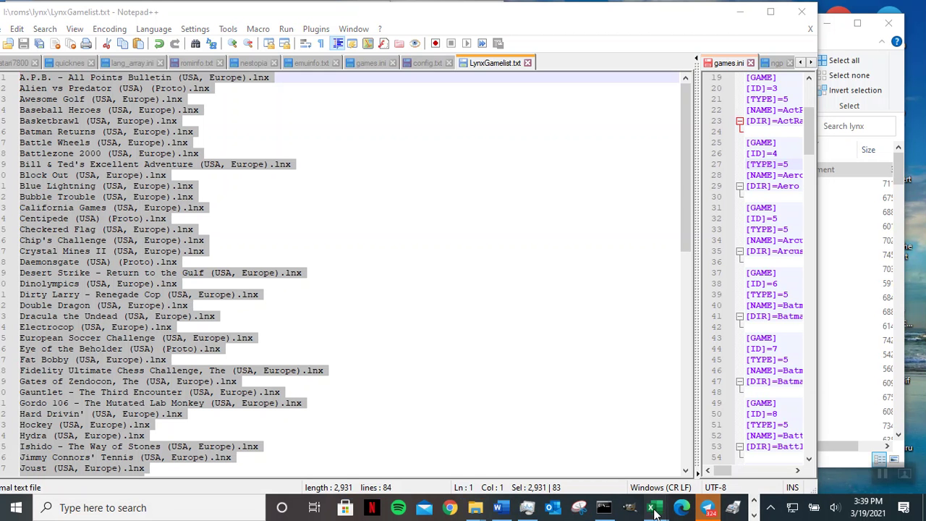
{"action": "mouse_move", "coordinate": [654, 512]}
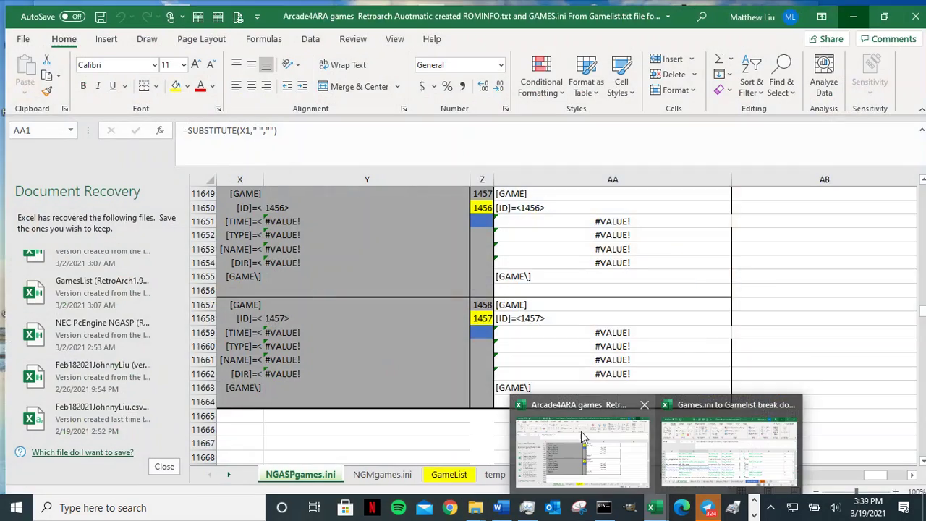
{"action": "left_click", "coordinate": [589, 434]}
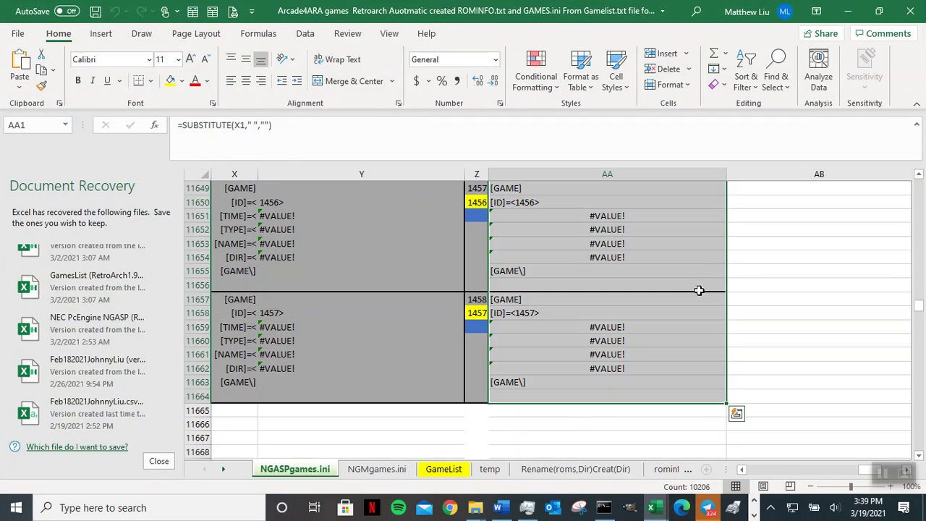
{"action": "left_click", "coordinate": [879, 13]}
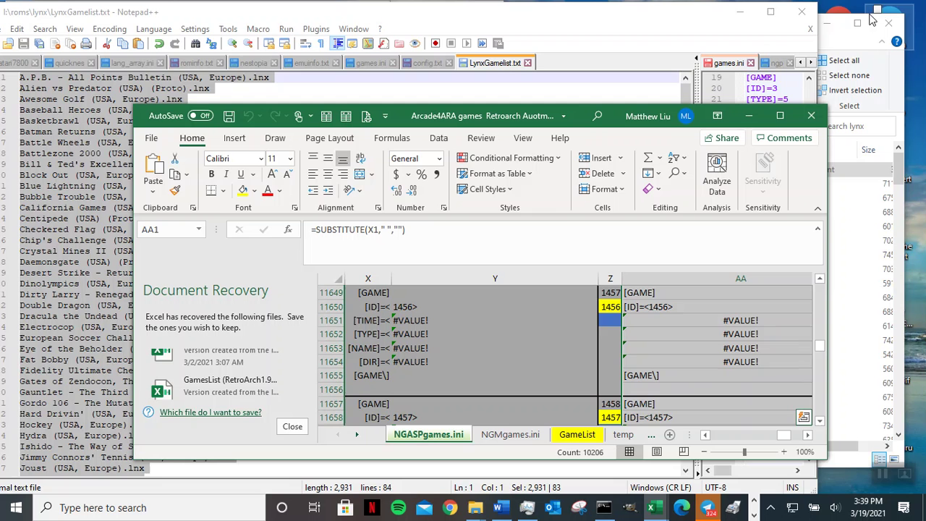
{"action": "left_click", "coordinate": [779, 116]}
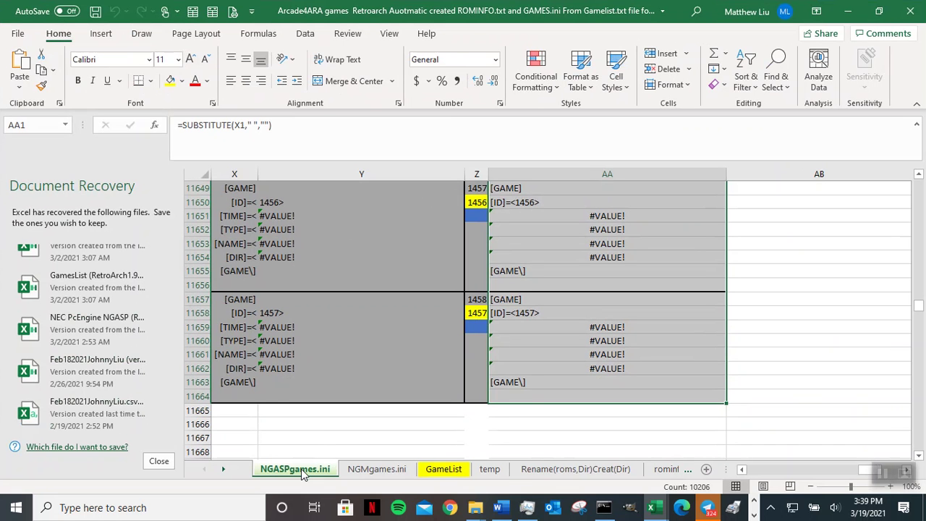
{"action": "left_click", "coordinate": [758, 469]}
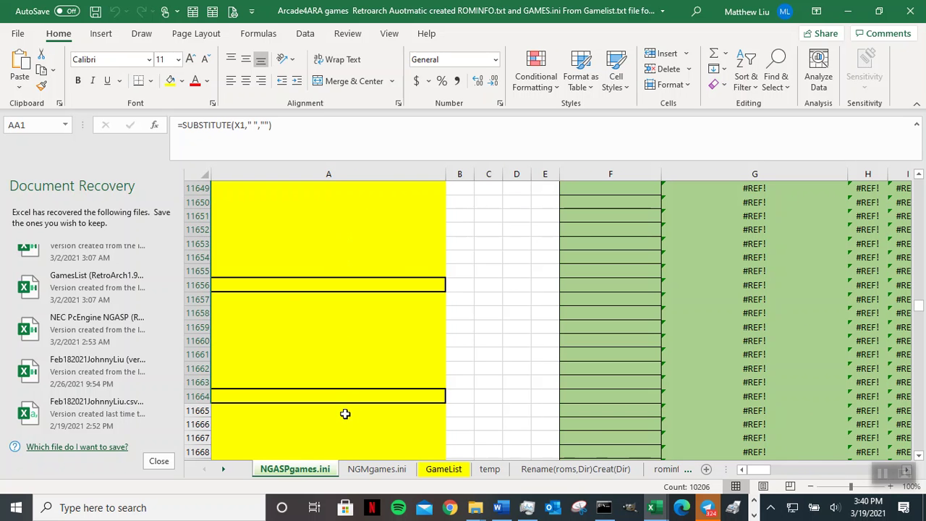
{"action": "left_click", "coordinate": [443, 474]}
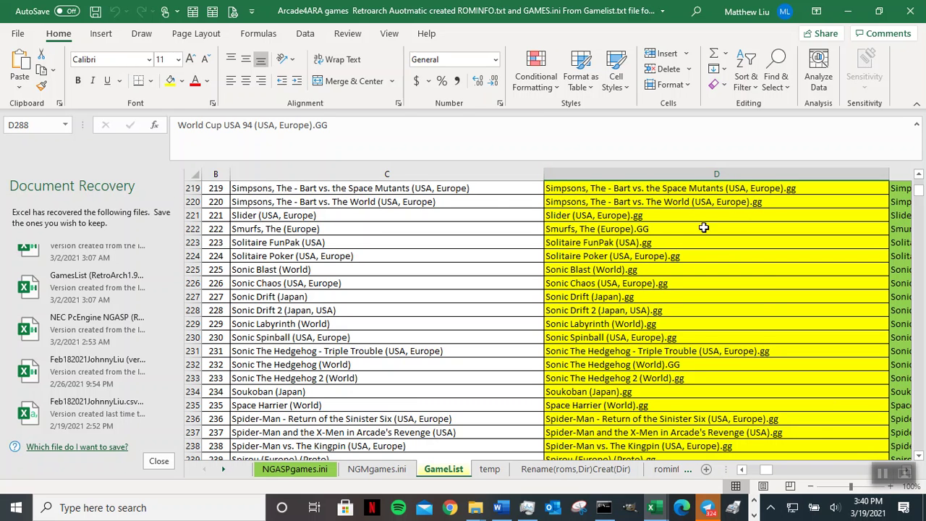
Open the recent "GBA3 266 games mgba_libretro.so" workbook to use as a template.
{"action": "left_click", "coordinate": [16, 34]}
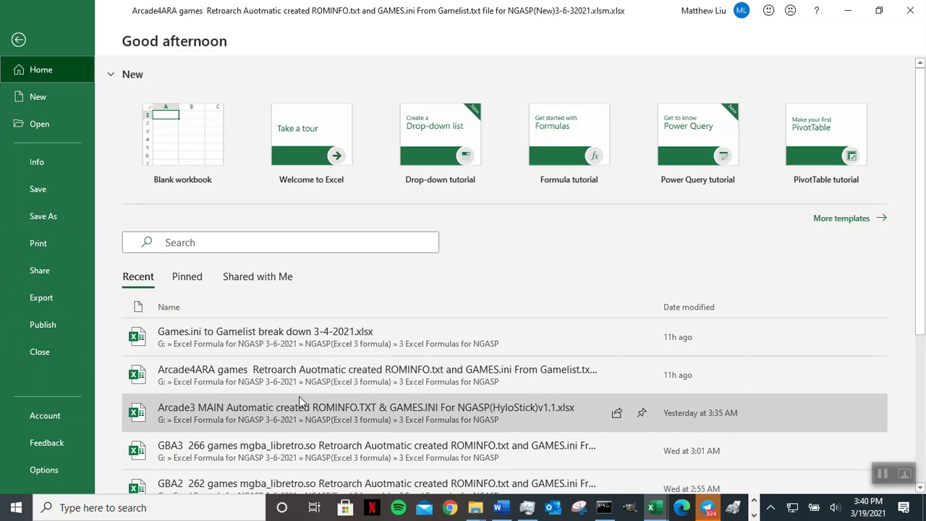
{"action": "scroll", "coordinate": [300, 397], "scroll_direction": "down", "scroll_amount": 1}
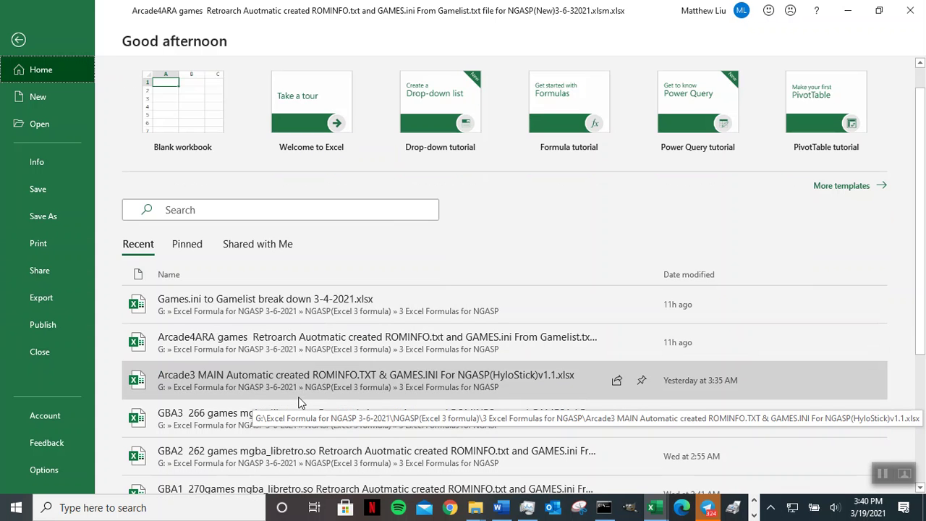
{"action": "left_click", "coordinate": [200, 418]}
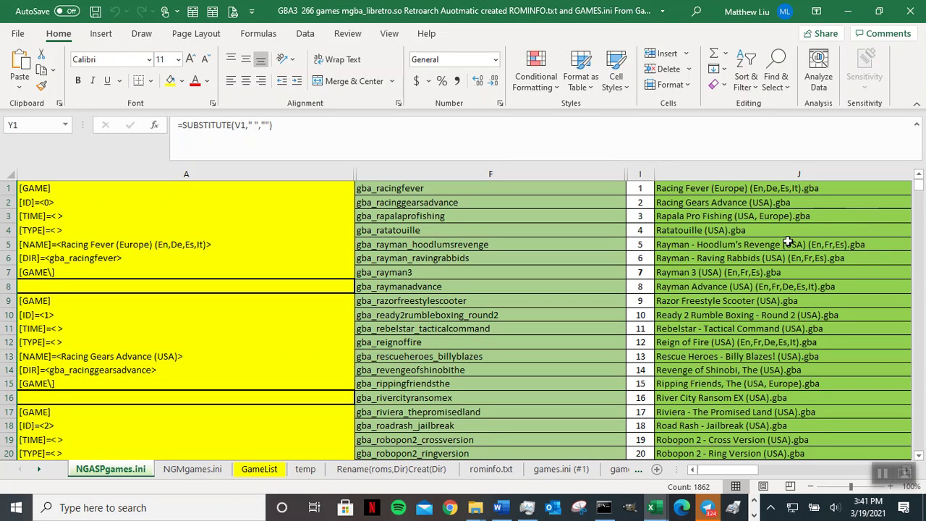
Begin saving the workbook under a new name, replacing "GBA3 266" with "Lynx" in the file name.
{"action": "left_click", "coordinate": [17, 34]}
{"action": "left_click", "coordinate": [42, 216]}
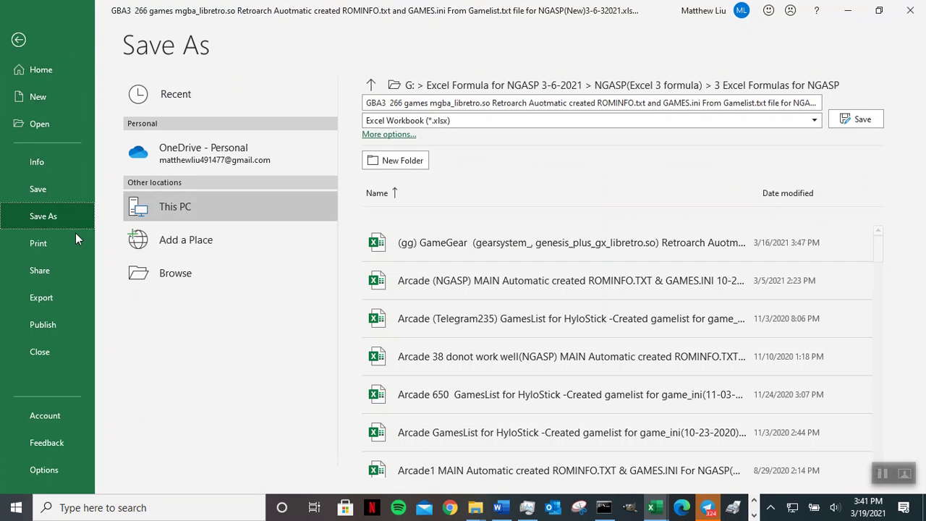
{"action": "left_click", "coordinate": [402, 102]}
{"action": "left_click_drag", "start_coordinate": [402, 102], "coordinate": [361, 101]}
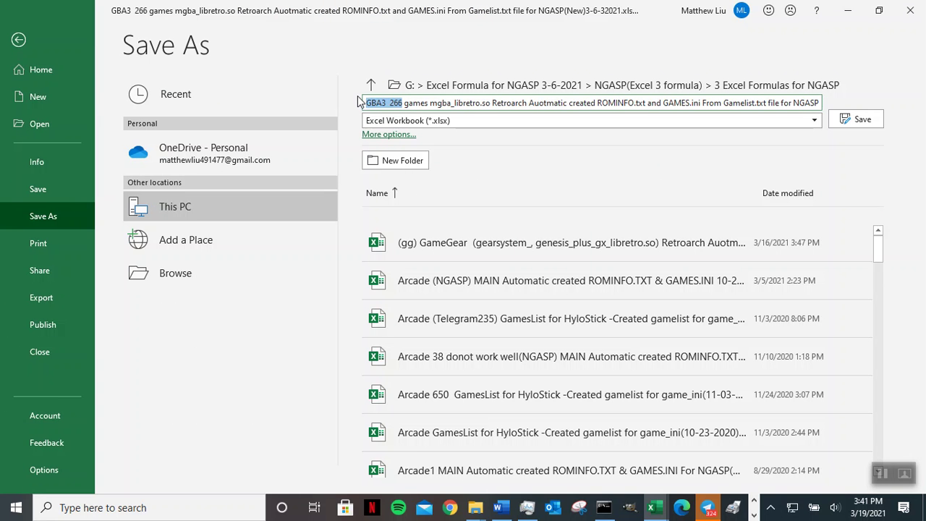
{"action": "type", "text": "Lynx"}
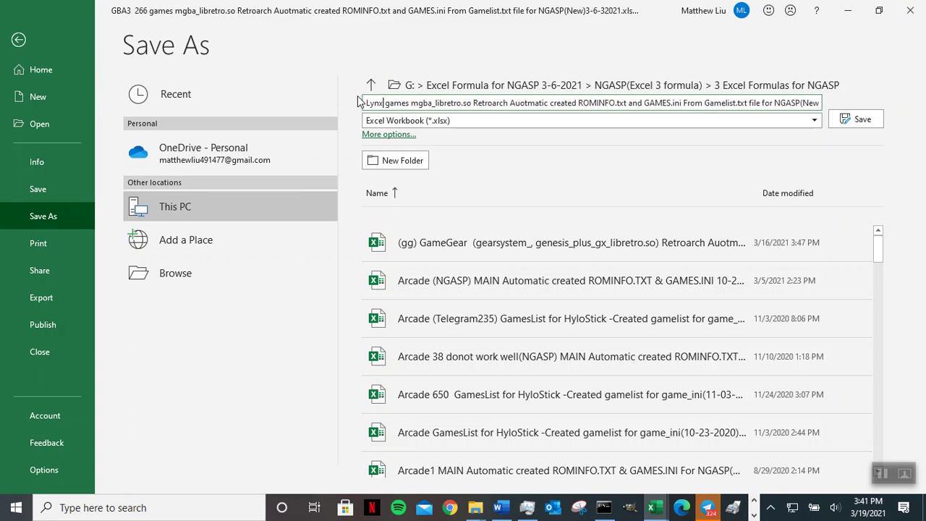
Replace "mgba" with "handy" in the new file name so the core reads handy_libretro.so.
{"action": "key", "text": "Right"}
{"action": "key", "text": "Right"}
{"action": "key", "text": "Right"}
{"action": "key", "text": "Right"}
{"action": "key", "text": "BackSpace"}
{"action": "key", "text": "BackSpace"}
{"action": "key", "text": "BackSpace"}
{"action": "key", "text": "BackSpace"}
{"action": "key", "text": "BackSpace"}
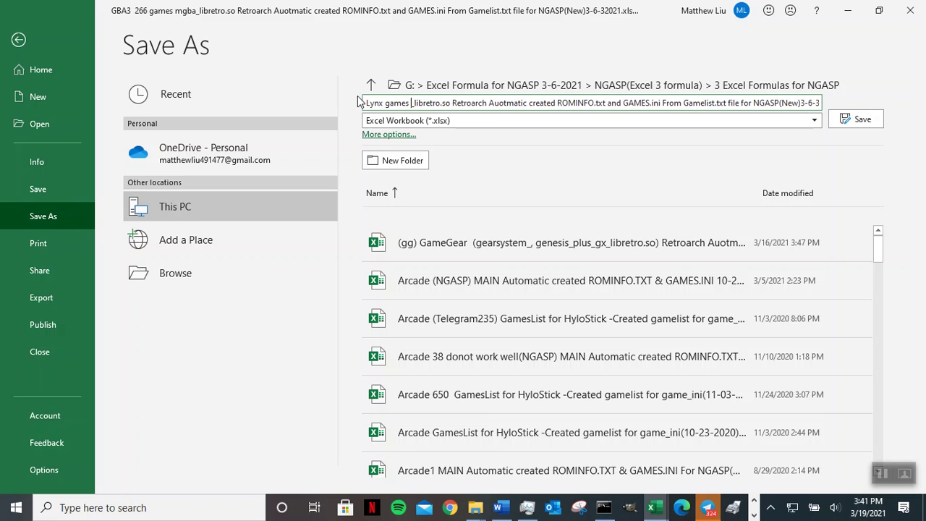
{"action": "type", "text": "handy"}
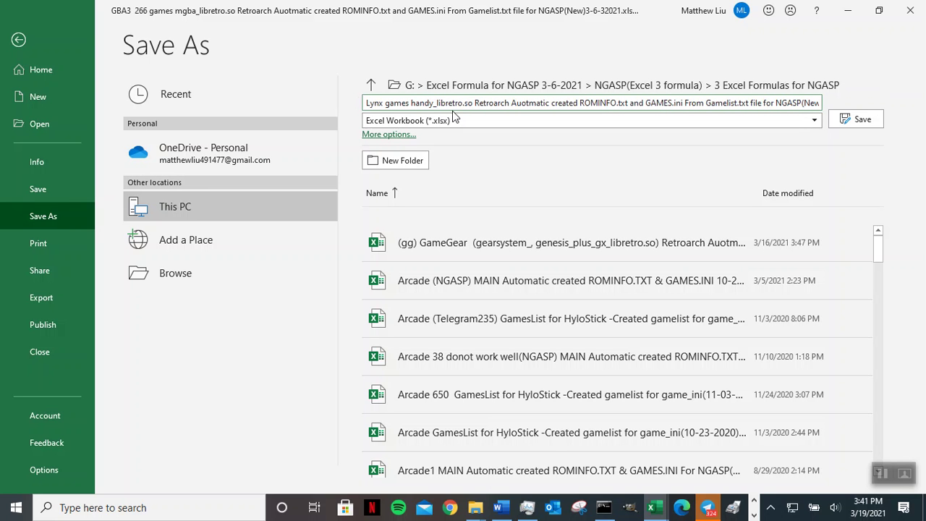
Insert "83" after "Lynx" in the file name and save the workbook copy.
{"action": "left_click", "coordinate": [385, 103]}
{"action": "type", "text": "33"}
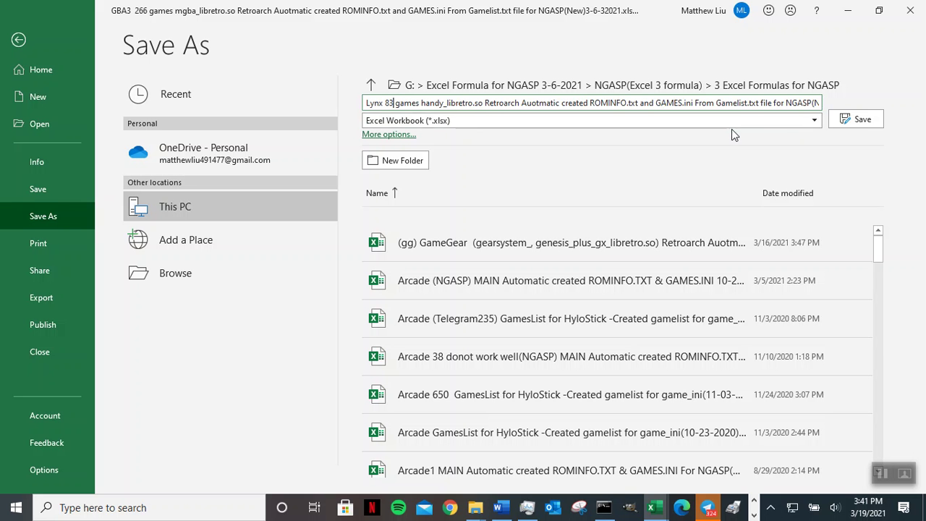
{"action": "left_click", "coordinate": [861, 118]}
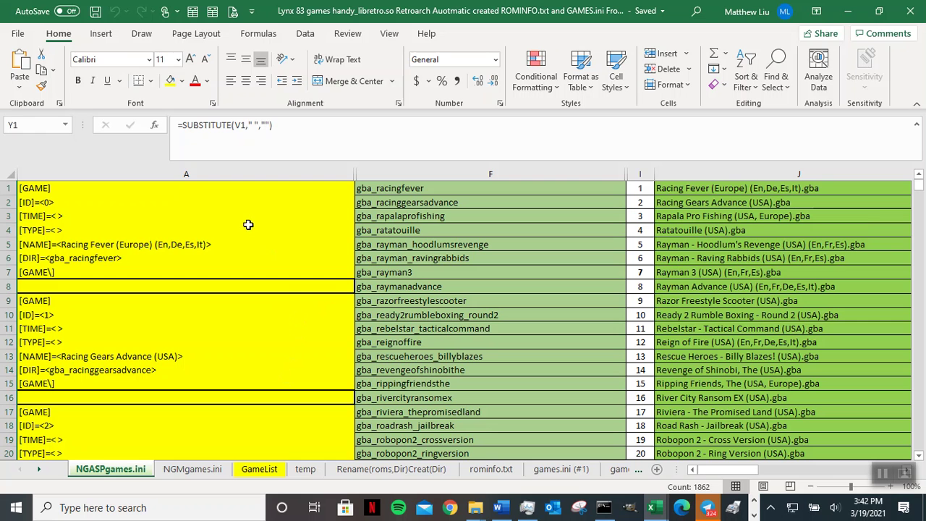
Switch to the lynx folder in File Explorer, widen its folder tree and open the 6TB My Book (J:) drive in a new window.
{"action": "left_click_drag", "start_coordinate": [234, 189], "coordinate": [226, 427]}
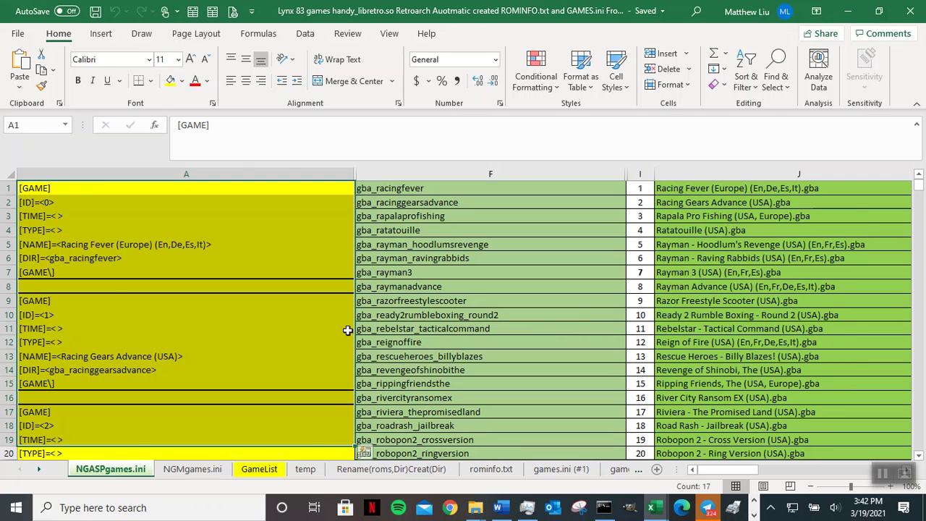
{"action": "key", "text": "alt+Tab"}
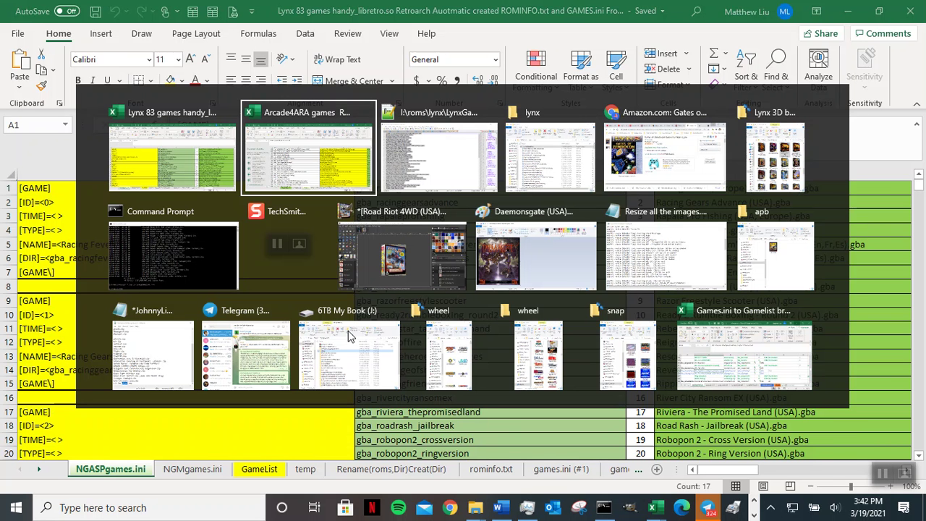
{"action": "key", "text": "alt+Tab"}
{"action": "key", "text": "alt+Tab"}
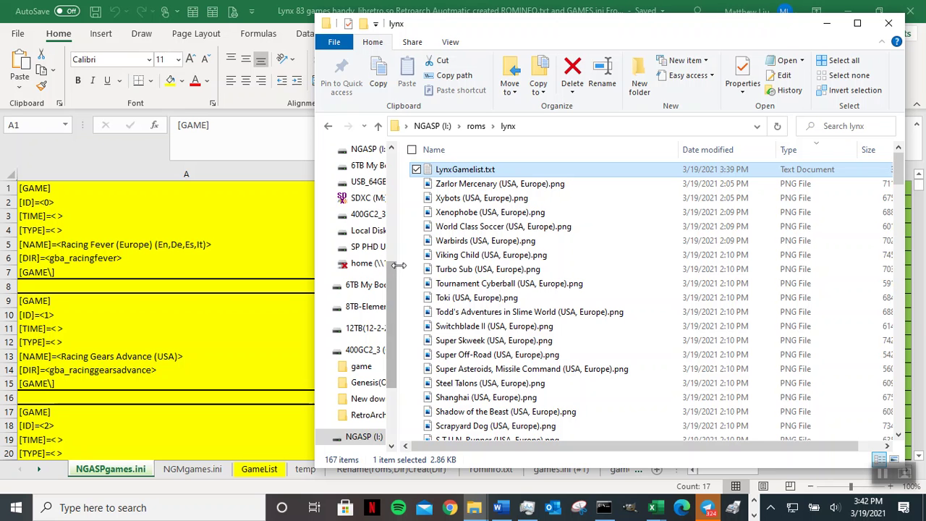
{"action": "left_click_drag", "start_coordinate": [398, 264], "coordinate": [466, 263]}
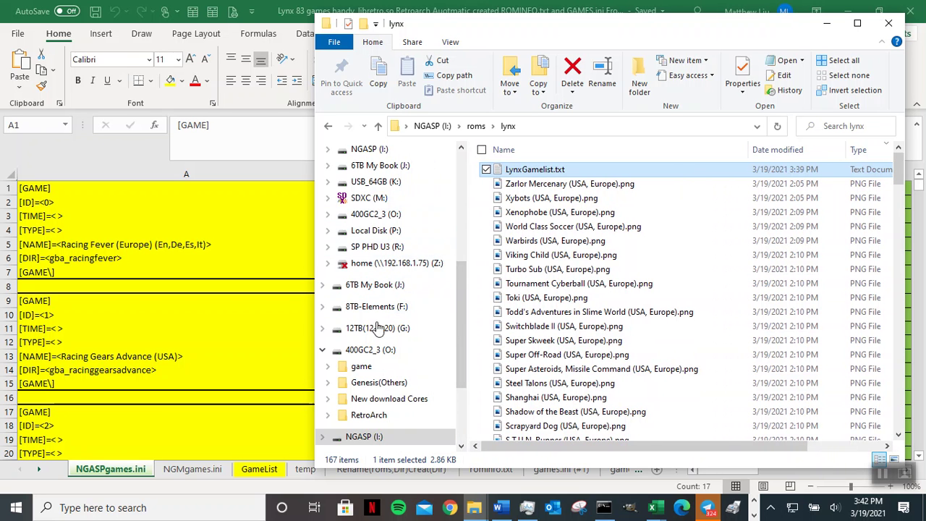
{"action": "right_click", "coordinate": [369, 284]}
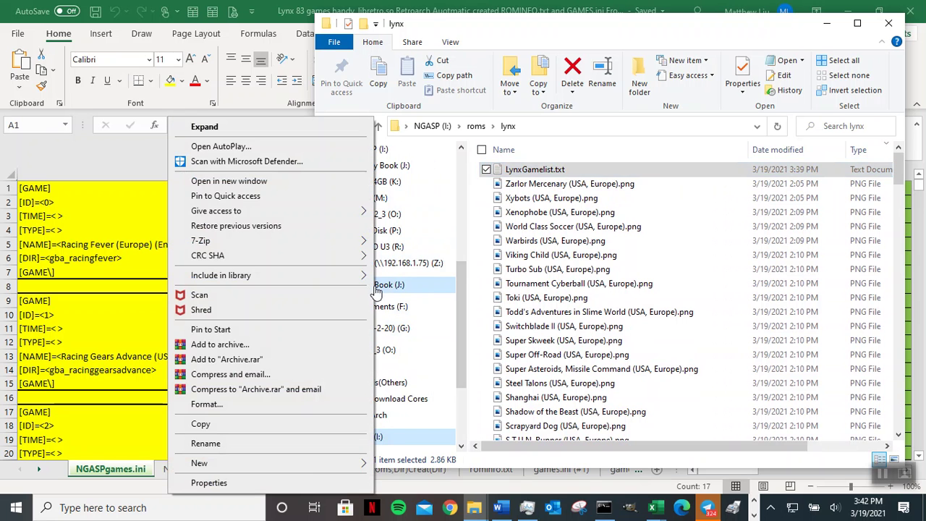
{"action": "left_click", "coordinate": [228, 181]}
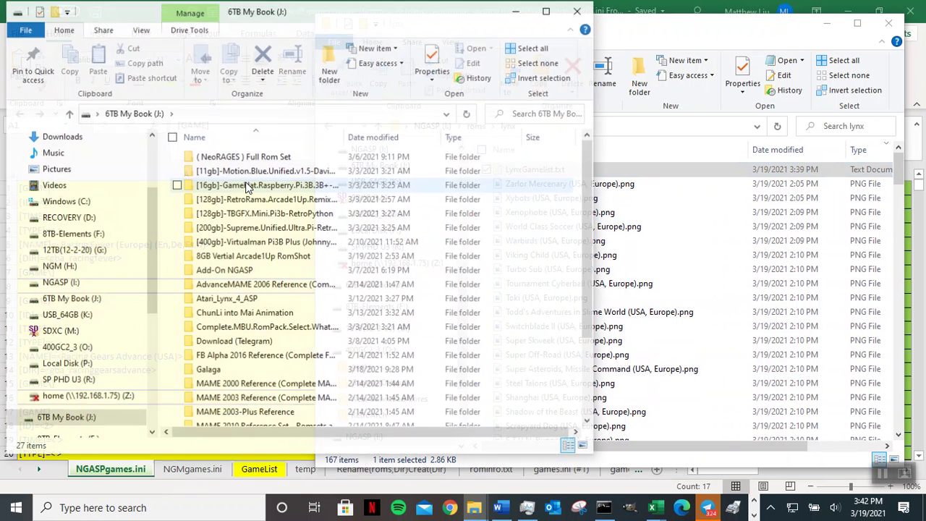
Go into Atari_Lynx_4_ASP, its inner Atari_Lynx_4_ASP folder, ASPh, local and English.
{"action": "double_click", "coordinate": [255, 298]}
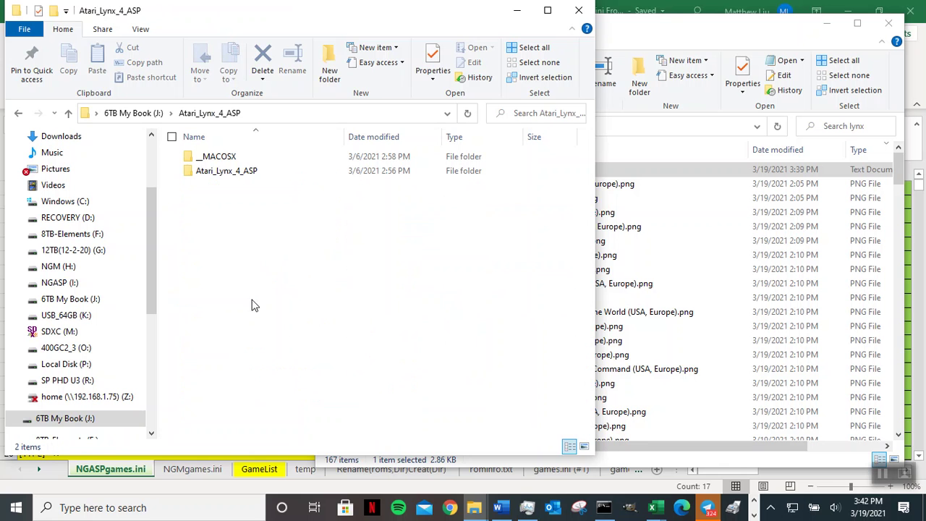
{"action": "double_click", "coordinate": [254, 172]}
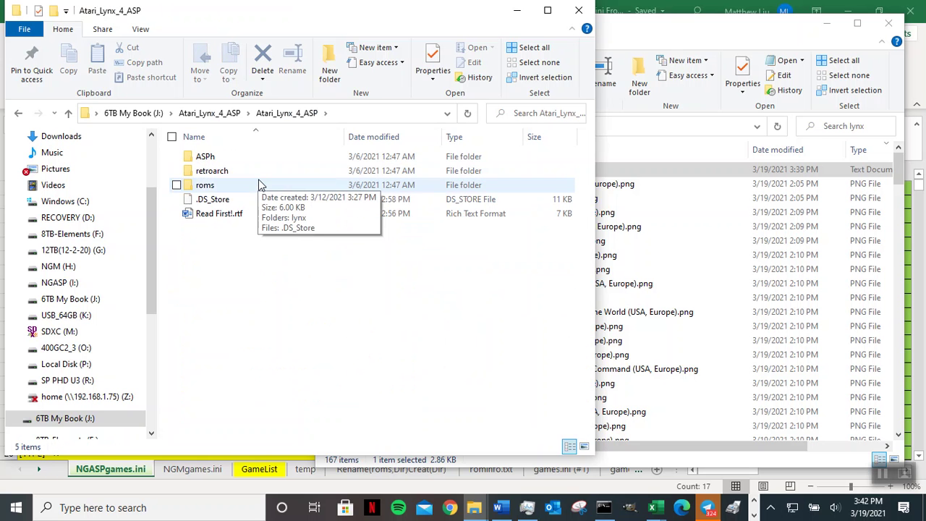
{"action": "double_click", "coordinate": [227, 157]}
{"action": "double_click", "coordinate": [237, 198]}
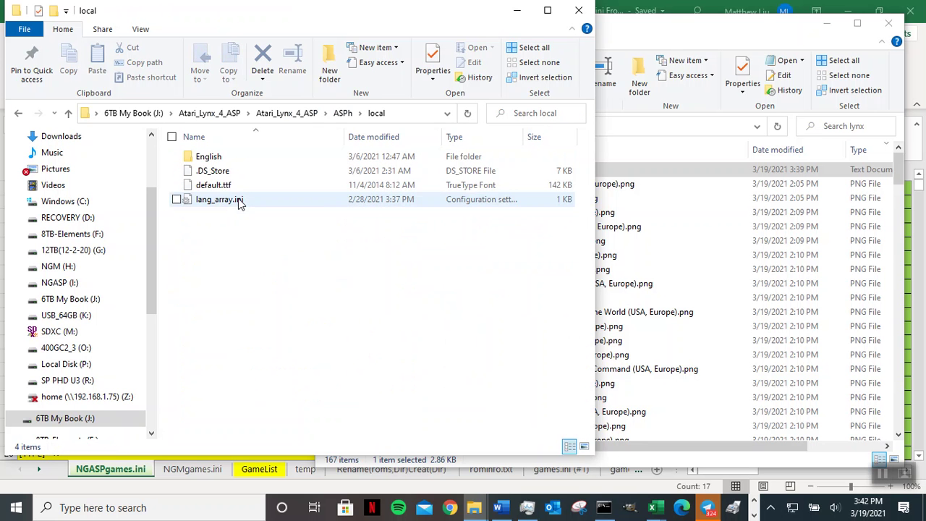
{"action": "double_click", "coordinate": [232, 158]}
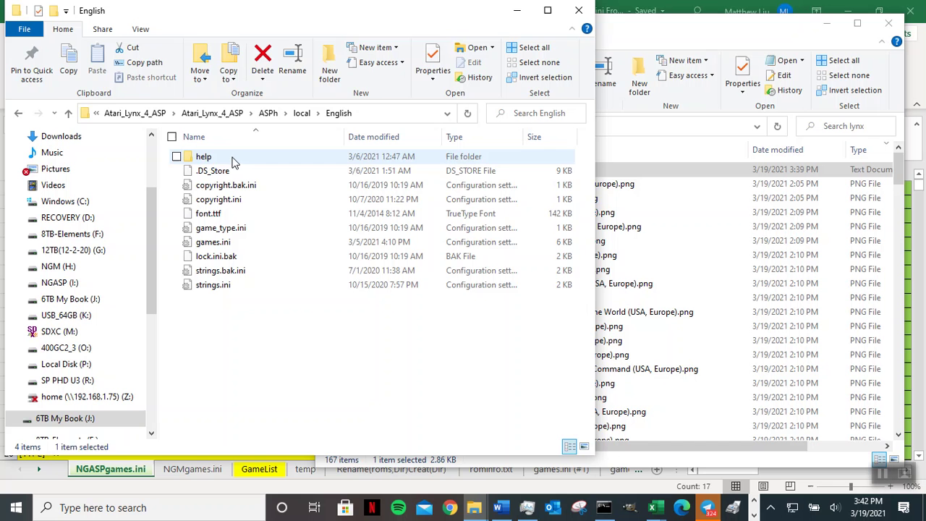
Open games.ini from the English folder in Notepad, examine its game entries and close it.
{"action": "left_click", "coordinate": [230, 245]}
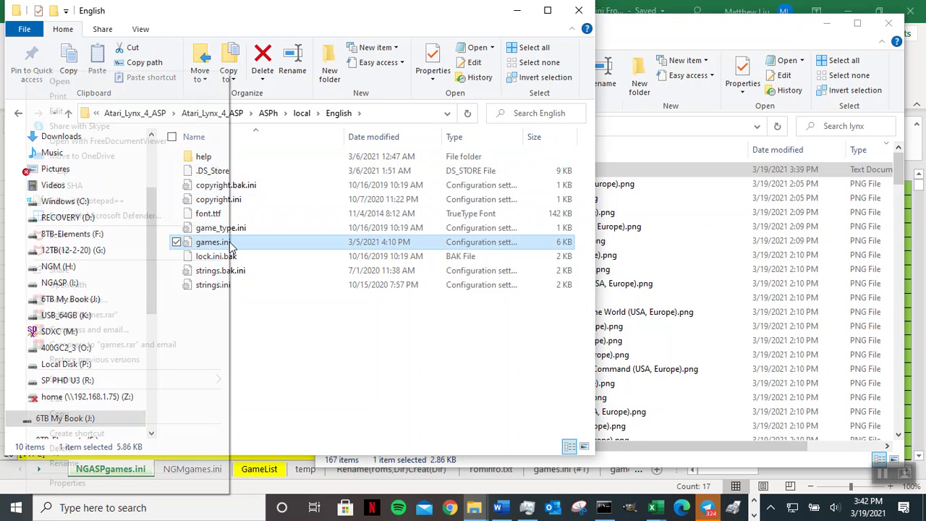
{"action": "right_click", "coordinate": [230, 246]}
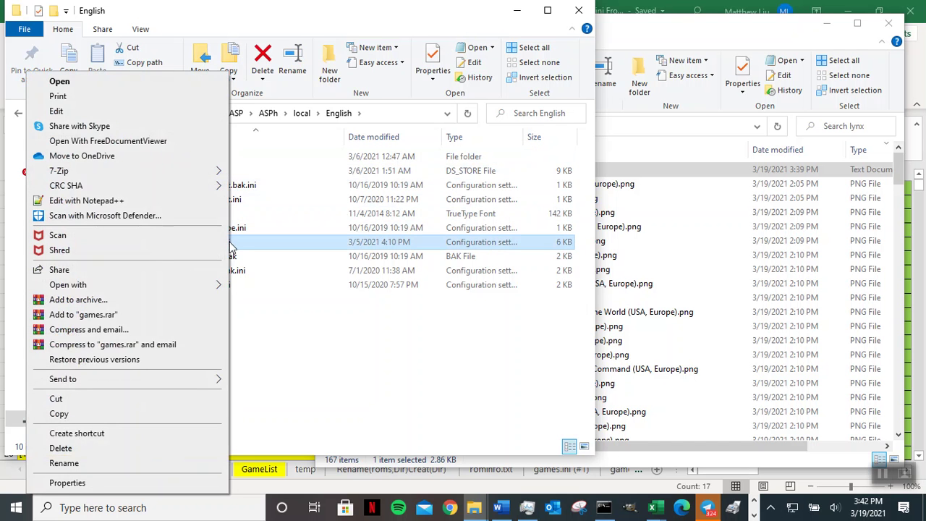
{"action": "left_click", "coordinate": [127, 115]}
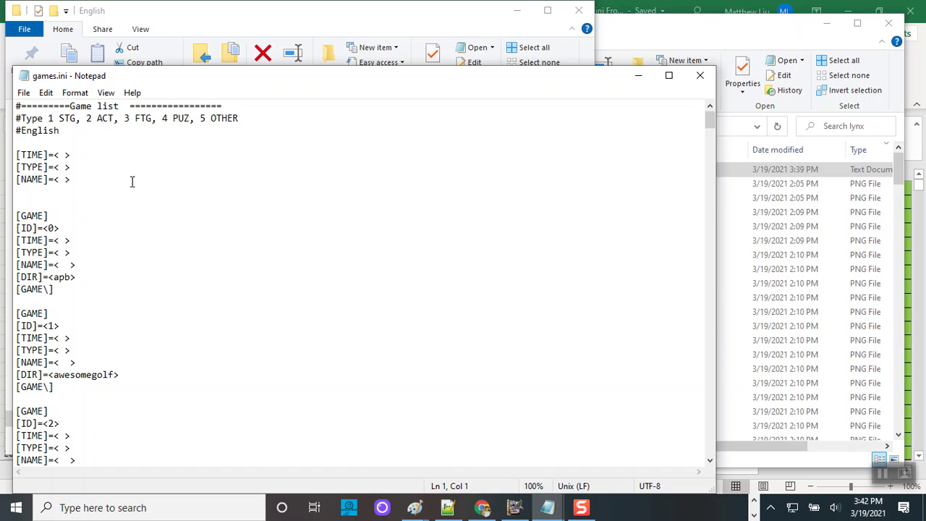
{"action": "left_click", "coordinate": [700, 76]}
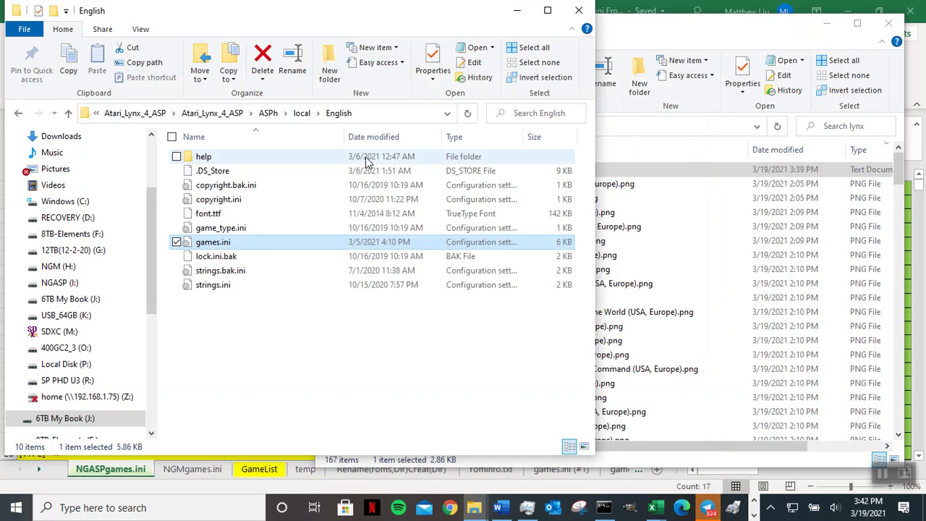
Open games.ini from the English folder in Notepad++ and copy everything from the first [GAME] block to the end of the file.
{"action": "right_click", "coordinate": [291, 248]}
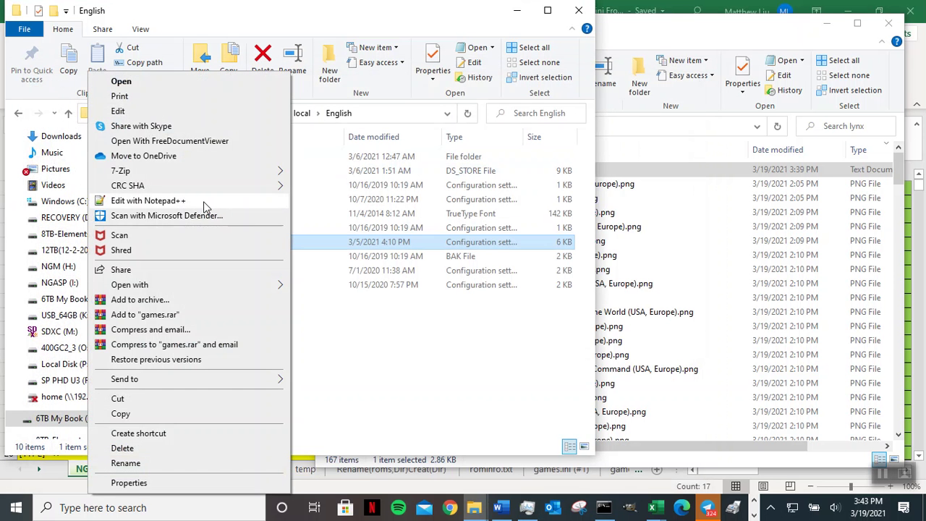
{"action": "left_click", "coordinate": [262, 204]}
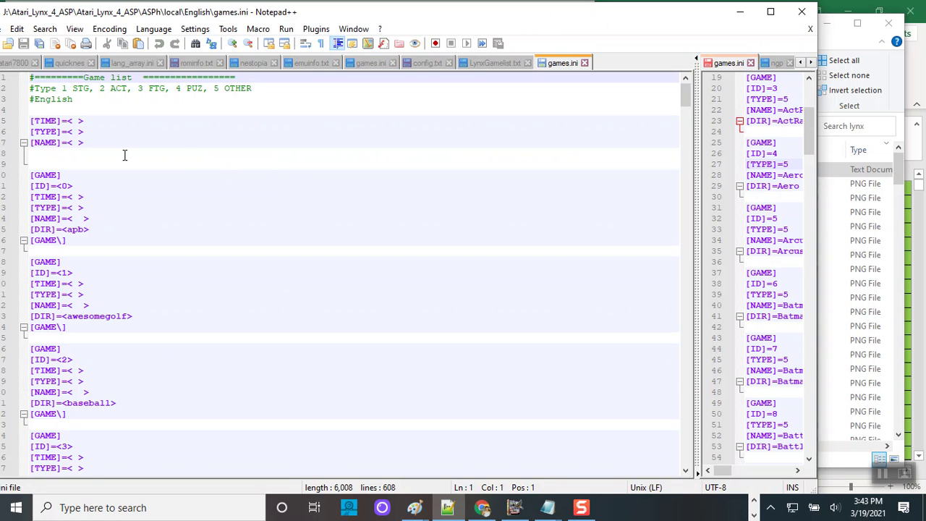
{"action": "key", "text": "ctrl+a"}
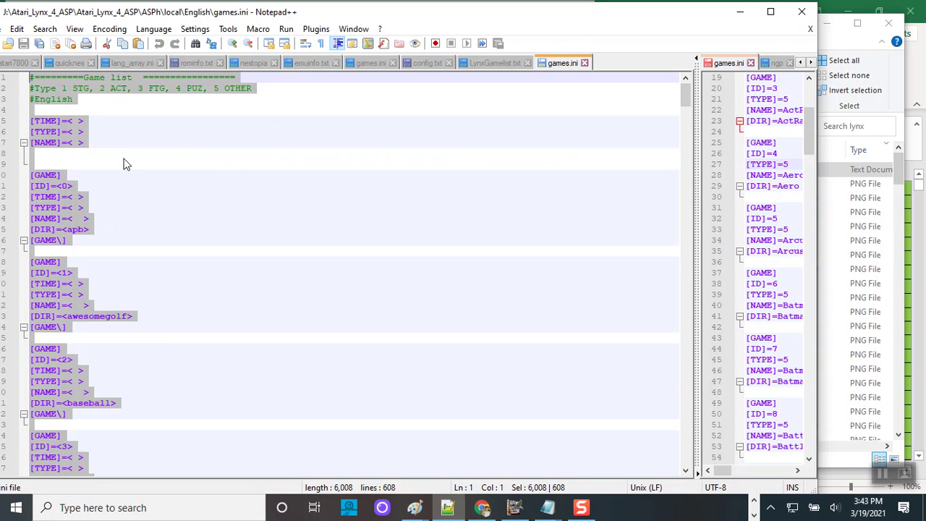
{"action": "left_click", "coordinate": [31, 175], "text": "shift"}
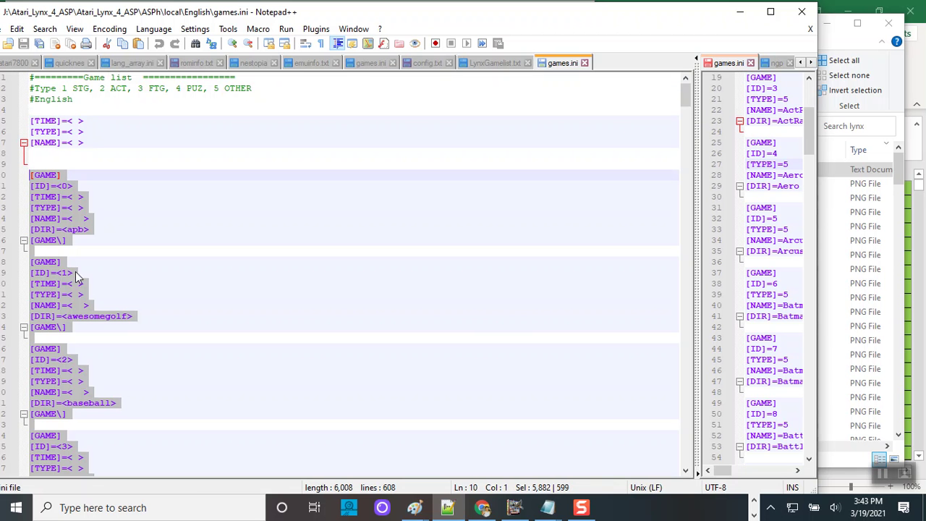
{"action": "right_click", "coordinate": [62, 216]}
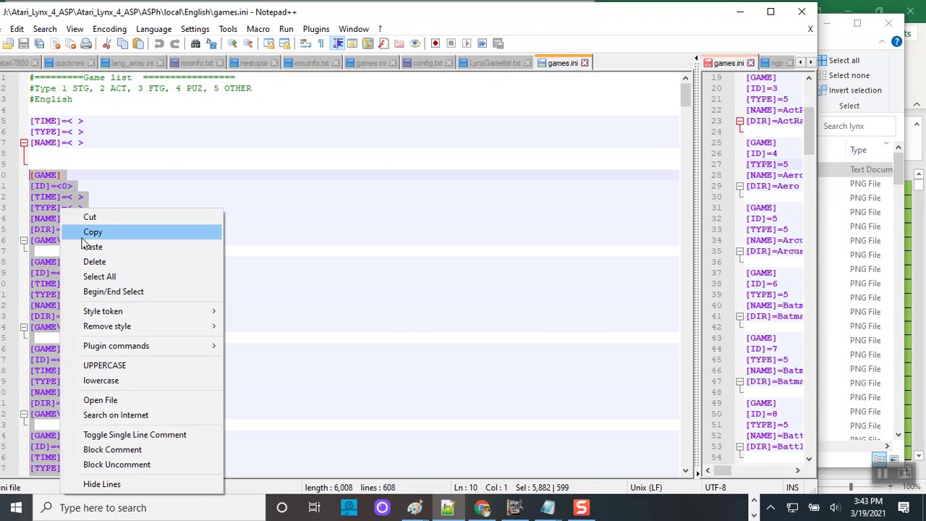
{"action": "left_click", "coordinate": [82, 239]}
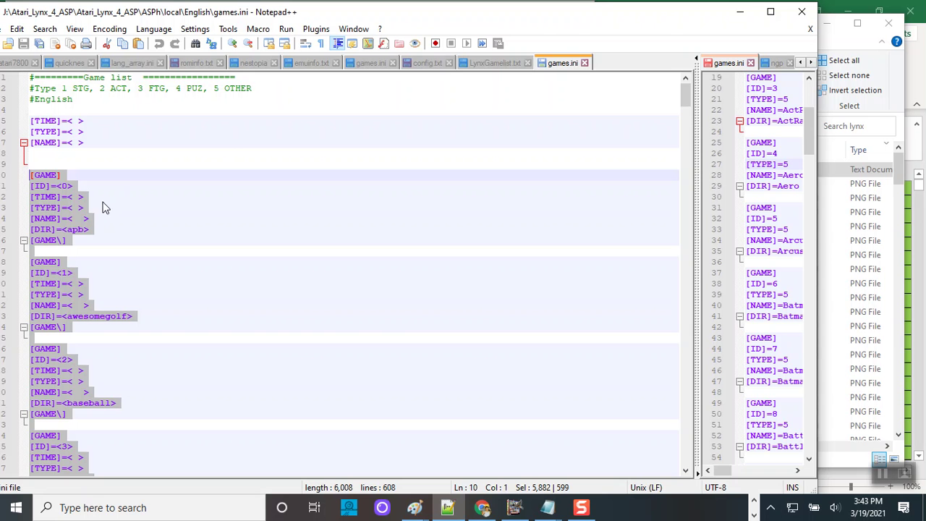
Switch to the Lynx workbook in Excel, clear column A of the NGASPgames.ini sheet and paste the copied game entries starting at A1.
{"action": "left_click", "coordinate": [738, 14]}
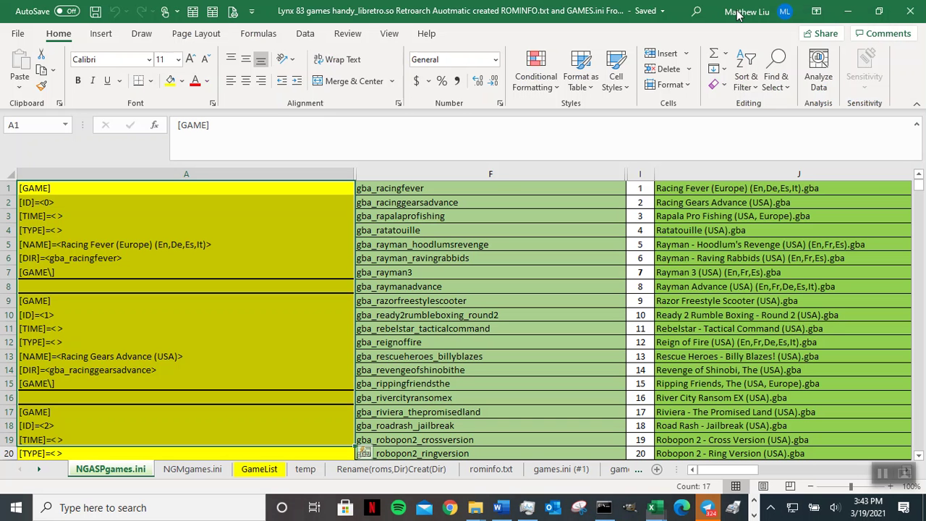
{"action": "left_click", "coordinate": [201, 173]}
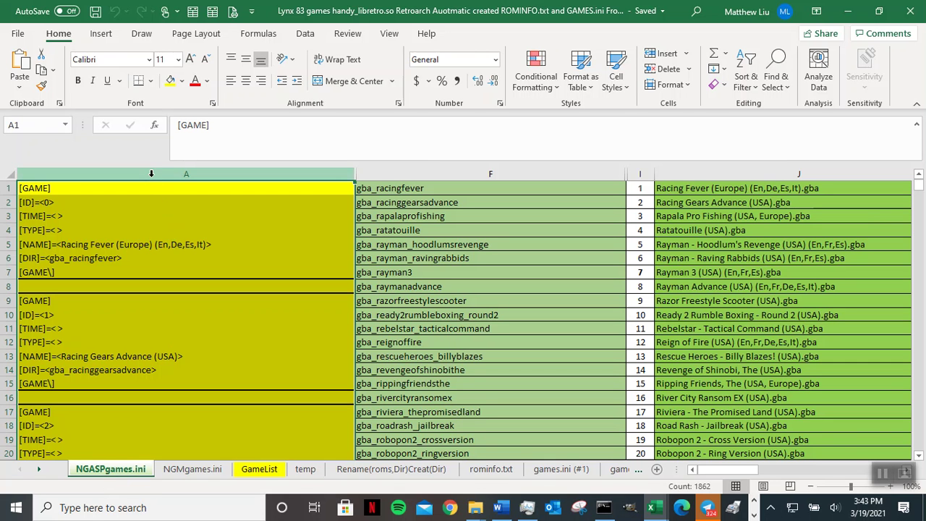
{"action": "key", "text": "Delete"}
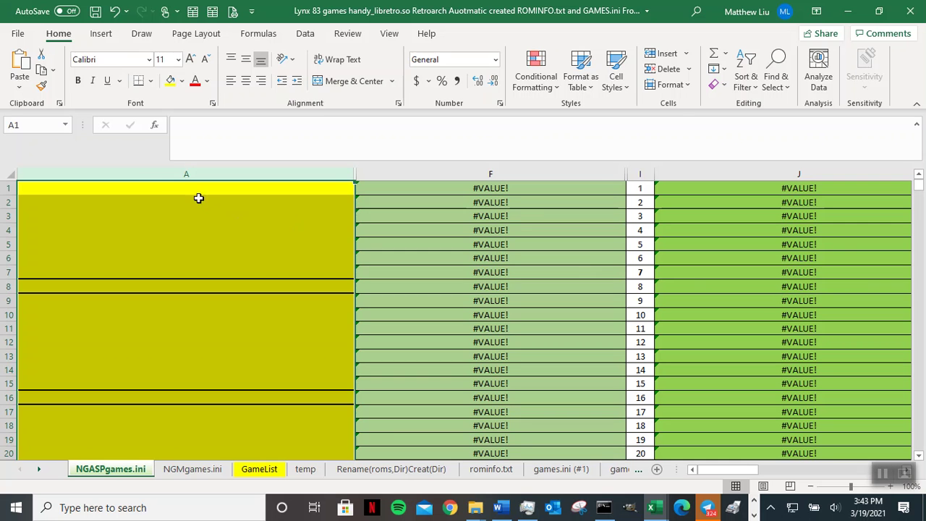
{"action": "left_click", "coordinate": [151, 188]}
{"action": "right_click", "coordinate": [153, 190]}
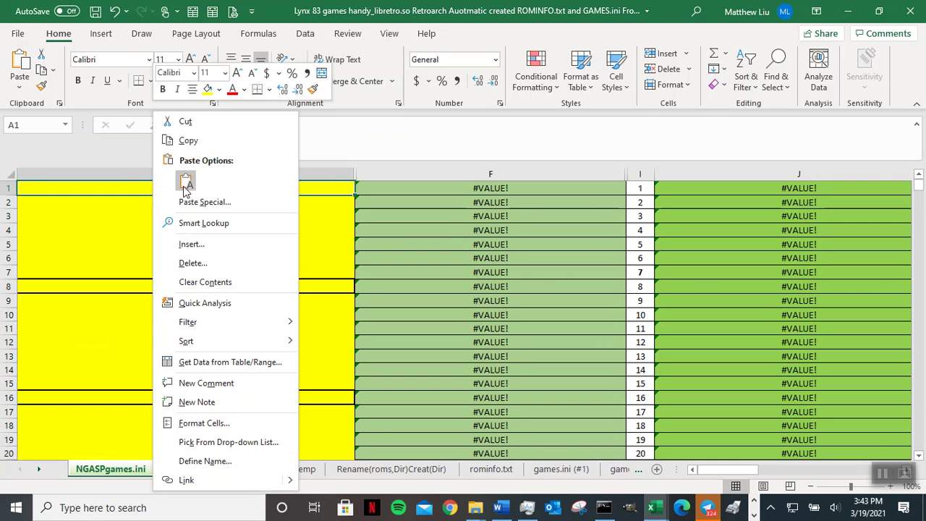
{"action": "left_click", "coordinate": [186, 183]}
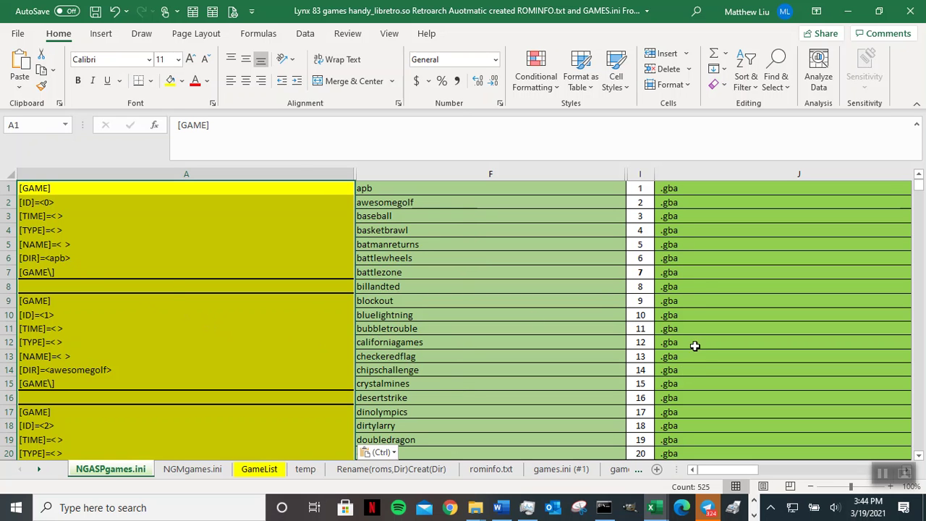
Change the extension in the J1 formula to ".lnx" and fill the formula down column J.
{"action": "left_click", "coordinate": [712, 188]}
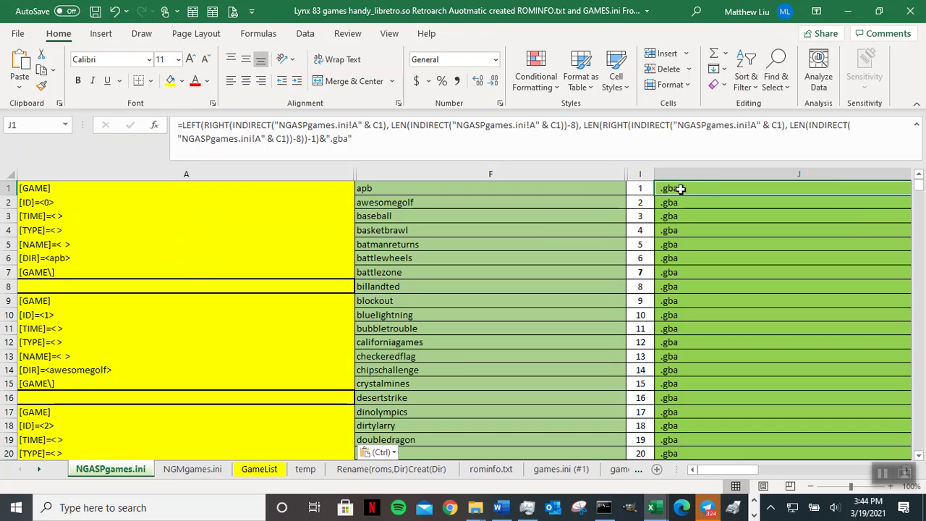
{"action": "left_click", "coordinate": [351, 139]}
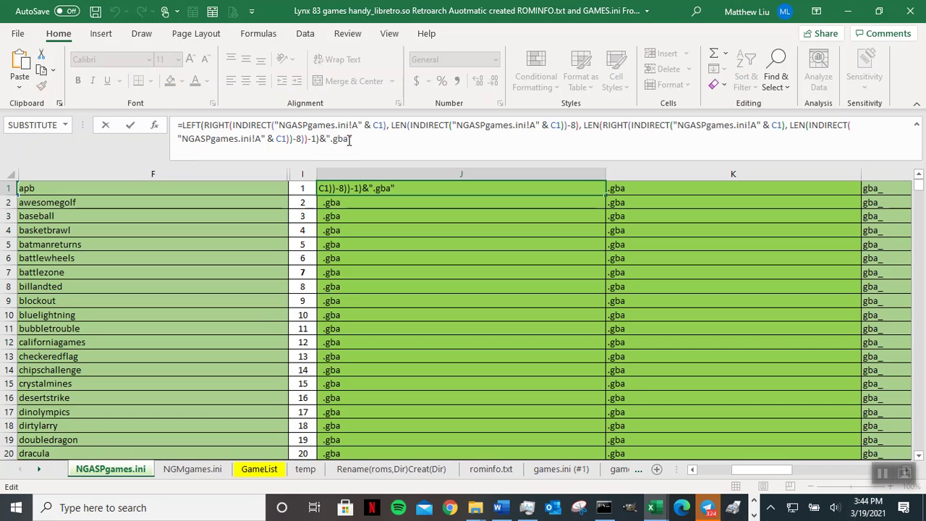
{"action": "key", "text": "BackSpace"}
{"action": "key", "text": "BackSpace"}
{"action": "key", "text": "BackSpace"}
{"action": "type", "text": "lnx"}
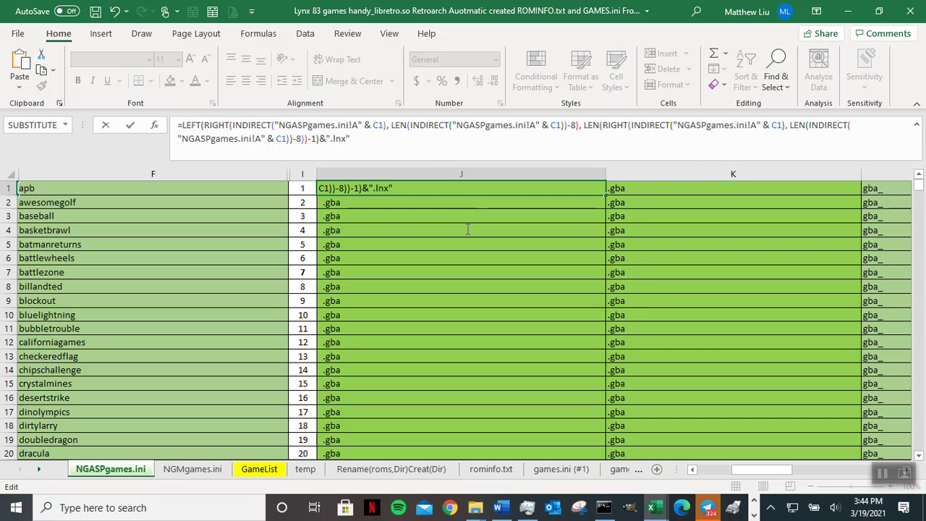
{"action": "key", "text": "Return"}
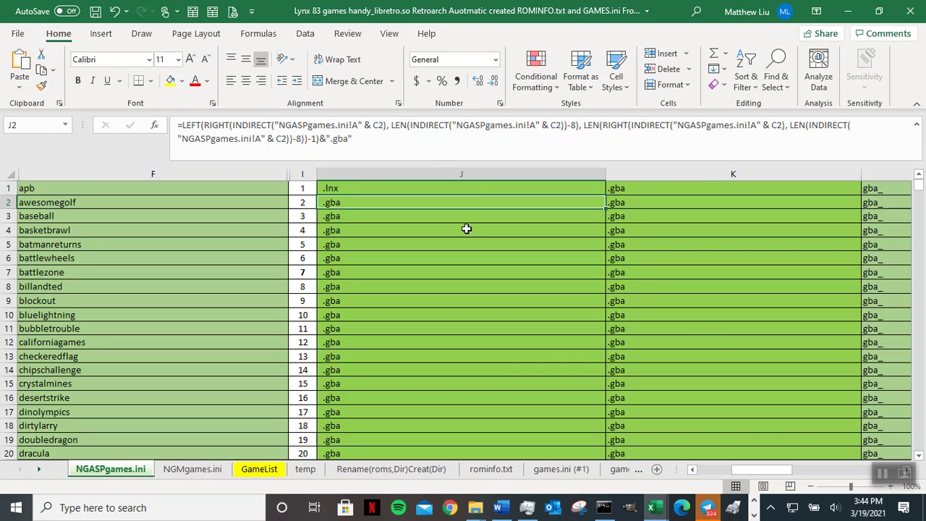
{"action": "left_click", "coordinate": [508, 188]}
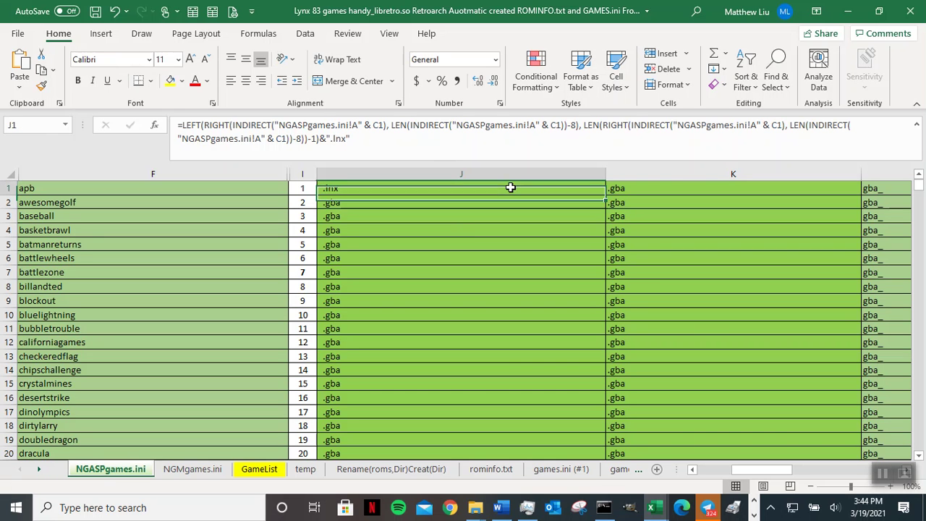
{"action": "double_click", "coordinate": [606, 193]}
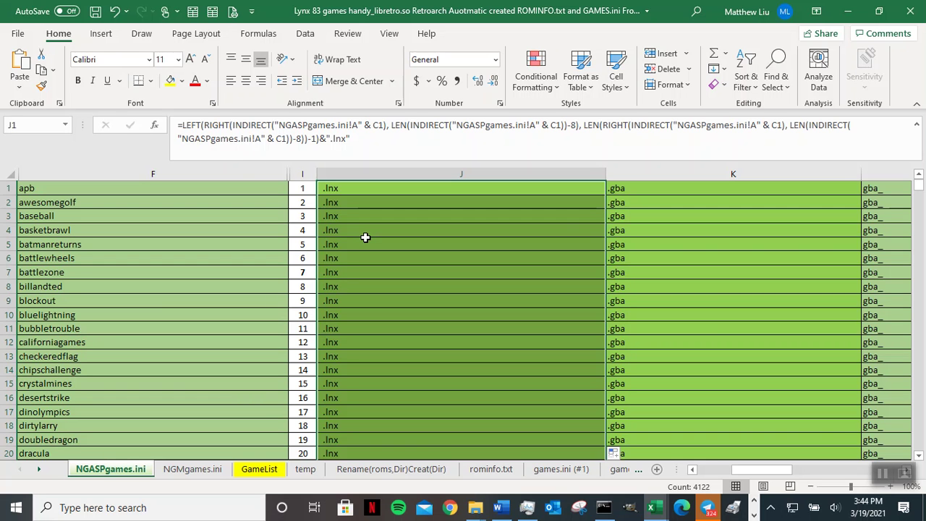
Edit the K1 formula to =LOWER(H1)&".lnx" and fill it down column K.
{"action": "left_click", "coordinate": [671, 188]}
{"action": "left_click", "coordinate": [259, 125]}
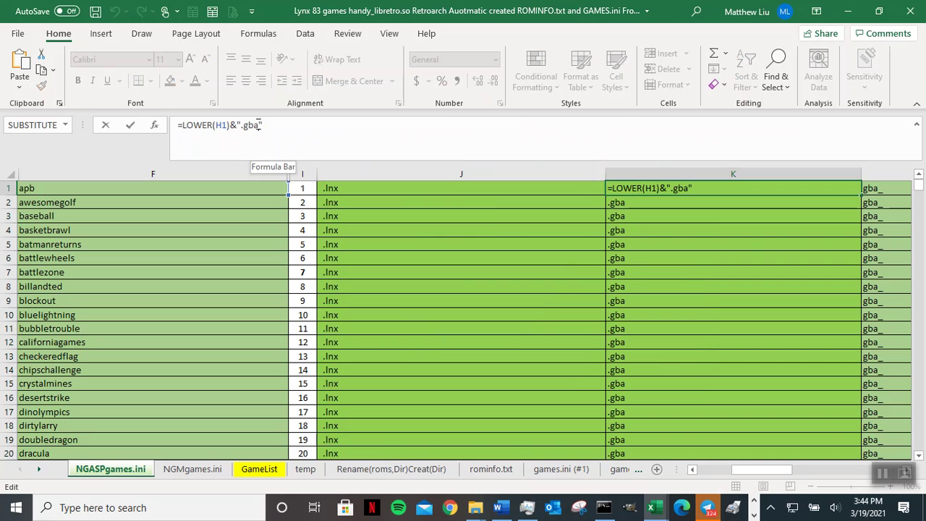
{"action": "key", "text": "BackSpace"}
{"action": "key", "text": "BackSpace"}
{"action": "key", "text": "BackSpace"}
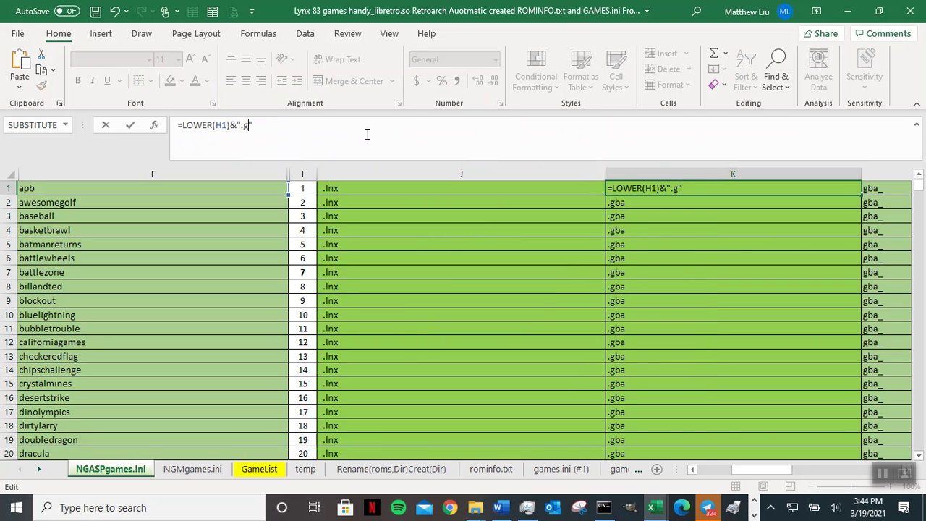
{"action": "type", "text": "lnx"}
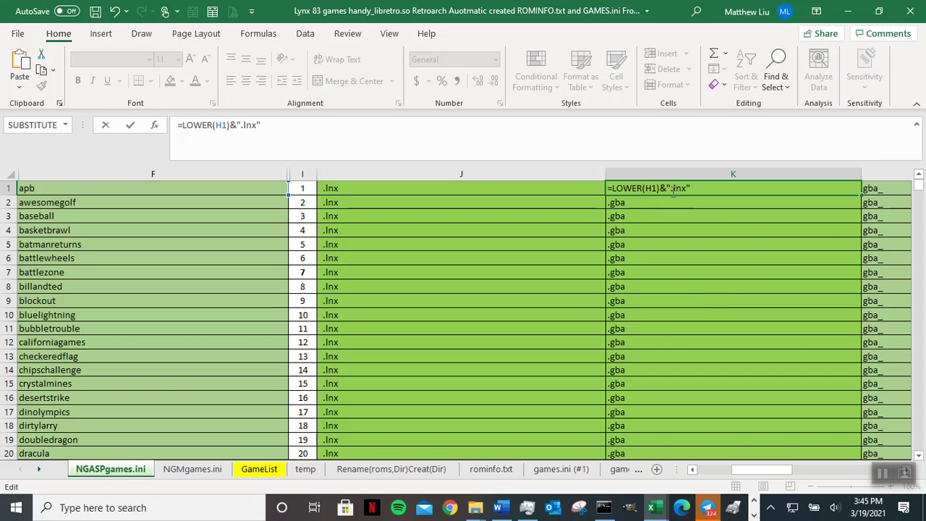
{"action": "key", "text": "Return"}
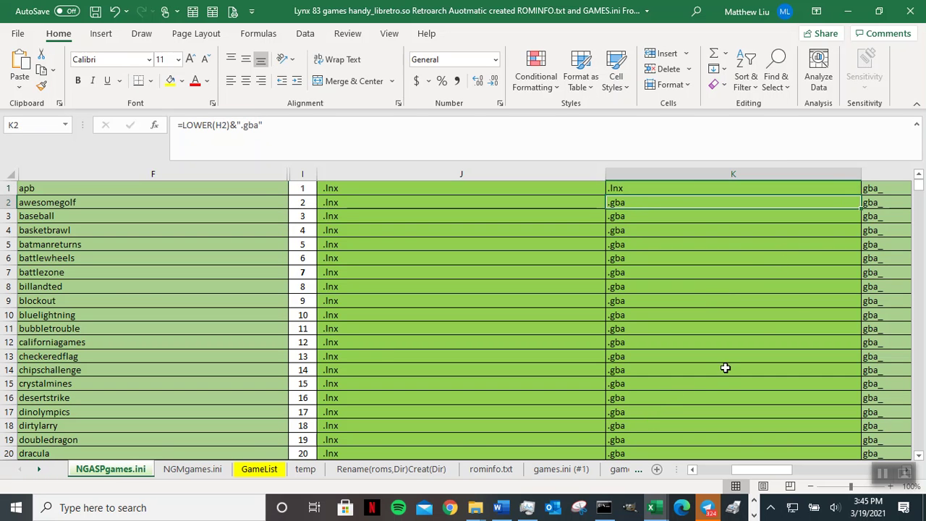
{"action": "left_click", "coordinate": [844, 190]}
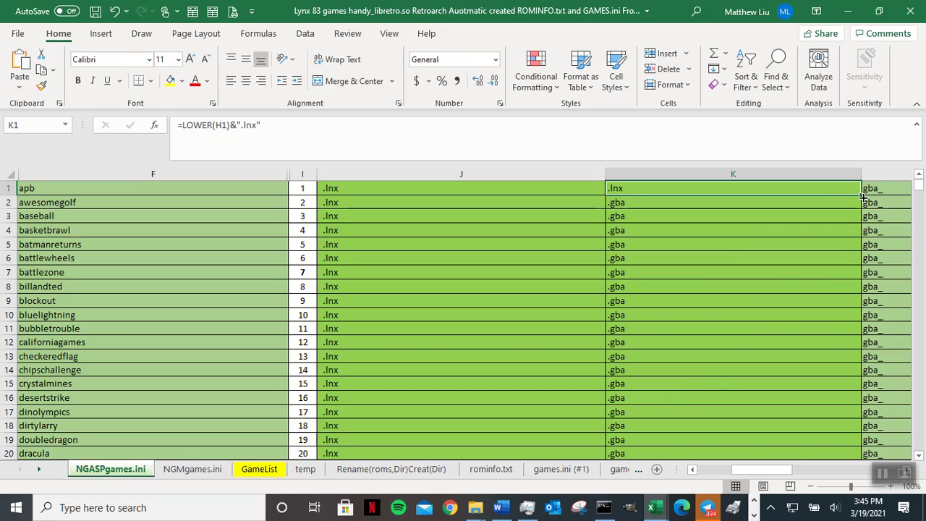
{"action": "double_click", "coordinate": [862, 194]}
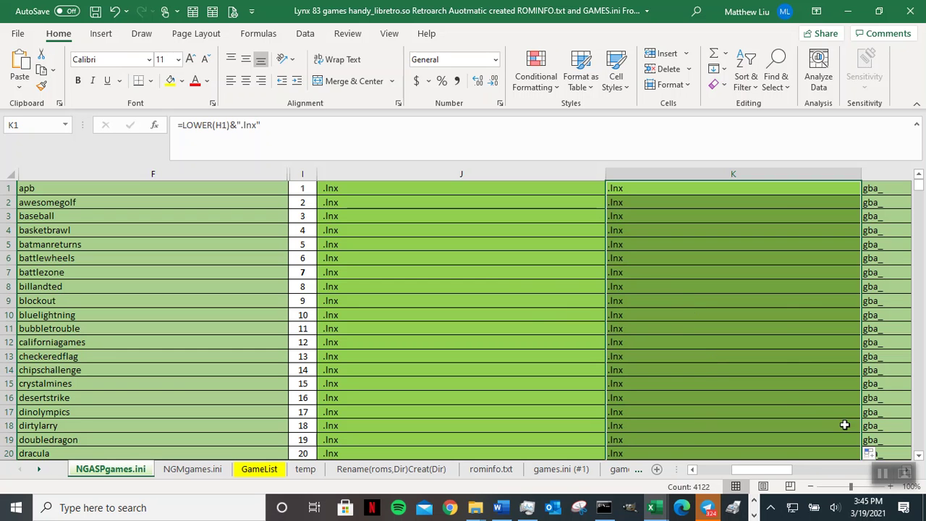
Change the prefix in the L1 formula to "lnx_", giving ="lnx_"&LOWER(H1), and fill it down column L.
{"action": "left_click_drag", "start_coordinate": [777, 471], "coordinate": [778, 470]}
{"action": "left_click", "coordinate": [877, 194]}
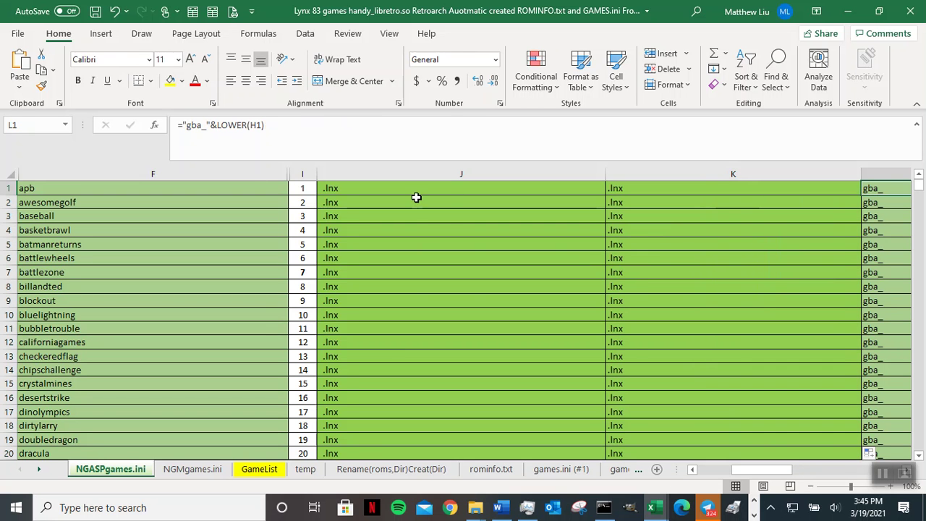
{"action": "left_click_drag", "start_coordinate": [202, 125], "coordinate": [187, 127]}
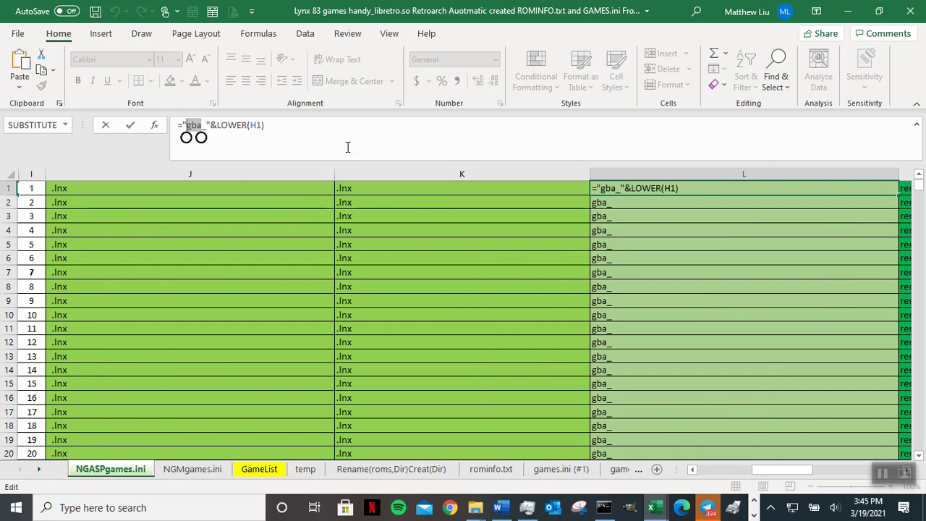
{"action": "type", "text": "lnx"}
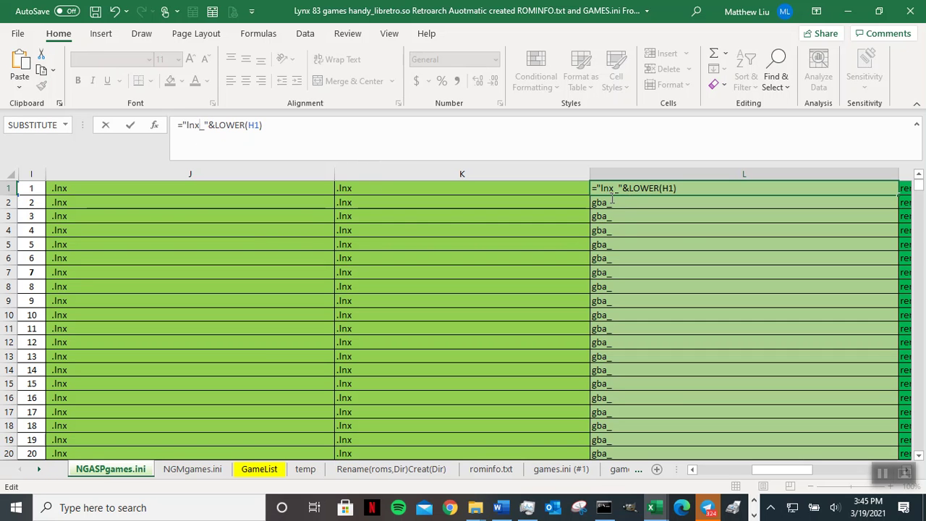
{"action": "key", "text": "Return"}
{"action": "left_click", "coordinate": [761, 185]}
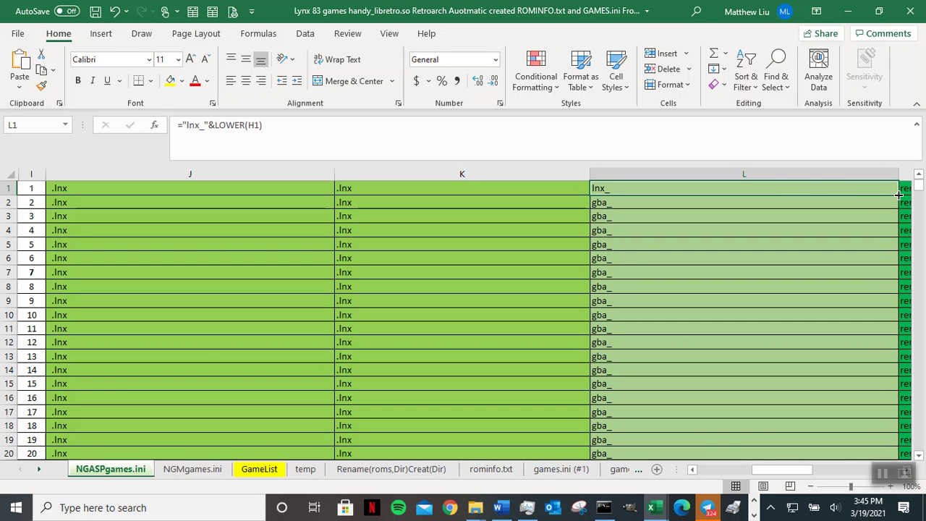
{"action": "double_click", "coordinate": [897, 194]}
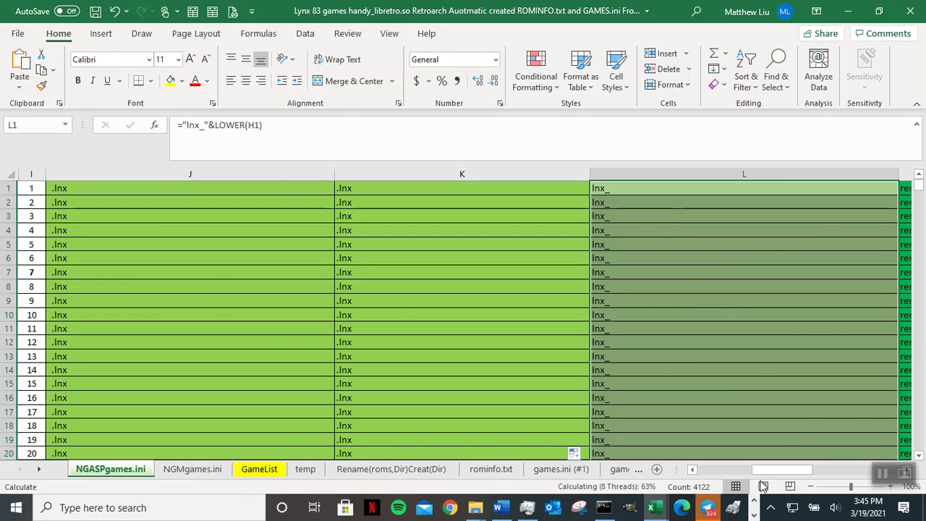
Check the rename commands in column M and the column beside it, inspect the [NAME] entry in A5 and open the GameList sheet.
{"action": "left_click_drag", "start_coordinate": [773, 472], "coordinate": [799, 471]}
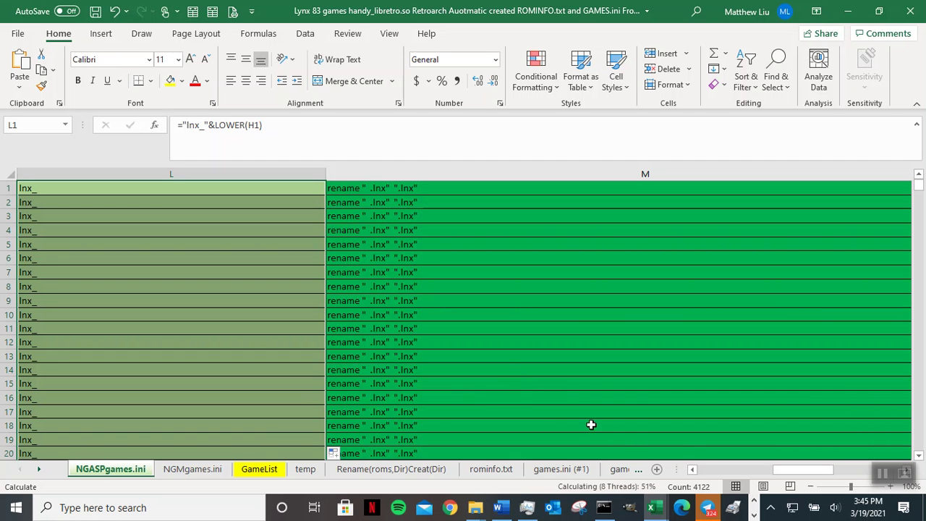
{"action": "mouse_move", "coordinate": [813, 475]}
{"action": "left_mouse_down"}
{"action": "mouse_move", "coordinate": [828, 475]}
{"action": "mouse_move", "coordinate": [820, 474]}
{"action": "left_mouse_up"}
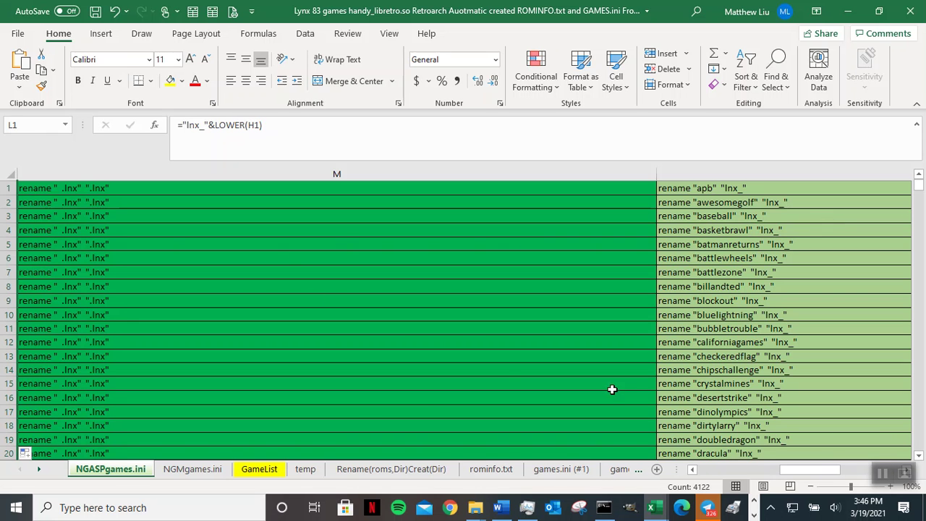
{"action": "left_click", "coordinate": [703, 470]}
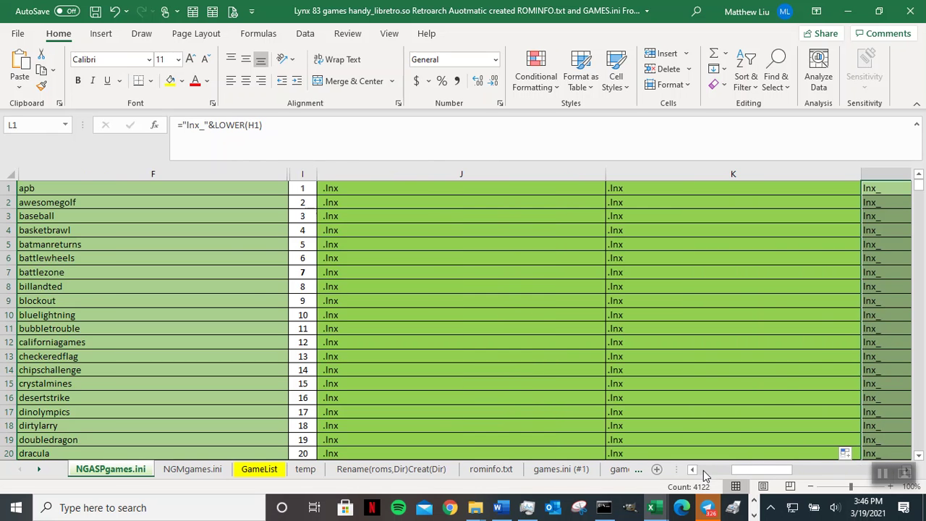
{"action": "left_click", "coordinate": [702, 470]}
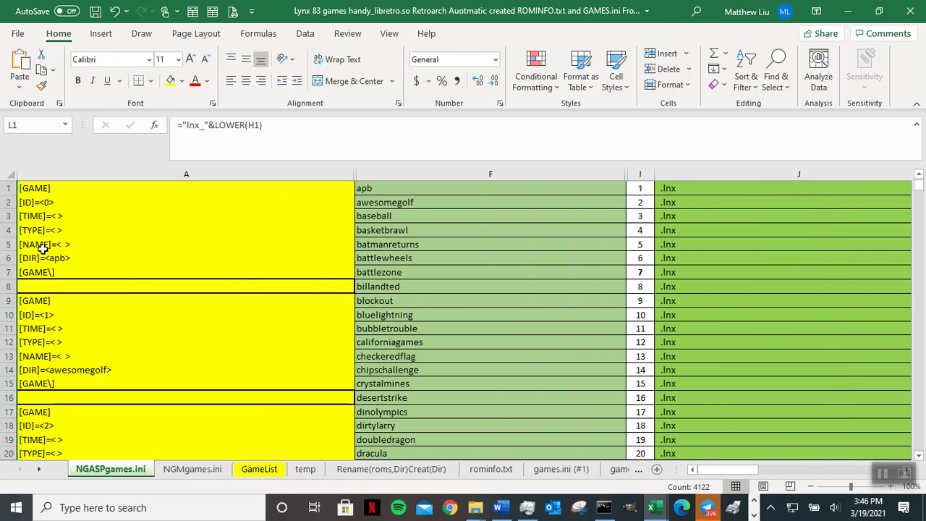
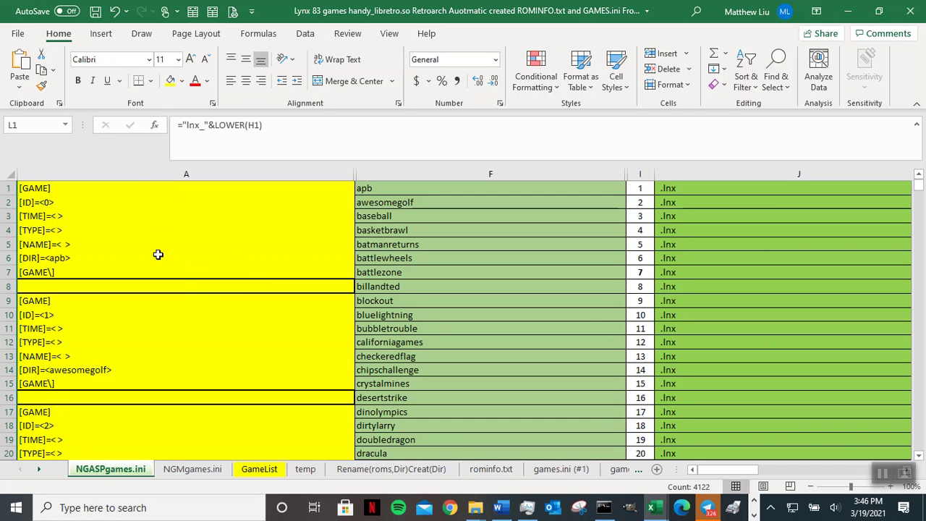
{"action": "left_click", "coordinate": [83, 246]}
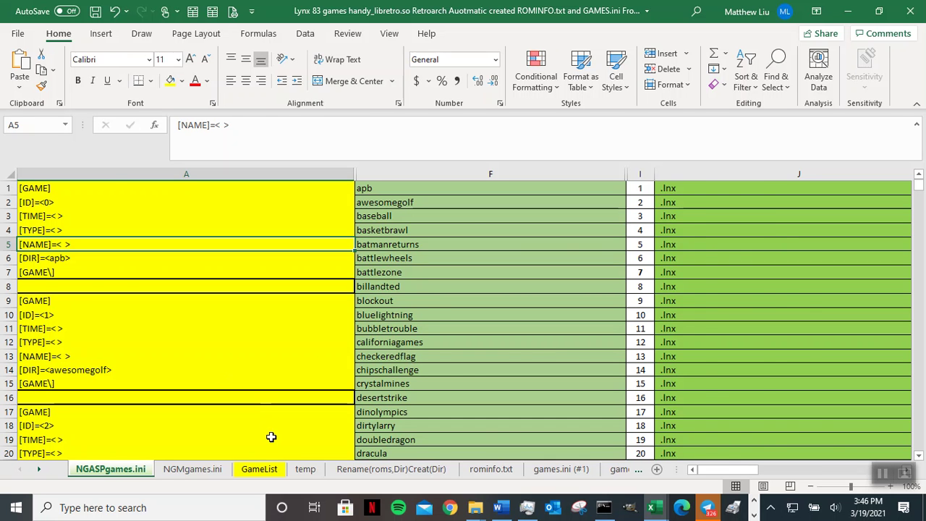
{"action": "left_click", "coordinate": [275, 471]}
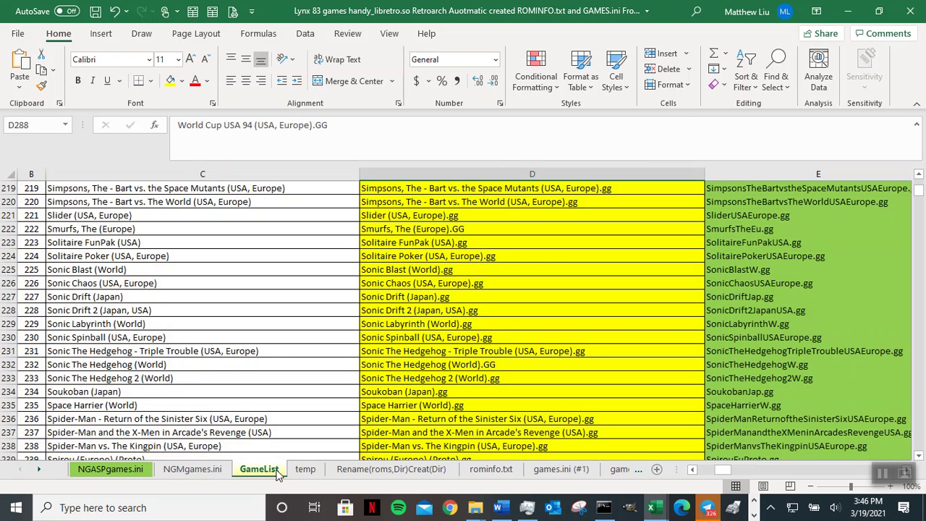
Clear the old .gg file names from all of column D on the GameList sheet.
{"action": "left_click", "coordinate": [502, 175]}
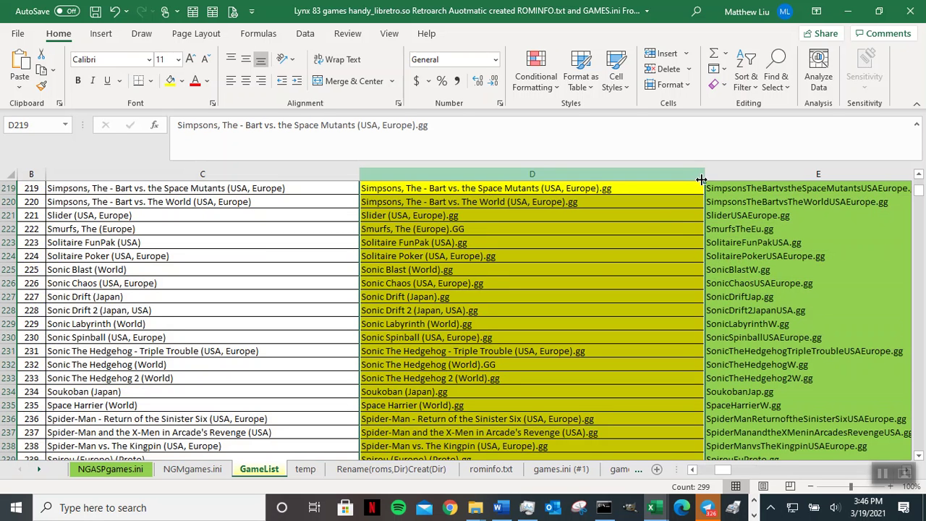
{"action": "scroll", "coordinate": [647, 246], "scroll_direction": "up", "scroll_amount": 20}
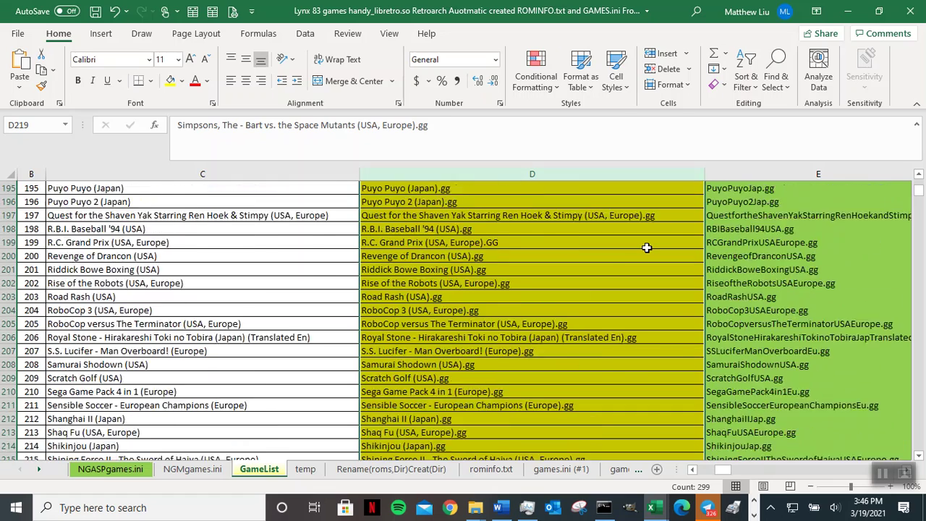
{"action": "scroll", "coordinate": [647, 247], "scroll_direction": "up", "scroll_amount": 20}
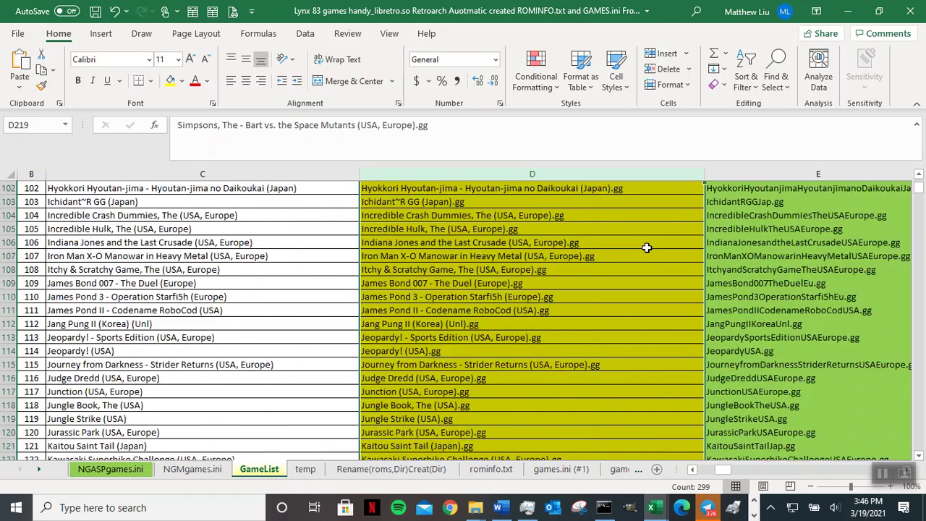
{"action": "scroll", "coordinate": [647, 248], "scroll_direction": "up", "scroll_amount": 2}
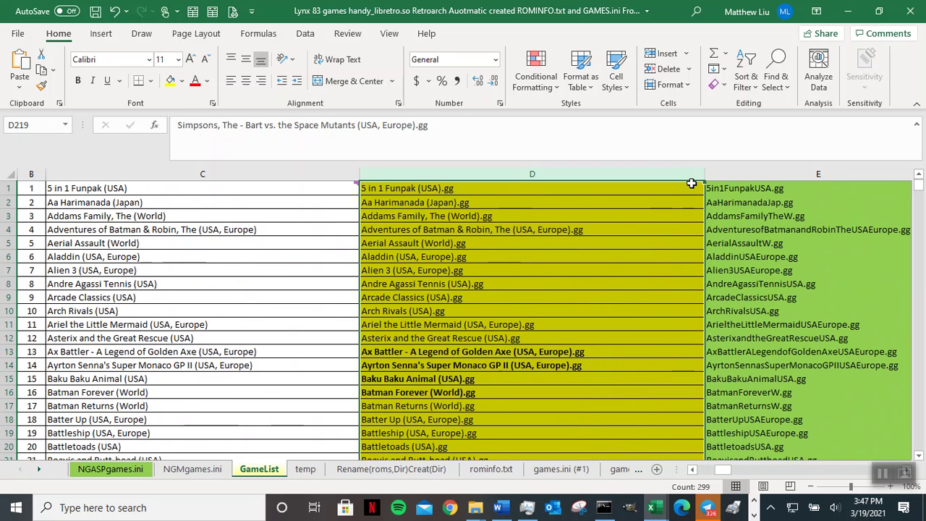
{"action": "left_click", "coordinate": [647, 272]}
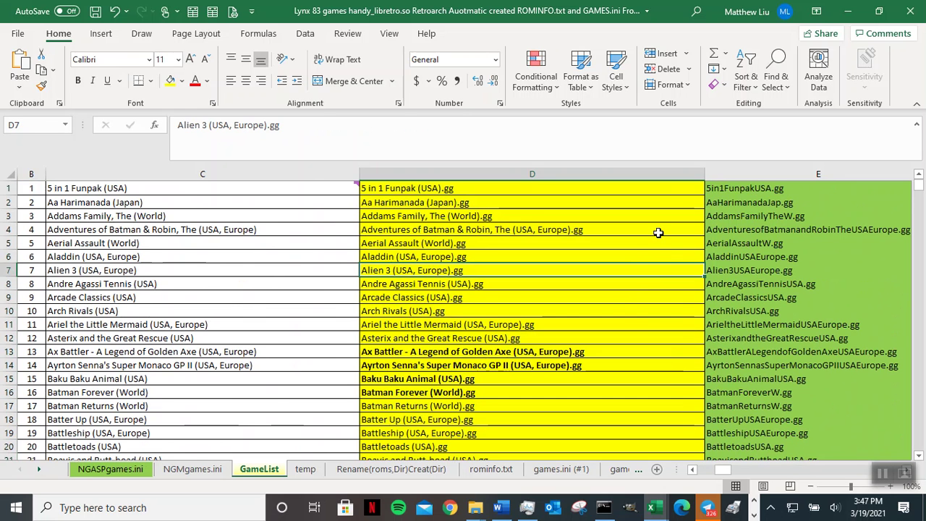
{"action": "left_click", "coordinate": [659, 189]}
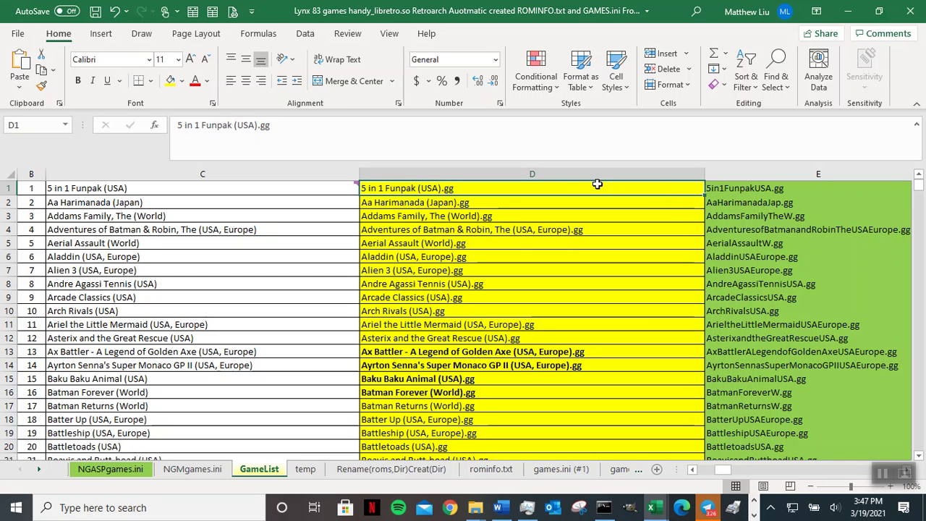
{"action": "left_click", "coordinate": [565, 175]}
{"action": "right_click", "coordinate": [565, 176]}
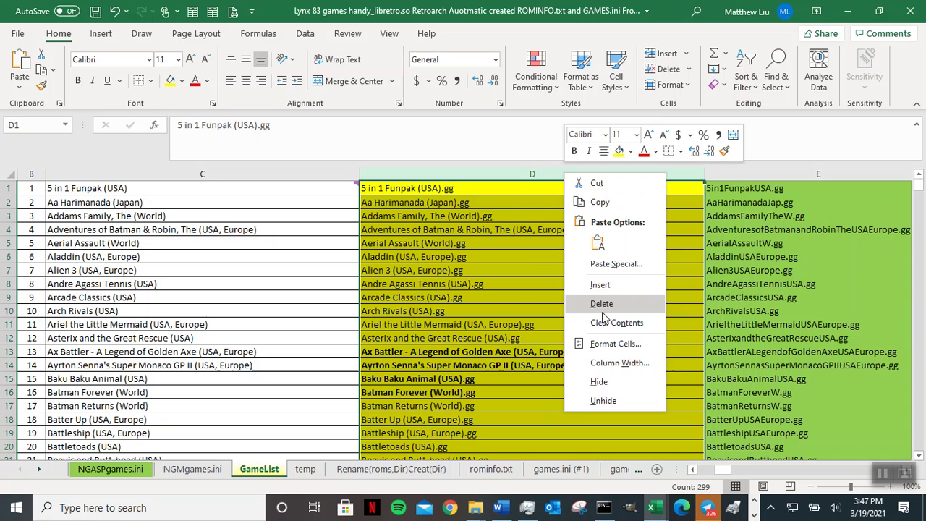
{"action": "left_click", "coordinate": [513, 281]}
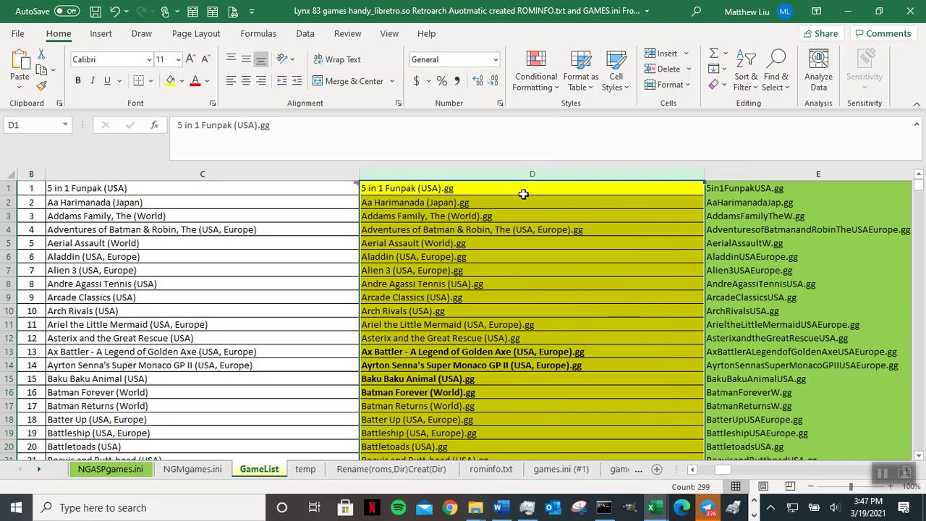
{"action": "key", "text": "Delete"}
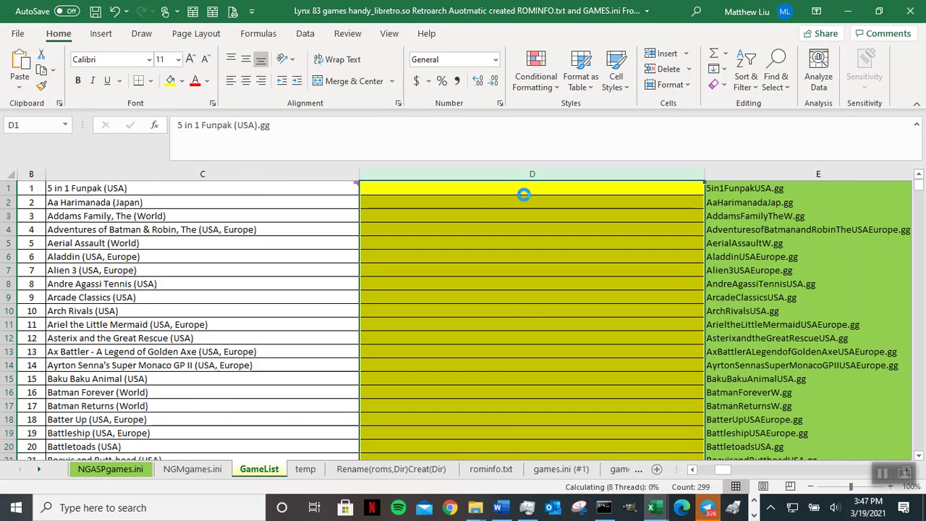
Switch to Notepad++, close games.ini and copy the selected .lnx game list from LynxGamelist.txt.
{"action": "key", "text": "super+Tab"}
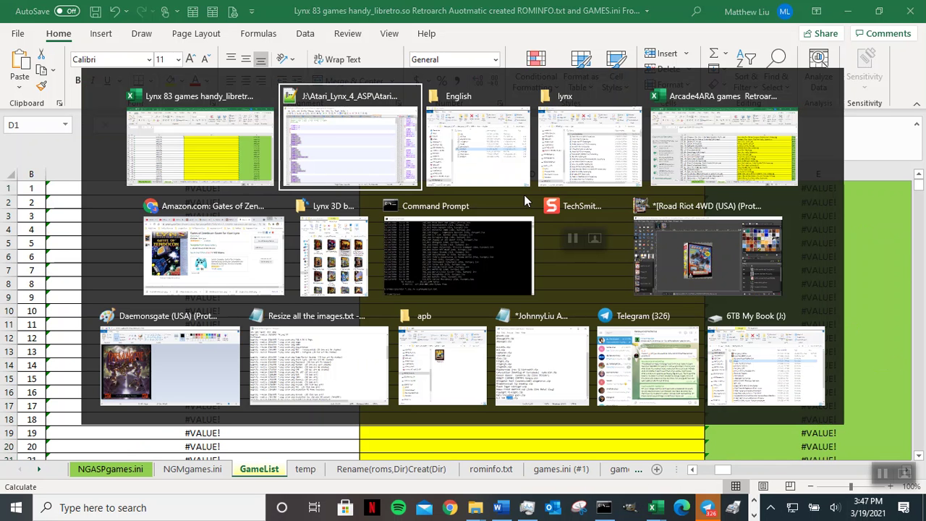
{"action": "key", "text": "Return"}
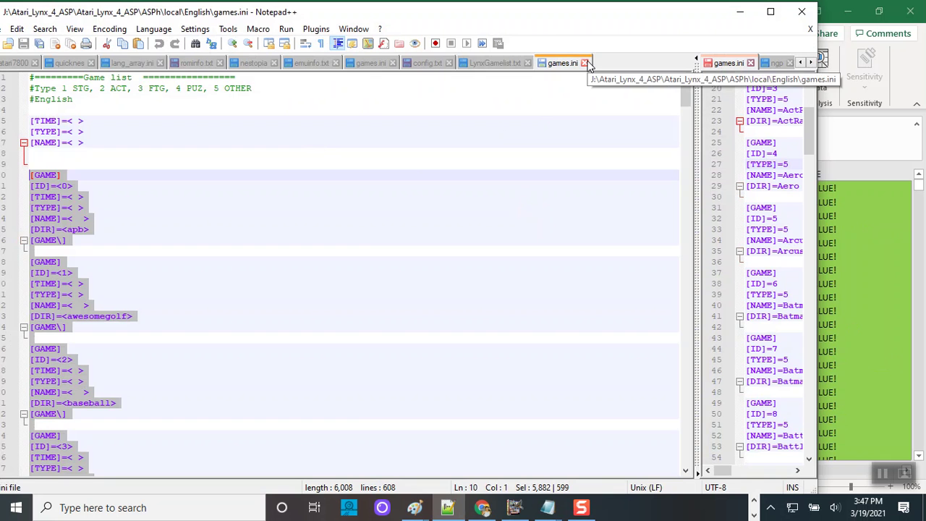
{"action": "left_click", "coordinate": [585, 63]}
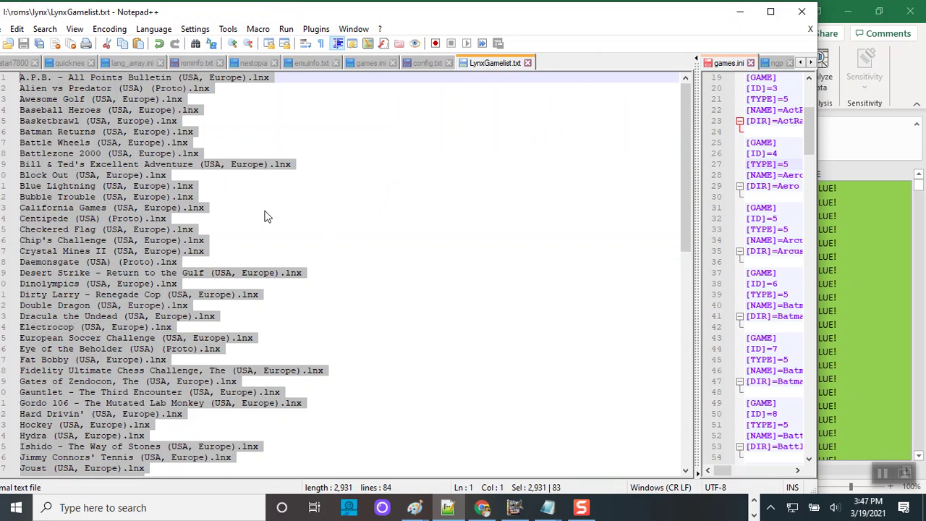
{"action": "right_click", "coordinate": [100, 151]}
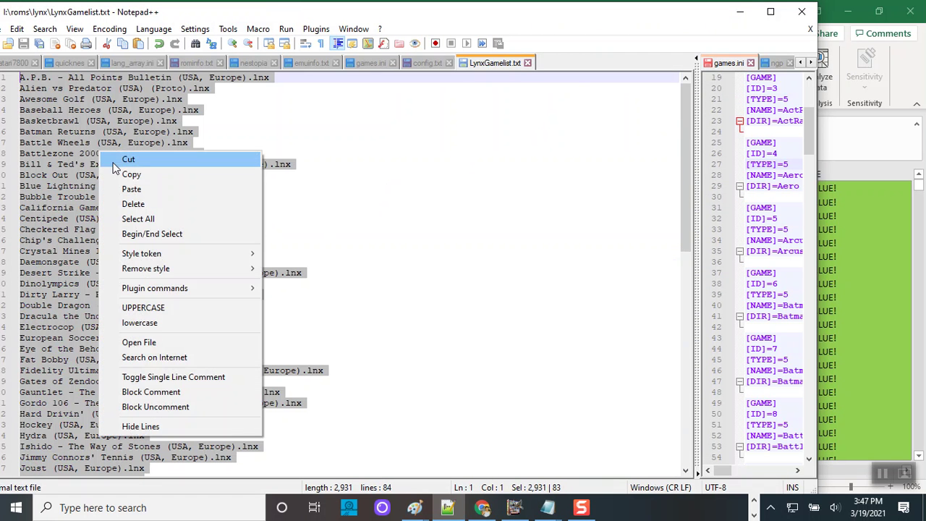
{"action": "left_click", "coordinate": [117, 175]}
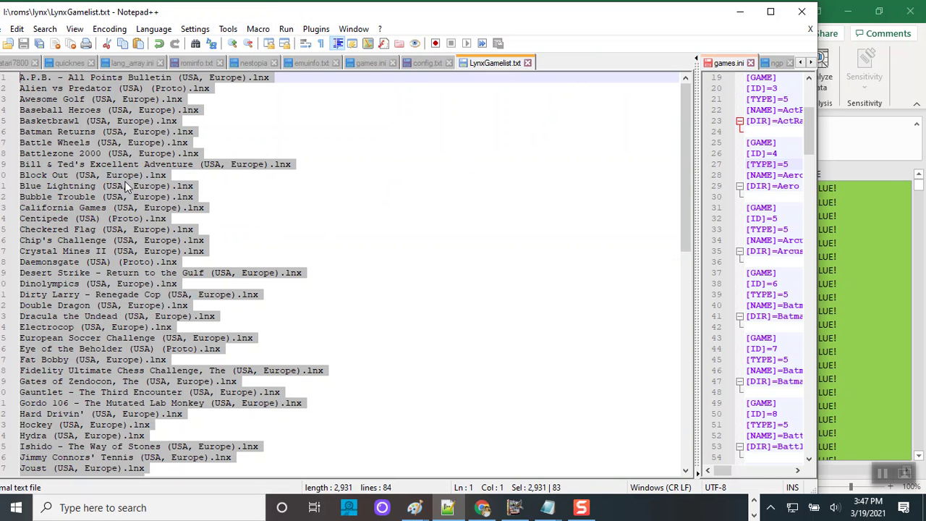
Return to the Excel workbook and paste the copied Lynx game list into column D of GameList, starting at D1.
{"action": "key", "text": "alt+Tab"}
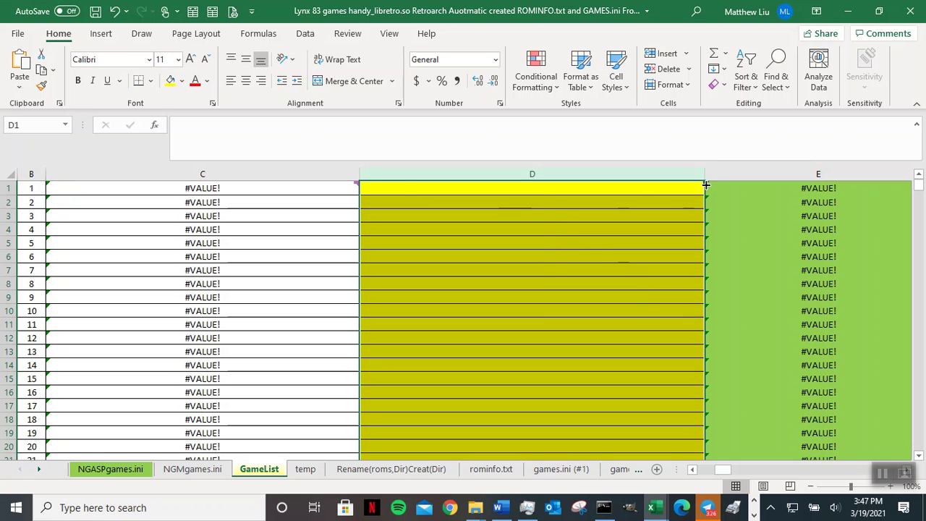
{"action": "mouse_move", "coordinate": [356, 181]}
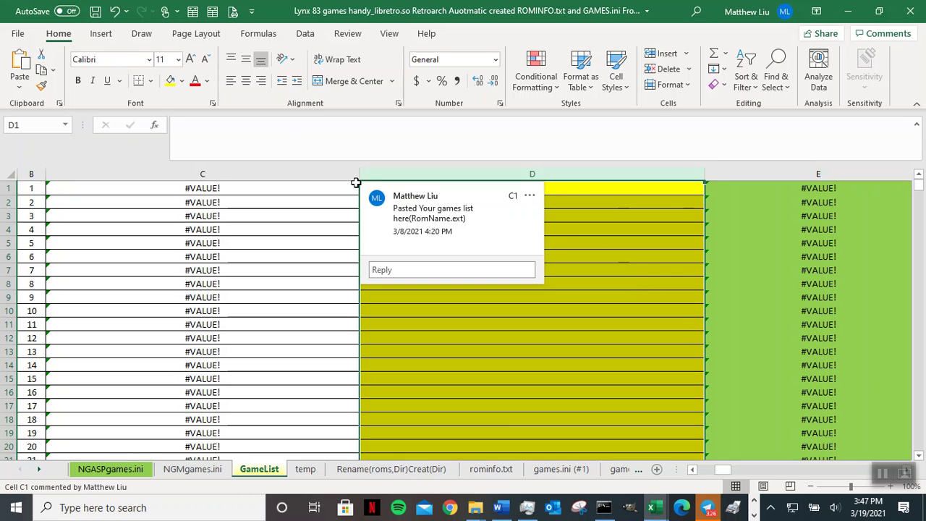
{"action": "left_click", "coordinate": [588, 186]}
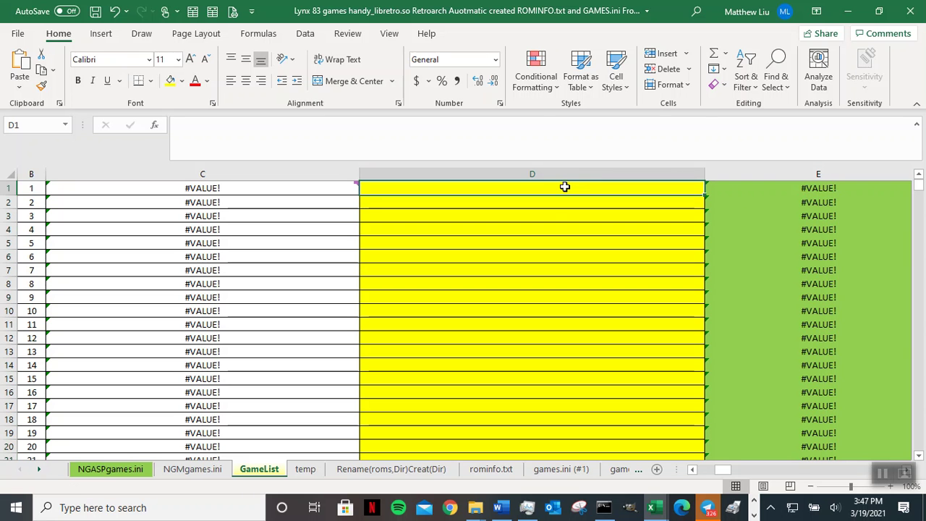
{"action": "right_click", "coordinate": [565, 189]}
{"action": "left_click", "coordinate": [598, 183]}
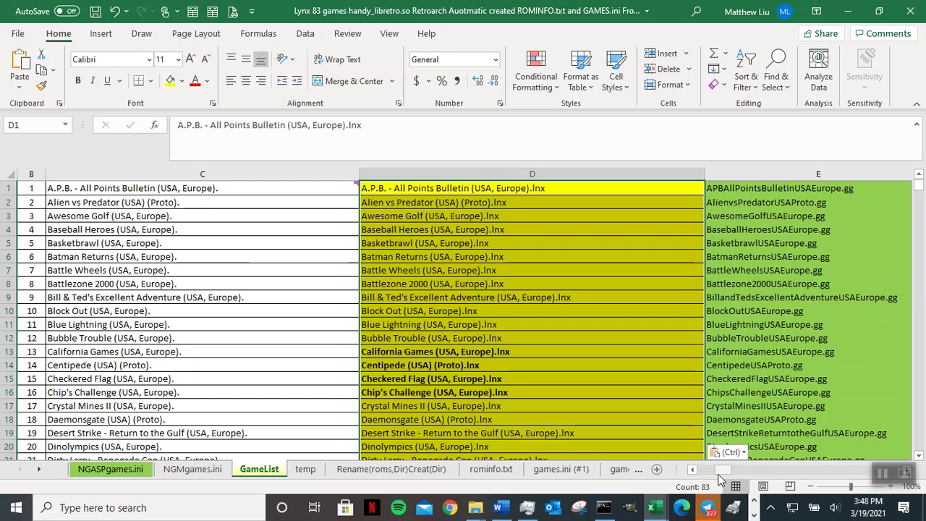
Change the extension in the E1 formula of GameList to ".lnx", giving =A1&".lnx".
{"action": "left_click_drag", "start_coordinate": [725, 472], "coordinate": [748, 470]}
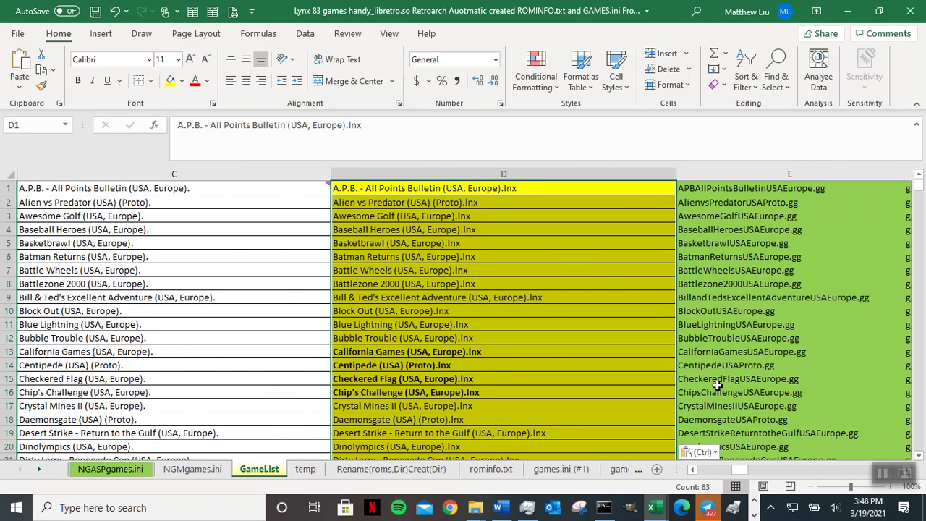
{"action": "left_click", "coordinate": [763, 188]}
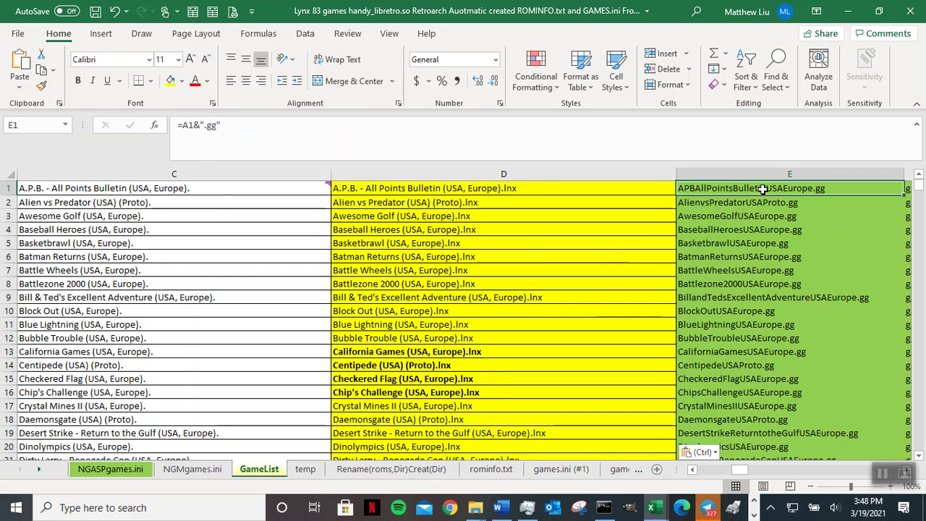
{"action": "left_click", "coordinate": [215, 124]}
{"action": "key", "text": "BackSpace"}
{"action": "key", "text": "BackSpace"}
{"action": "type", "text": "ln"}
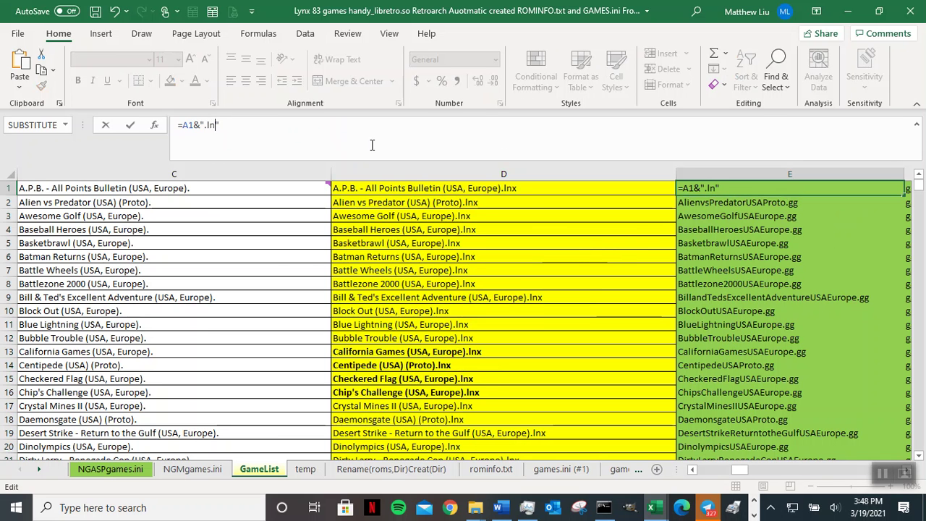
{"action": "type", "text": "x"}
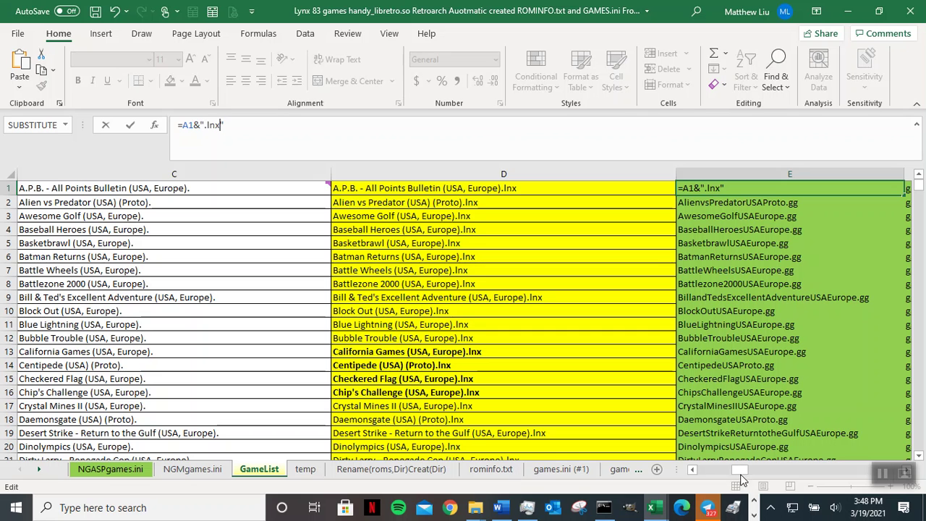
{"action": "key", "text": "Return"}
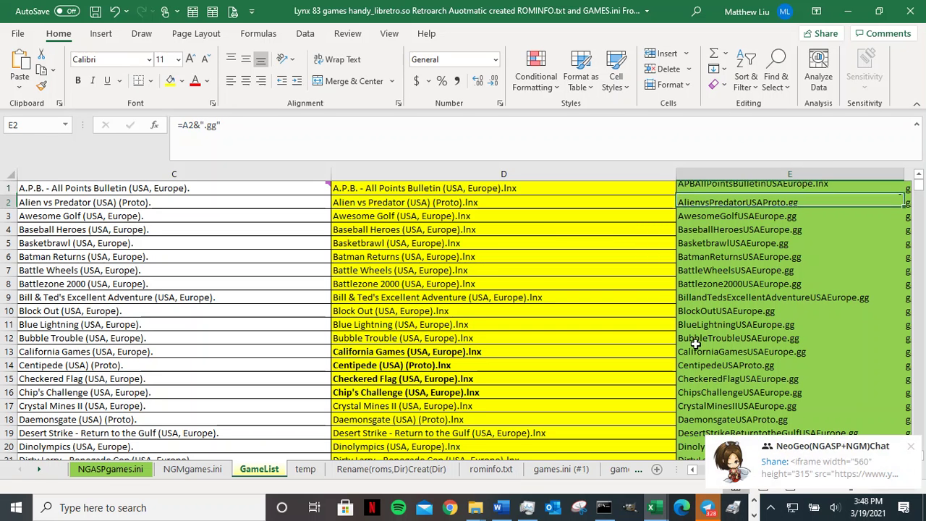
Fill the E1 formula down column E and narrow column D.
{"action": "left_click", "coordinate": [822, 189]}
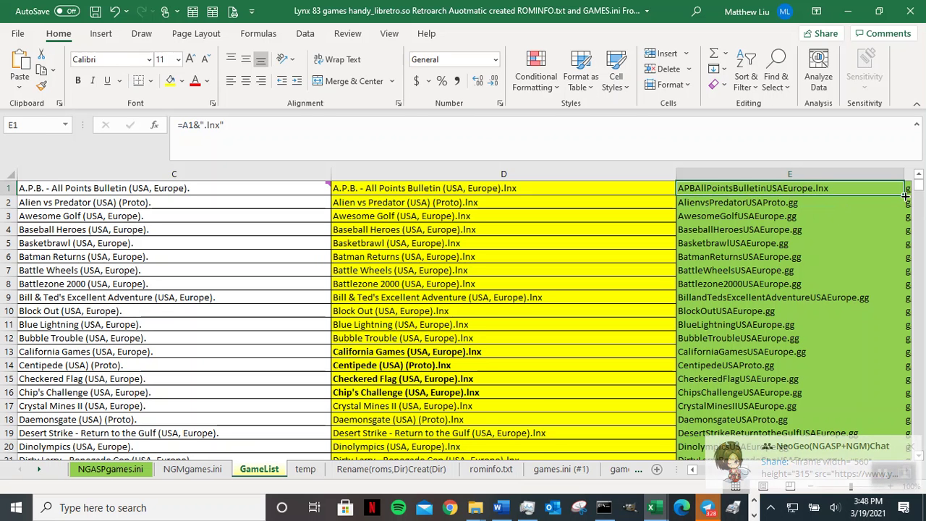
{"action": "double_click", "coordinate": [904, 195]}
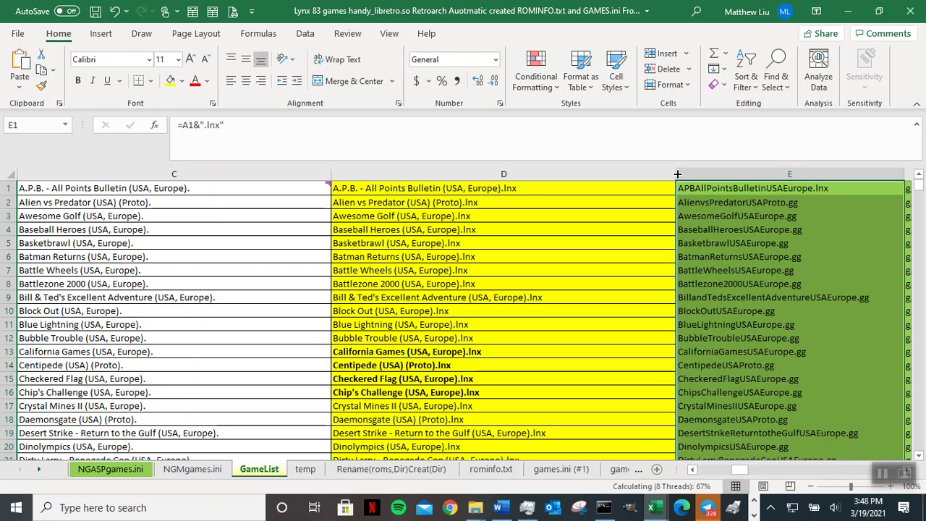
{"action": "left_click_drag", "start_coordinate": [677, 174], "coordinate": [612, 180]}
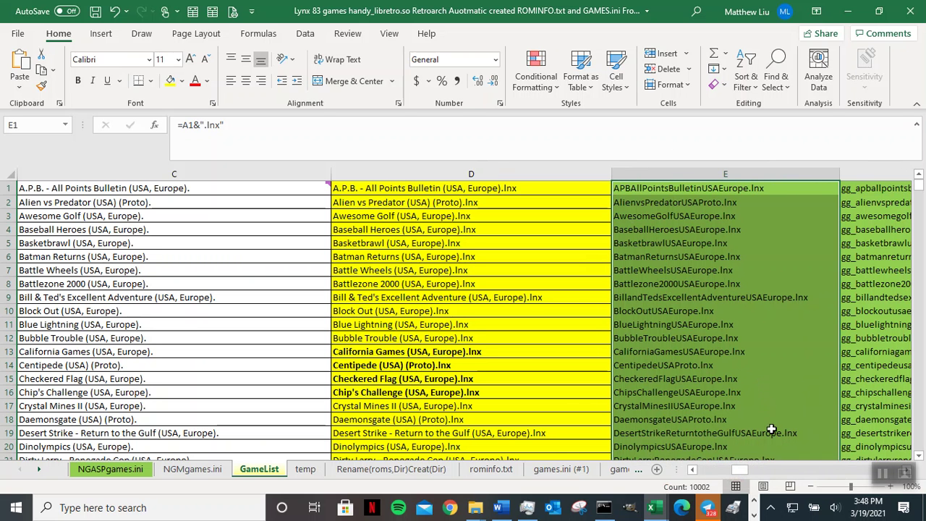
{"action": "left_click", "coordinate": [708, 508]}
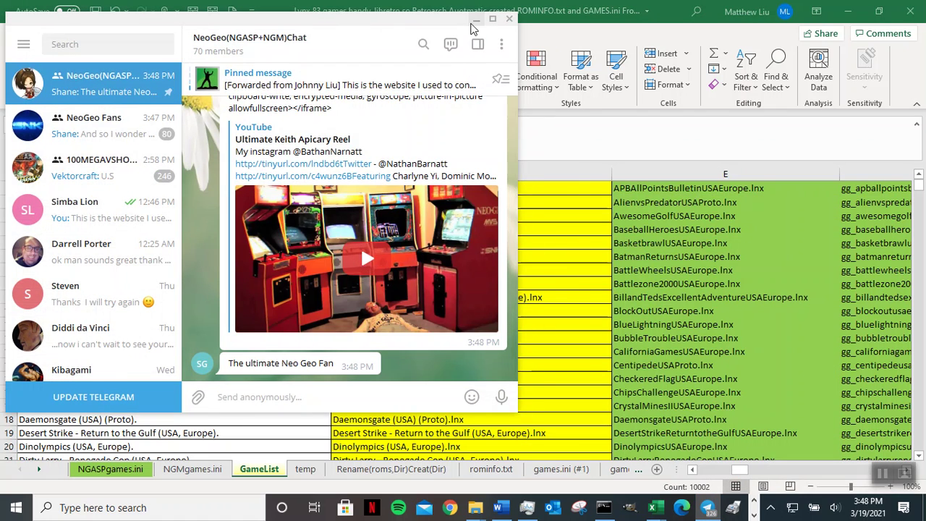
{"action": "left_click", "coordinate": [475, 20]}
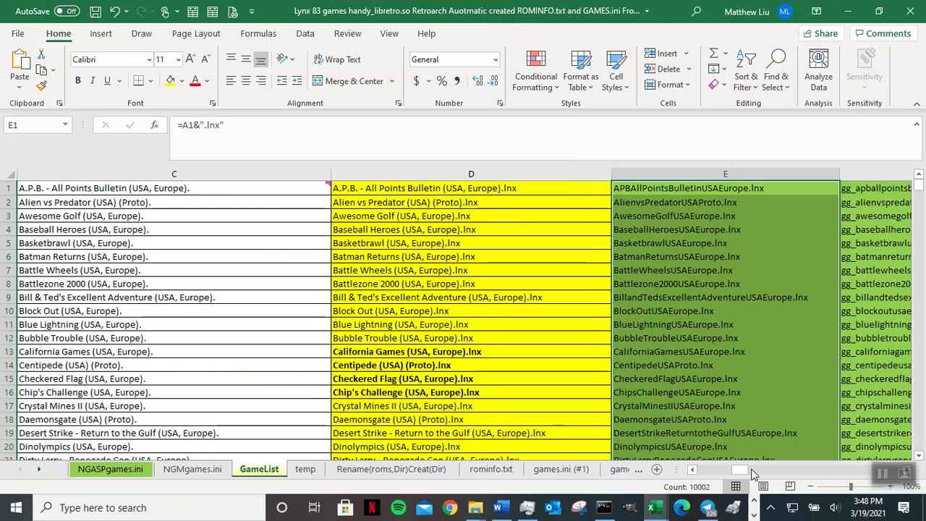
Change the prefix in the F1 formula to "lnx_", giving =LOWER("lnx_"&(A1)), and fill it down column F.
{"action": "left_click_drag", "start_coordinate": [742, 469], "coordinate": [756, 470]}
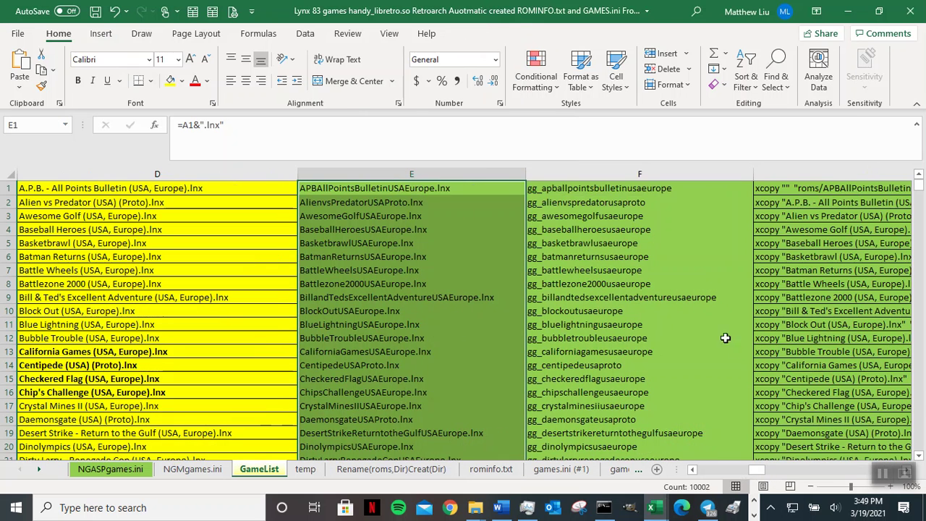
{"action": "left_click", "coordinate": [532, 189]}
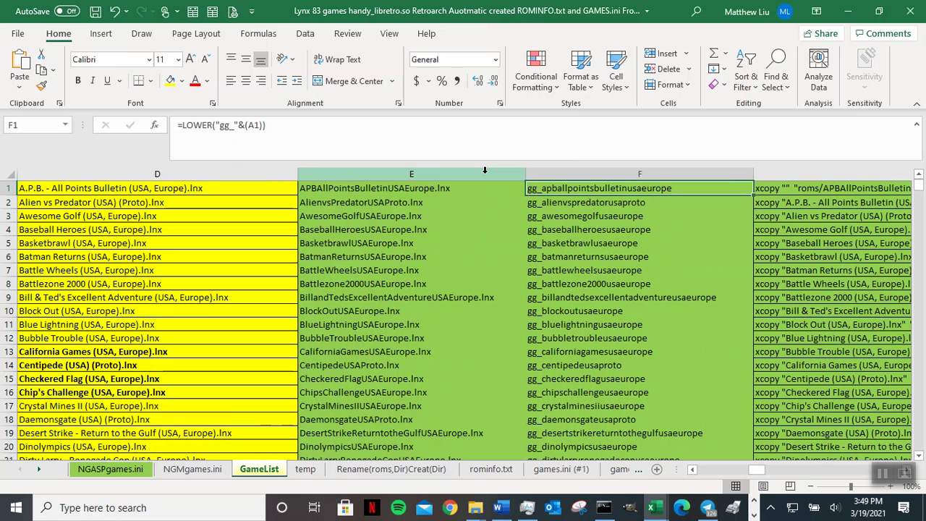
{"action": "left_click", "coordinate": [226, 126]}
{"action": "key", "text": "BackSpace"}
{"action": "key", "text": "BackSpace"}
{"action": "type", "text": "lnx"}
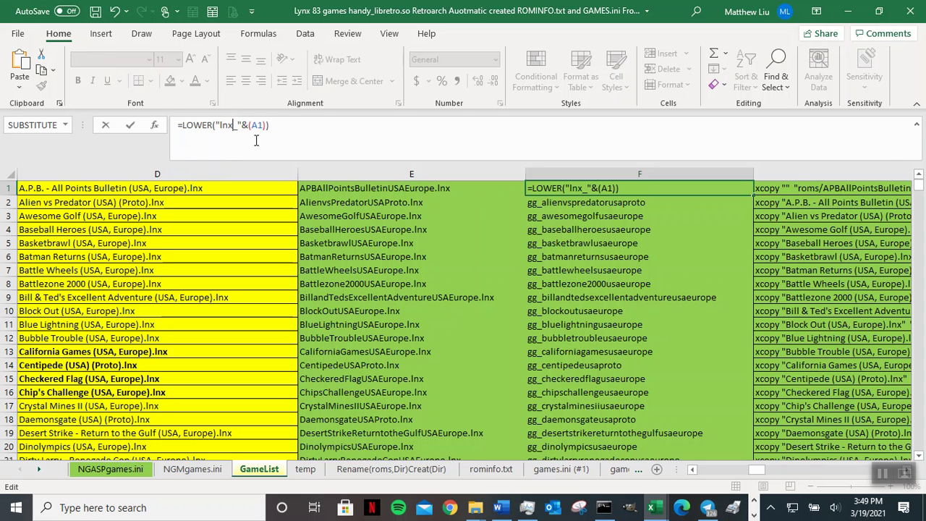
{"action": "key", "text": "Return"}
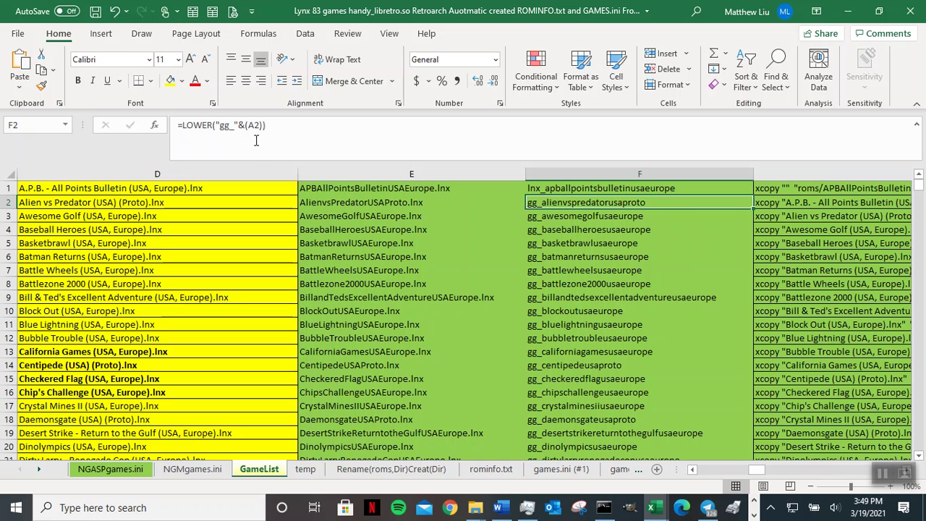
{"action": "left_click", "coordinate": [709, 187]}
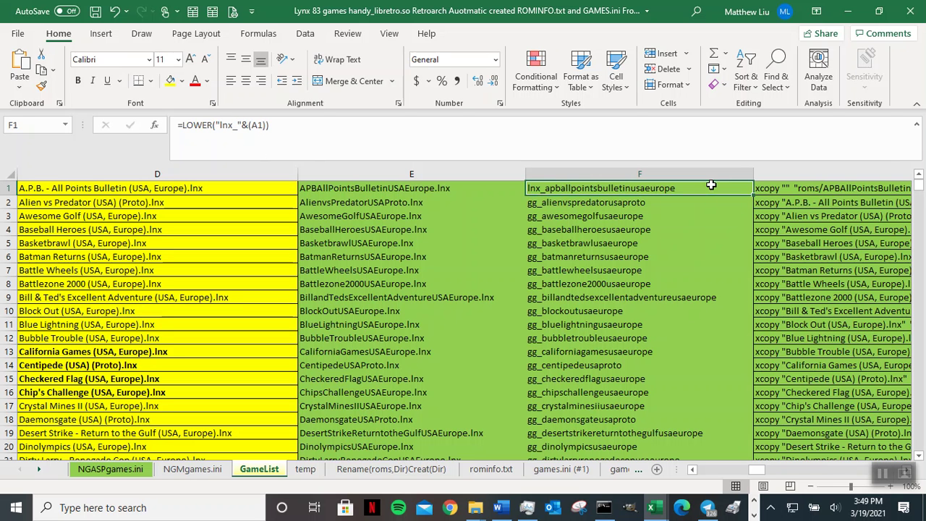
{"action": "double_click", "coordinate": [753, 196]}
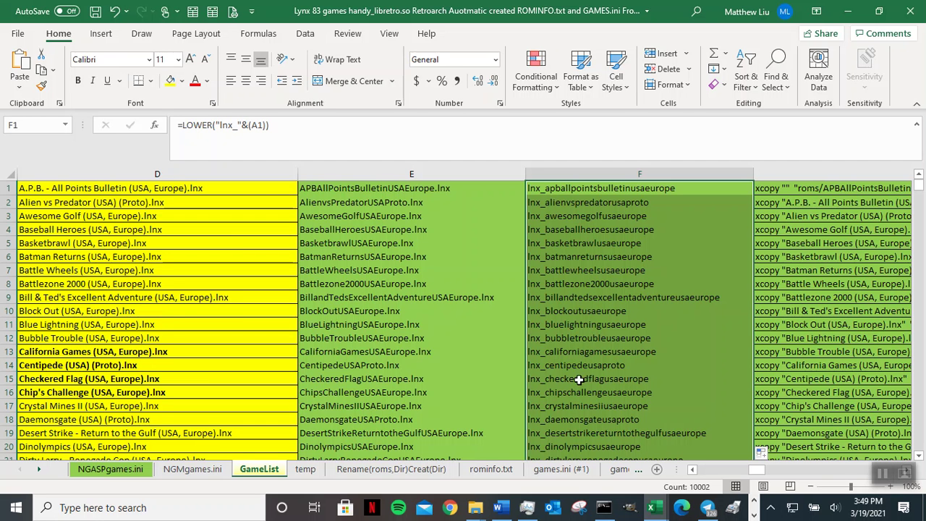
{"action": "left_click", "coordinate": [693, 472]}
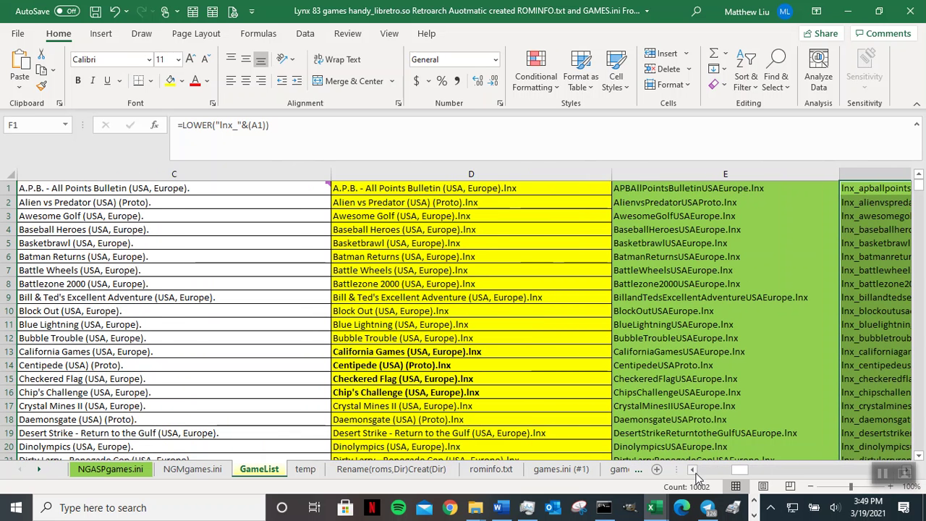
Change the C1 formula of GameList to =LEFT(D1, LEN(D1)-4) and fill it down column C.
{"action": "left_click", "coordinate": [693, 471]}
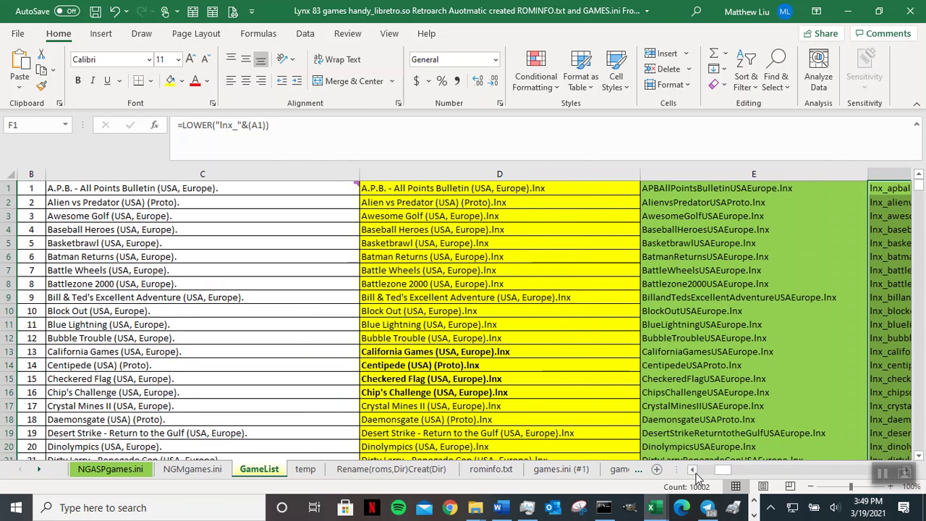
{"action": "left_click", "coordinate": [195, 190]}
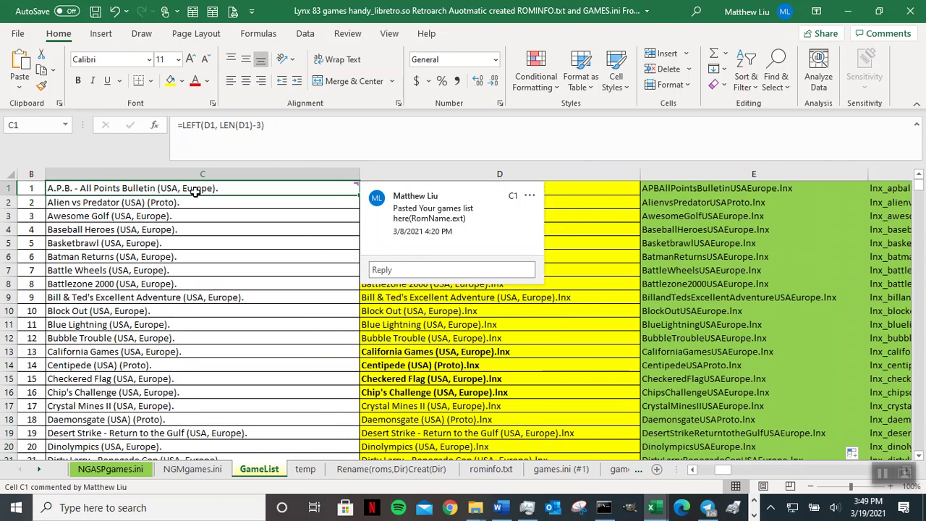
{"action": "left_click", "coordinate": [260, 125]}
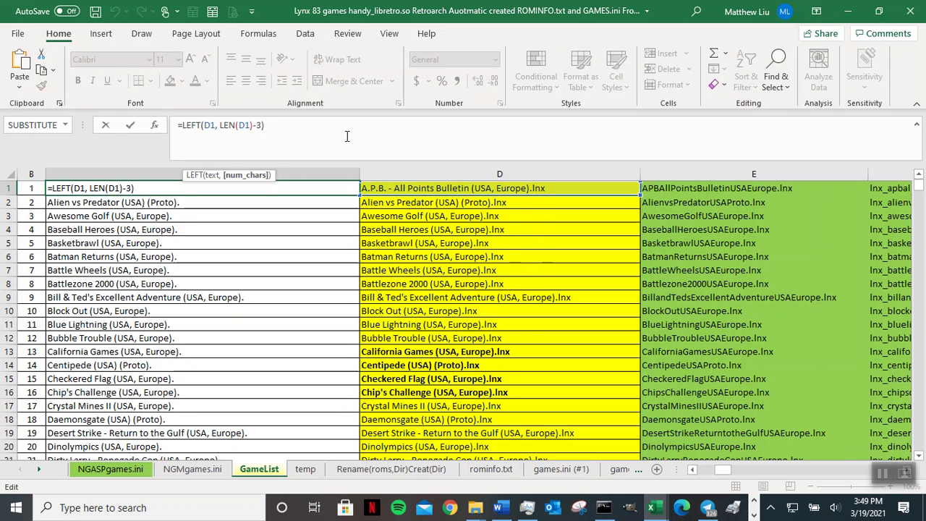
{"action": "key", "text": "BackSpace"}
{"action": "type", "text": "4"}
{"action": "key", "text": "Return"}
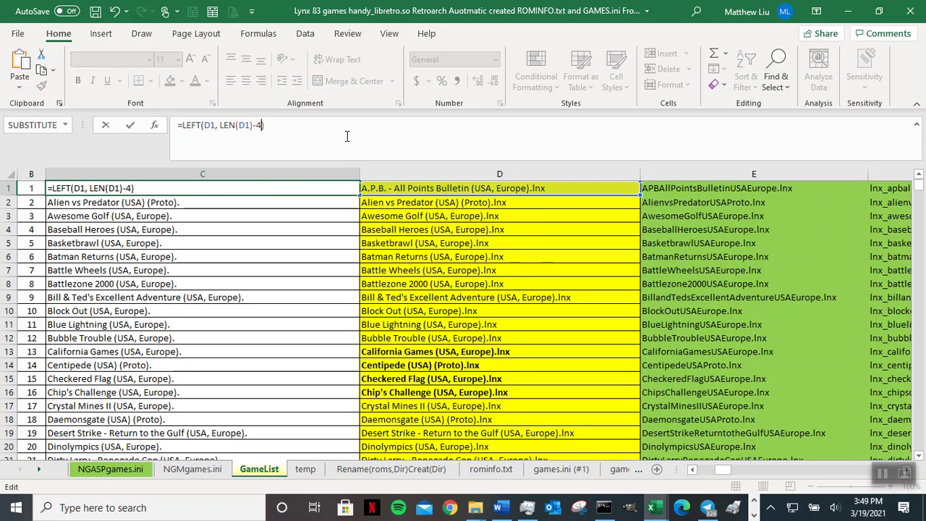
{"action": "key", "text": "Return"}
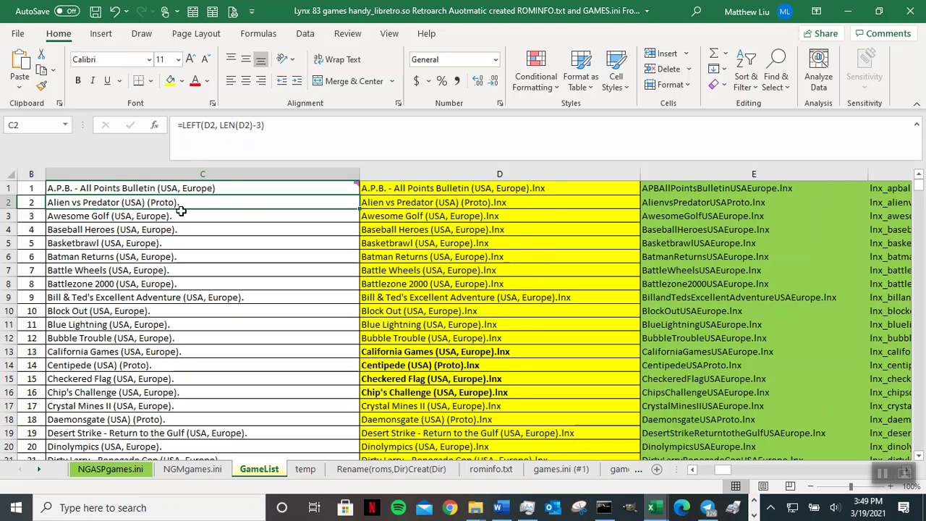
{"action": "left_click", "coordinate": [243, 186]}
{"action": "double_click", "coordinate": [358, 195]}
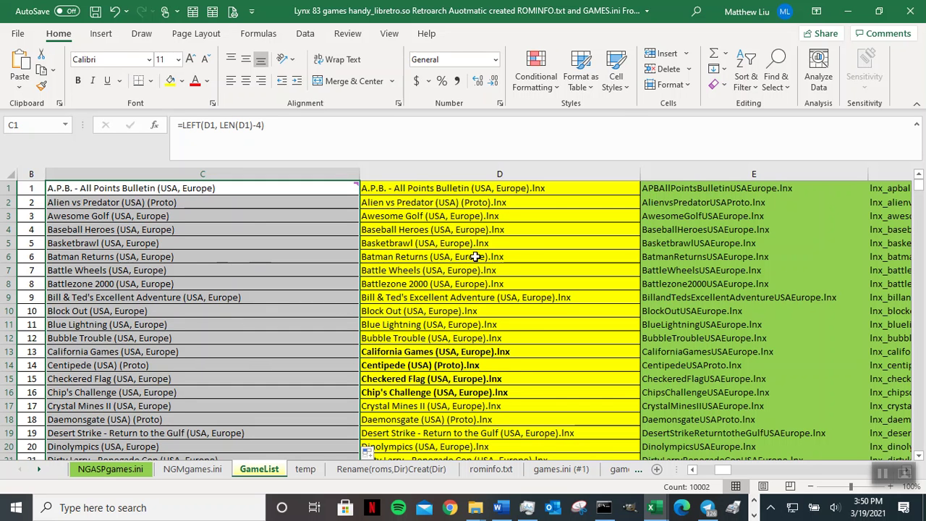
Cut the text out of the comment on C1 and delete that comment thread.
{"action": "left_click", "coordinate": [694, 473]}
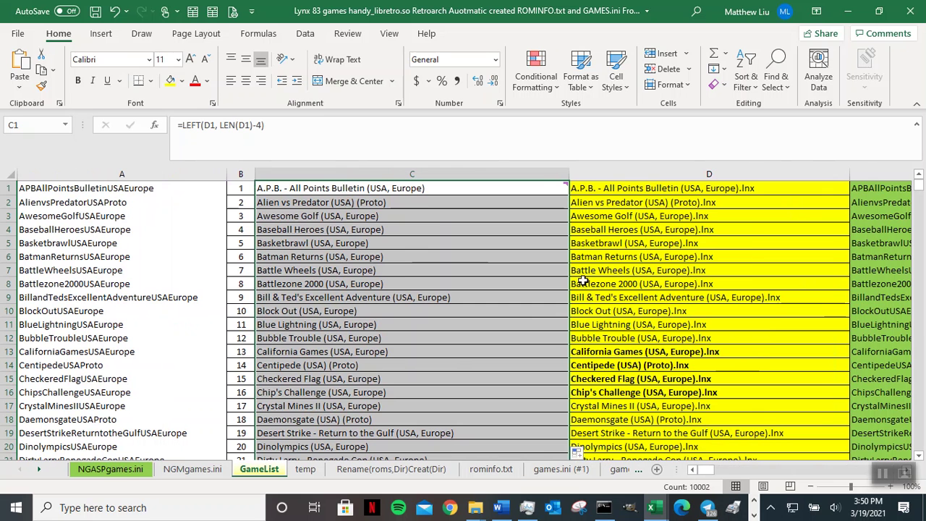
{"action": "mouse_move", "coordinate": [564, 184]}
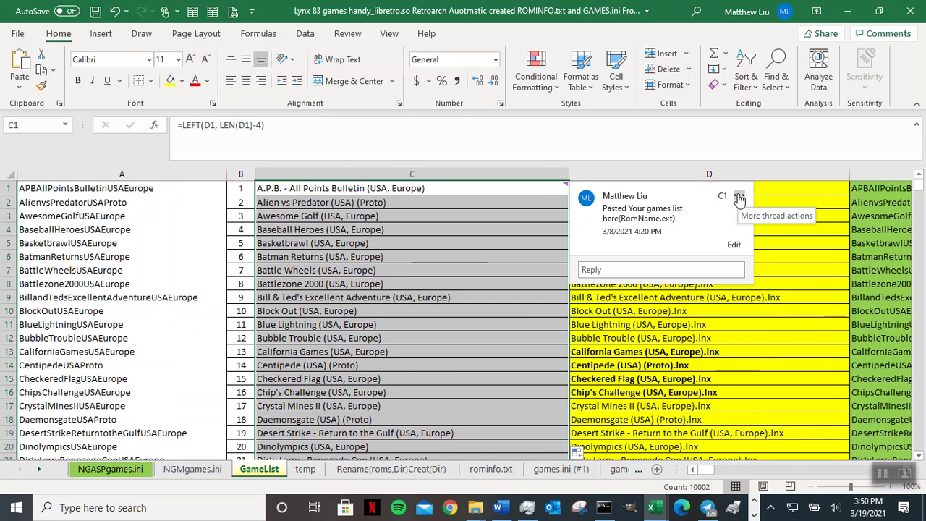
{"action": "left_click", "coordinate": [734, 244]}
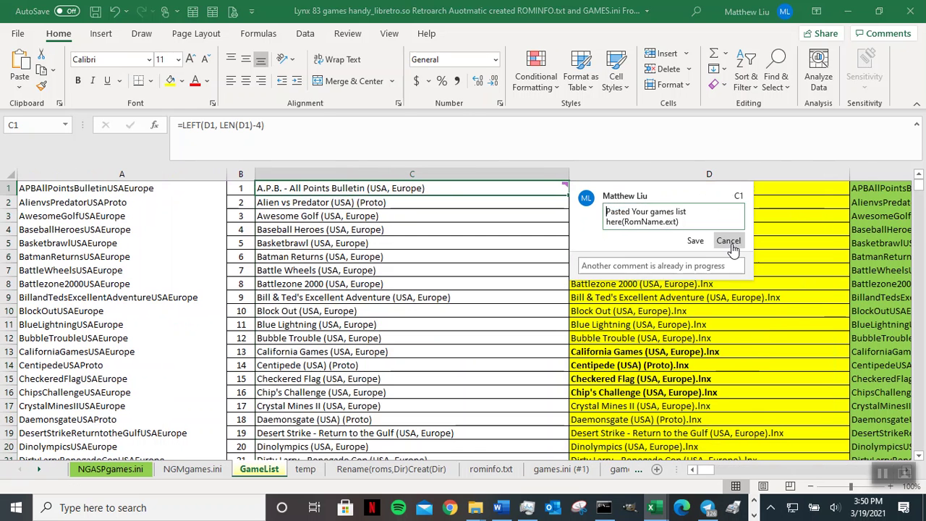
{"action": "right_click", "coordinate": [658, 214]}
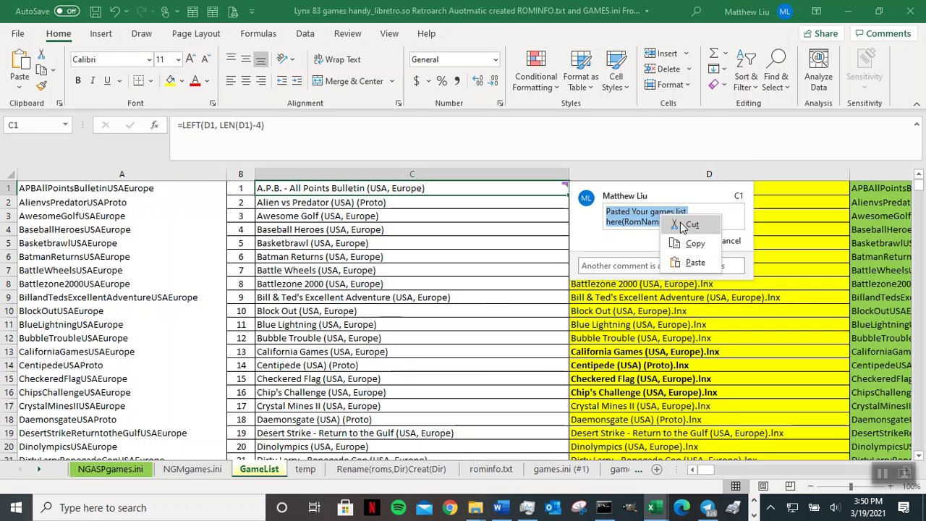
{"action": "left_click", "coordinate": [682, 227]}
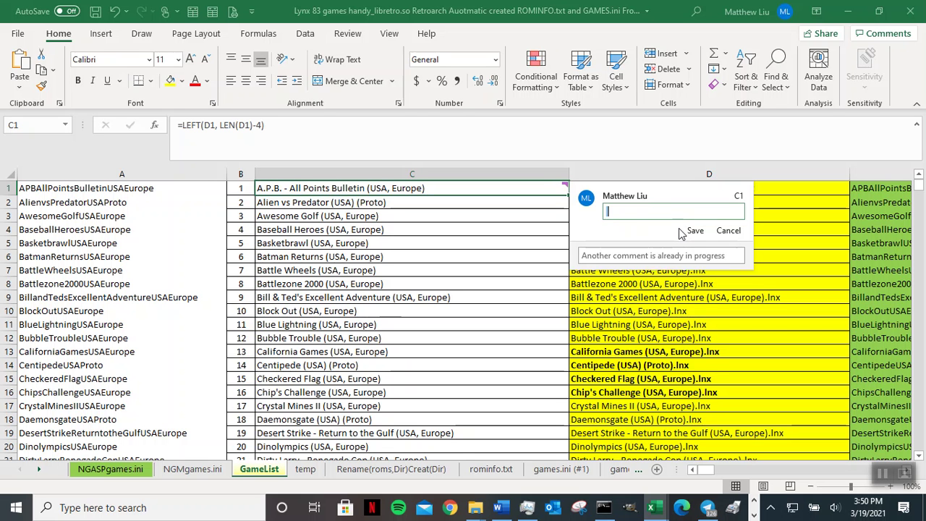
{"action": "left_click", "coordinate": [692, 231]}
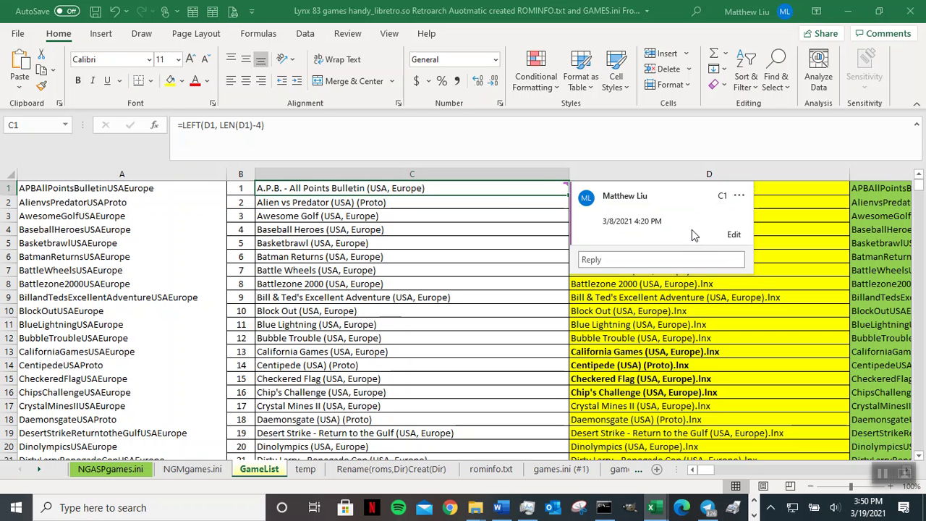
{"action": "left_click", "coordinate": [739, 195]}
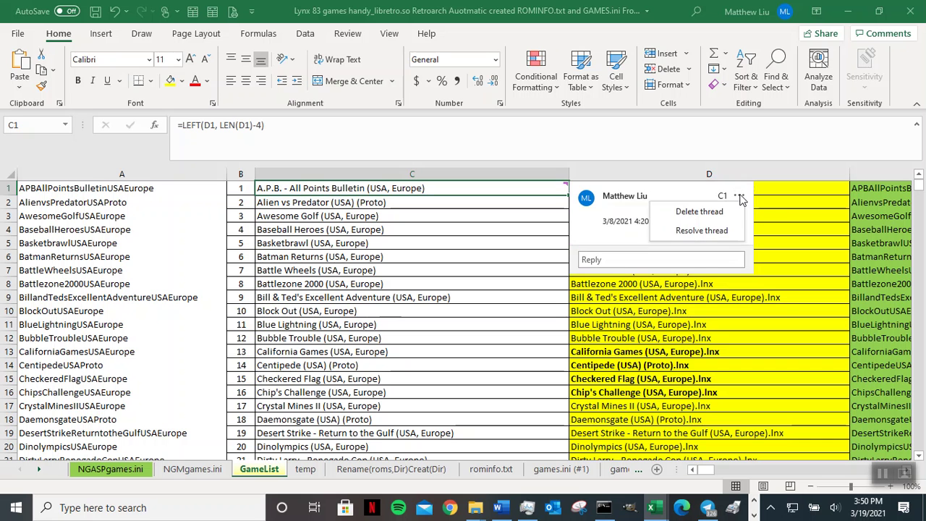
{"action": "left_click", "coordinate": [721, 212]}
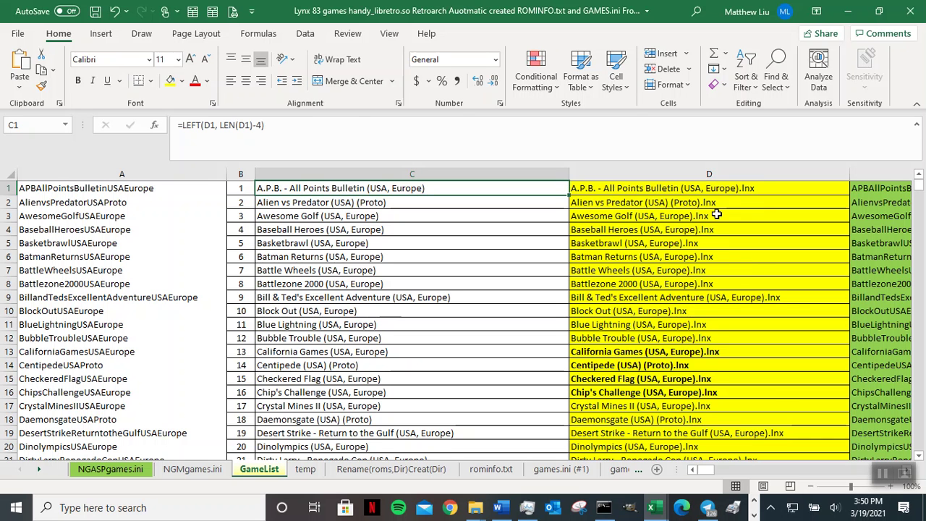
Add a note to D1 and paste in the cut text "Pasted Your games list here(RomName.ext)".
{"action": "left_click", "coordinate": [796, 190]}
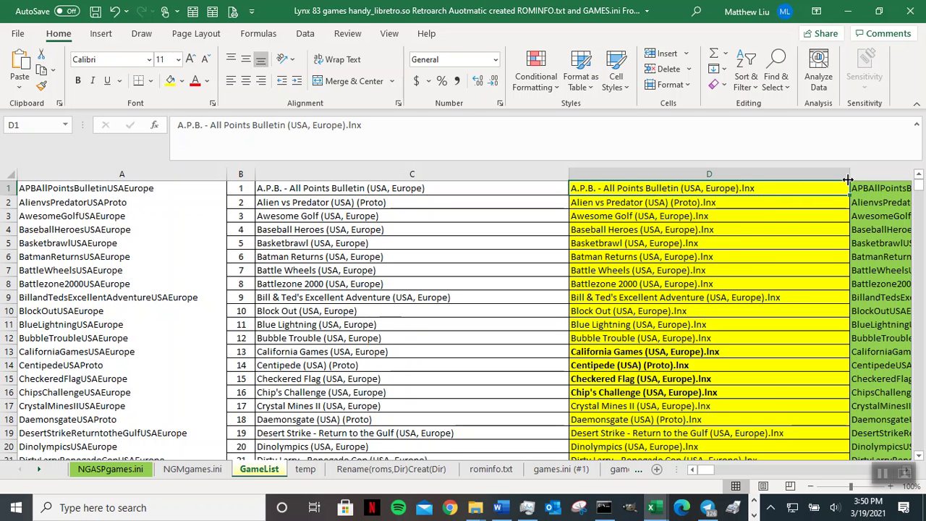
{"action": "right_click", "coordinate": [835, 187]}
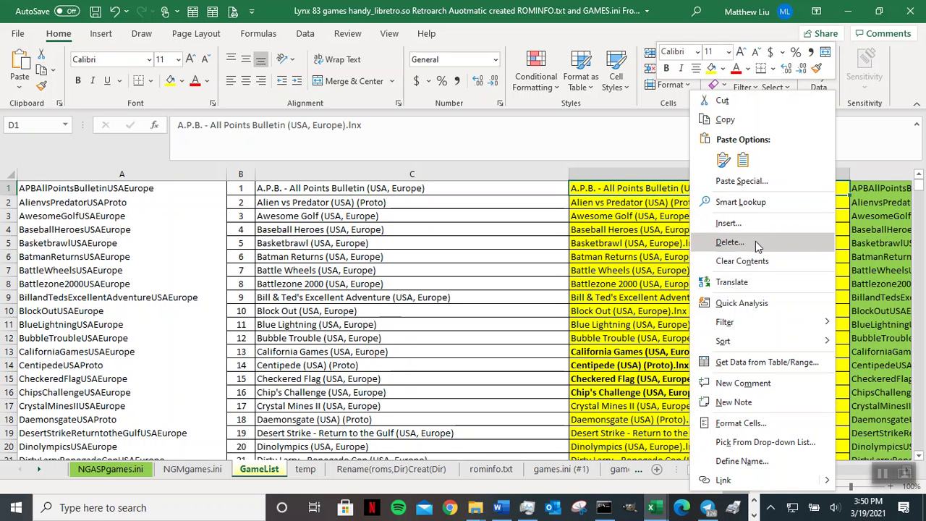
{"action": "left_click", "coordinate": [759, 402]}
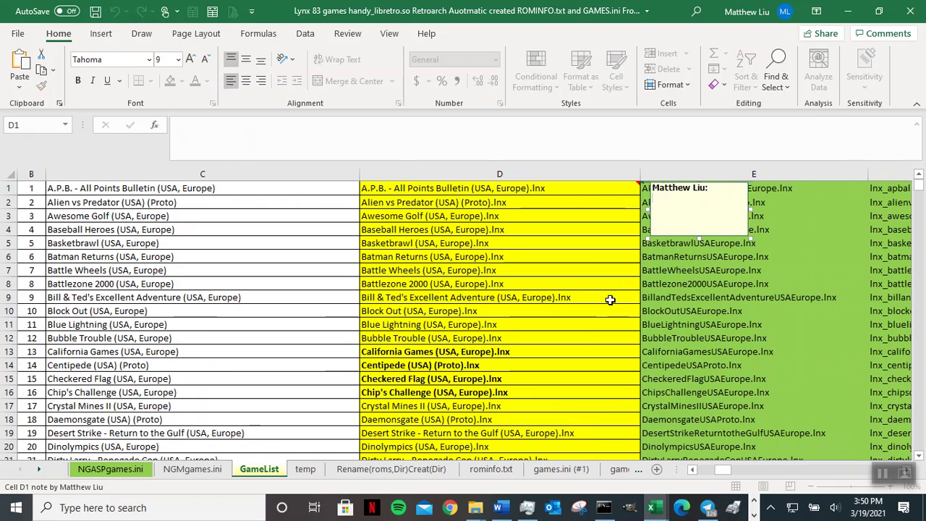
{"action": "key", "text": "ctrl+v"}
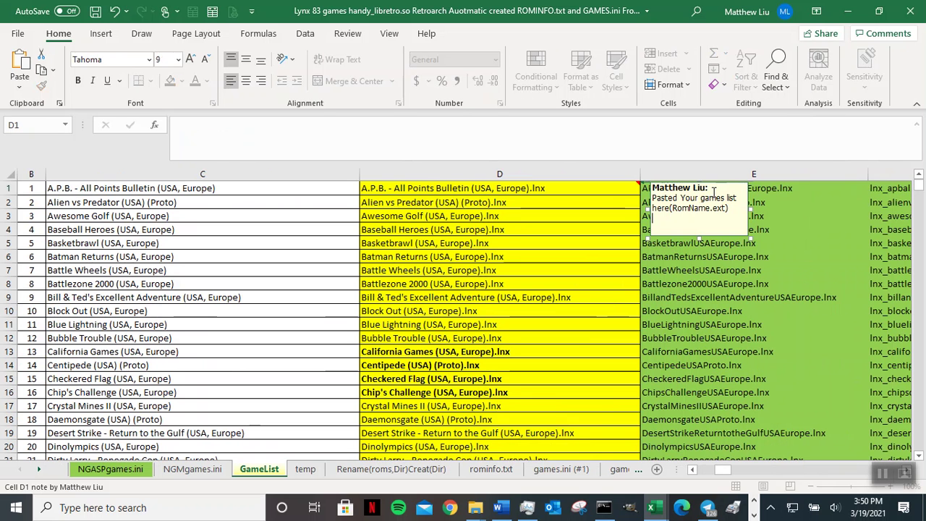
Delete the author's name from the heading of the D1 note and finish editing the note.
{"action": "left_click", "coordinate": [713, 188]}
{"action": "key", "text": "BackSpace"}
{"action": "key", "text": "BackSpace"}
{"action": "key", "text": "BackSpace"}
{"action": "key", "text": "BackSpace"}
{"action": "key", "text": "BackSpace"}
{"action": "key", "text": "BackSpace"}
{"action": "key", "text": "BackSpace"}
{"action": "key", "text": "BackSpace"}
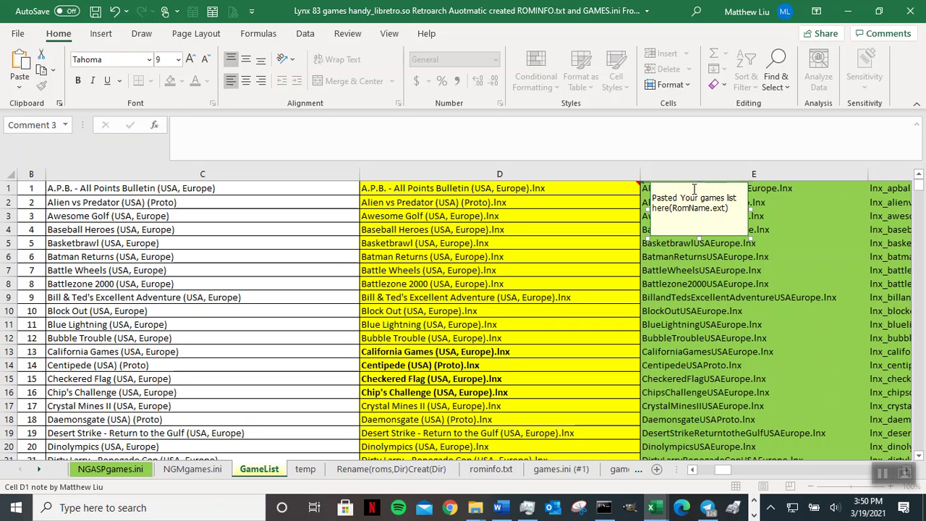
{"action": "left_click", "coordinate": [612, 207]}
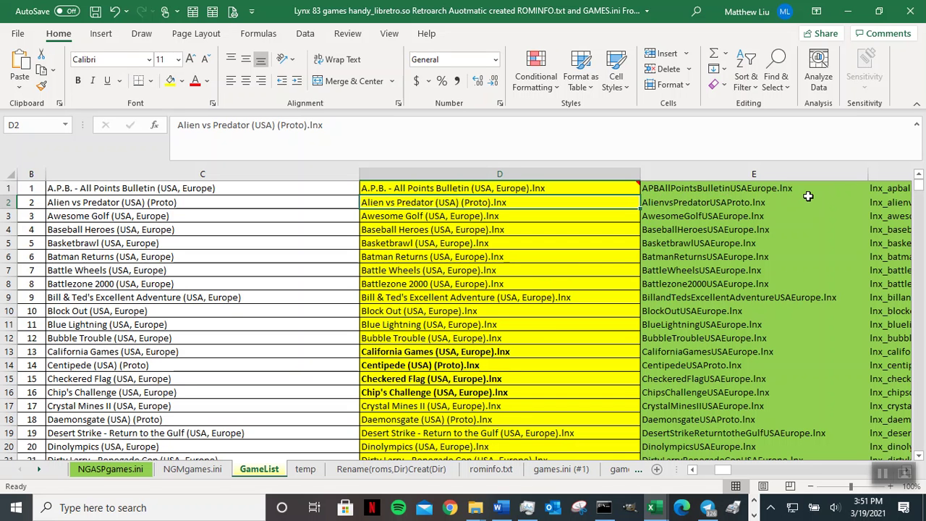
Hide columns A through C of GameList.
{"action": "left_click", "coordinate": [694, 471]}
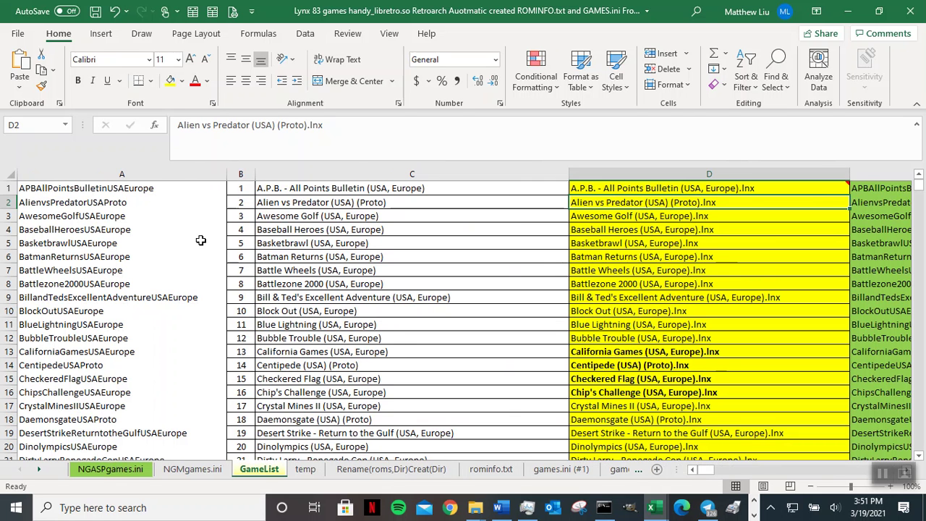
{"action": "left_click", "coordinate": [151, 173]}
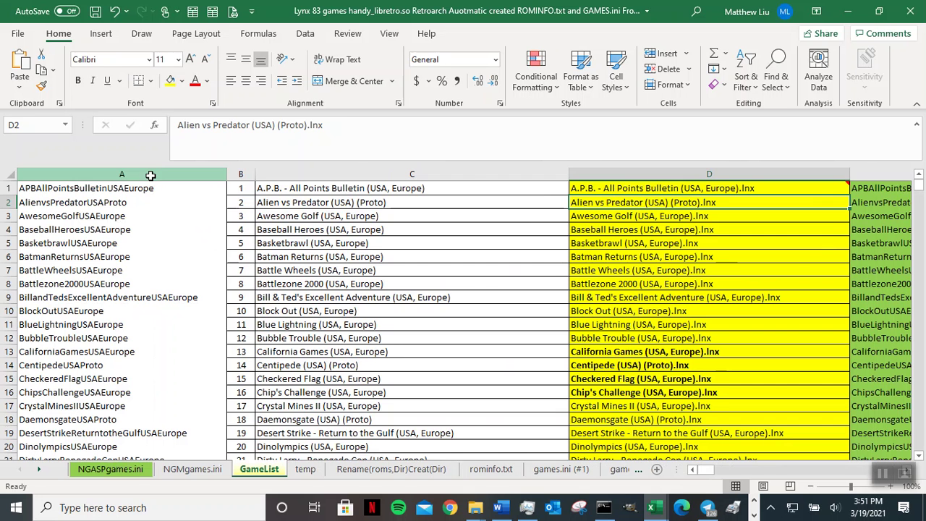
{"action": "left_click_drag", "start_coordinate": [150, 175], "coordinate": [457, 174]}
{"action": "right_click", "coordinate": [457, 181]}
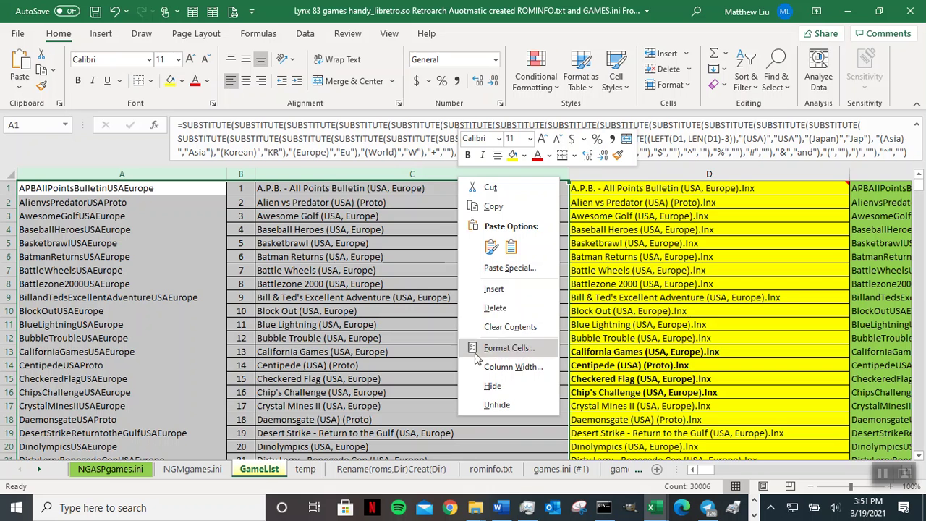
{"action": "left_click", "coordinate": [491, 387]}
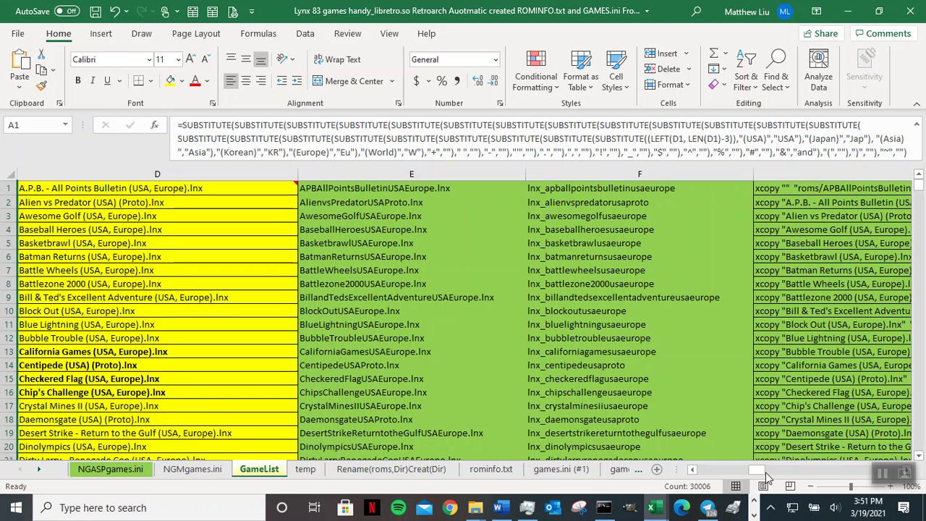
Change the ROM name reference in the G2 xcopy formula to E1, so it pairs with D1.
{"action": "left_click_drag", "start_coordinate": [765, 475], "coordinate": [781, 475]}
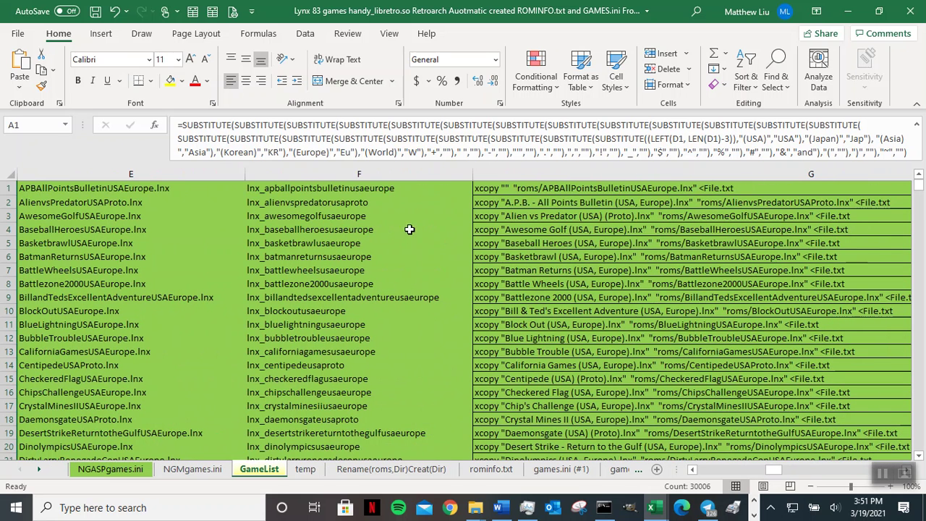
{"action": "left_click", "coordinate": [409, 187]}
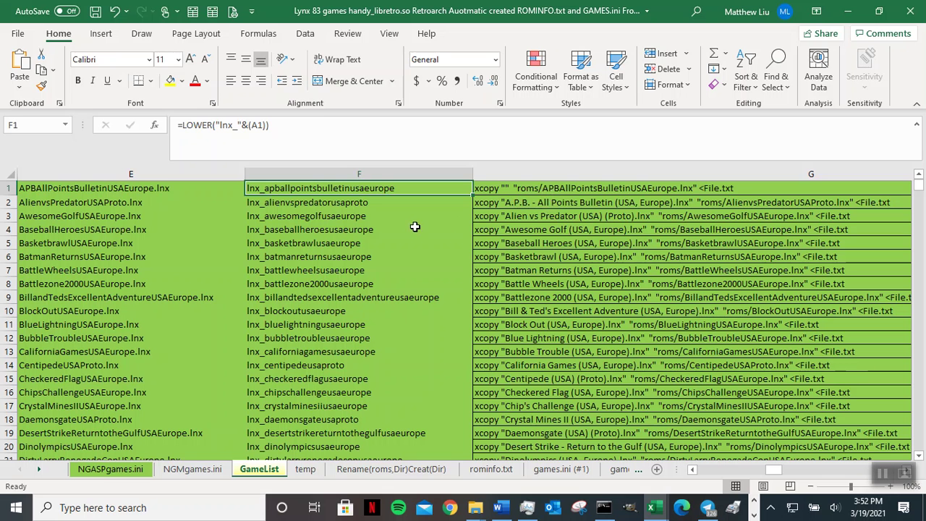
{"action": "left_click", "coordinate": [555, 203]}
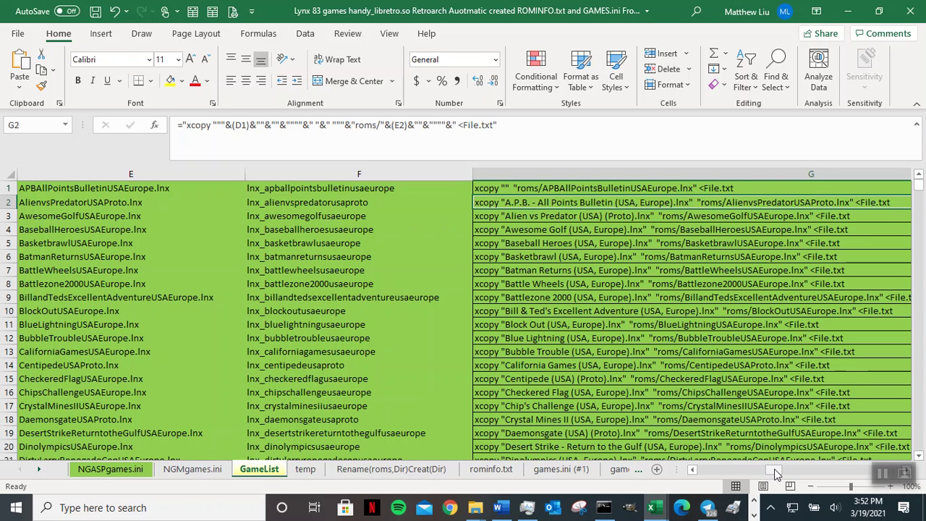
{"action": "left_click_drag", "start_coordinate": [774, 469], "coordinate": [698, 476]}
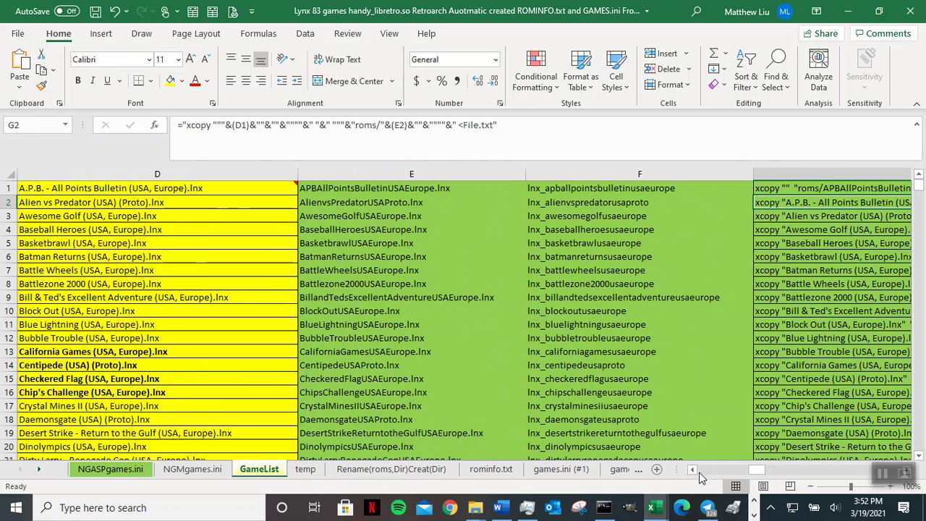
{"action": "left_click", "coordinate": [799, 188]}
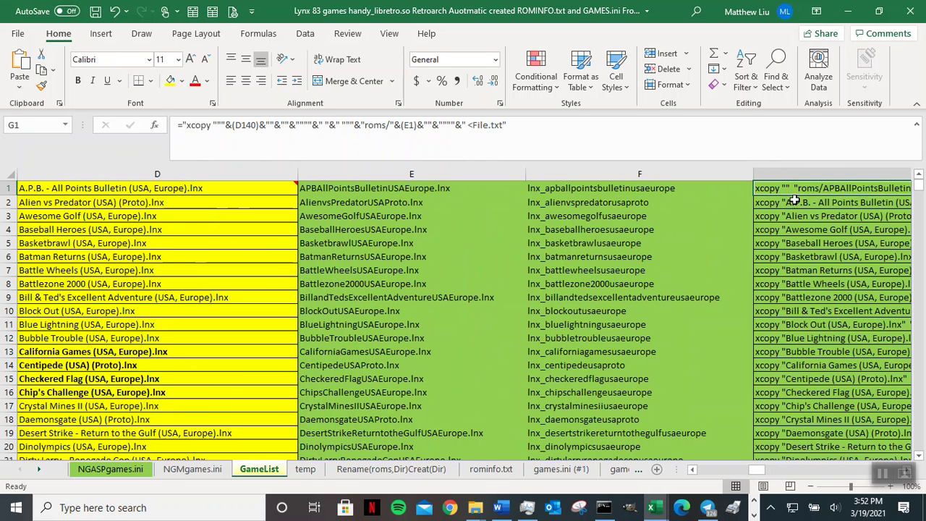
{"action": "left_click", "coordinate": [792, 205]}
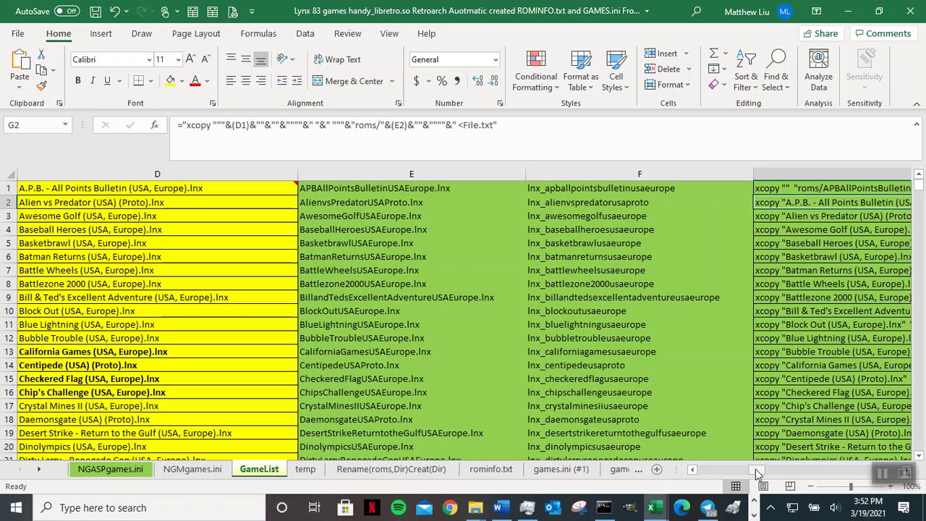
{"action": "left_click_drag", "start_coordinate": [756, 473], "coordinate": [779, 468]}
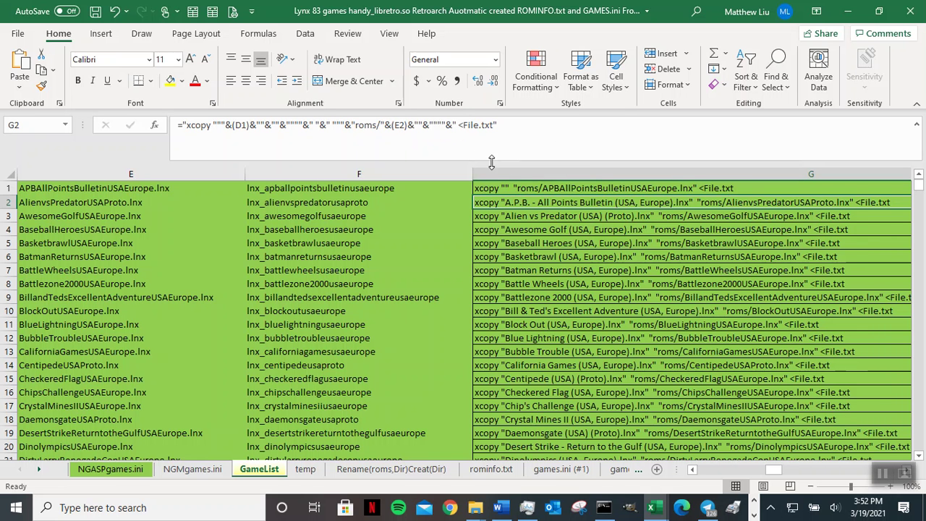
{"action": "left_click", "coordinate": [399, 130]}
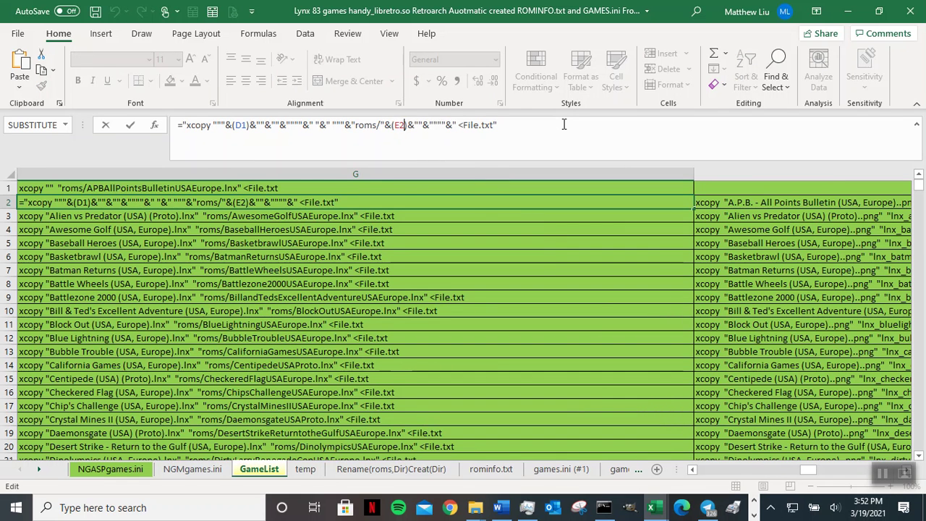
{"action": "key", "text": "BackSpace"}
{"action": "type", "text": "1"}
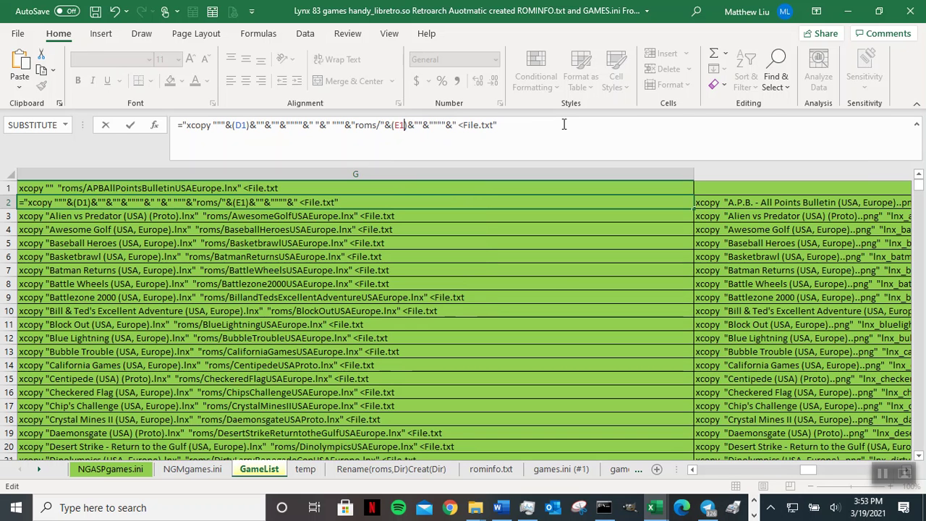
{"action": "key", "text": "Return"}
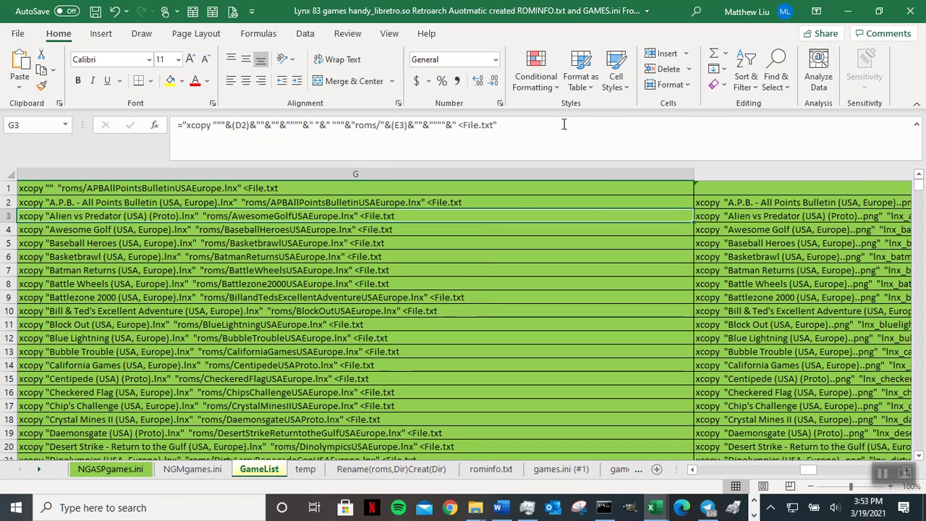
{"action": "left_click", "coordinate": [523, 199]}
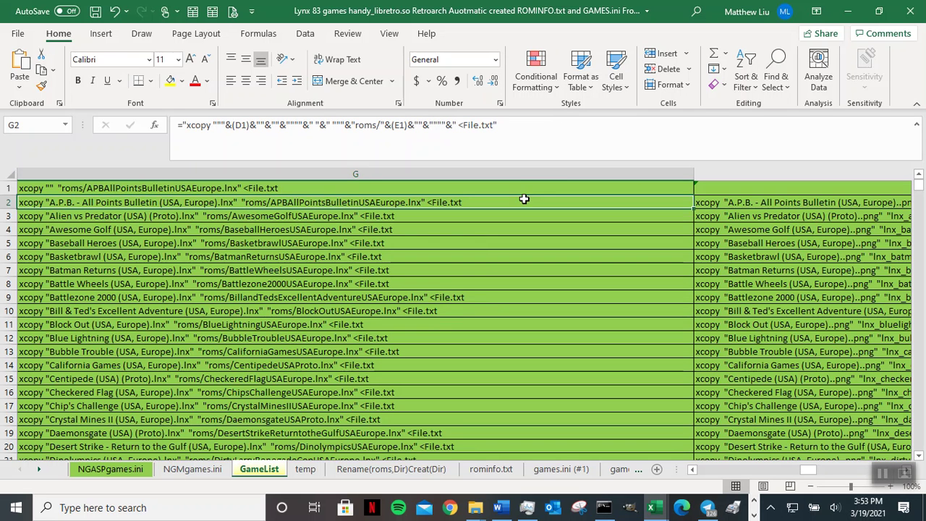
Replace the G1 formula with the xcopy formula from G2 and fill it down column G.
{"action": "left_click_drag", "start_coordinate": [506, 126], "coordinate": [140, 140]}
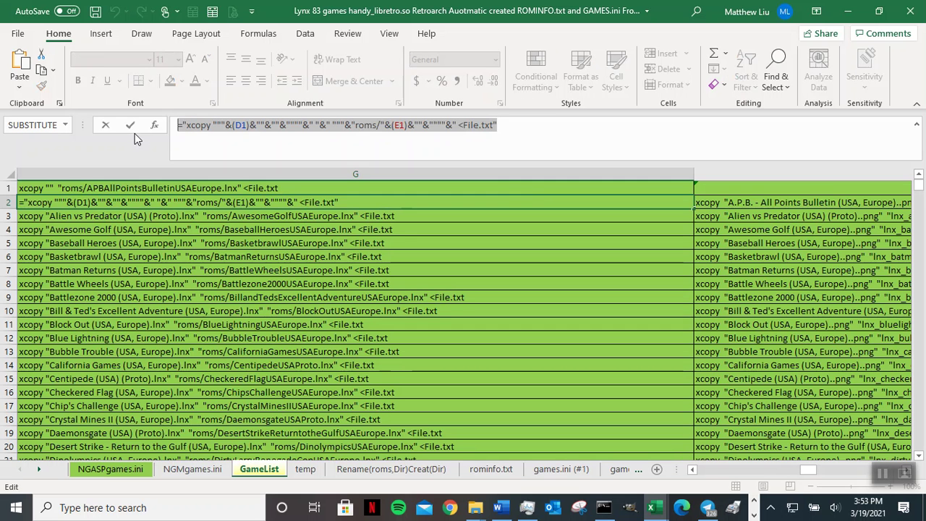
{"action": "left_click", "coordinate": [133, 130]}
{"action": "left_click", "coordinate": [343, 184]}
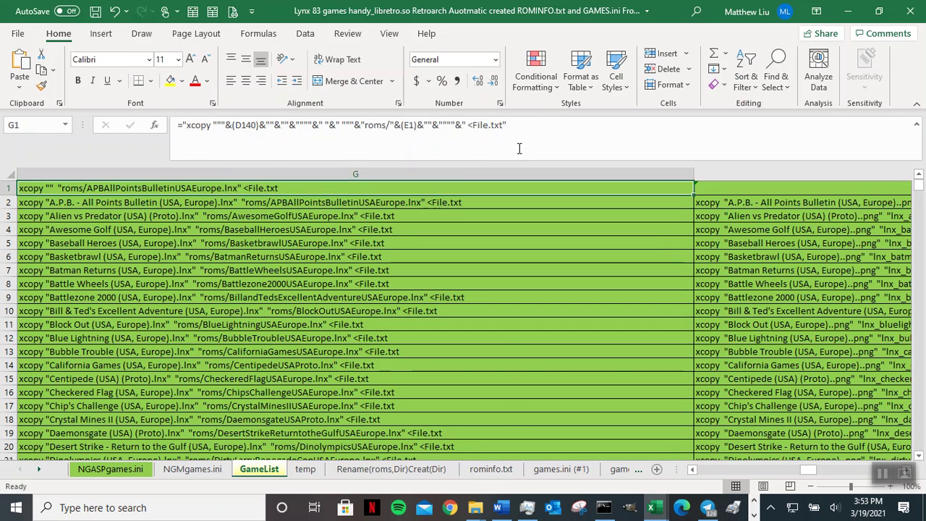
{"action": "left_click_drag", "start_coordinate": [530, 126], "coordinate": [144, 125]}
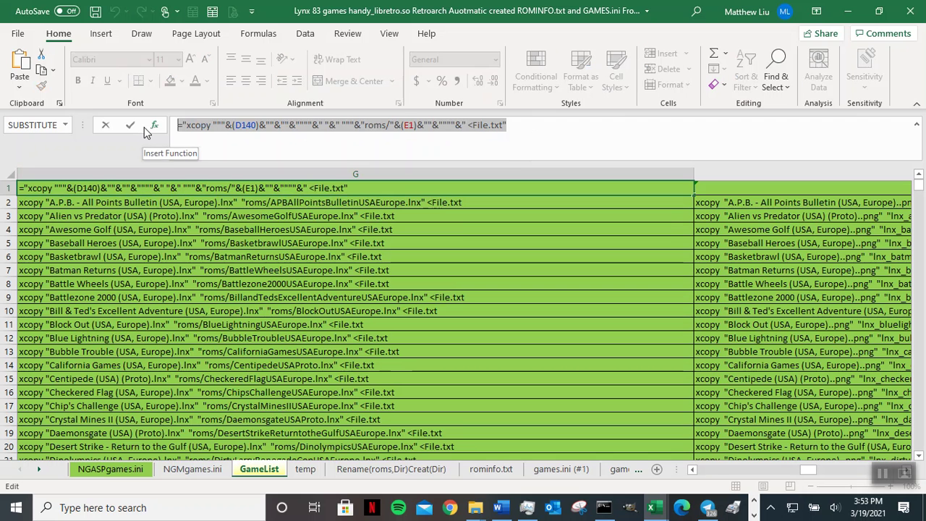
{"action": "key", "text": "ctrl+v"}
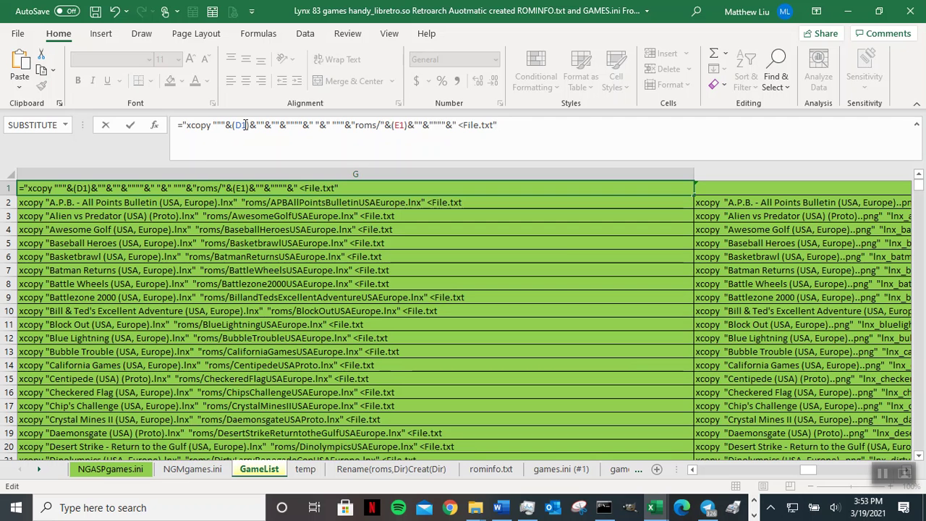
{"action": "key", "text": "Return"}
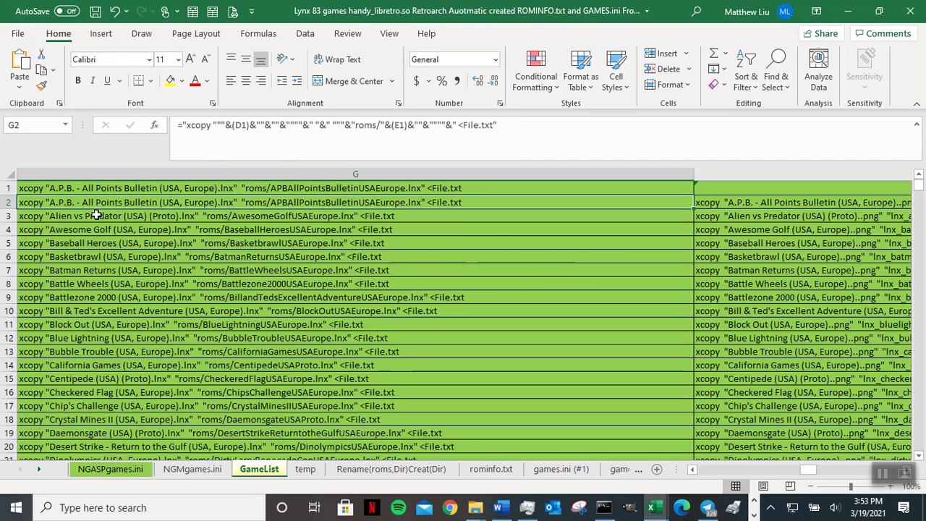
{"action": "left_click", "coordinate": [499, 188]}
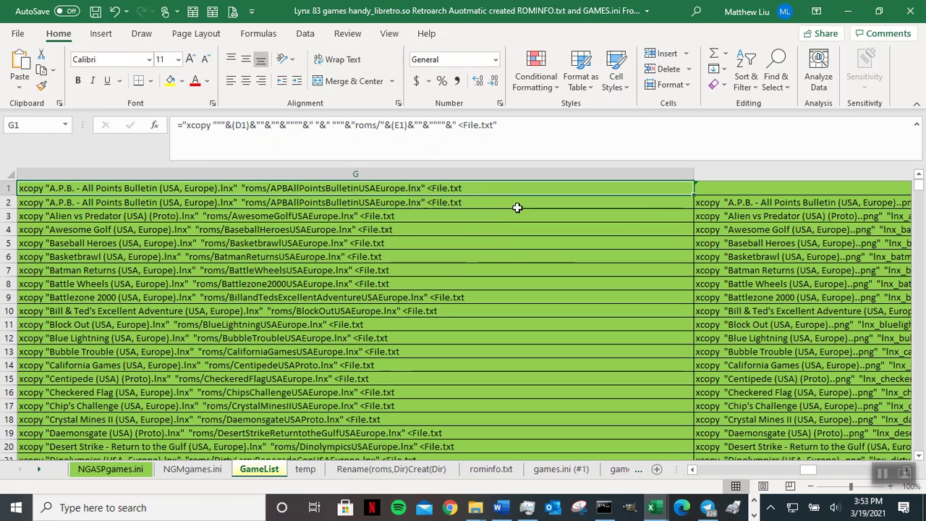
{"action": "double_click", "coordinate": [693, 195]}
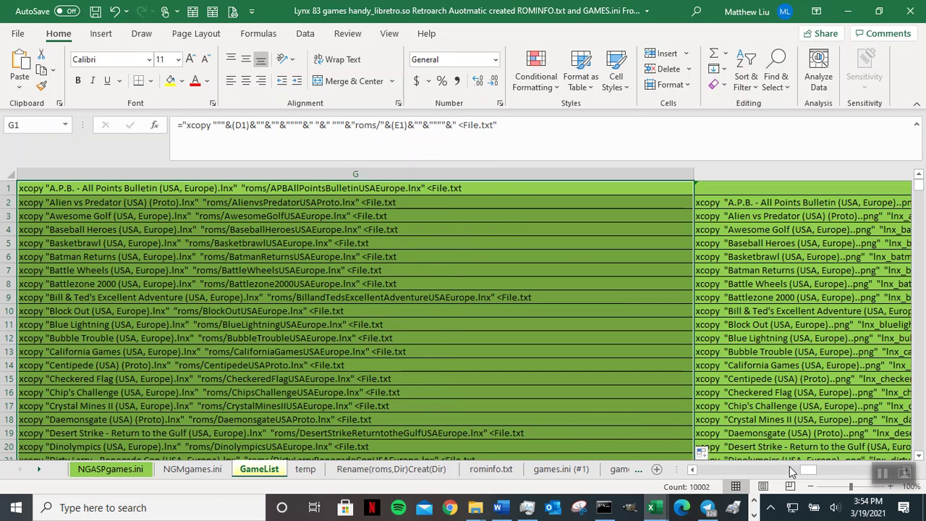
Change the folder name reference in the H2 cover.png xcopy formula to F1.
{"action": "left_click_drag", "start_coordinate": [807, 468], "coordinate": [823, 470]}
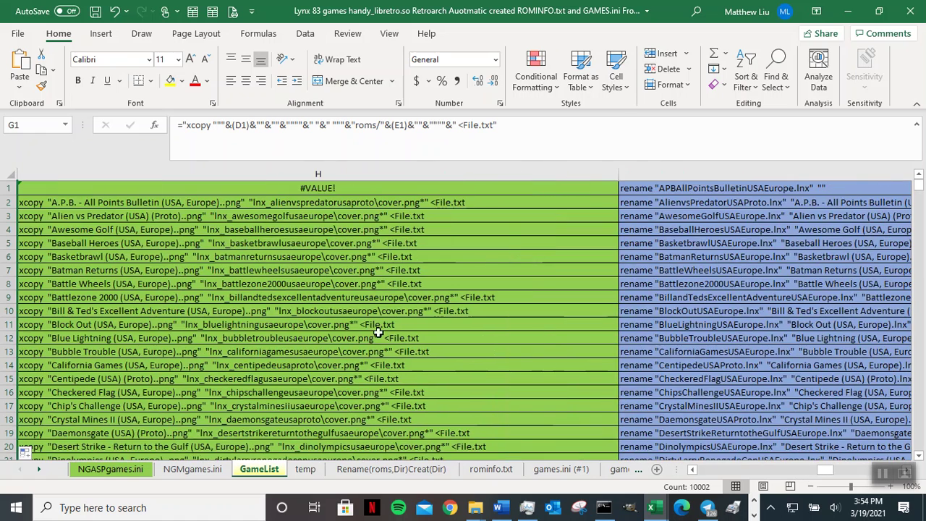
{"action": "left_click", "coordinate": [186, 201]}
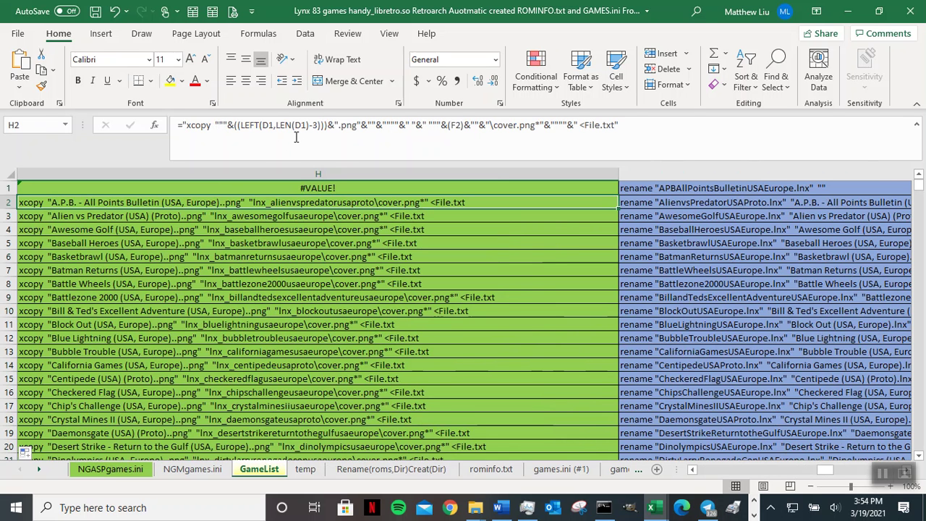
{"action": "left_click", "coordinate": [460, 124]}
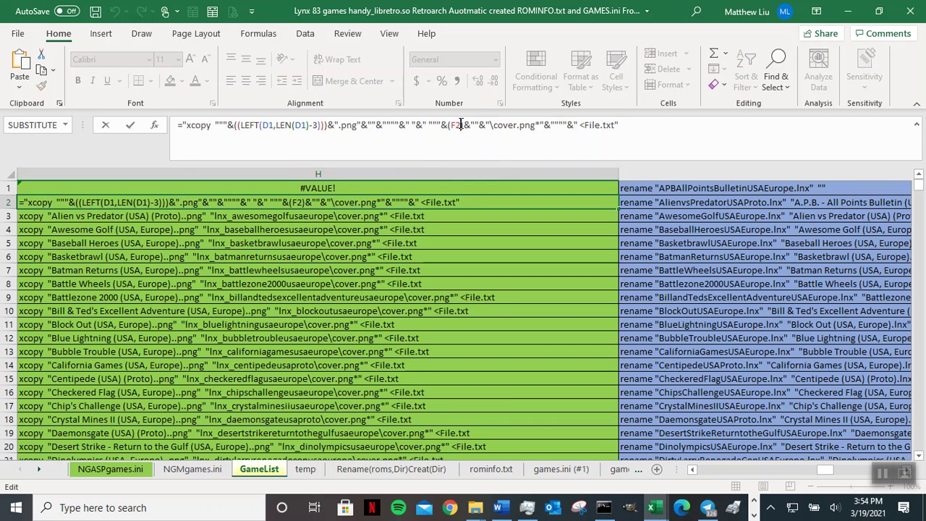
{"action": "key", "text": "BackSpace"}
{"action": "type", "text": "1"}
{"action": "key", "text": "Return"}
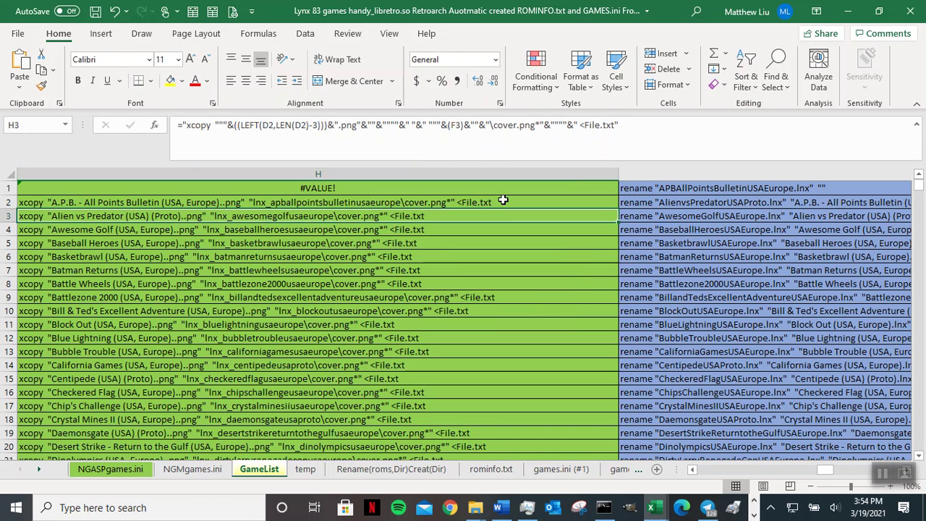
Replace the H1 formula with the cover.png xcopy formula from H2 and fill it down column H.
{"action": "left_click", "coordinate": [503, 201]}
{"action": "left_click_drag", "start_coordinate": [637, 127], "coordinate": [138, 131]}
{"action": "key", "text": "ctrl+c"}
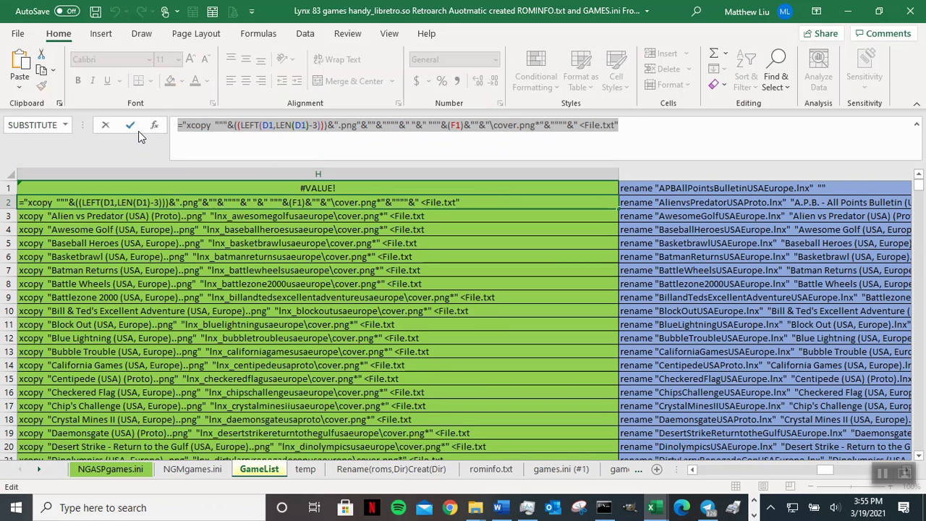
{"action": "key", "text": "Escape"}
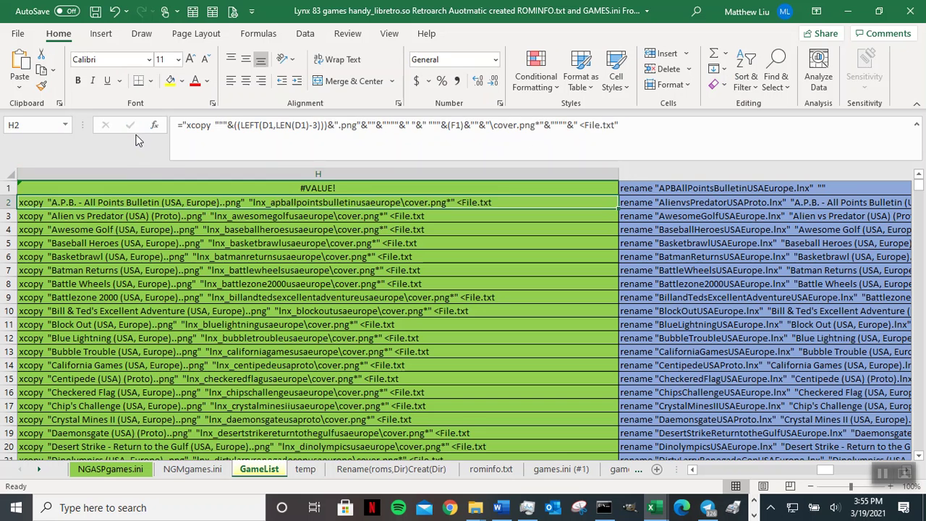
{"action": "left_click", "coordinate": [147, 188]}
{"action": "left_click_drag", "start_coordinate": [664, 124], "coordinate": [142, 129]}
{"action": "key", "text": "ctrl+v"}
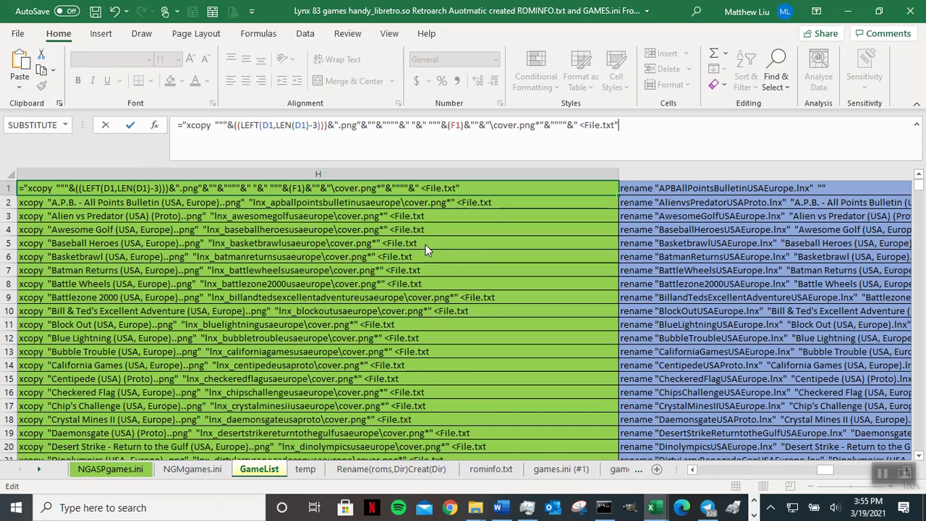
{"action": "key", "text": "Return"}
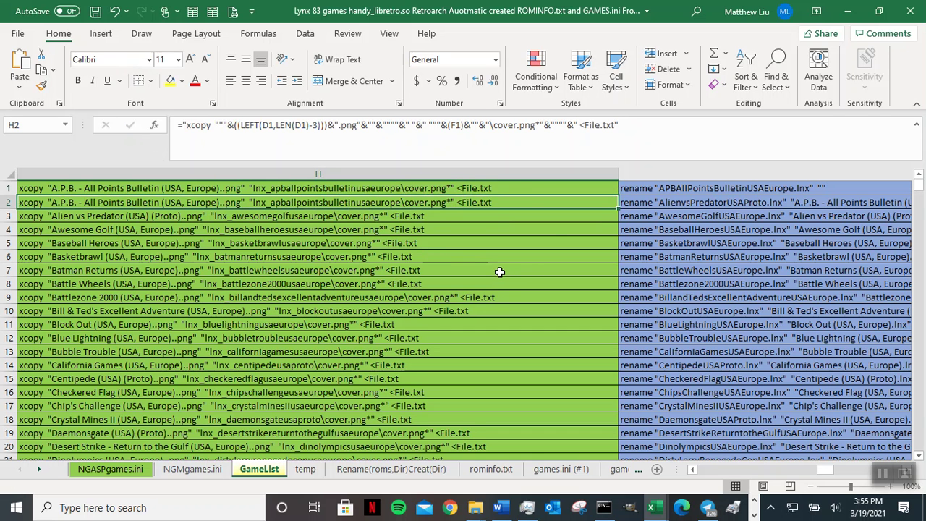
{"action": "left_click", "coordinate": [524, 186]}
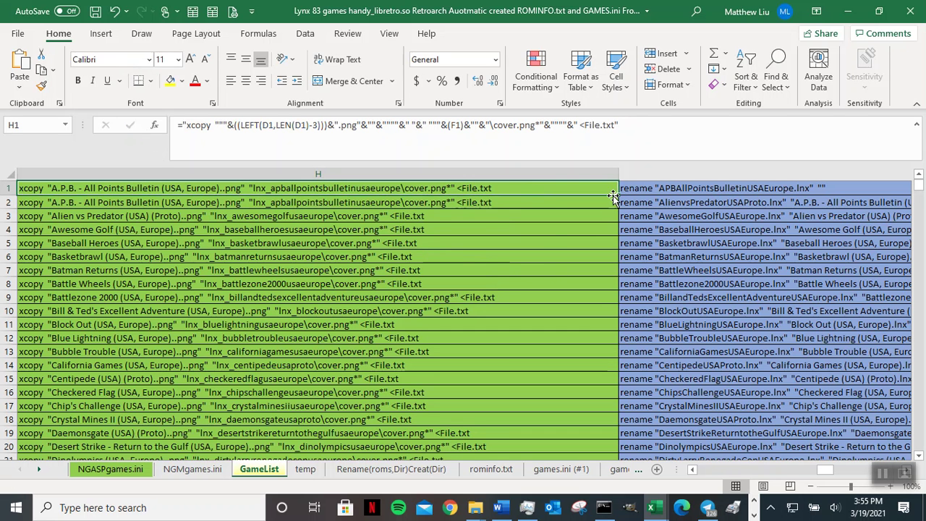
{"action": "double_click", "coordinate": [618, 194]}
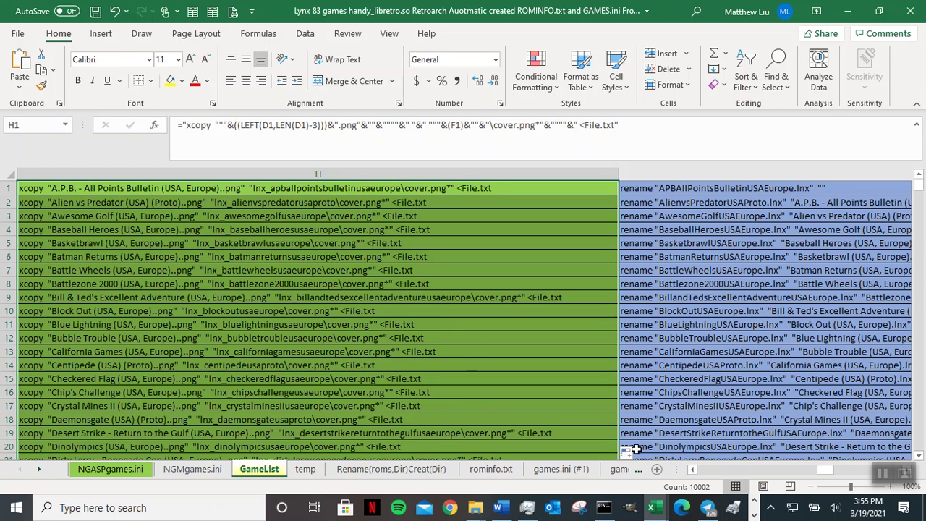
Copy the ROM xcopy commands in G1:G83.
{"action": "left_click", "coordinate": [692, 471]}
{"action": "left_click", "coordinate": [693, 471]}
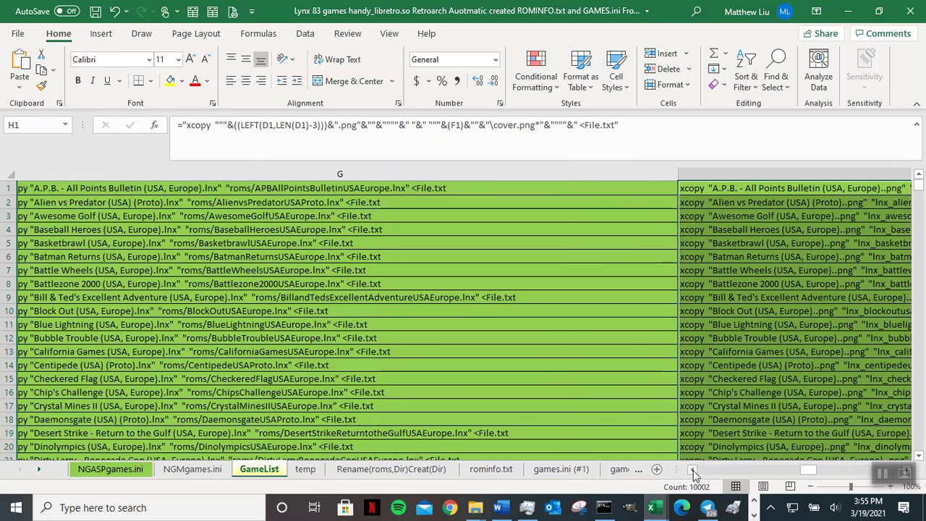
{"action": "left_click", "coordinate": [692, 470]}
{"action": "left_click", "coordinate": [693, 470]}
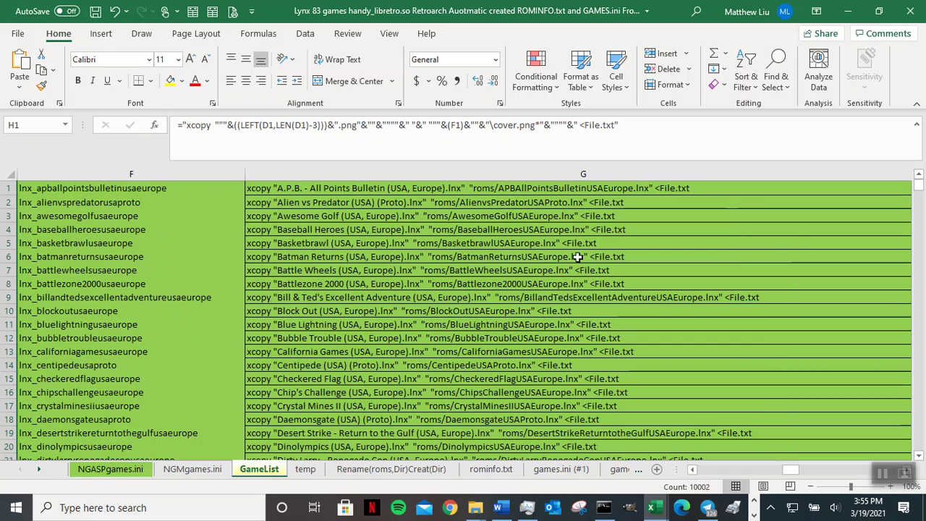
{"action": "left_click_drag", "start_coordinate": [497, 189], "coordinate": [495, 286]}
{"action": "right_click", "coordinate": [446, 233]}
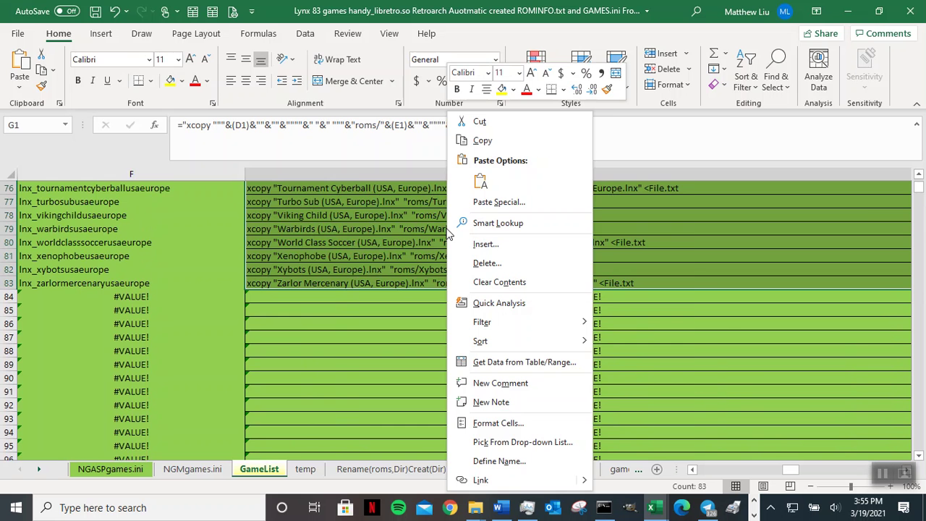
{"action": "left_click", "coordinate": [486, 142]}
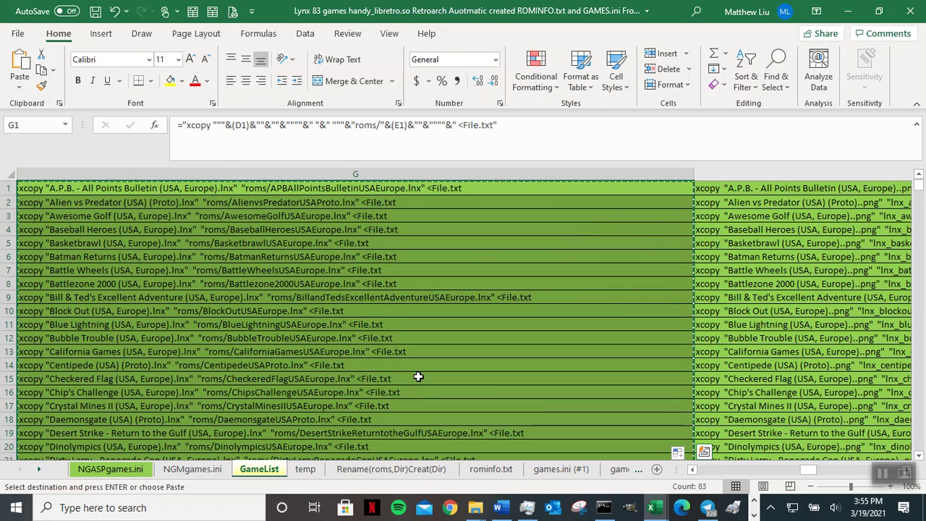
Minimize the windows covering File Explorer, narrow the English folder window and bring the roms\lynx folder window to the front.
{"action": "left_click", "coordinate": [602, 512]}
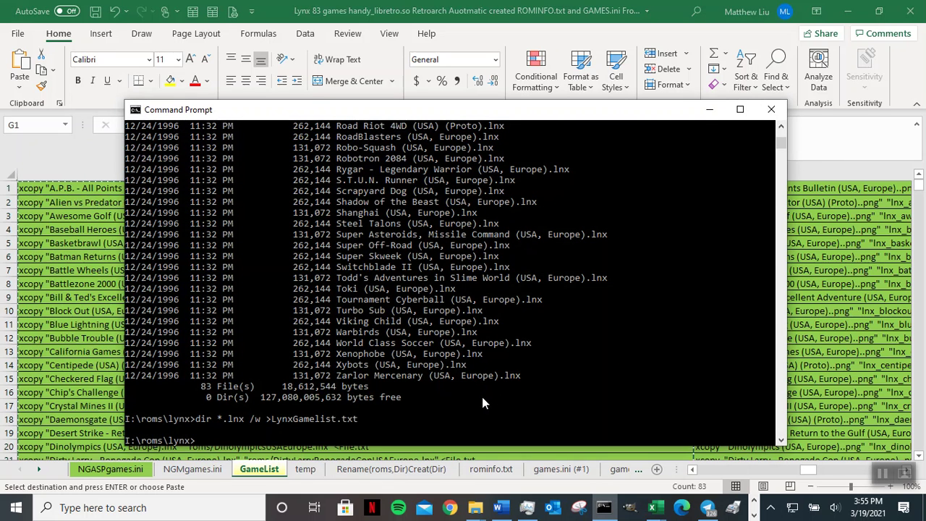
{"action": "left_click", "coordinate": [709, 109]}
{"action": "left_click", "coordinate": [846, 12]}
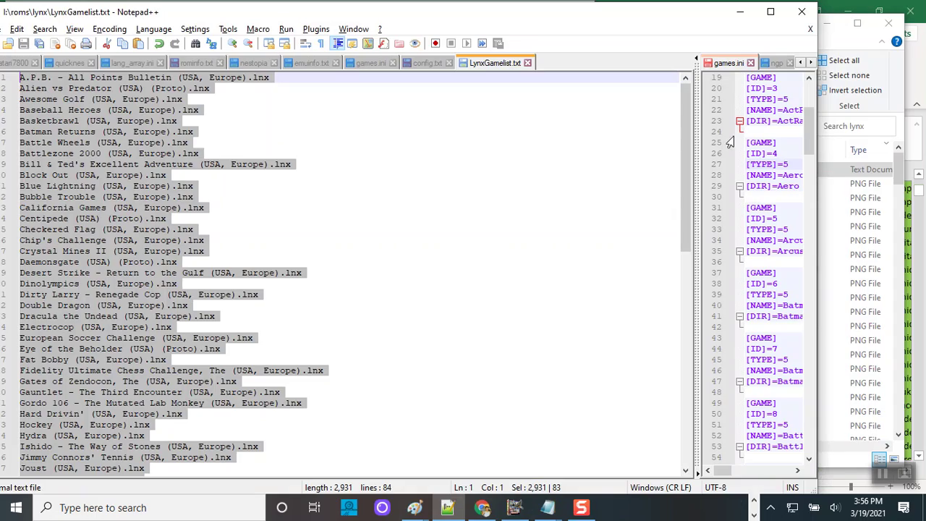
{"action": "left_click", "coordinate": [739, 18]}
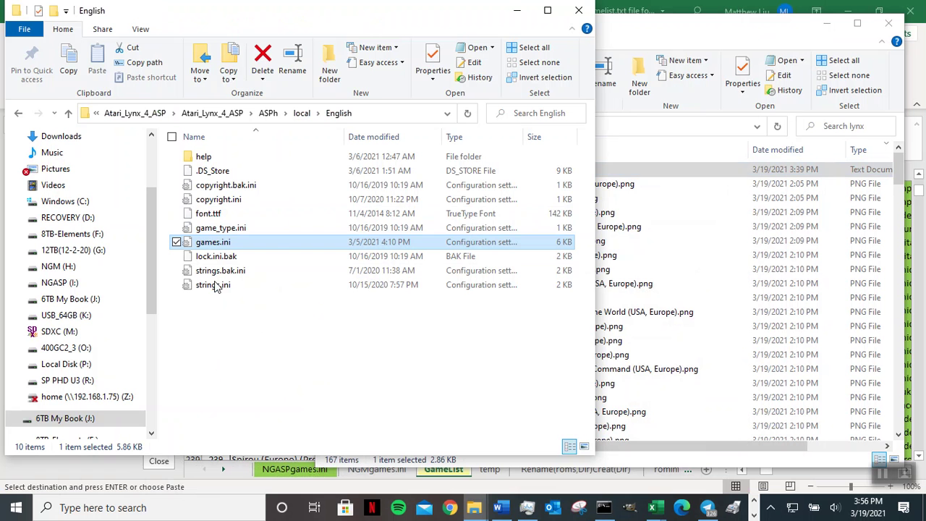
{"action": "left_click_drag", "start_coordinate": [594, 155], "coordinate": [371, 155]}
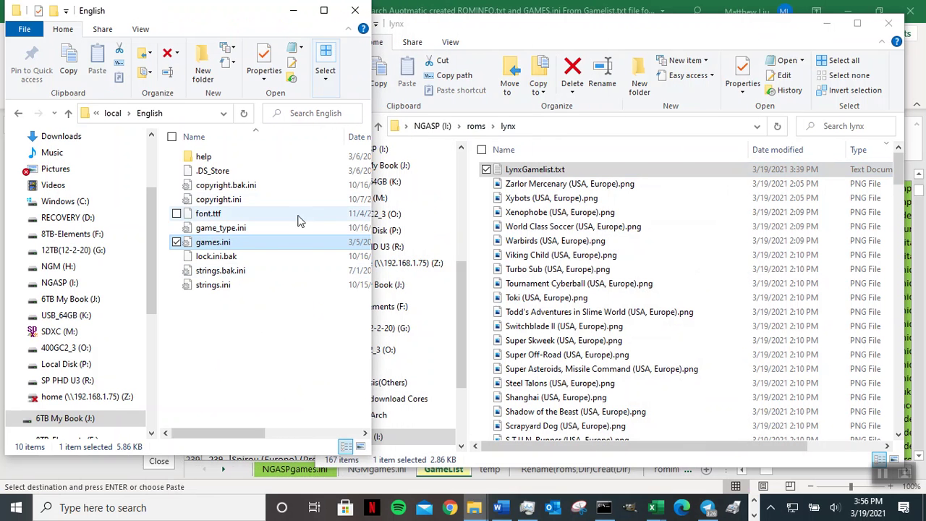
{"action": "left_click", "coordinate": [648, 42]}
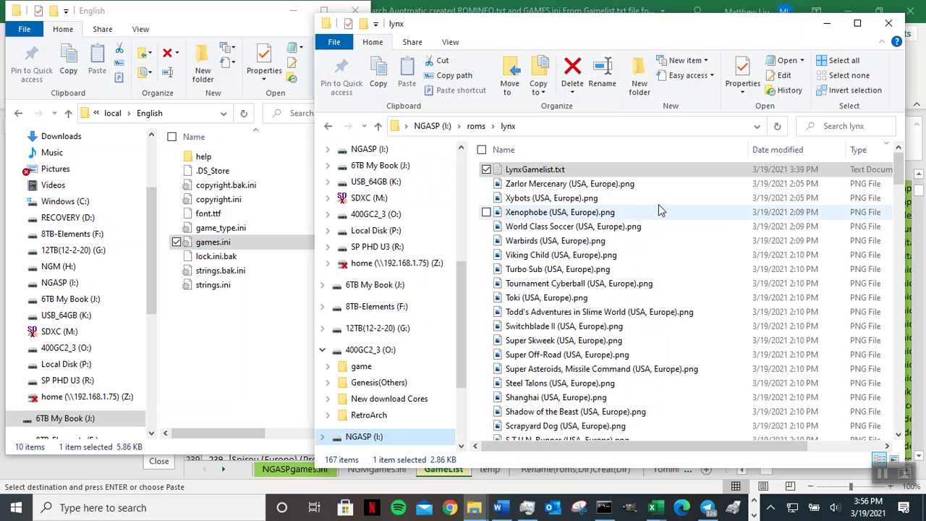
Create a new text document in the lynx folder and enter RenameRomstoShorterName as its base name.
{"action": "right_click", "coordinate": [696, 217]}
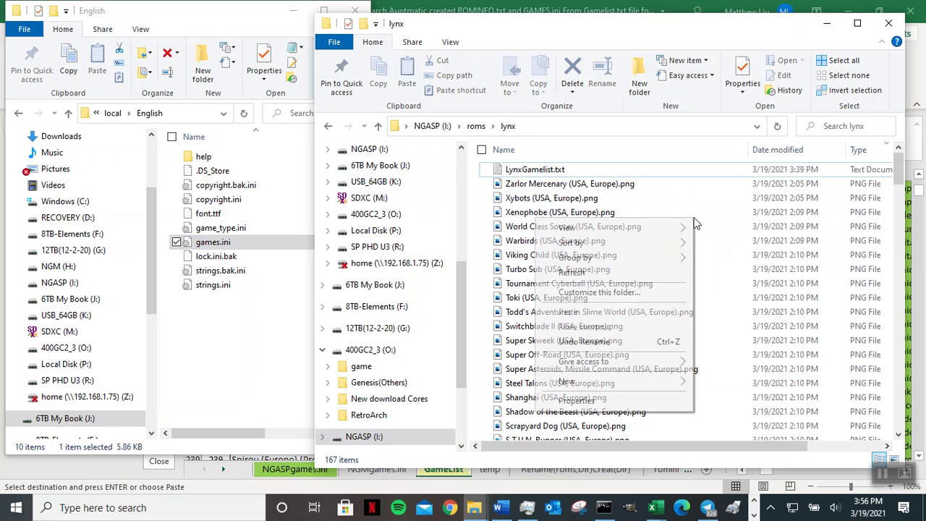
{"action": "mouse_move", "coordinate": [635, 383]}
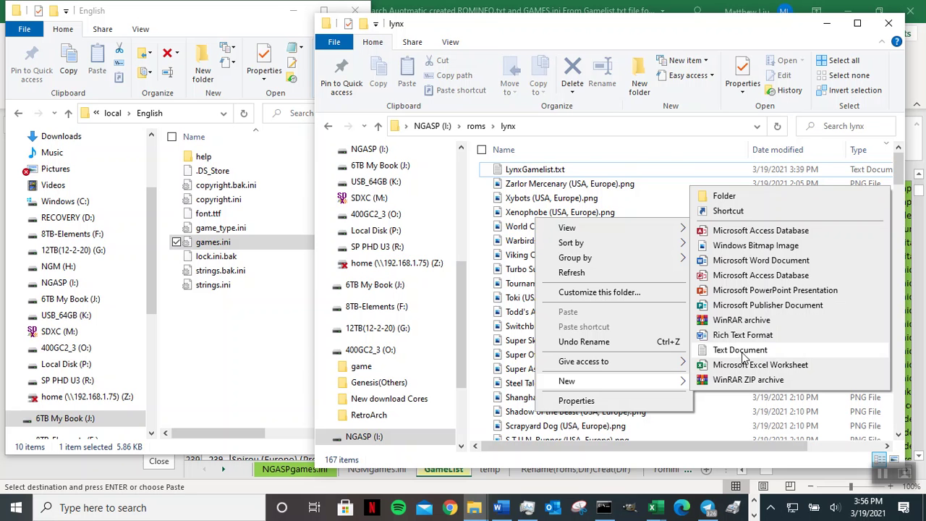
{"action": "left_click", "coordinate": [740, 350]}
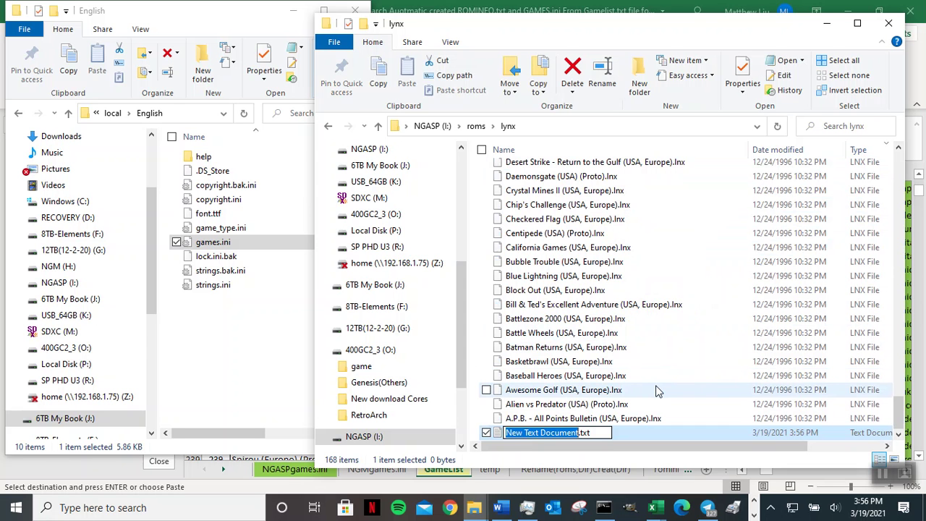
{"action": "type", "text": "Rename"}
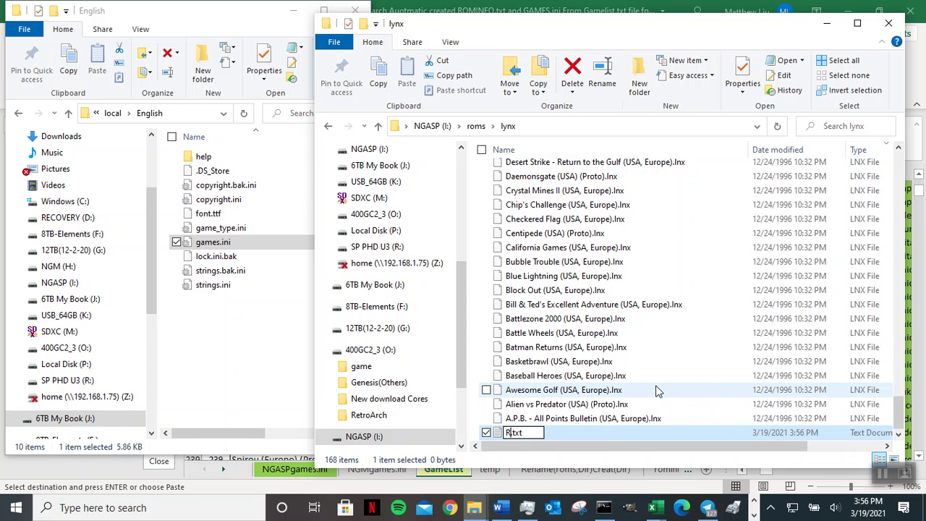
{"action": "type", "text": "RomstoShorterName"}
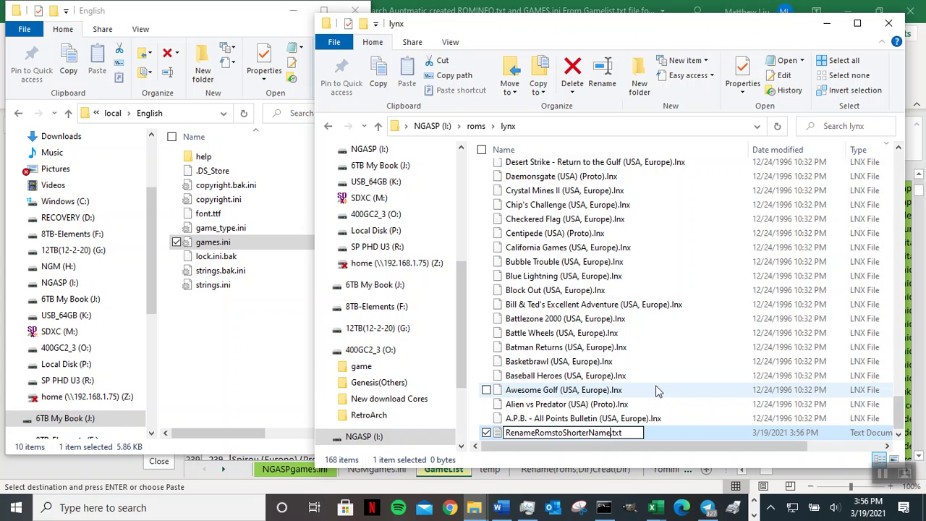
Finish naming the new text document as RenameLynx83RomstoShorterName.bat and accept the extension change.
{"action": "key", "text": "Right"}
{"action": "key", "text": "Right"}
{"action": "key", "text": "BackSpace"}
{"action": "key", "text": "BackSpace"}
{"action": "key", "text": "BackSpace"}
{"action": "type", "text": "bat"}
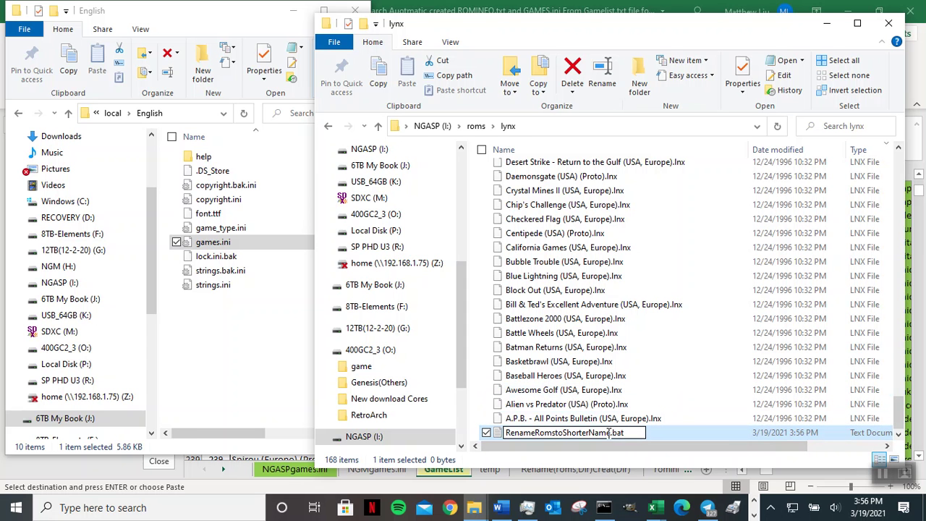
{"action": "left_click", "coordinate": [538, 432]}
{"action": "type", "text": "Lynx"}
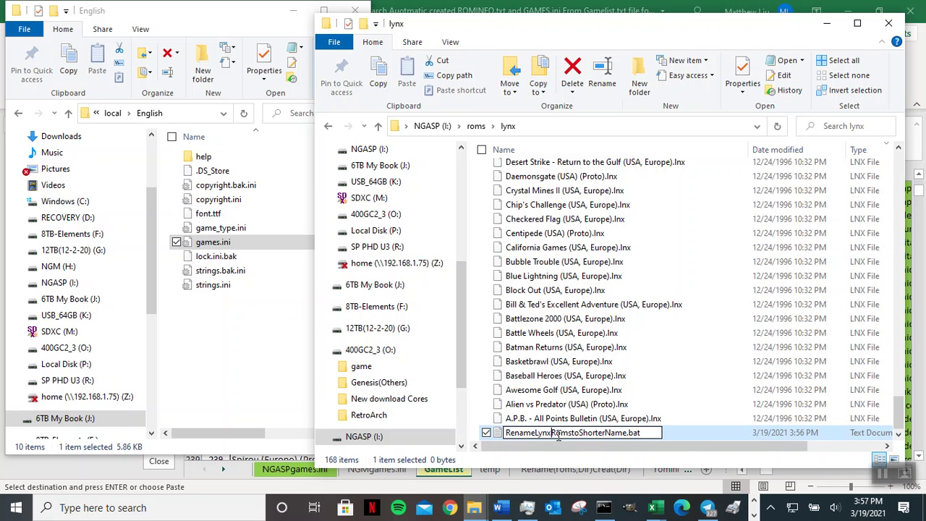
{"action": "type", "text": "83"}
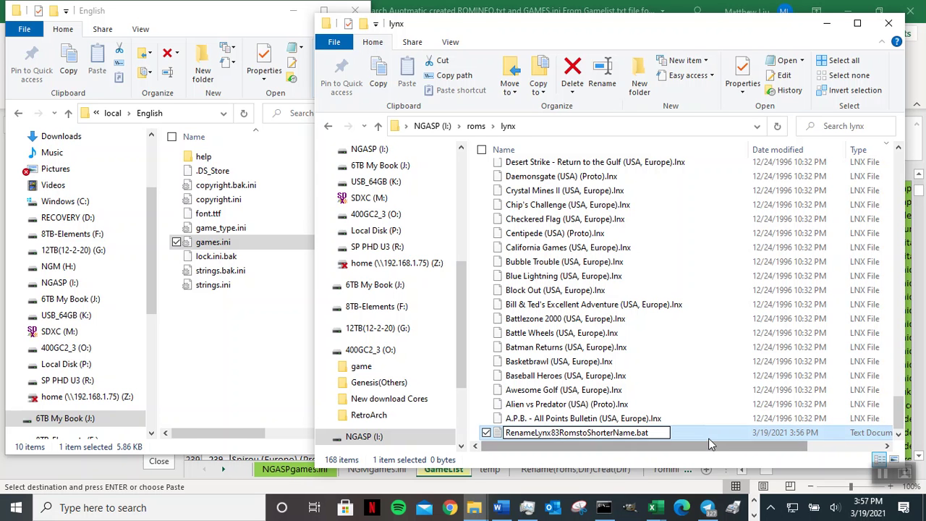
{"action": "key", "text": "Return"}
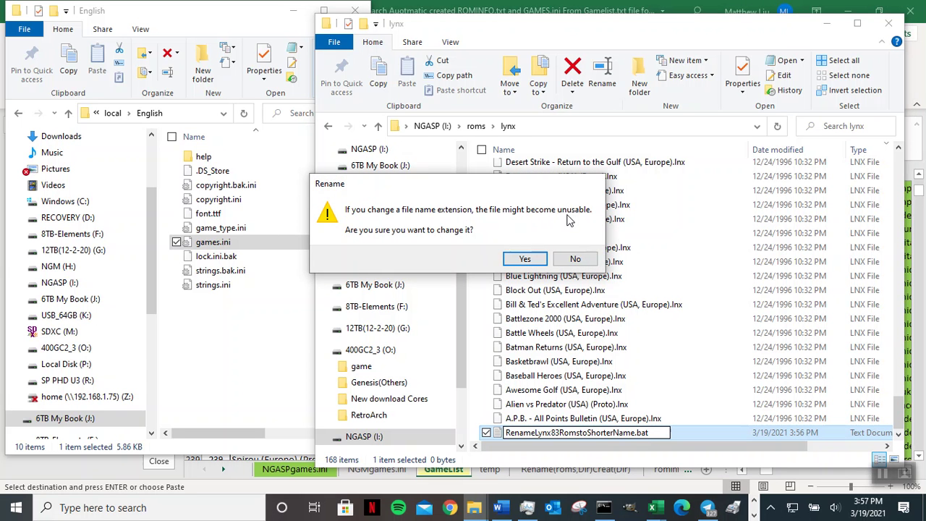
{"action": "left_click", "coordinate": [522, 260]}
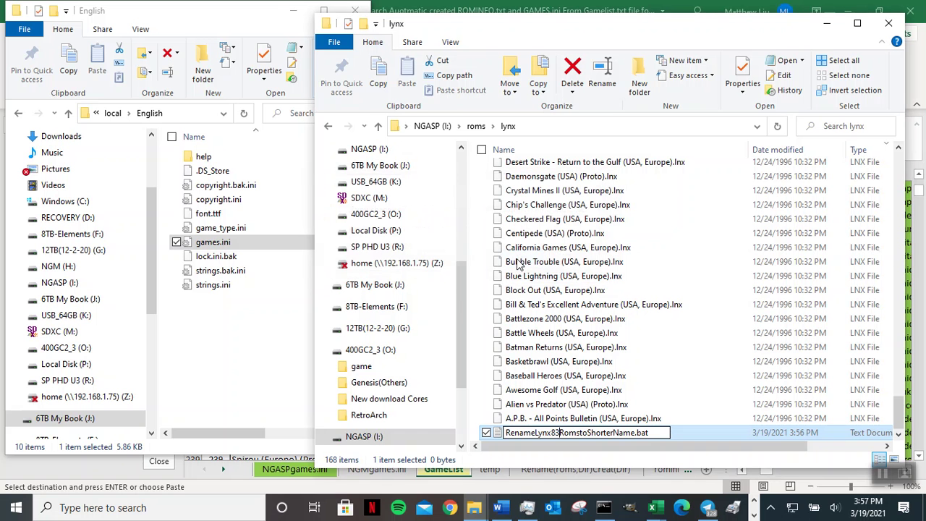
Open the empty RenameLynx83RomstoShorterName.bat for editing and paste the copied ROM xcopy commands into it.
{"action": "double_click", "coordinate": [662, 434]}
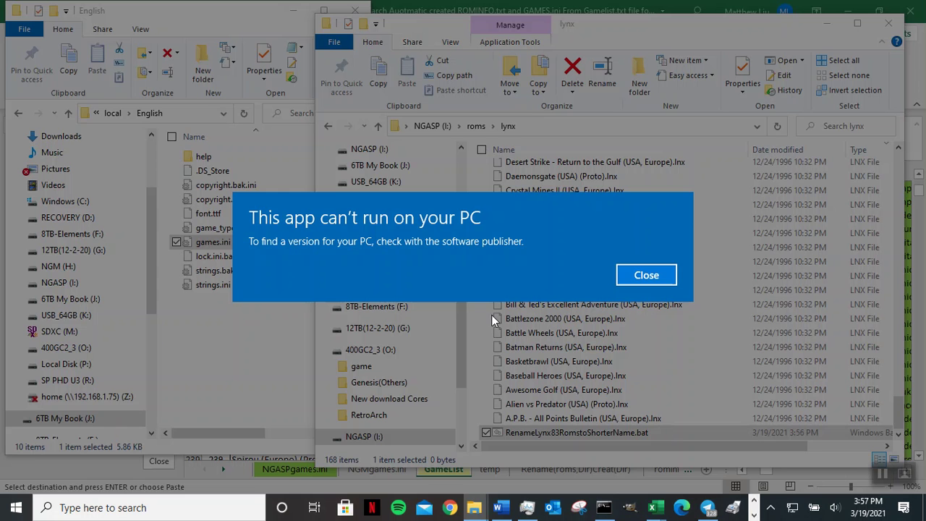
{"action": "left_click", "coordinate": [657, 275]}
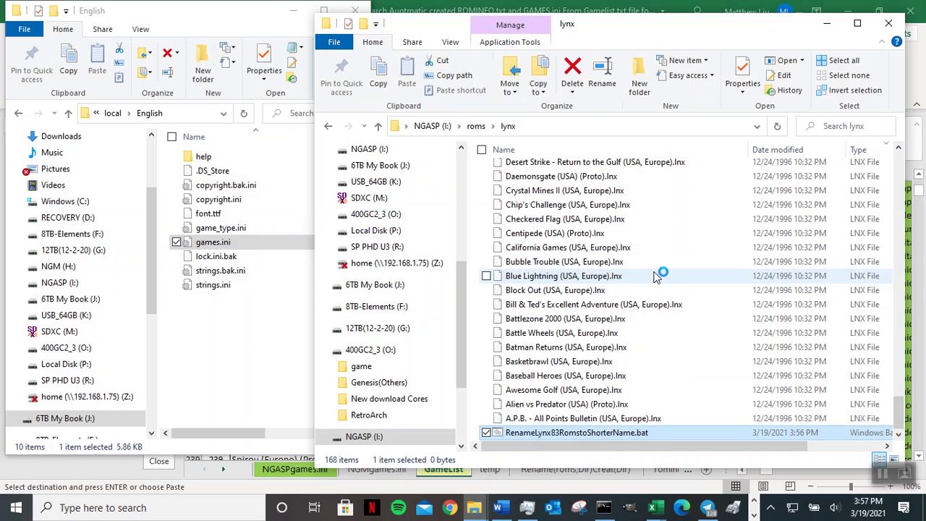
{"action": "right_click", "coordinate": [666, 432]}
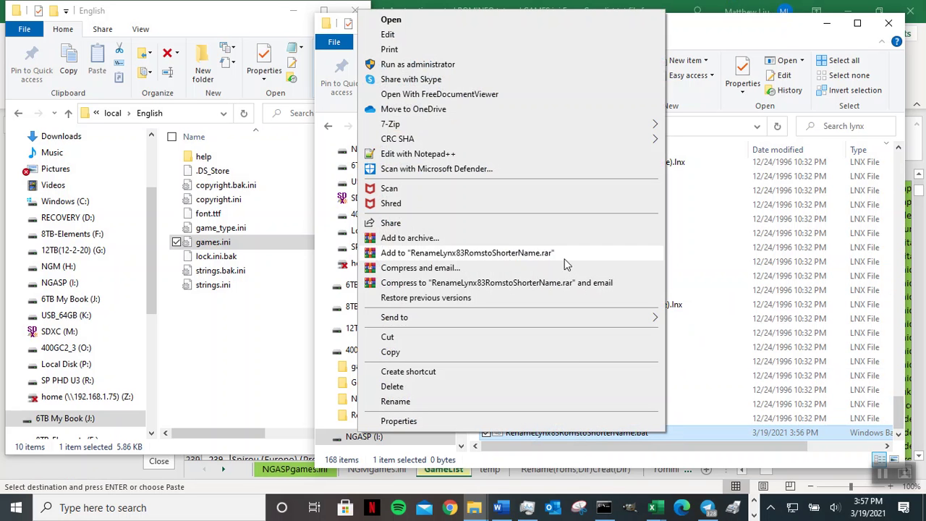
{"action": "left_click", "coordinate": [421, 36]}
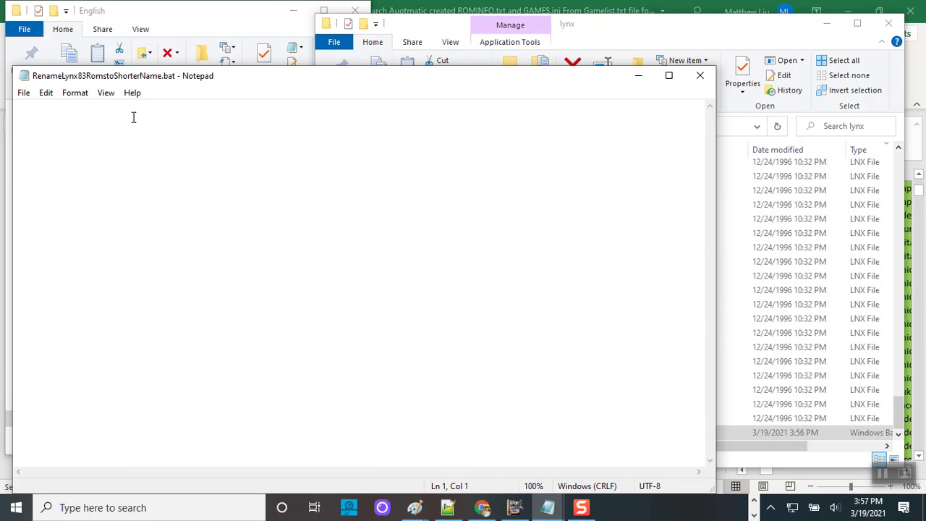
{"action": "key", "text": "ctrl+v"}
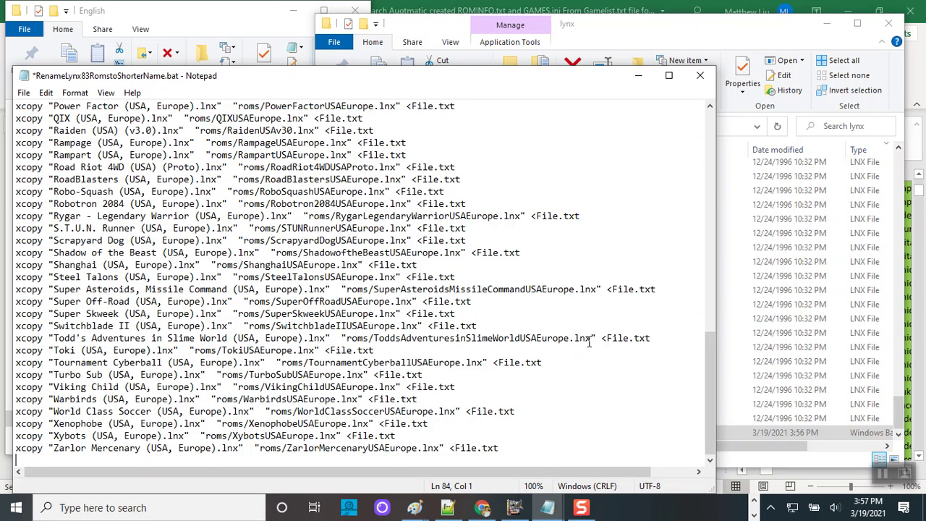
Insert a Pause line after the Baseball Heroes command, then save and close the batch file.
{"action": "left_click_drag", "start_coordinate": [709, 407], "coordinate": [707, 162]}
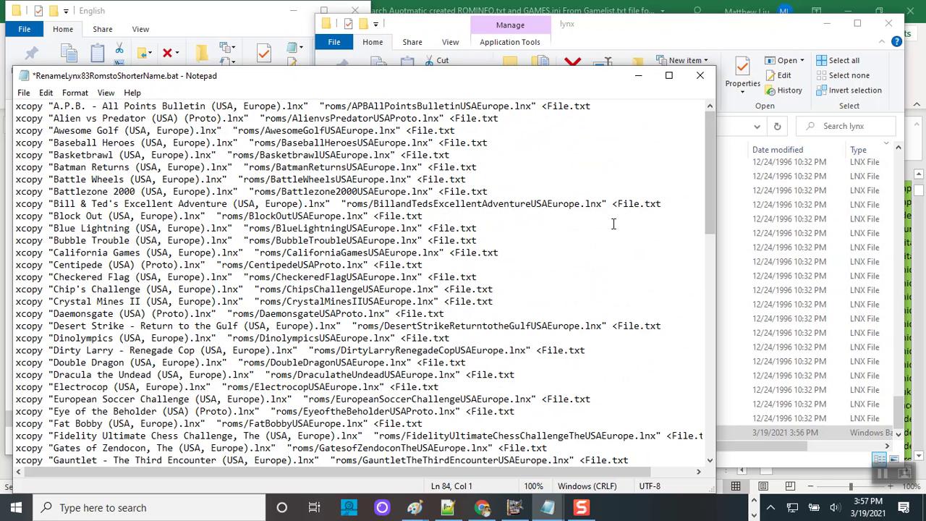
{"action": "left_click", "coordinate": [507, 140]}
{"action": "key", "text": "Return"}
{"action": "type", "text": "Pa"}
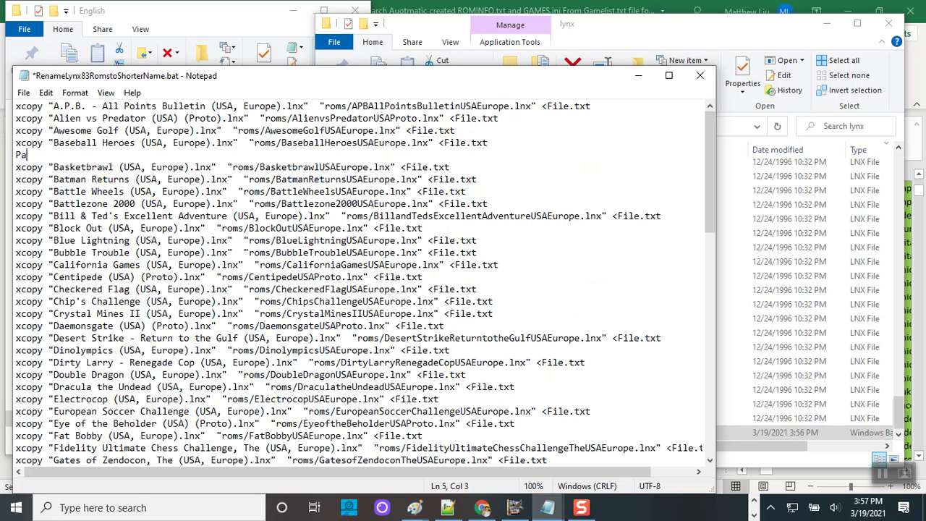
{"action": "type", "text": "use"}
{"action": "left_click", "coordinate": [21, 100]}
{"action": "left_click", "coordinate": [31, 150]}
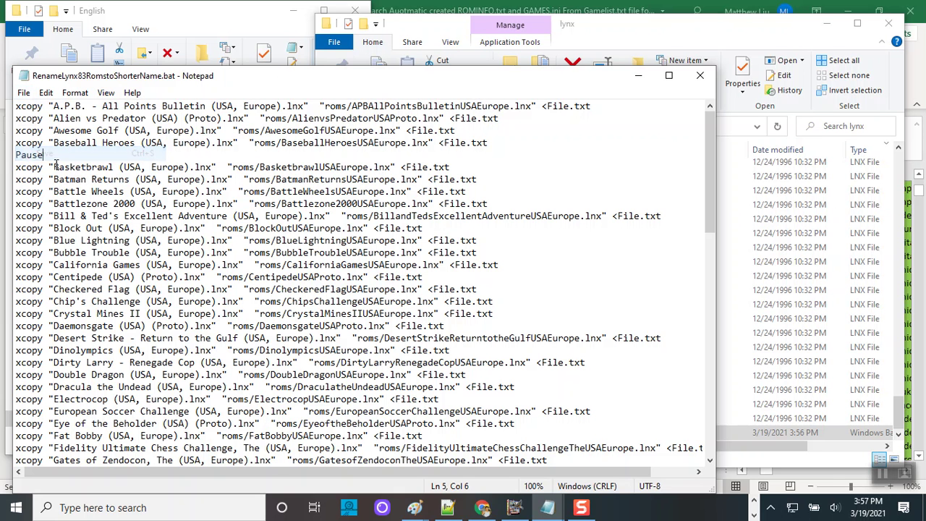
{"action": "left_click", "coordinate": [700, 75]}
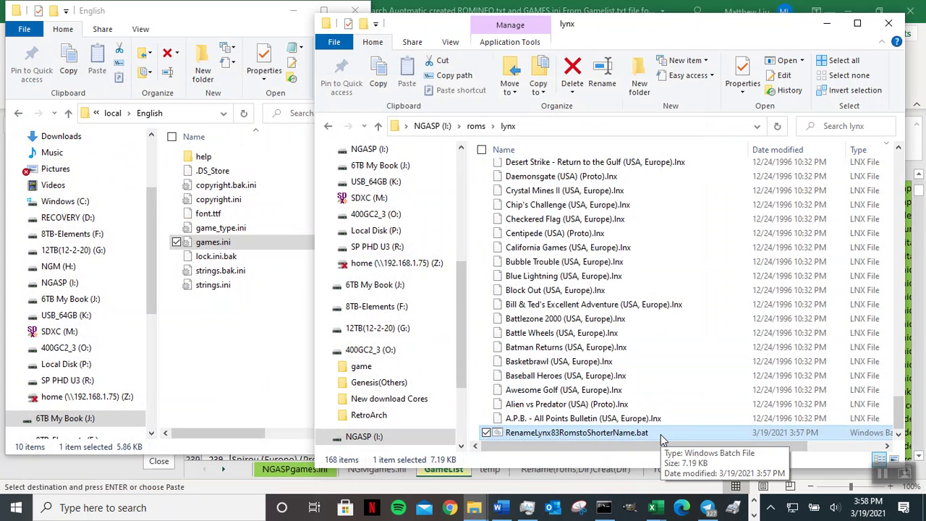
Create a new text document named File.txt in the lynx folder.
{"action": "right_click", "coordinate": [721, 410]}
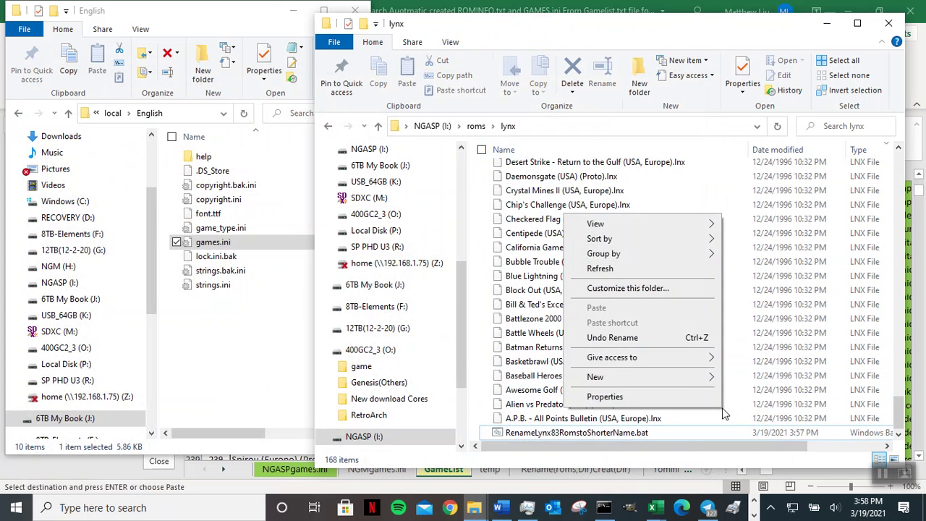
{"action": "mouse_move", "coordinate": [682, 377]}
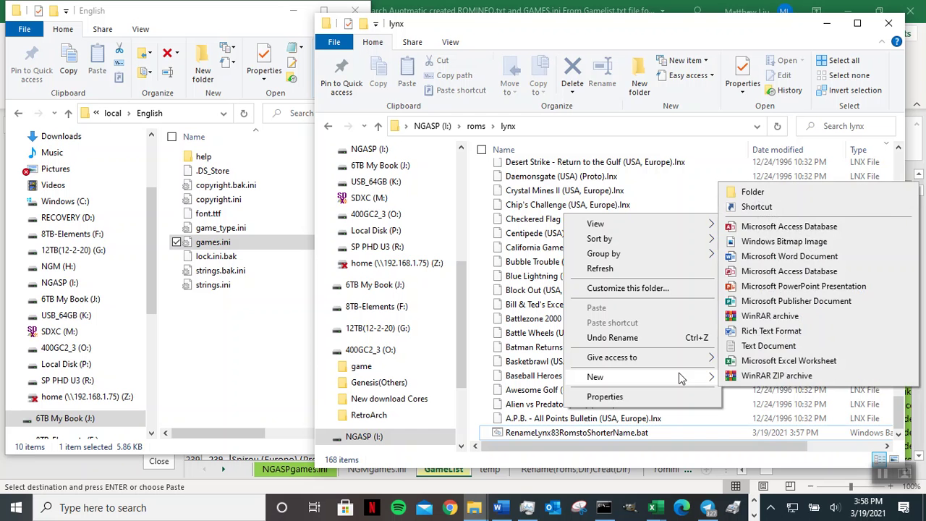
{"action": "left_click", "coordinate": [743, 350]}
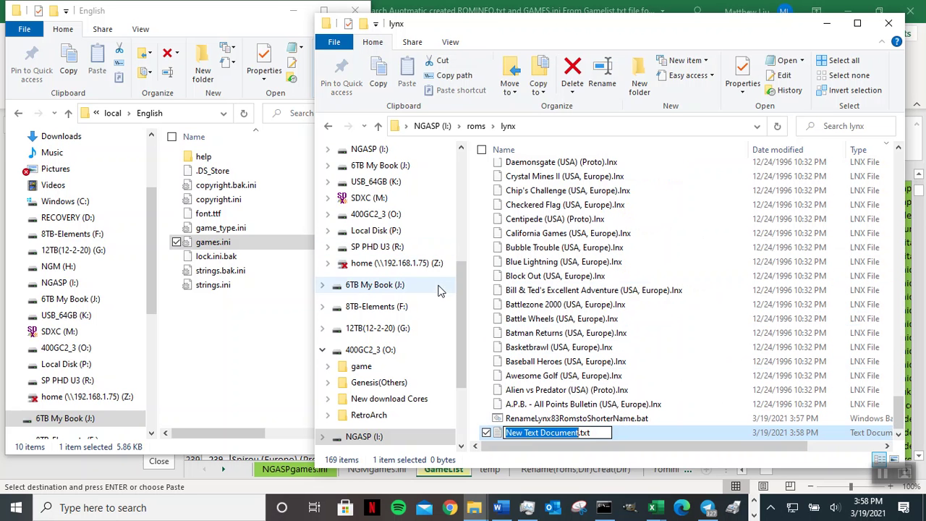
{"action": "type", "text": "File"}
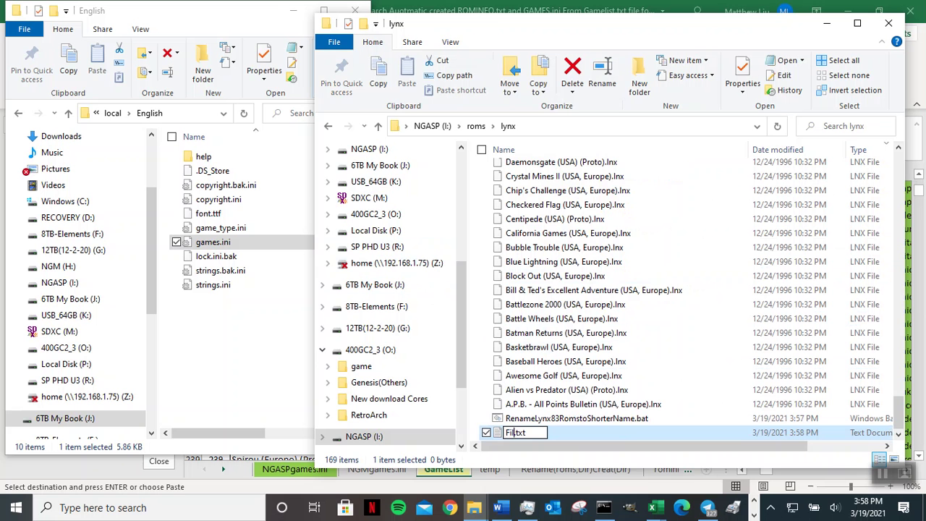
{"action": "key", "text": "Return"}
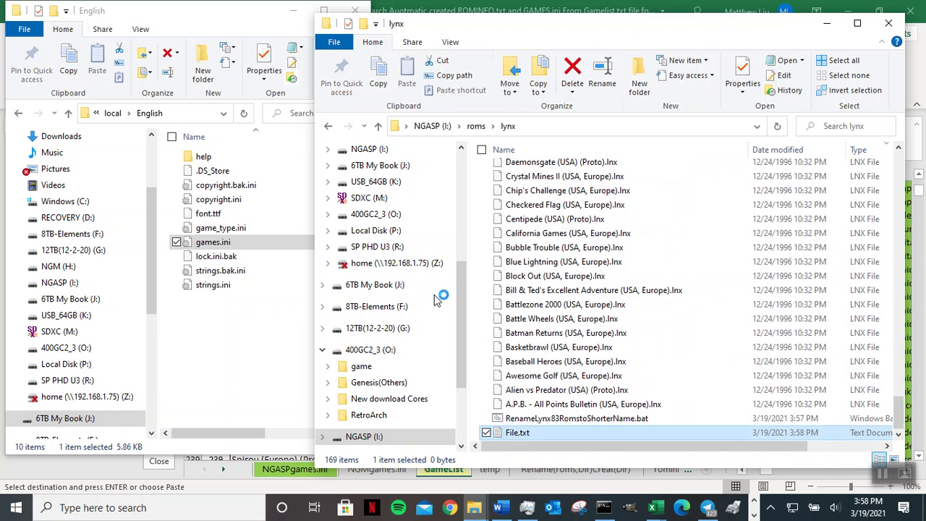
Enter F followed by a line break in File.txt, then save and close it.
{"action": "key", "text": "Return"}
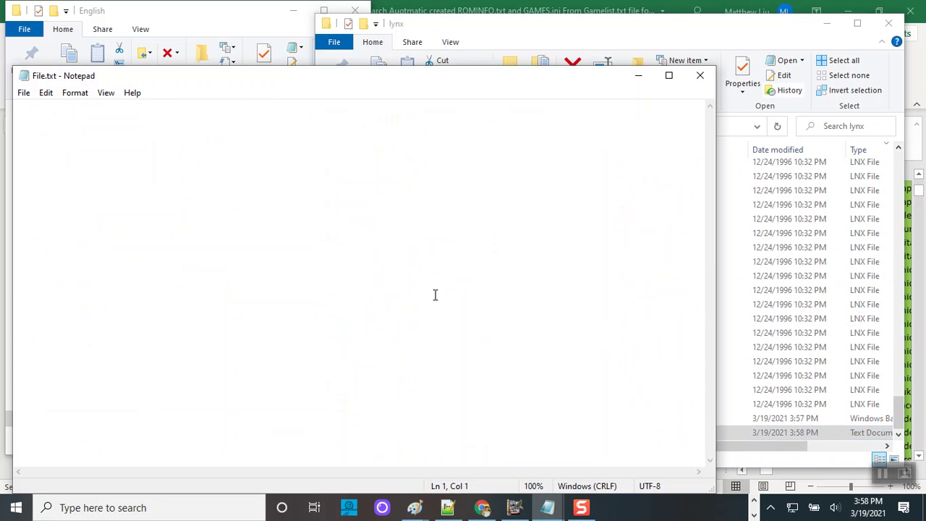
{"action": "type", "text": "F"}
{"action": "key", "text": "Return"}
{"action": "left_click", "coordinate": [22, 95]}
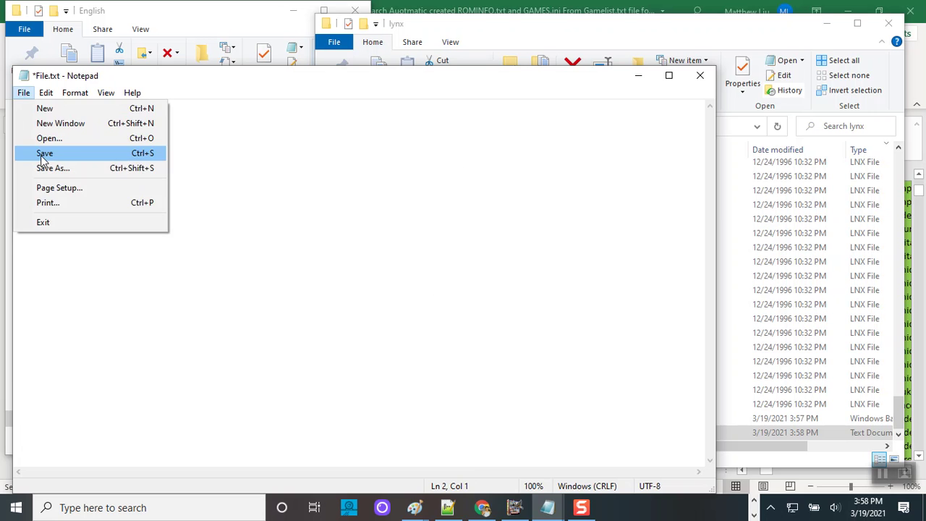
{"action": "left_click", "coordinate": [44, 154]}
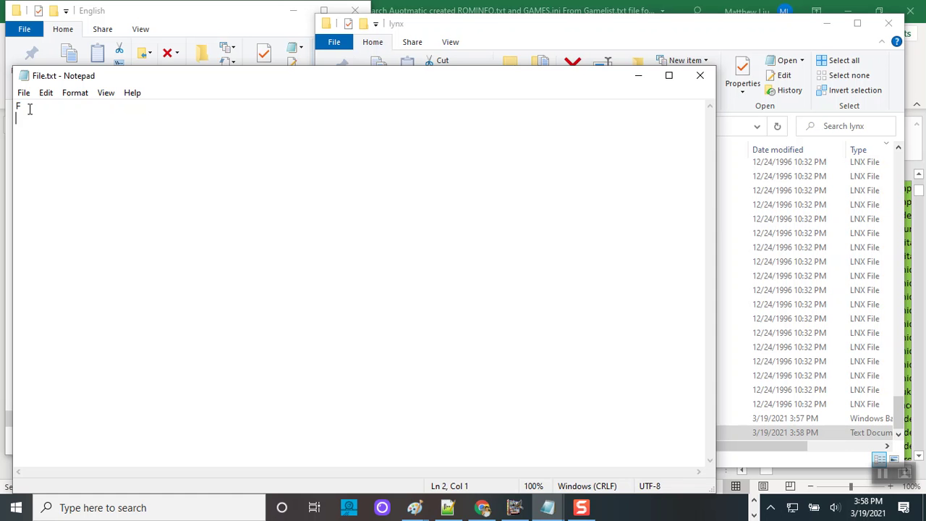
{"action": "left_click", "coordinate": [700, 75]}
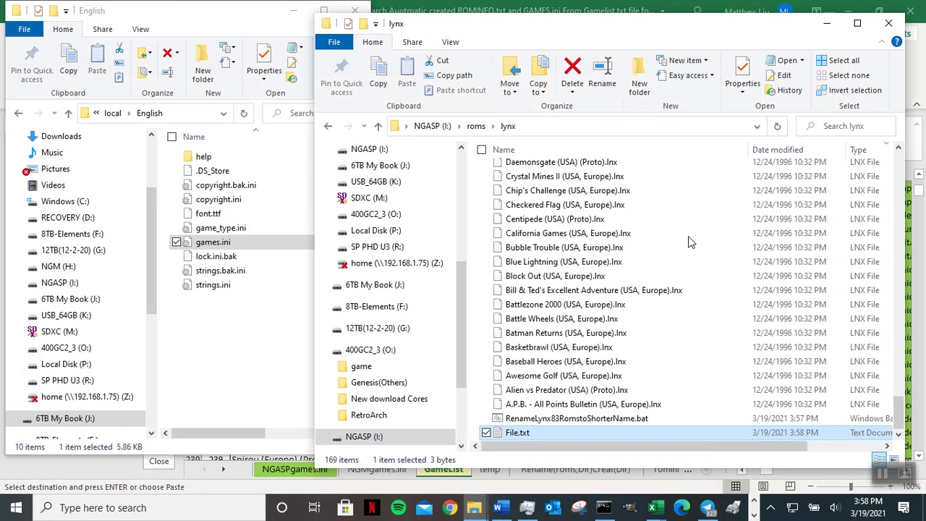
Run RenameLynx83RomstoShorterName.bat past its pause to completion, and open the roms subfolder after sorting the lynx folder by name.
{"action": "double_click", "coordinate": [640, 420]}
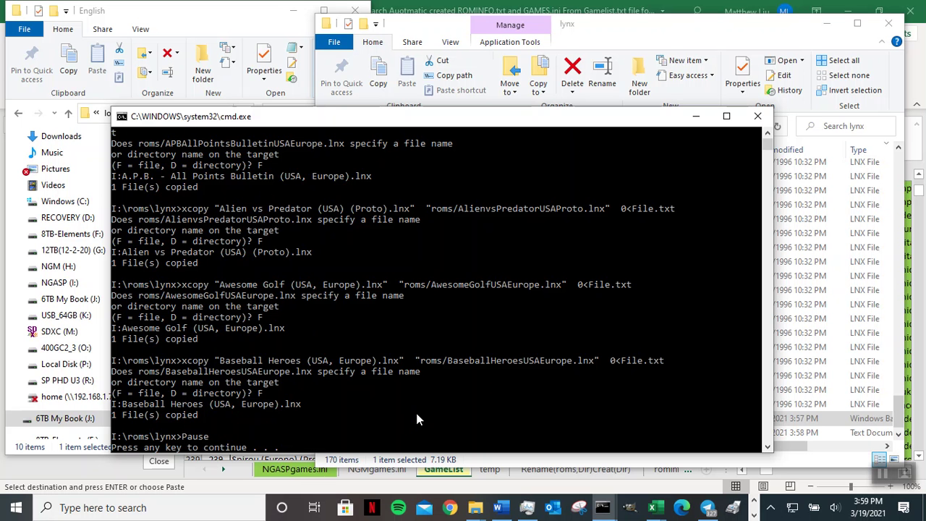
{"action": "key", "text": "Return"}
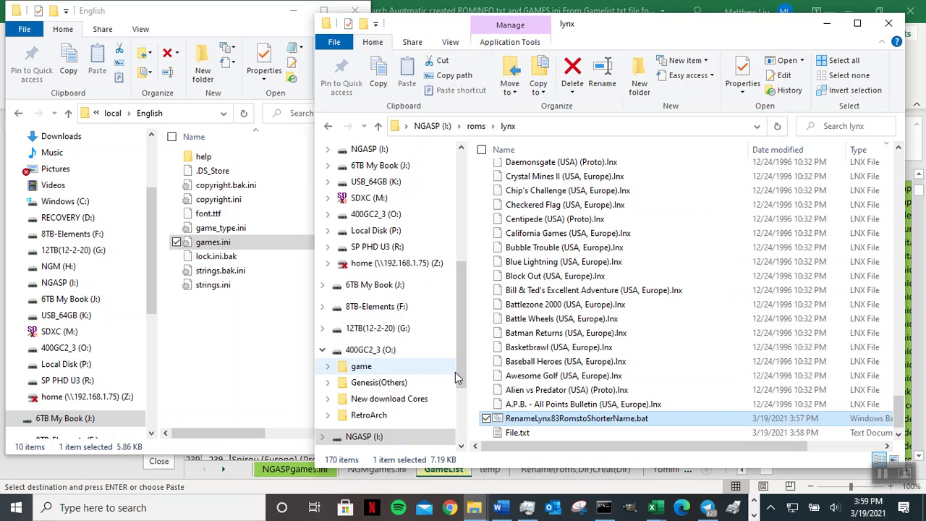
{"action": "left_click_drag", "start_coordinate": [899, 423], "coordinate": [899, 160]}
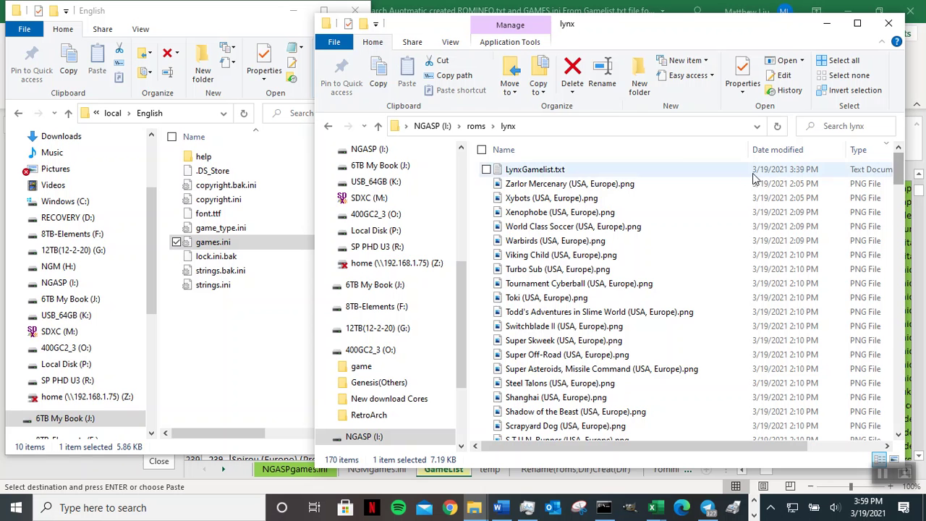
{"action": "left_click", "coordinate": [675, 150]}
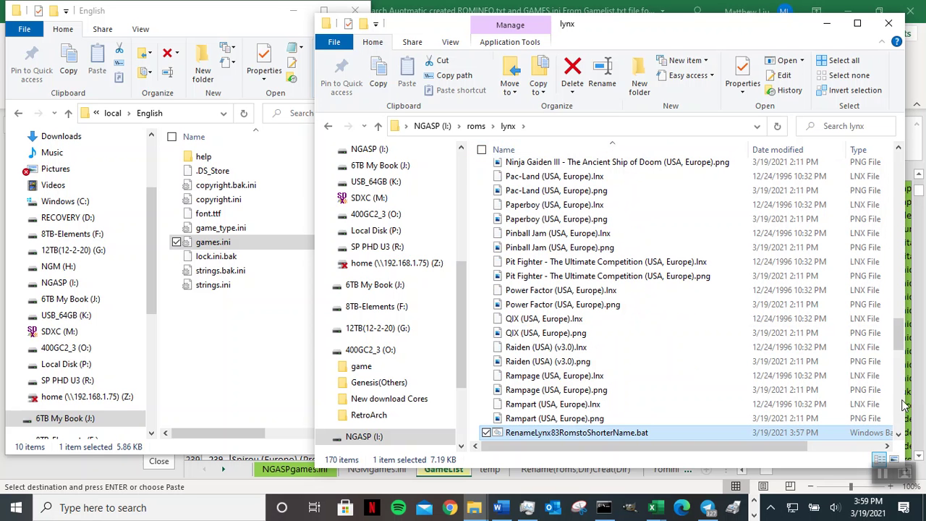
{"action": "left_click_drag", "start_coordinate": [900, 342], "coordinate": [901, 177]}
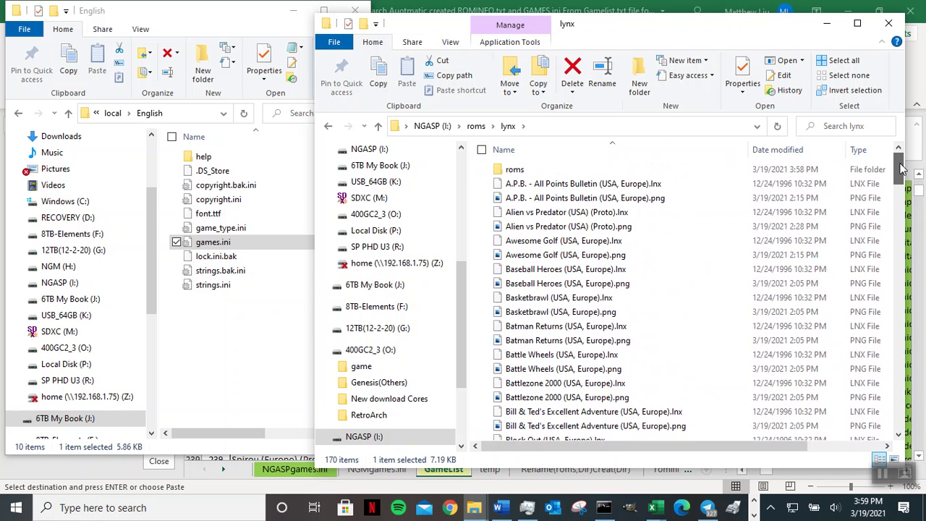
{"action": "double_click", "coordinate": [515, 170]}
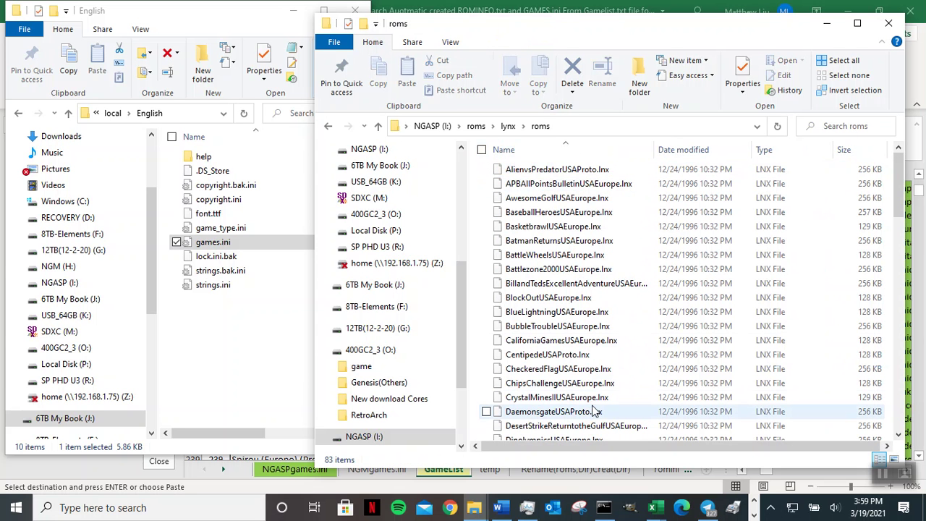
Copy all the short-named .lnx files in the roms subfolder and return to the lynx folder.
{"action": "key", "text": "ctrl+a"}
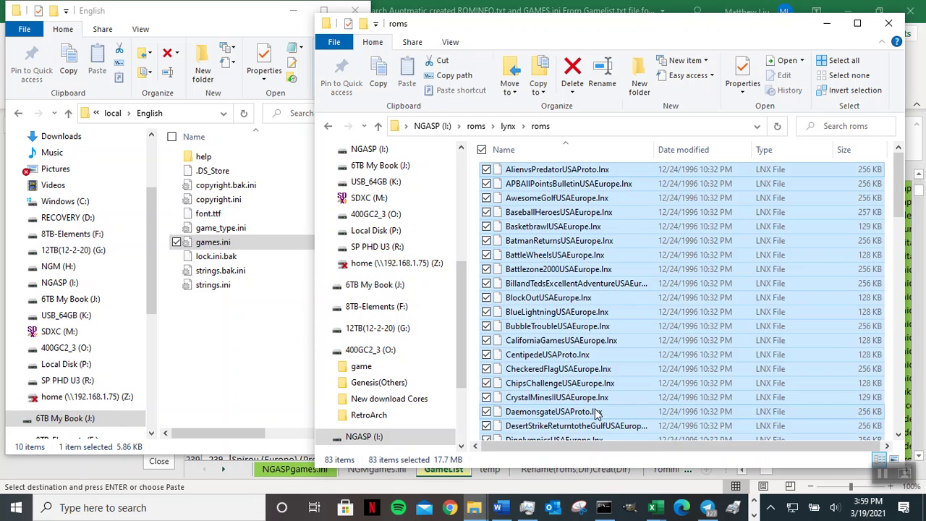
{"action": "left_click", "coordinate": [381, 78]}
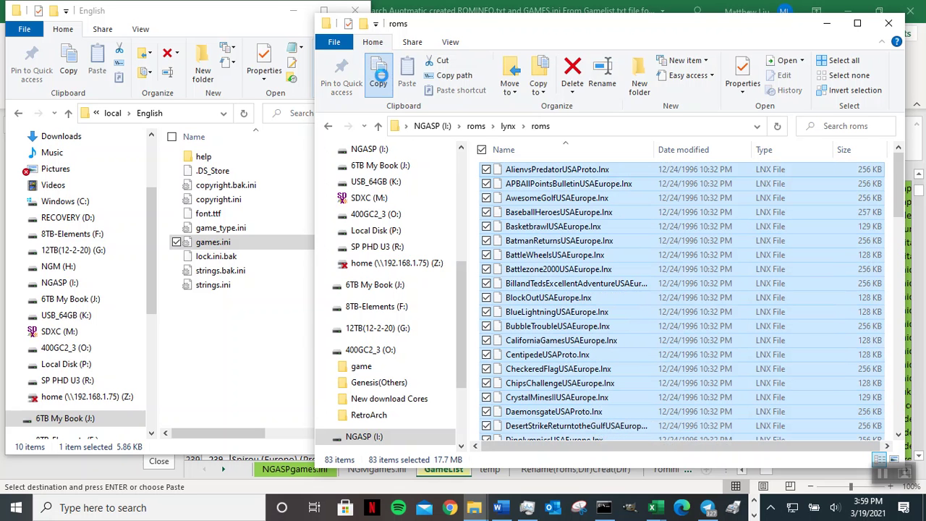
{"action": "left_click", "coordinate": [378, 127]}
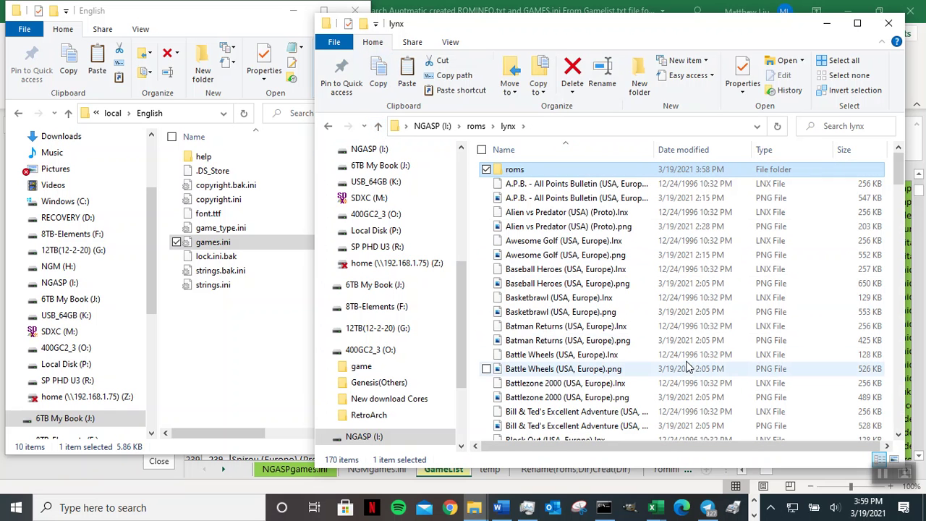
Create a new folder named Lynx 83 OrginalGameName in the lynx folder.
{"action": "right_click", "coordinate": [820, 224]}
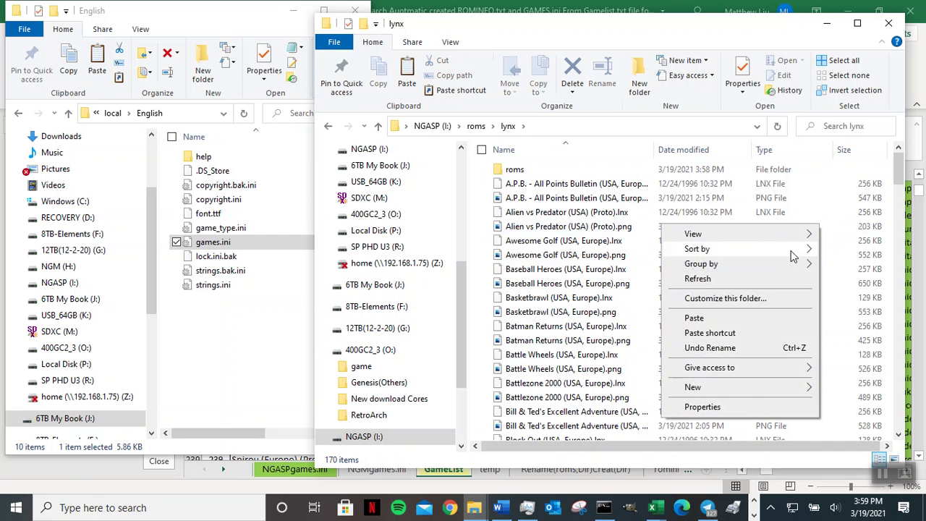
{"action": "mouse_move", "coordinate": [749, 390]}
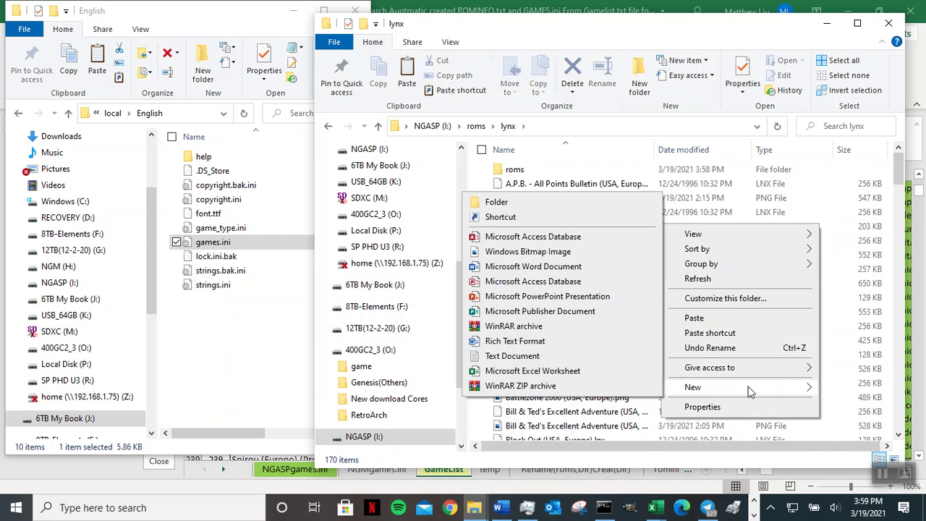
{"action": "left_click", "coordinate": [507, 202]}
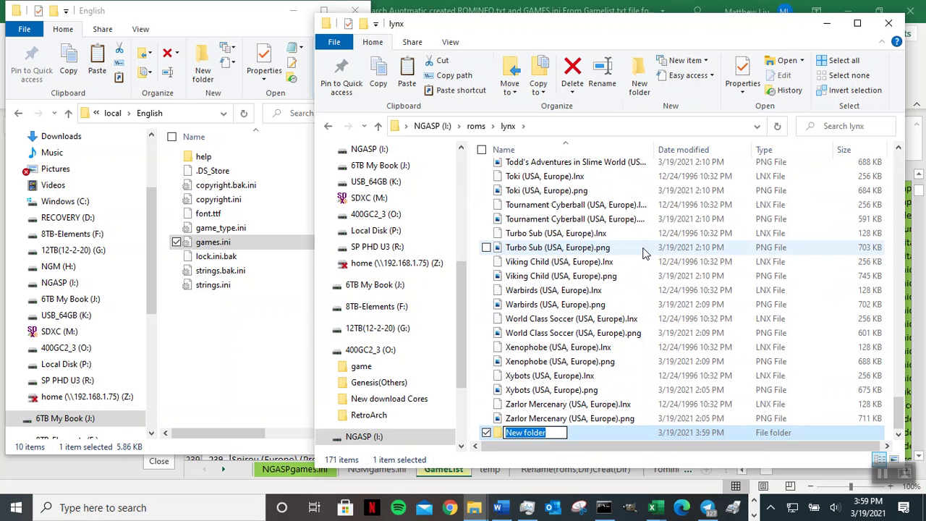
{"action": "type", "text": "Ly"}
{"action": "type", "text": "x"}
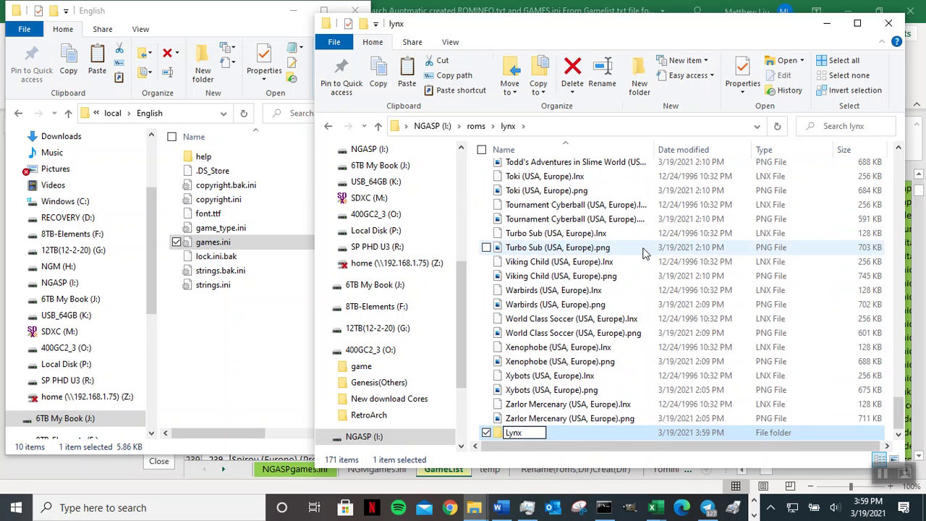
{"action": "type", "text": " 83 Orgi"}
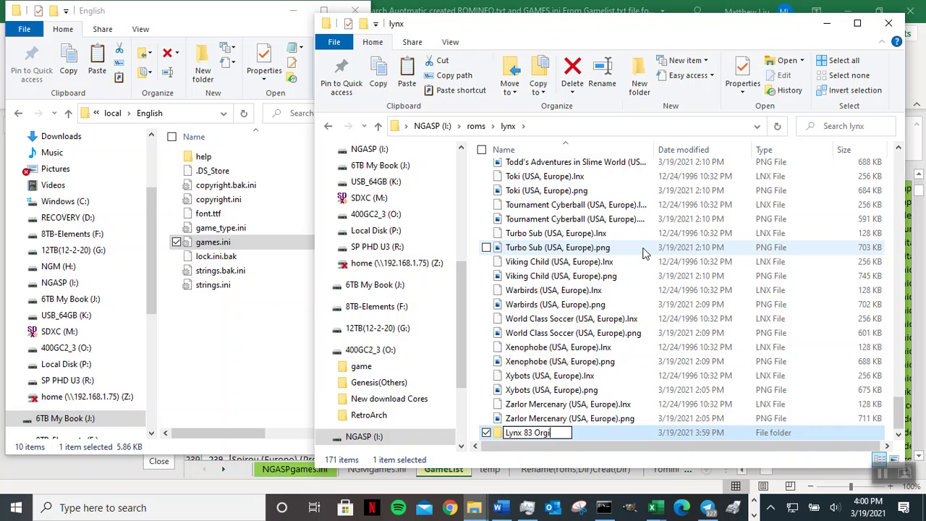
{"action": "type", "text": "nalGame"}
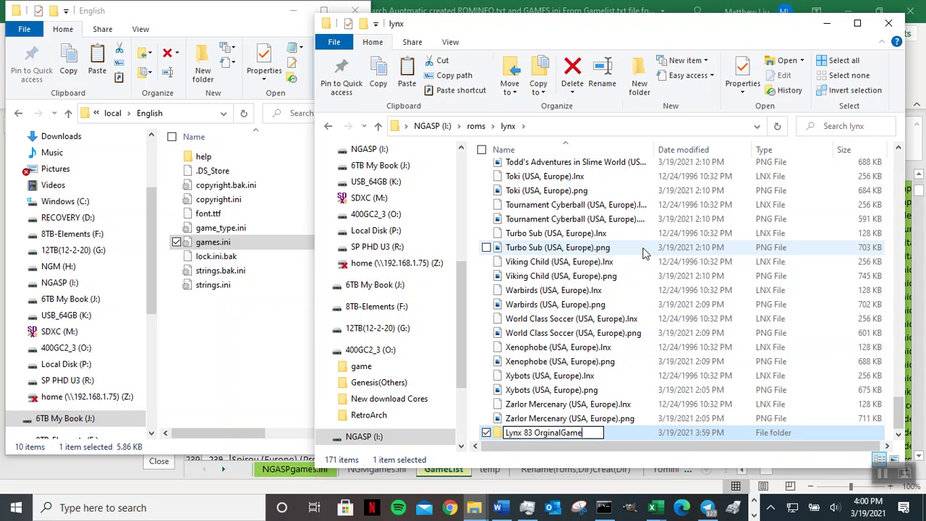
{"action": "type", "text": "Name"}
{"action": "key", "text": "Return"}
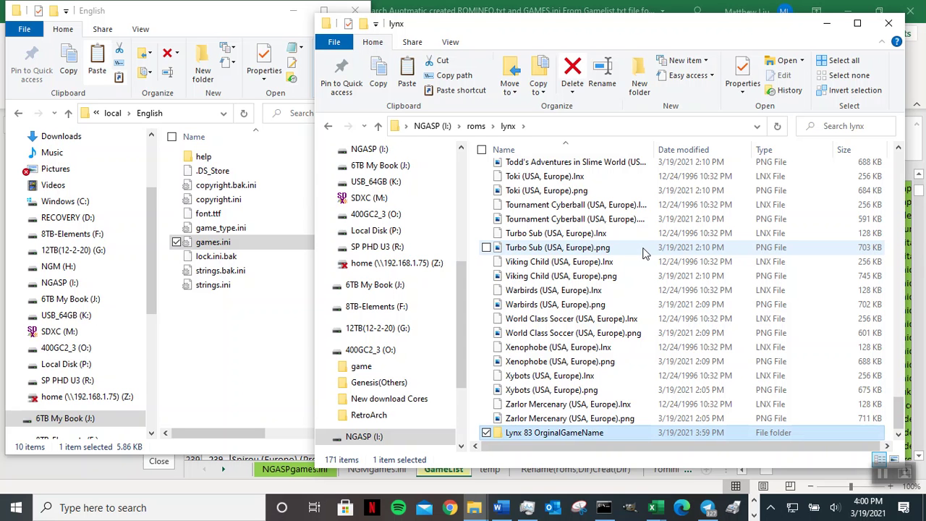
Sort the lynx folder by type, widen the name column, and move all the original .lnx files into Lynx 83 OrginalGameName.
{"action": "left_click", "coordinate": [786, 149]}
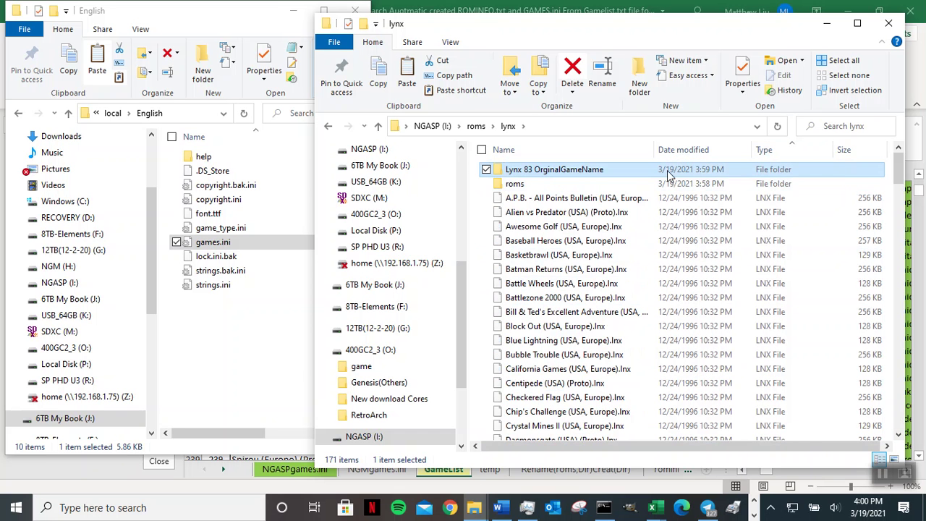
{"action": "left_click_drag", "start_coordinate": [655, 150], "coordinate": [788, 152]}
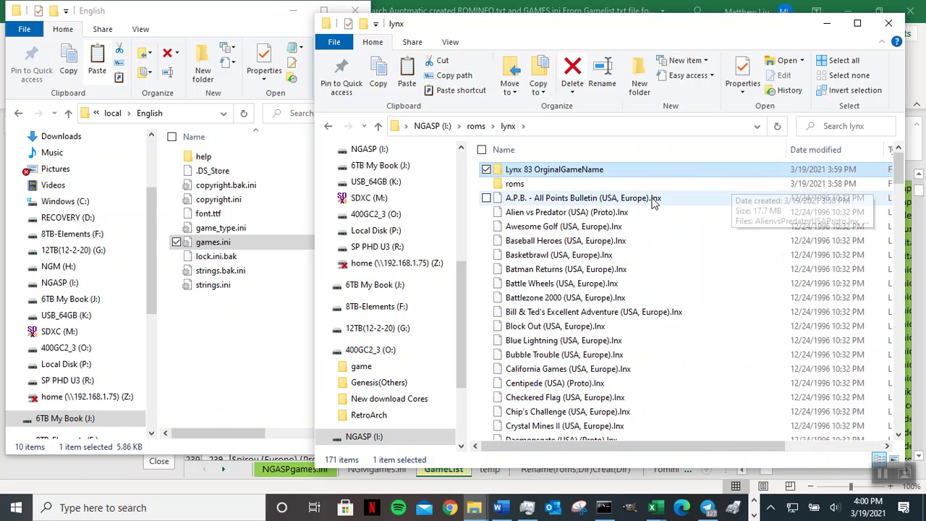
{"action": "scroll", "coordinate": [615, 325], "scroll_direction": "down", "scroll_amount": 12}
{"action": "scroll", "coordinate": [613, 329], "scroll_direction": "down", "scroll_amount": 12}
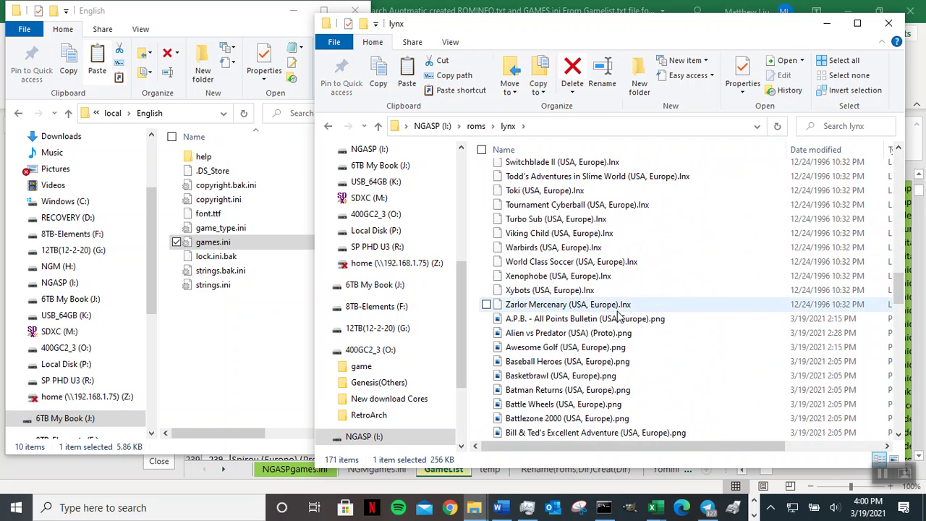
{"action": "left_click", "coordinate": [617, 311], "text": "shift"}
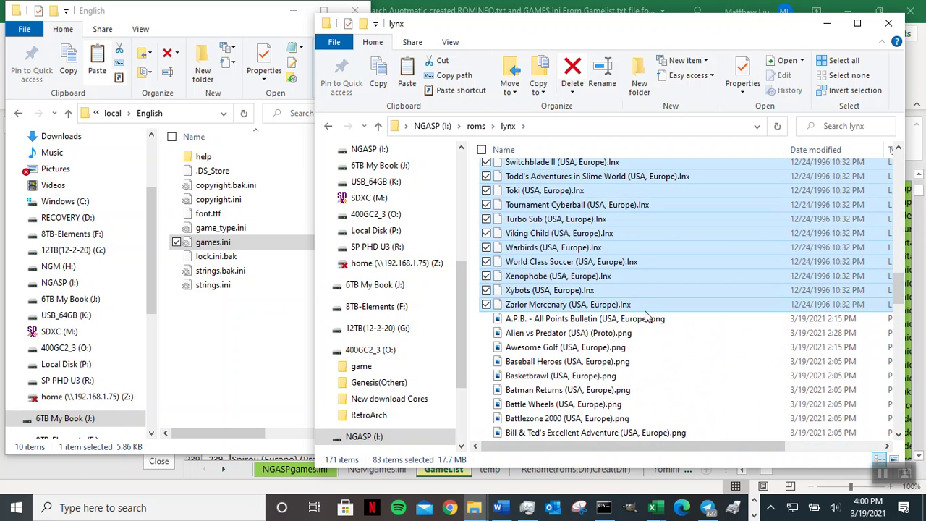
{"action": "scroll", "coordinate": [900, 300], "scroll_direction": "up", "scroll_amount": 20}
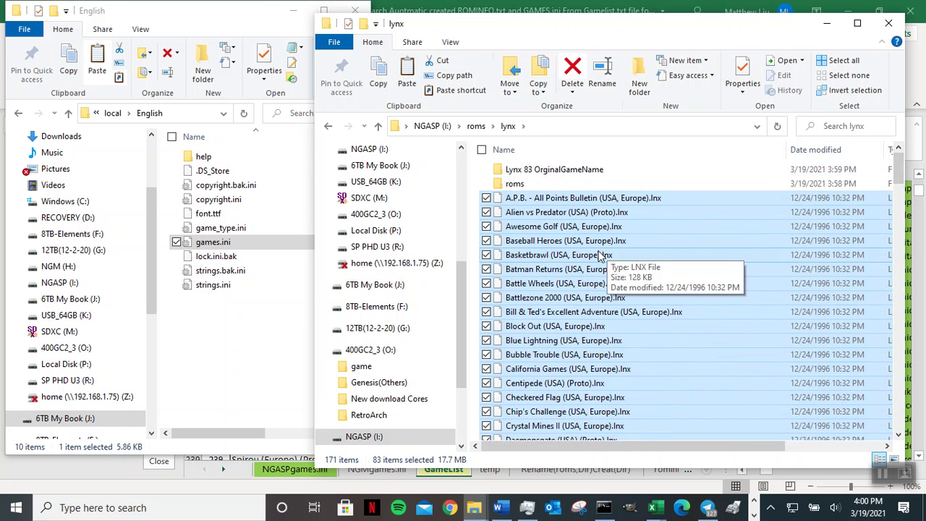
{"action": "left_click_drag", "start_coordinate": [599, 254], "coordinate": [592, 172]}
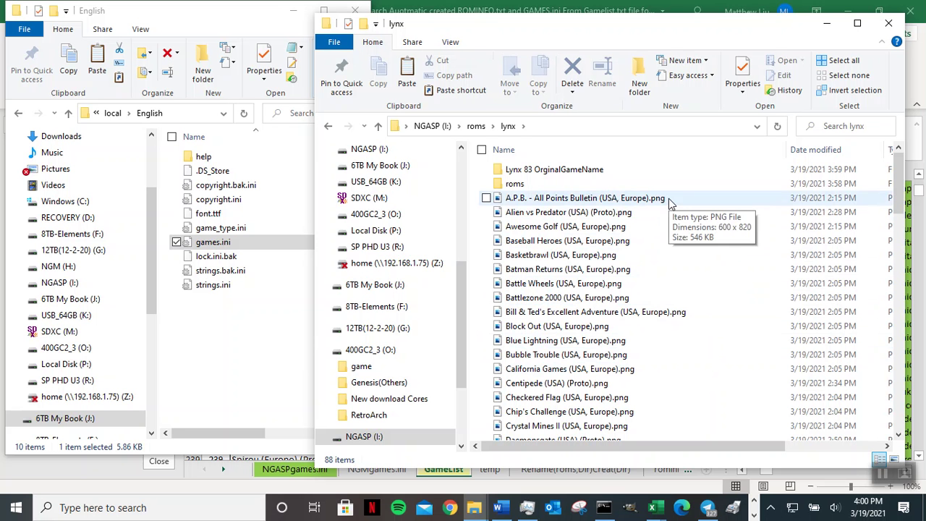
Show the lynx folder's contents as large icons and look through the PNG game covers.
{"action": "right_click", "coordinate": [719, 233]}
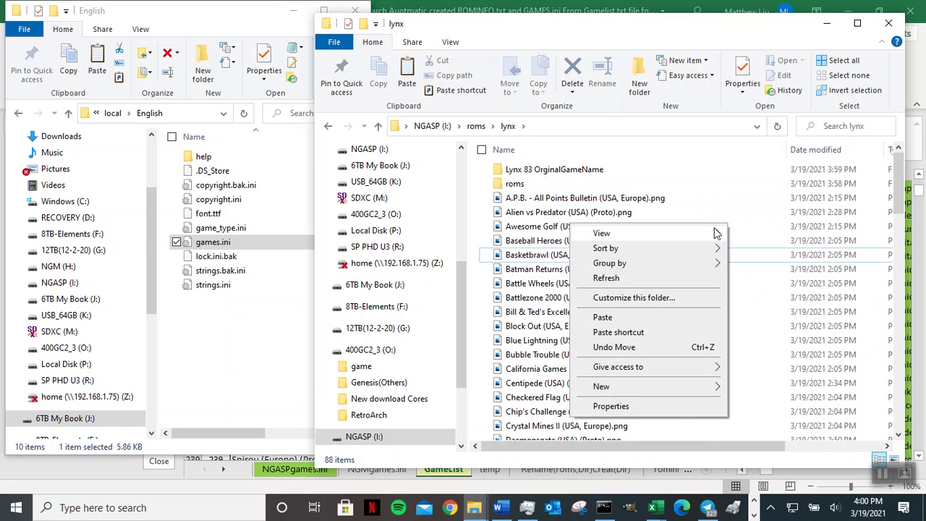
{"action": "mouse_move", "coordinate": [718, 233]}
{"action": "left_click", "coordinate": [744, 248]}
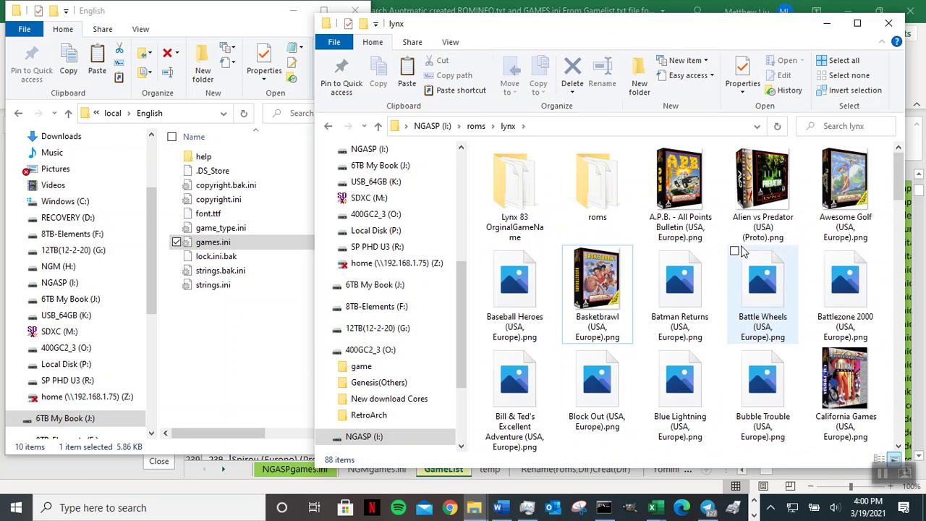
{"action": "left_click_drag", "start_coordinate": [589, 33], "coordinate": [252, 22]}
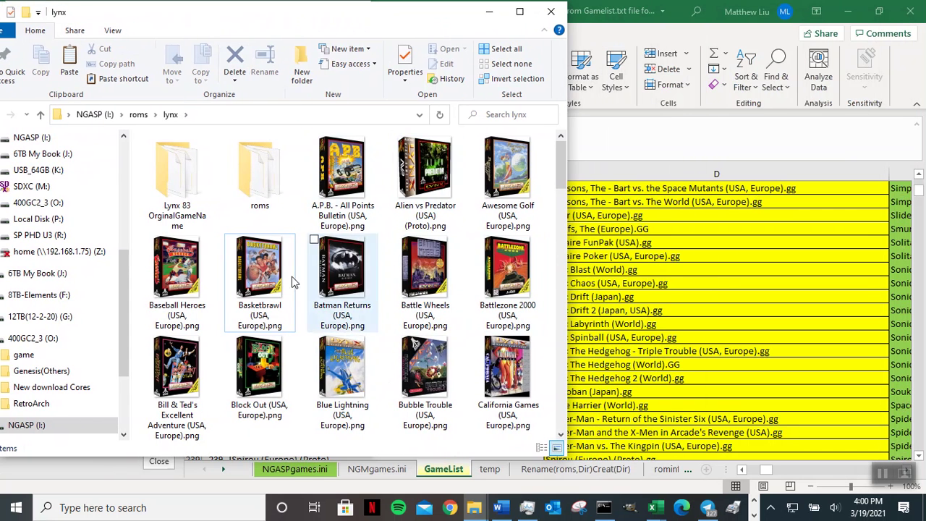
{"action": "scroll", "coordinate": [400, 320], "scroll_direction": "down", "scroll_amount": 3}
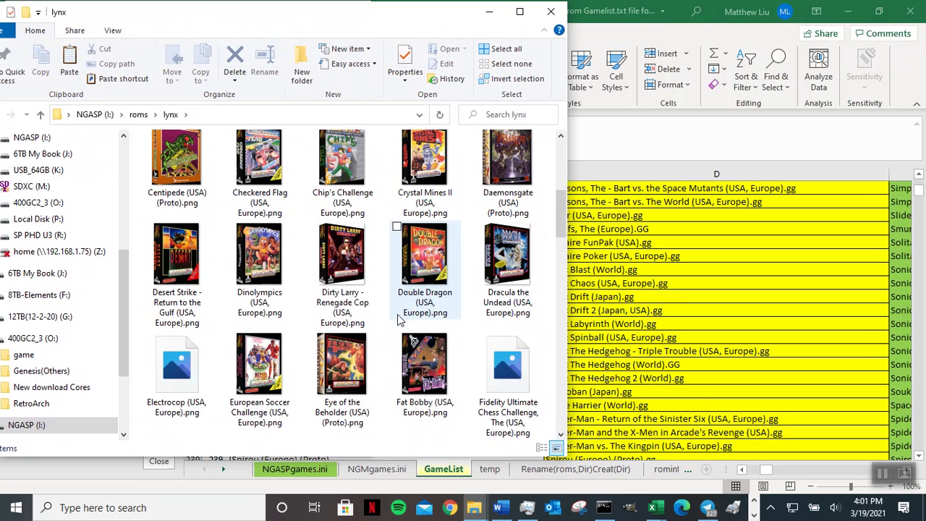
{"action": "scroll", "coordinate": [400, 320], "scroll_direction": "down", "scroll_amount": 2}
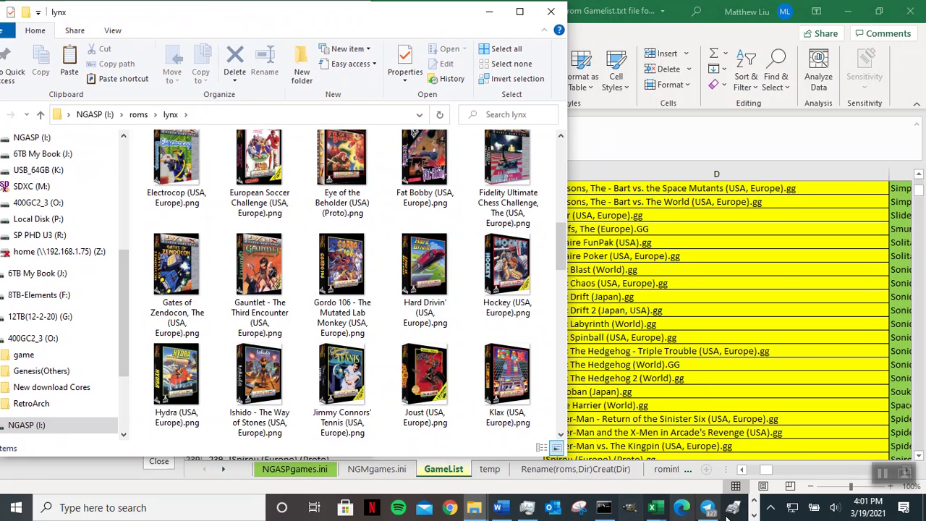
Switch to GIMP and step back through the box art's undo history from Road Riot 4WD past Marlboro Go! to Loopz.
{"action": "left_click", "coordinate": [754, 515]}
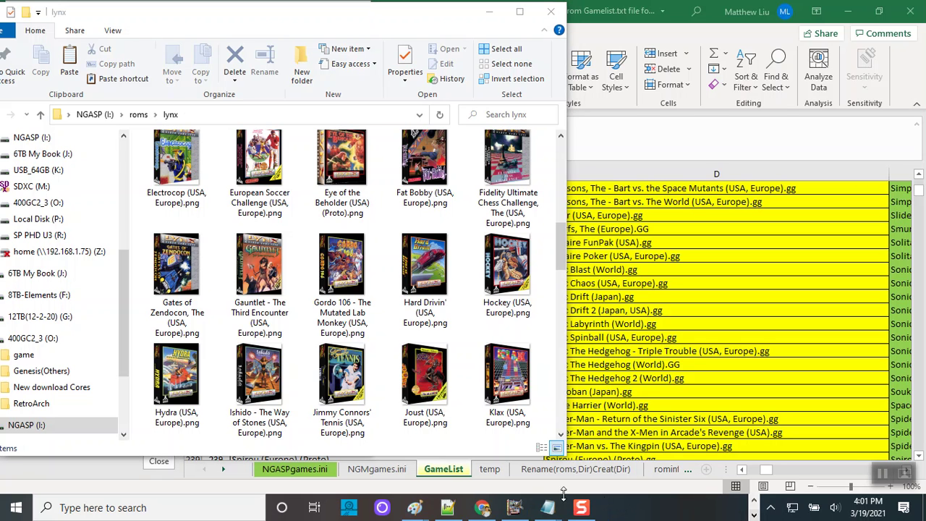
{"action": "left_click", "coordinate": [515, 507]}
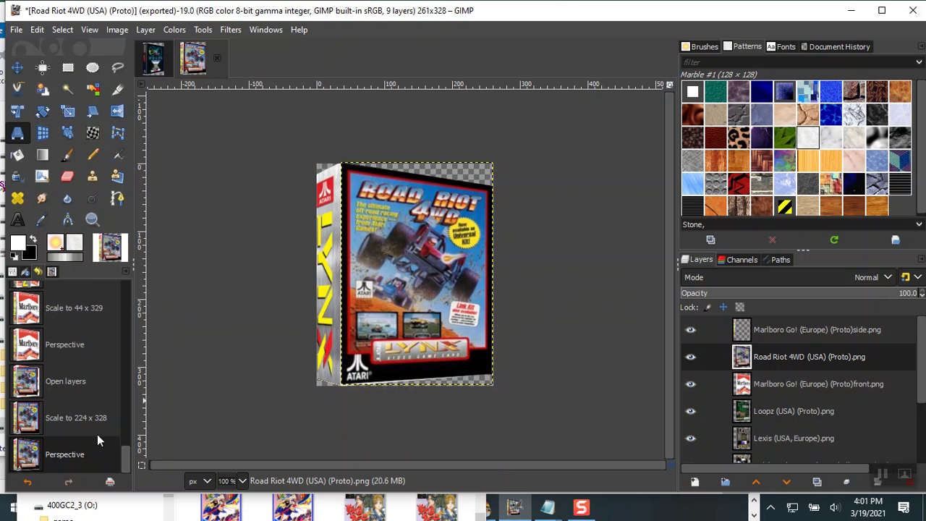
{"action": "left_click", "coordinate": [63, 346]}
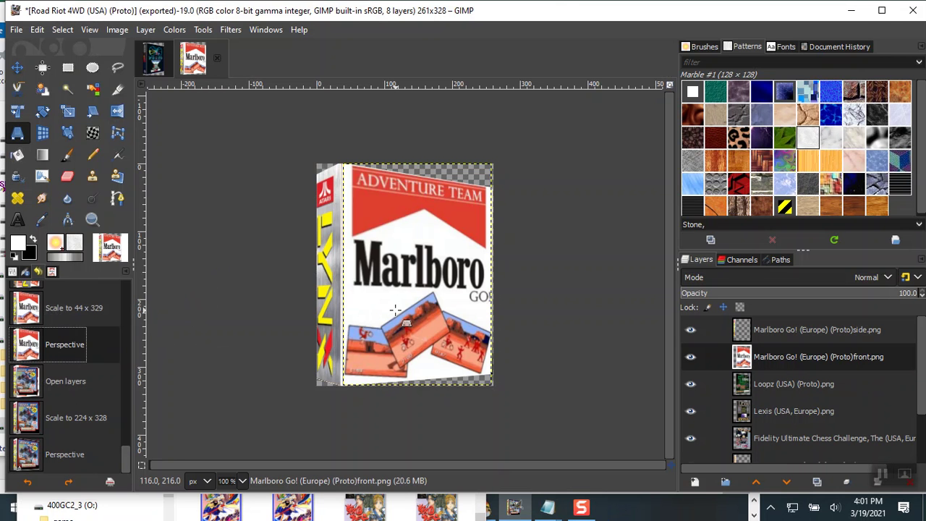
{"action": "scroll", "coordinate": [90, 318], "scroll_direction": "up", "scroll_amount": 1}
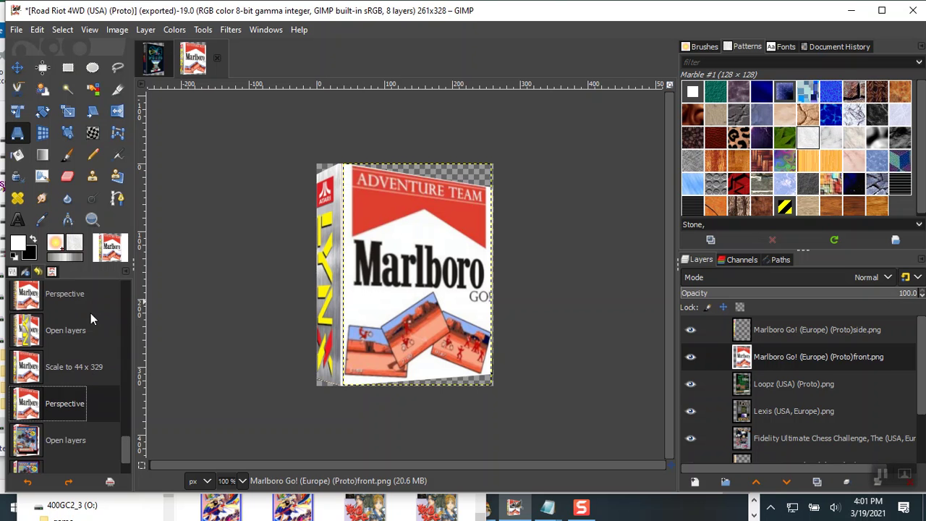
{"action": "scroll", "coordinate": [82, 366], "scroll_direction": "up", "scroll_amount": 1}
{"action": "left_click", "coordinate": [84, 316]}
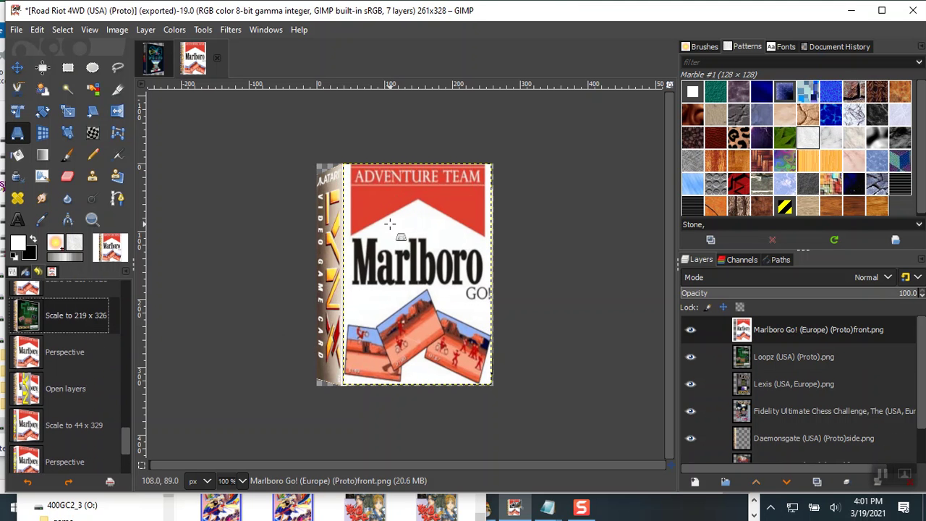
{"action": "scroll", "coordinate": [86, 351], "scroll_direction": "up", "scroll_amount": 2}
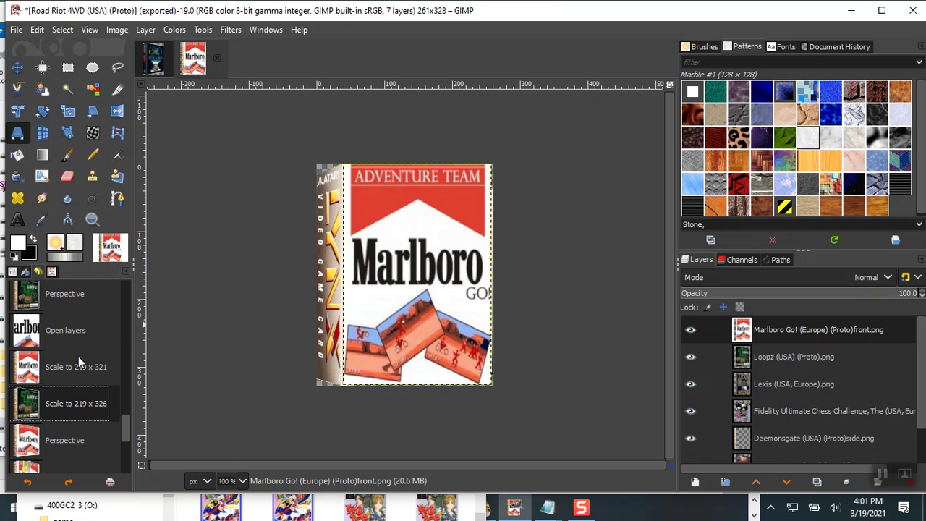
{"action": "left_click", "coordinate": [66, 298]}
{"action": "scroll", "coordinate": [77, 344], "scroll_direction": "up", "scroll_amount": 3}
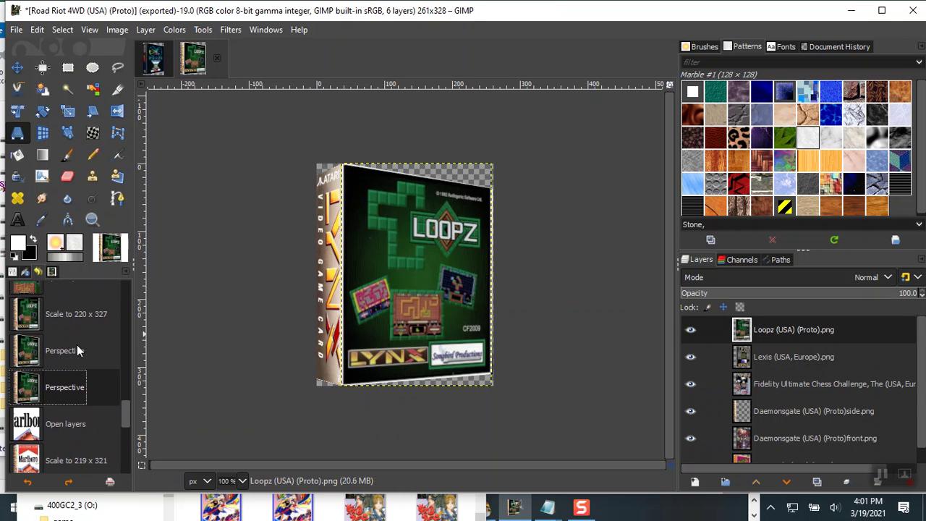
Review the earlier Lexis, Fidelity Ultimate Chess Challenge and Daemonsgate box art states in the undo history, then minimize GIMP.
{"action": "left_click", "coordinate": [89, 304]}
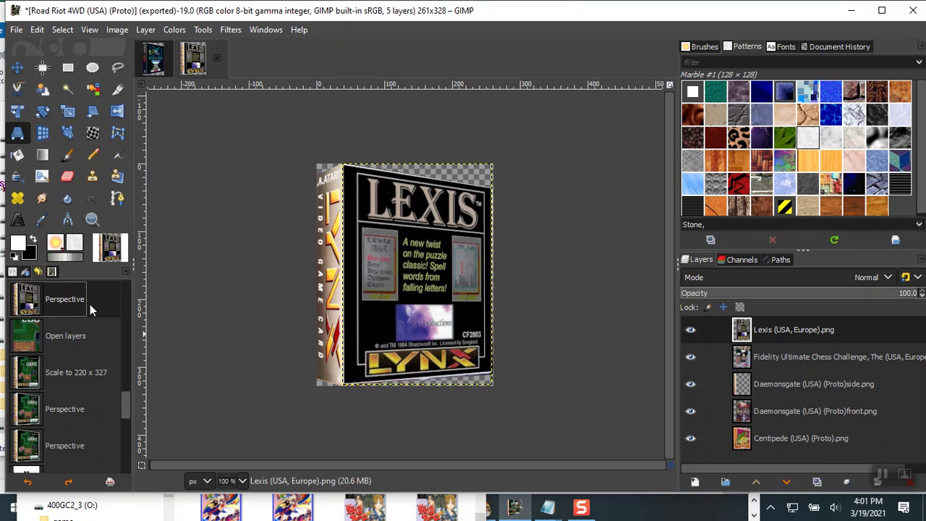
{"action": "scroll", "coordinate": [70, 355], "scroll_direction": "up", "scroll_amount": 2}
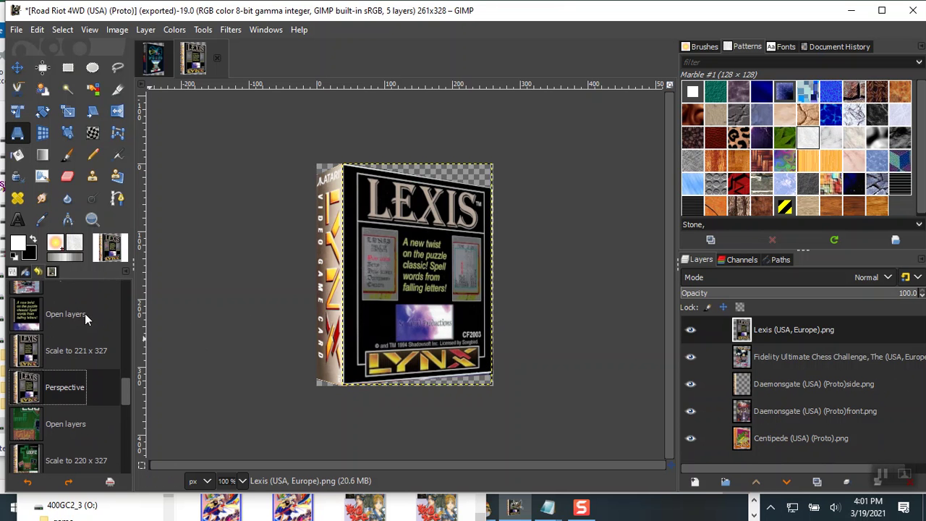
{"action": "scroll", "coordinate": [86, 317], "scroll_direction": "up", "scroll_amount": 3}
{"action": "left_click", "coordinate": [73, 297]}
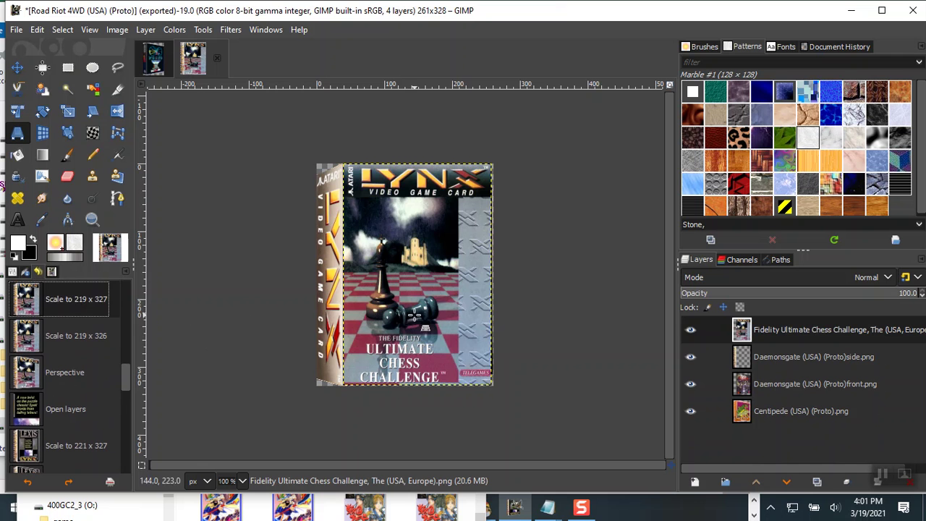
{"action": "scroll", "coordinate": [91, 333], "scroll_direction": "up", "scroll_amount": 3}
{"action": "left_click", "coordinate": [74, 318]}
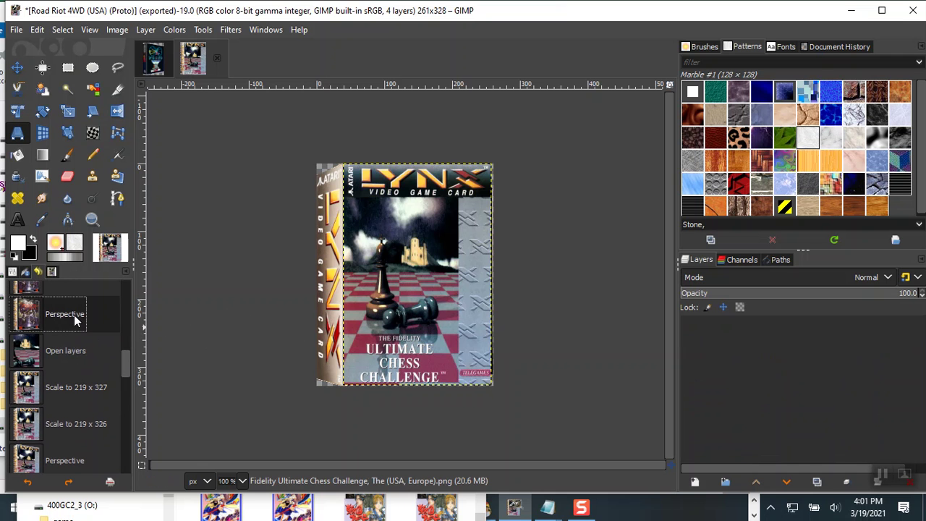
{"action": "scroll", "coordinate": [81, 351], "scroll_direction": "up", "scroll_amount": 3}
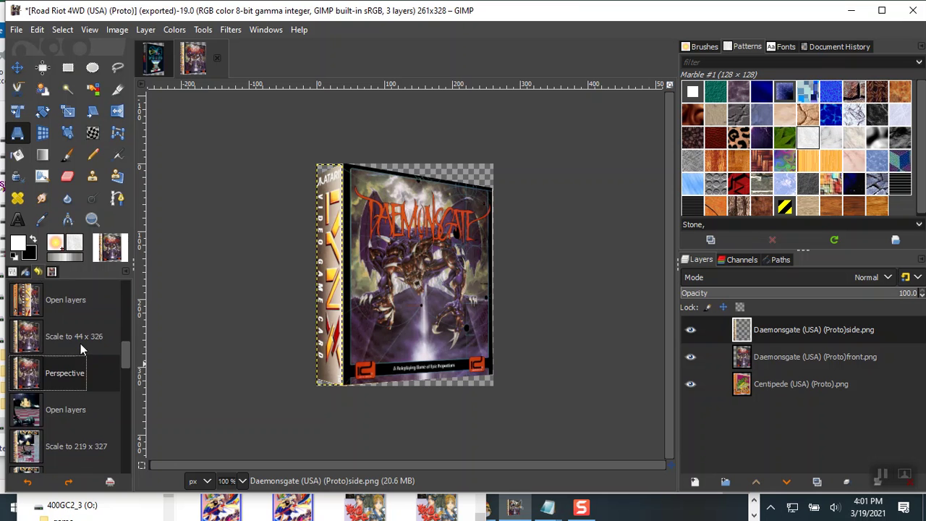
{"action": "left_click", "coordinate": [82, 320]}
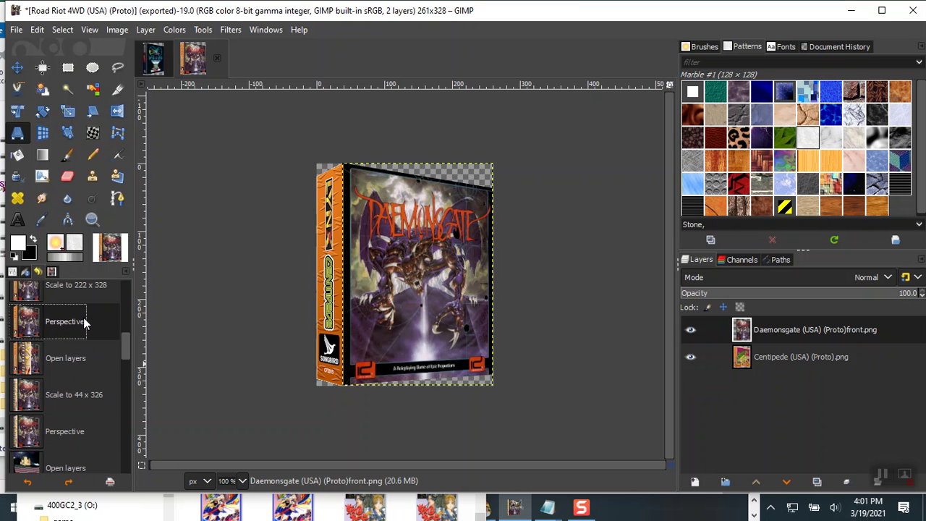
{"action": "left_click", "coordinate": [850, 10]}
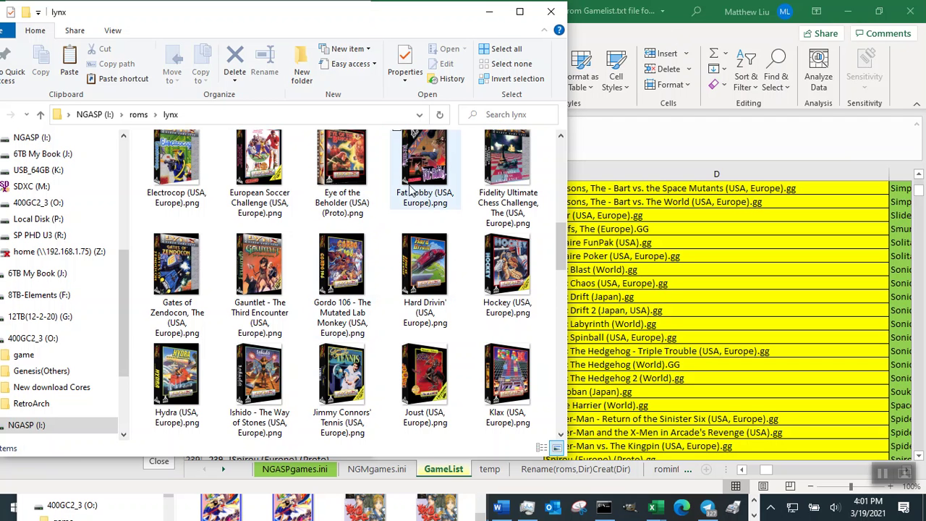
Bring up the Command Prompt at I:\roms\lynx, minimize the spreadsheet, and open Resize all the images.txt from the desktop.
{"action": "left_click", "coordinate": [269, 114]}
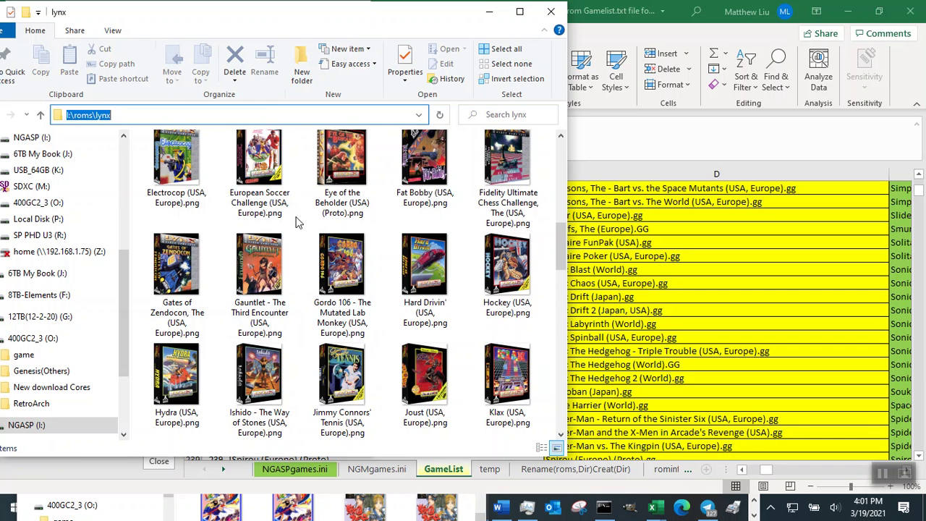
{"action": "left_click", "coordinate": [603, 506]}
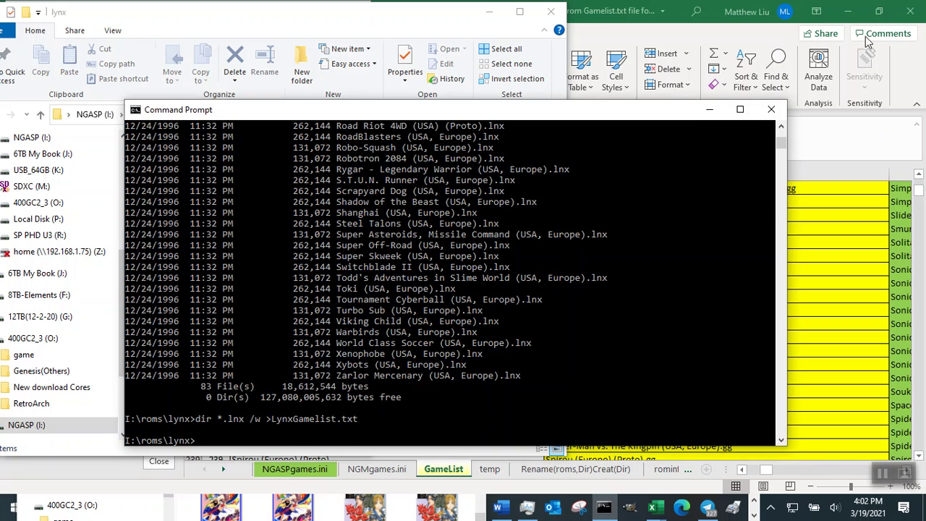
{"action": "left_click", "coordinate": [849, 13]}
{"action": "double_click", "coordinate": [889, 249]}
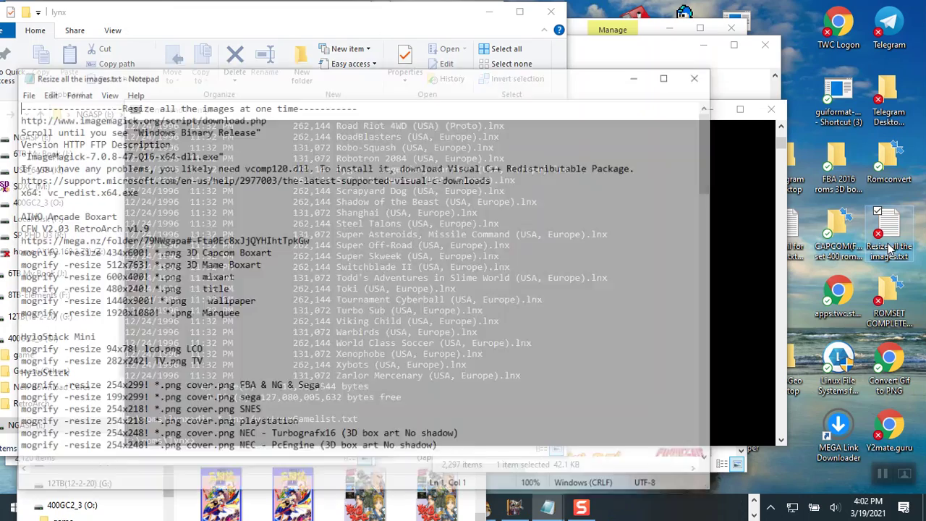
Copy the Atari Lynx command mogrify -resize 222x304! *.png from the resize notes, then minimize the notes window.
{"action": "left_click_drag", "start_coordinate": [285, 84], "coordinate": [450, 21]}
{"action": "scroll", "coordinate": [506, 288], "scroll_direction": "down", "scroll_amount": 2}
{"action": "scroll", "coordinate": [505, 287], "scroll_direction": "down", "scroll_amount": 1}
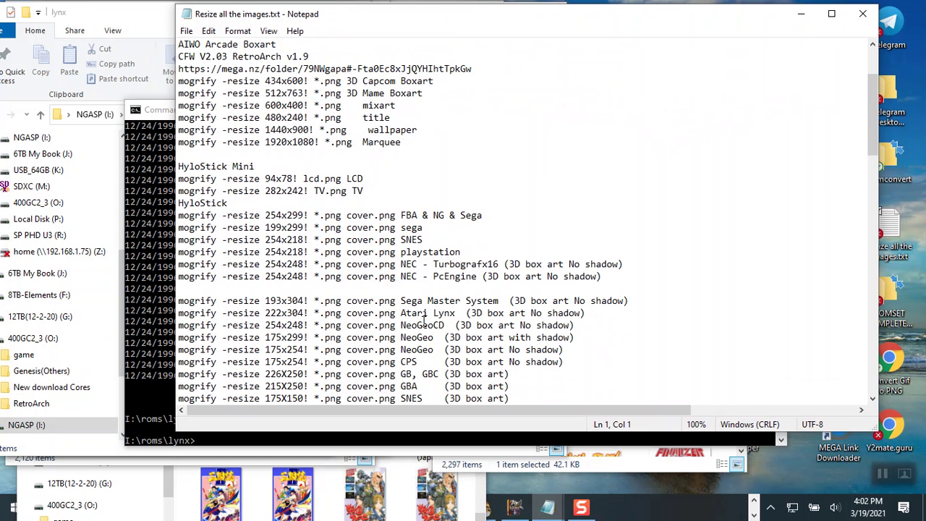
{"action": "left_click_drag", "start_coordinate": [396, 313], "coordinate": [357, 326]}
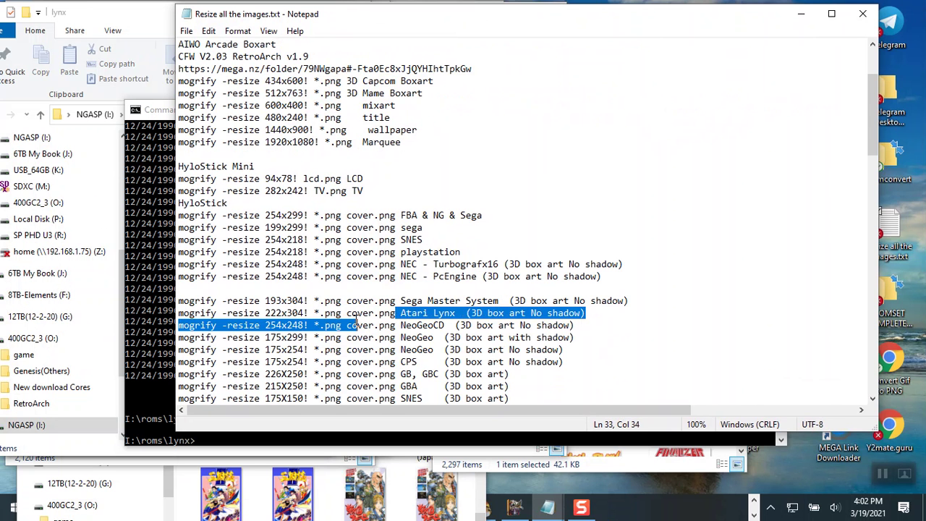
{"action": "left_click", "coordinate": [342, 312]}
{"action": "left_click_drag", "start_coordinate": [343, 312], "coordinate": [165, 326]}
{"action": "key", "text": "super+c"}
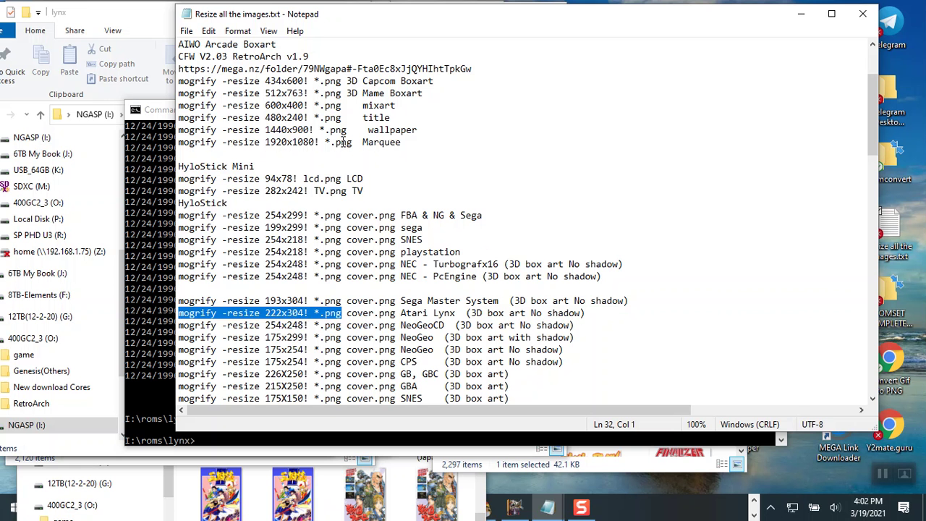
{"action": "left_click", "coordinate": [803, 15]}
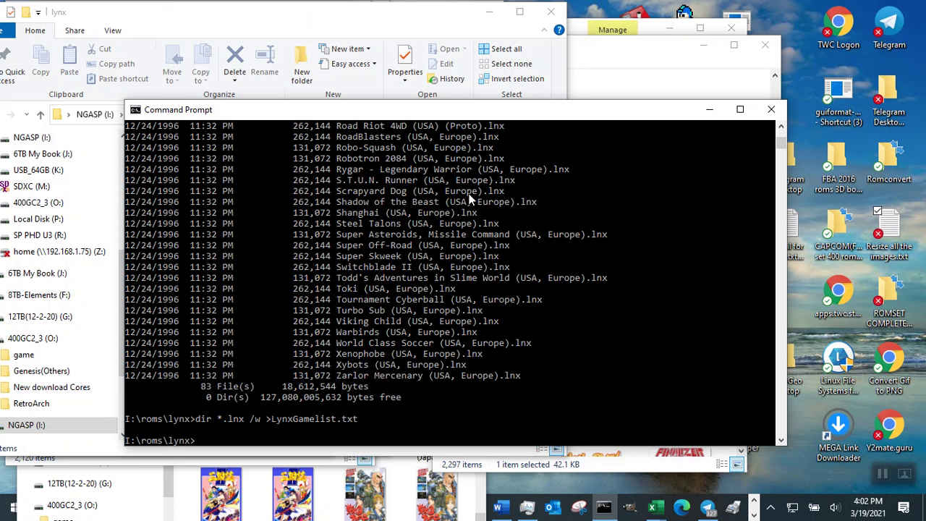
{"action": "left_click", "coordinate": [246, 439]}
{"action": "key", "text": "Up"}
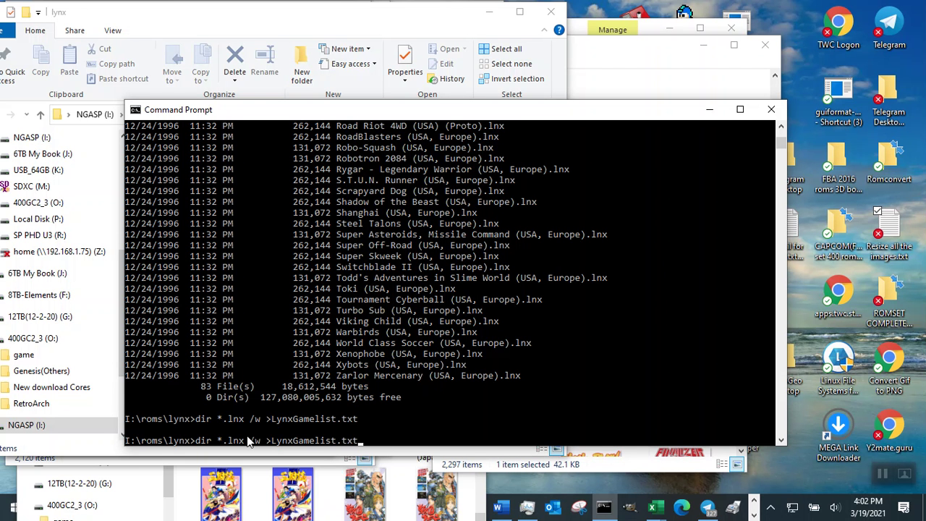
{"action": "key", "text": "BackSpace"}
{"action": "key", "text": "BackSpace"}
{"action": "key", "text": "BackSpace"}
{"action": "key", "text": "BackSpace"}
{"action": "key", "text": "BackSpace"}
{"action": "key", "text": "BackSpace"}
{"action": "key", "text": "BackSpace"}
{"action": "key", "text": "BackSpace"}
{"action": "key", "text": "BackSpace"}
{"action": "key", "text": "BackSpace"}
{"action": "key", "text": "BackSpace"}
{"action": "key", "text": "BackSpace"}
{"action": "key", "text": "BackSpace"}
{"action": "key", "text": "BackSpace"}
{"action": "key", "text": "BackSpace"}
{"action": "key", "text": "BackSpace"}
{"action": "key", "text": "BackSpace"}
{"action": "key", "text": "BackSpace"}
{"action": "key", "text": "BackSpace"}
{"action": "key", "text": "BackSpace"}
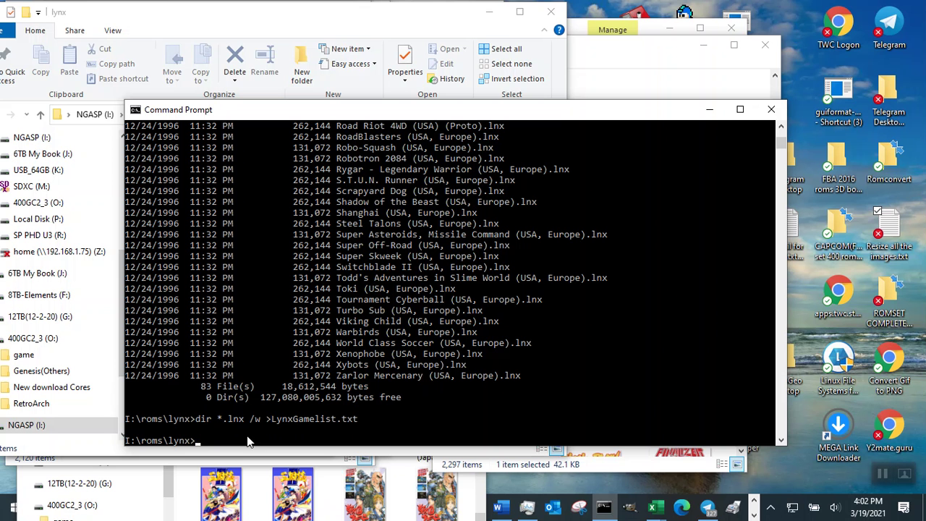
Paste mogrify -resize 222x304! *.png at the I:\roms\lynx prompt, and move and shrink the Command Prompt window to uncover the game covers.
{"action": "right_click", "coordinate": [297, 438]}
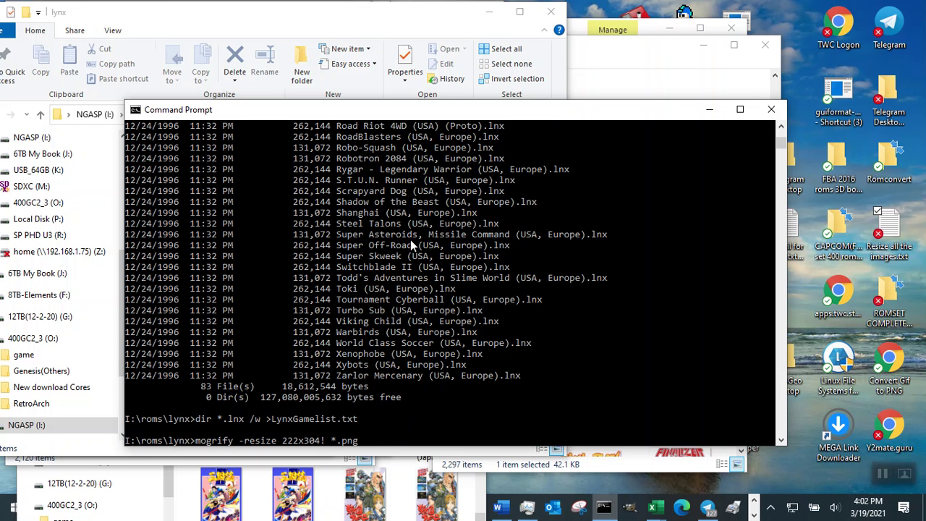
{"action": "left_click_drag", "start_coordinate": [390, 113], "coordinate": [651, 0]}
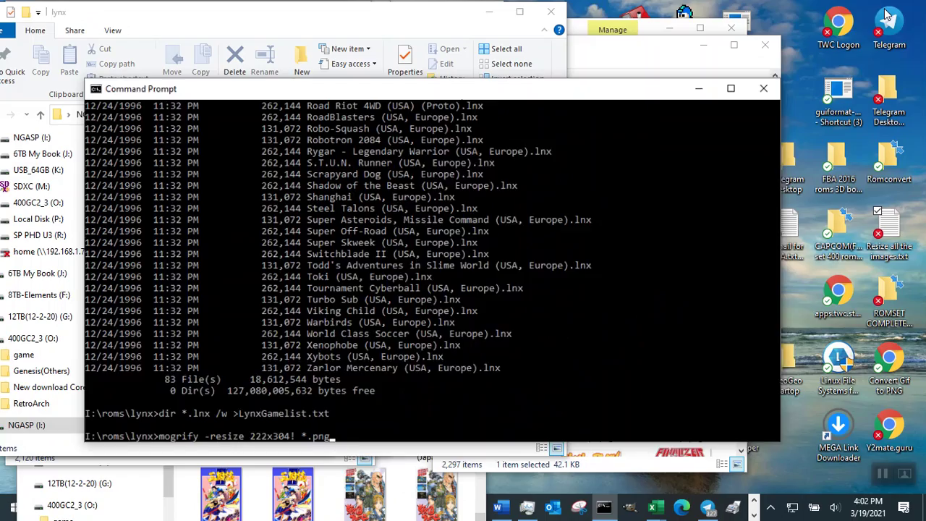
{"action": "left_click", "coordinate": [877, 7]}
{"action": "left_click_drag", "start_coordinate": [346, 113], "coordinate": [458, 33]}
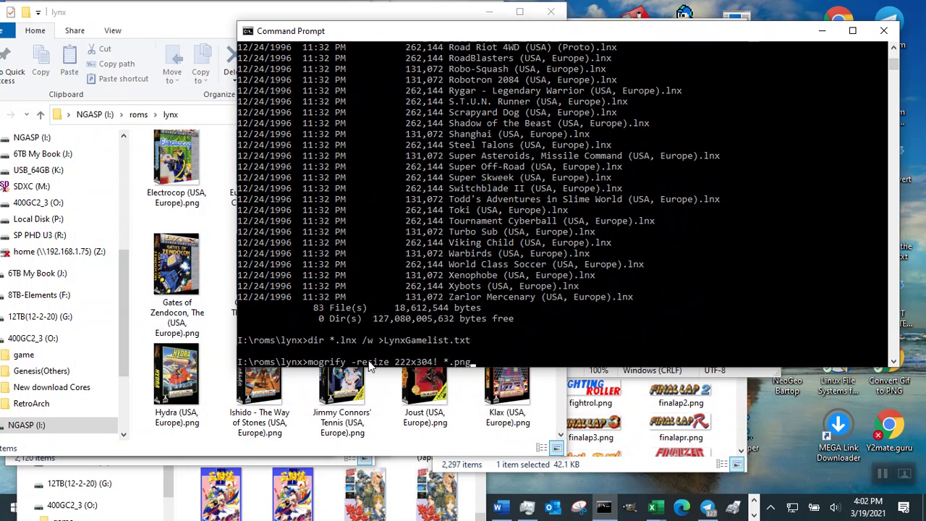
{"action": "left_click_drag", "start_coordinate": [237, 369], "coordinate": [291, 187]}
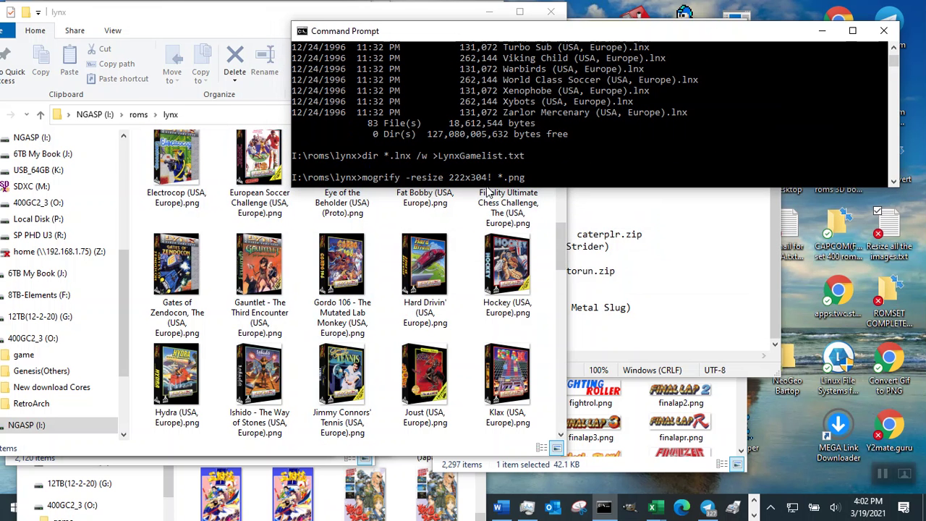
Run the mogrify command to resize all PNG covers in the lynx folder to 222x304.
{"action": "left_click", "coordinate": [576, 178]}
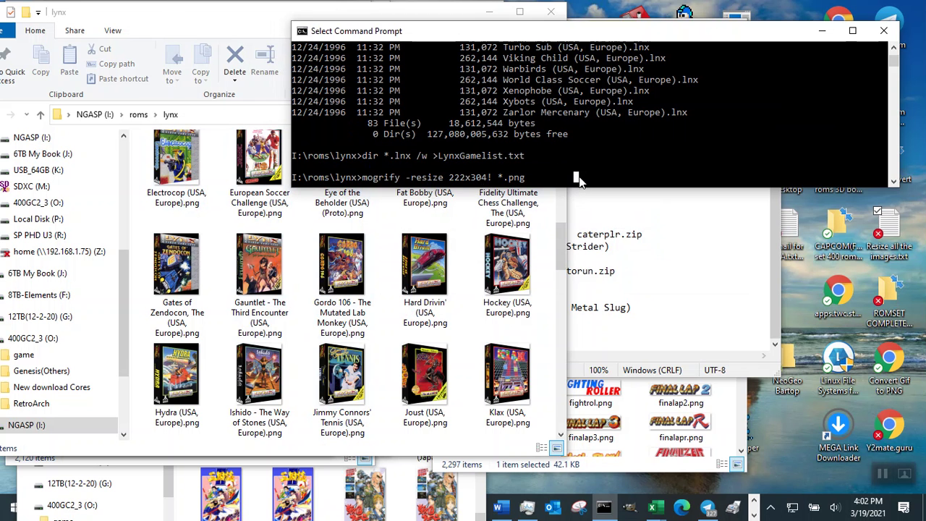
{"action": "key", "text": "Return"}
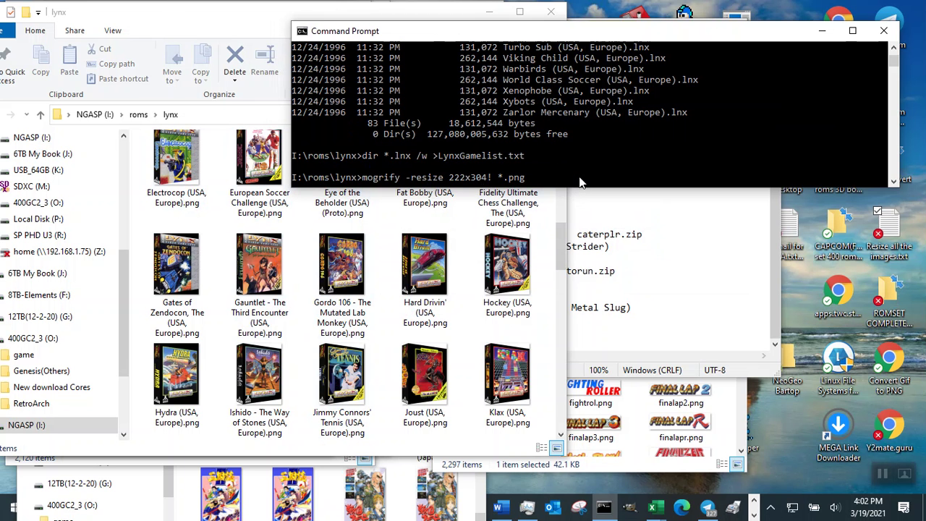
{"action": "left_click", "coordinate": [579, 179]}
{"action": "key", "text": "Return"}
{"action": "scroll", "coordinate": [572, 170], "scroll_direction": "down", "scroll_amount": 3}
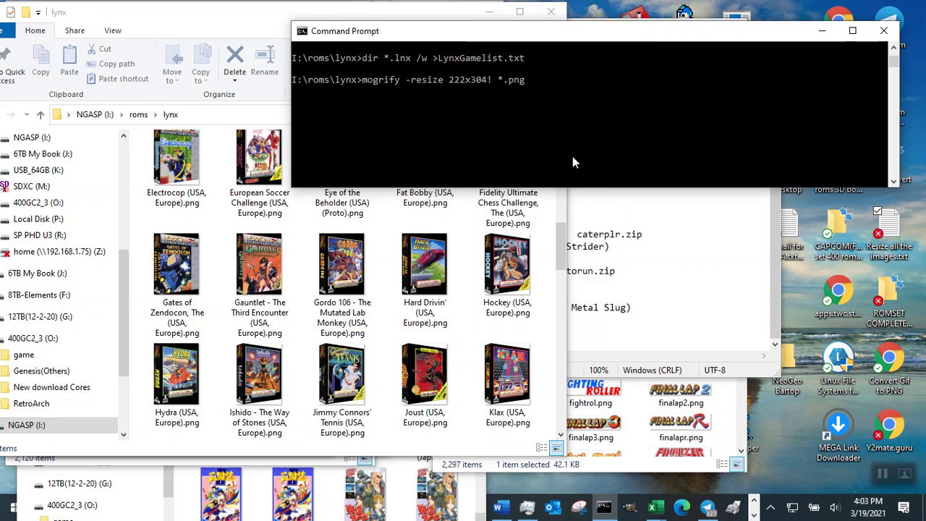
{"action": "left_click", "coordinate": [560, 91]}
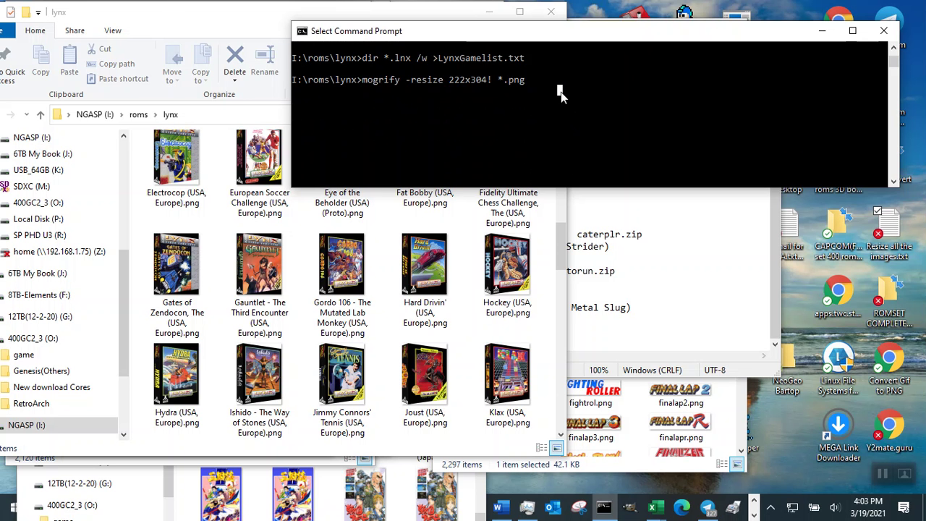
{"action": "key", "text": "Return"}
{"action": "key", "text": "Return"}
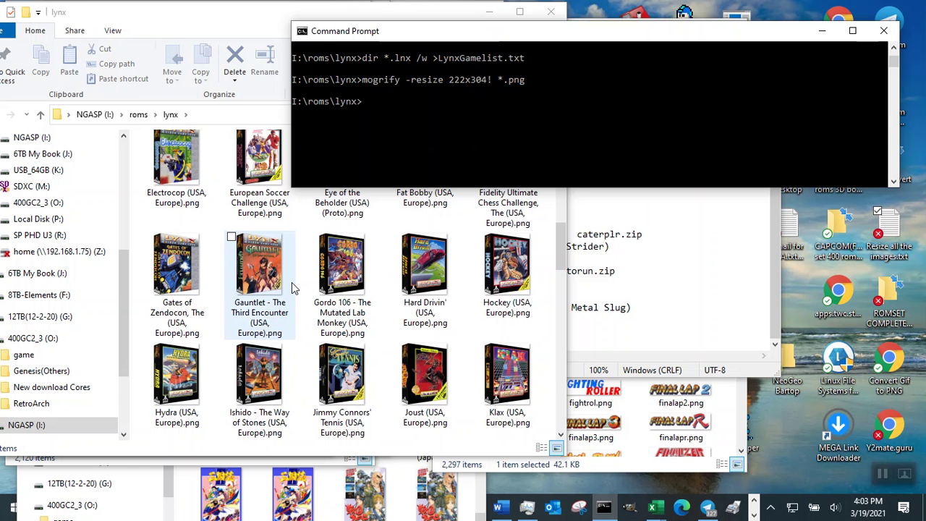
Minimize the Command Prompt, switch to the Lynx 83 games workbook in Excel and review the cover xcopy commands in GameList column H.
{"action": "left_click", "coordinate": [821, 31]}
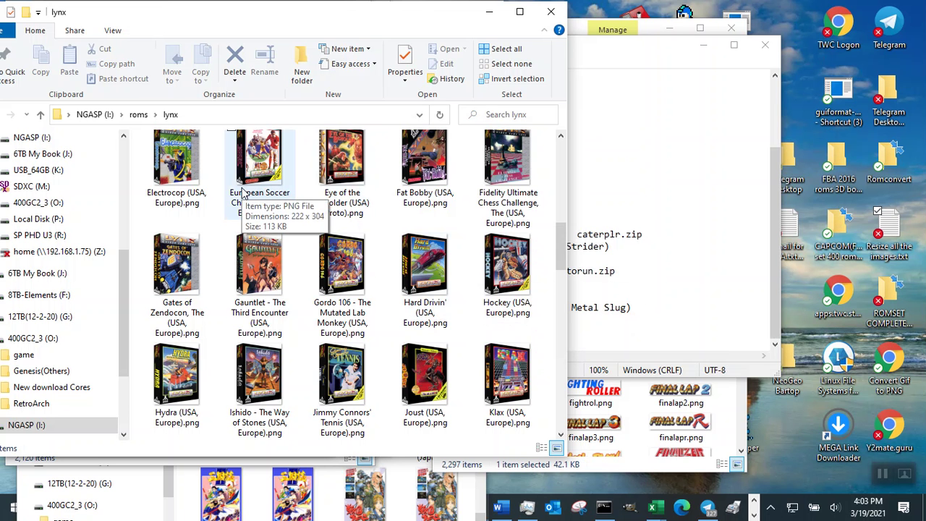
{"action": "mouse_move", "coordinate": [653, 509]}
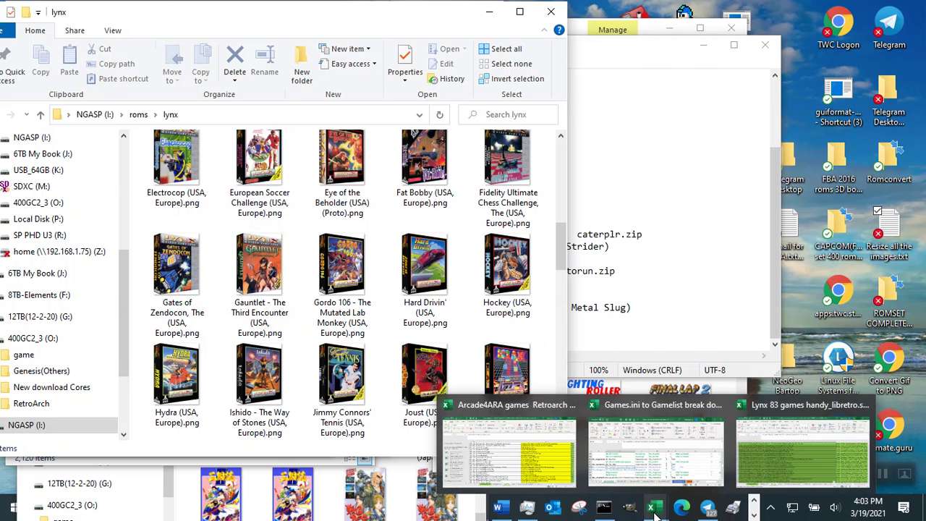
{"action": "left_click", "coordinate": [795, 445]}
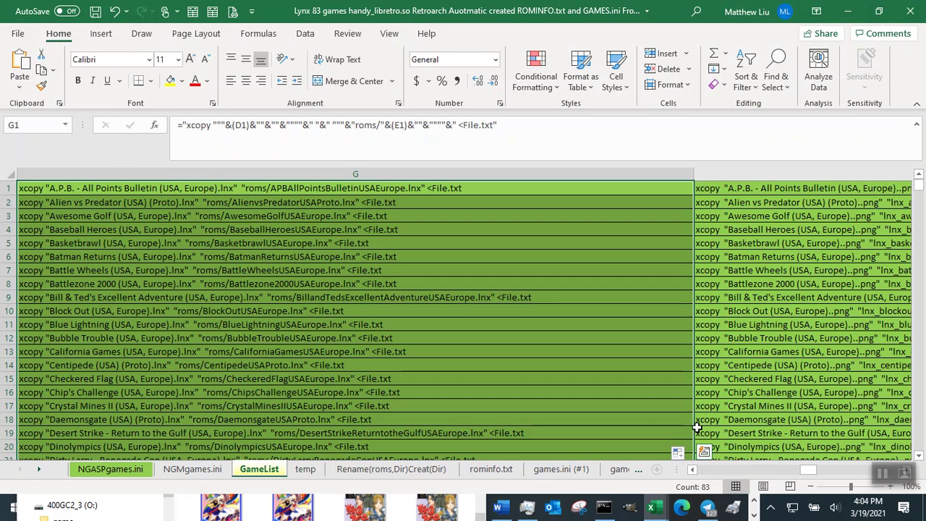
{"action": "left_click_drag", "start_coordinate": [809, 470], "coordinate": [828, 470]}
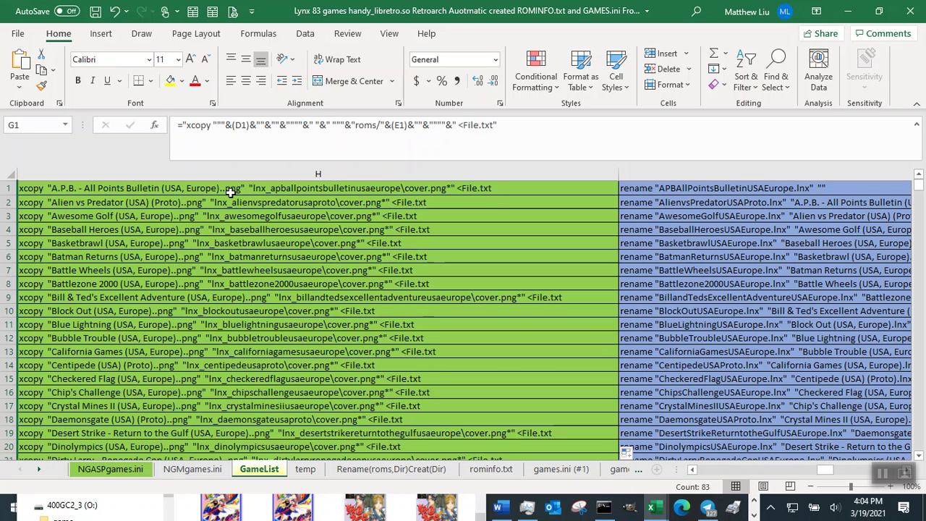
Select the whole GameList sheet and unhide its hidden columns A to C.
{"action": "left_click", "coordinate": [694, 471]}
{"action": "left_click", "coordinate": [695, 471]}
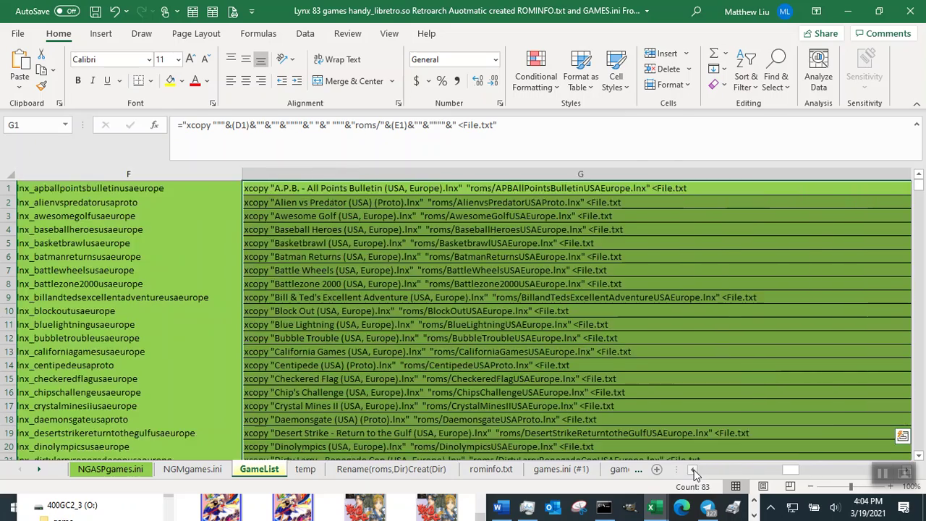
{"action": "left_click", "coordinate": [694, 471]}
{"action": "left_click", "coordinate": [694, 471]}
{"action": "left_click", "coordinate": [695, 470]}
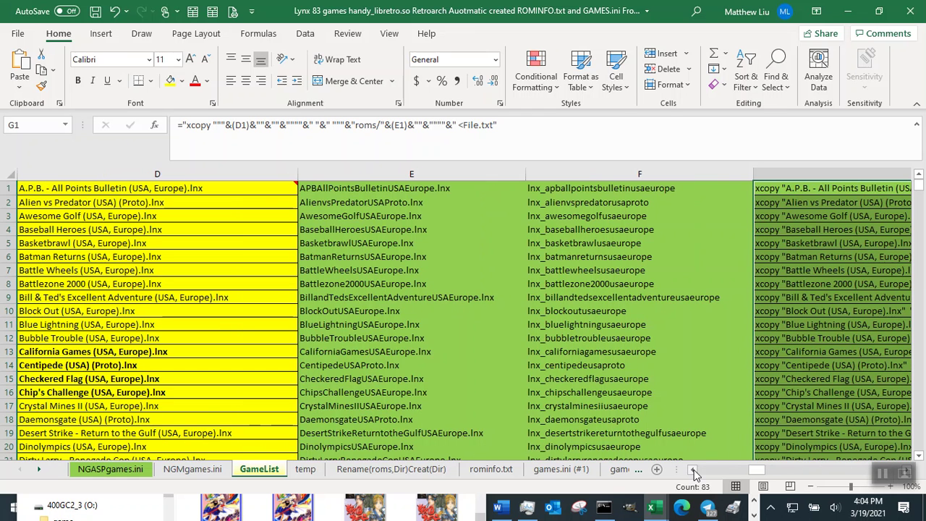
{"action": "left_click", "coordinate": [694, 470]}
{"action": "left_click", "coordinate": [10, 174]}
{"action": "left_click", "coordinate": [64, 178]}
{"action": "right_click", "coordinate": [65, 177]}
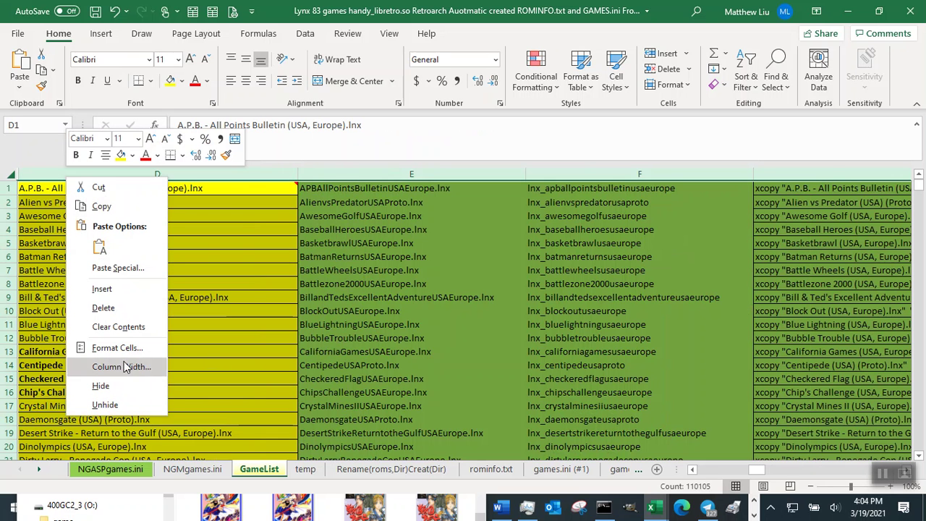
{"action": "left_click", "coordinate": [124, 404]}
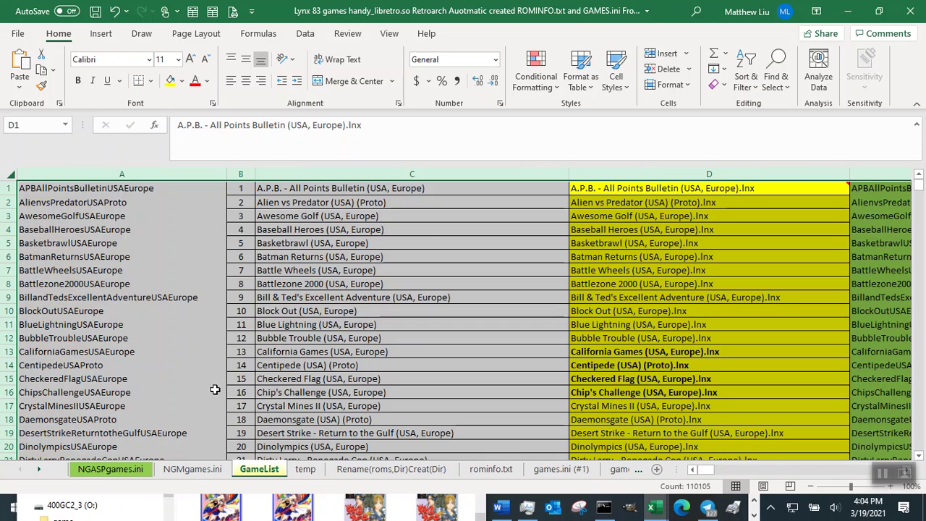
Fill the name formulas in C1 and A1 down through all the game rows of their columns.
{"action": "left_click", "coordinate": [437, 190]}
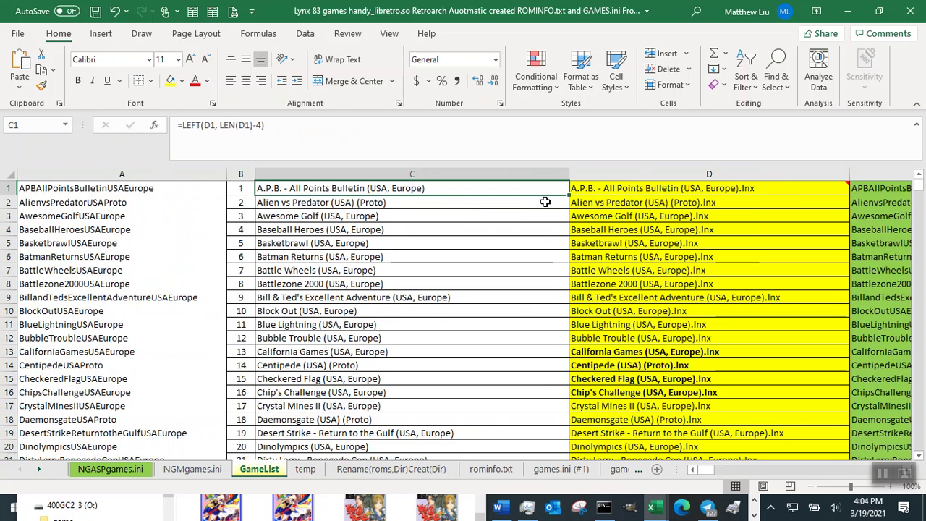
{"action": "double_click", "coordinate": [569, 196]}
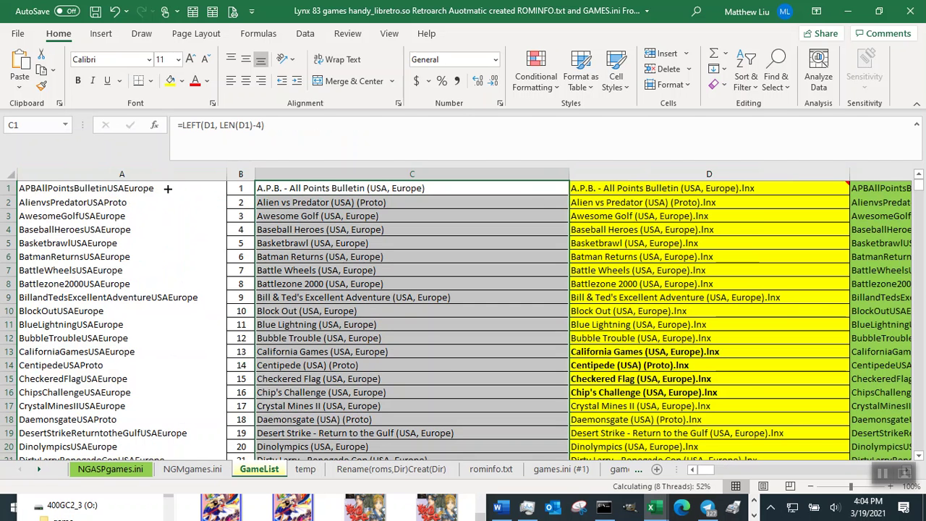
{"action": "left_click", "coordinate": [167, 188]}
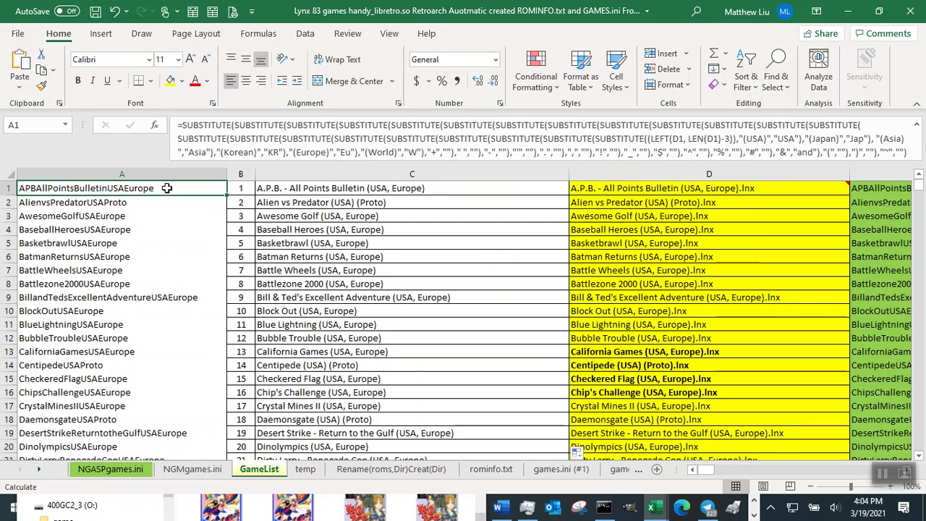
{"action": "double_click", "coordinate": [226, 195]}
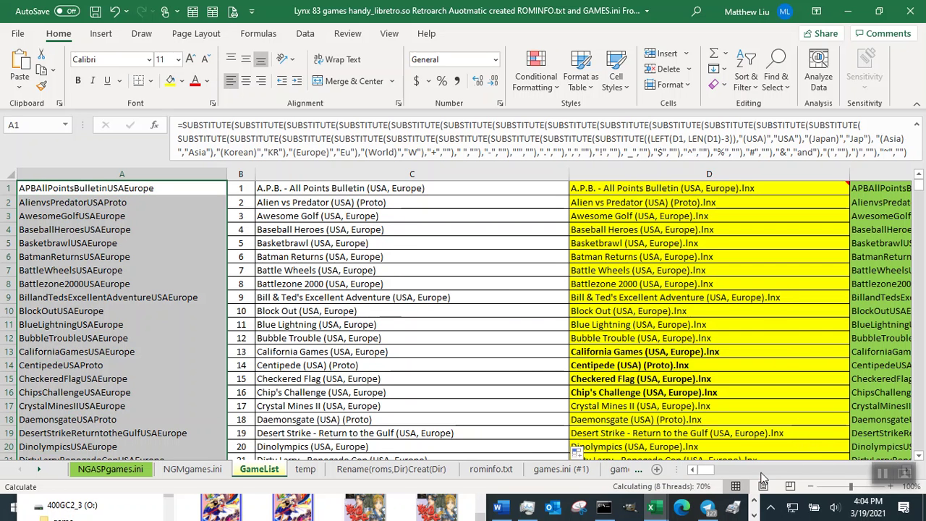
In H1's cover xcopy formula, replace the LEFT/LEN expression before ".png" with a plain D1 reference and fill it down column H.
{"action": "left_click_drag", "start_coordinate": [710, 469], "coordinate": [832, 479]}
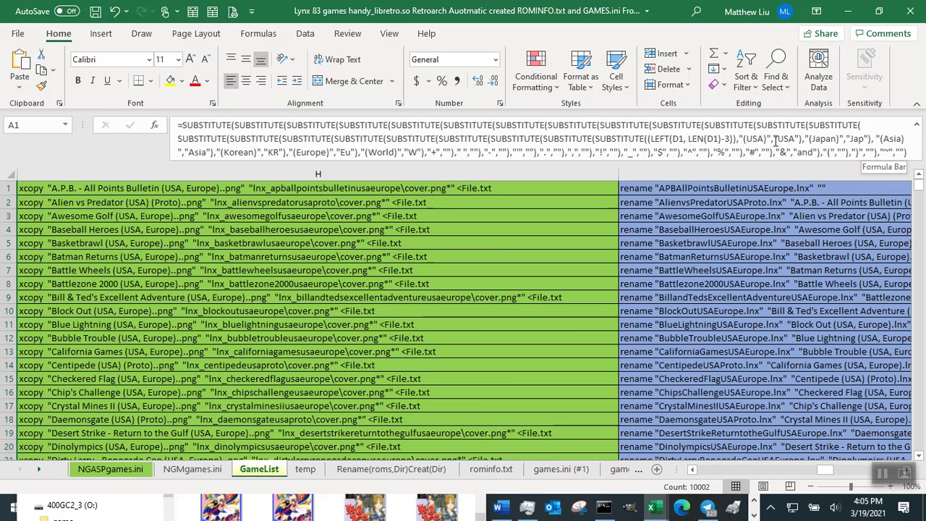
{"action": "left_click", "coordinate": [404, 189]}
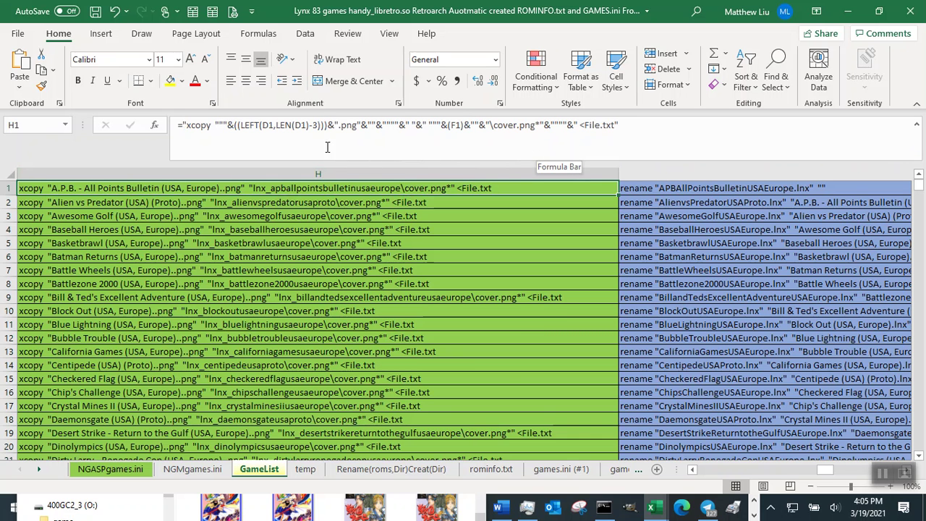
{"action": "left_click", "coordinate": [316, 125]}
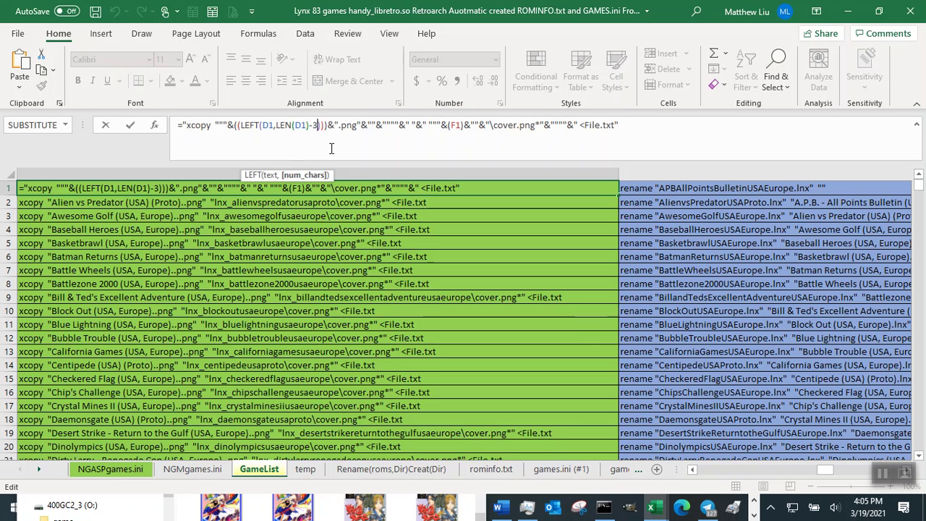
{"action": "key", "text": "Right"}
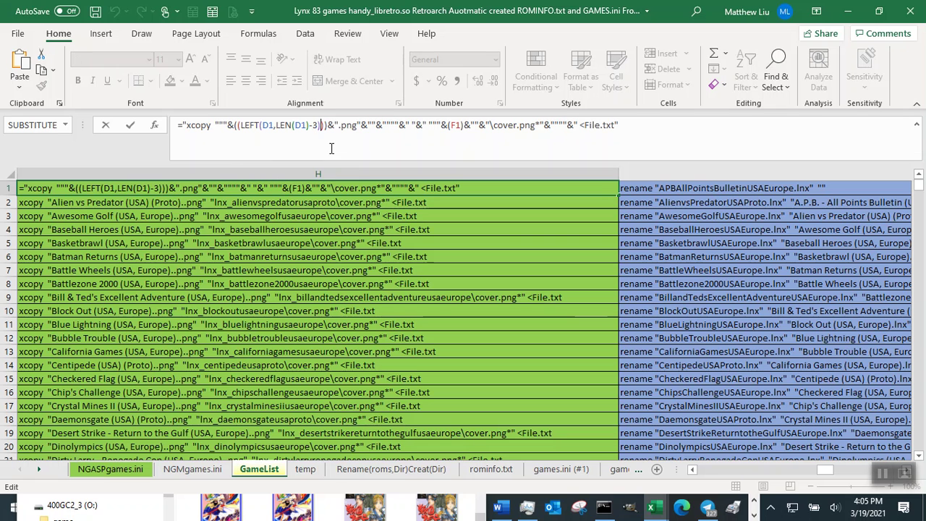
{"action": "key", "text": "BackSpace"}
{"action": "key", "text": "BackSpace"}
{"action": "key", "text": "BackSpace"}
{"action": "key", "text": "BackSpace"}
{"action": "key", "text": "BackSpace"}
{"action": "key", "text": "BackSpace"}
{"action": "key", "text": "BackSpace"}
{"action": "key", "text": "BackSpace"}
{"action": "key", "text": "BackSpace"}
{"action": "key", "text": "BackSpace"}
{"action": "key", "text": "BackSpace"}
{"action": "key", "text": "BackSpace"}
{"action": "key", "text": "BackSpace"}
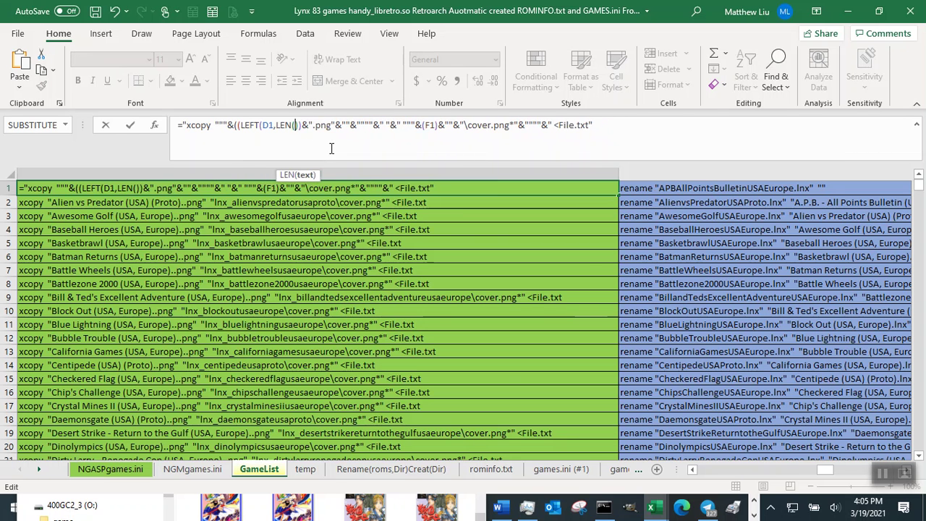
{"action": "key", "text": "BackSpace"}
{"action": "key", "text": "BackSpace"}
{"action": "key", "text": "BackSpace"}
{"action": "key", "text": "BackSpace"}
{"action": "key", "text": "BackSpace"}
{"action": "key", "text": "BackSpace"}
{"action": "key", "text": "BackSpace"}
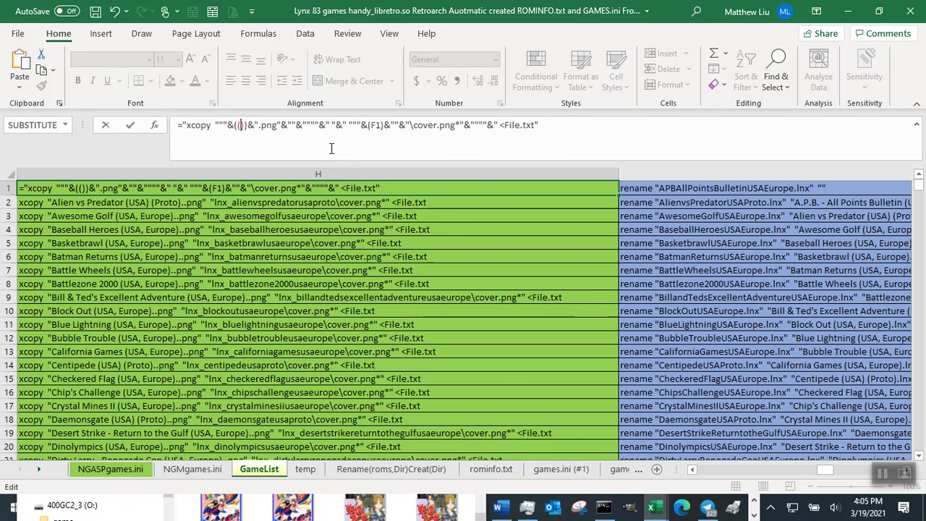
{"action": "type", "text": "D"}
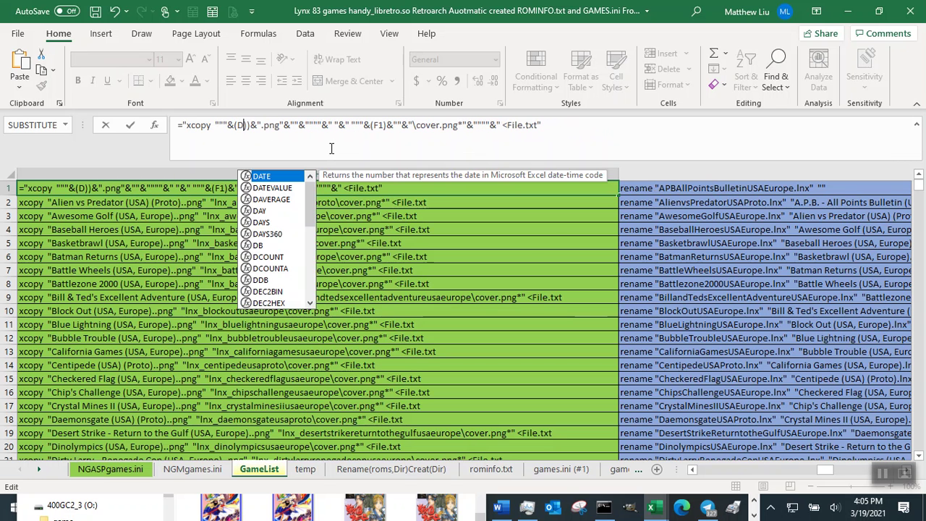
{"action": "type", "text": "1"}
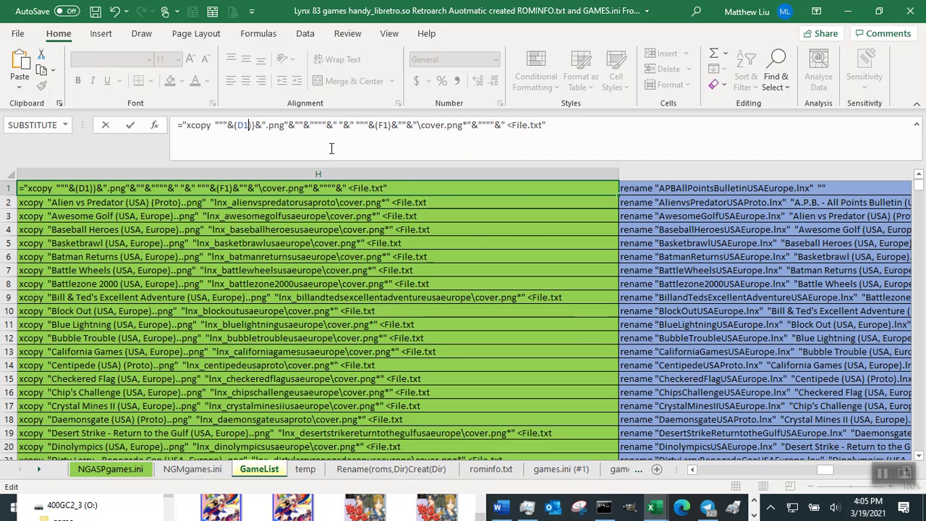
{"action": "key", "text": "BackSpace"}
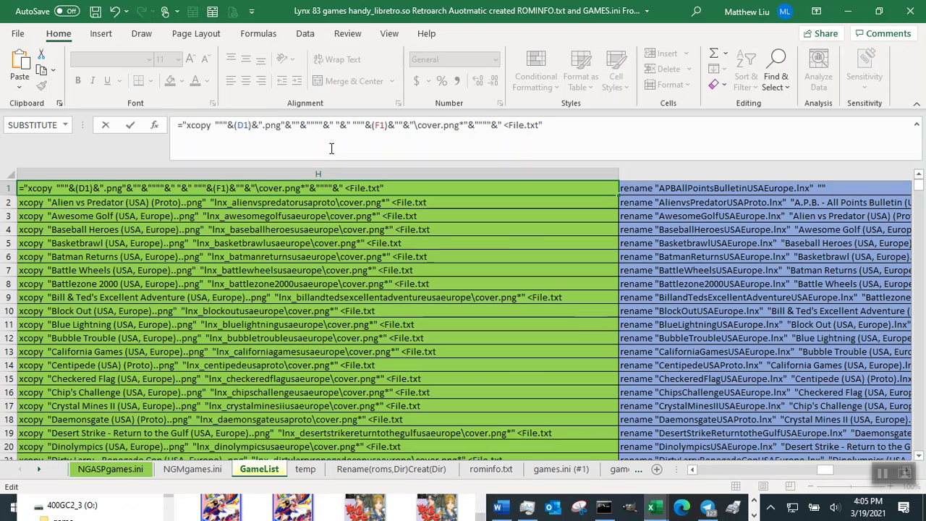
{"action": "key", "text": "Return"}
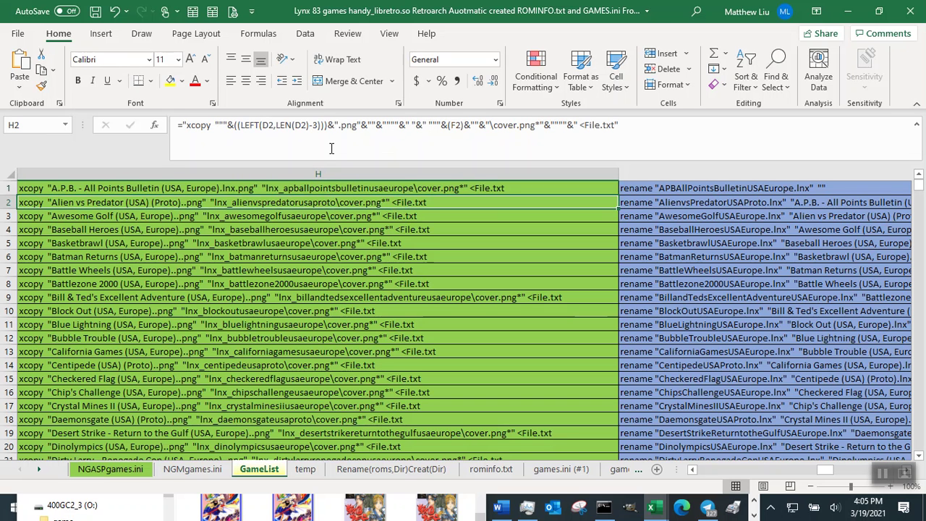
{"action": "left_click", "coordinate": [378, 190]}
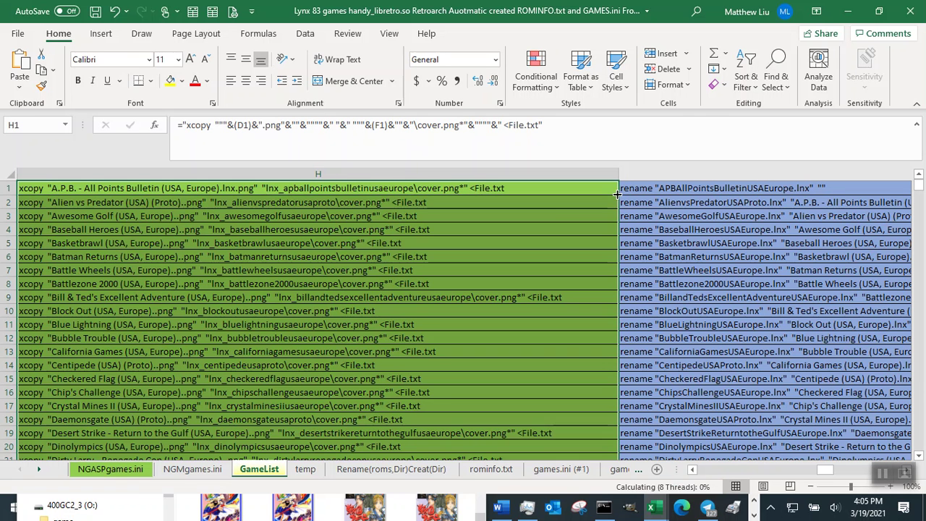
{"action": "double_click", "coordinate": [616, 194]}
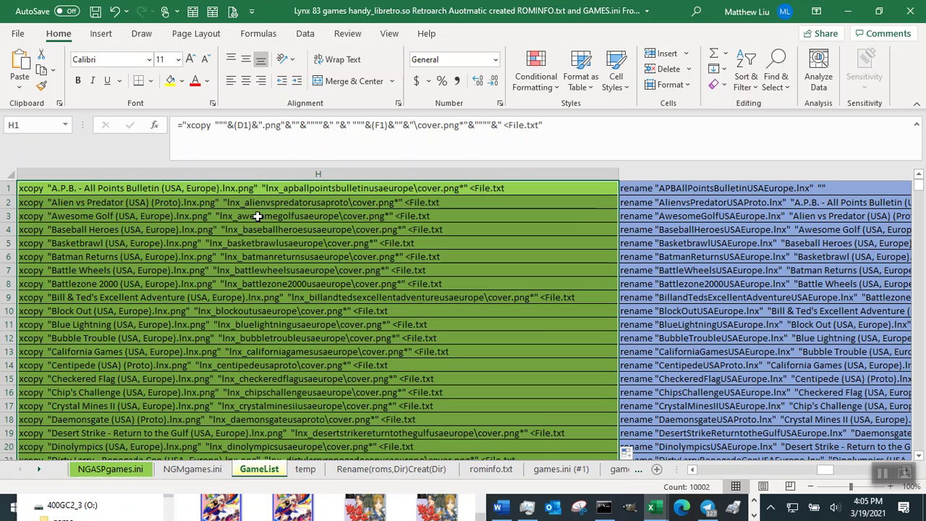
Examine the game names in columns C and D, comparing the C1 formula with the D1 file name.
{"action": "left_click", "coordinate": [694, 471]}
{"action": "left_click", "coordinate": [694, 471]}
{"action": "left_click", "coordinate": [694, 471]}
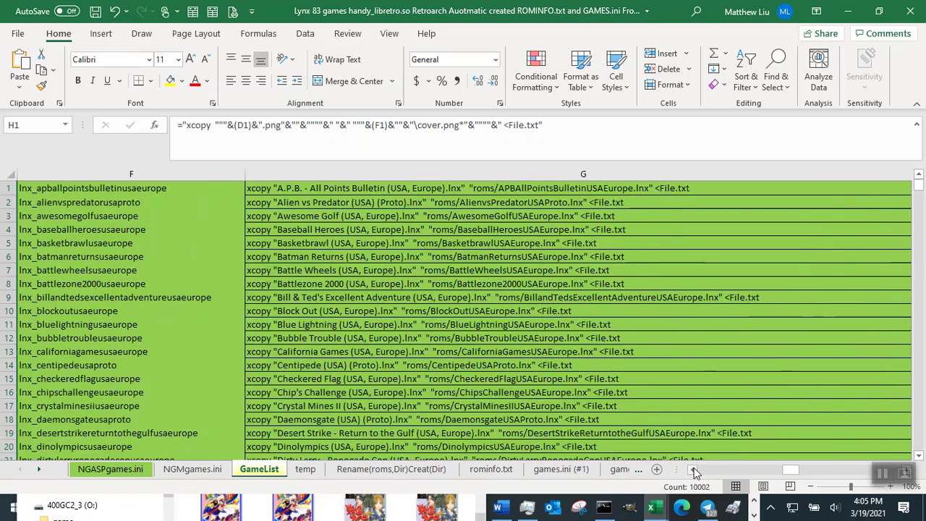
{"action": "left_click", "coordinate": [694, 472]}
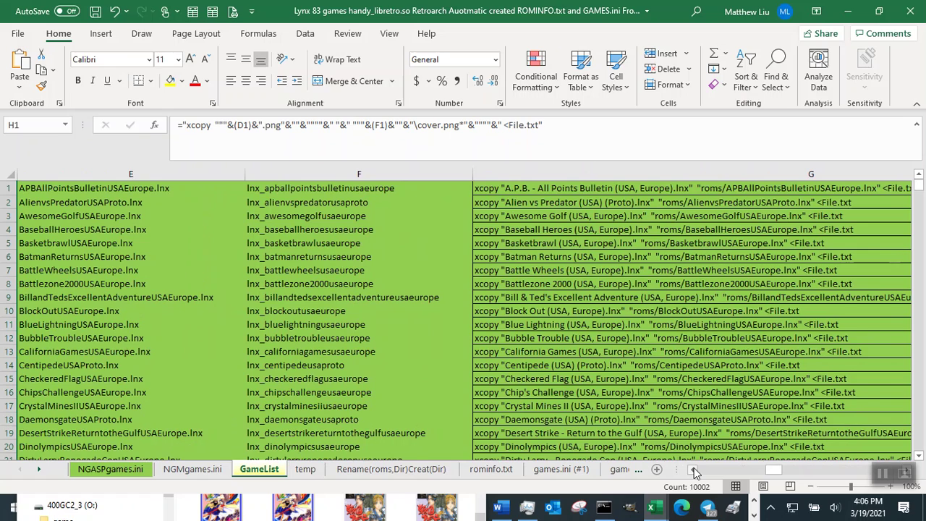
{"action": "left_click", "coordinate": [694, 471]}
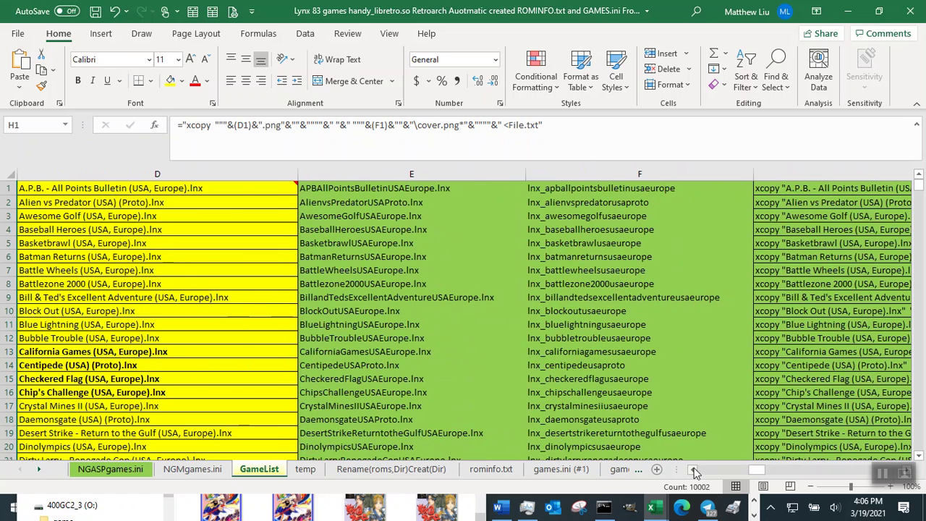
{"action": "left_click", "coordinate": [694, 471]}
{"action": "left_click", "coordinate": [694, 471]}
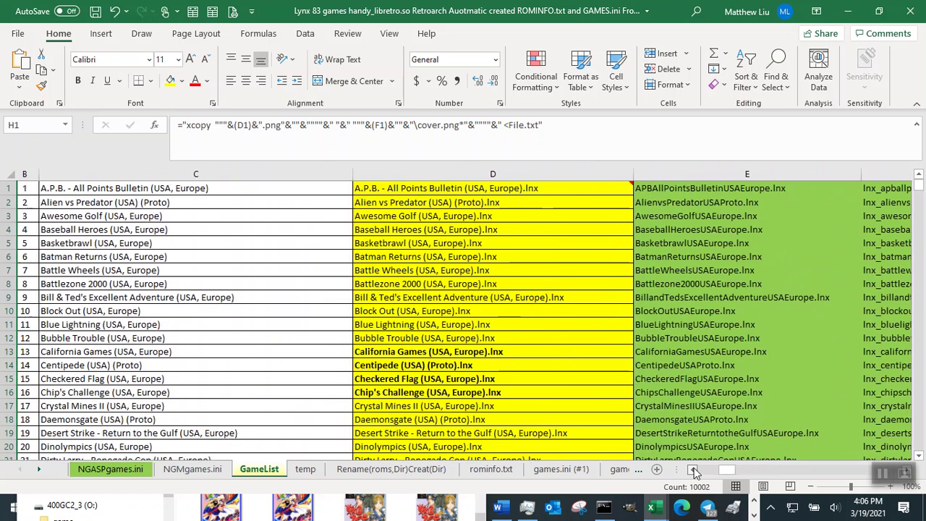
{"action": "left_click", "coordinate": [695, 472]}
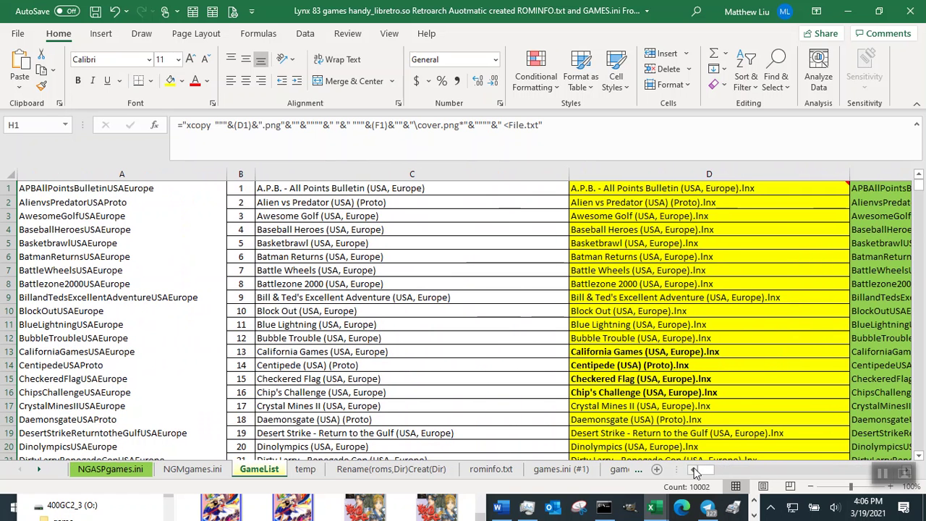
{"action": "left_click", "coordinate": [471, 188]}
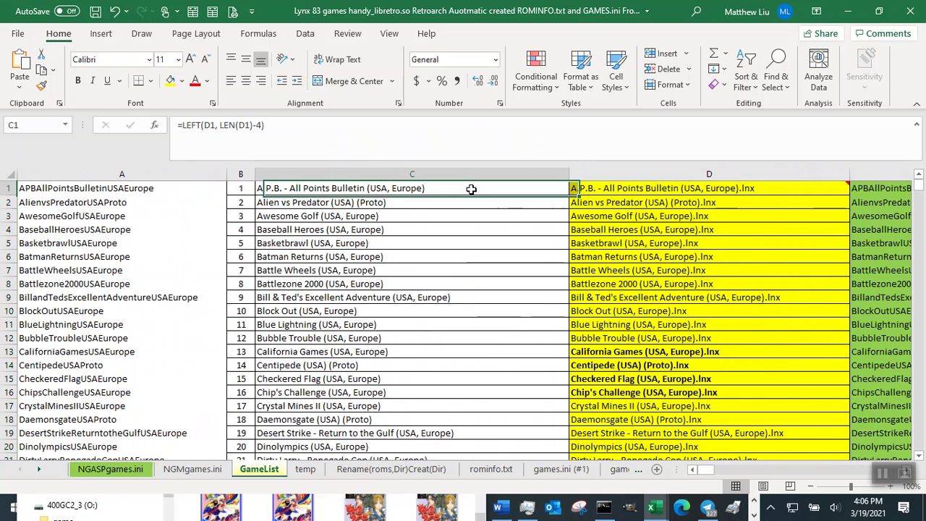
{"action": "left_click", "coordinate": [674, 192]}
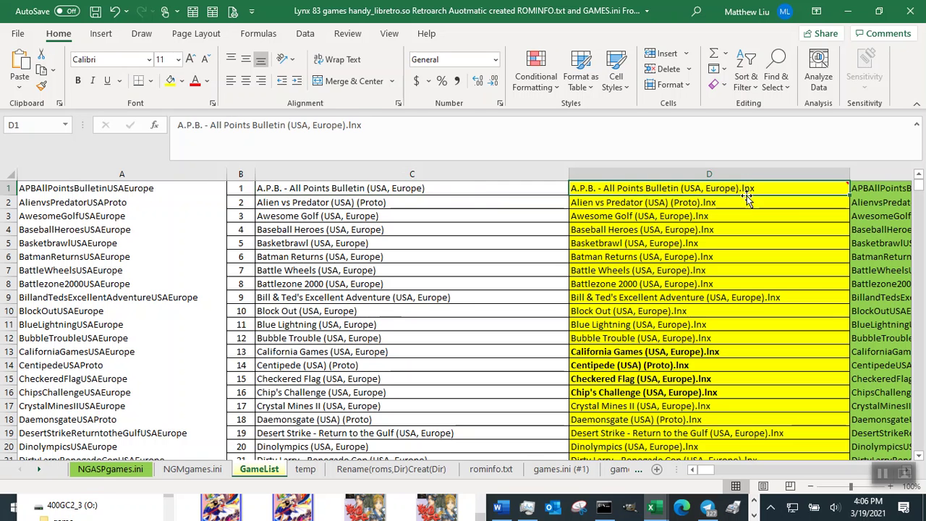
{"action": "left_click", "coordinate": [474, 189]}
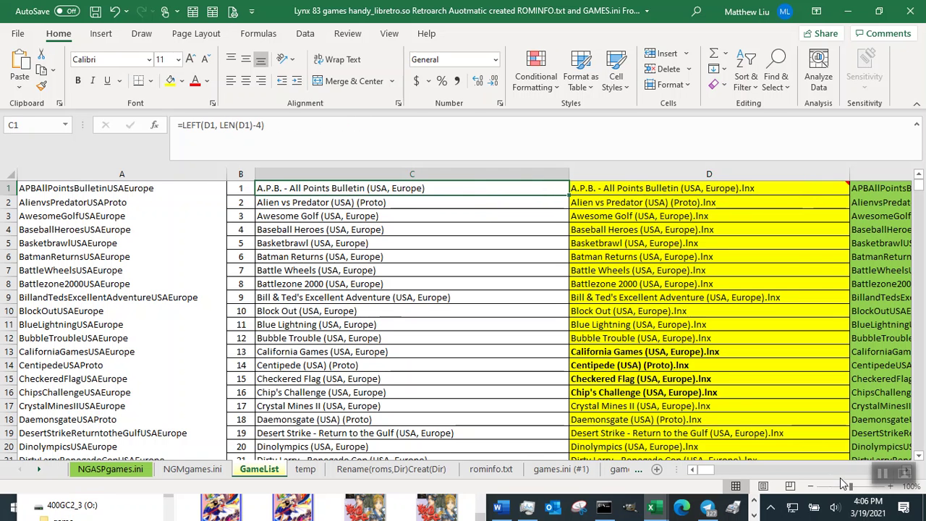
Change the D1 reference in H1's cover xcopy formula to C1 and fill it down column H.
{"action": "left_click_drag", "start_coordinate": [713, 471], "coordinate": [825, 475]}
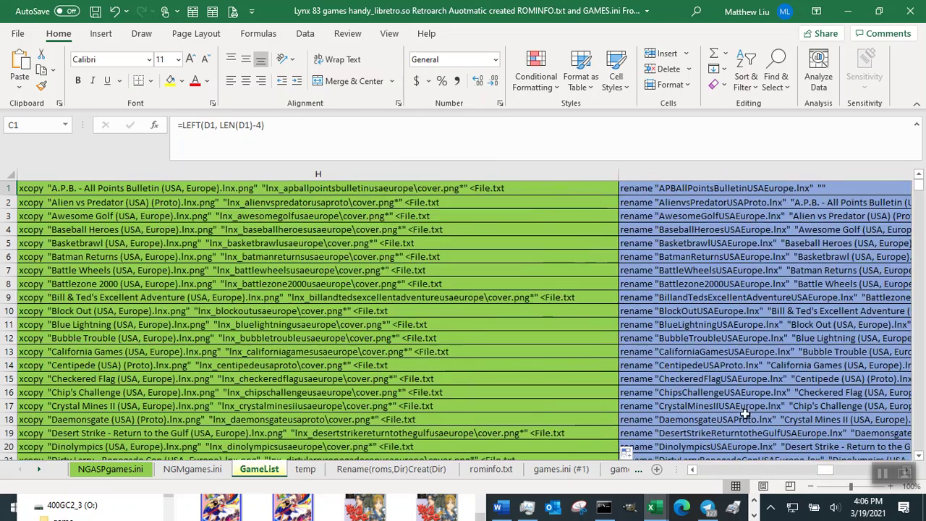
{"action": "left_click", "coordinate": [300, 187]}
{"action": "left_click", "coordinate": [244, 124]}
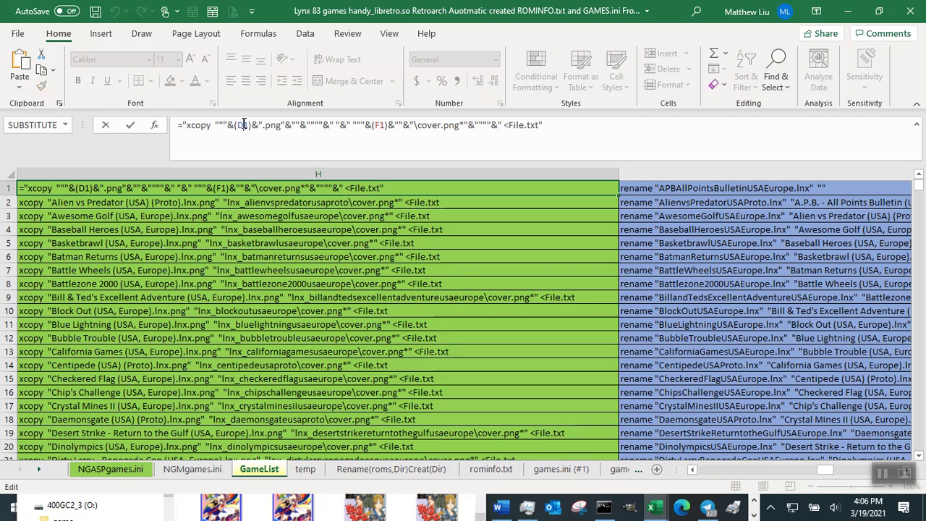
{"action": "type", "text": "c"}
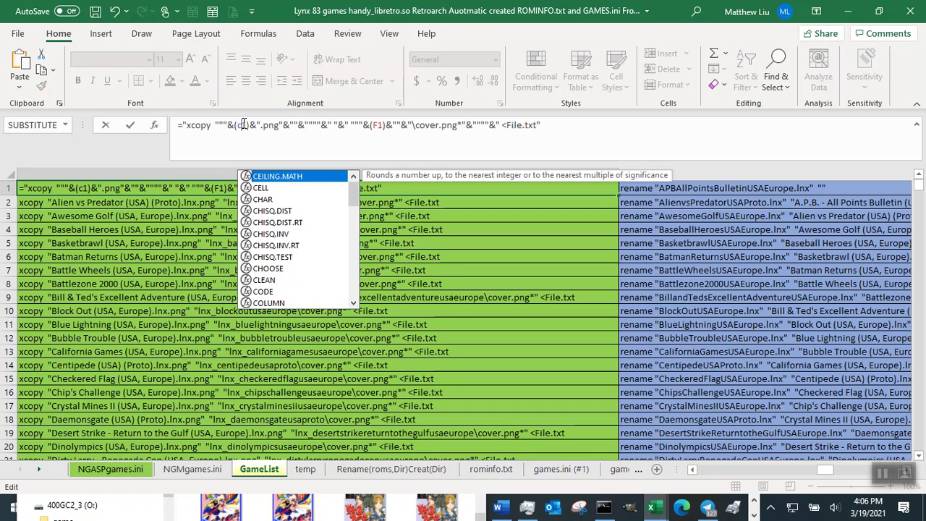
{"action": "key", "text": "BackSpace"}
{"action": "type", "text": "C"}
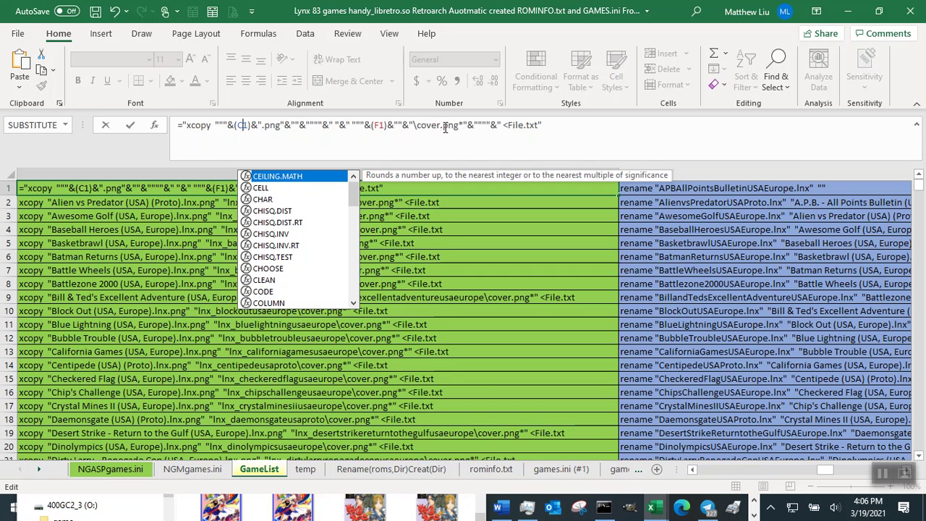
{"action": "key", "text": "Return"}
{"action": "left_click", "coordinate": [497, 188]}
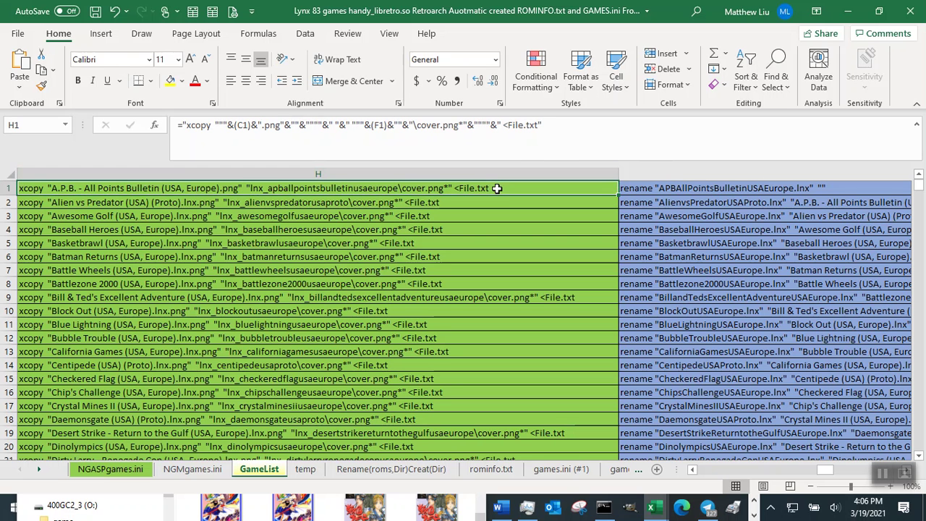
{"action": "double_click", "coordinate": [618, 195]}
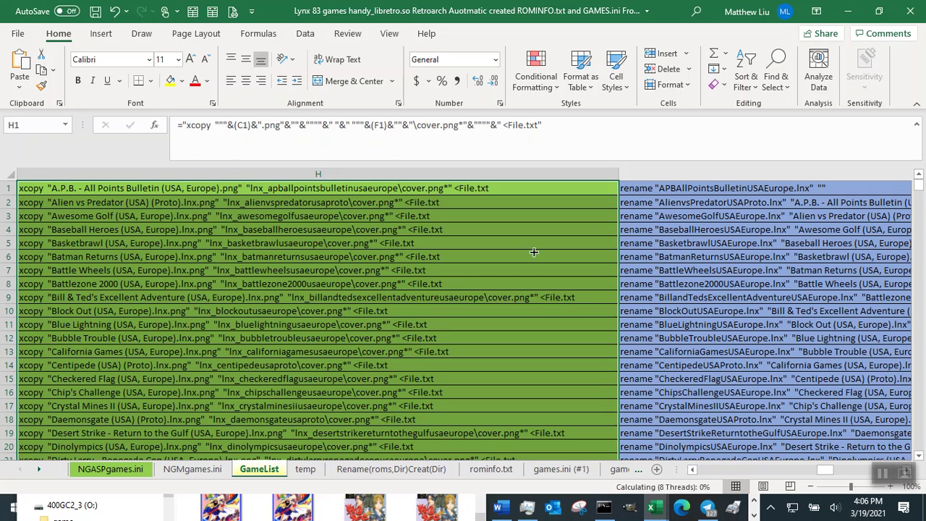
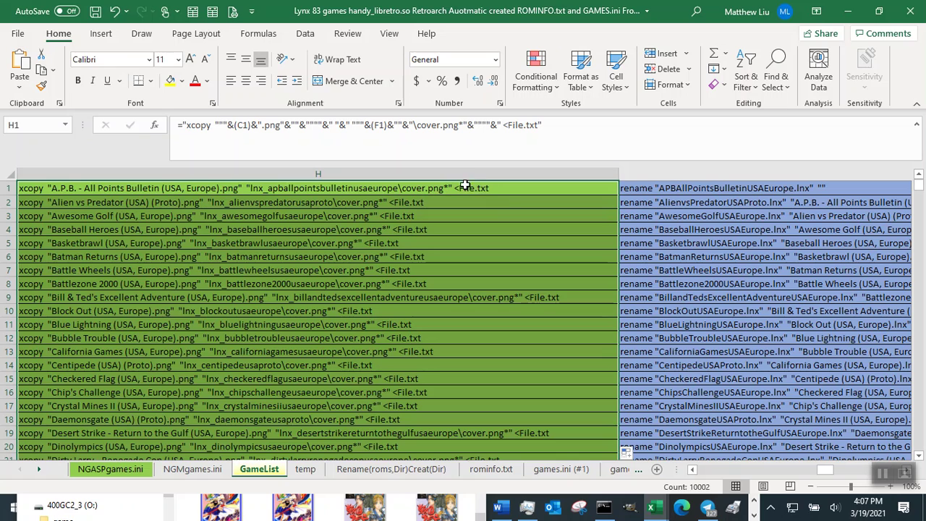
Copy the cover xcopy commands in H1:H83, from A.P.B. through Zarlor Mercenary.
{"action": "left_click", "coordinate": [410, 259]}
{"action": "left_click", "coordinate": [319, 189]}
{"action": "left_click_drag", "start_coordinate": [318, 188], "coordinate": [302, 278]}
{"action": "left_click", "coordinate": [498, 353]}
{"action": "left_click_drag", "start_coordinate": [473, 281], "coordinate": [475, 38]}
{"action": "right_click", "coordinate": [439, 239]}
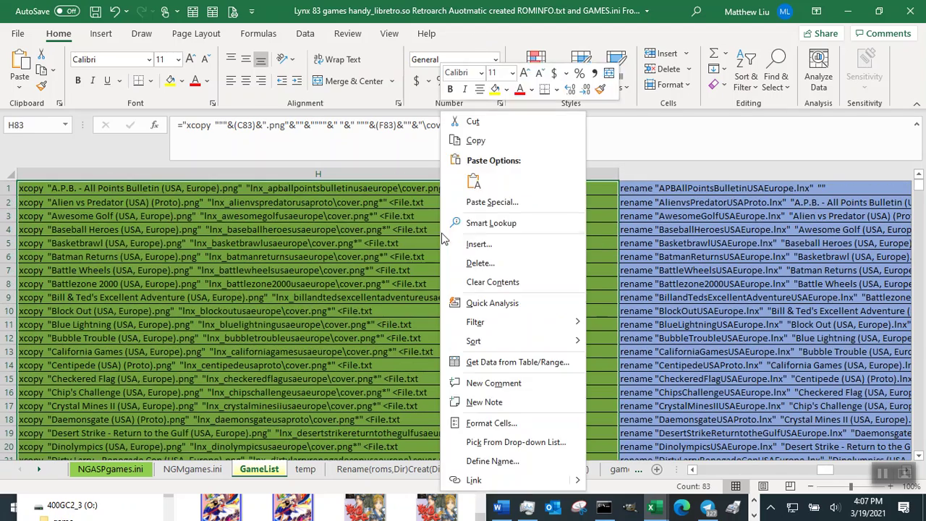
{"action": "left_click", "coordinate": [475, 140]}
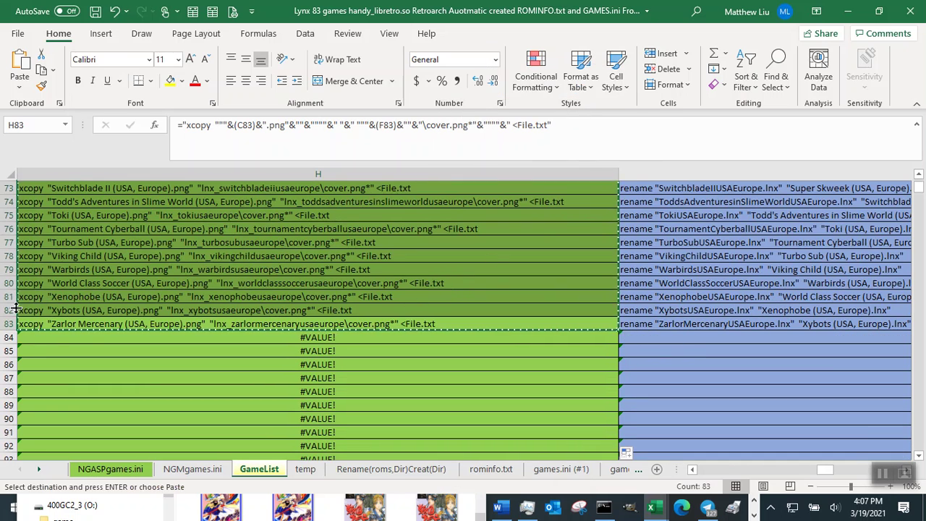
Switch to File Explorer and create a new text document in the roms\lynx folder on NGASP (I:).
{"action": "left_click", "coordinate": [847, 11]}
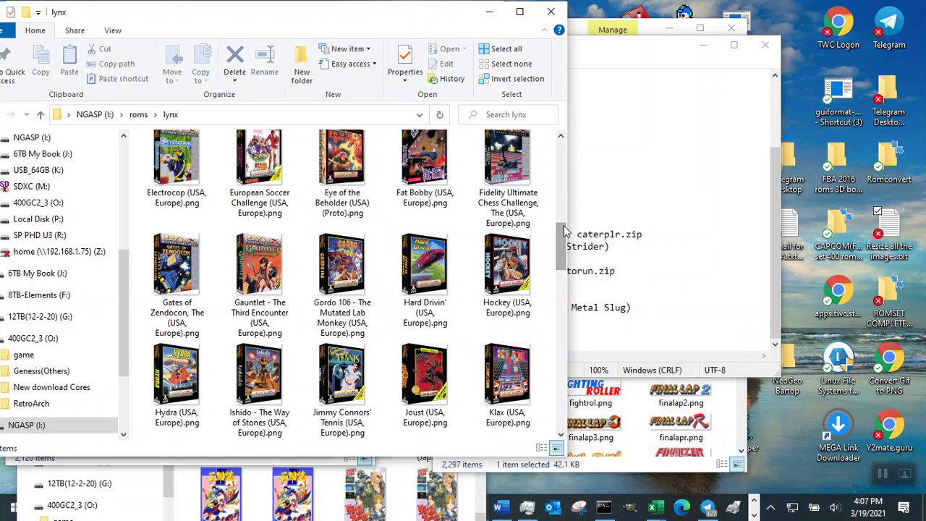
{"action": "left_click", "coordinate": [519, 12]}
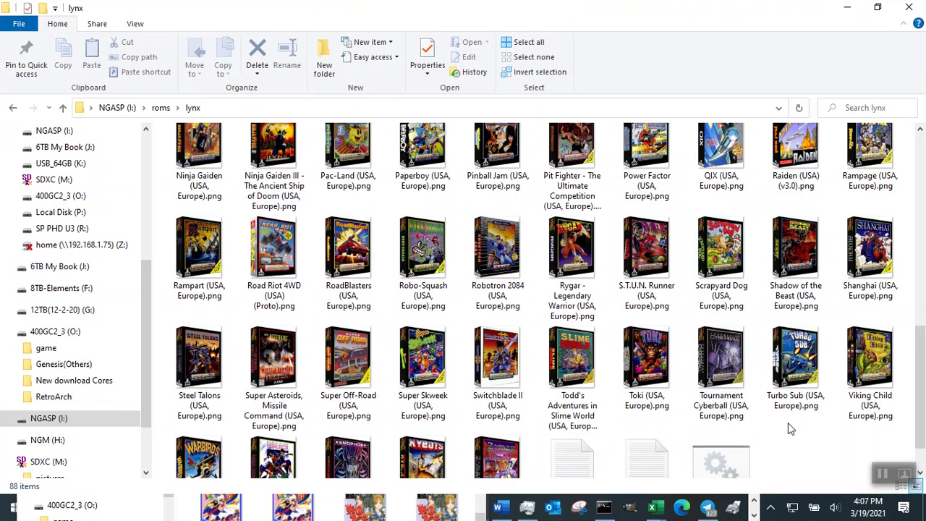
{"action": "scroll", "coordinate": [788, 423], "scroll_direction": "down", "scroll_amount": 2}
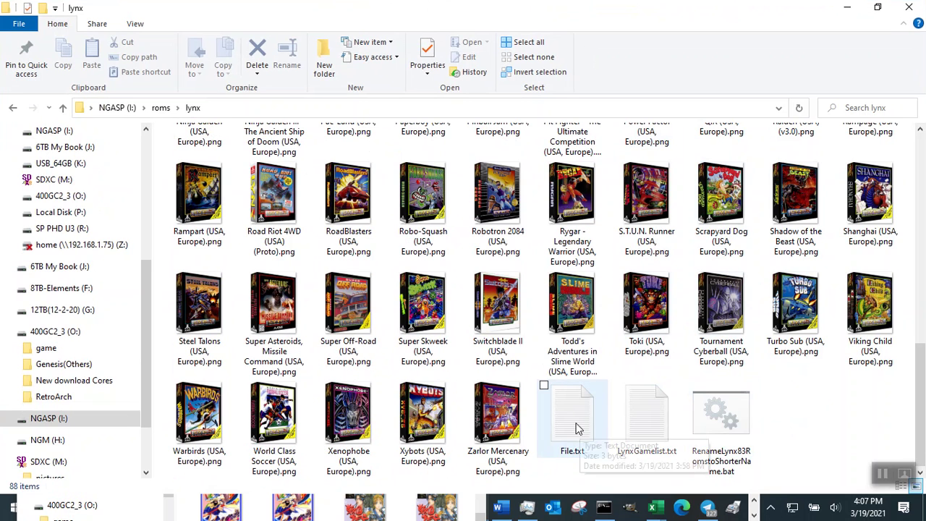
{"action": "right_click", "coordinate": [793, 431]}
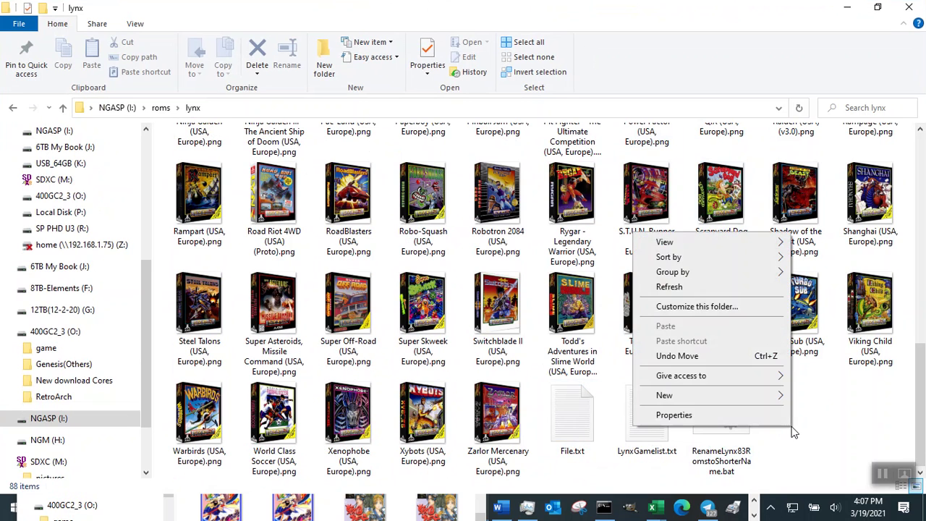
{"action": "mouse_move", "coordinate": [700, 397]}
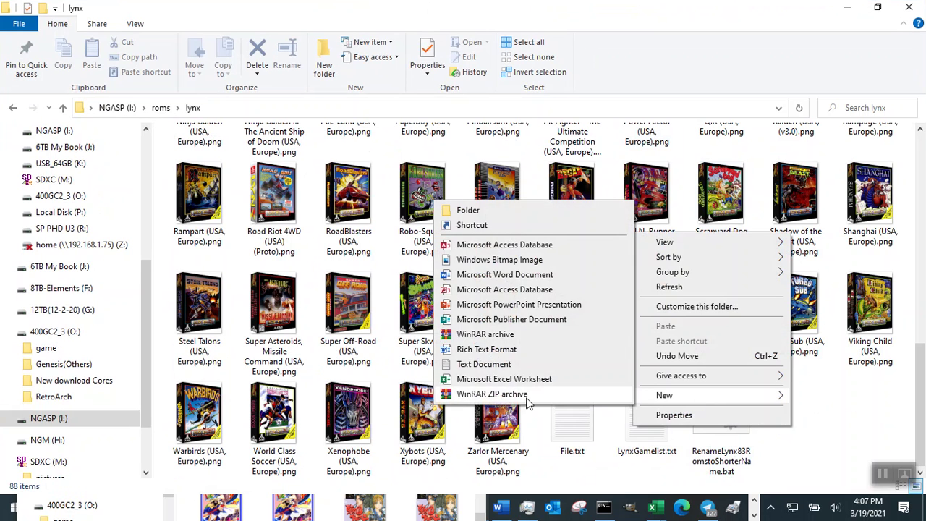
{"action": "left_click", "coordinate": [486, 364]}
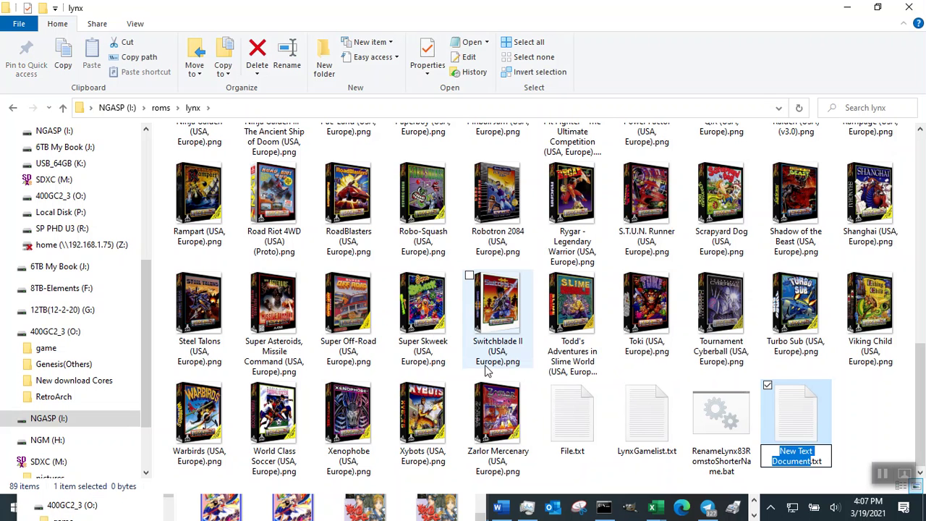
Name the new text file RenamePNGtoCoverandCreatedFolderForEachPNG_lyn83.txt.
{"action": "type", "text": "Rename"}
{"action": "key", "text": "BackSpace"}
{"action": "key", "text": "BackSpace"}
{"action": "key", "text": "BackSpace"}
{"action": "type", "text": "amePNG"}
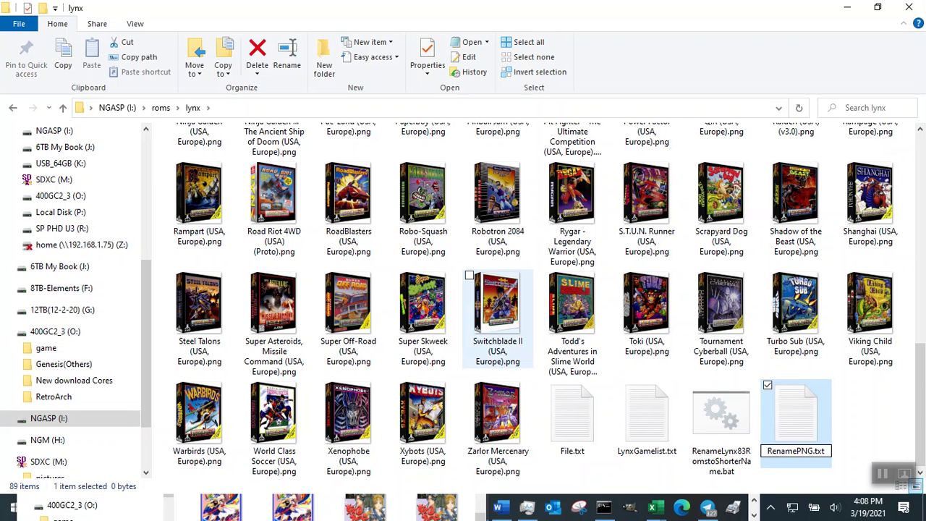
{"action": "type", "text": "to"}
{"action": "type", "text": "Coveran"}
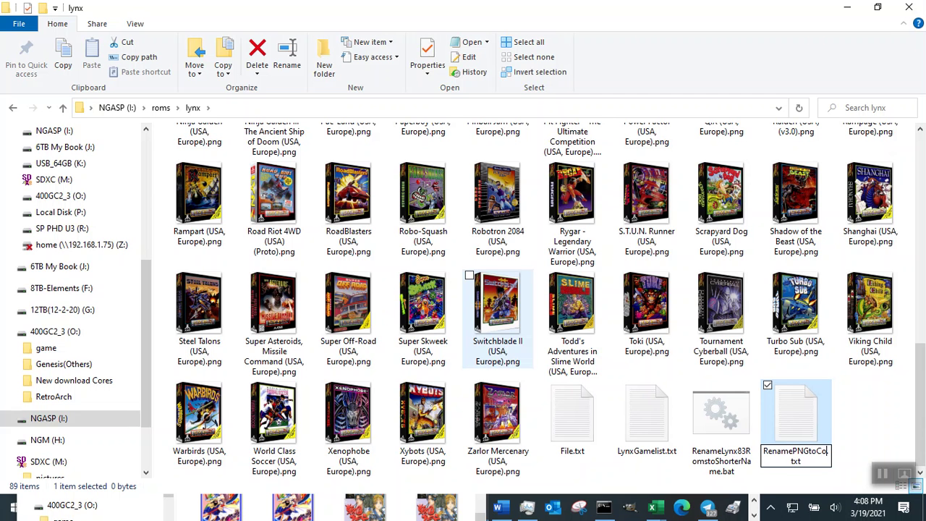
{"action": "type", "text": "dCre"}
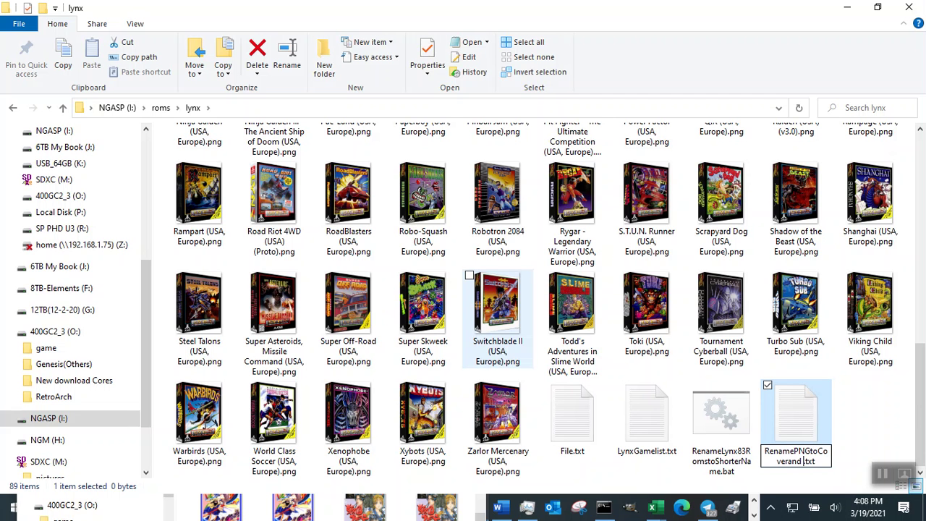
{"action": "type", "text": "atedFolder"}
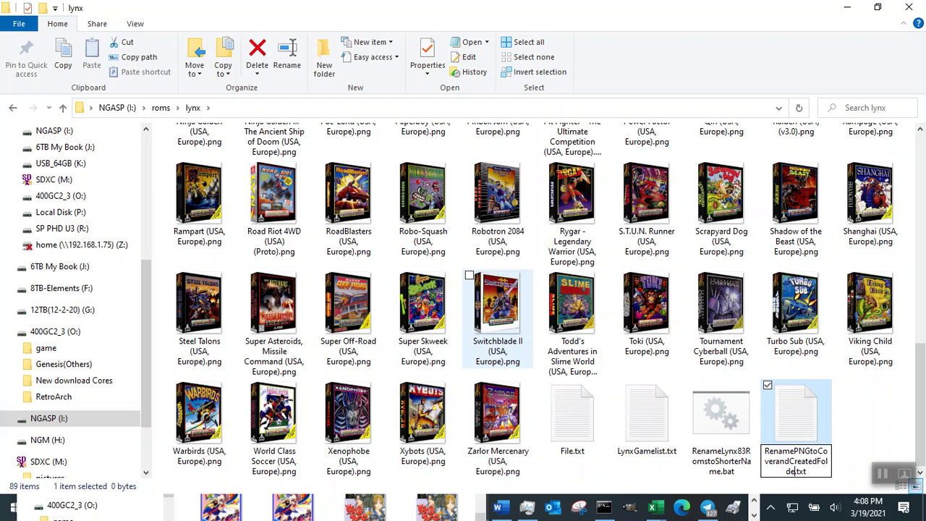
{"action": "type", "text": " FOr"}
{"action": "key", "text": "BackSpace"}
{"action": "key", "text": "BackSpace"}
{"action": "key", "text": "BackSpace"}
{"action": "key", "text": "BackSpace"}
{"action": "type", "text": "ForEachPNG"}
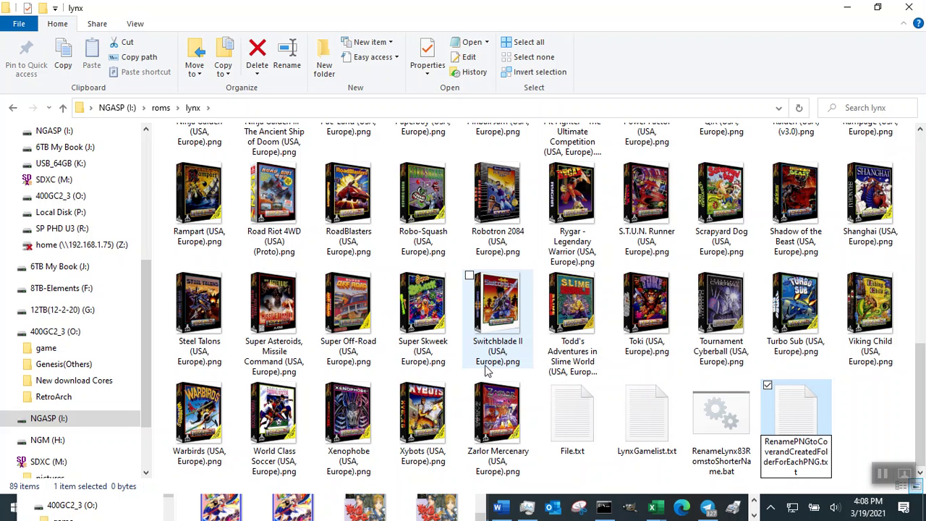
{"action": "type", "text": "_lyn83"}
{"action": "key", "text": "Return"}
Open the new text file, paste in the copied xcopy commands and add a Pause line after the Batman Returns command.
{"action": "key", "text": "Return"}
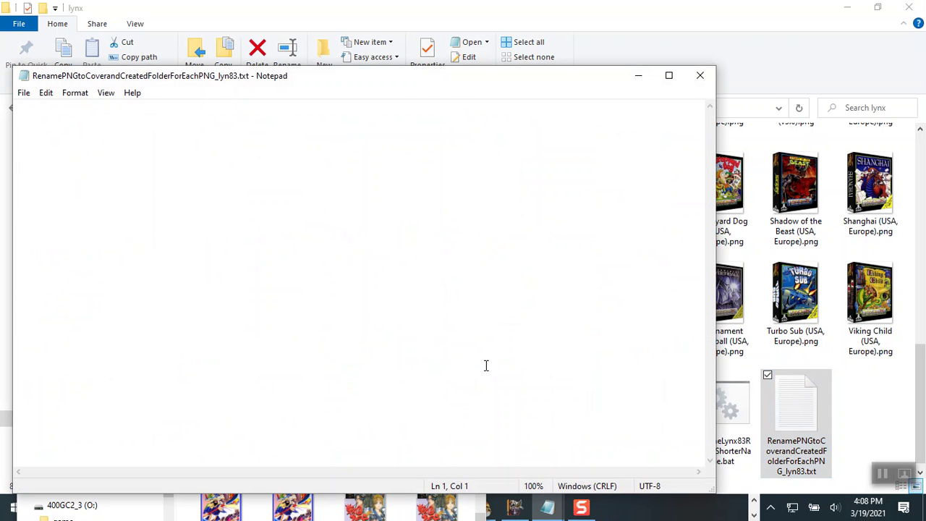
{"action": "key", "text": "ctrl+v"}
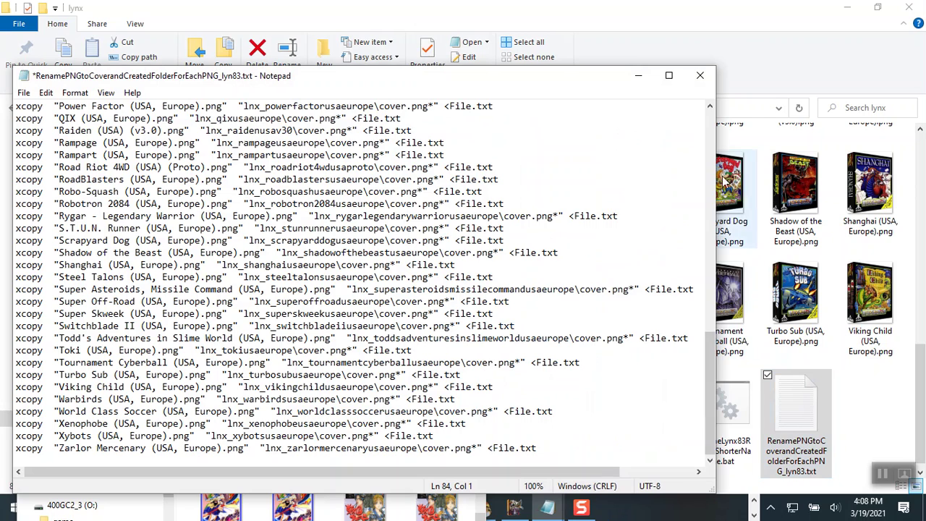
{"action": "left_click_drag", "start_coordinate": [710, 390], "coordinate": [720, 133]}
{"action": "left_click", "coordinate": [540, 167]}
{"action": "key", "text": "Return"}
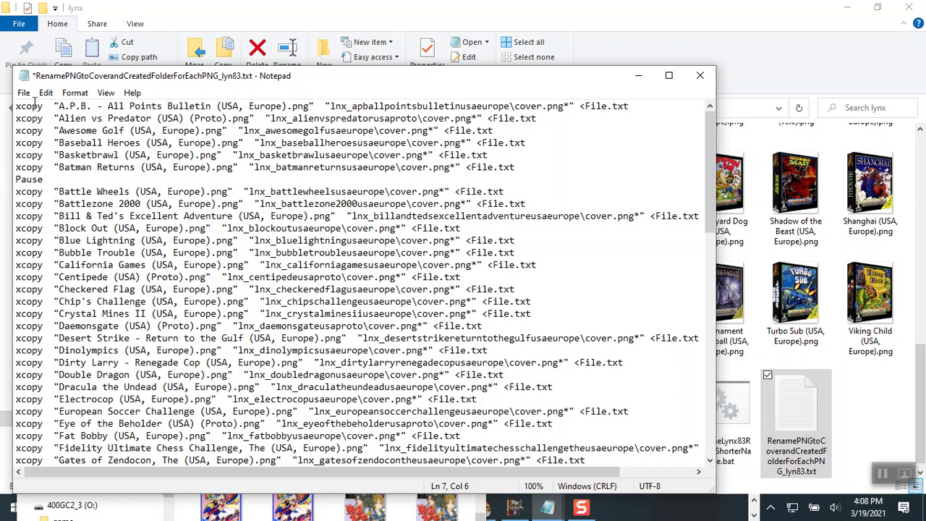
Save the text file with the xcopy commands and reopen it briefly to check its contents.
{"action": "left_click", "coordinate": [24, 92]}
{"action": "left_click", "coordinate": [30, 155]}
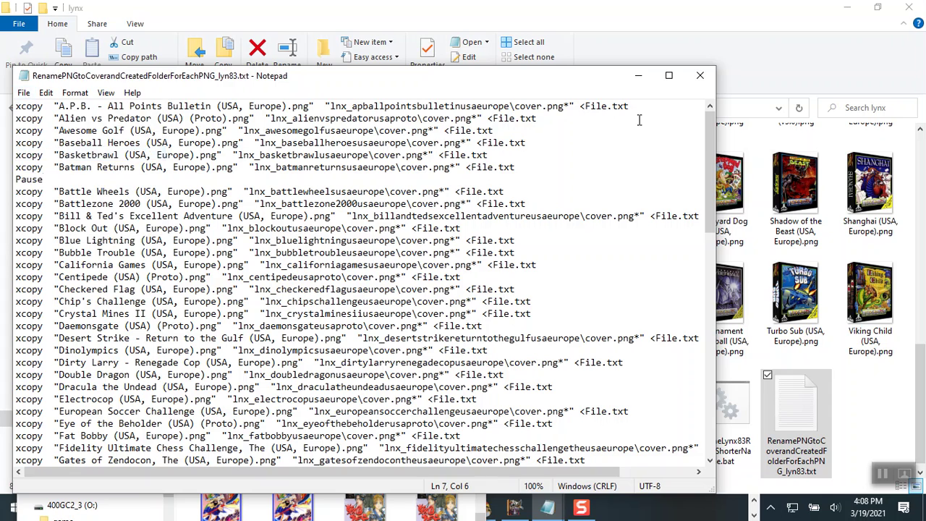
{"action": "left_click", "coordinate": [699, 75]}
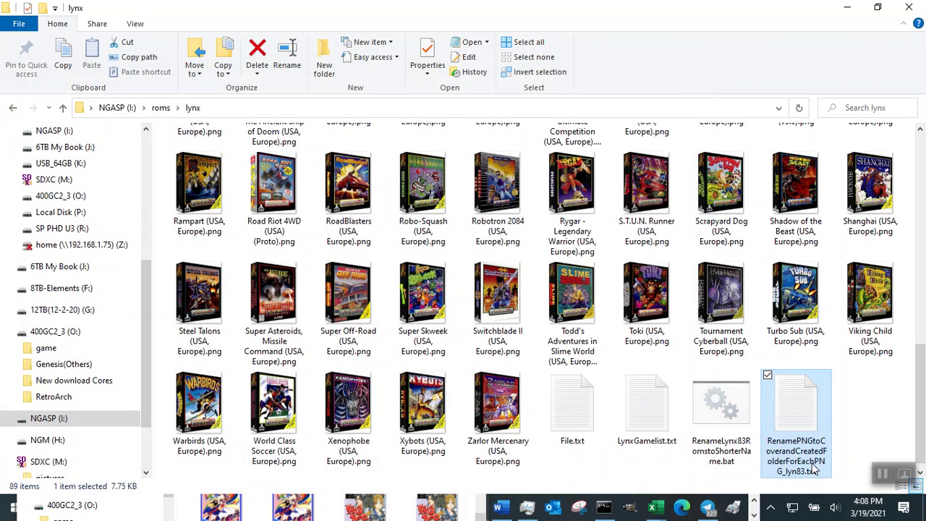
{"action": "double_click", "coordinate": [810, 440]}
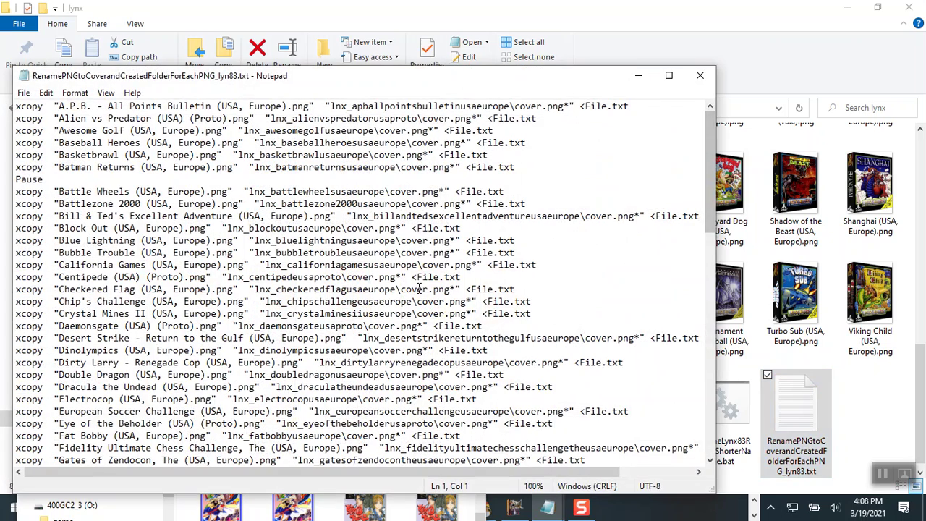
{"action": "left_click", "coordinate": [700, 75]}
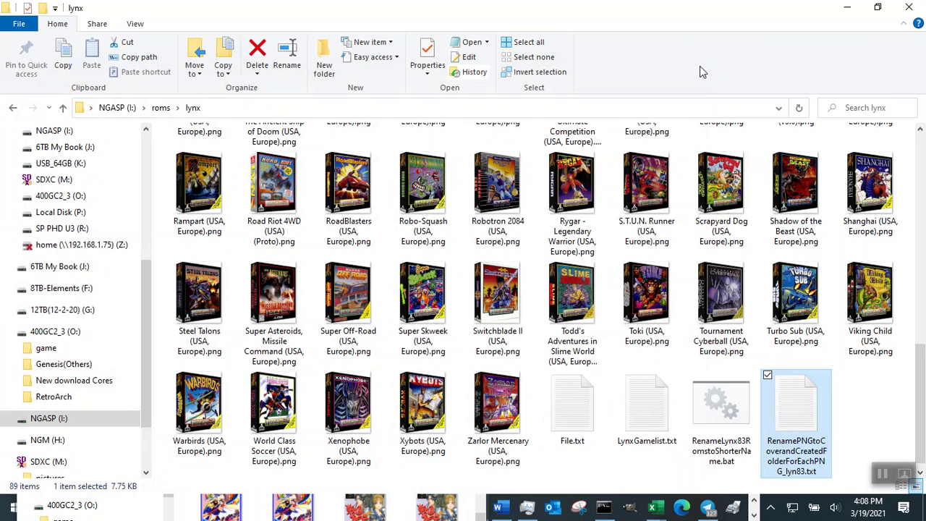
Change the extension of RenamePNGtoCoverandCreatedFolderForEachPNG_lyn83 from .txt to .bat.
{"action": "left_click", "coordinate": [825, 471]}
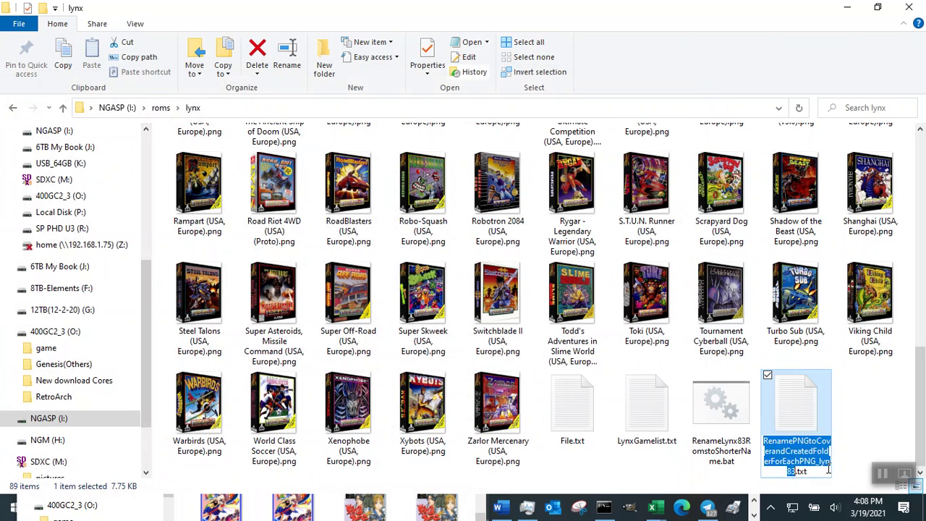
{"action": "left_click", "coordinate": [823, 474]}
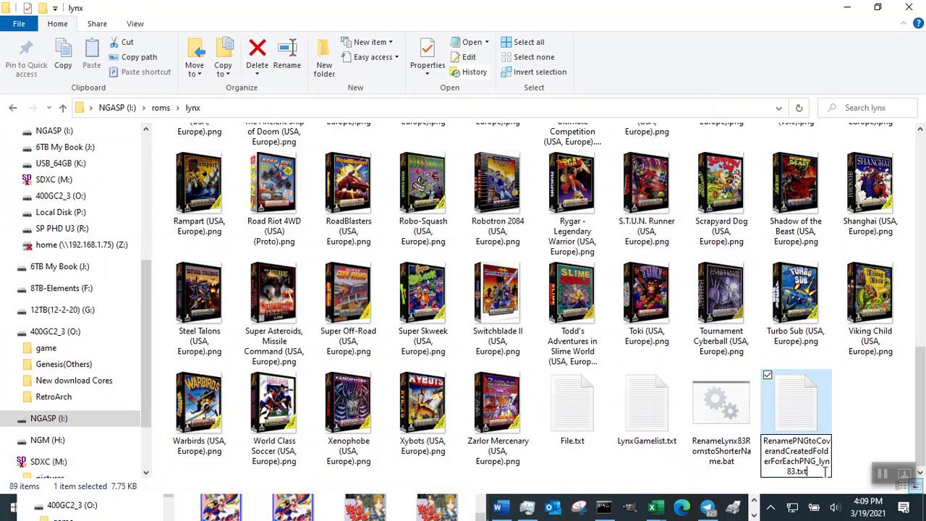
{"action": "key", "text": "BackSpace"}
{"action": "key", "text": "BackSpace"}
{"action": "type", "text": "bat"}
{"action": "key", "text": "Return"}
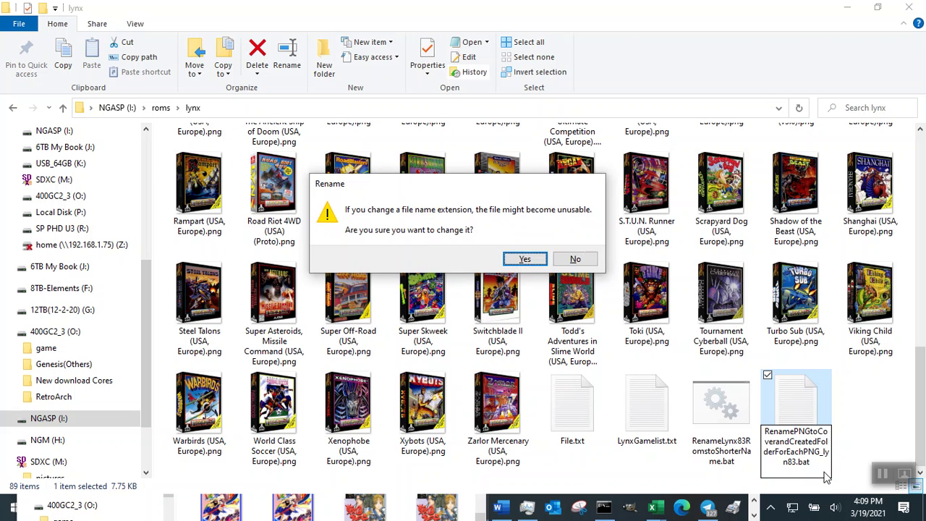
{"action": "key", "text": "Return"}
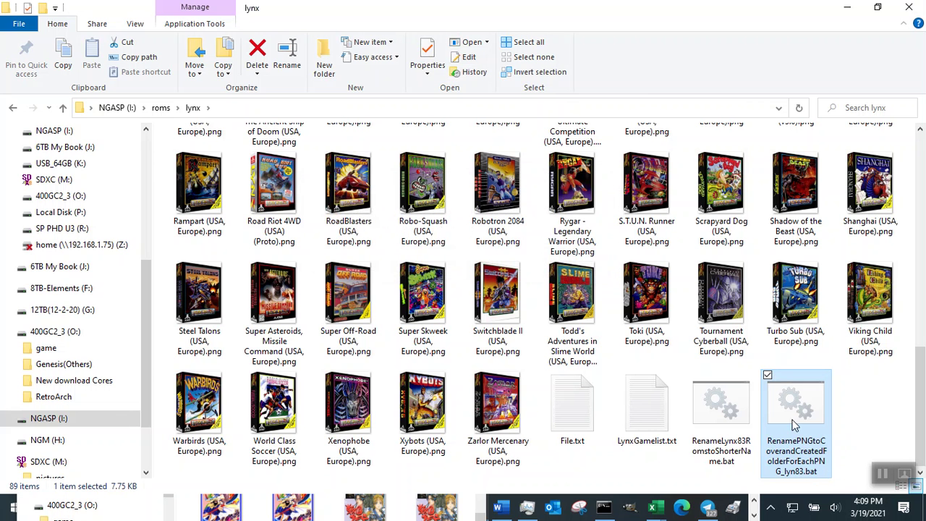
Run RenamePNGtoCoverandCreatedFolderForEachPNG_lyn83.bat up to its pause and refresh the lynx folder listing.
{"action": "double_click", "coordinate": [790, 414]}
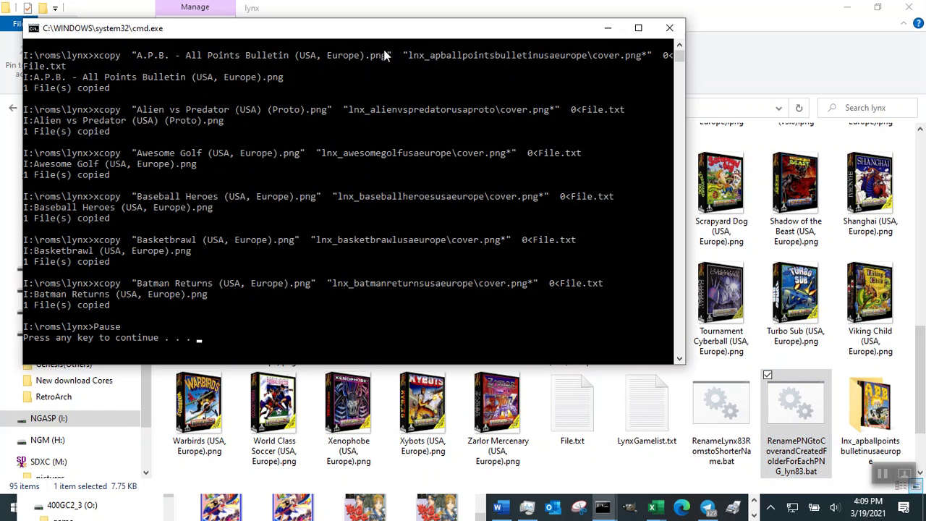
{"action": "left_click_drag", "start_coordinate": [365, 33], "coordinate": [569, 40]}
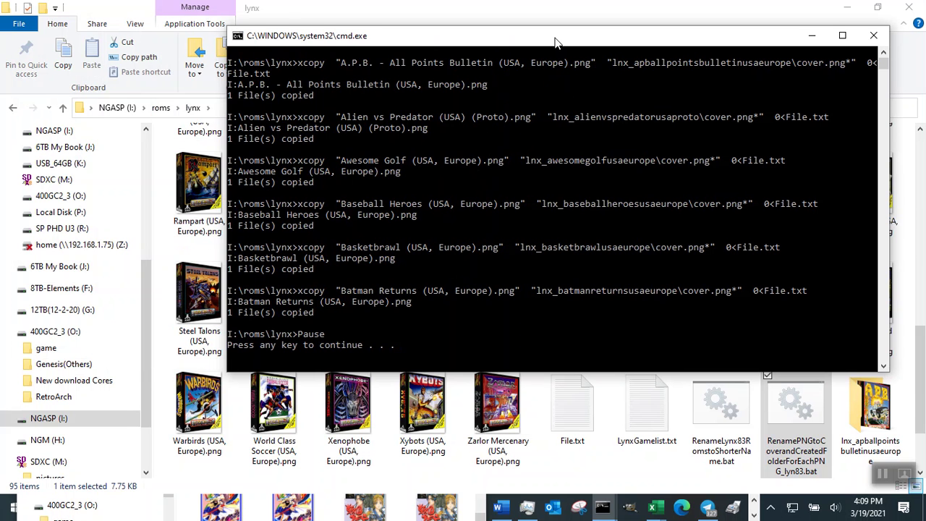
{"action": "left_click_drag", "start_coordinate": [558, 37], "coordinate": [375, 193]}
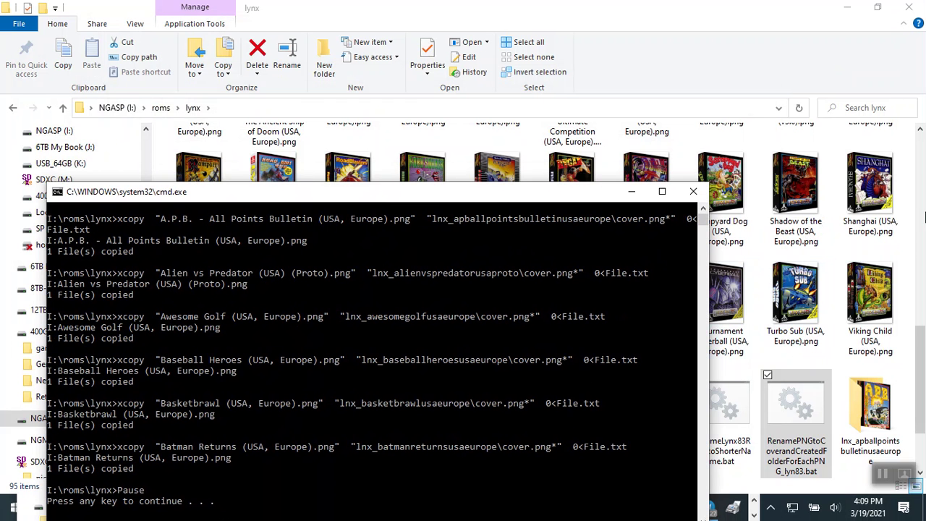
{"action": "left_click_drag", "start_coordinate": [919, 373], "coordinate": [922, 183]}
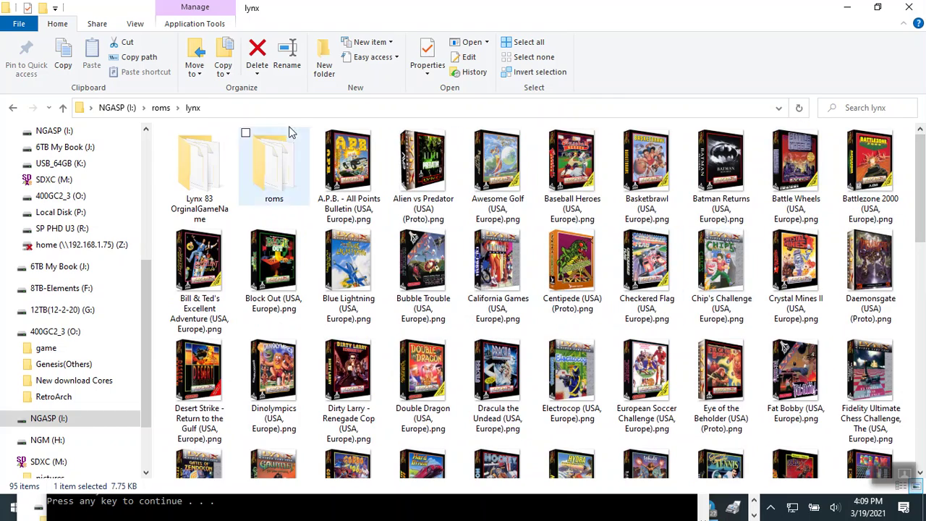
{"action": "left_click", "coordinate": [803, 107]}
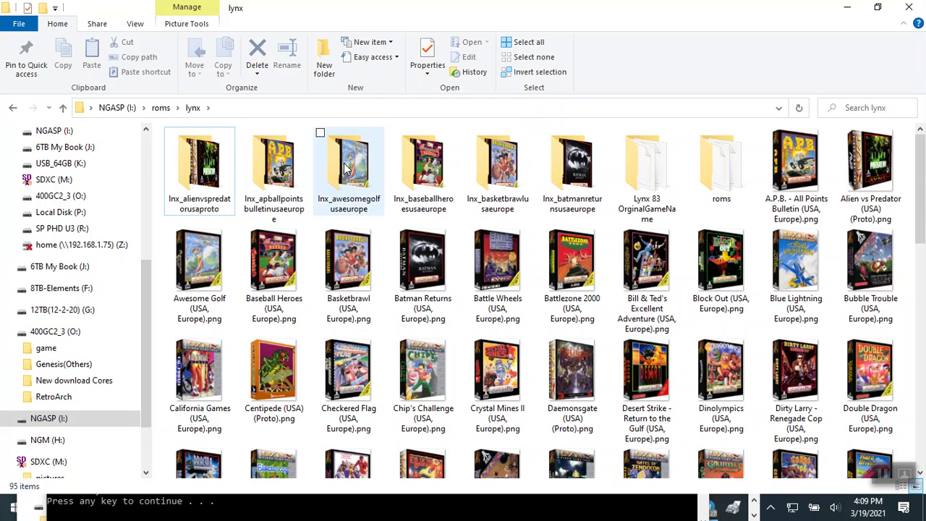
Inspect cover.png in the lnx_alienvspredatorusaproto folder with extra large icons, and close the folder window.
{"action": "double_click", "coordinate": [201, 180]}
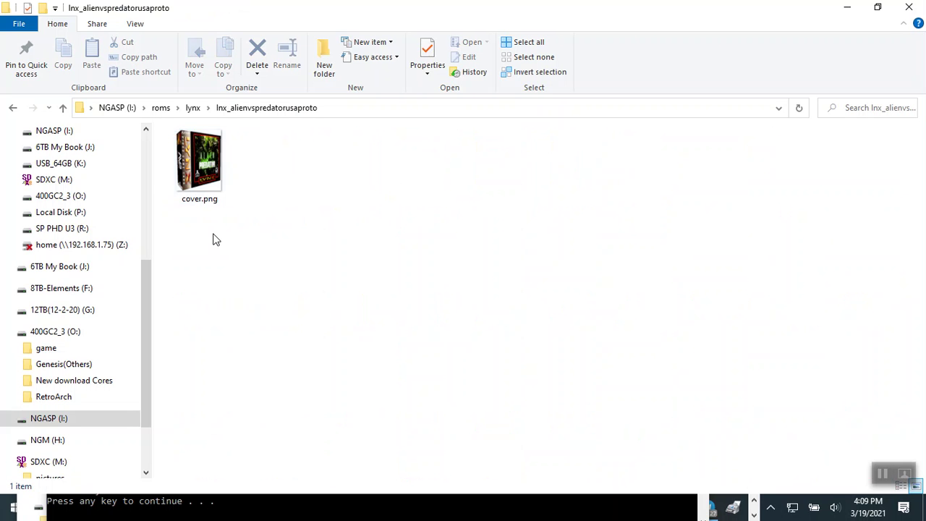
{"action": "mouse_move", "coordinate": [203, 209]}
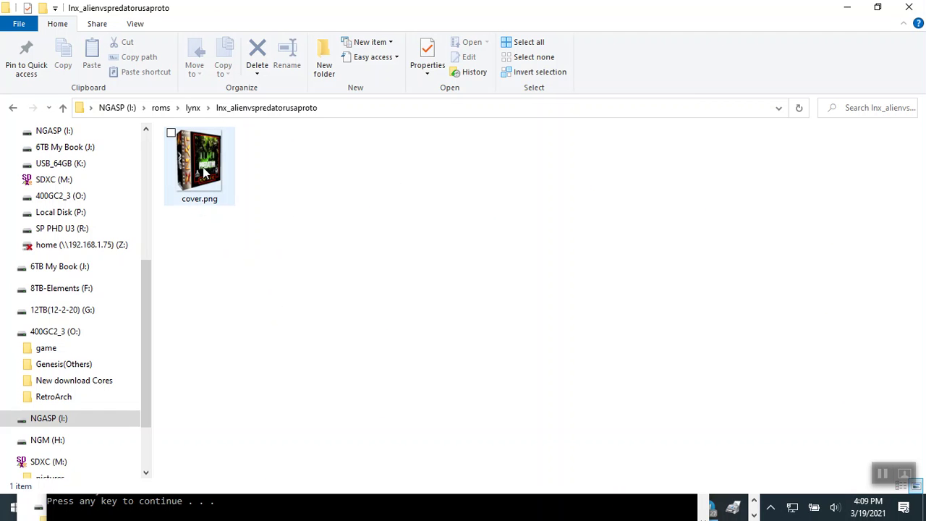
{"action": "mouse_move", "coordinate": [200, 180]}
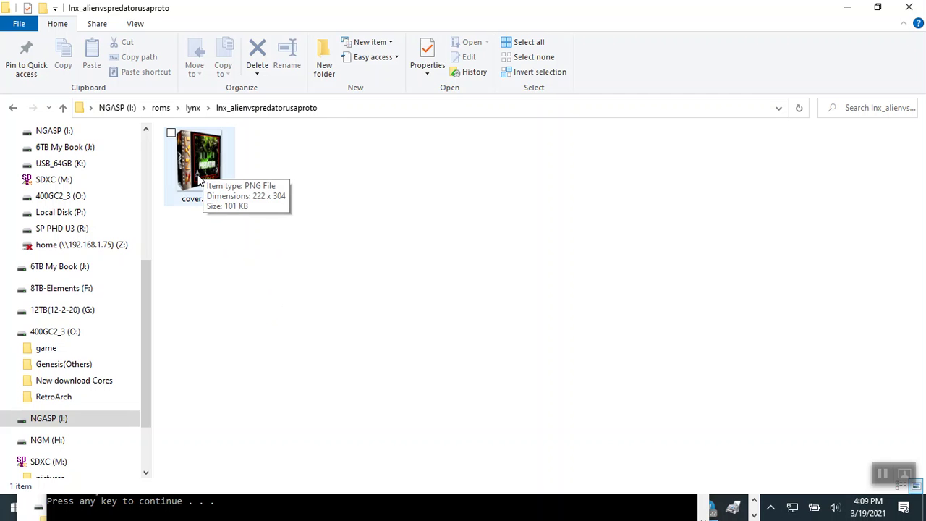
{"action": "right_click", "coordinate": [337, 170]}
{"action": "mouse_move", "coordinate": [324, 182]}
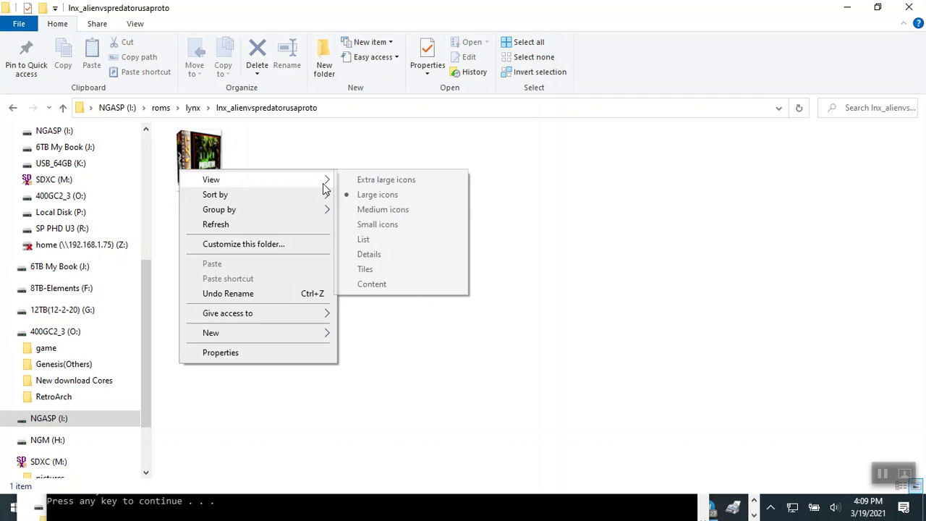
{"action": "left_click", "coordinate": [384, 181]}
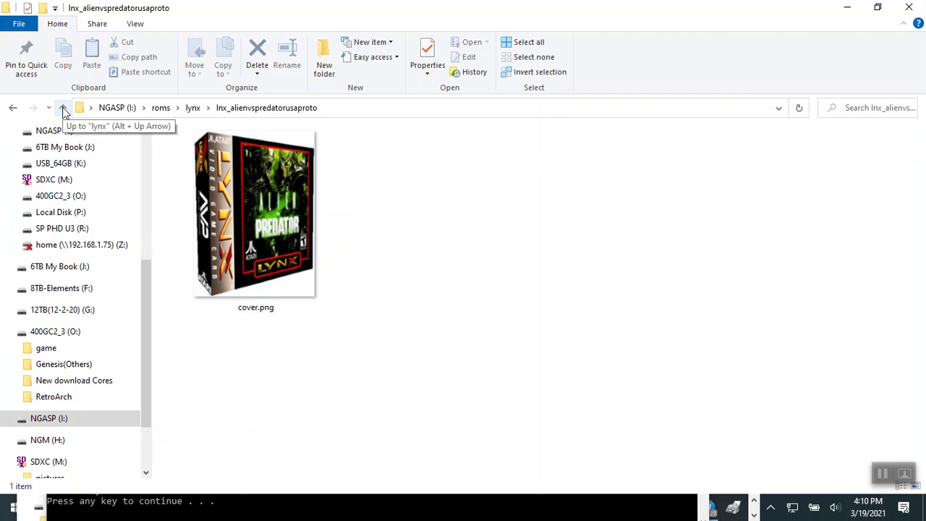
{"action": "left_click", "coordinate": [908, 9]}
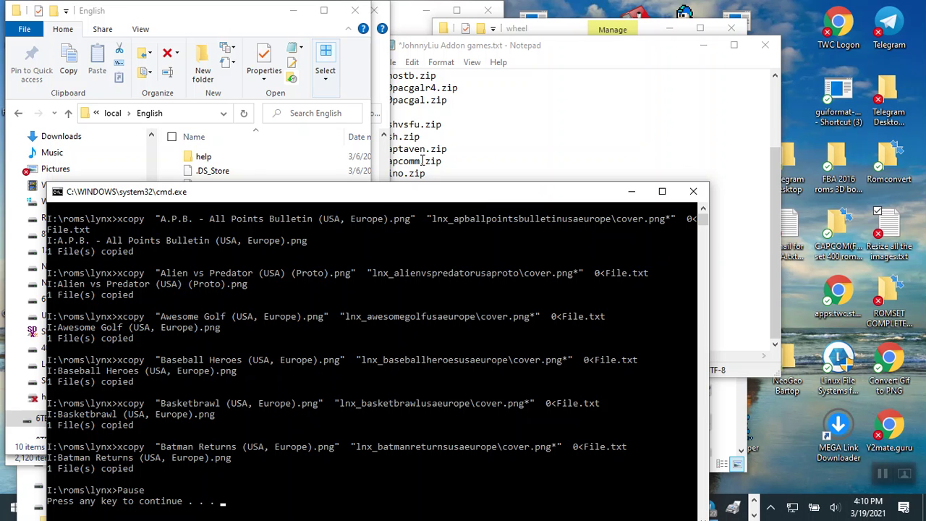
Switch to the File Explorer window showing the apb folder and move it clear of the game list.
{"action": "key", "text": "alt+Tab"}
{"action": "key", "text": "alt+Tab"}
{"action": "key", "text": "alt+Tab"}
{"action": "key", "text": "alt+Tab"}
{"action": "key", "text": "alt+Tab"}
{"action": "key", "text": "alt+Tab"}
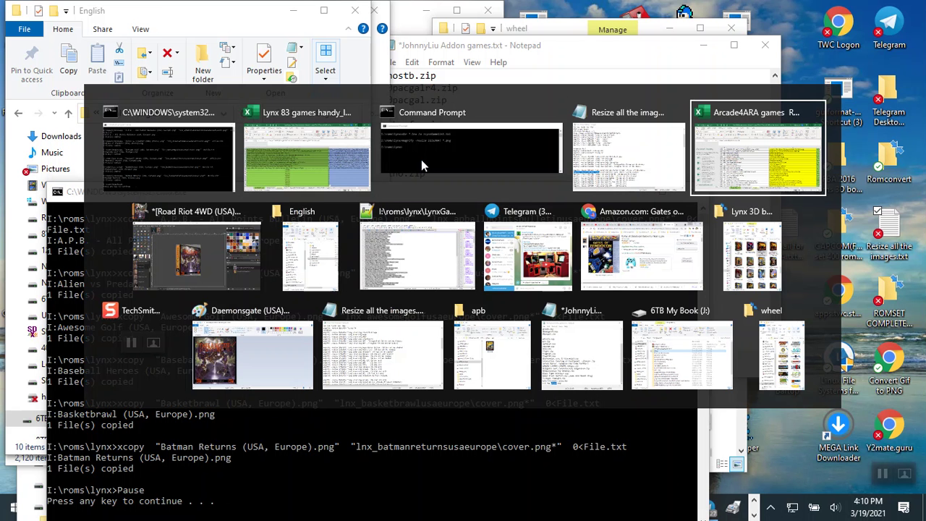
{"action": "key", "text": "alt+Tab"}
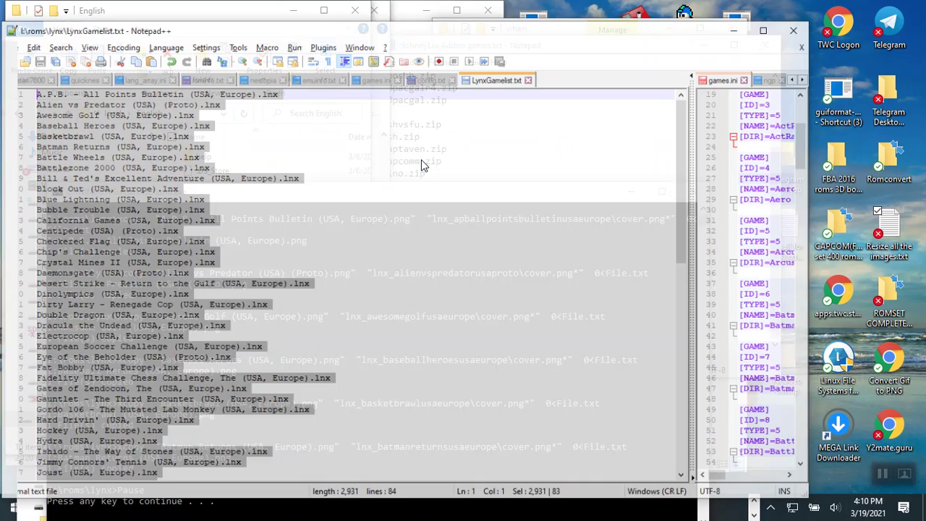
{"action": "key", "text": "alt+Tab"}
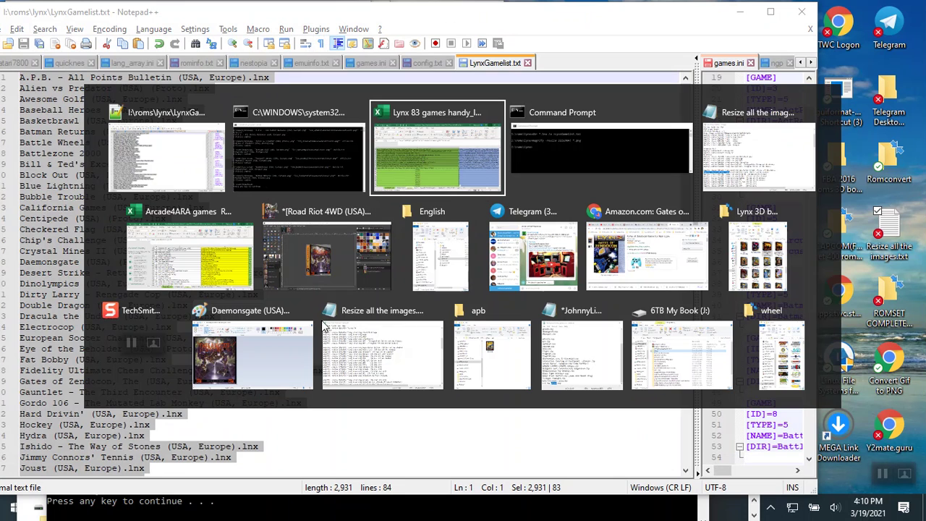
{"action": "left_click", "coordinate": [506, 356]}
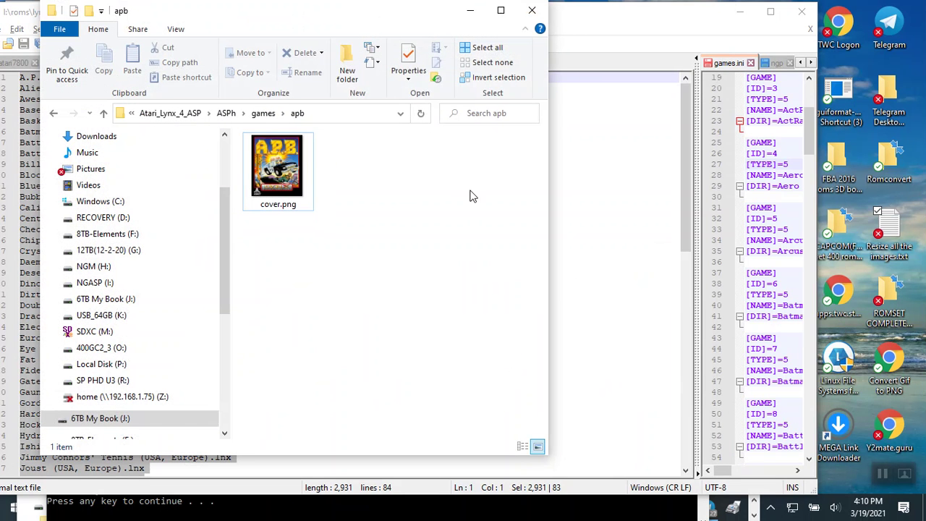
{"action": "left_click_drag", "start_coordinate": [365, 18], "coordinate": [692, 34]}
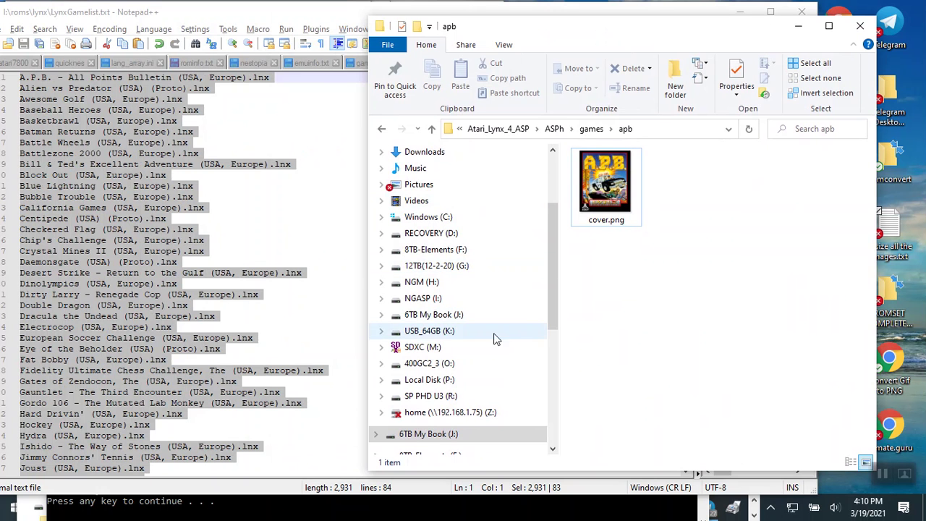
Collapse the 400GC2_3 (O:) drive in the folder tree.
{"action": "scroll", "coordinate": [452, 412], "scroll_direction": "down", "scroll_amount": 1}
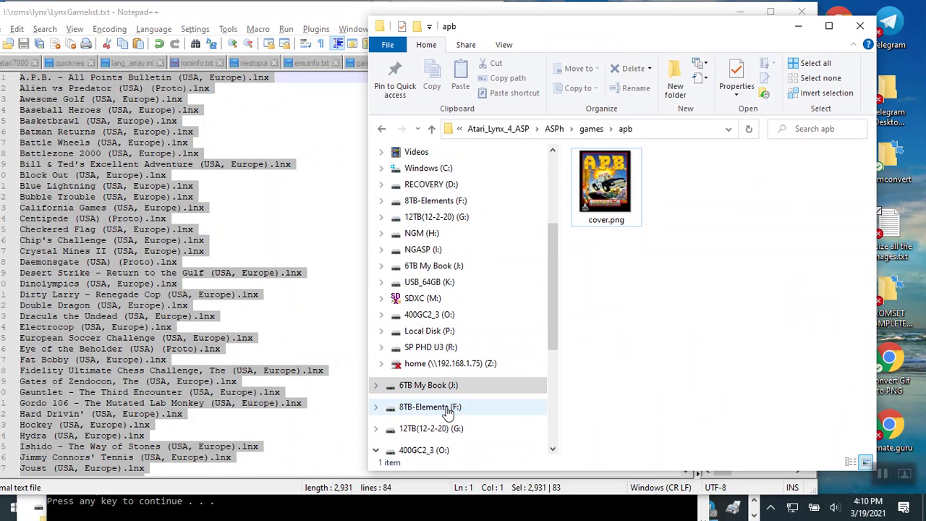
{"action": "scroll", "coordinate": [444, 412], "scroll_direction": "down", "scroll_amount": 1}
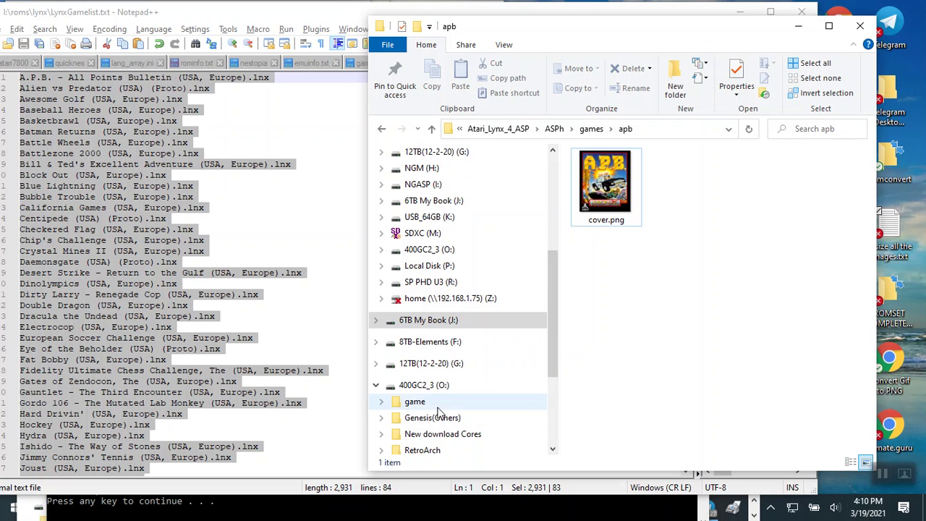
{"action": "left_click", "coordinate": [375, 384]}
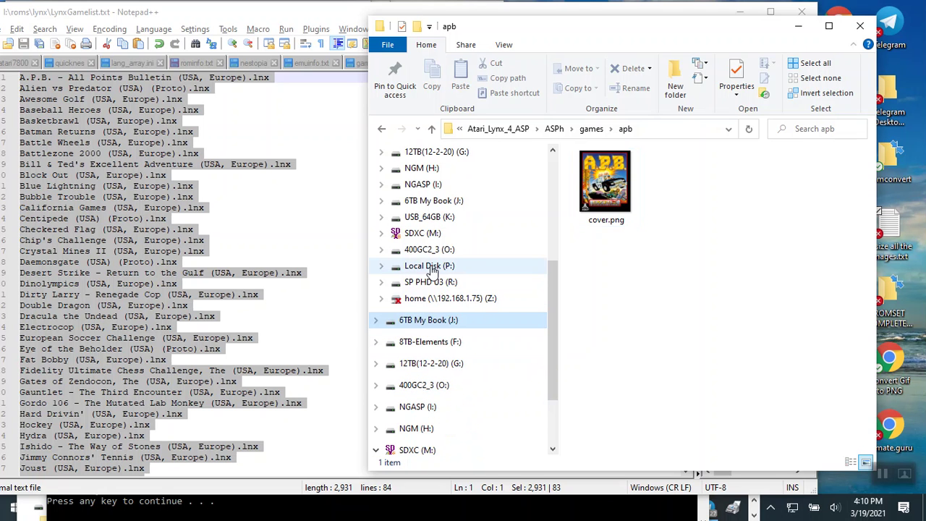
Look into the roms folder inside ASPh on the NGASP (I:) drive and return to the drive's root.
{"action": "left_click", "coordinate": [432, 407]}
{"action": "double_click", "coordinate": [582, 216]}
{"action": "double_click", "coordinate": [591, 259]}
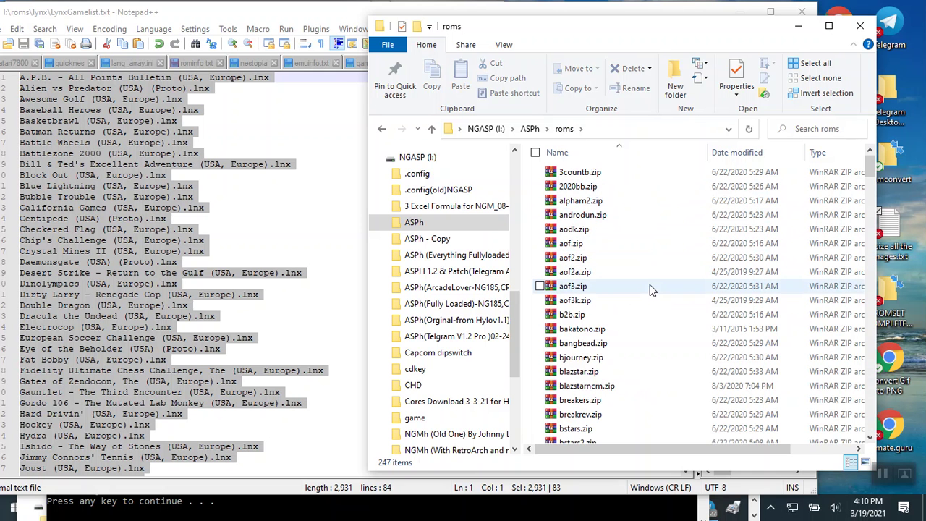
{"action": "left_click", "coordinate": [431, 129]}
{"action": "left_click", "coordinate": [431, 129]}
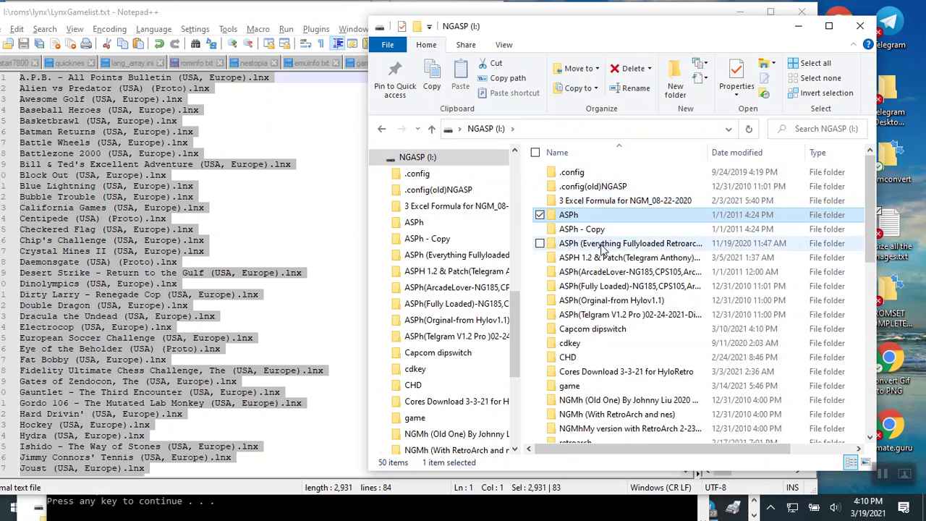
Open the lynx folder inside the root-level roms folder of NGASP (I:) and maximize the window.
{"action": "scroll", "coordinate": [604, 253], "scroll_direction": "down", "scroll_amount": 5}
{"action": "left_click", "coordinate": [575, 266]}
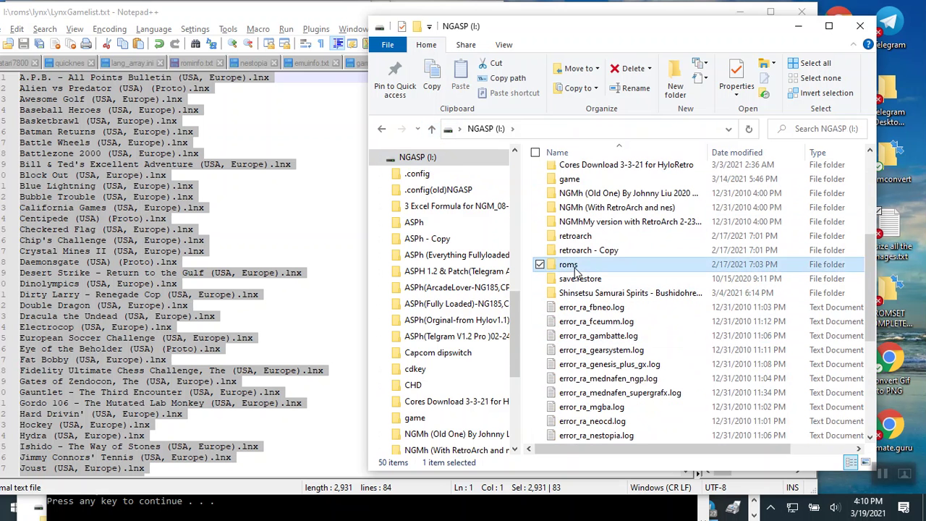
{"action": "double_click", "coordinate": [575, 267]}
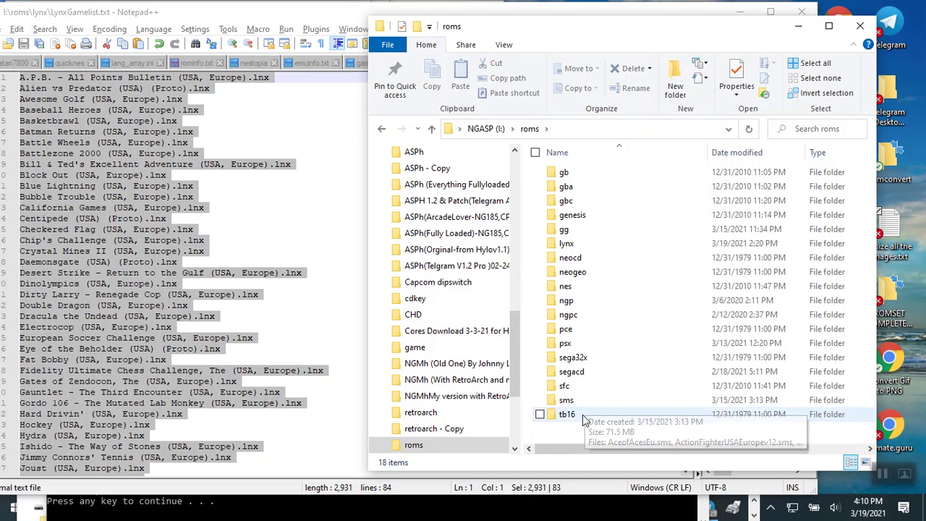
{"action": "left_click", "coordinate": [580, 245]}
{"action": "double_click", "coordinate": [580, 244]}
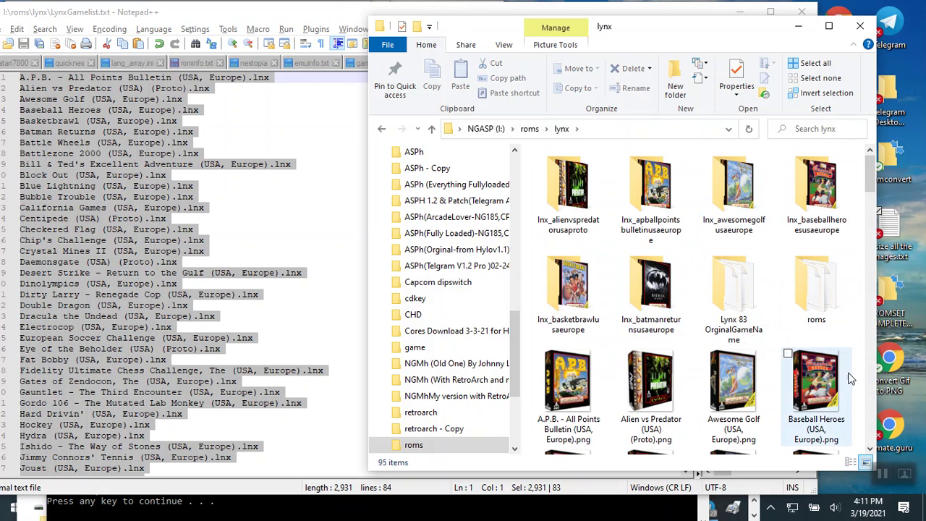
{"action": "mouse_move", "coordinate": [770, 339]}
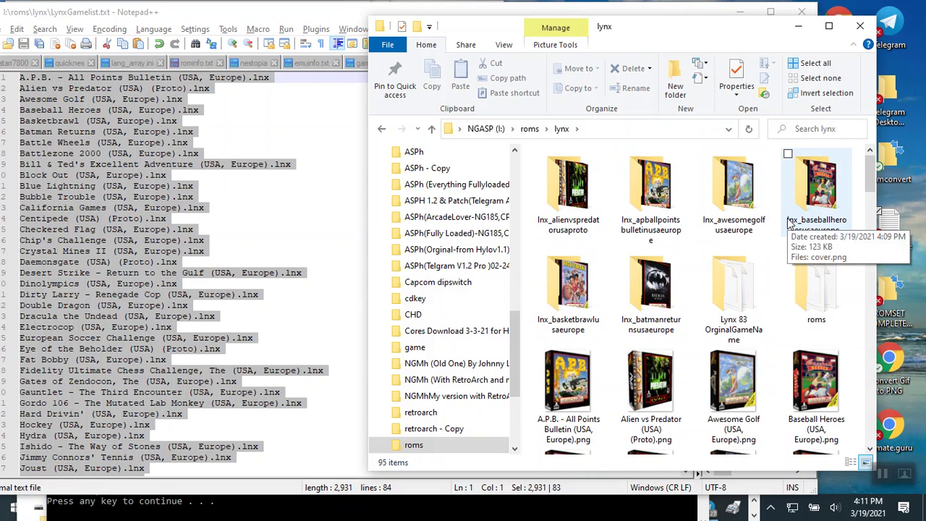
{"action": "left_click", "coordinate": [816, 31]}
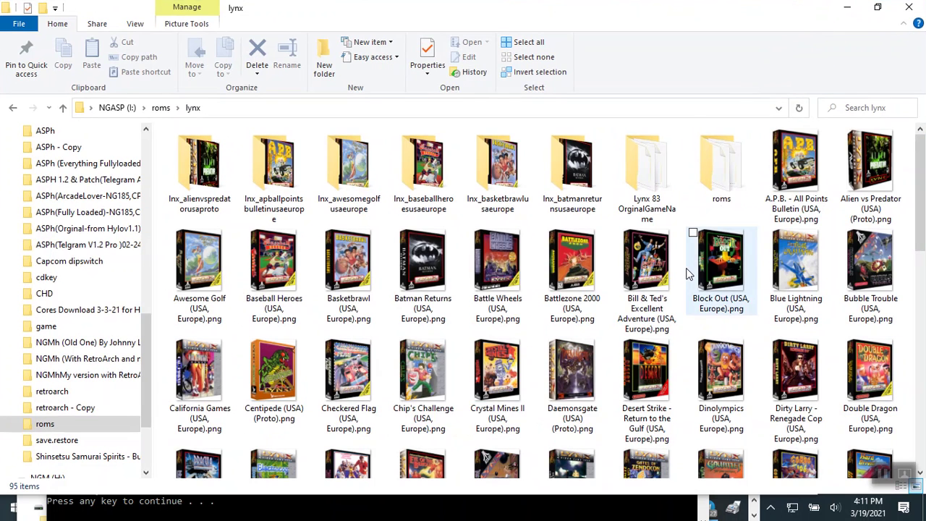
Resume the paused batch file in its command window and move that window down clear of the lynx folder listing.
{"action": "key", "text": "alt+Tab"}
{"action": "key", "text": "Tab"}
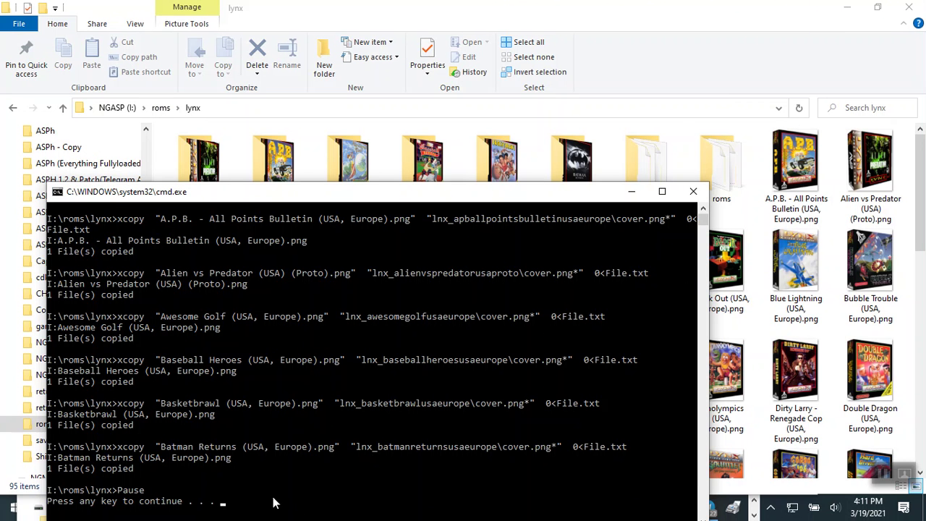
{"action": "left_click", "coordinate": [271, 500]}
{"action": "key", "text": "Escape"}
{"action": "key", "text": "Return"}
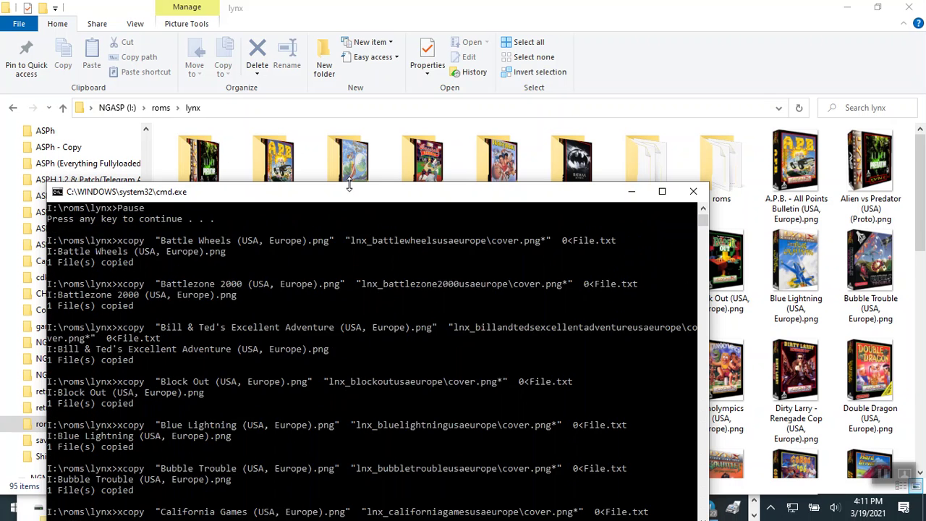
{"action": "left_click_drag", "start_coordinate": [348, 186], "coordinate": [369, 428]}
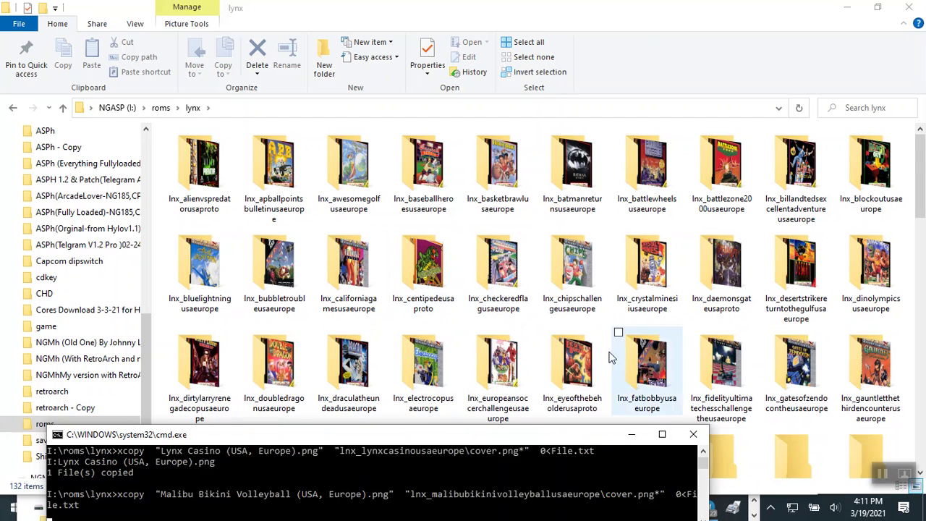
Cut all 83 lnx_ game folders from the lynx folder, including the xenophobe, xybots and zarlormercenary folders at the end of the listing.
{"action": "scroll", "coordinate": [626, 379], "scroll_direction": "down", "scroll_amount": 5}
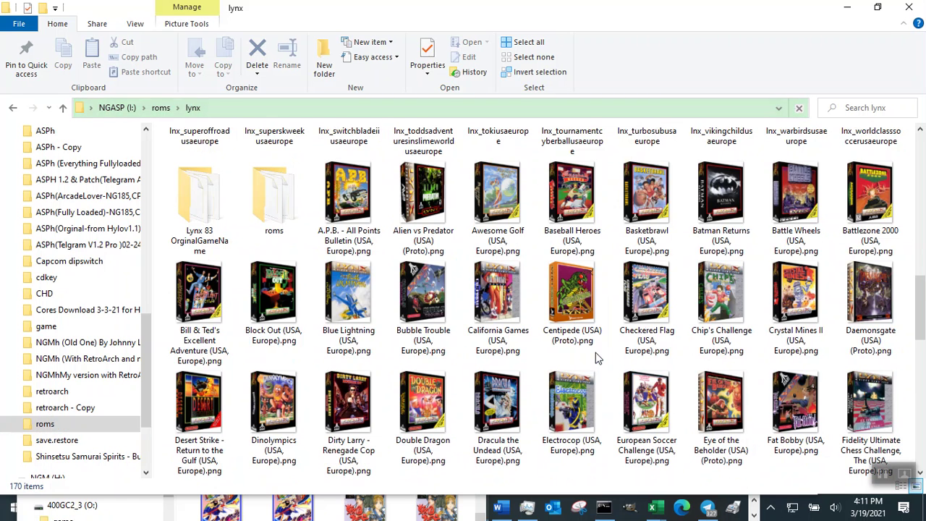
{"action": "scroll", "coordinate": [596, 357], "scroll_direction": "up", "scroll_amount": 2}
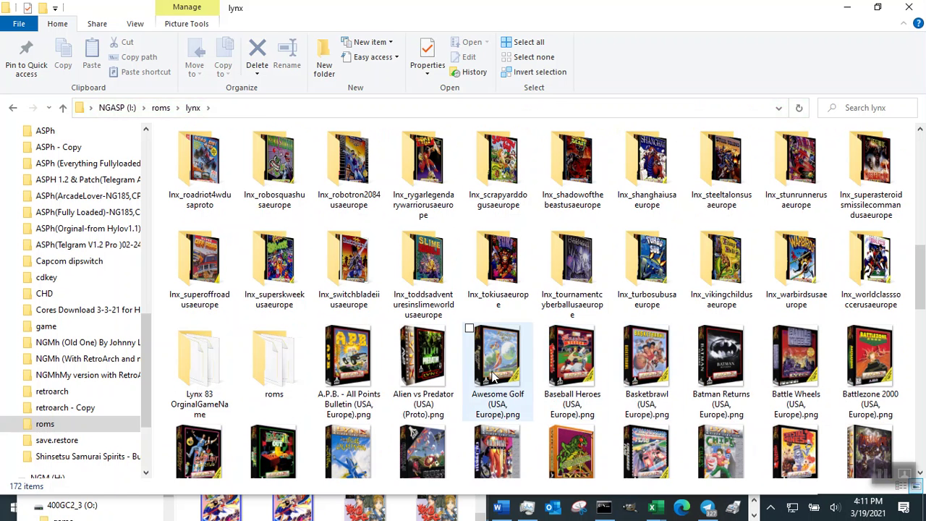
{"action": "left_click", "coordinate": [877, 294]}
{"action": "left_click_drag", "start_coordinate": [922, 303], "coordinate": [913, 168]}
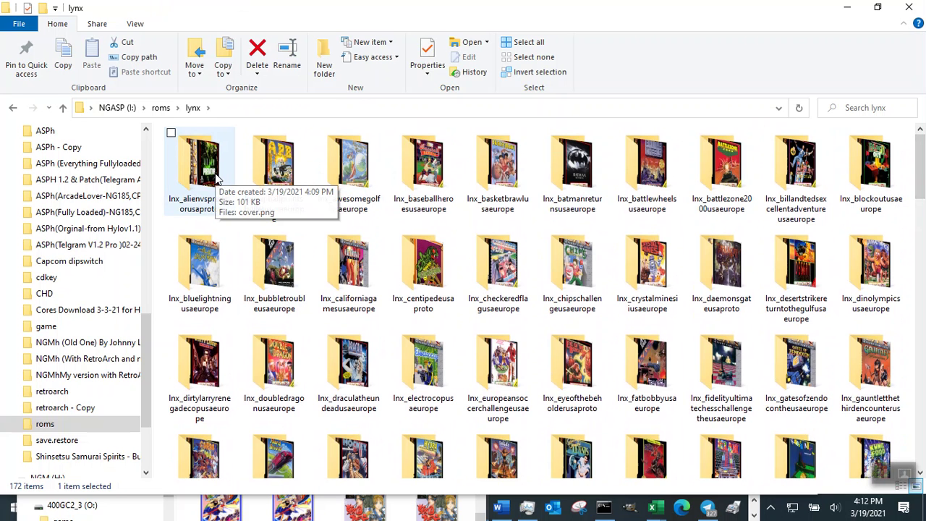
{"action": "key", "text": "ctrl+a"}
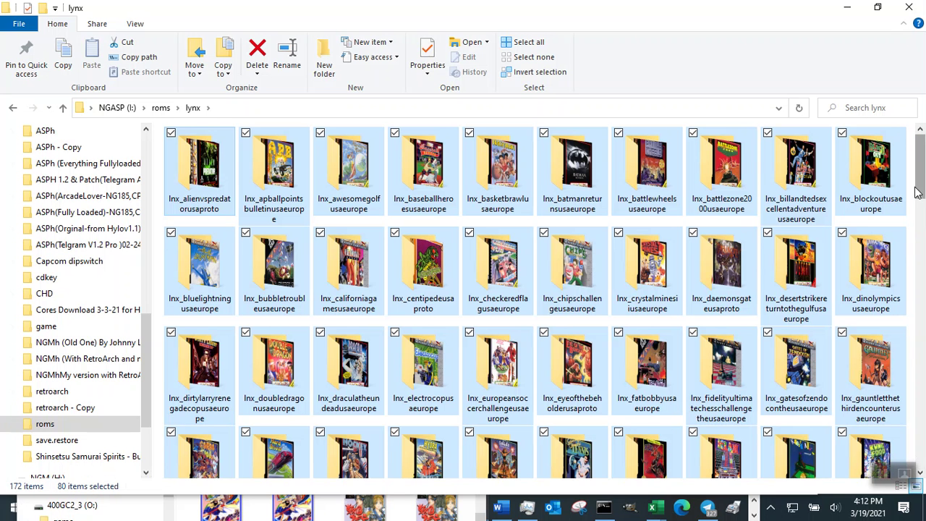
{"action": "scroll", "coordinate": [919, 217], "scroll_direction": "down", "scroll_amount": 2}
{"action": "left_click_drag", "start_coordinate": [920, 218], "coordinate": [921, 470]}
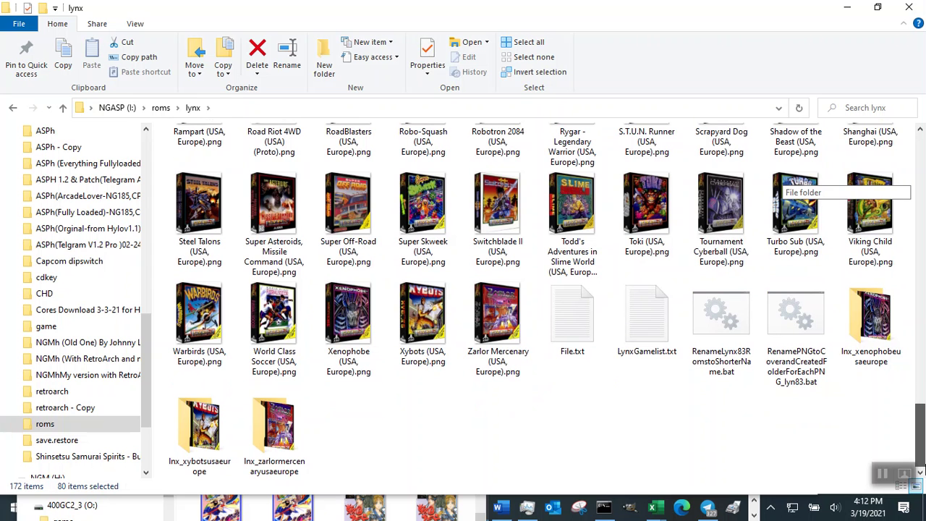
{"action": "left_click", "coordinate": [873, 350], "text": "ctrl"}
{"action": "left_click", "coordinate": [209, 432], "text": "ctrl"}
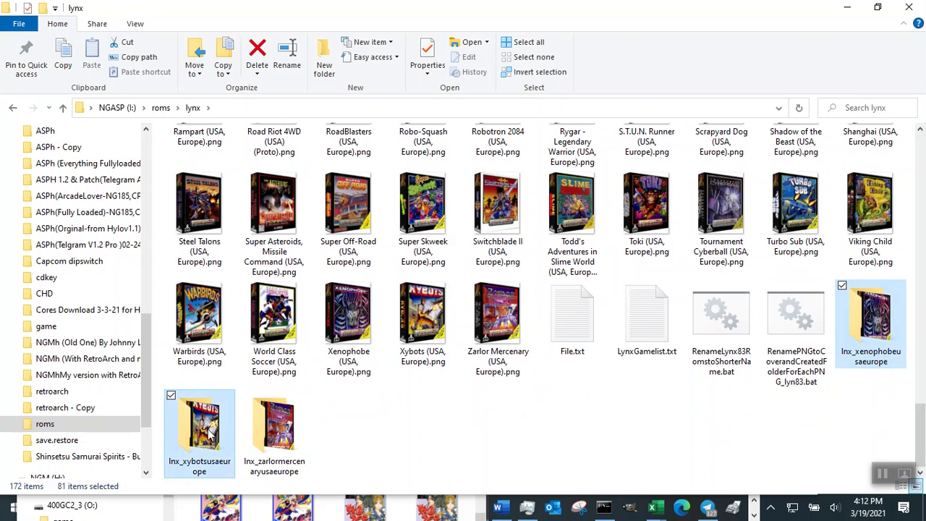
{"action": "left_click", "coordinate": [283, 438], "text": "ctrl"}
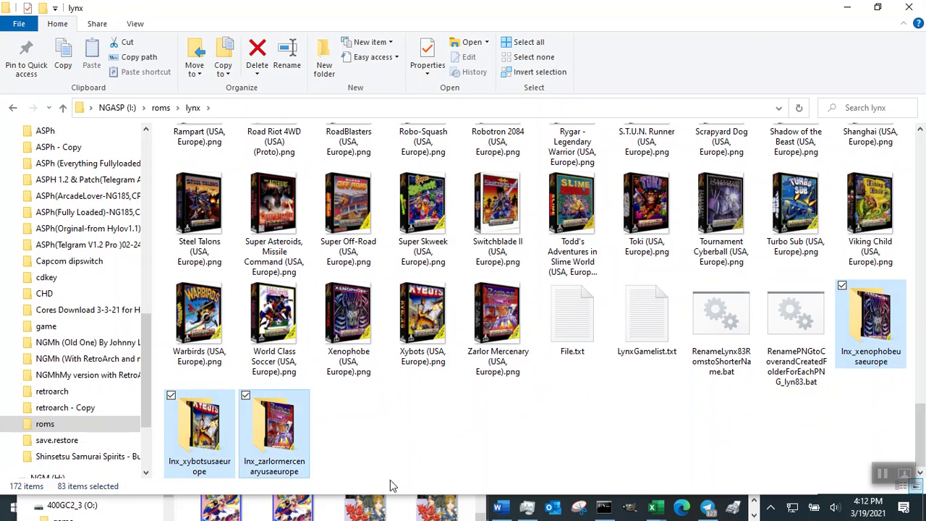
{"action": "right_click", "coordinate": [291, 418]}
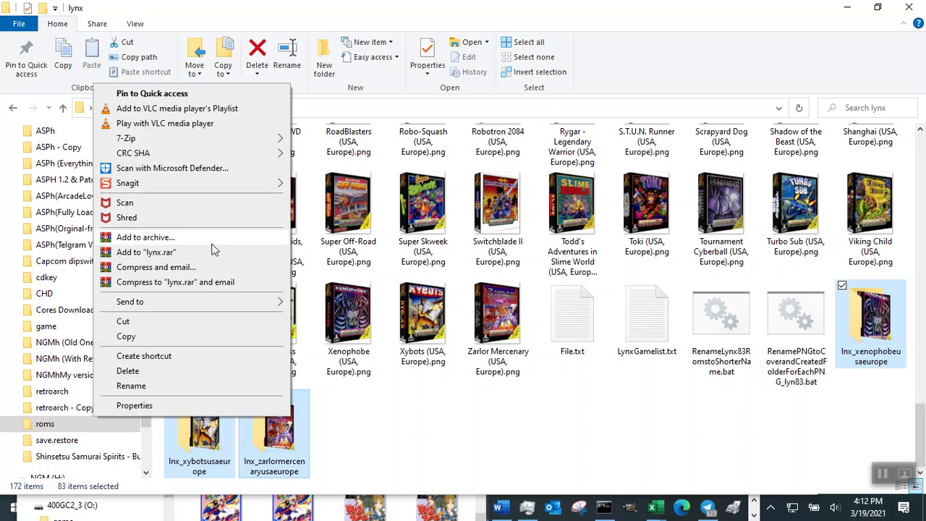
{"action": "left_click", "coordinate": [170, 322]}
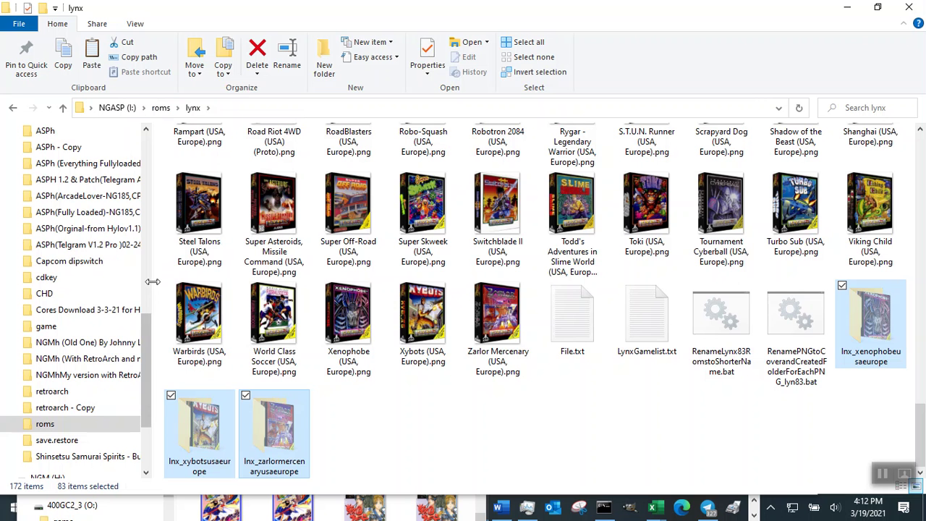
Widen the folder tree and paste the cut lnx_ folders into the games folder of ASPh on NGASP (I:).
{"action": "left_click_drag", "start_coordinate": [153, 282], "coordinate": [261, 280]}
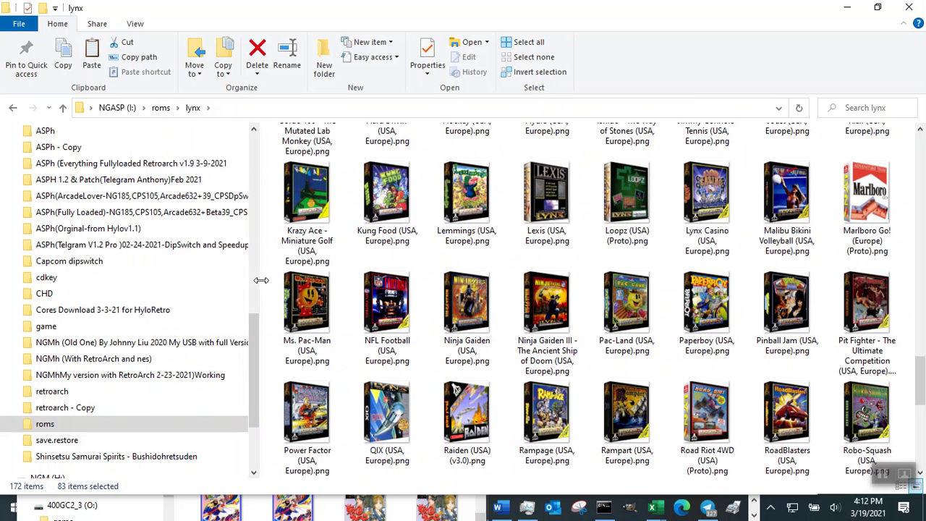
{"action": "left_click", "coordinate": [57, 135]}
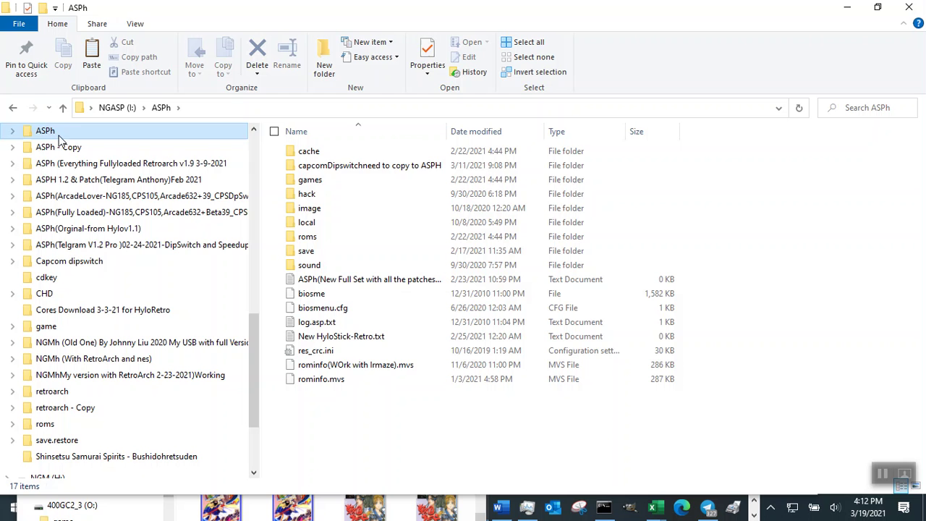
{"action": "double_click", "coordinate": [324, 184]}
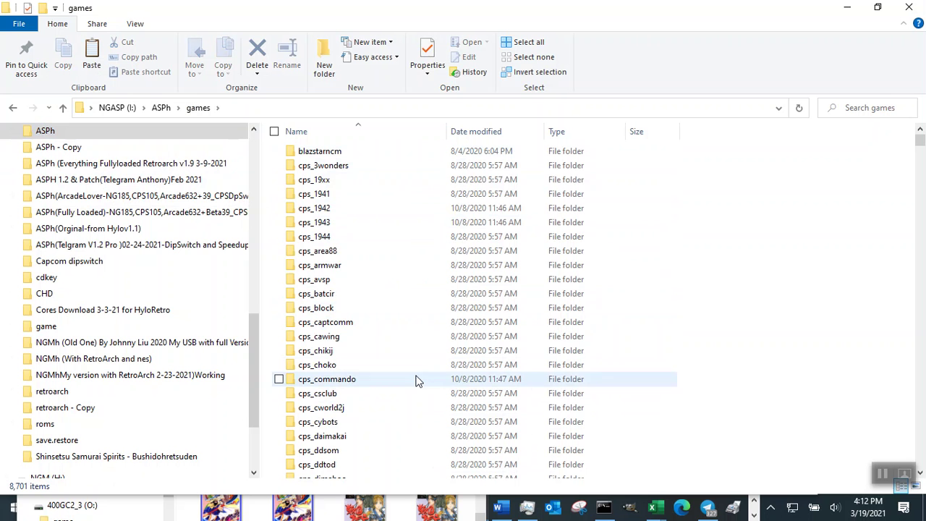
{"action": "right_click", "coordinate": [682, 243]}
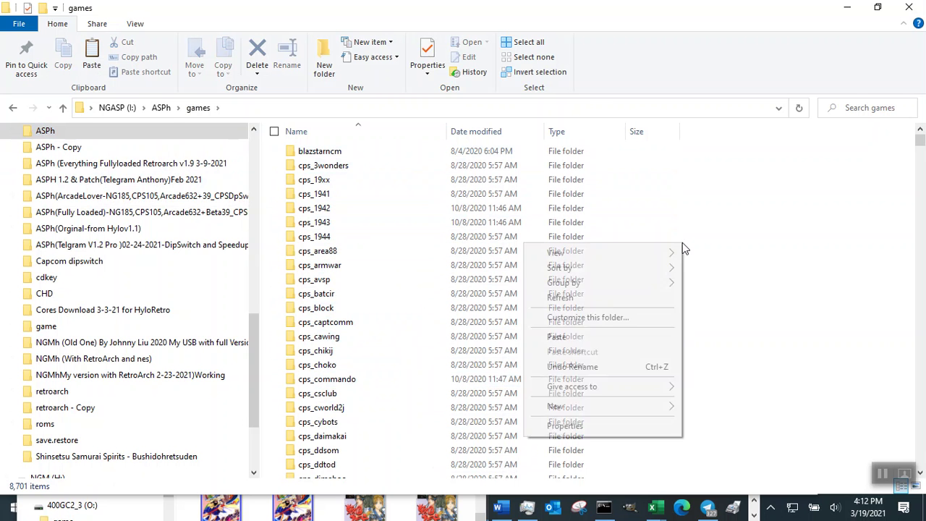
{"action": "left_click", "coordinate": [626, 336]}
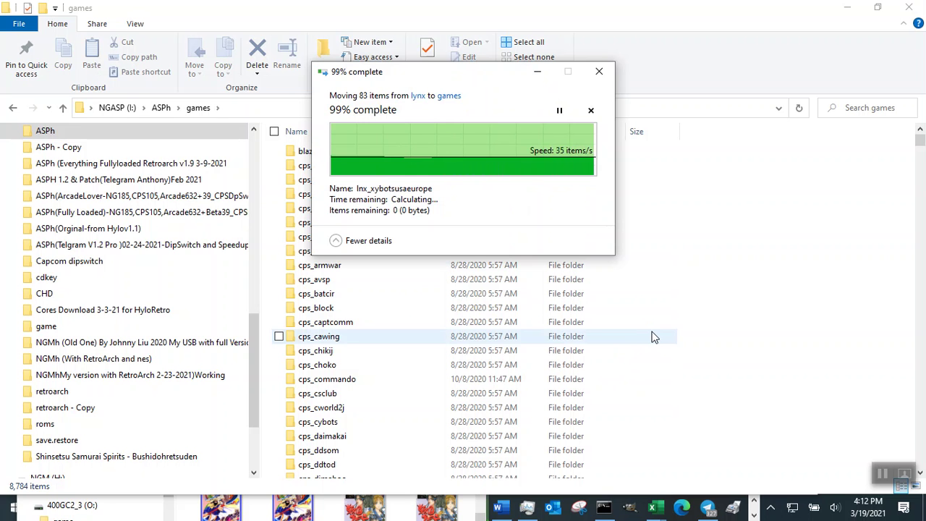
Return to the lynx folder and cut everything in it except the roms folder.
{"action": "left_click", "coordinate": [12, 113]}
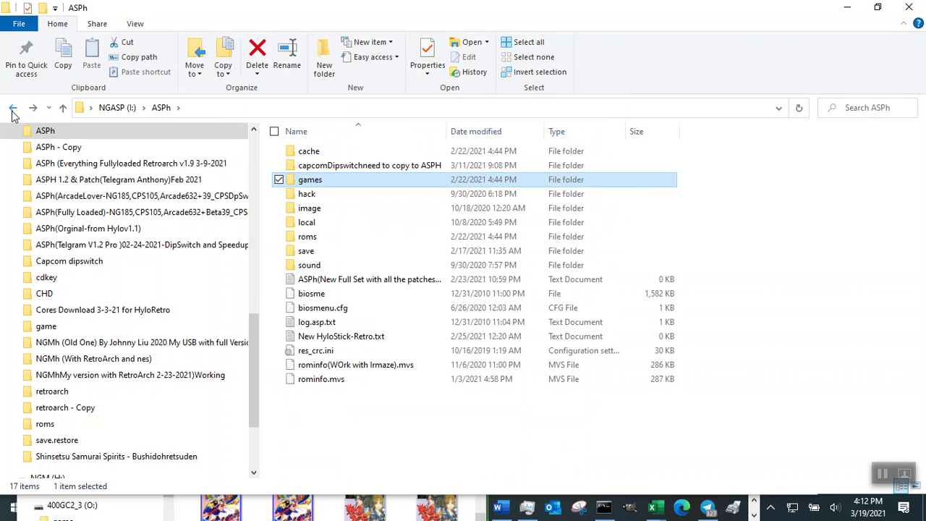
{"action": "left_click", "coordinate": [13, 112]}
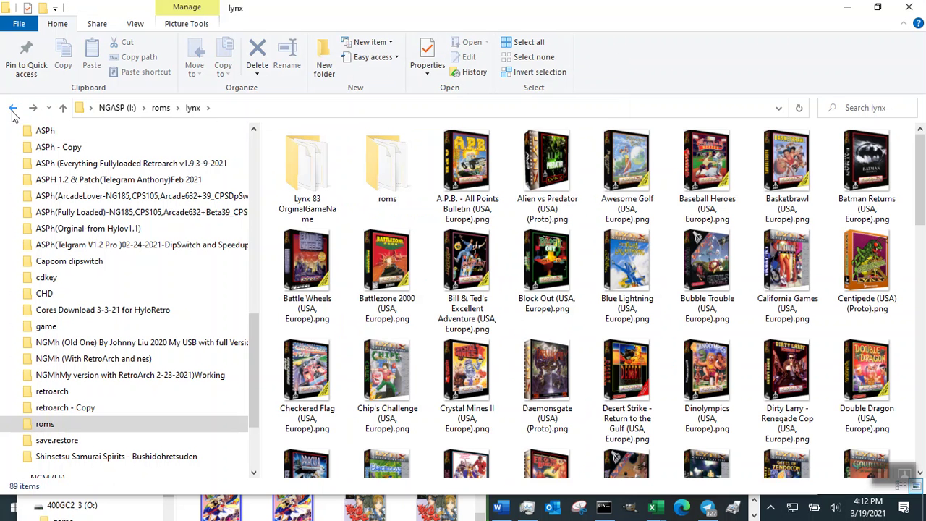
{"action": "left_click", "coordinate": [315, 203]}
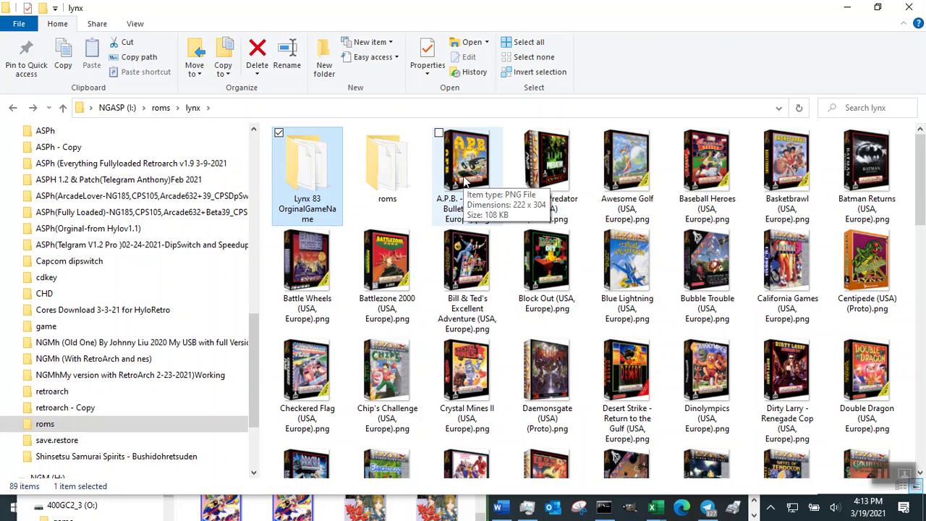
{"action": "key", "text": "ctrl+a"}
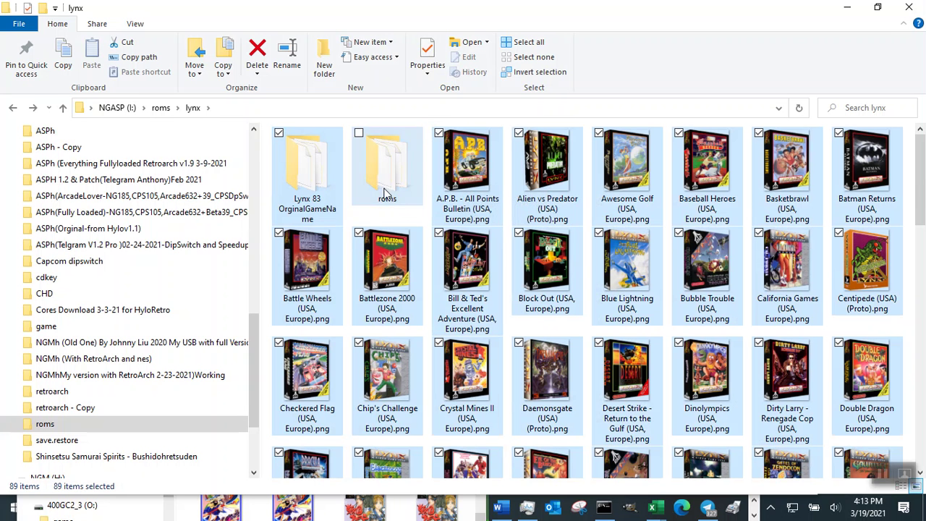
{"action": "left_click", "coordinate": [383, 188], "text": "ctrl"}
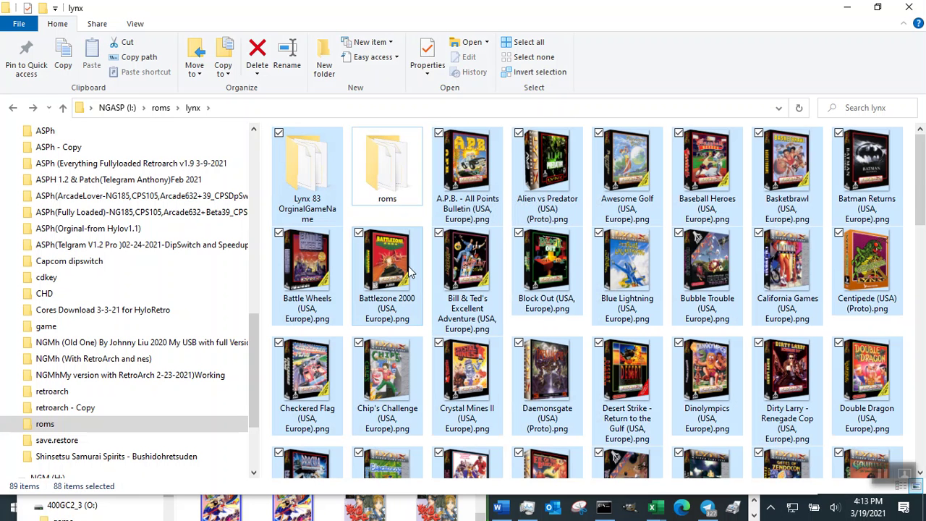
{"action": "right_click", "coordinate": [306, 191]}
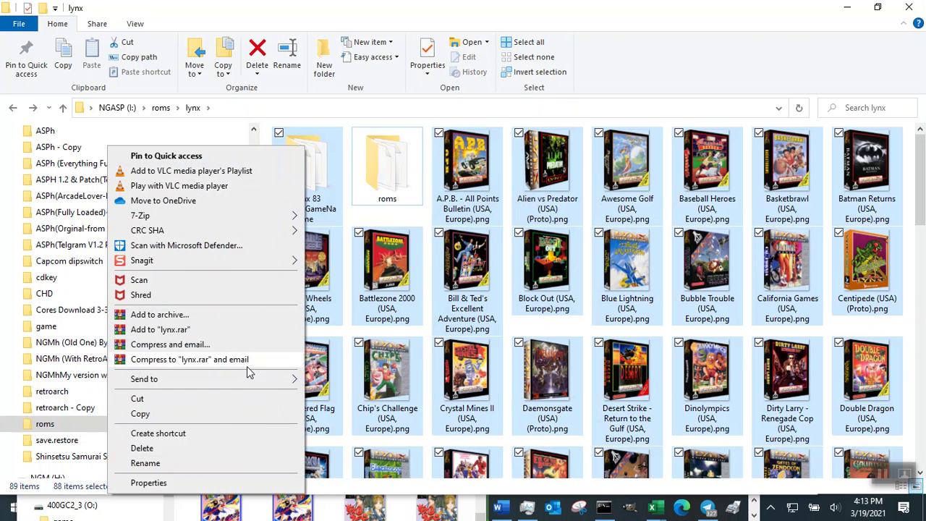
{"action": "left_click", "coordinate": [184, 399]}
Collapse NGASP (I:) in the folder tree and open the Lynx 3D box art folder on the 12TB(12-2-20) (G:) drive.
{"action": "scroll", "coordinate": [188, 275], "scroll_direction": "up", "scroll_amount": 3}
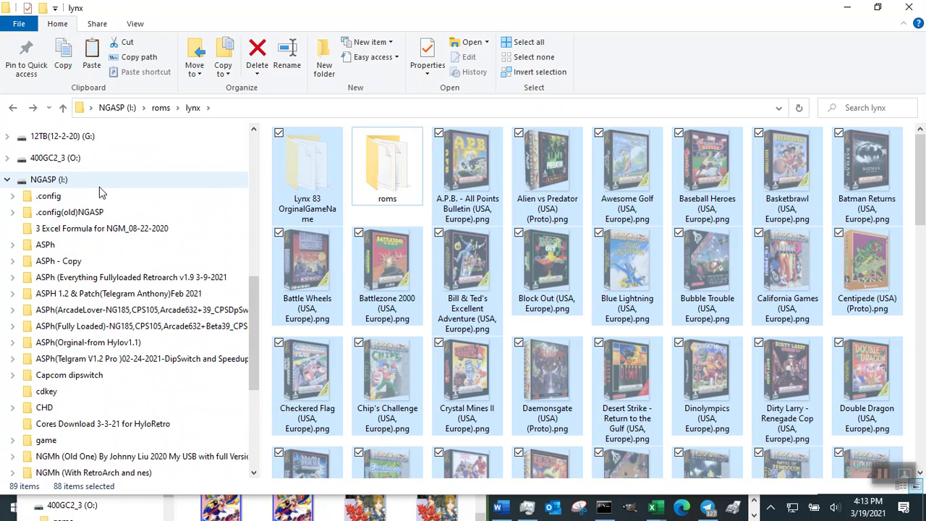
{"action": "left_click", "coordinate": [7, 181]}
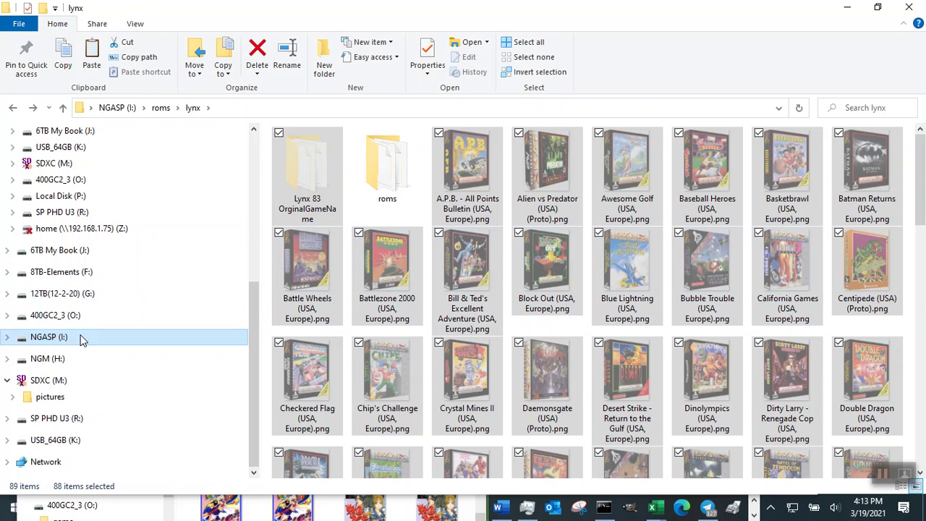
{"action": "left_click", "coordinate": [103, 299]}
{"action": "scroll", "coordinate": [423, 289], "scroll_direction": "down", "scroll_amount": 7}
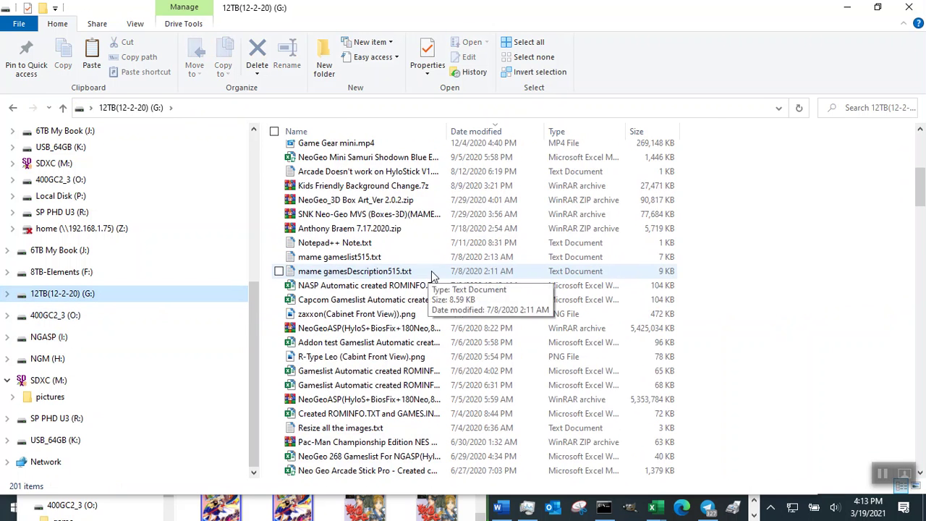
{"action": "scroll", "coordinate": [434, 280], "scroll_direction": "down", "scroll_amount": 8}
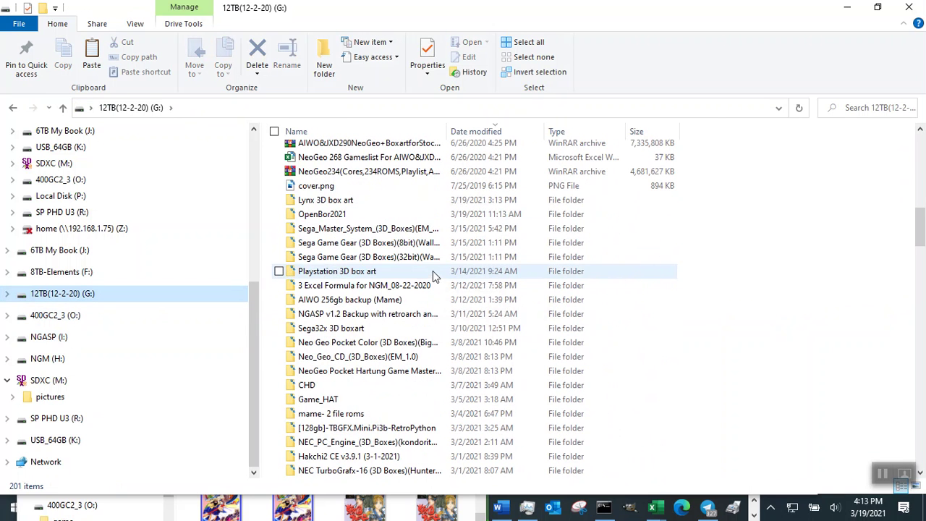
{"action": "double_click", "coordinate": [318, 200]}
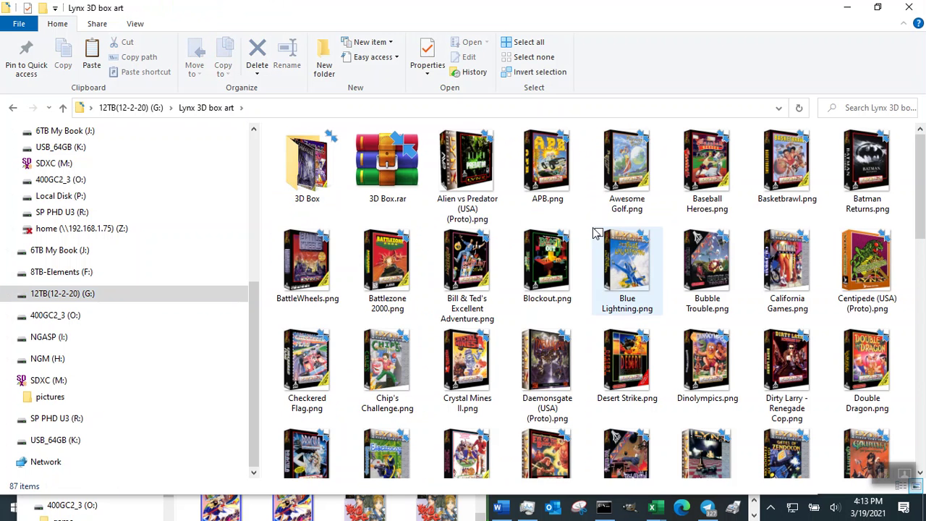
Create a folder named Lynx(222x304)3D for NGASP inside Lynx 3D box art and paste the cut lynx files into it.
{"action": "right_click", "coordinate": [577, 221]}
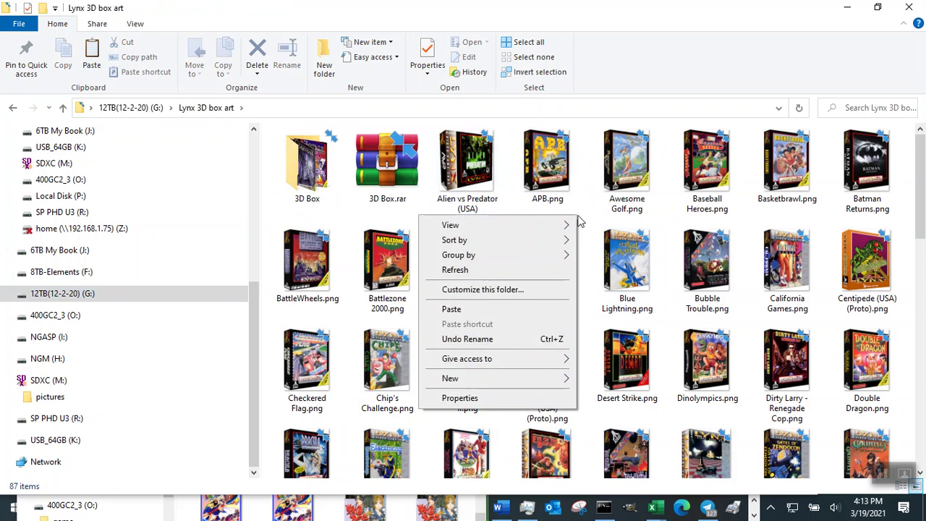
{"action": "mouse_move", "coordinate": [486, 379]}
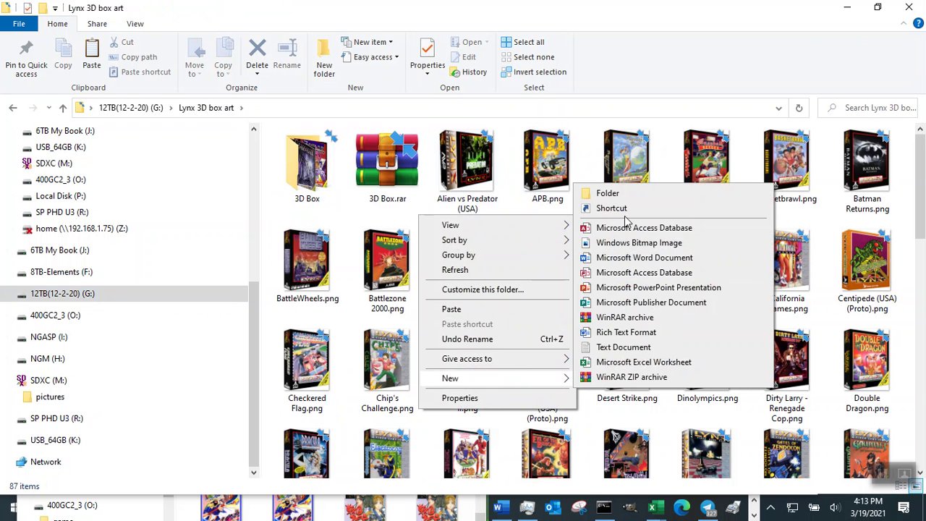
{"action": "left_click", "coordinate": [606, 193]}
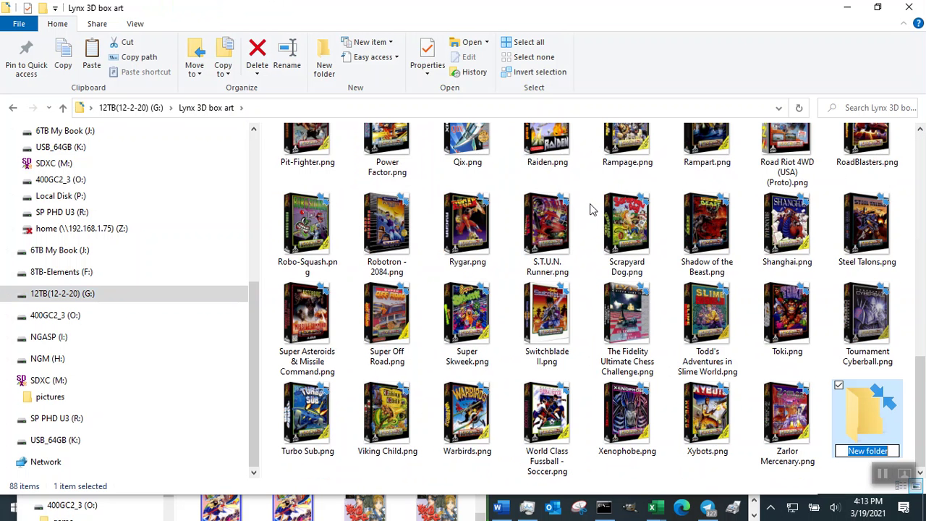
{"action": "type", "text": "L"}
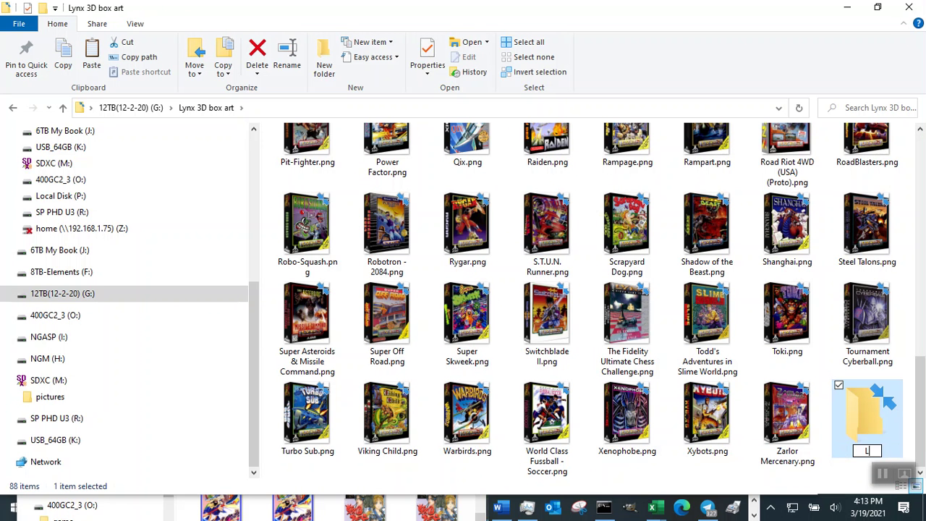
{"action": "type", "text": "ynx(222x"}
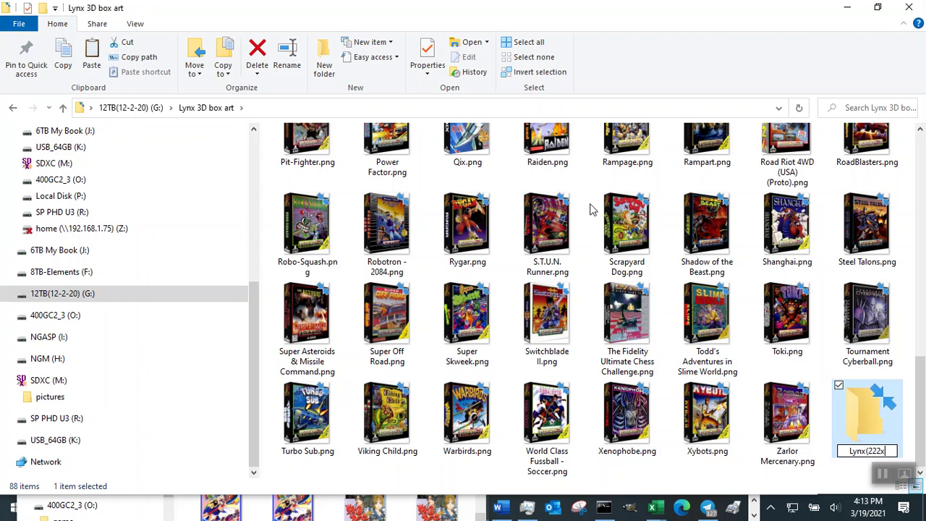
{"action": "type", "text": "304"}
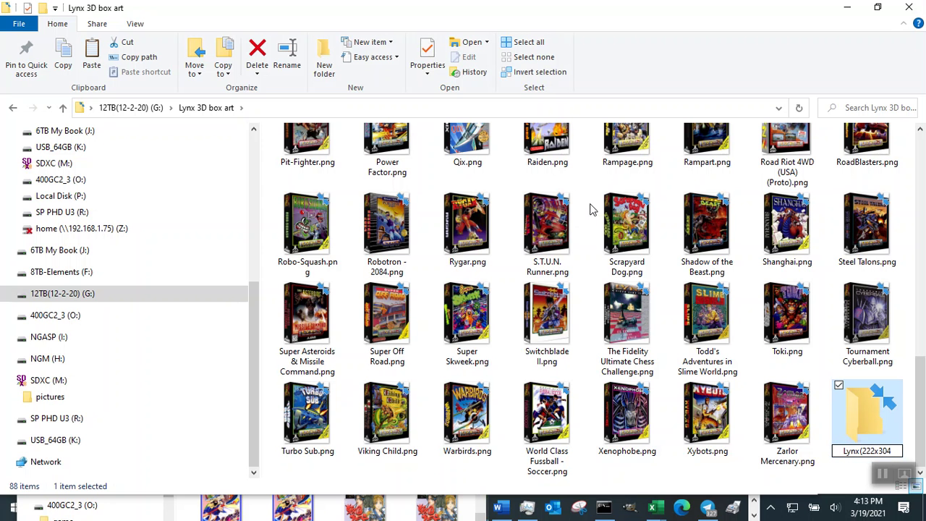
{"action": "type", "text": ")3D for NA"}
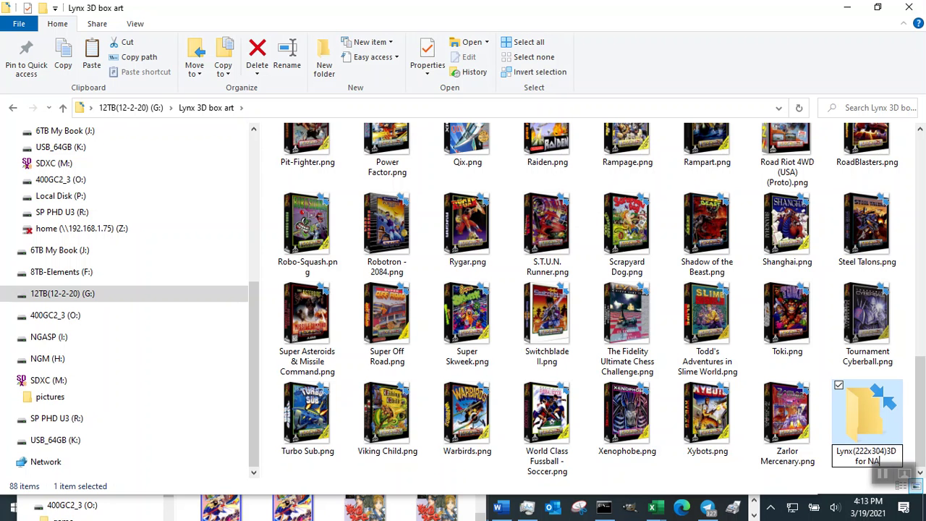
{"action": "key", "text": "BackSpace"}
{"action": "type", "text": "GASP"}
{"action": "key", "text": "Return"}
{"action": "key", "text": "Return"}
{"action": "left_click", "coordinate": [91, 57]}
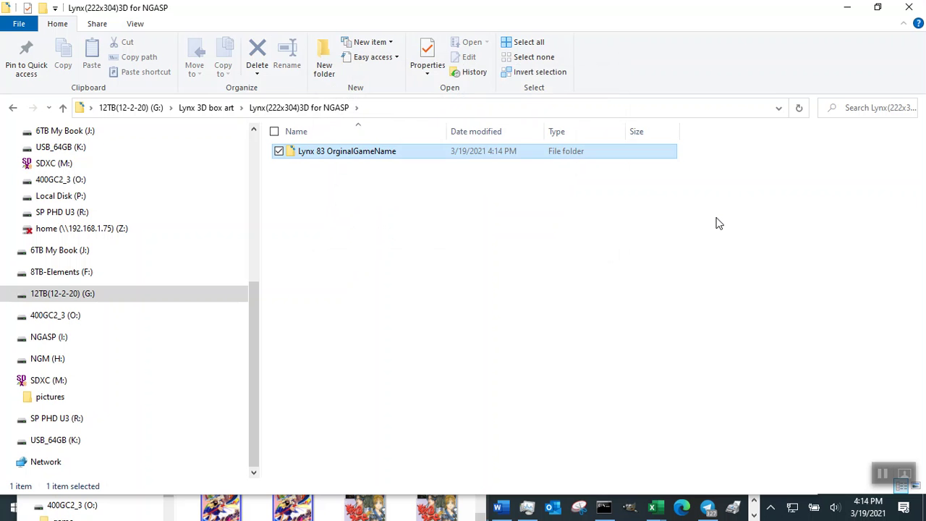
Review the file names in the Lynx 83 OrginalGameName folder with a wider name column and reversed sorting, and return to its parent folder.
{"action": "double_click", "coordinate": [377, 153]}
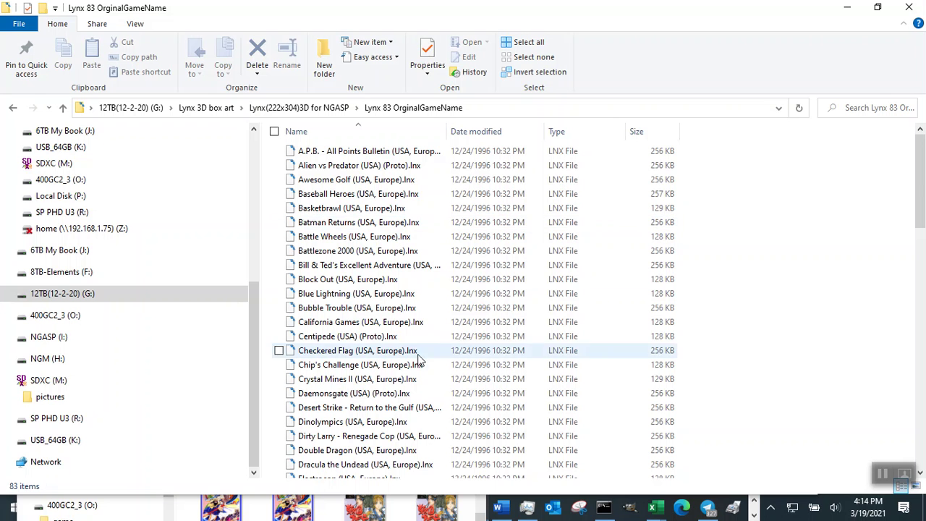
{"action": "left_click_drag", "start_coordinate": [637, 134], "coordinate": [643, 135]}
{"action": "left_click", "coordinate": [519, 131]}
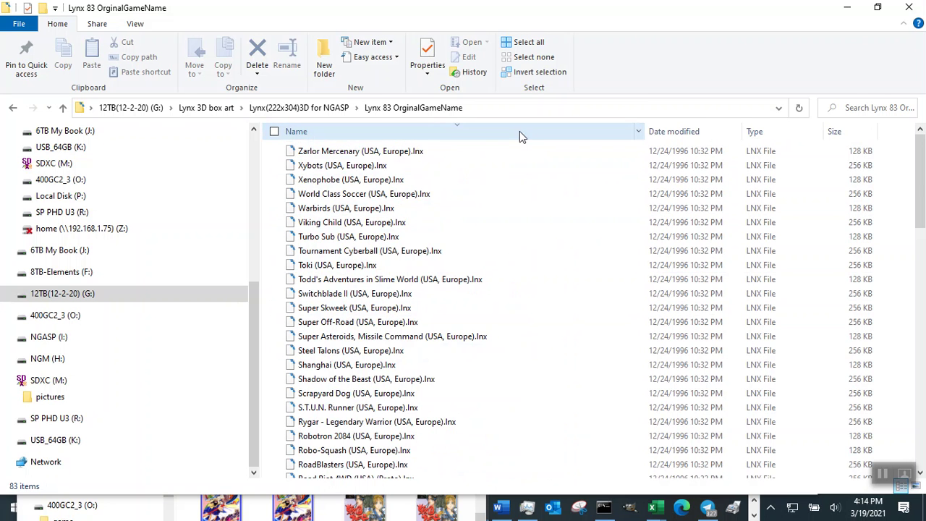
{"action": "left_click", "coordinate": [519, 131]}
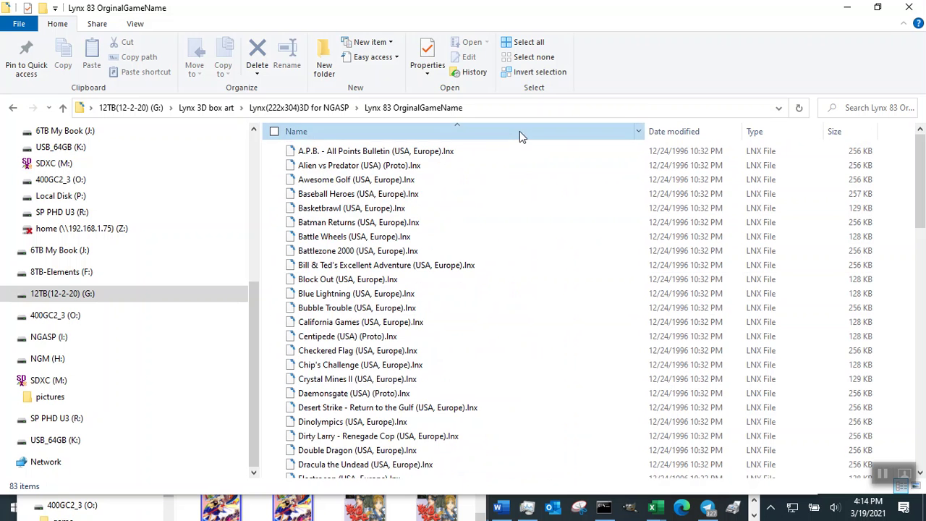
{"action": "left_click", "coordinate": [519, 131]}
{"action": "left_click", "coordinate": [519, 130]}
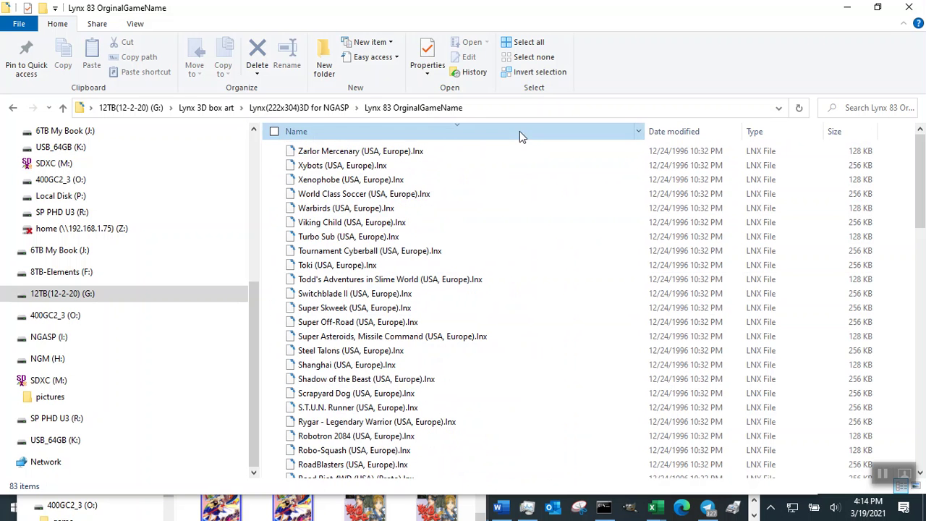
{"action": "left_click", "coordinate": [67, 111]}
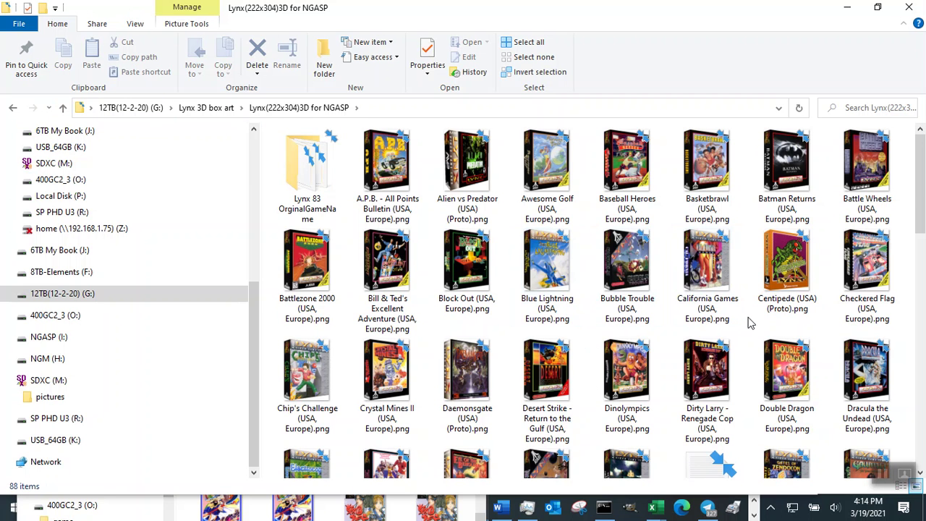
{"action": "left_click", "coordinate": [307, 170]}
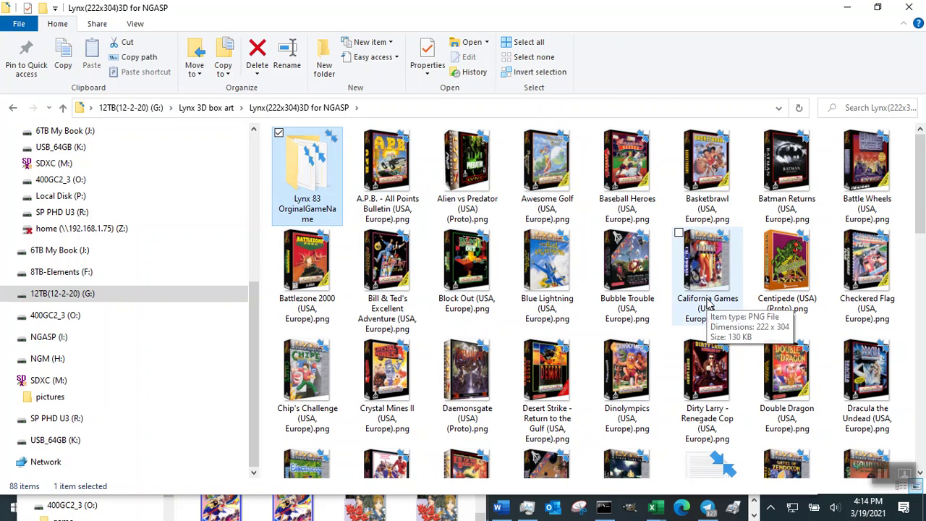
Keep the missing LynxGamelist.txt open in Notepad++, minimise the editor and return to the Lynx(222x304)3D for NGASP window.
{"action": "key", "text": "alt+Tab"}
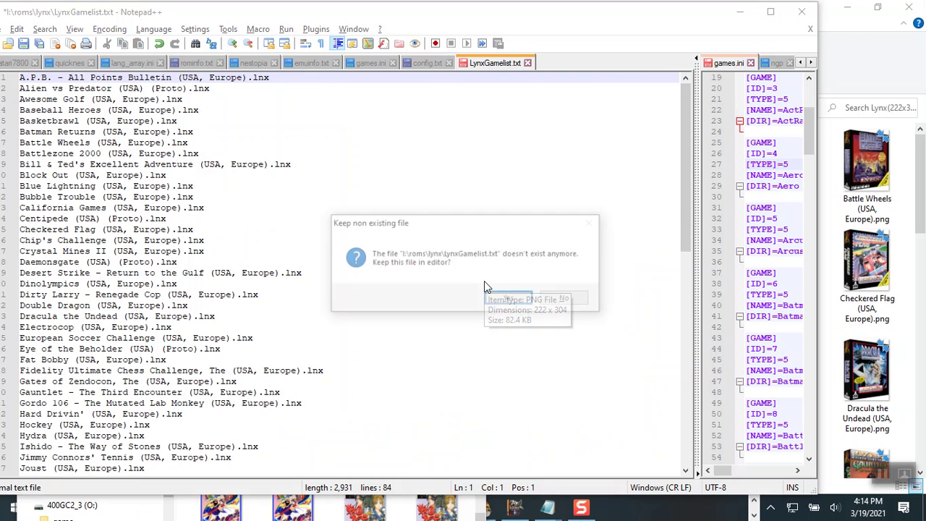
{"action": "left_click", "coordinate": [509, 298]}
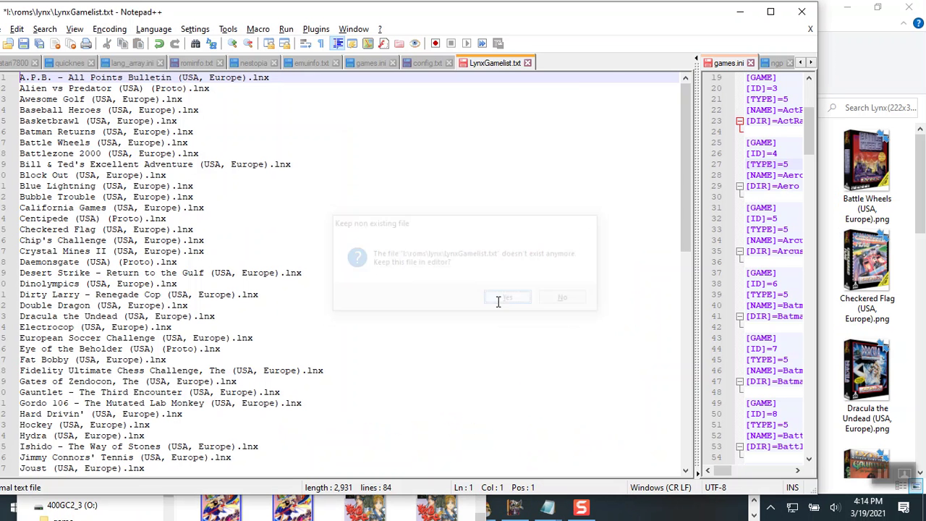
{"action": "left_click", "coordinate": [739, 12]}
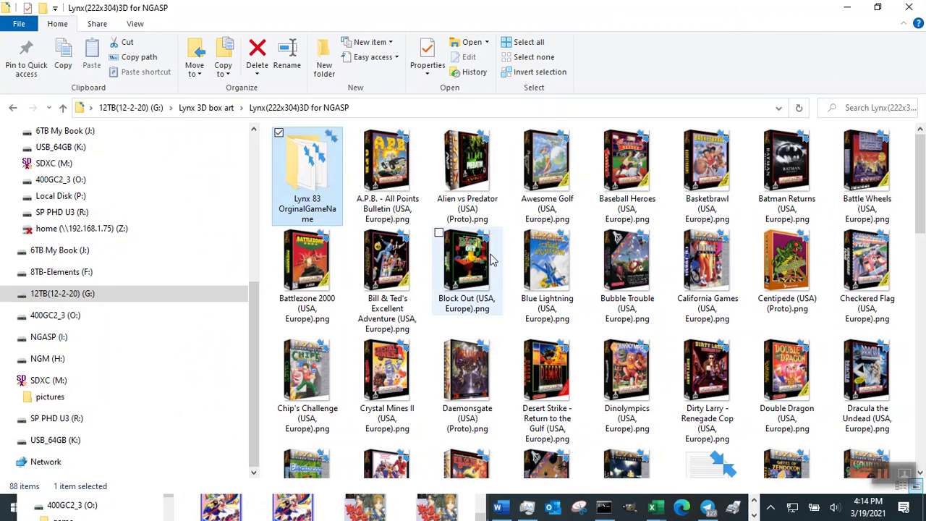
{"action": "key", "text": "alt+Tab"}
{"action": "key", "text": "Tab"}
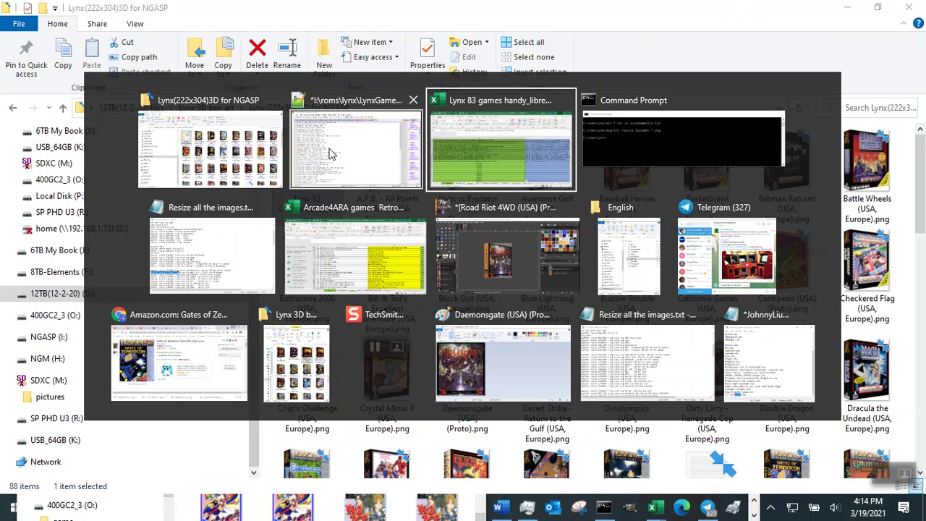
{"action": "left_click", "coordinate": [230, 158]}
Go back to the lynx folder on NGASP (I:) and cut all the .lnx files in its roms subfolder.
{"action": "left_click", "coordinate": [11, 109]}
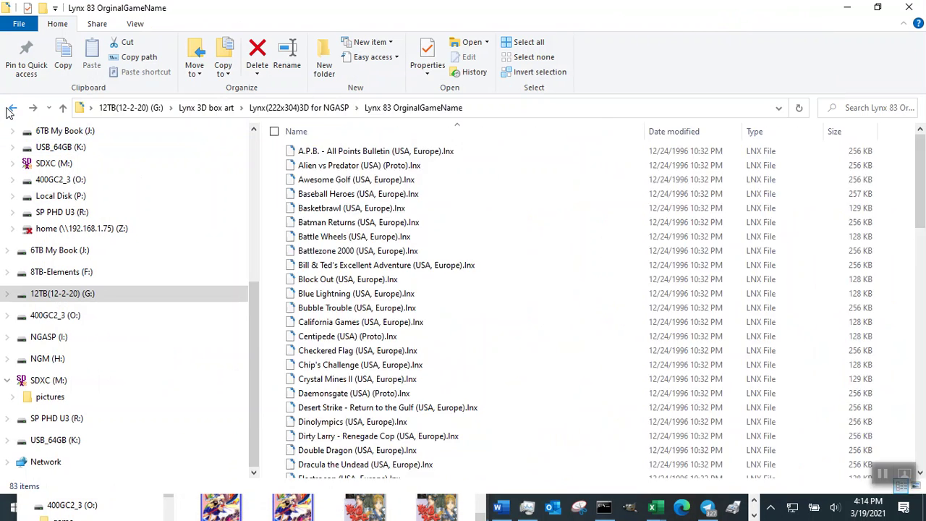
{"action": "left_click", "coordinate": [11, 109]}
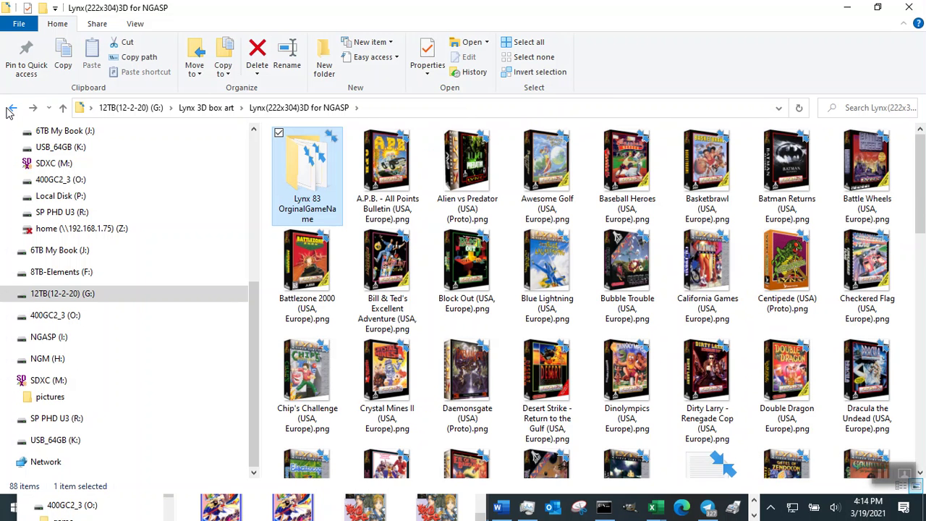
{"action": "left_click", "coordinate": [11, 109]}
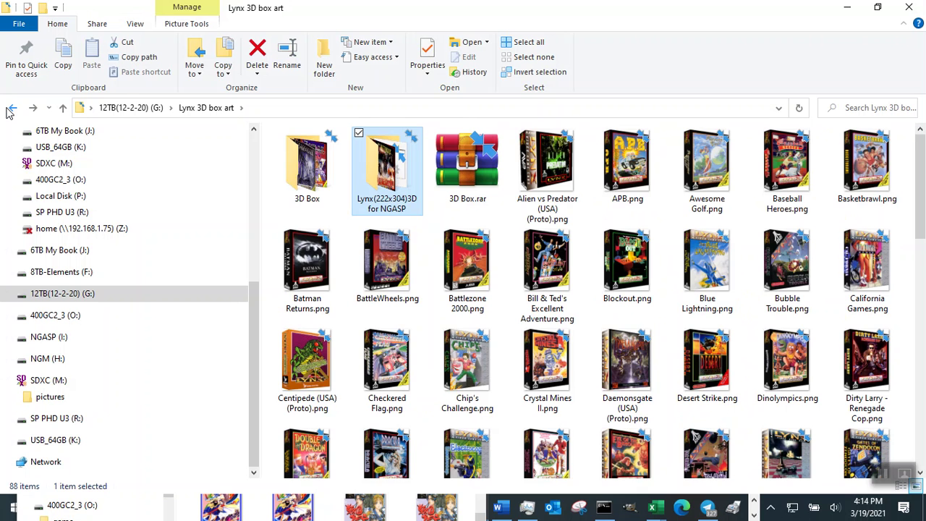
{"action": "left_click", "coordinate": [11, 108]}
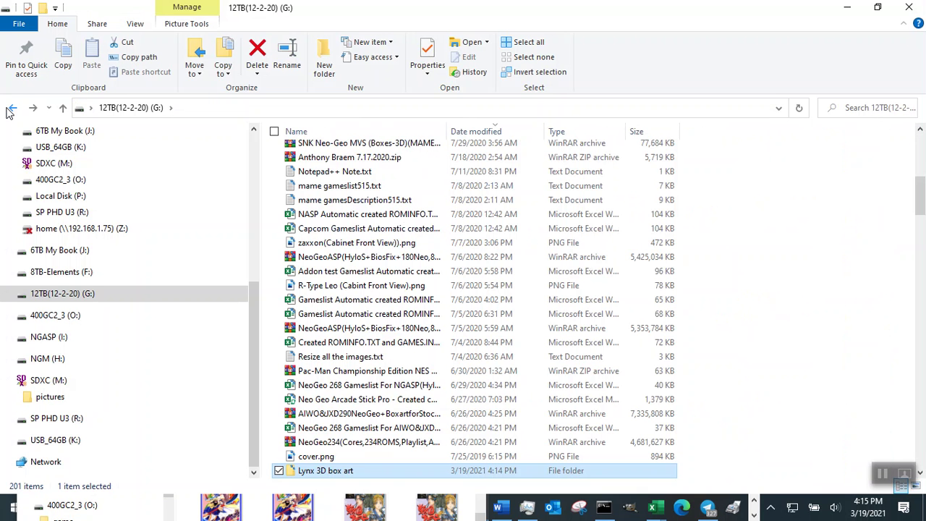
{"action": "left_click", "coordinate": [11, 109]}
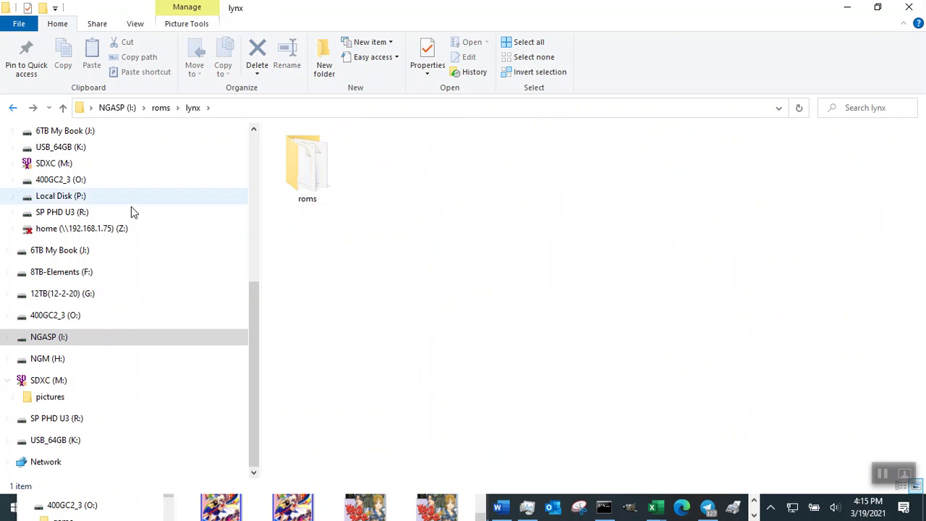
{"action": "double_click", "coordinate": [312, 183]}
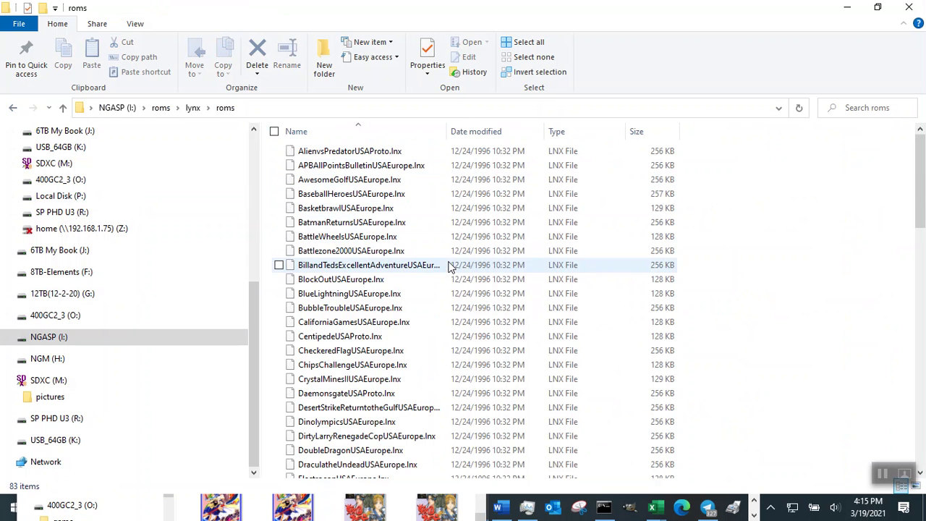
{"action": "key", "text": "ctrl+a"}
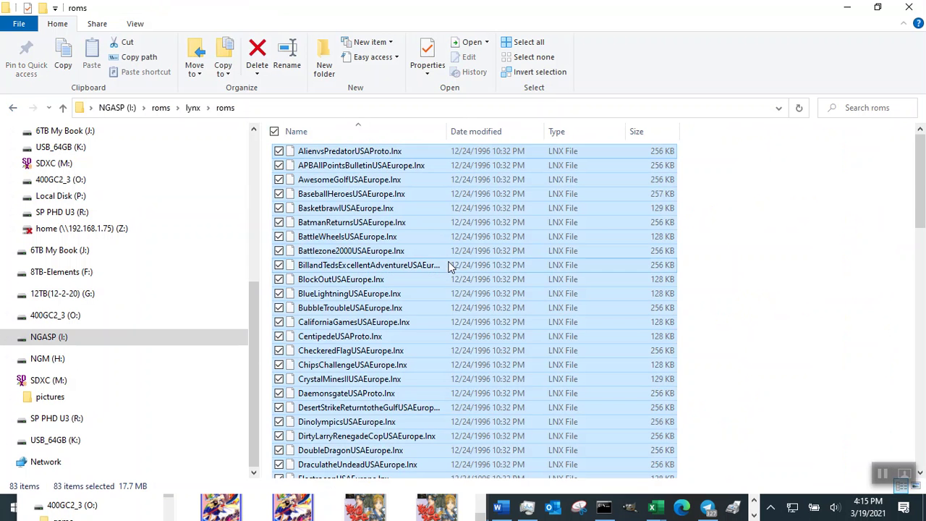
{"action": "left_click", "coordinate": [127, 45]}
Paste the cut .lnx files directly into the parent lynx folder.
{"action": "left_click", "coordinate": [62, 108]}
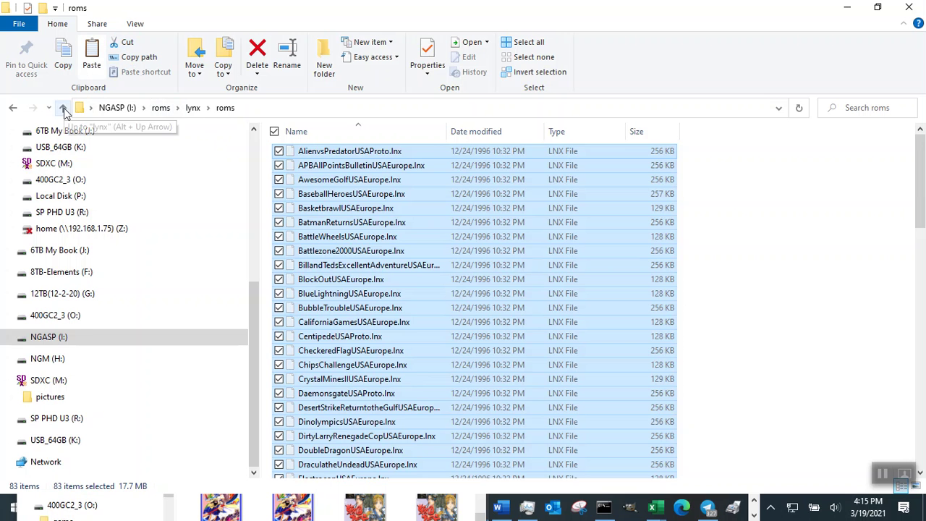
{"action": "left_click", "coordinate": [440, 227]}
{"action": "right_click", "coordinate": [439, 219]}
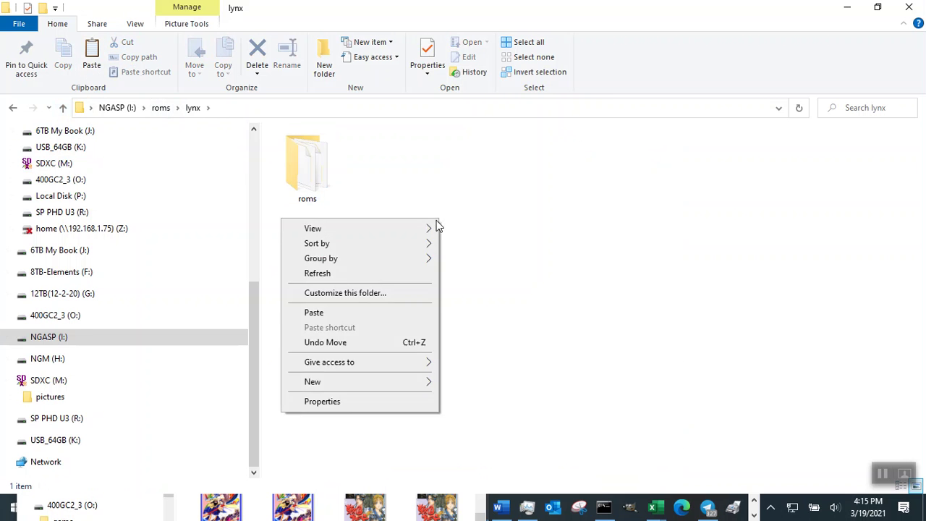
{"action": "left_click", "coordinate": [394, 313]}
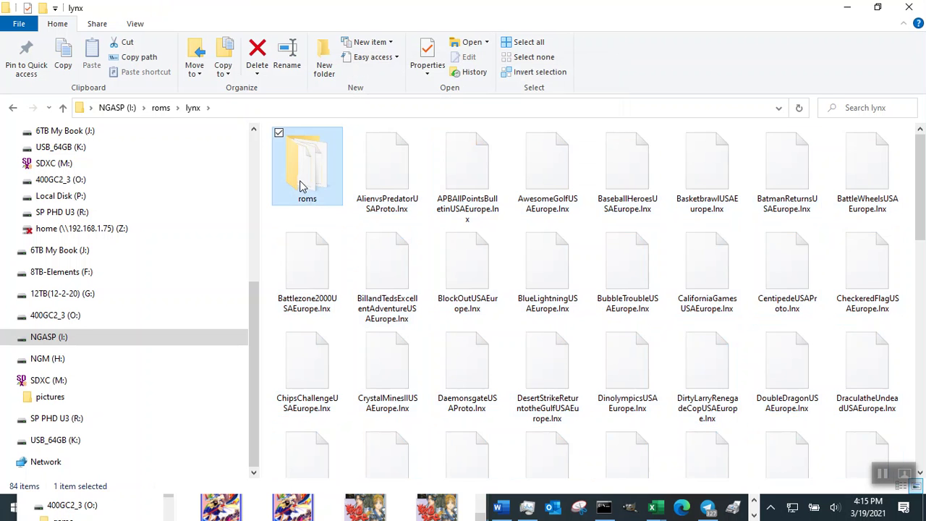
Check the contents of the roms subfolder and delete it from the lynx folder.
{"action": "double_click", "coordinate": [302, 187]}
{"action": "left_click", "coordinate": [63, 108]}
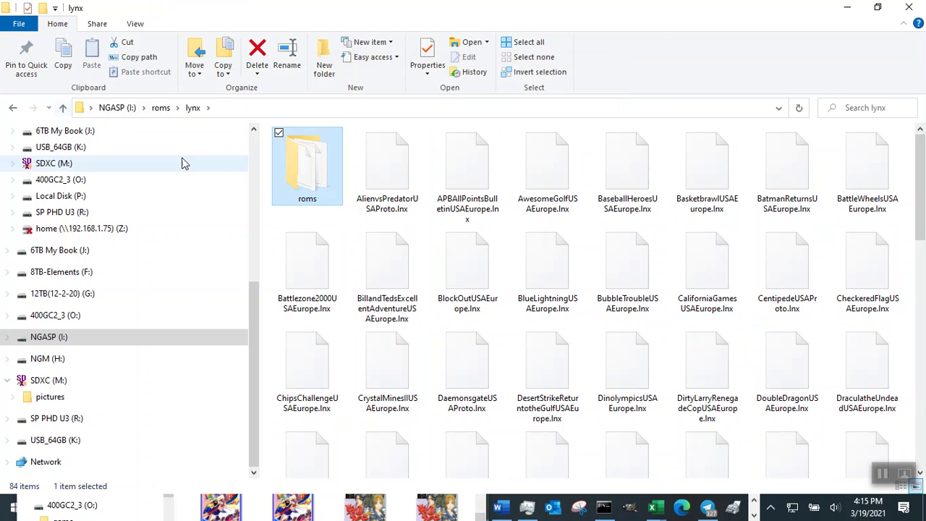
{"action": "left_click", "coordinate": [258, 62]}
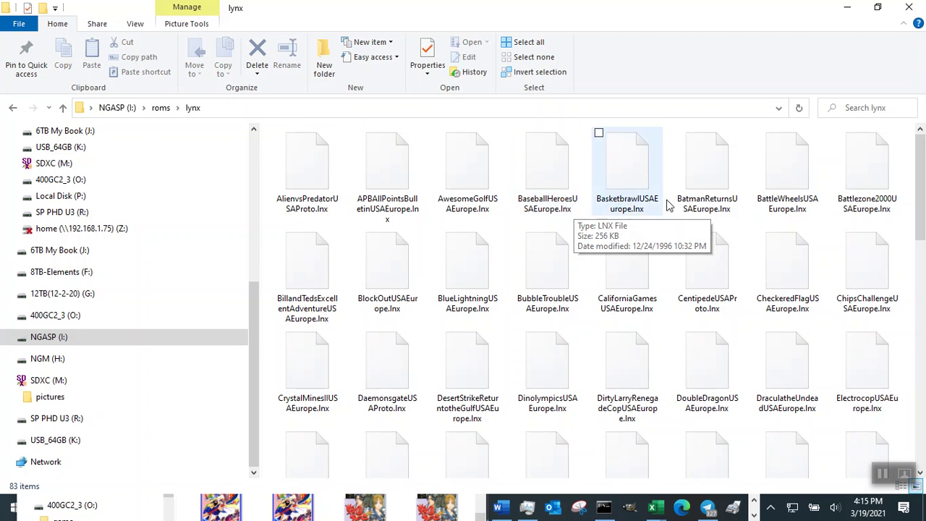
Minimise the lynx folder window, narrow the add-on games Notepad window and move it clear of the wheel folder.
{"action": "left_click", "coordinate": [846, 13]}
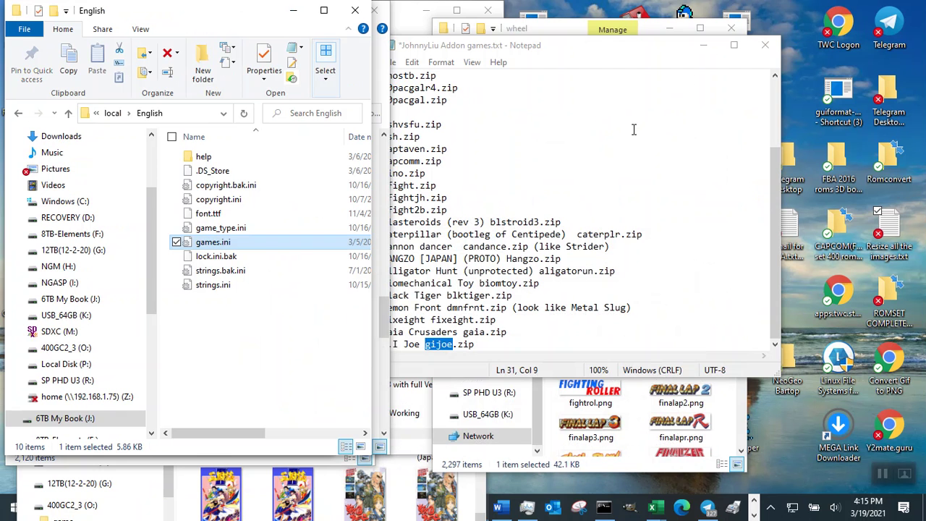
{"action": "left_click", "coordinate": [632, 130]}
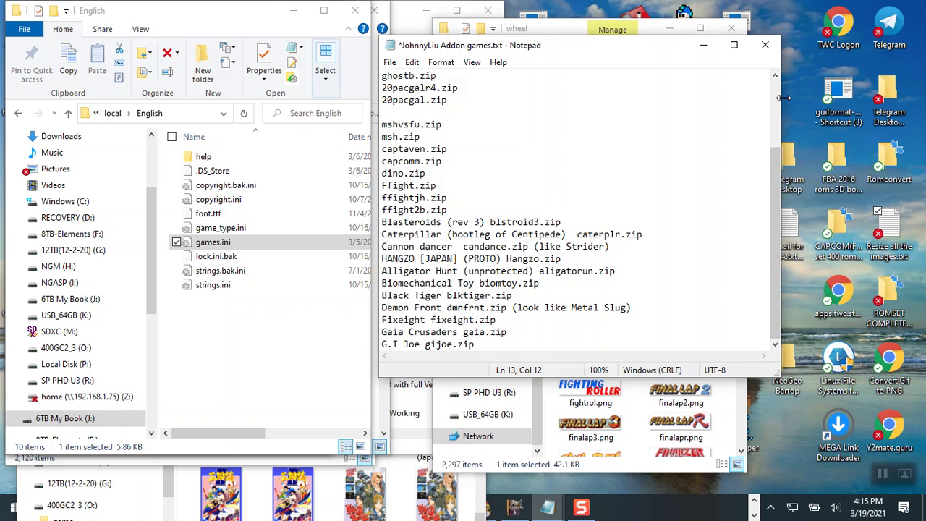
{"action": "left_click_drag", "start_coordinate": [780, 97], "coordinate": [612, 98]}
{"action": "left_click_drag", "start_coordinate": [473, 46], "coordinate": [837, 45]}
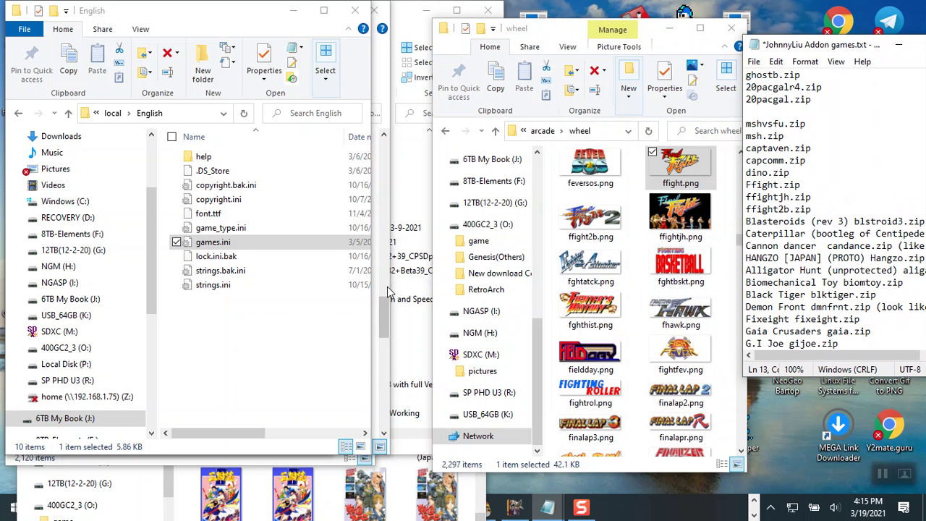
Switch to the Lynx 83 games workbook in Excel and examine the rename, emulator and path columns of the NGASPgames.ini sheet.
{"action": "left_click", "coordinate": [754, 515]}
{"action": "left_click", "coordinate": [754, 501]}
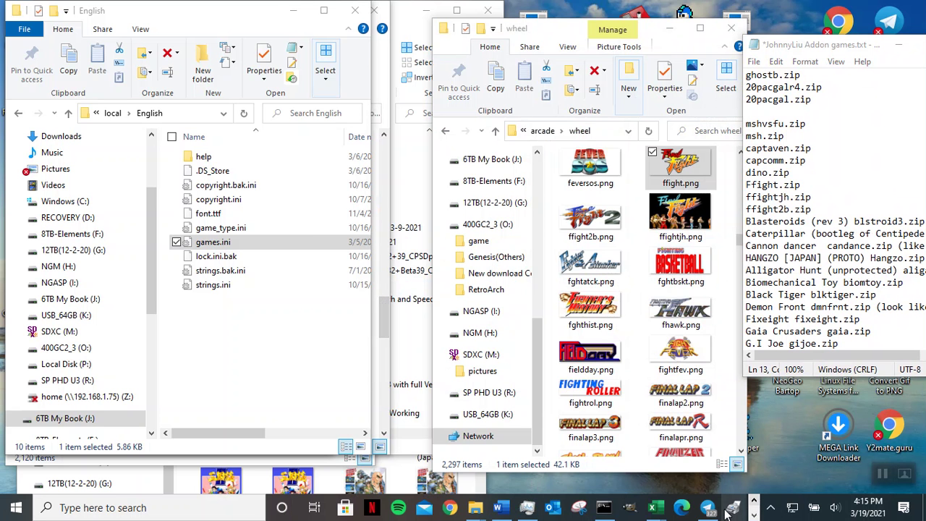
{"action": "mouse_move", "coordinate": [655, 510]}
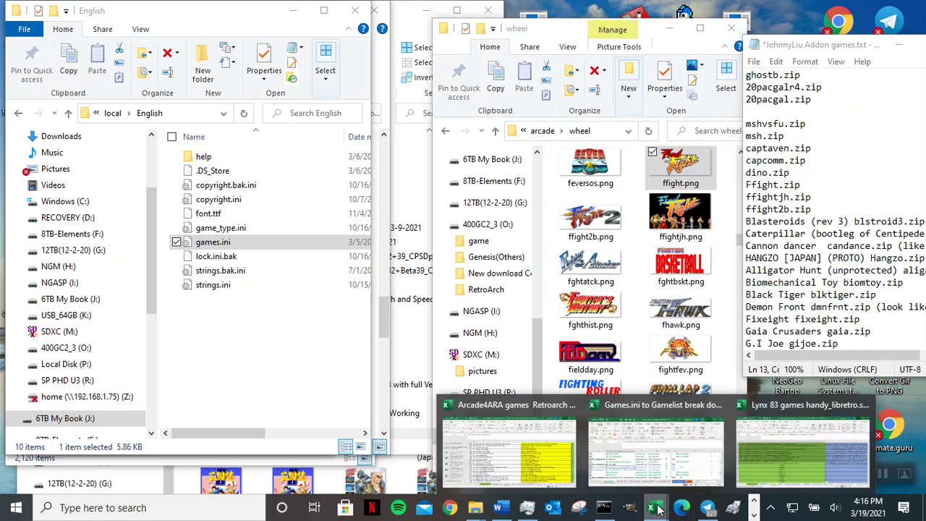
{"action": "left_click", "coordinate": [803, 445]}
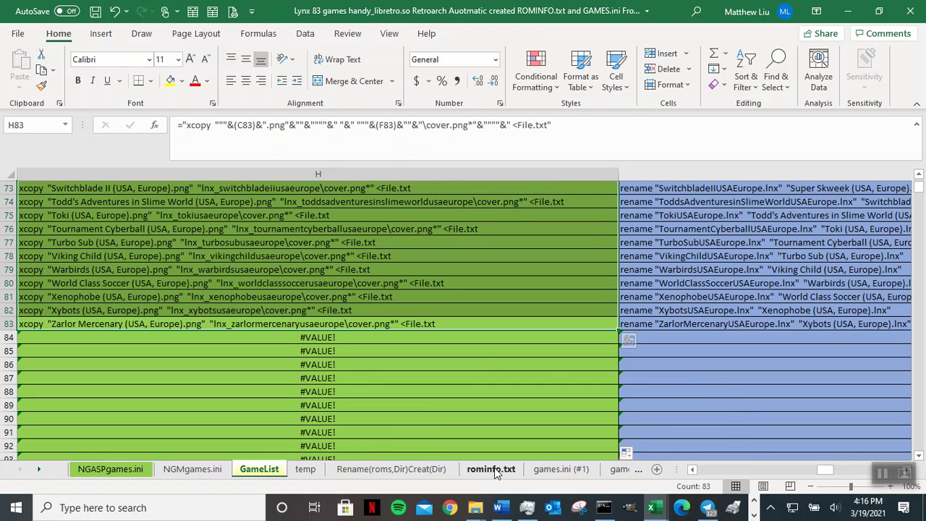
{"action": "left_click", "coordinate": [94, 472]}
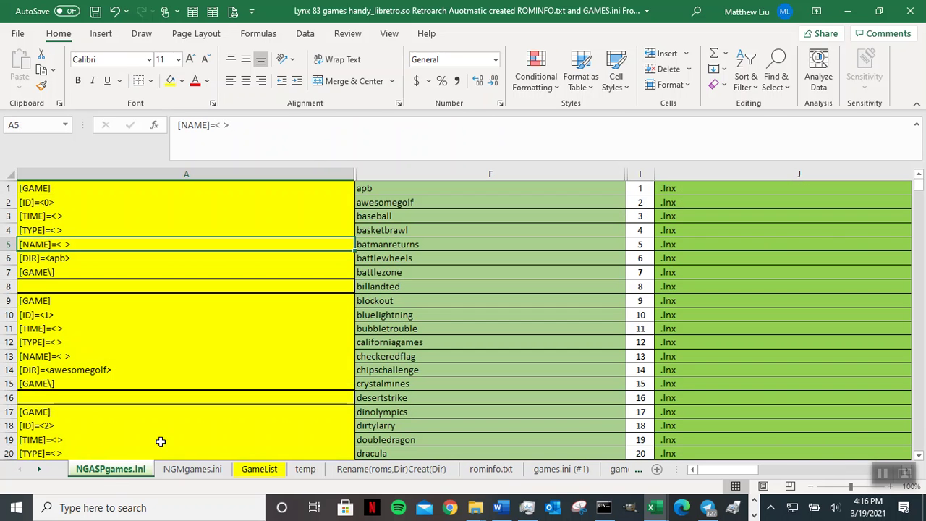
{"action": "left_click_drag", "start_coordinate": [745, 475], "coordinate": [827, 466]}
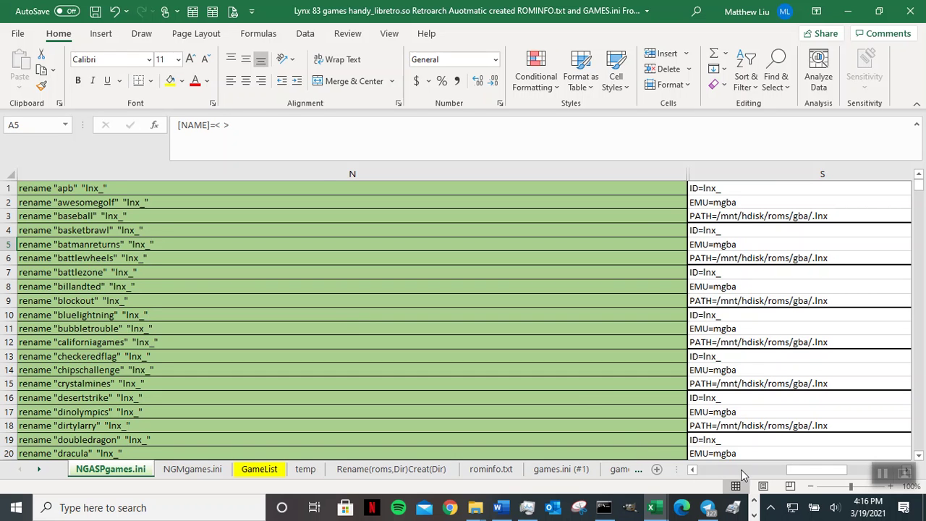
{"action": "left_click_drag", "start_coordinate": [807, 477], "coordinate": [828, 466]}
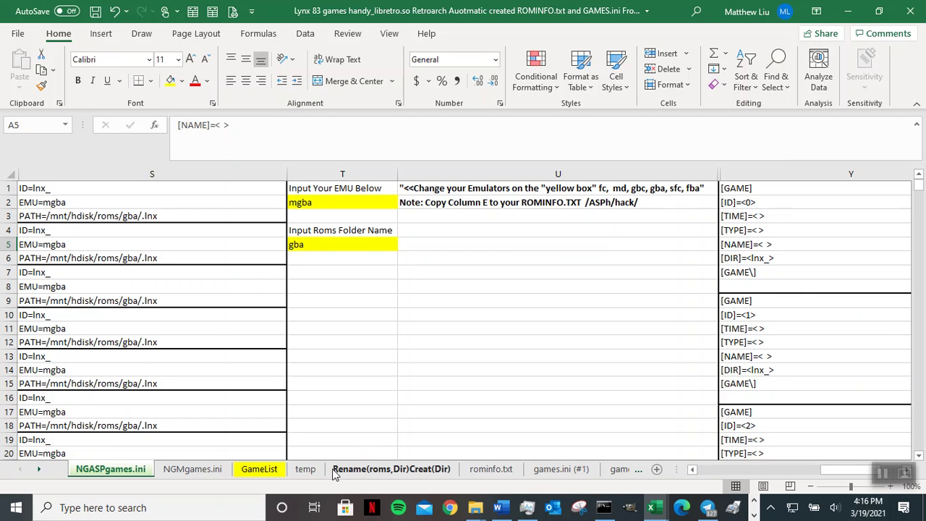
Review the GameList, temp and Rename(roms,Dir)Creat(Dir) sheets for the Lynx cover commands, ROM file names and folder names.
{"action": "left_click", "coordinate": [253, 471]}
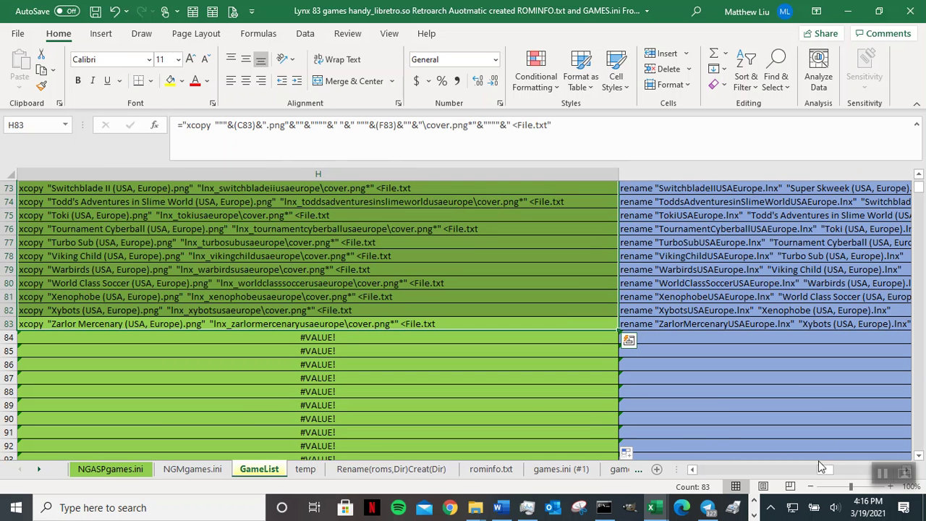
{"action": "left_click_drag", "start_coordinate": [821, 472], "coordinate": [830, 474]}
{"action": "scroll", "coordinate": [778, 297], "scroll_direction": "up", "scroll_amount": 12}
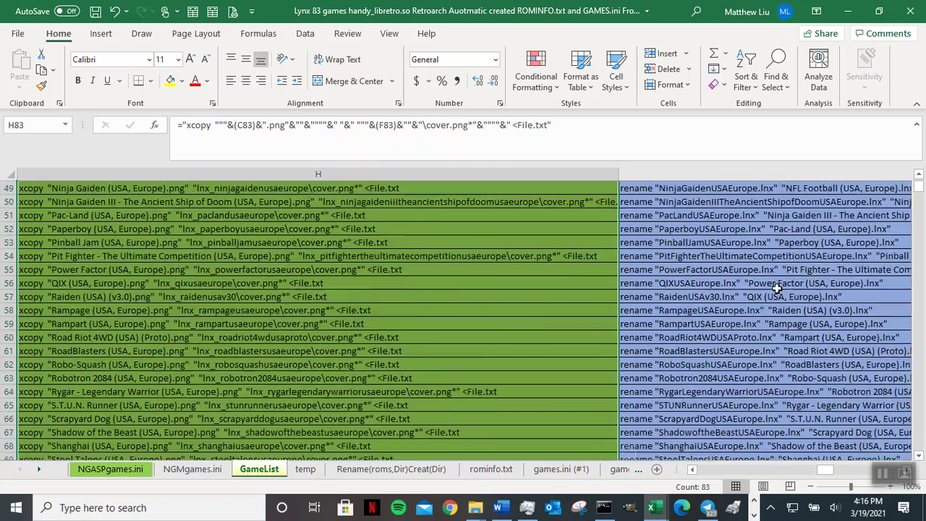
{"action": "scroll", "coordinate": [777, 289], "scroll_direction": "up", "scroll_amount": 12}
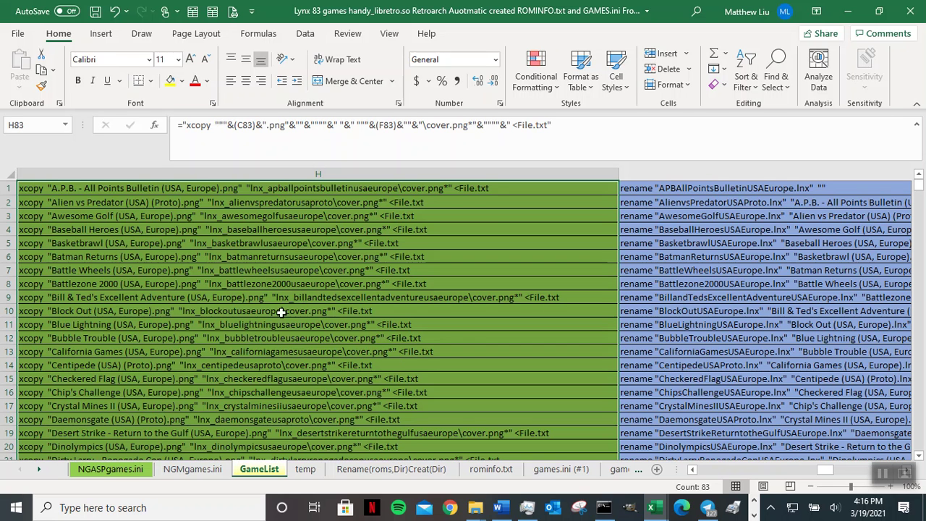
{"action": "left_click", "coordinate": [405, 470]}
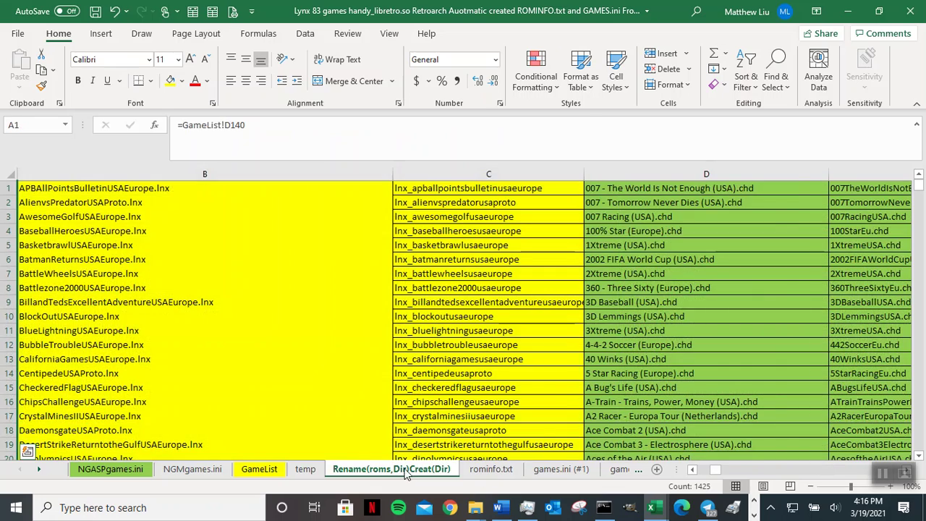
{"action": "left_click", "coordinate": [262, 469]}
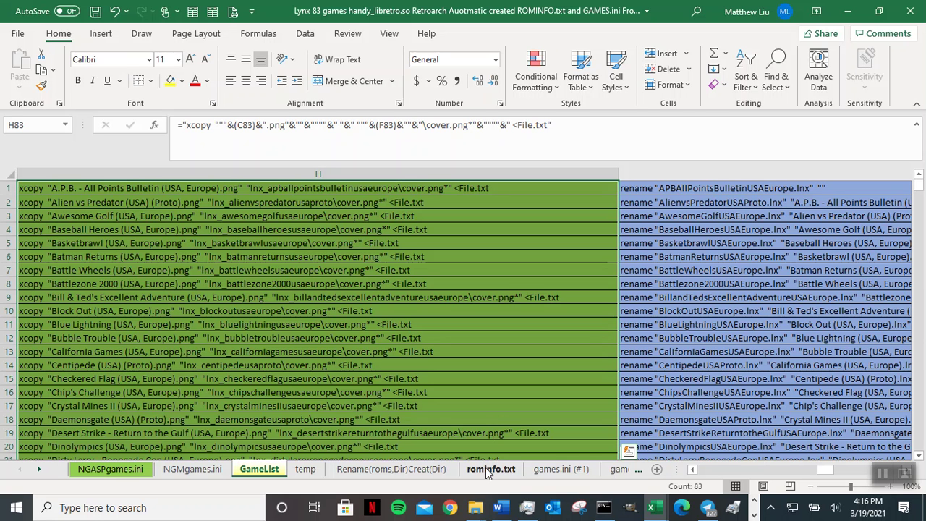
{"action": "left_click", "coordinate": [407, 470]}
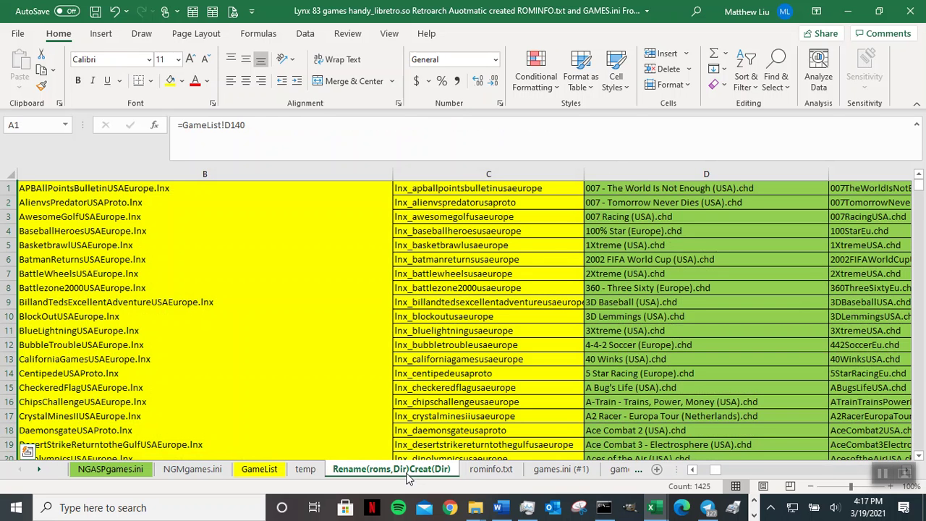
{"action": "left_click", "coordinate": [312, 472]}
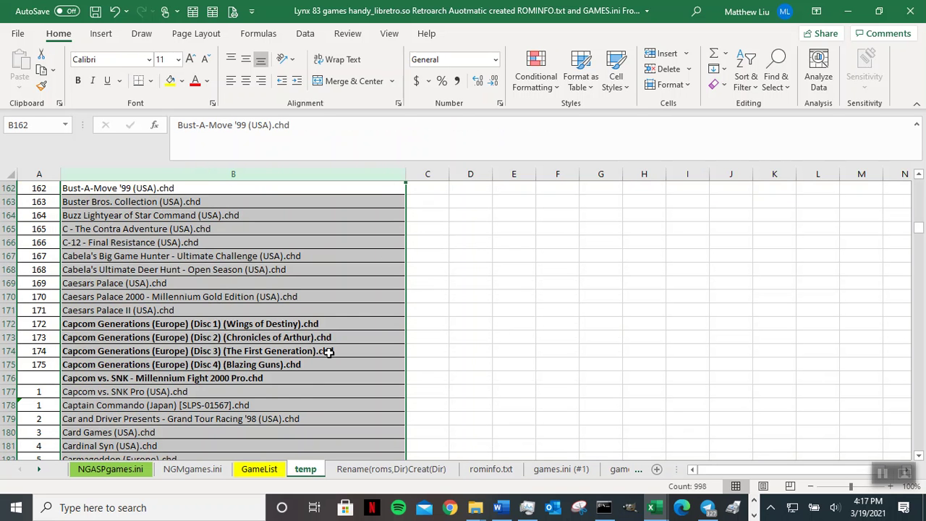
{"action": "left_click", "coordinate": [362, 470]}
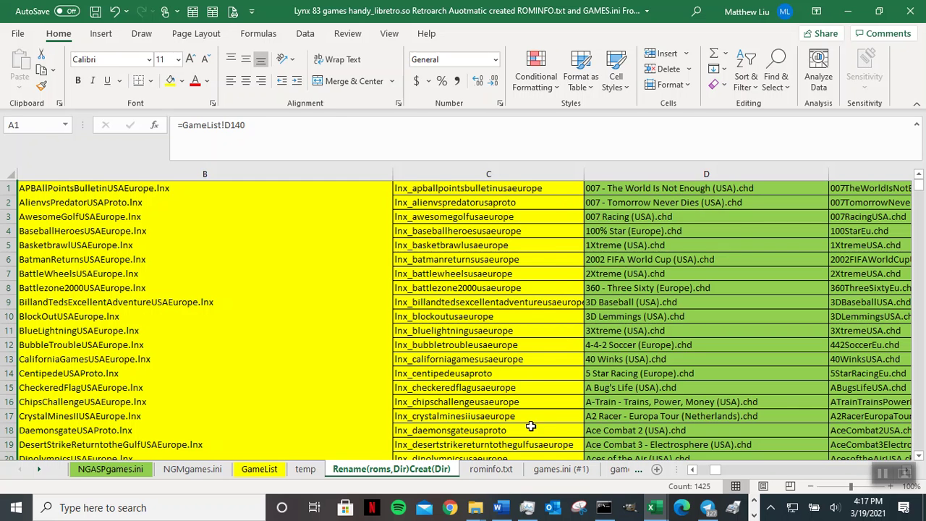
In the rominfo.txt sheet, set the roms folder name to lynx, checking it against the I:\roms\lynx path in File Explorer.
{"action": "left_click", "coordinate": [490, 469]}
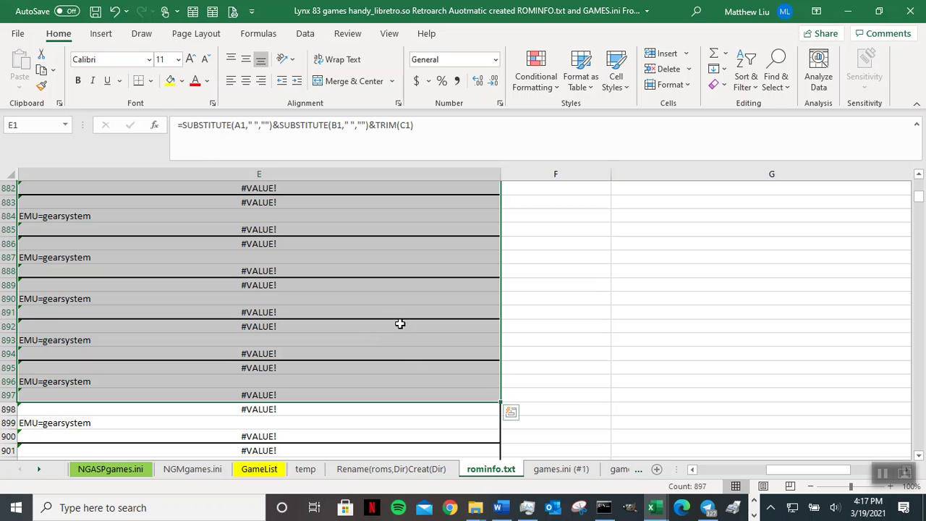
{"action": "left_click_drag", "start_coordinate": [917, 205], "coordinate": [920, 186]}
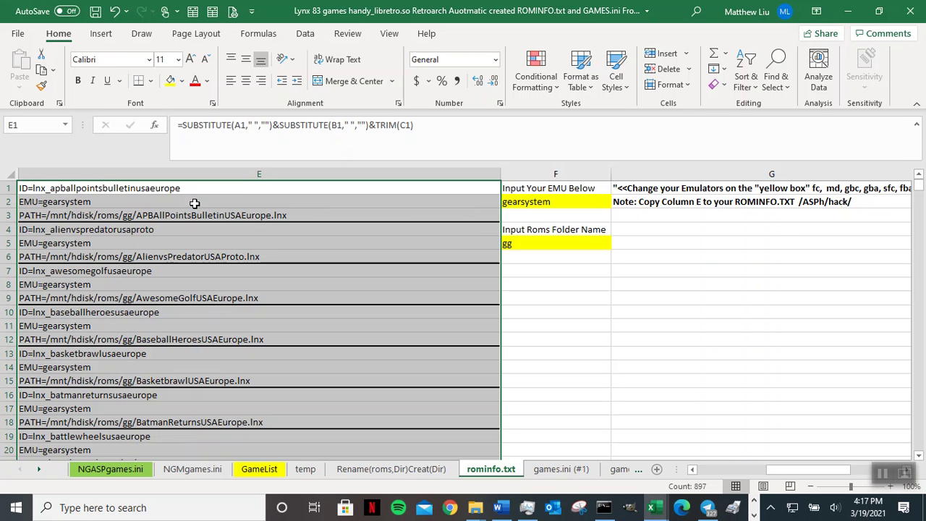
{"action": "left_click", "coordinate": [69, 204]}
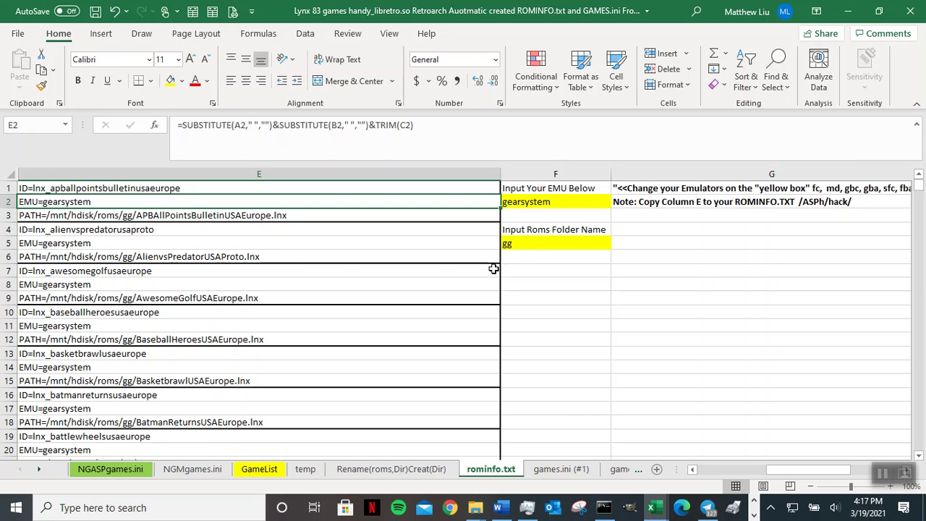
{"action": "left_click", "coordinate": [511, 244]}
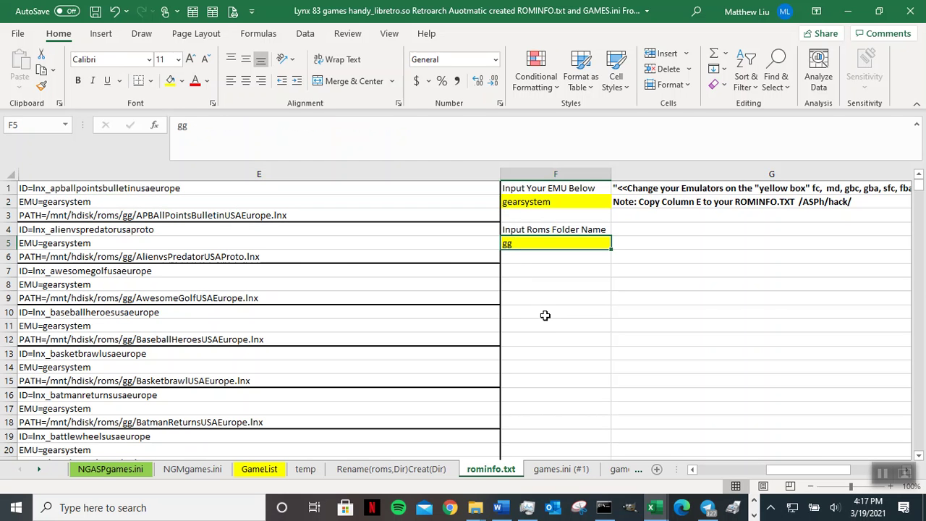
{"action": "type", "text": "lynx"}
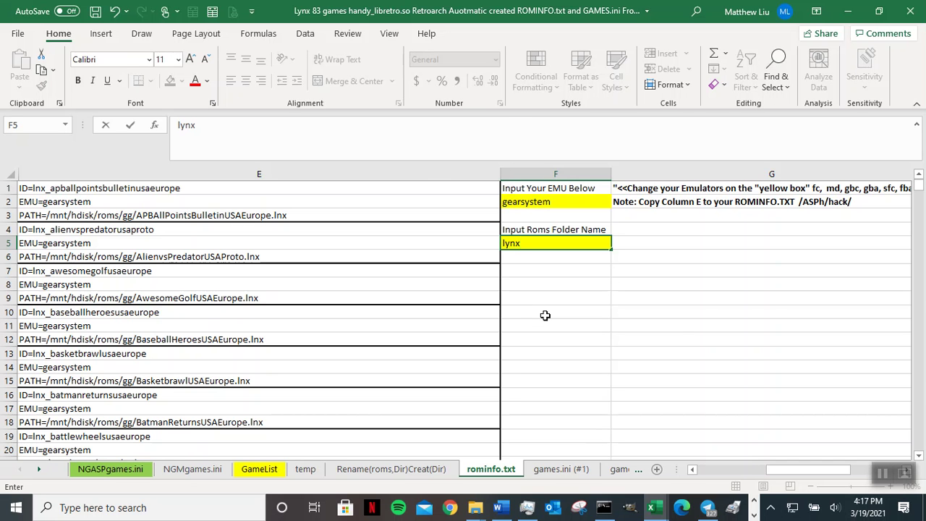
{"action": "key", "text": "alt+Tab"}
{"action": "key", "text": "alt+Tab"}
{"action": "key", "text": "alt+Tab"}
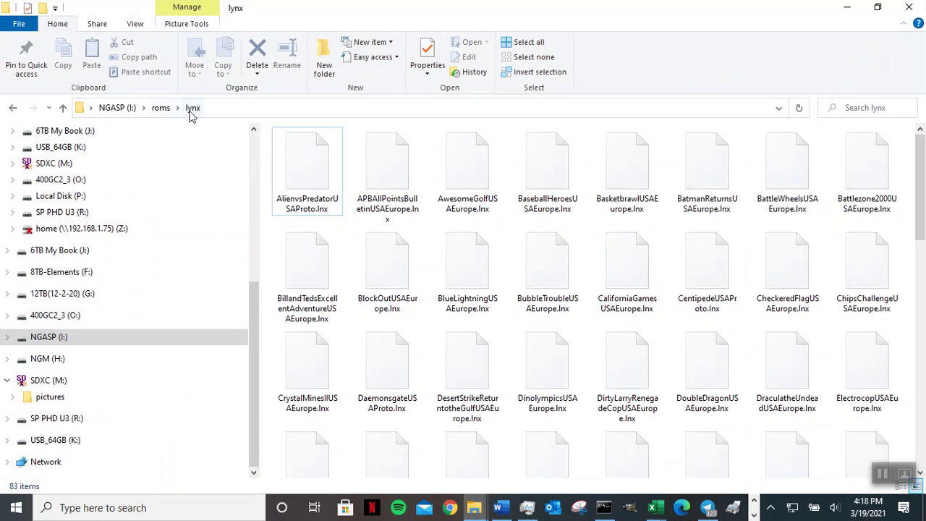
{"action": "left_click", "coordinate": [213, 108]}
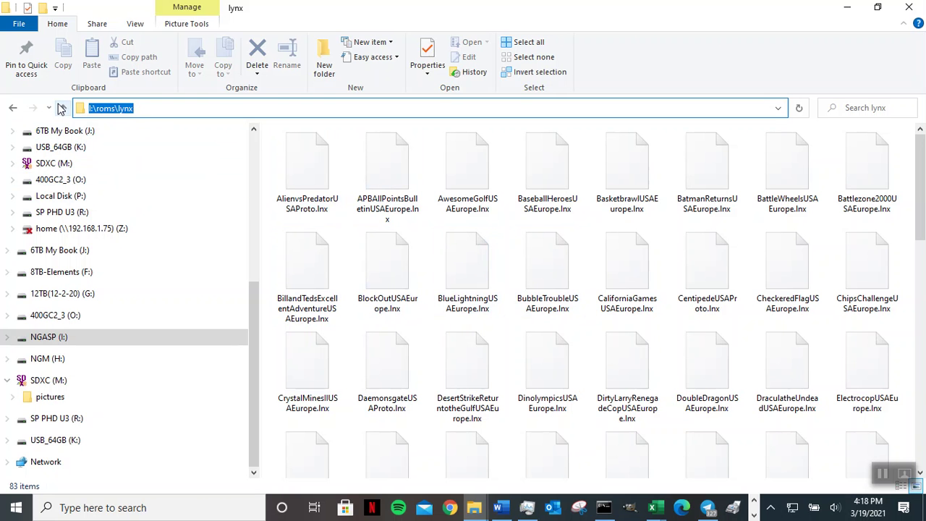
{"action": "key", "text": "alt+Tab"}
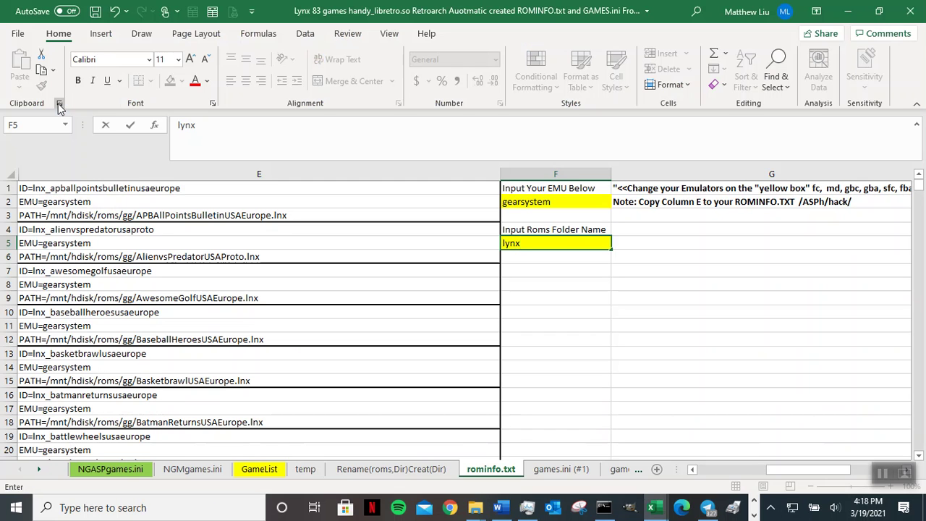
{"action": "key", "text": "alt"}
{"action": "left_click", "coordinate": [556, 248]}
{"action": "key", "text": "Return"}
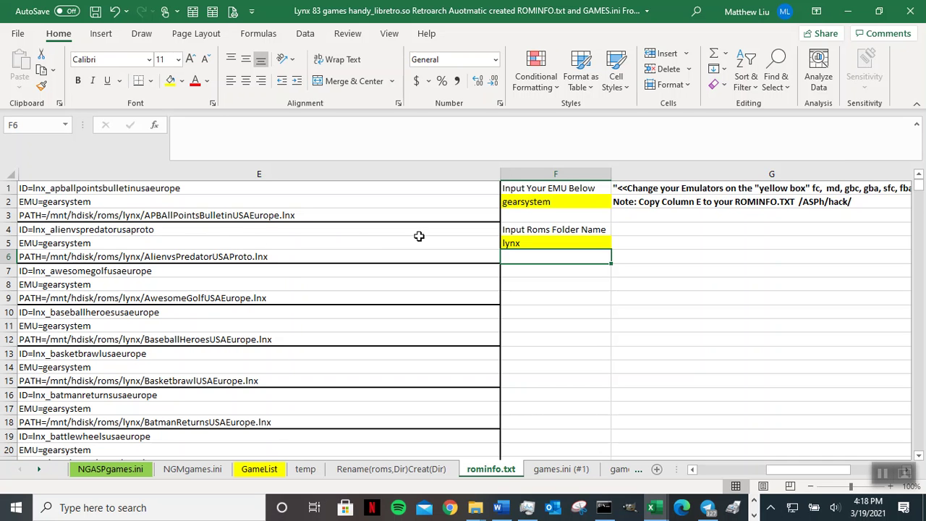
Select the emulator name cell, switch to File Explorer and locate the handy and lynx files in retroarch\bin on NGASP (I:).
{"action": "left_click", "coordinate": [540, 203]}
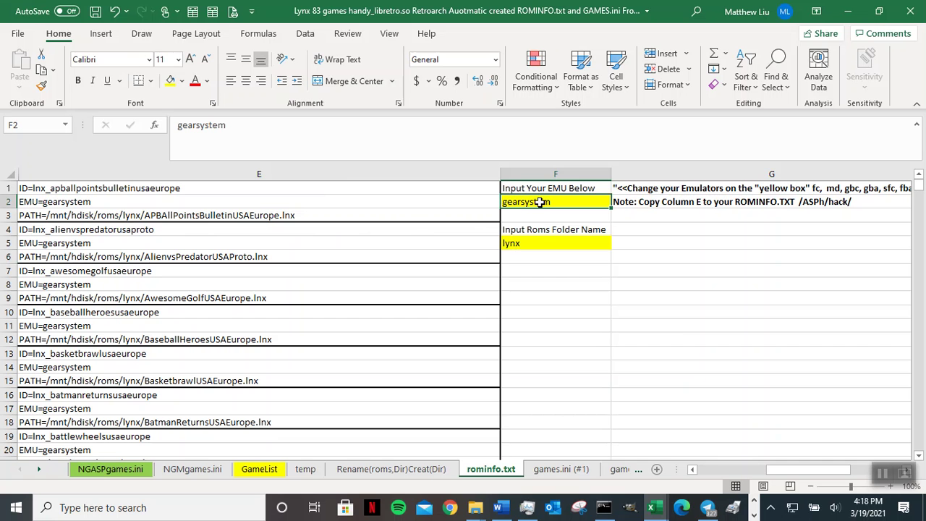
{"action": "key", "text": "alt+Tab"}
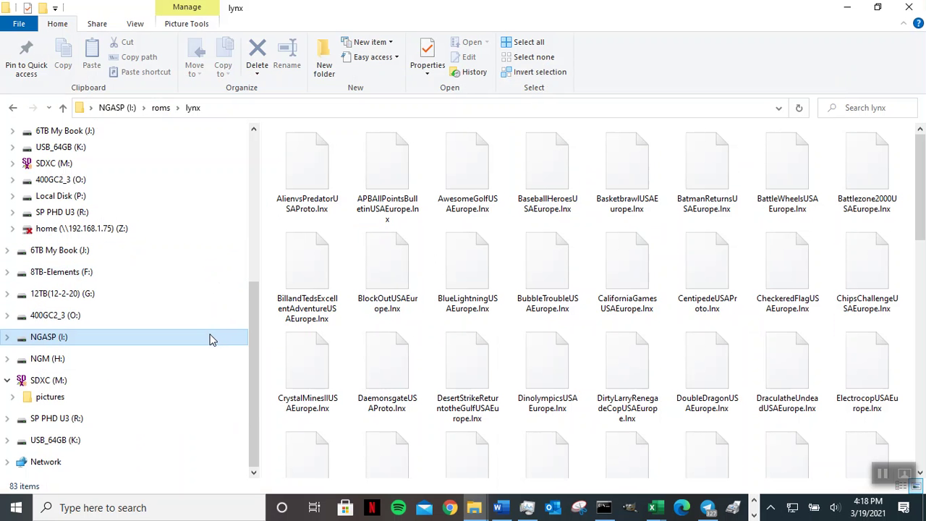
{"action": "left_click", "coordinate": [188, 342]}
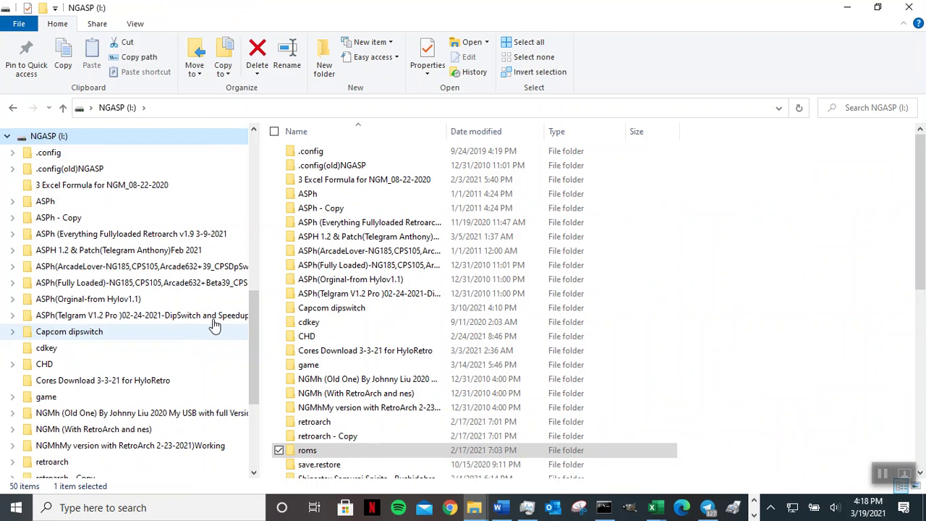
{"action": "scroll", "coordinate": [356, 293], "scroll_direction": "down", "scroll_amount": 3}
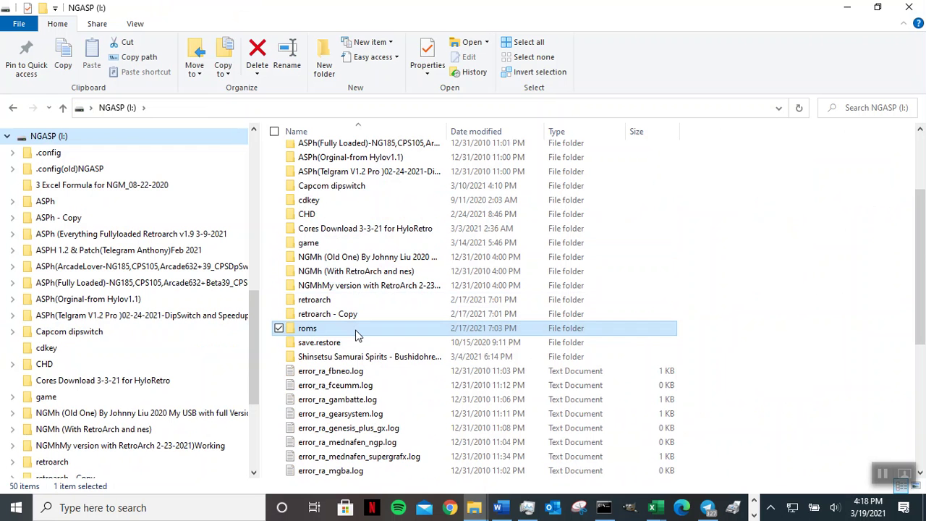
{"action": "double_click", "coordinate": [346, 301]}
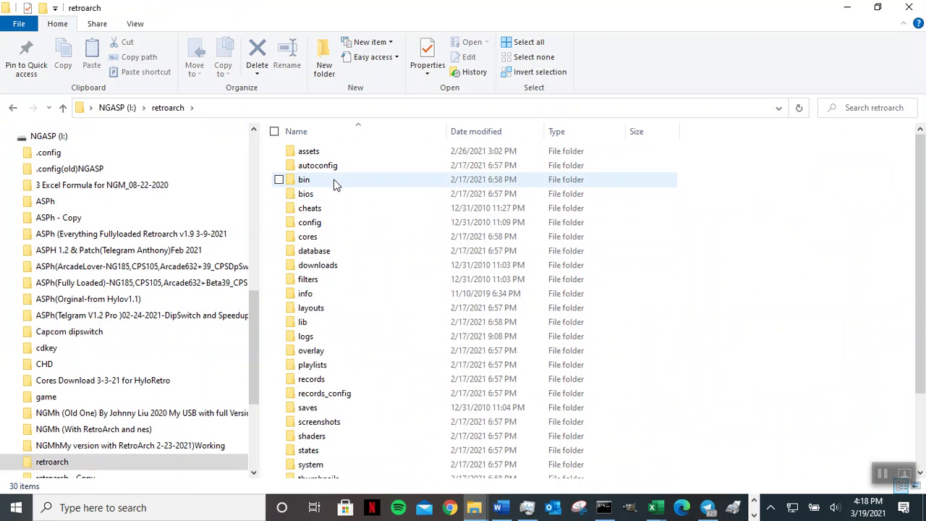
{"action": "double_click", "coordinate": [334, 182]}
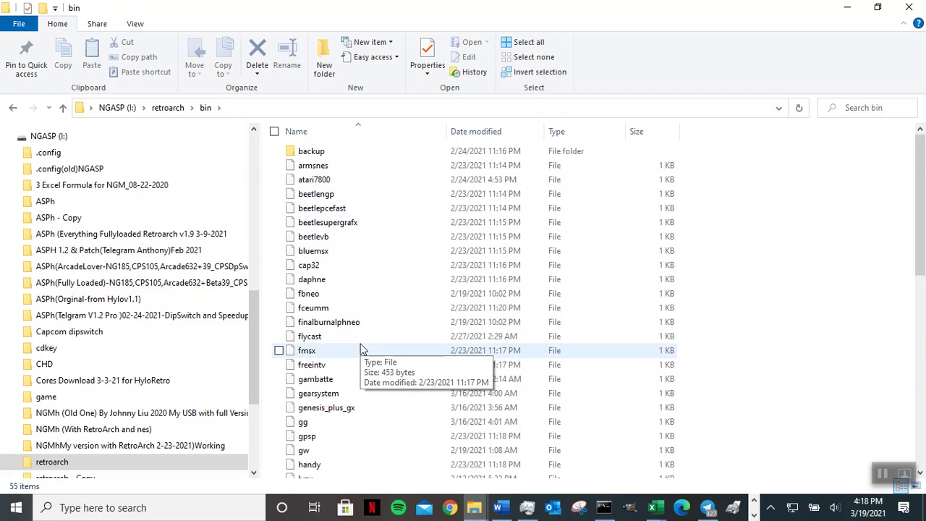
{"action": "scroll", "coordinate": [362, 349], "scroll_direction": "down", "scroll_amount": 3}
{"action": "left_click", "coordinate": [317, 344]}
{"action": "left_click", "coordinate": [318, 357]}
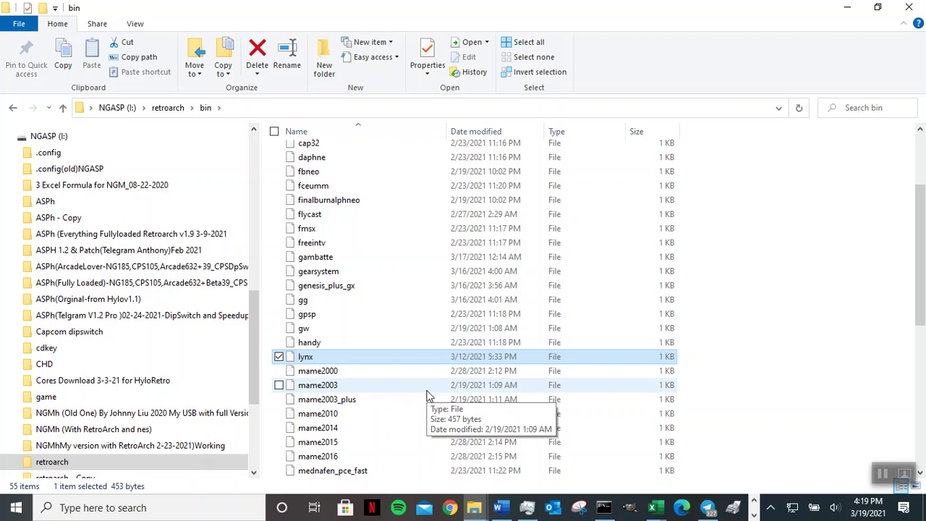
Open the handy and lynx files from the bin folder together in Notepad++.
{"action": "right_click", "coordinate": [328, 343]}
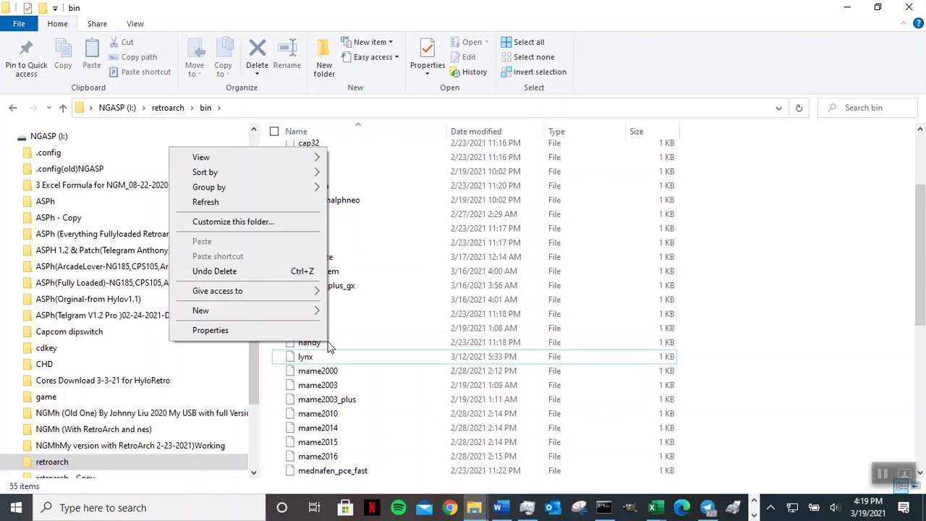
{"action": "left_click", "coordinate": [327, 344]}
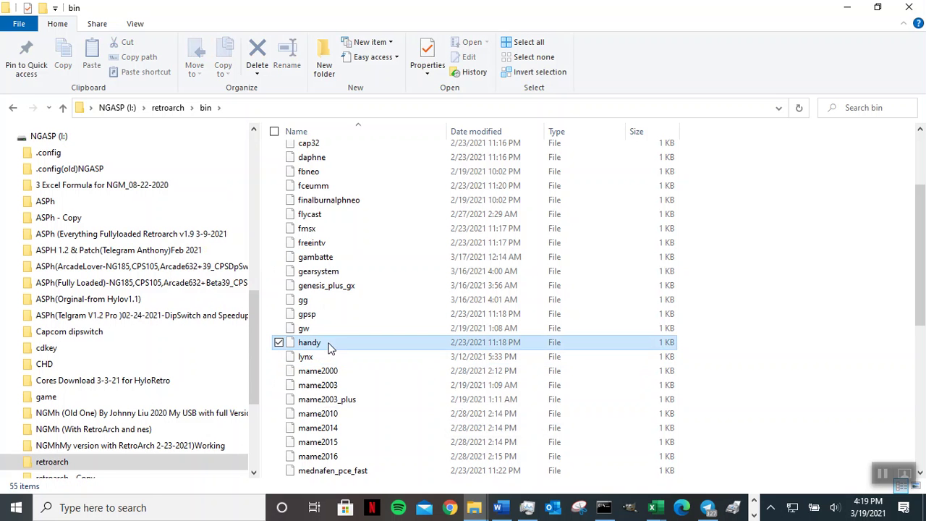
{"action": "left_click", "coordinate": [331, 359], "text": "ctrl"}
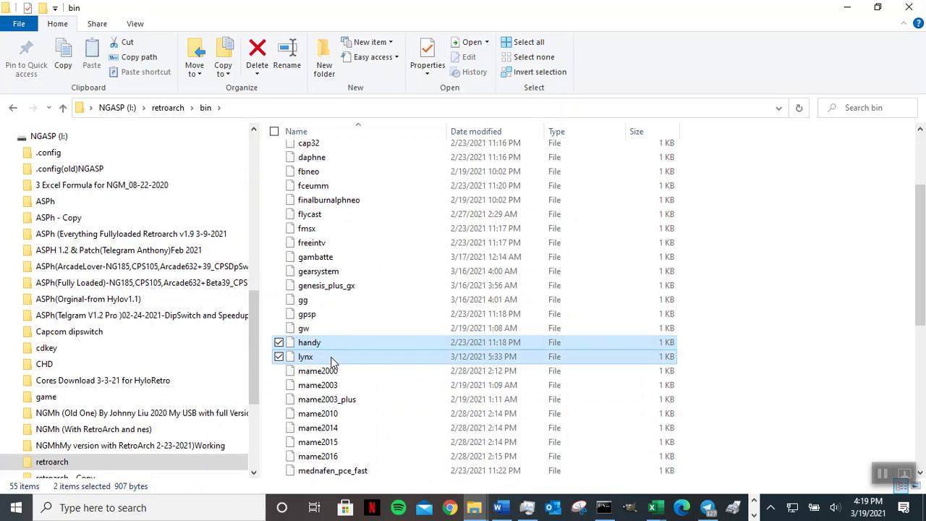
{"action": "right_click", "coordinate": [331, 357]}
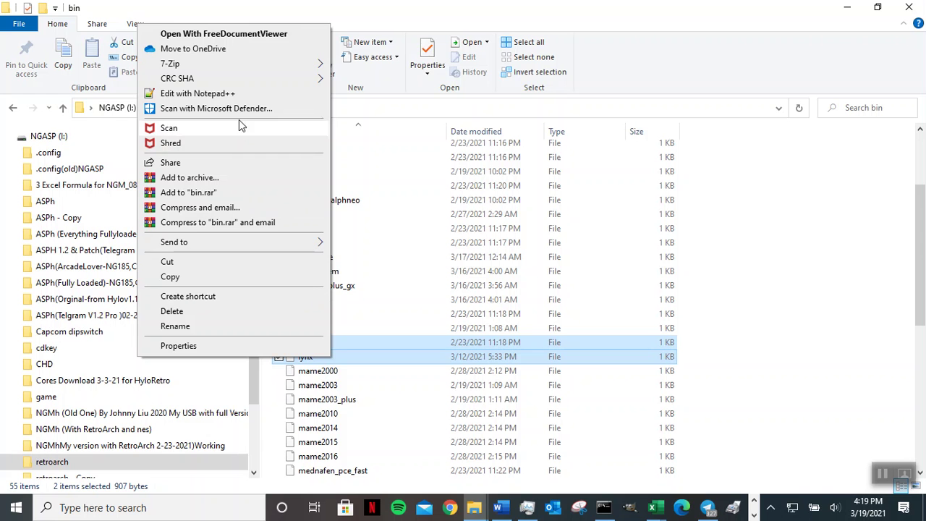
{"action": "left_click", "coordinate": [215, 94]}
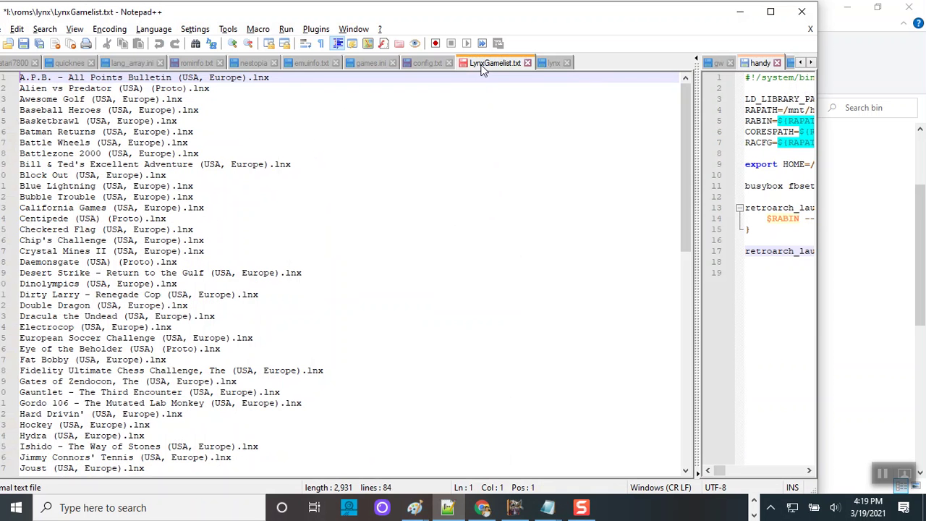
Close LynxGamelist.txt without saving its changes and bring up the lynx script.
{"action": "left_click", "coordinate": [527, 63]}
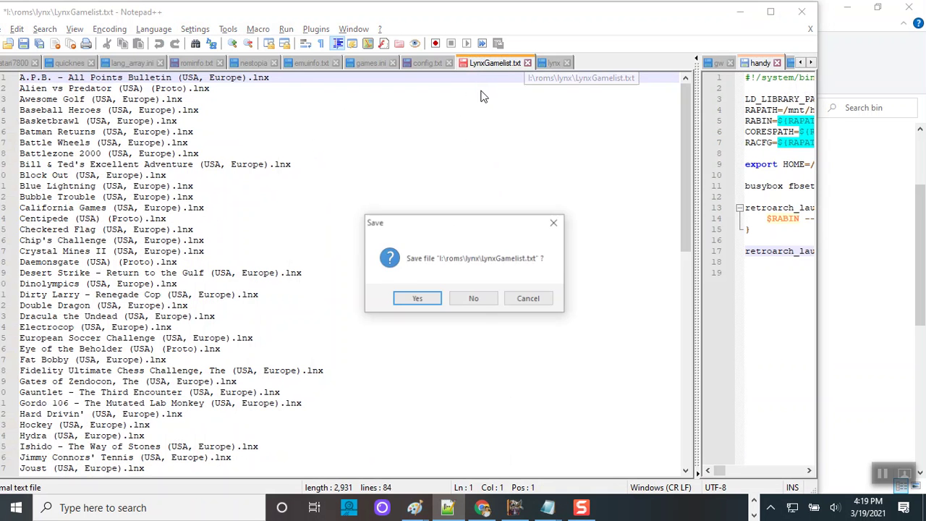
{"action": "left_click", "coordinate": [473, 299]}
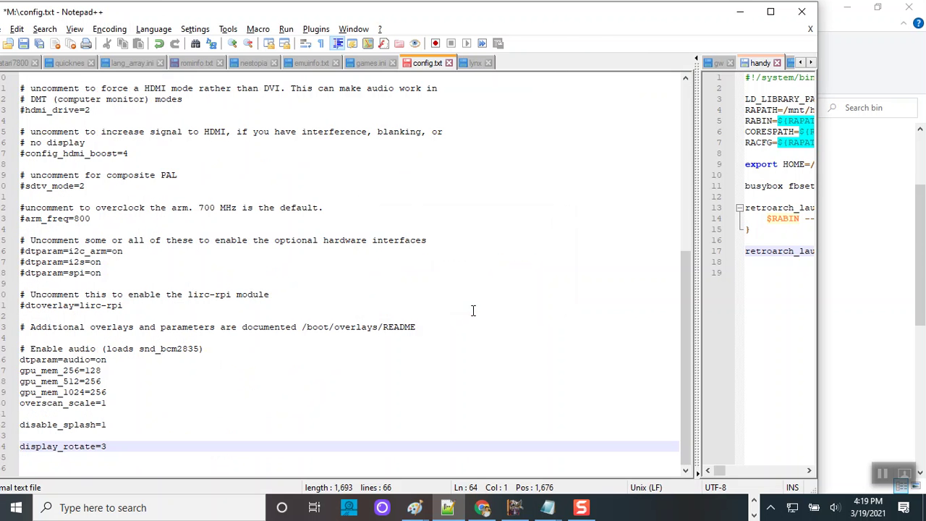
{"action": "left_click", "coordinate": [474, 64]}
Widen the second view and compare the core name on the retroarch_launch line of the lynx and handy scripts.
{"action": "left_click_drag", "start_coordinate": [149, 250], "coordinate": [120, 251]}
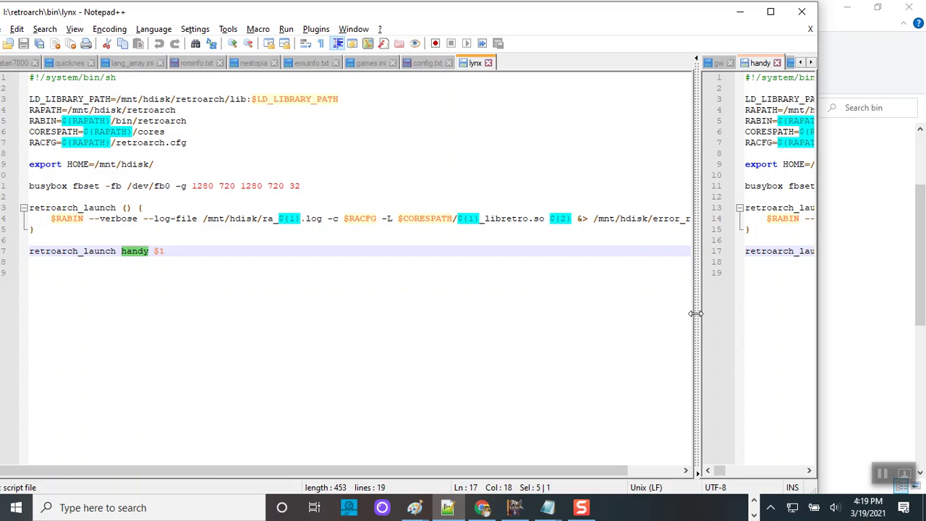
{"action": "left_click_drag", "start_coordinate": [695, 314], "coordinate": [442, 315]}
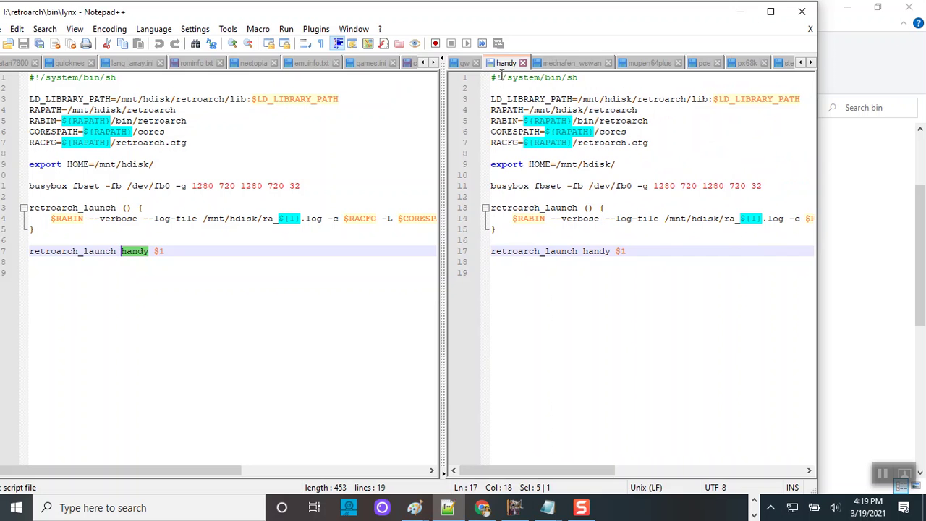
{"action": "left_click_drag", "start_coordinate": [608, 253], "coordinate": [583, 250]}
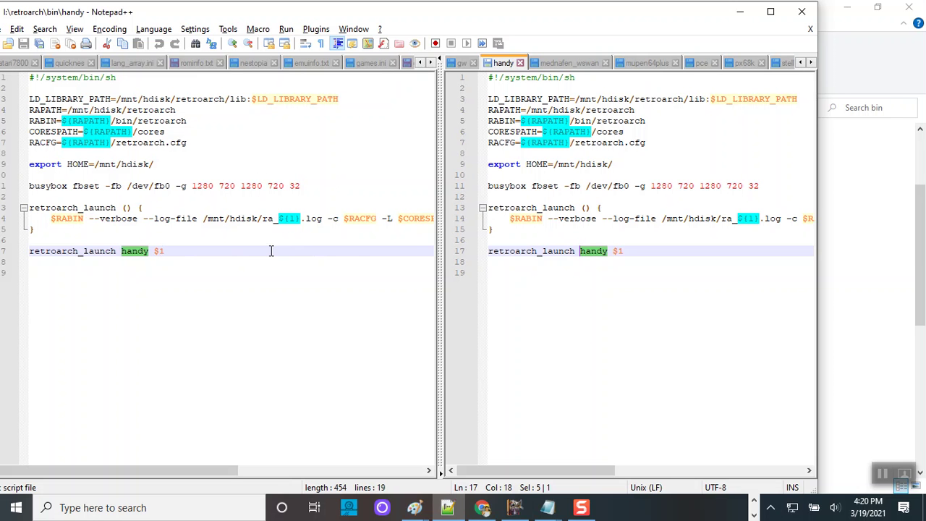
{"action": "left_click", "coordinate": [430, 62]}
{"action": "left_click", "coordinate": [429, 62]}
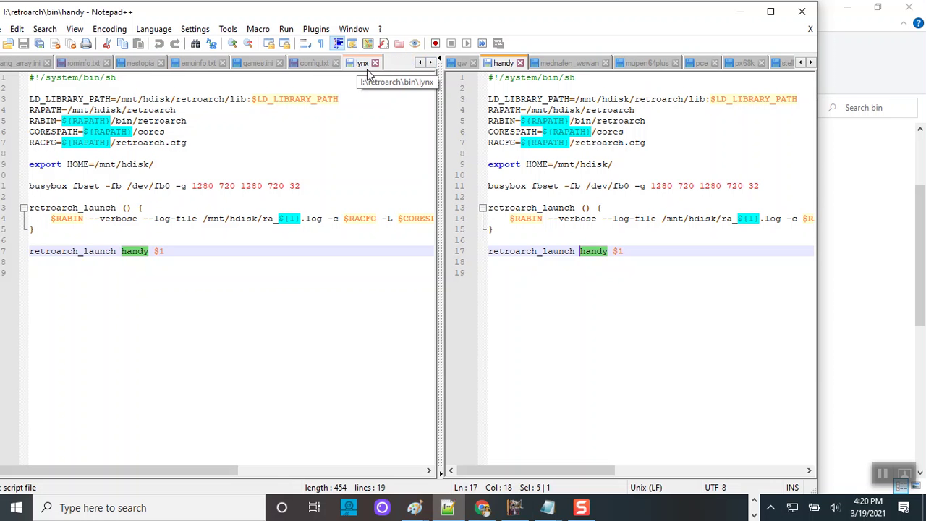
Switch to the Excel workbook and set the emulator name in the rominfo.txt sheet to lynx, checking the generated EMU lines.
{"action": "left_click", "coordinate": [869, 69]}
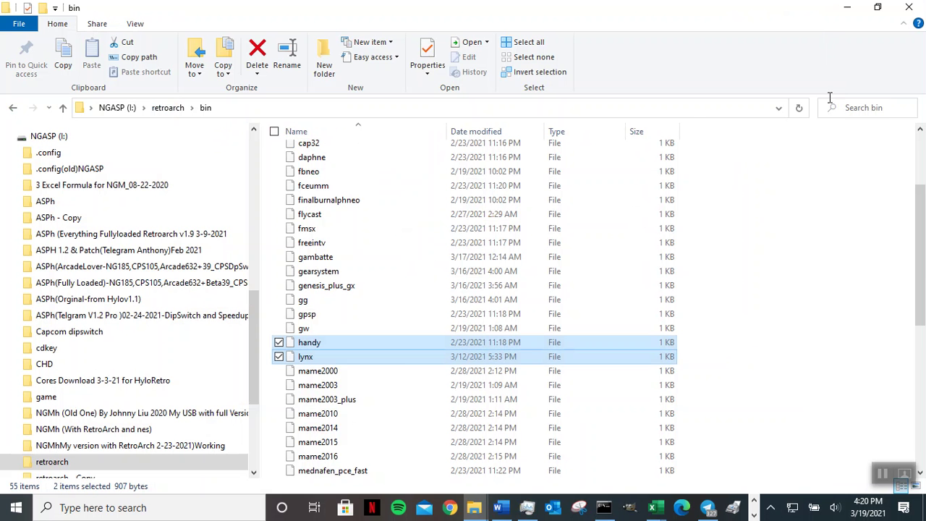
{"action": "key", "text": "alt+Tab"}
{"action": "key", "text": "alt+Tab"}
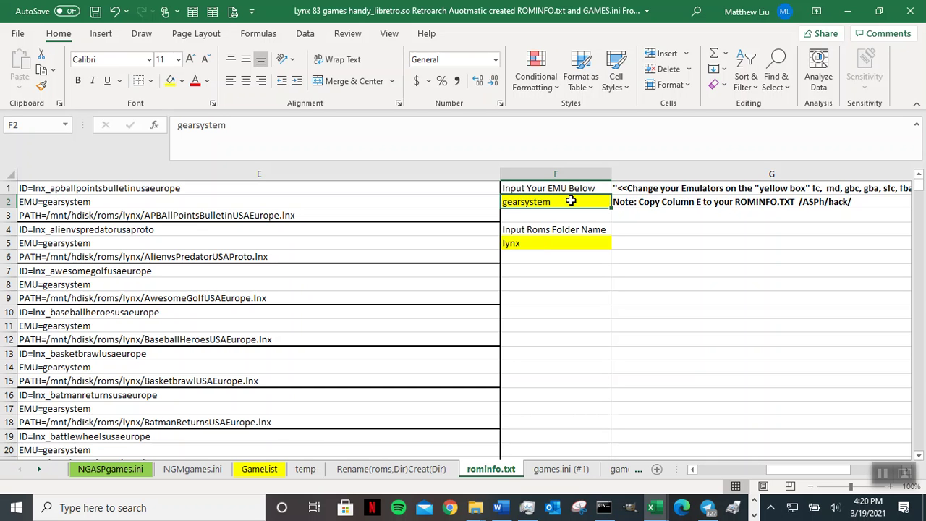
{"action": "type", "text": "lynx"}
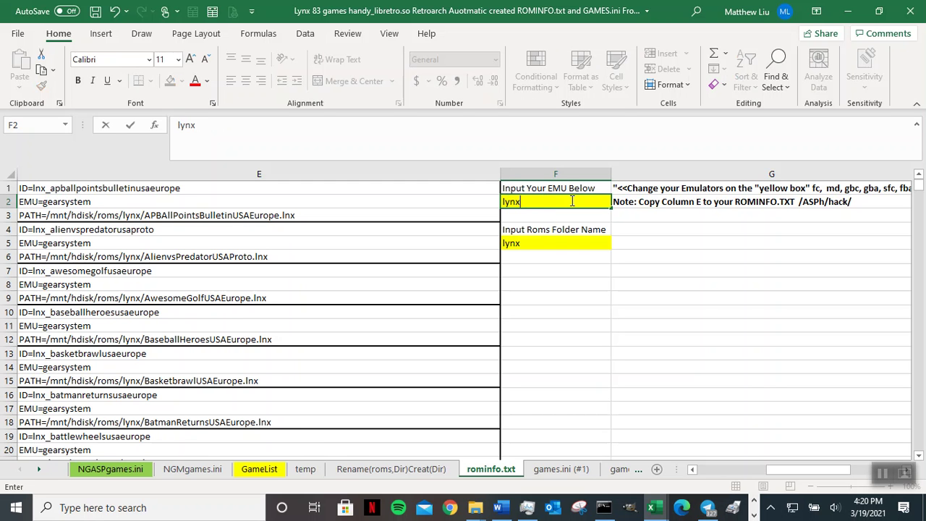
{"action": "key", "text": "Return"}
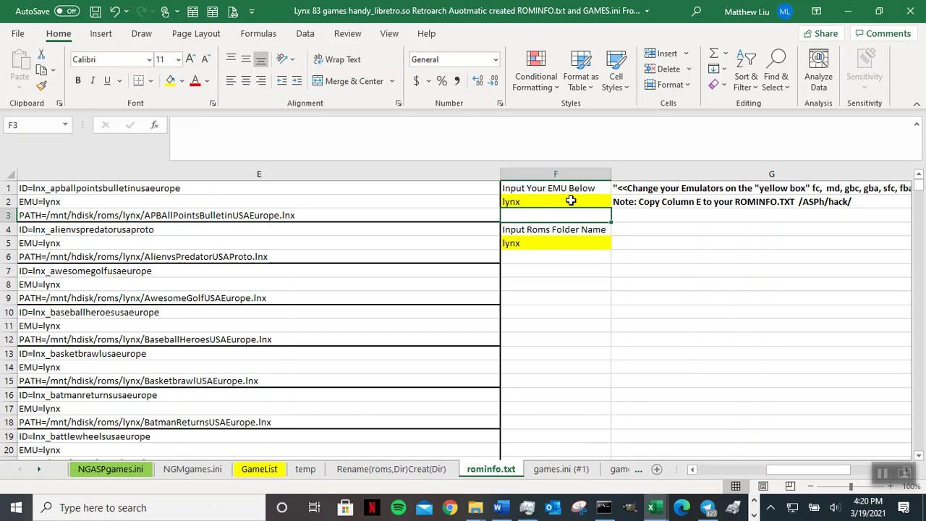
{"action": "left_click", "coordinate": [54, 201]}
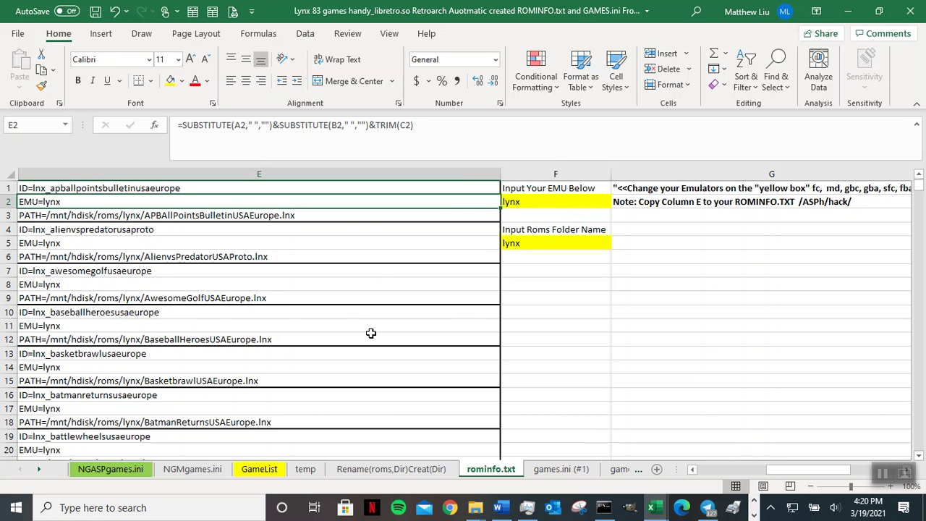
{"action": "left_click", "coordinate": [585, 303]}
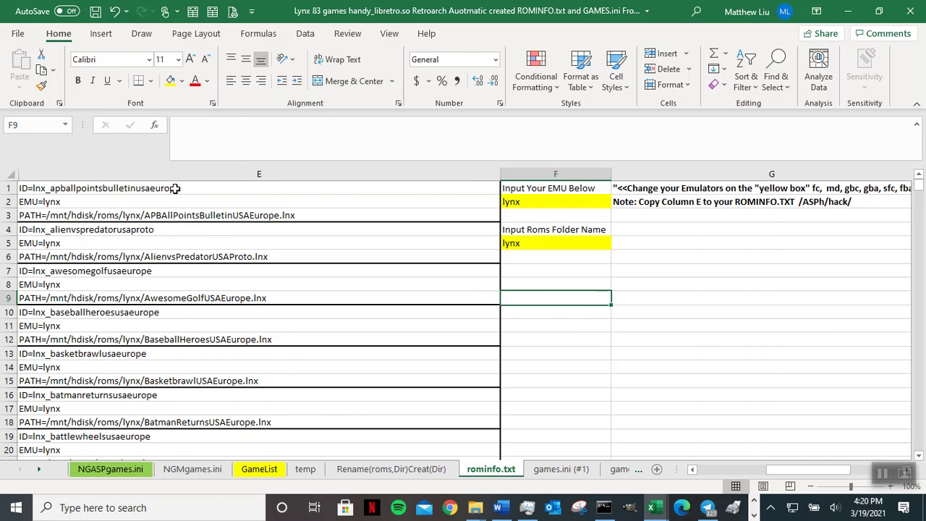
Copy the generated Lynx entries in cells E1 to E249 of the rominfo.txt sheet.
{"action": "left_click_drag", "start_coordinate": [191, 188], "coordinate": [205, 233]}
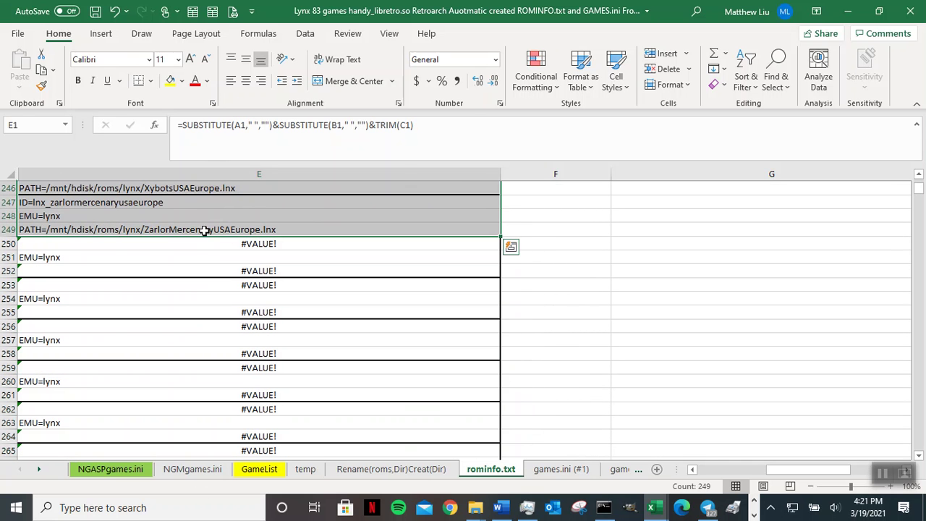
{"action": "right_click", "coordinate": [257, 214]}
{"action": "left_click", "coordinate": [314, 141]}
{"action": "scroll", "coordinate": [218, 211], "scroll_direction": "up", "scroll_amount": 20}
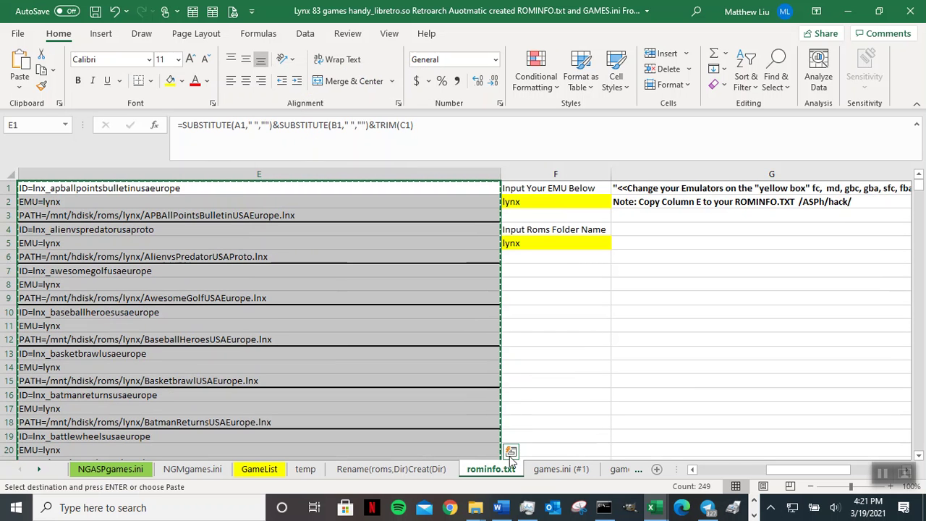
Switch to Notepad++, widen the rominfo.txt view and place the cursor at the very end of that file.
{"action": "mouse_move", "coordinate": [479, 515]}
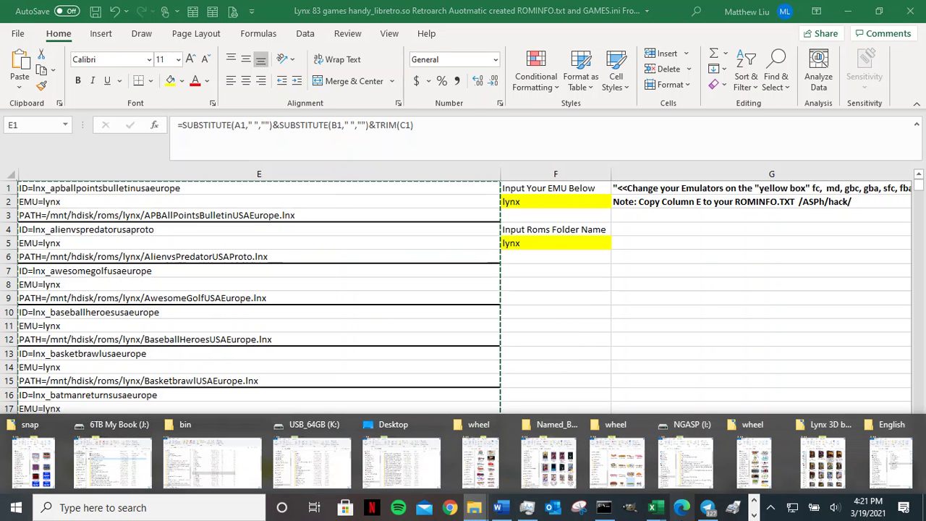
{"action": "left_click", "coordinate": [753, 514]}
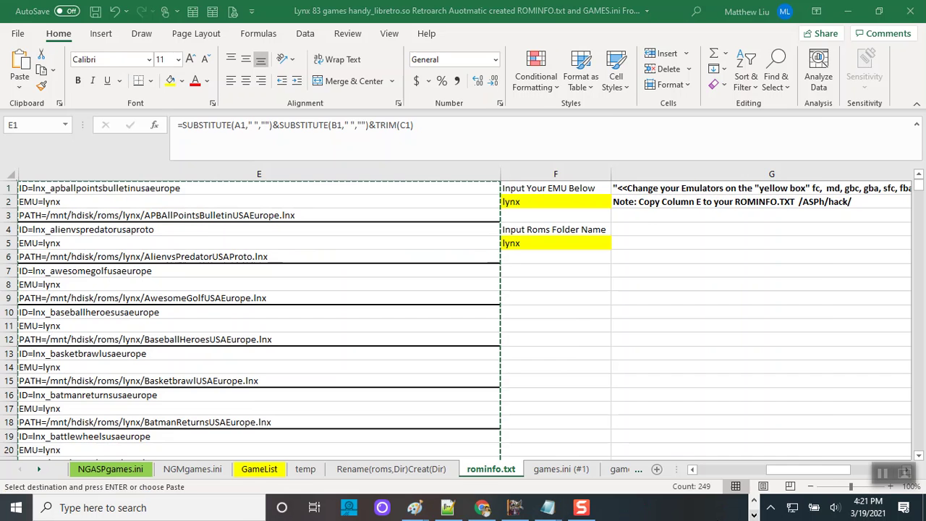
{"action": "left_click", "coordinate": [448, 513]}
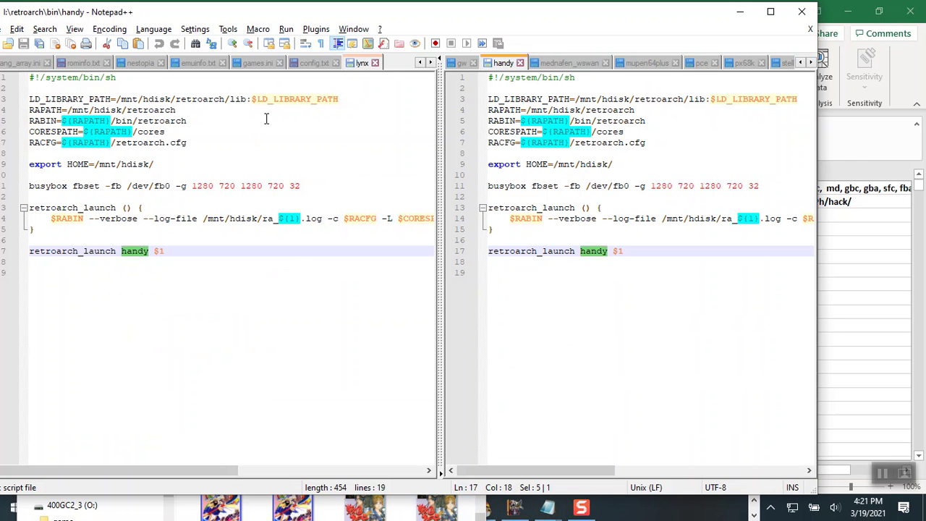
{"action": "left_click", "coordinate": [83, 63]}
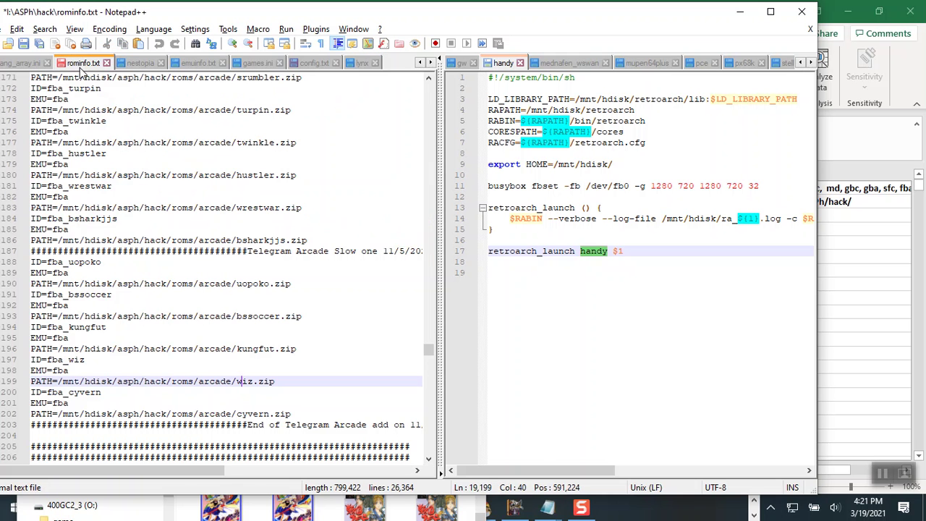
{"action": "left_click_drag", "start_coordinate": [440, 181], "coordinate": [586, 178]}
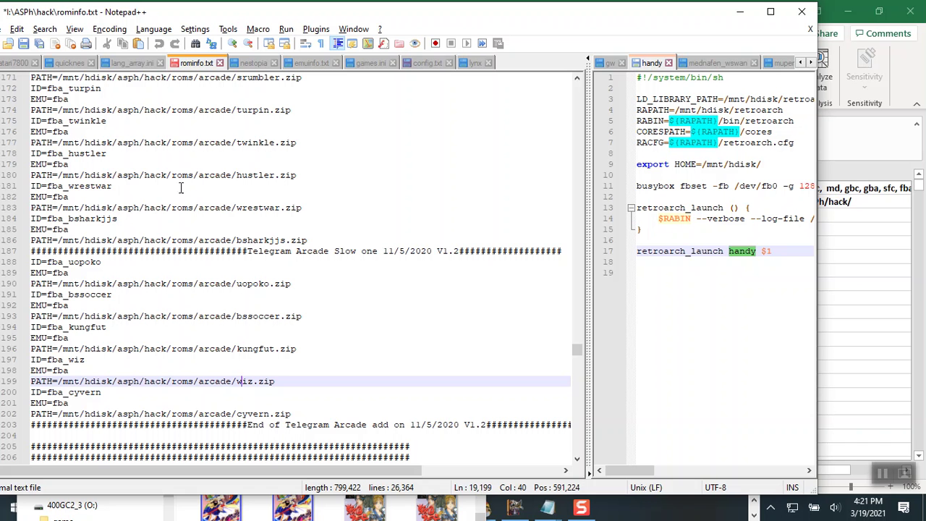
{"action": "left_click_drag", "start_coordinate": [579, 350], "coordinate": [577, 464]}
{"action": "left_click", "coordinate": [408, 456]}
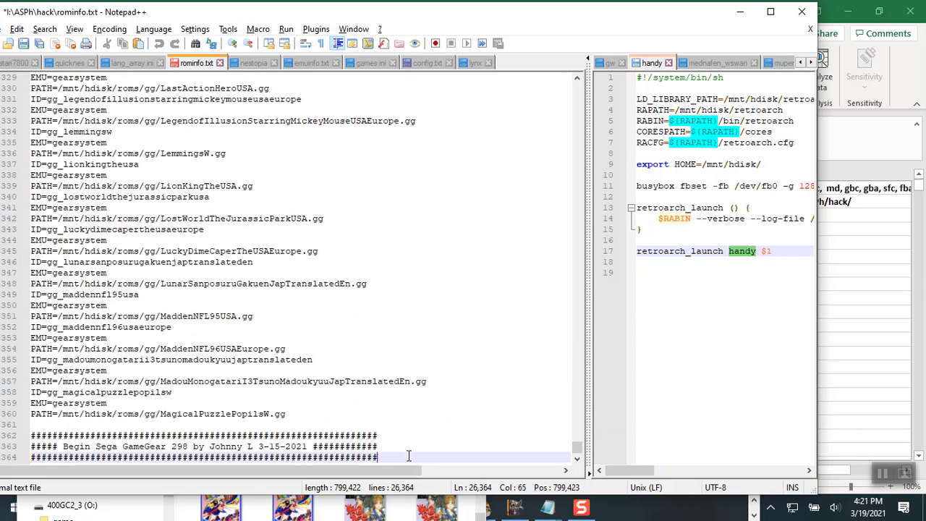
Below the Sega GameGear header, add a full row of # characters and the title line "##### Atari Lynx 83 games 3/19/2021".
{"action": "key", "text": "Return"}
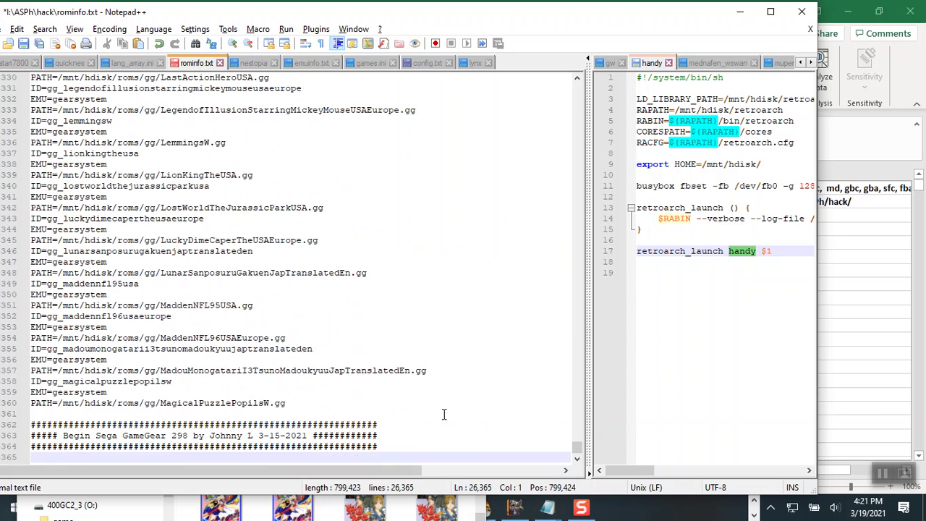
{"action": "type", "text": "################################################################"}
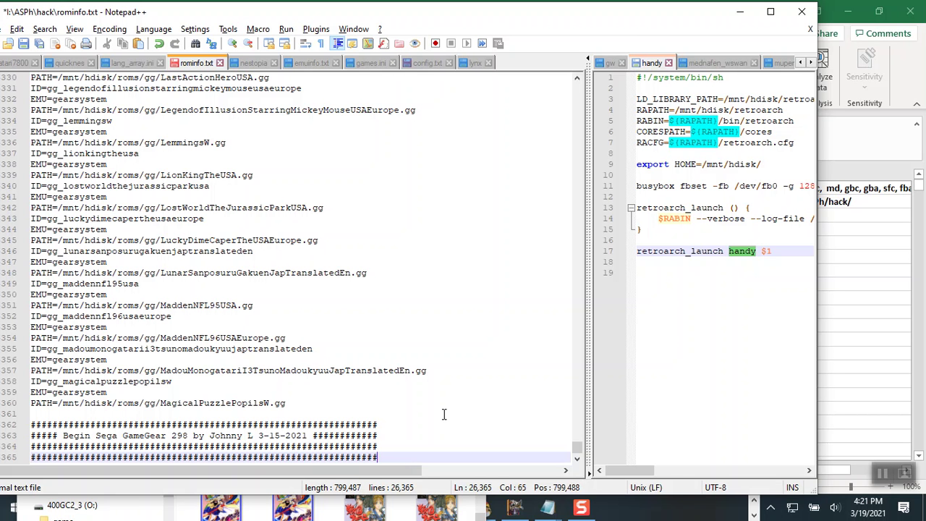
{"action": "key", "text": "Return"}
{"action": "type", "text": "##### Ly"}
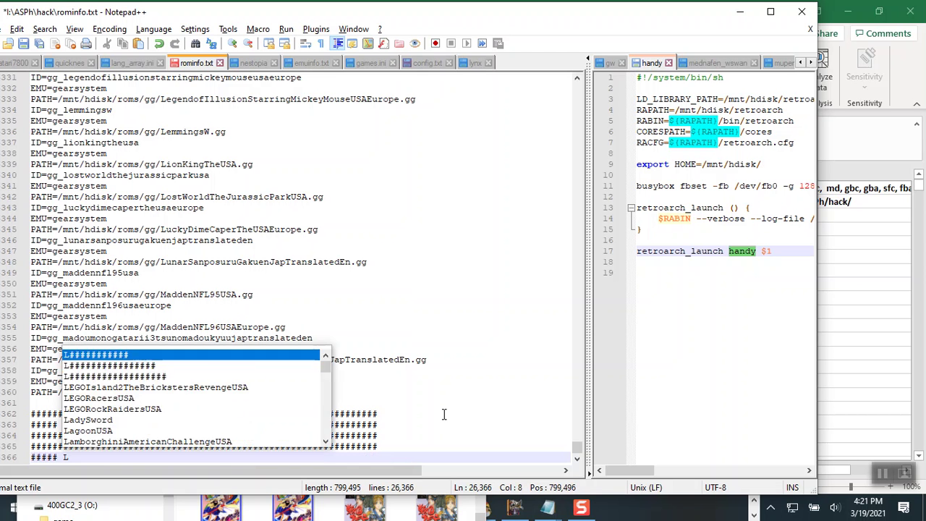
{"action": "key", "text": "BackSpace"}
{"action": "key", "text": "BackSpace"}
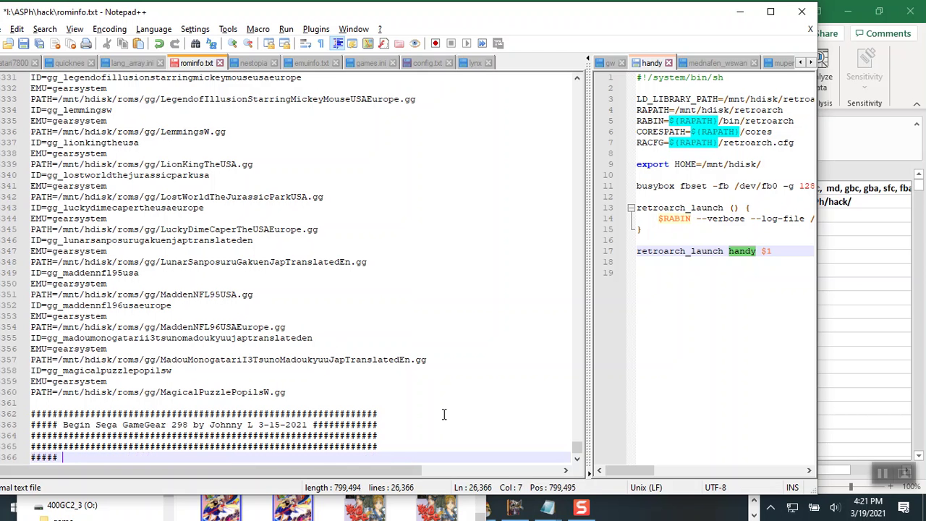
{"action": "type", "text": "Atari Ly"}
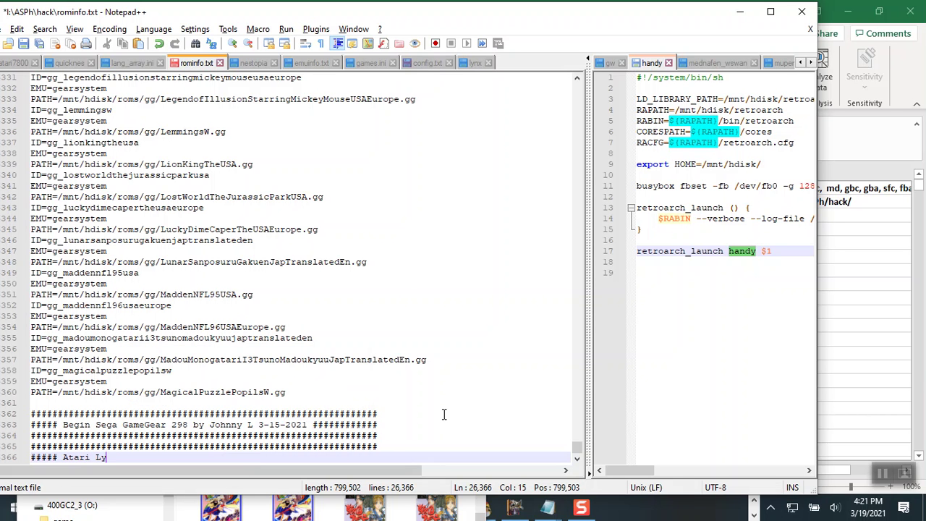
{"action": "type", "text": "nz"}
{"action": "key", "text": "BackSpace"}
{"action": "type", "text": "x 83 games 3/19/2021"}
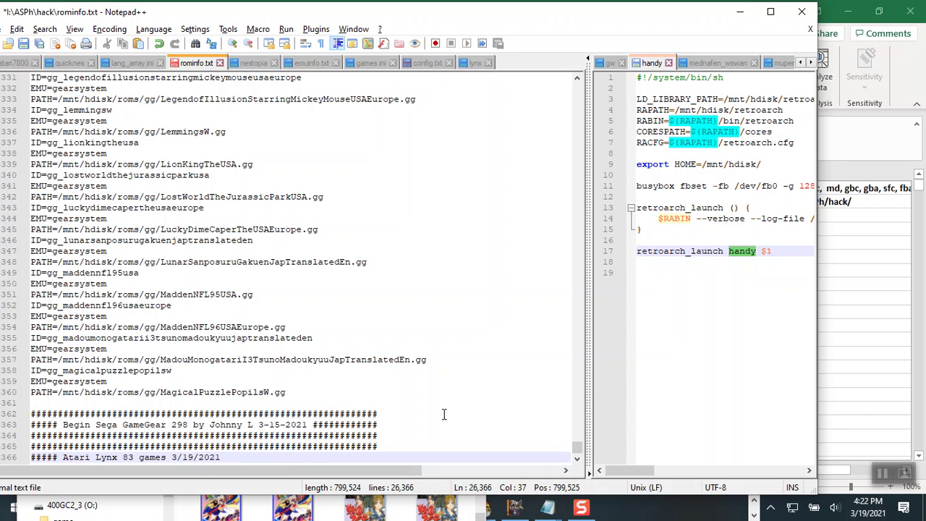
Insert "Begin" before "Atari" in the title line and pad its end with # characters to the width of the row above.
{"action": "type", "text": " ############################"}
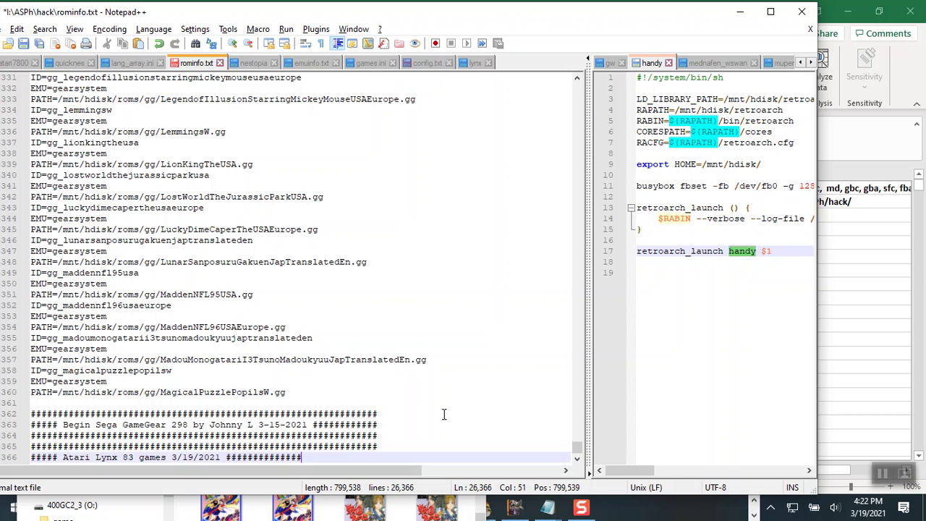
{"action": "key", "text": "BackSpace"}
{"action": "key", "text": "BackSpace"}
{"action": "key", "text": "BackSpace"}
{"action": "key", "text": "BackSpace"}
{"action": "key", "text": "BackSpace"}
{"action": "key", "text": "BackSpace"}
{"action": "key", "text": "BackSpace"}
{"action": "left_click", "coordinate": [62, 457]}
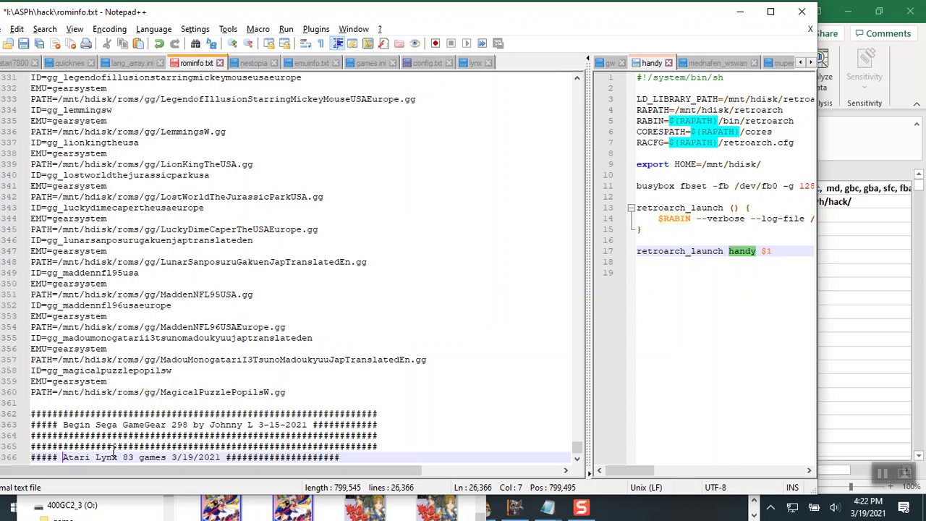
{"action": "type", "text": "Begin"}
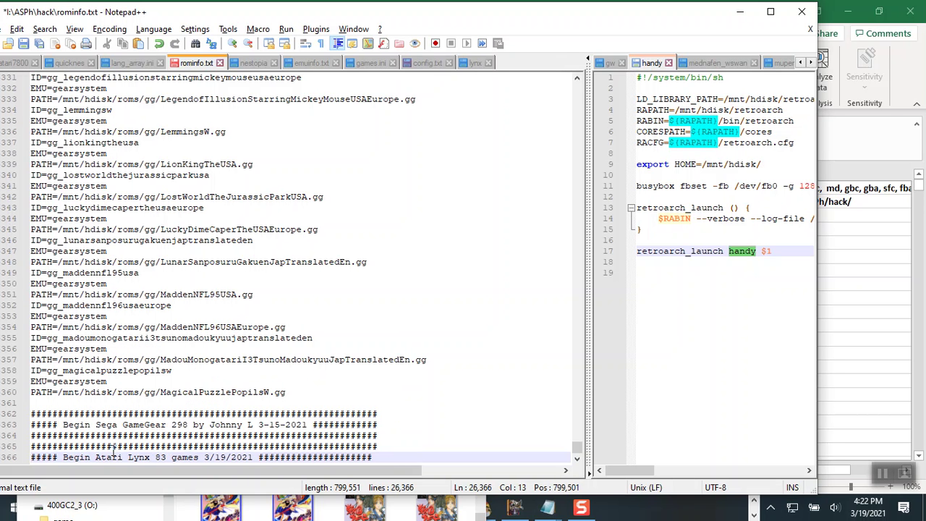
{"action": "left_click", "coordinate": [357, 457]}
{"action": "type", "text": "#"}
{"action": "double_click", "coordinate": [387, 456]}
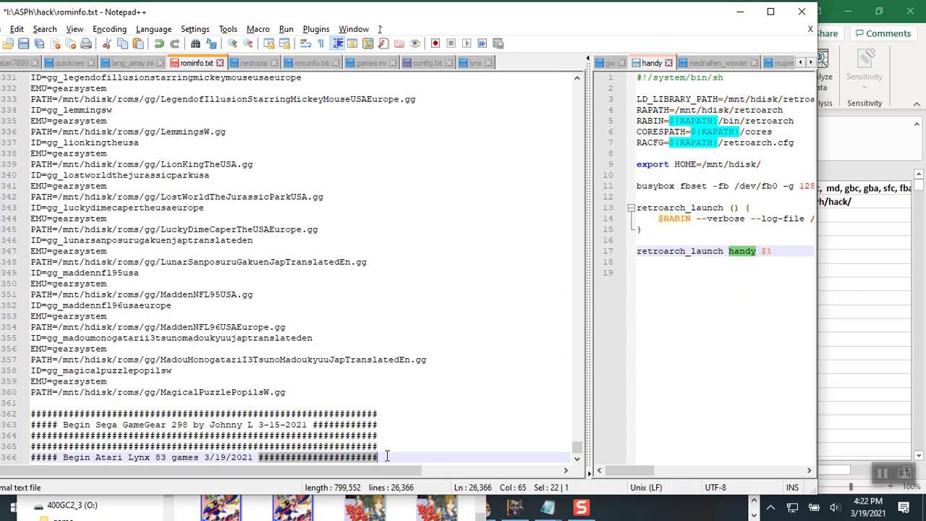
{"action": "left_click", "coordinate": [387, 457]}
Close the Atari Lynx header with a full row of # characters and insert a blank line between it and the Sega GameGear header.
{"action": "key", "text": "Return"}
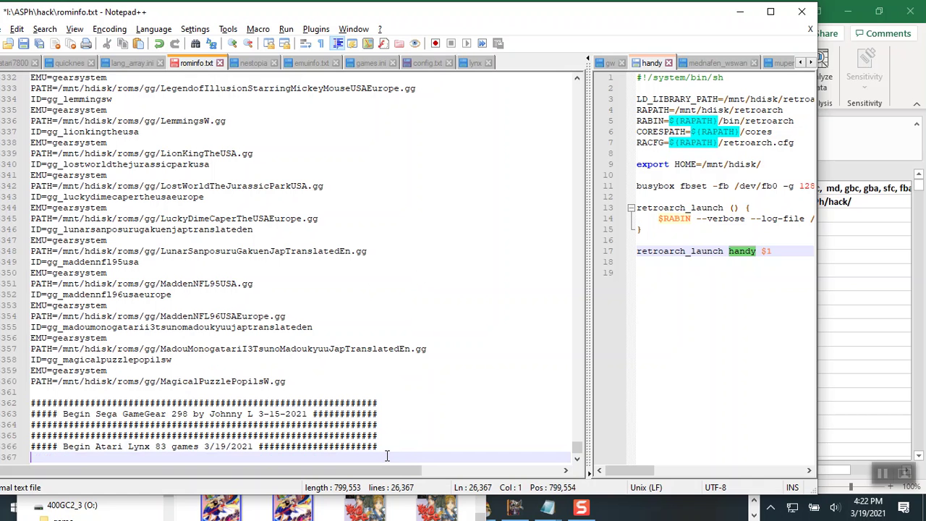
{"action": "type", "text": "################################################################"}
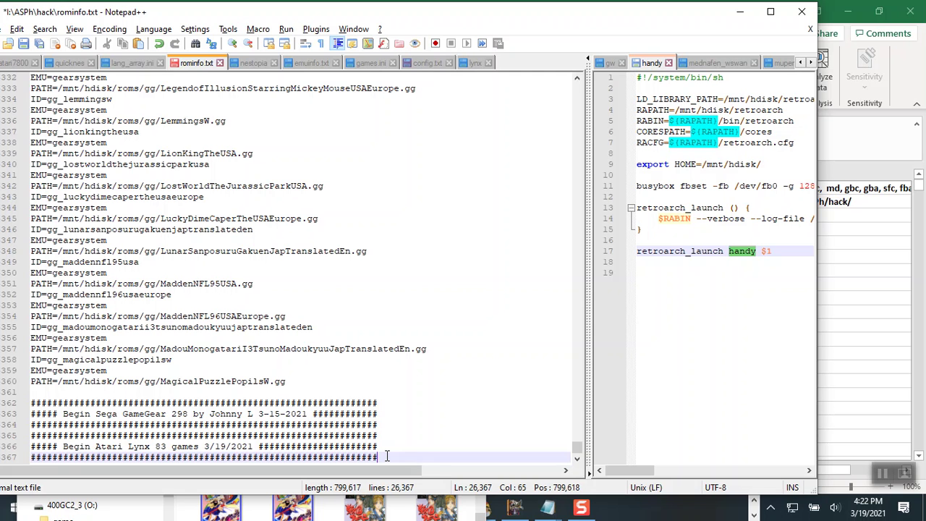
{"action": "key", "text": "Return"}
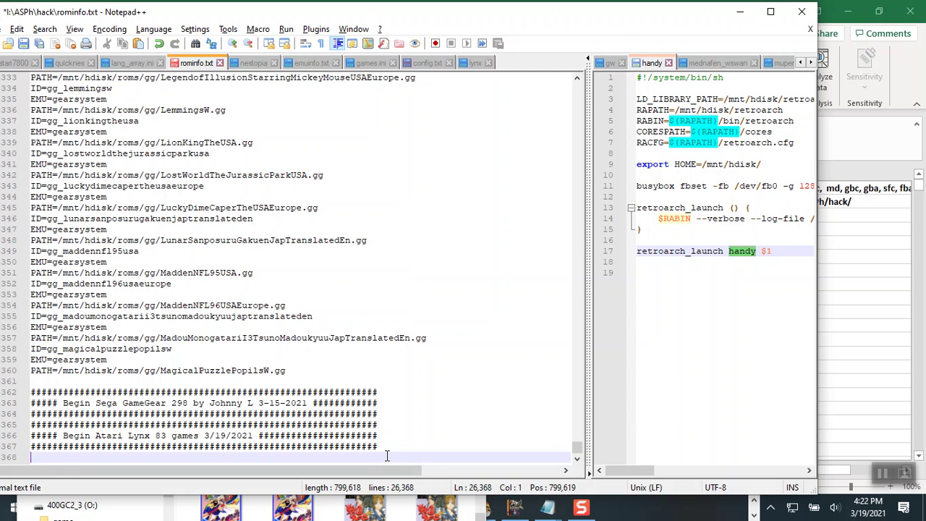
{"action": "left_click", "coordinate": [382, 415]}
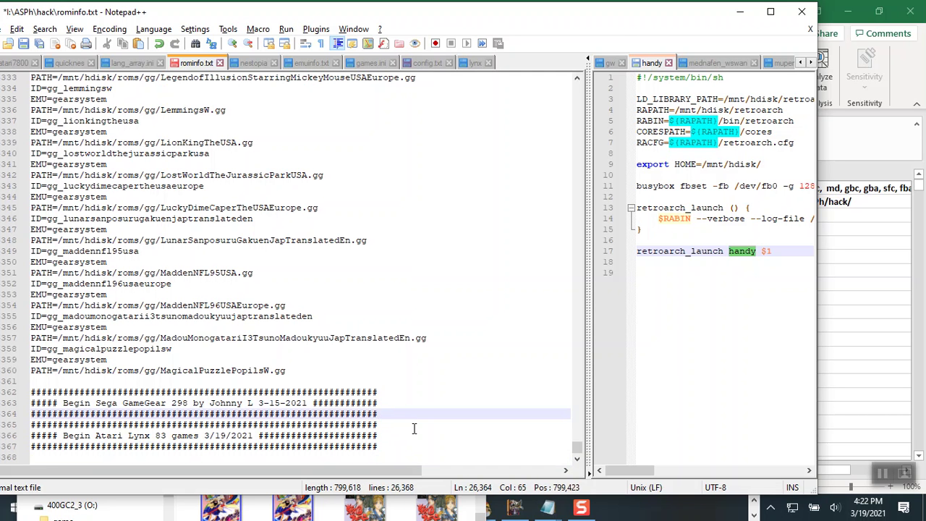
{"action": "key", "text": "Return"}
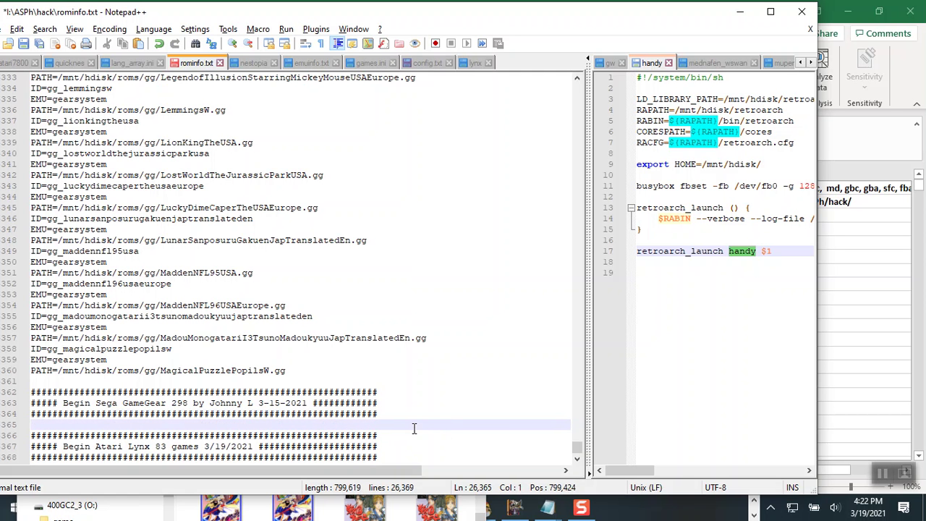
Paste the copied Lynx game entries on the empty last line of rominfo.txt, directly below the Atari Lynx header.
{"action": "scroll", "coordinate": [413, 429], "scroll_direction": "down", "scroll_amount": 1}
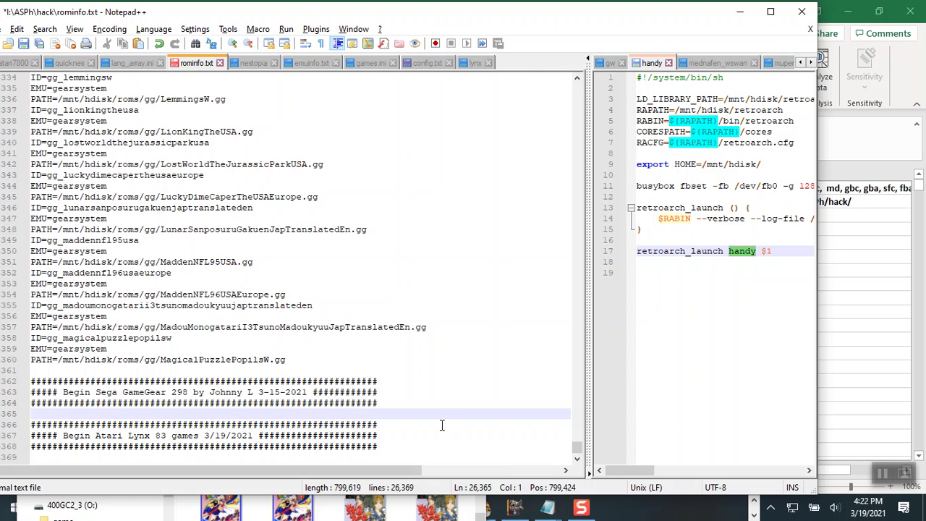
{"action": "left_click", "coordinate": [334, 454]}
{"action": "right_click", "coordinate": [172, 457]}
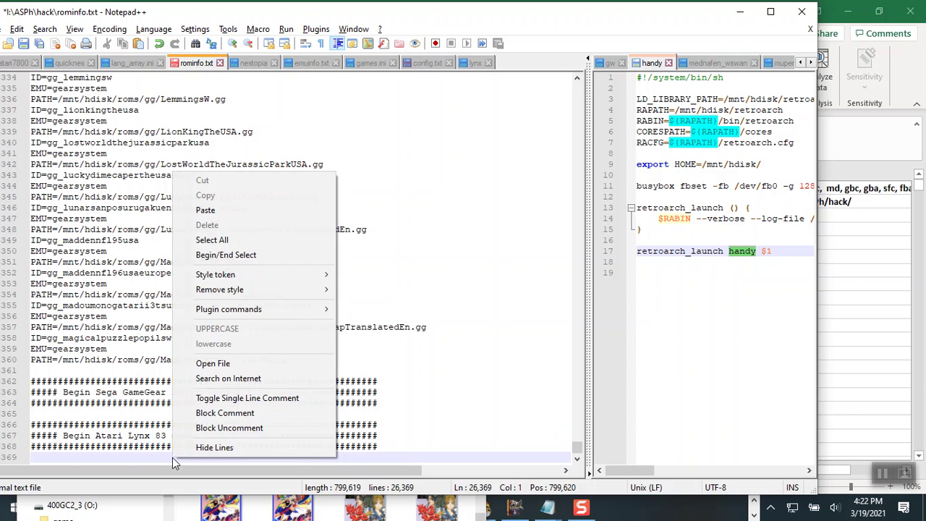
{"action": "left_click", "coordinate": [232, 209]}
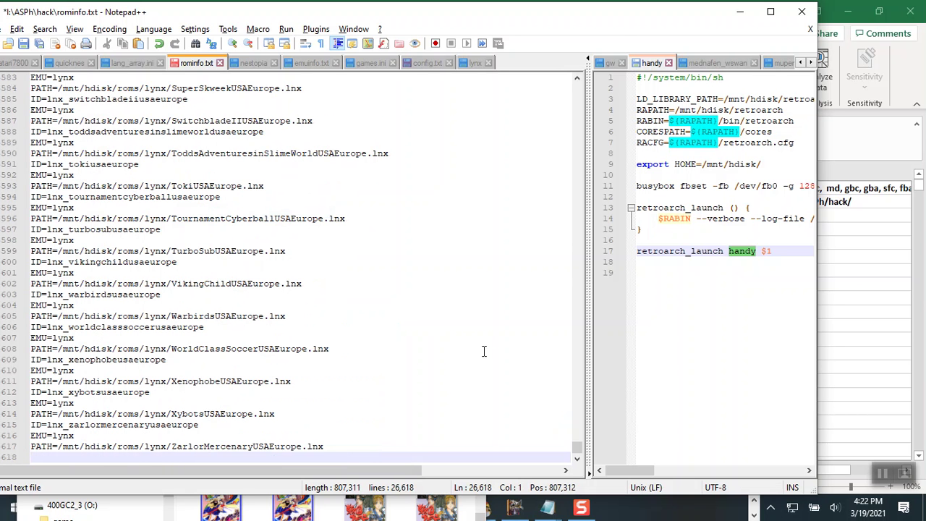
Copy the three-line "Begin Atari Lynx 83 games 3/19/2021" header block above the first Lynx entry.
{"action": "scroll", "coordinate": [484, 350], "scroll_direction": "up", "scroll_amount": 13}
{"action": "scroll", "coordinate": [484, 349], "scroll_direction": "up", "scroll_amount": 20}
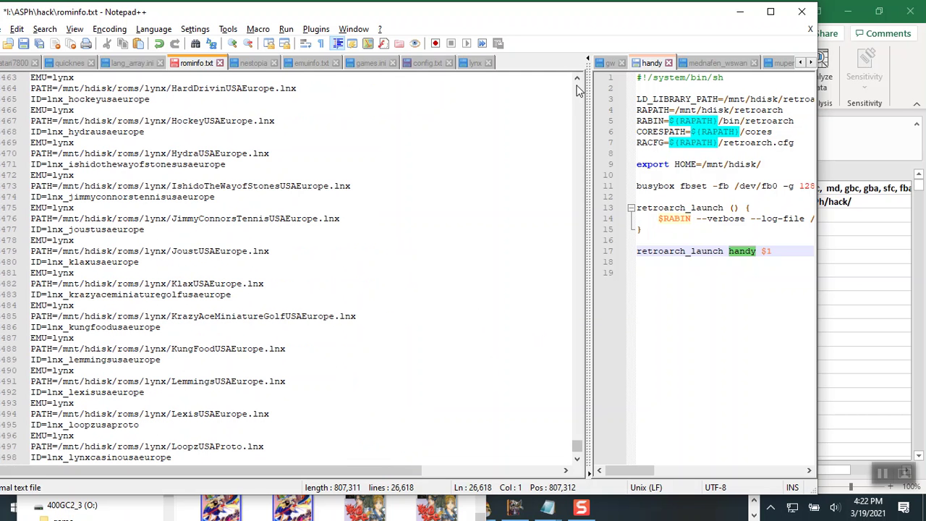
{"action": "scroll", "coordinate": [579, 87], "scroll_direction": "up", "scroll_amount": 12}
{"action": "scroll", "coordinate": [579, 86], "scroll_direction": "up", "scroll_amount": 20}
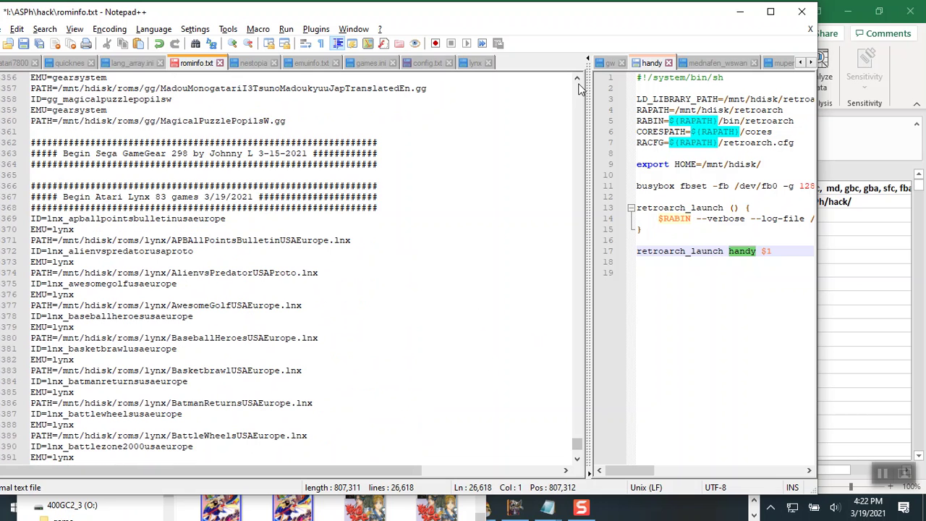
{"action": "left_click", "coordinate": [379, 207]}
{"action": "left_click_drag", "start_coordinate": [379, 208], "coordinate": [24, 190]}
{"action": "right_click", "coordinate": [62, 192]}
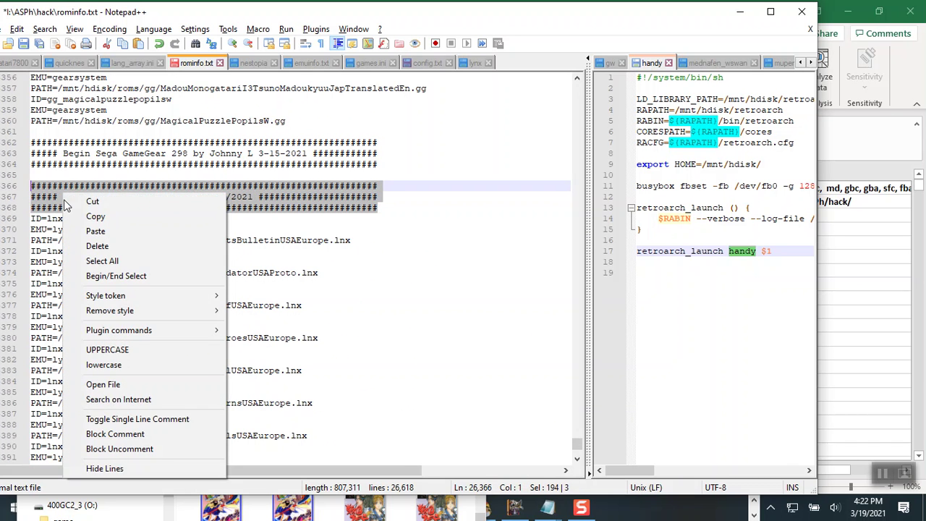
{"action": "left_click", "coordinate": [85, 216]}
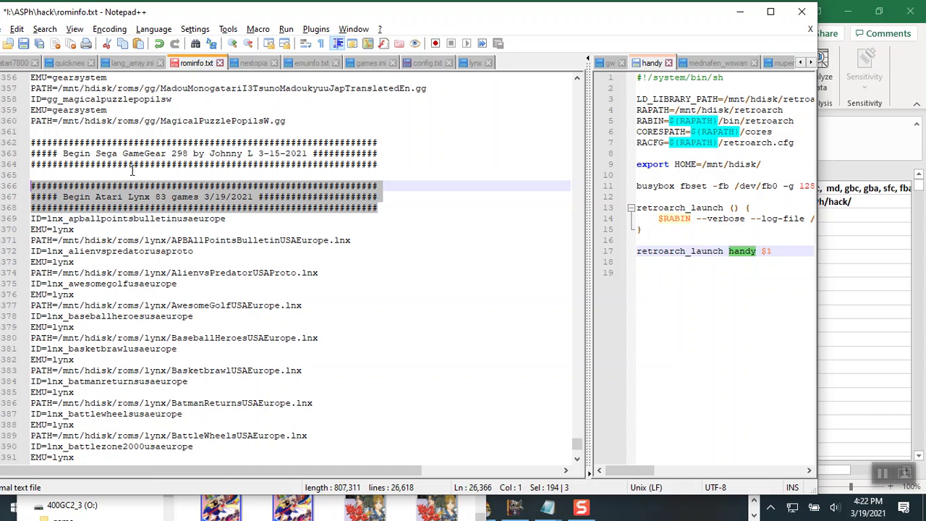
Replace "Begin" with "End" in the Sega GameGear title line and add two # characters to keep its width.
{"action": "left_click_drag", "start_coordinate": [91, 153], "coordinate": [63, 153]}
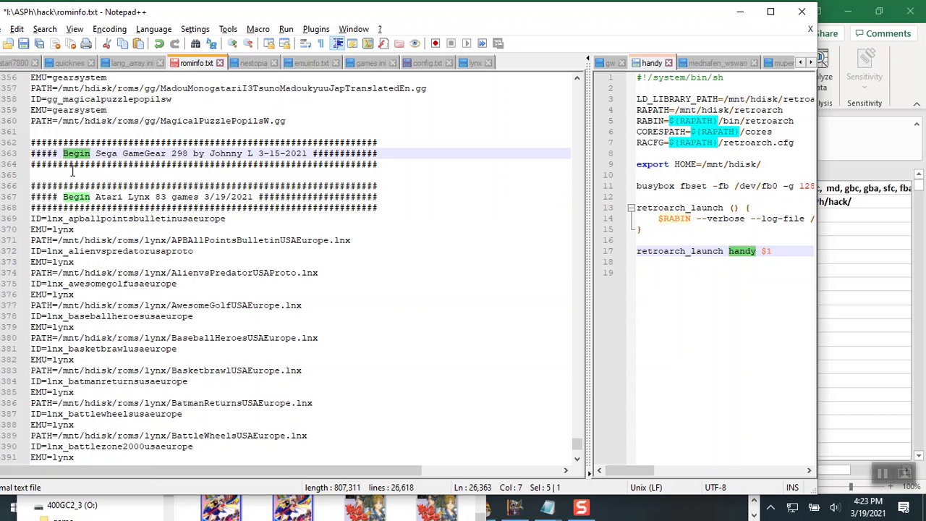
{"action": "type", "text": "End"}
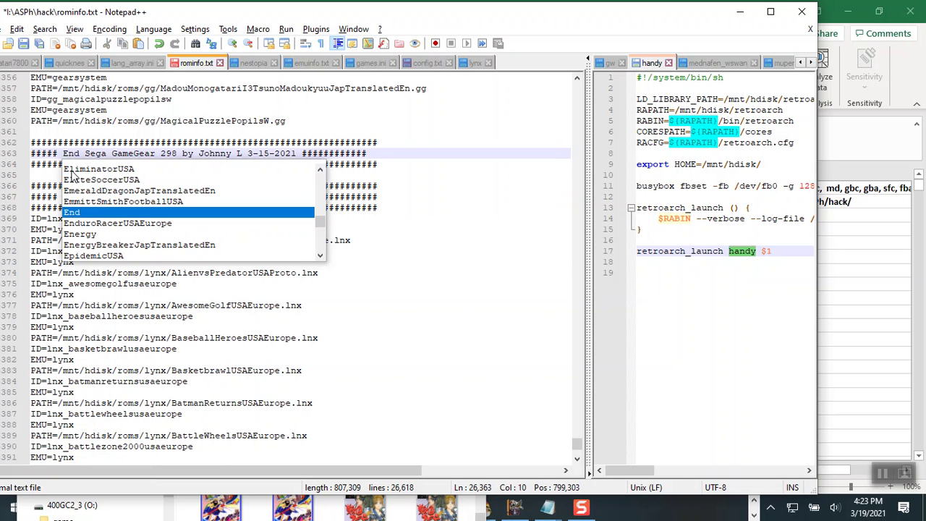
{"action": "left_click", "coordinate": [402, 251]}
{"action": "left_click", "coordinate": [331, 154]}
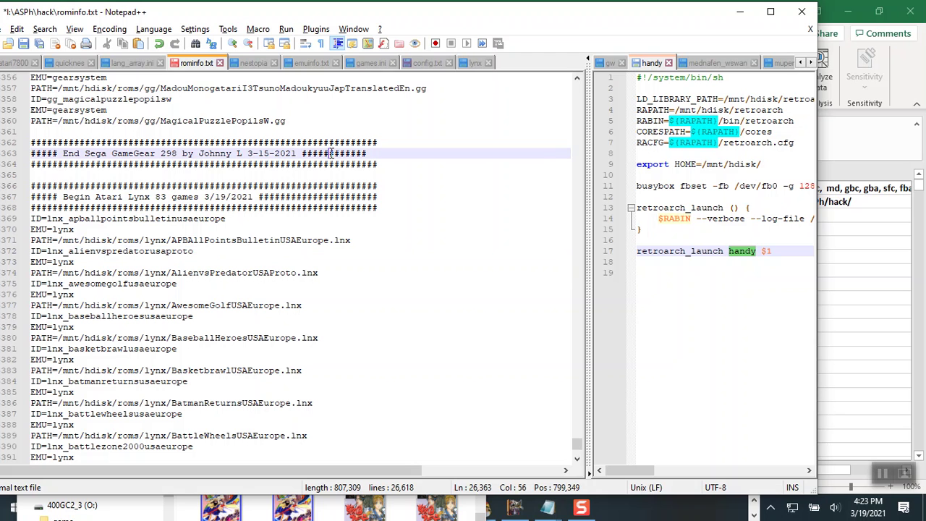
{"action": "type", "text": "##"}
Paste the copied Atari Lynx header block after the last Lynx entry at the end of rominfo.txt, followed by a new line.
{"action": "scroll", "coordinate": [347, 282], "scroll_direction": "down", "scroll_amount": 16}
{"action": "scroll", "coordinate": [347, 282], "scroll_direction": "down", "scroll_amount": 20}
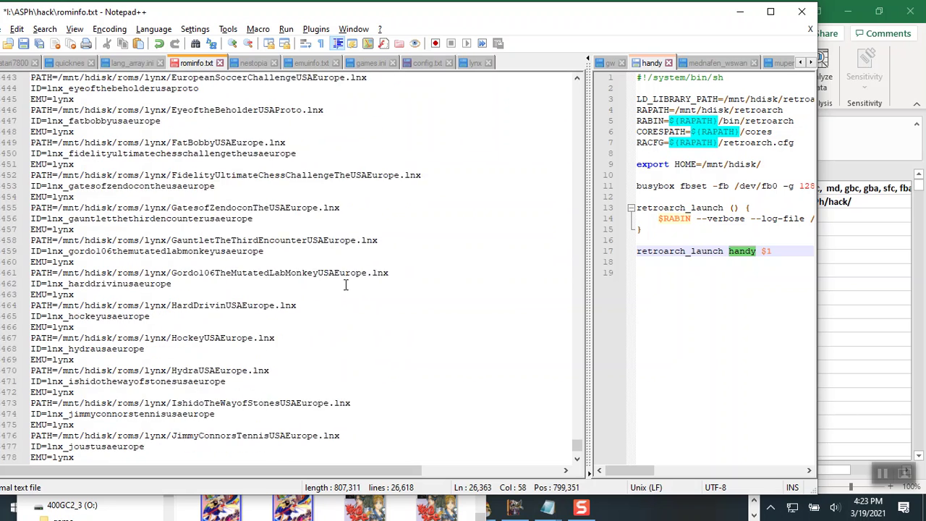
{"action": "scroll", "coordinate": [341, 273], "scroll_direction": "down", "scroll_amount": 7}
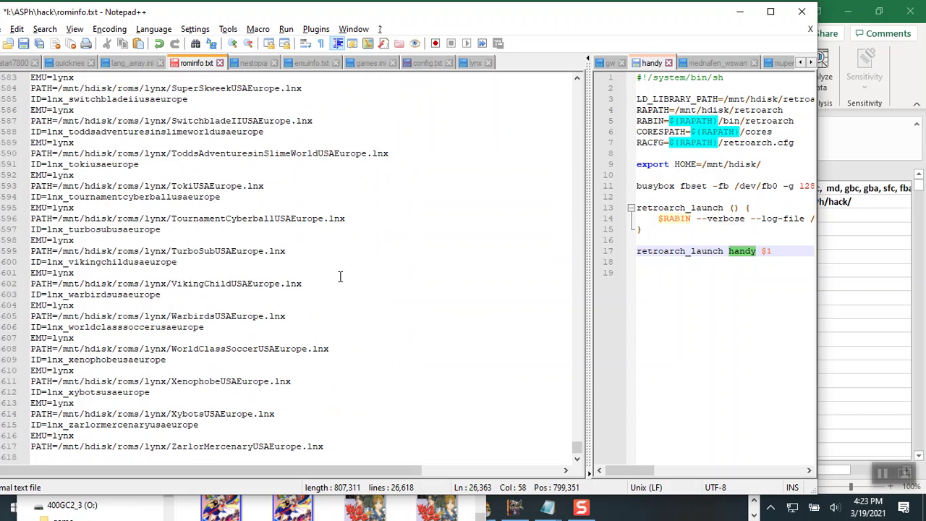
{"action": "left_click", "coordinate": [304, 455]}
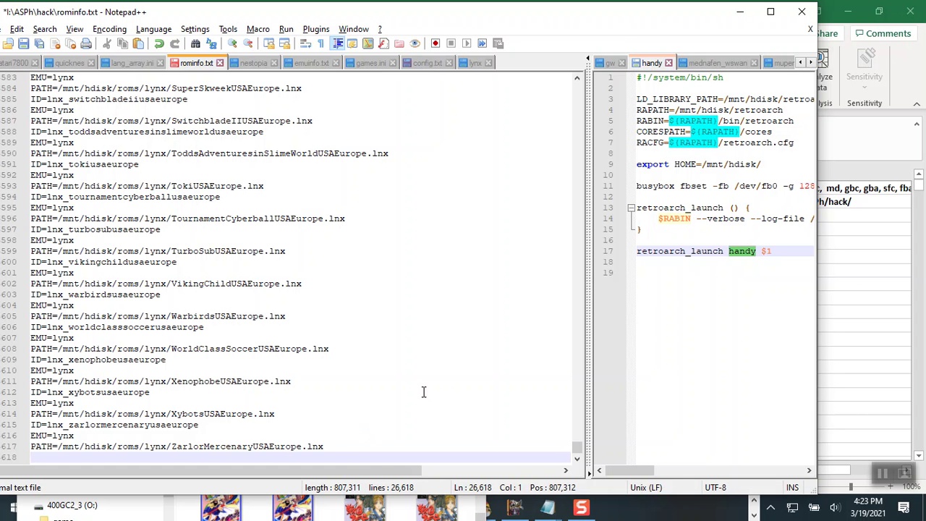
{"action": "key", "text": "ctrl+v"}
{"action": "key", "text": "Return"}
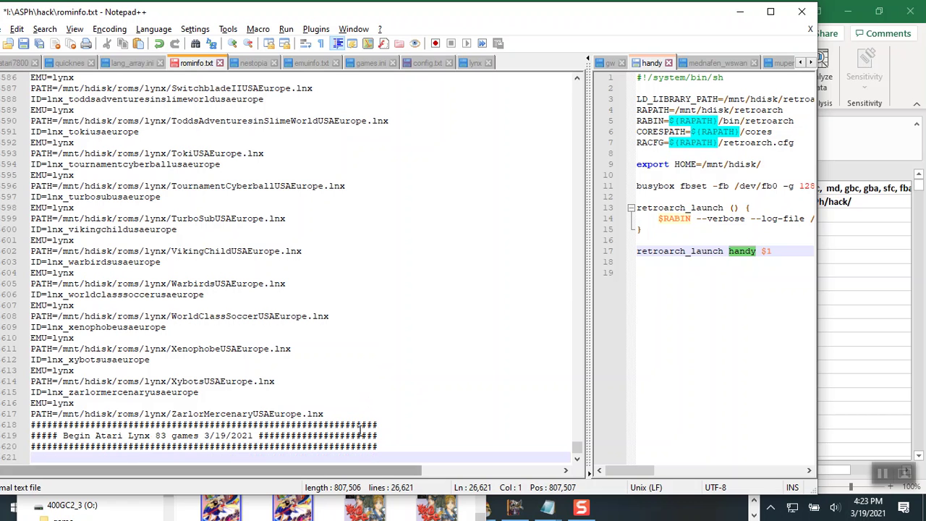
Change "Begin" to "End" in the closing Atari Lynx title line, pad it with two # characters and save rominfo.txt.
{"action": "left_click_drag", "start_coordinate": [90, 435], "coordinate": [63, 436]}
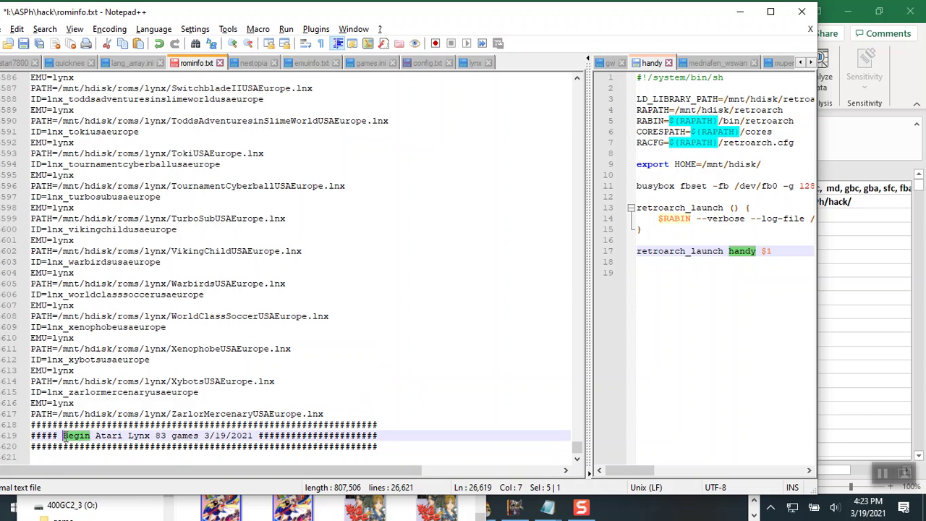
{"action": "type", "text": "End"}
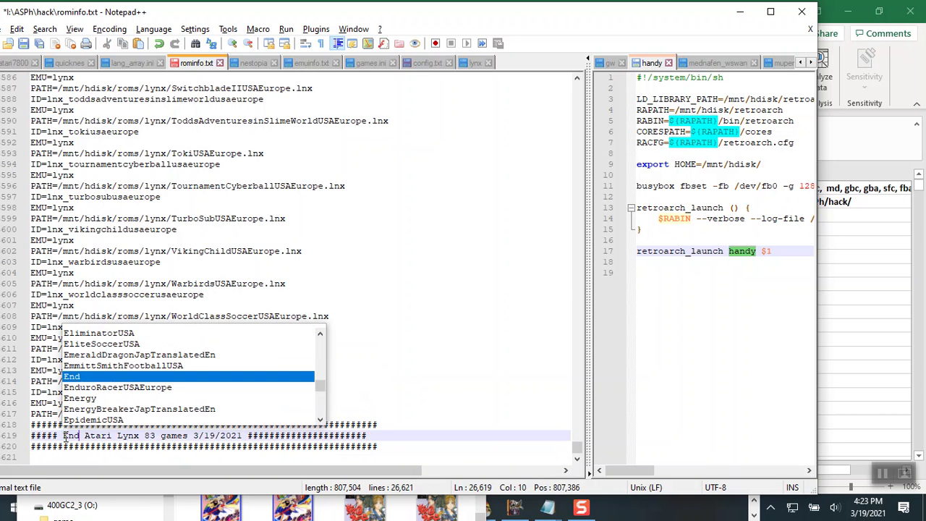
{"action": "left_click", "coordinate": [313, 434]}
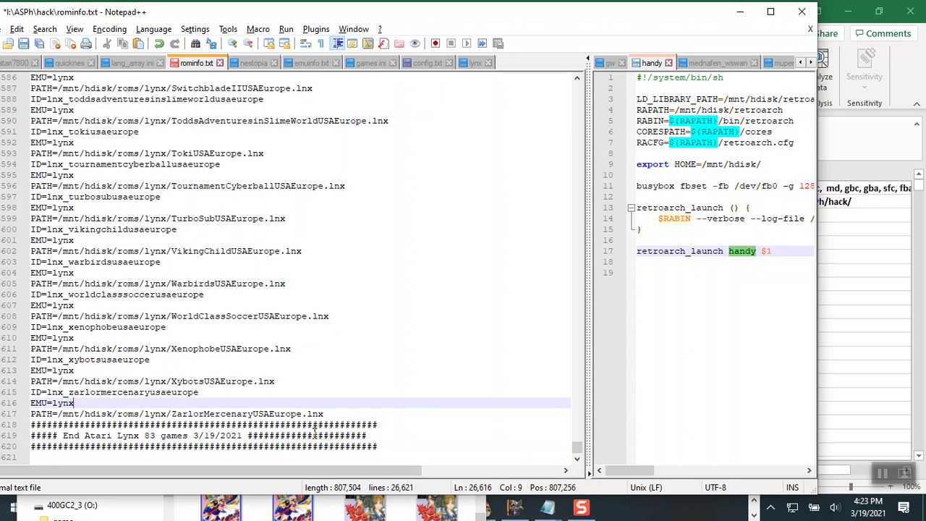
{"action": "type", "text": "##"}
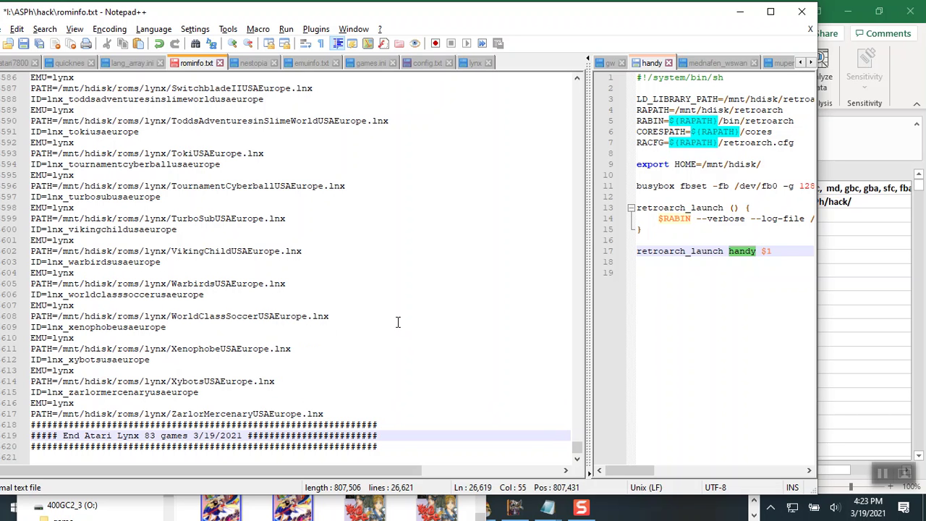
{"action": "left_click", "coordinate": [24, 43]}
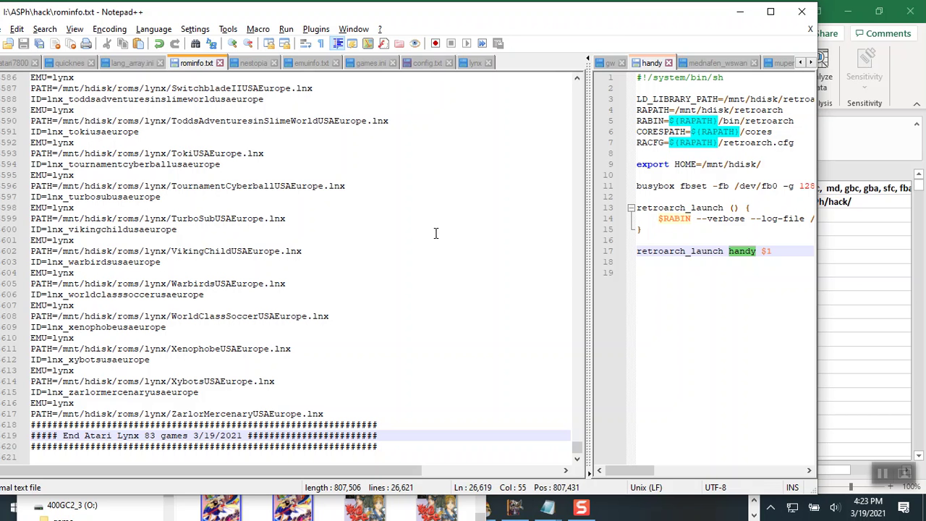
Minimize Notepad++ and Excel, and go to the ASPh\local folder on the NGASP drive in File Explorer.
{"action": "scroll", "coordinate": [405, 230], "scroll_direction": "up", "scroll_amount": 14}
{"action": "scroll", "coordinate": [380, 206], "scroll_direction": "up", "scroll_amount": 20}
{"action": "scroll", "coordinate": [380, 207], "scroll_direction": "up", "scroll_amount": 16}
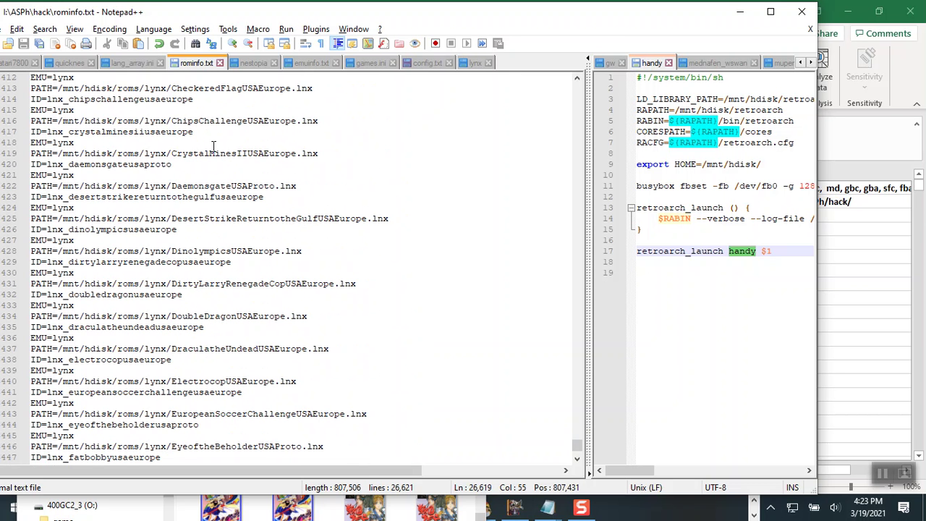
{"action": "scroll", "coordinate": [213, 147], "scroll_direction": "up", "scroll_amount": 5}
{"action": "scroll", "coordinate": [213, 147], "scroll_direction": "up", "scroll_amount": 17}
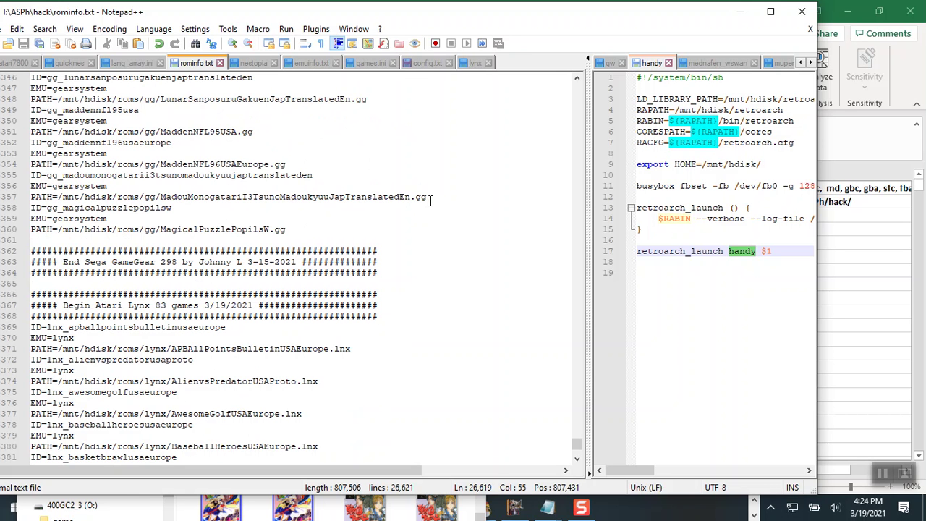
{"action": "left_click", "coordinate": [739, 12]}
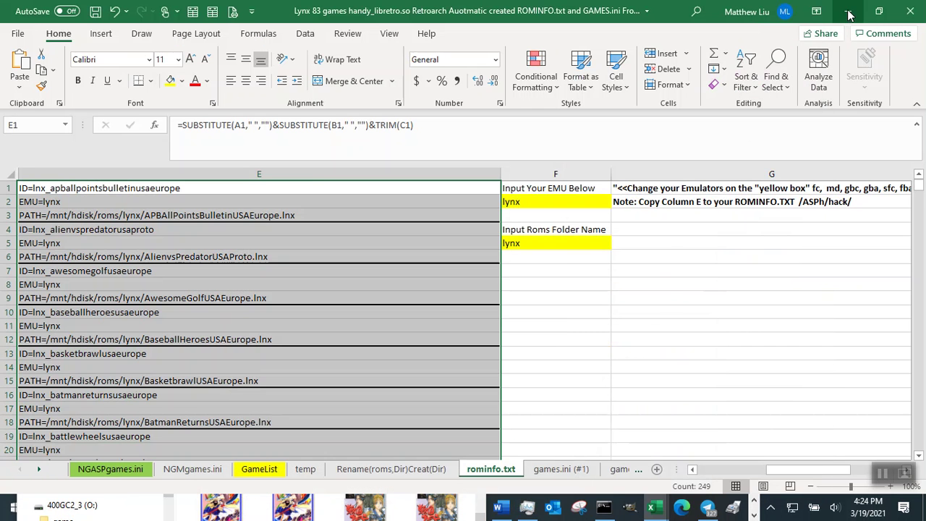
{"action": "left_click", "coordinate": [848, 14]}
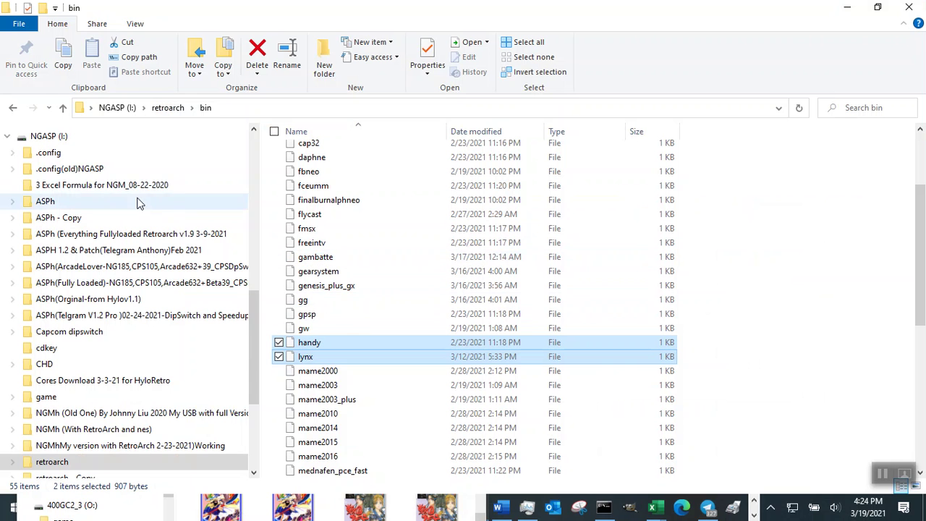
{"action": "left_click", "coordinate": [42, 201]}
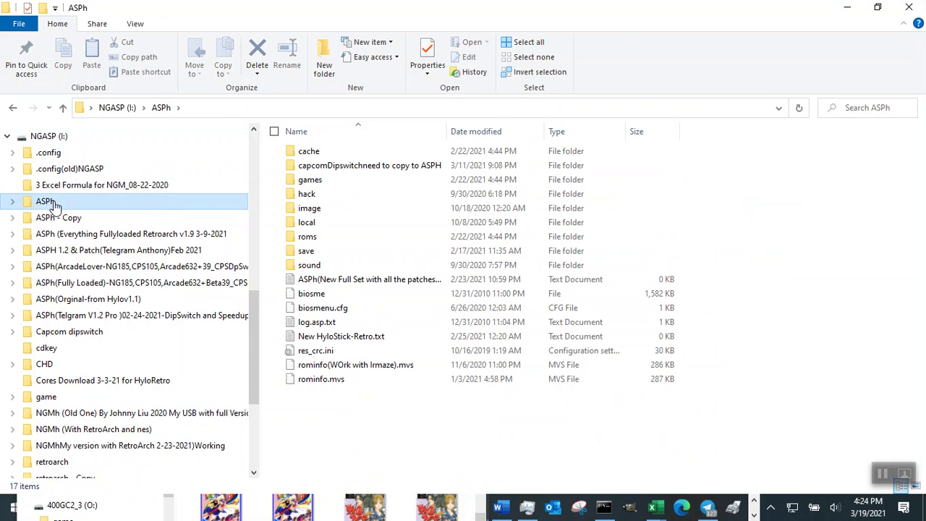
{"action": "double_click", "coordinate": [332, 224]}
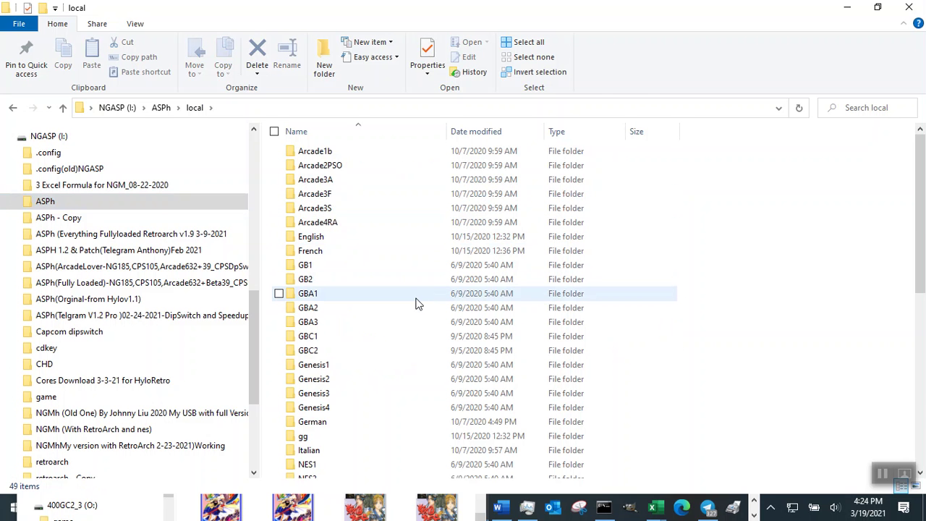
Open lang_array.ini from the local folder for editing in Notepad++.
{"action": "scroll", "coordinate": [415, 304], "scroll_direction": "down", "scroll_amount": 9}
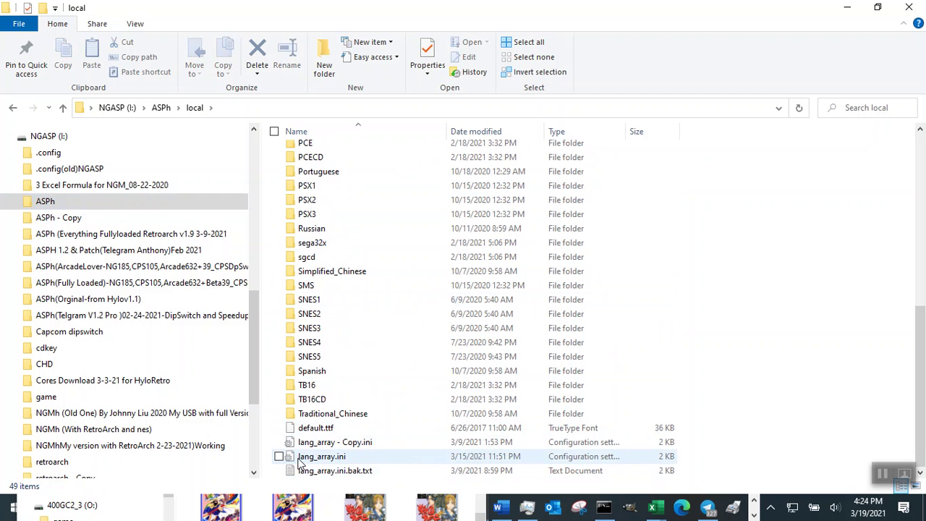
{"action": "left_click", "coordinate": [340, 463]}
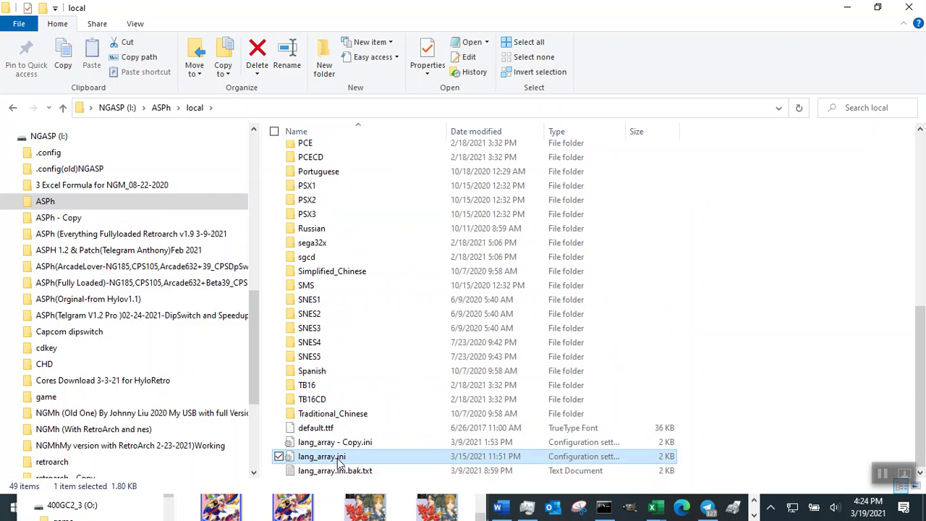
{"action": "right_click", "coordinate": [338, 459]}
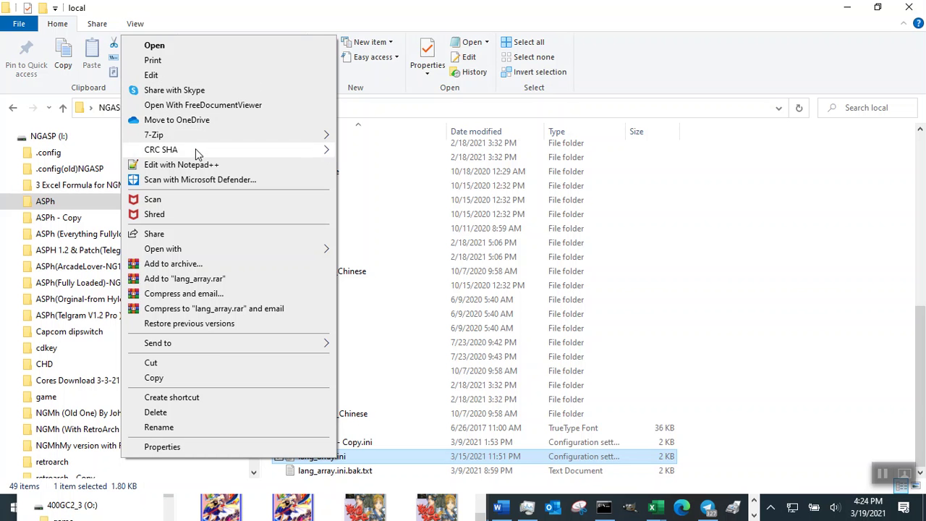
{"action": "left_click", "coordinate": [190, 164]}
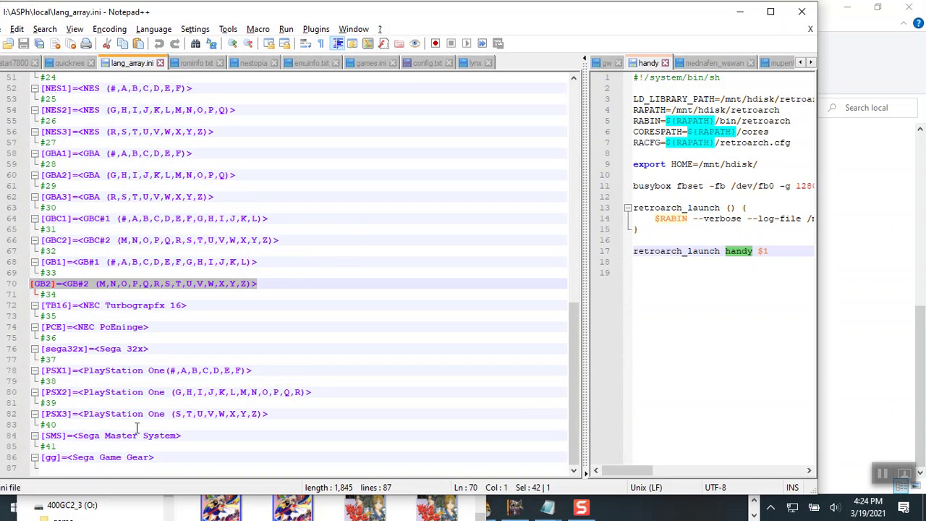
Copy the "#41" comment line and paste it on a new line below the [gg] Sega Game Gear entry.
{"action": "left_click", "coordinate": [52, 448]}
{"action": "key", "text": "shift+Home"}
{"action": "key", "text": "ctrl+c"}
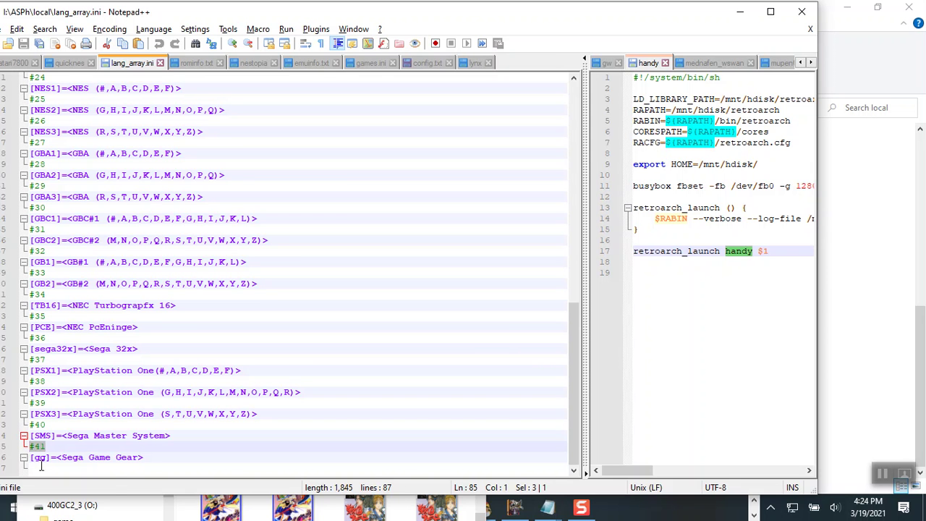
{"action": "left_click", "coordinate": [164, 458]}
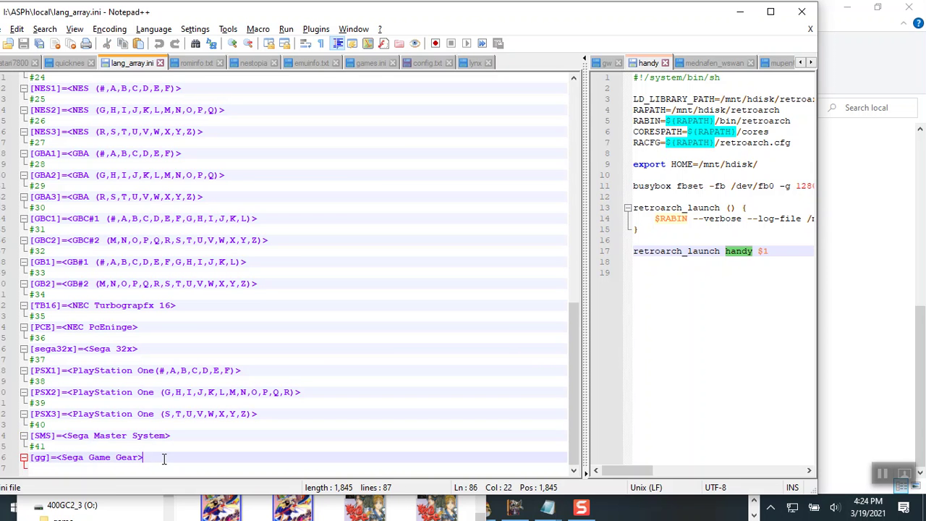
{"action": "key", "text": "Return"}
{"action": "key", "text": "ctrl+v"}
{"action": "key", "text": "Return"}
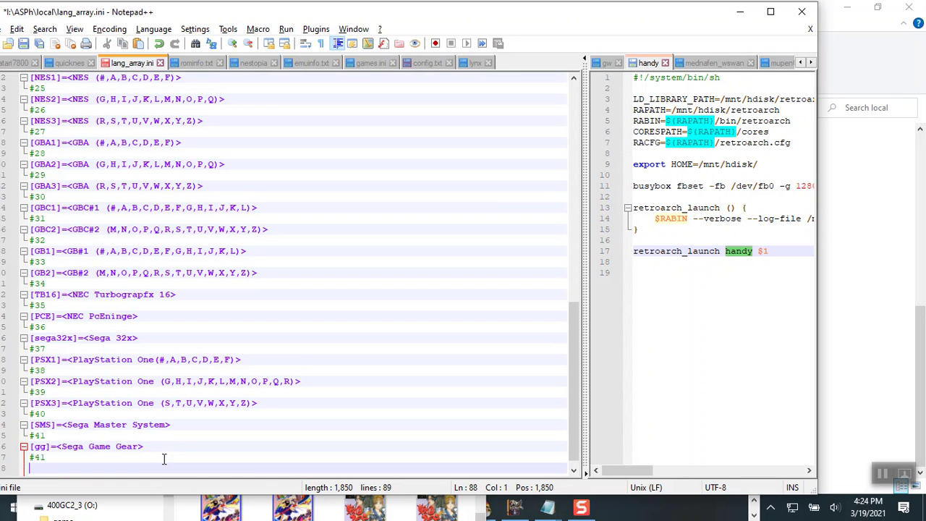
Add the entry "[lynx]=<Atari Lynx>" on the last line, followed by a new line, and save lang_array.ini.
{"action": "type", "text": "[lynx]=,"}
{"action": "key", "text": "BackSpace"}
{"action": "type", "text": "<Atari"}
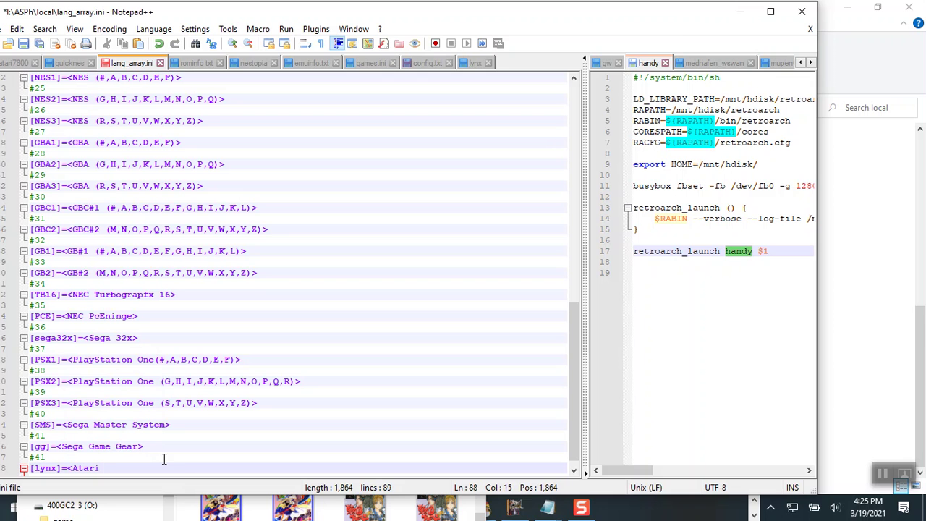
{"action": "type", "text": " Lynx>"}
{"action": "key", "text": "Return"}
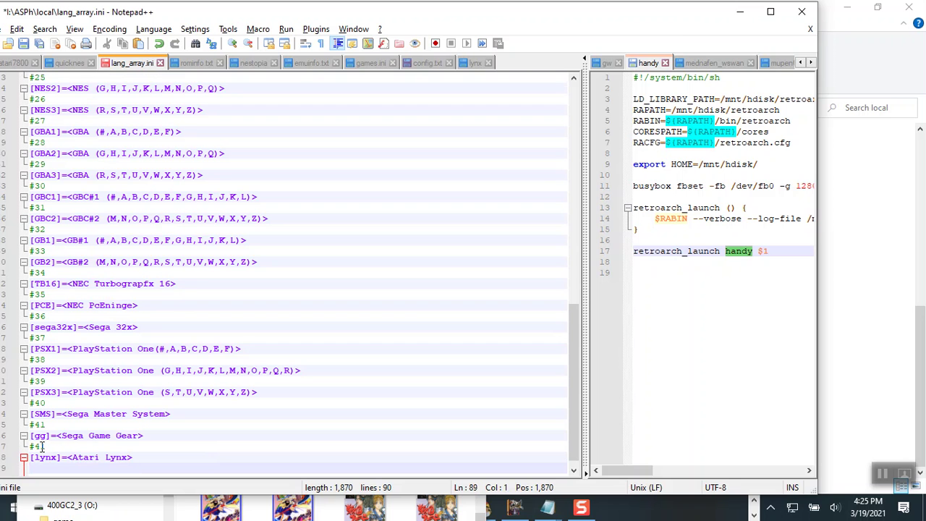
{"action": "left_click", "coordinate": [24, 45]}
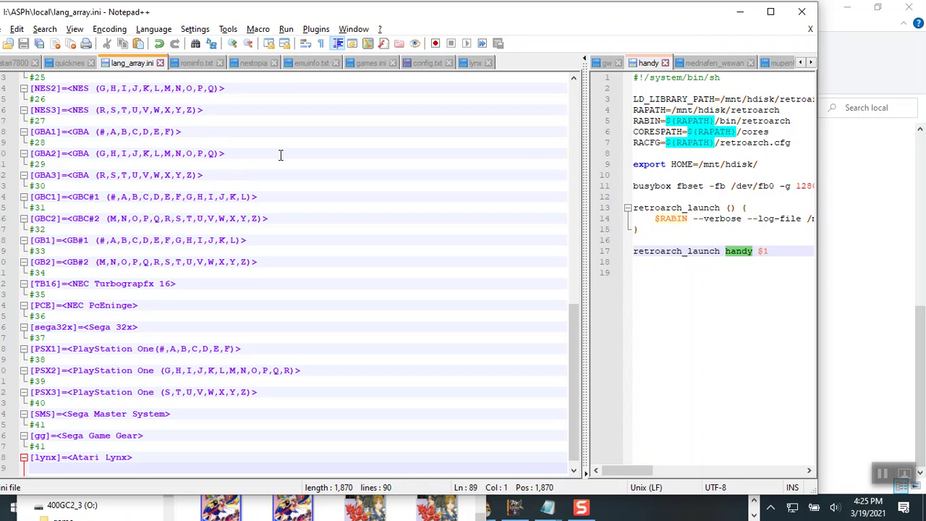
Switch to File Explorer and duplicate the TB16 folder within the local folder.
{"action": "key", "text": "alt+Tab"}
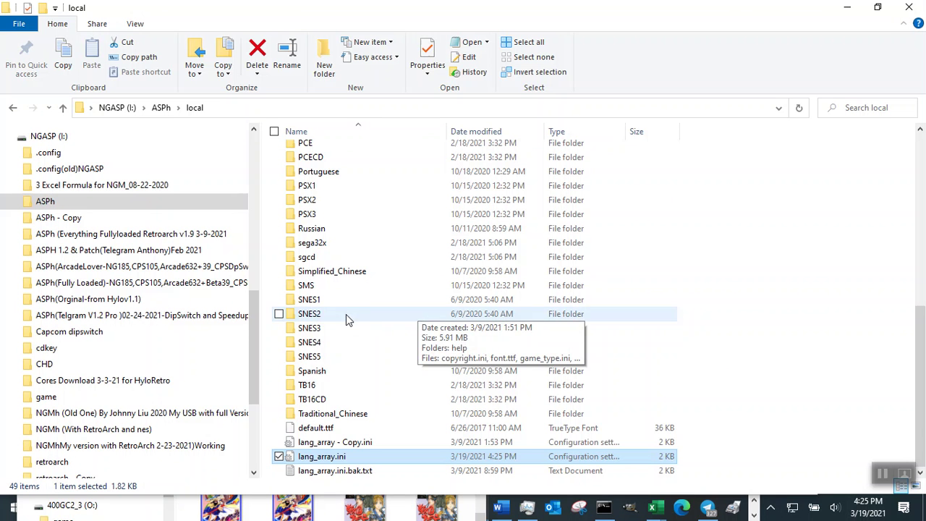
{"action": "left_click", "coordinate": [344, 385]}
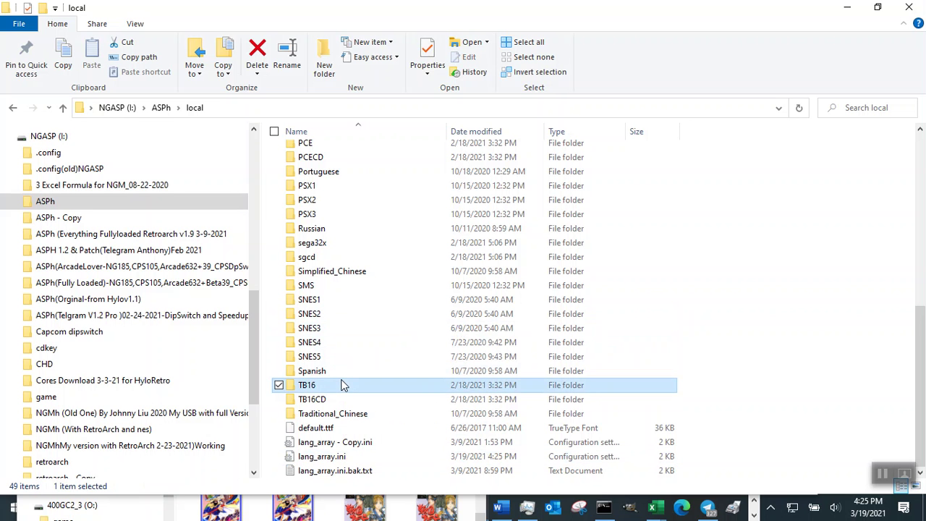
{"action": "right_click", "coordinate": [359, 386]}
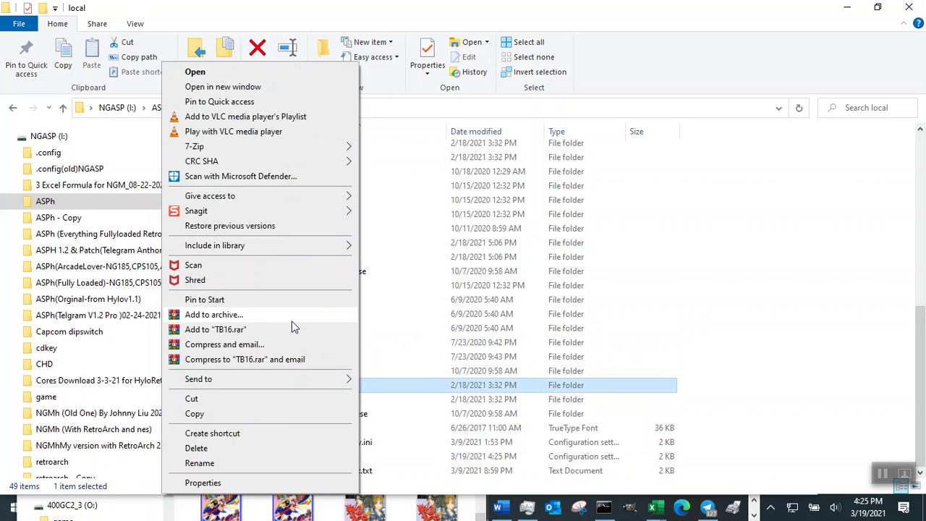
{"action": "left_click", "coordinate": [275, 416]}
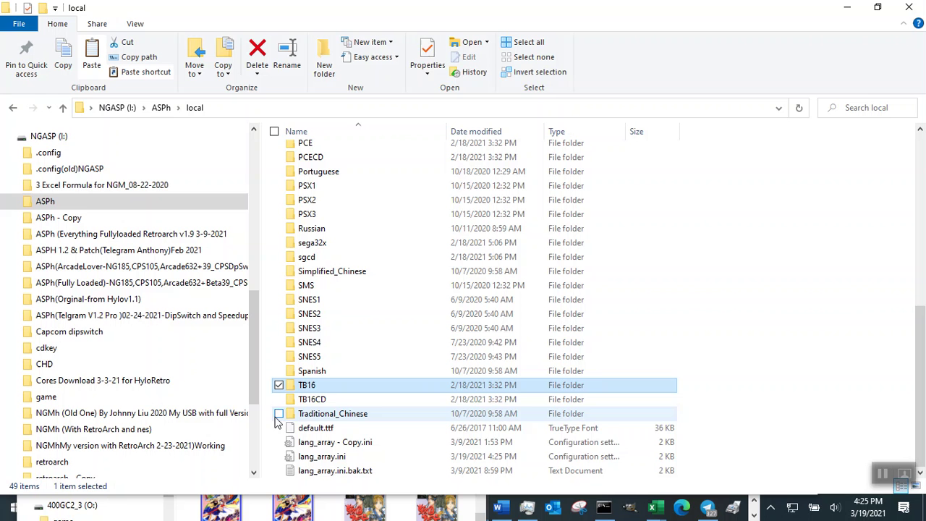
{"action": "left_click", "coordinate": [94, 55]}
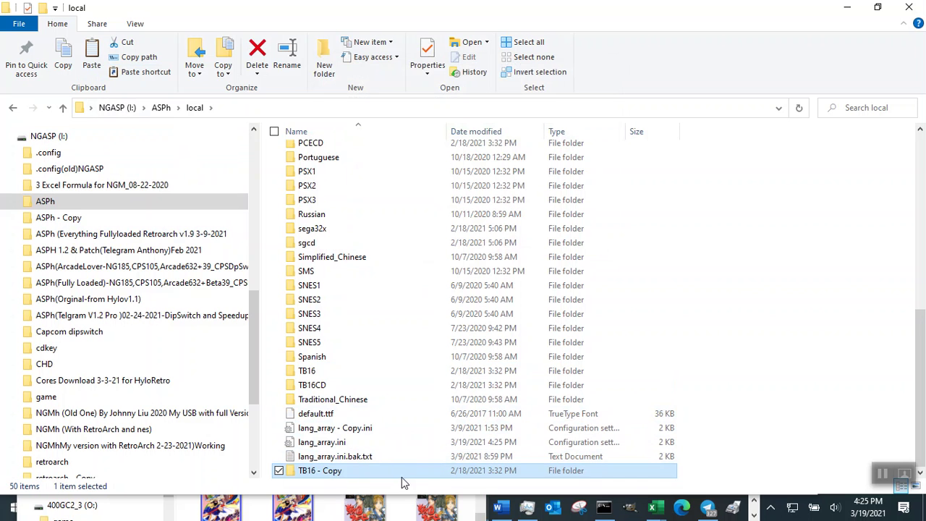
Rename the copied TB16 folder as lynx.
{"action": "key", "text": "F2"}
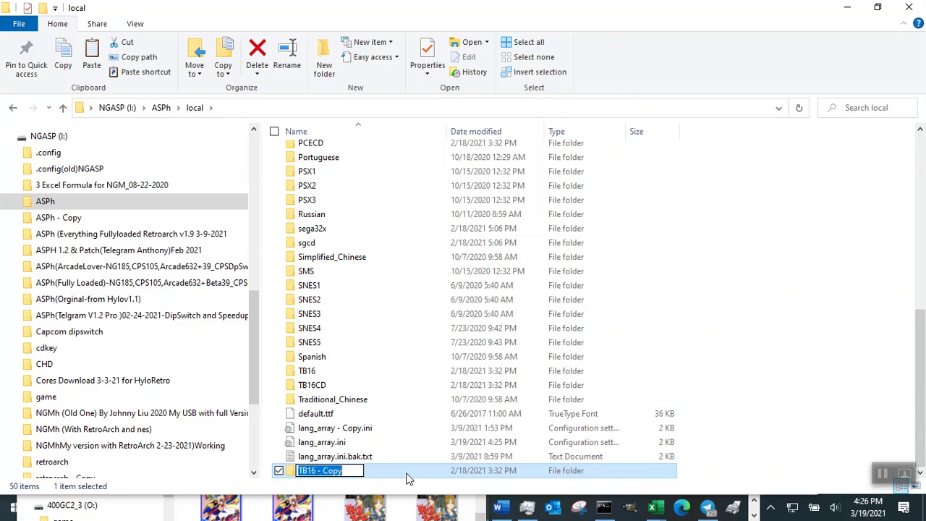
{"action": "type", "text": "lynx"}
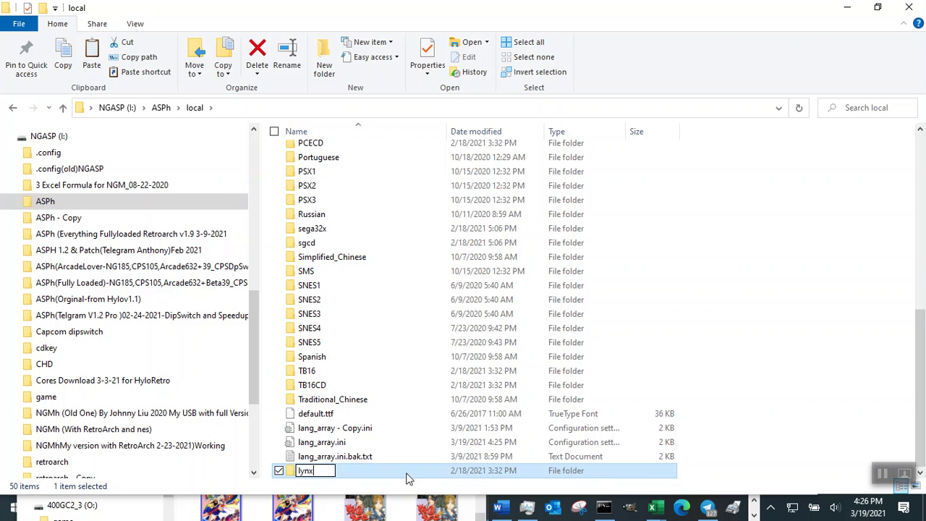
{"action": "key", "text": "Return"}
Go into the lynx folder and open its games.ini for editing in Notepad++.
{"action": "double_click", "coordinate": [407, 478]}
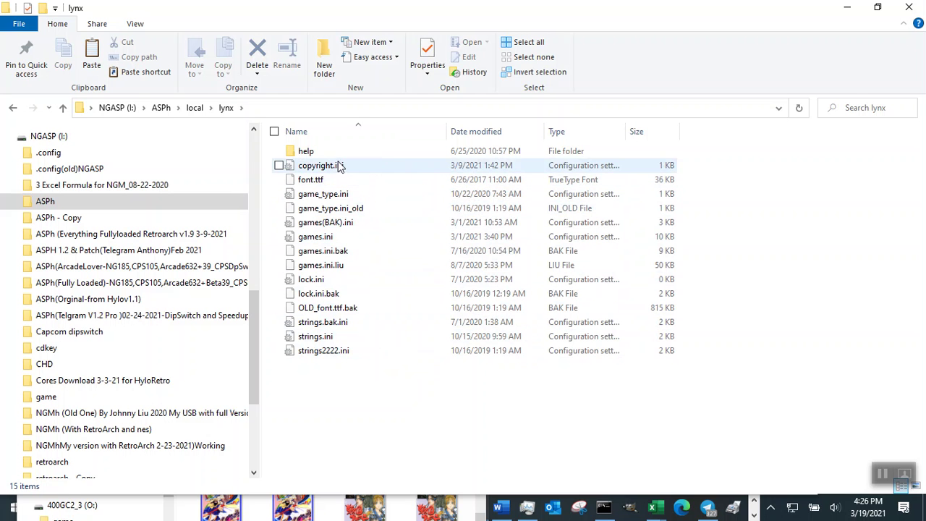
{"action": "left_click", "coordinate": [344, 240]}
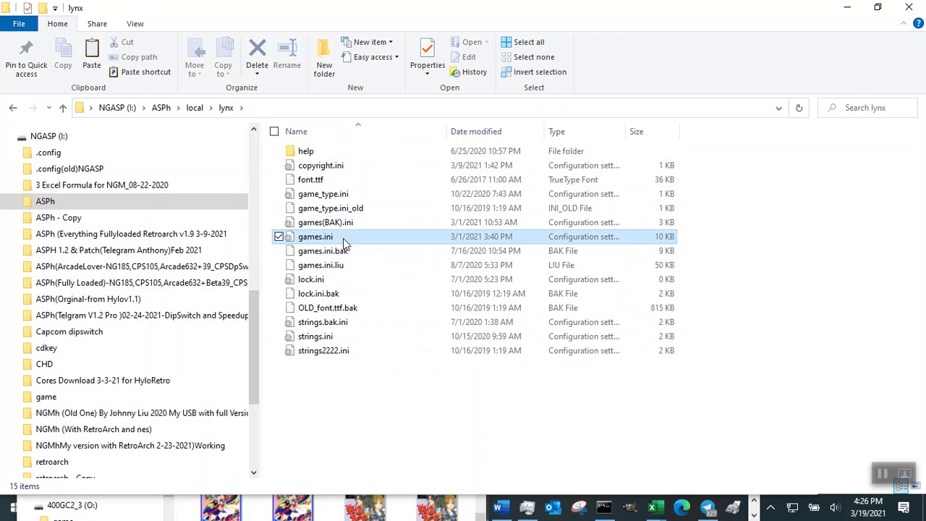
{"action": "right_click", "coordinate": [337, 245]}
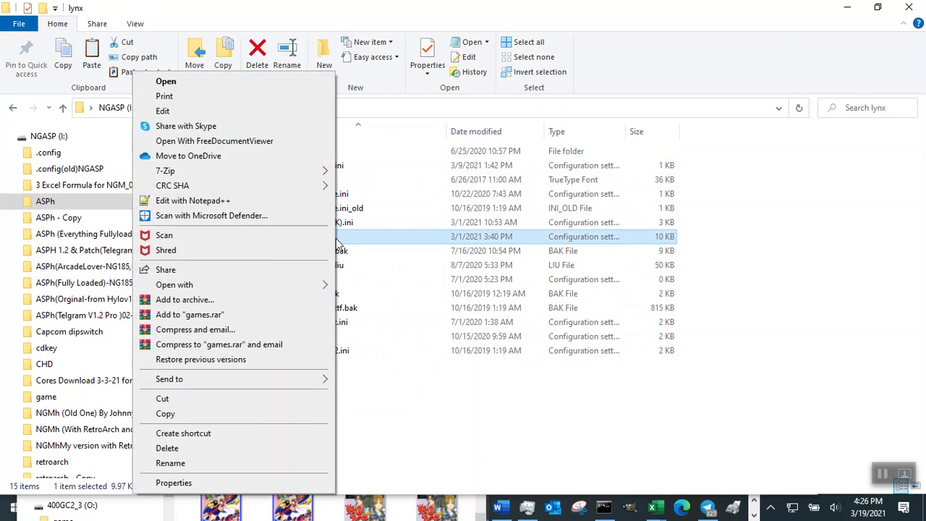
{"action": "left_click", "coordinate": [189, 205]}
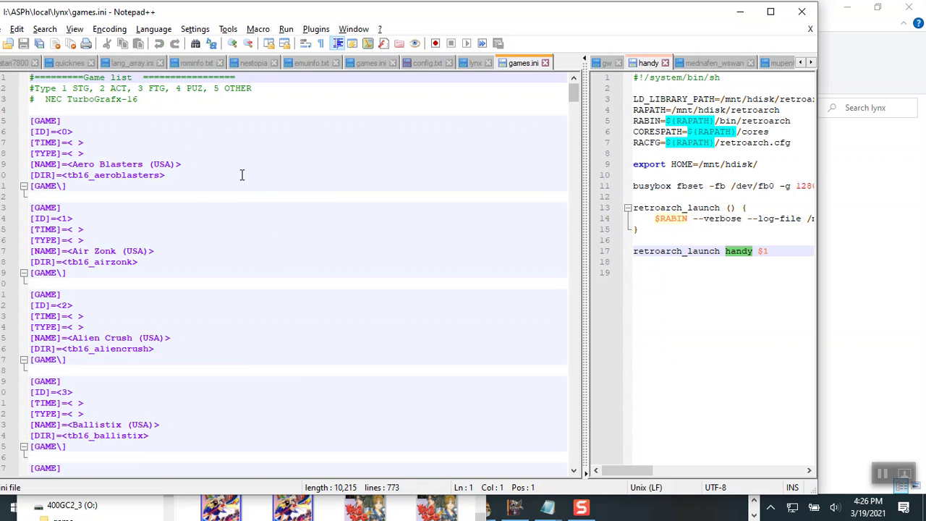
Replace "NEC TurboGrafx-16" in the third comment line of games.ini with "Atari Lynx 83 Games".
{"action": "left_click_drag", "start_coordinate": [139, 99], "coordinate": [44, 99]}
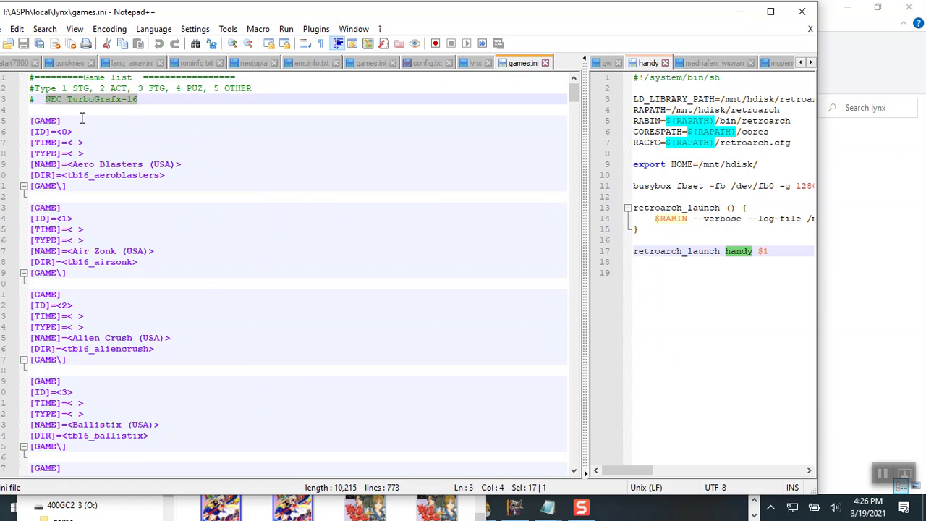
{"action": "type", "text": "Atati"}
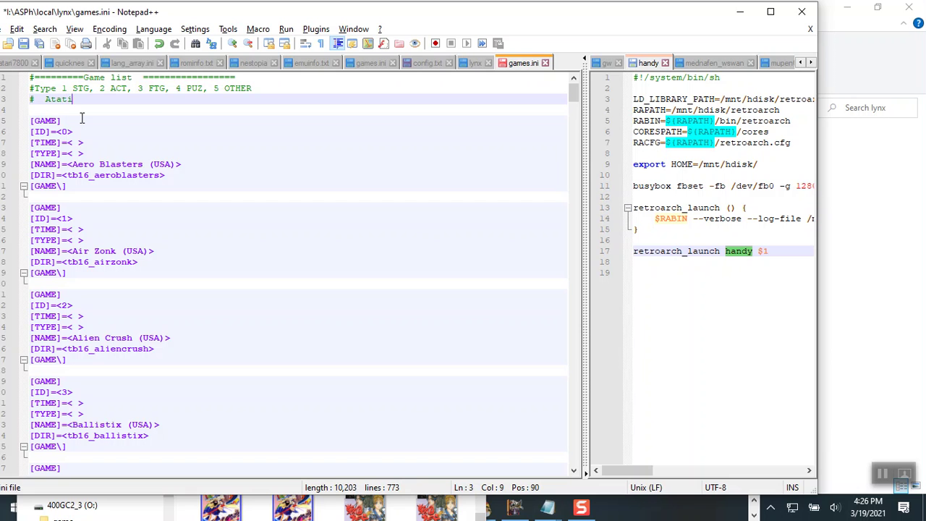
{"action": "key", "text": "BackSpace"}
{"action": "key", "text": "BackSpace"}
{"action": "type", "text": "r"}
{"action": "type", "text": "Lynx 83 Games"}
Delete all the TurboGrafx-16 game entries below the header comments in games.ini.
{"action": "left_click", "coordinate": [31, 121]}
{"action": "key", "text": "ctrl+a"}
{"action": "left_click", "coordinate": [31, 122], "text": "shift"}
{"action": "key", "text": "Delete"}
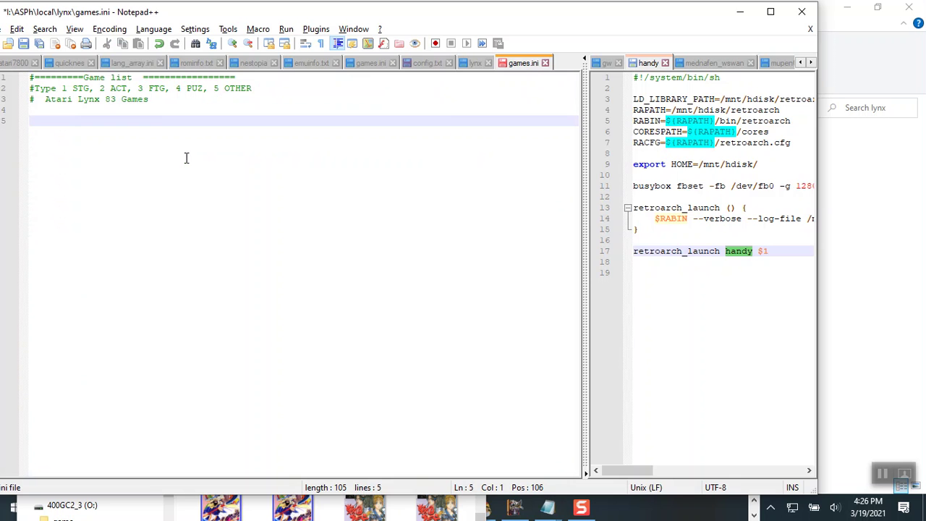
Switch to Excel and copy D1:D664 of the games.ini (#1) sheet, covering the Lynx entries with IDs 0 to 82.
{"action": "key", "text": "alt+Tab"}
{"action": "key", "text": "alt+Tab"}
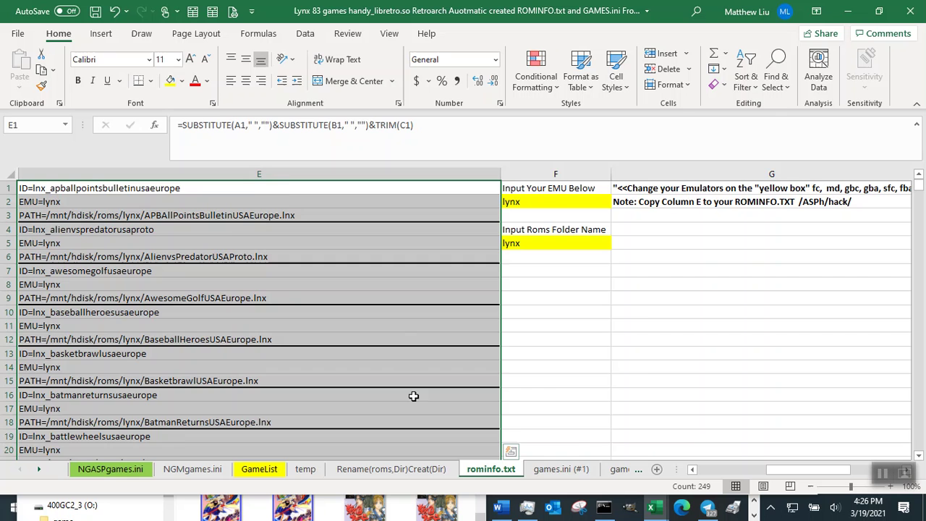
{"action": "left_click", "coordinate": [559, 469]}
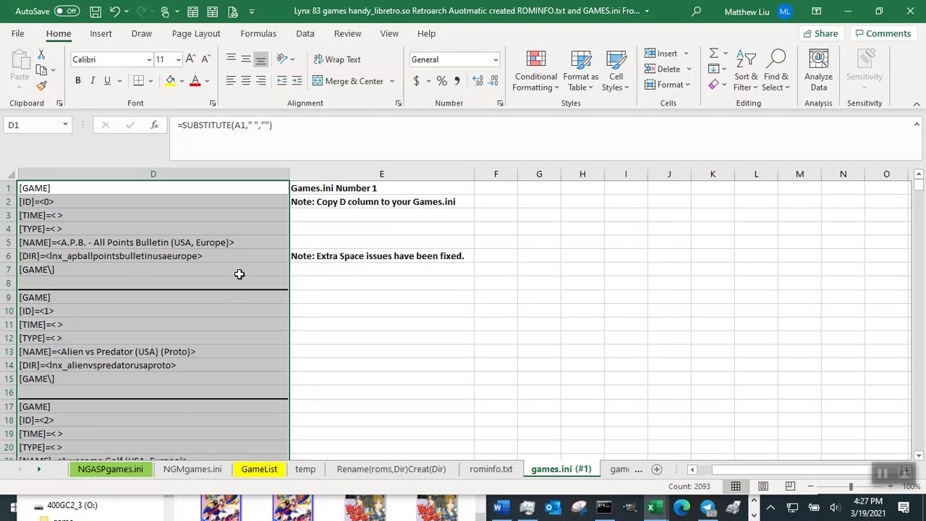
{"action": "left_click", "coordinate": [221, 255]}
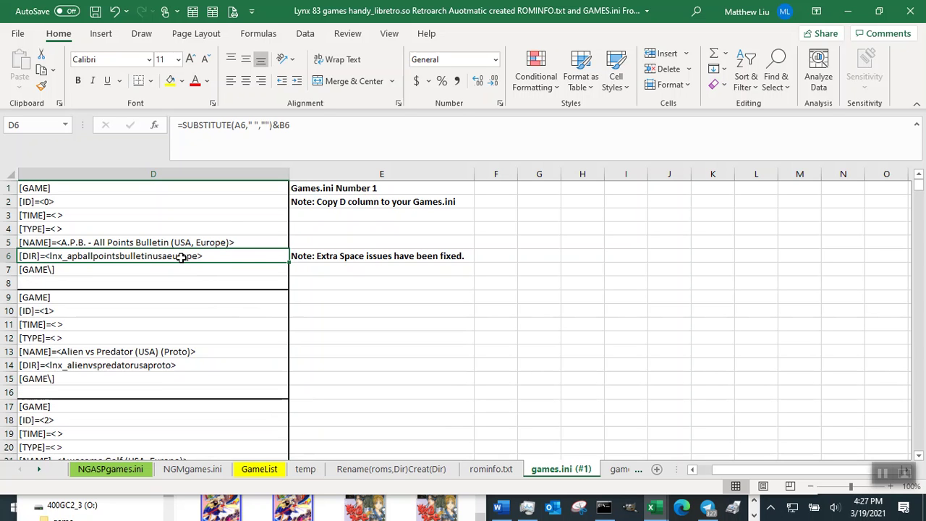
{"action": "left_click", "coordinate": [237, 188]}
{"action": "left_click_drag", "start_coordinate": [237, 187], "coordinate": [224, 359]}
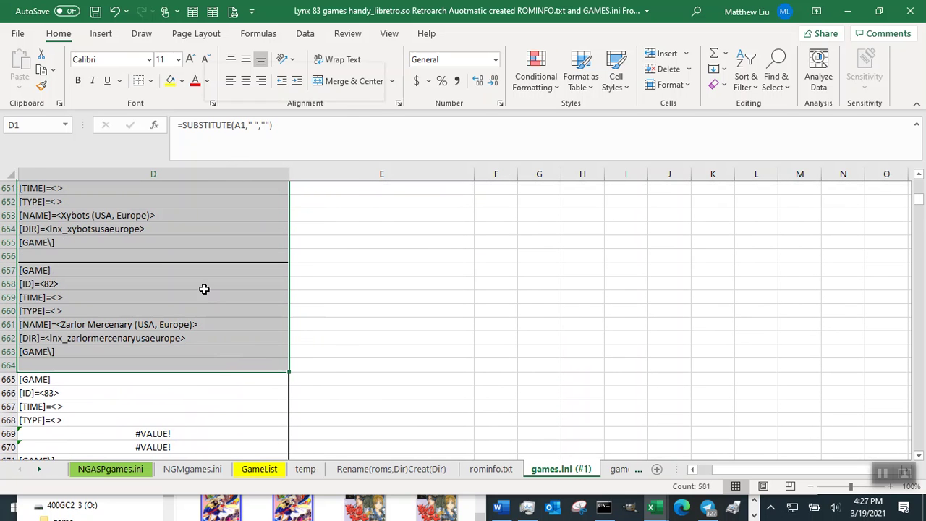
{"action": "right_click", "coordinate": [204, 288]}
{"action": "left_click", "coordinate": [244, 146]}
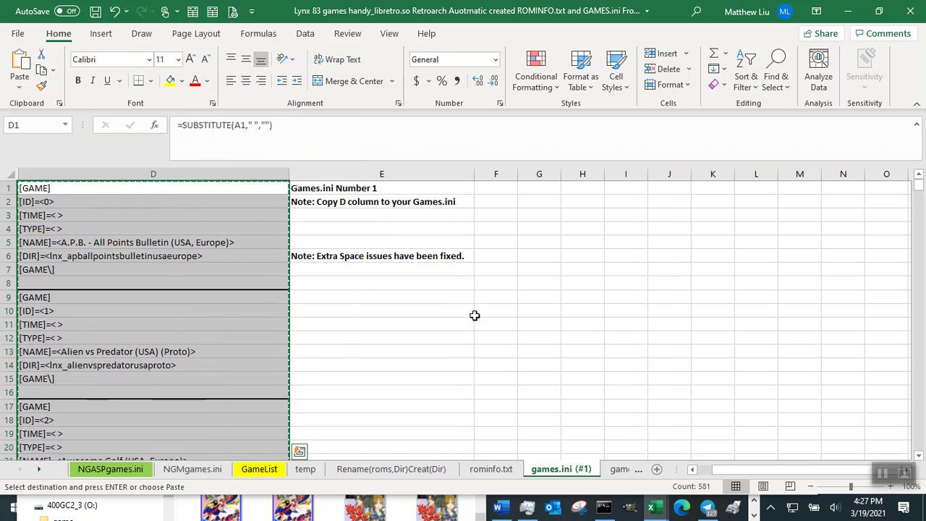
Paste the copied Lynx entries below the header of games.ini in Notepad++, check the first and last entries, and save the file.
{"action": "key", "text": "alt+Tab"}
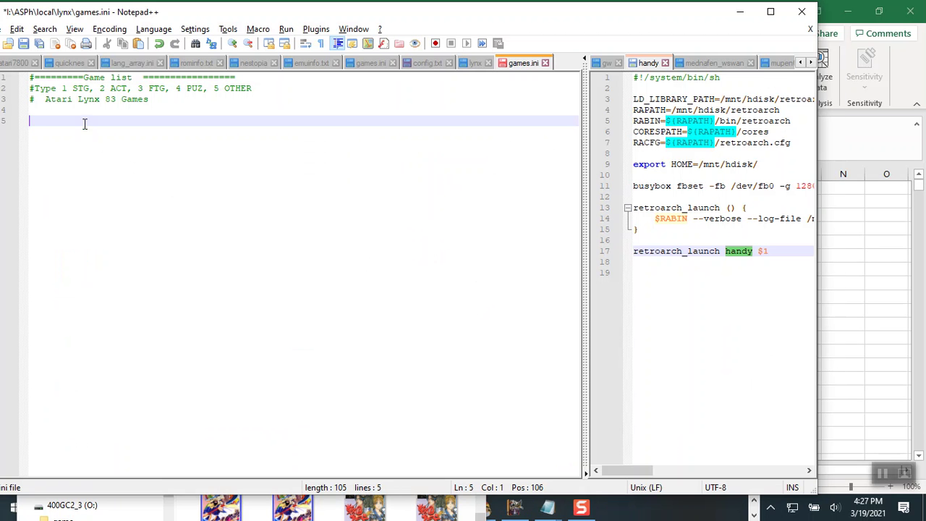
{"action": "right_click", "coordinate": [84, 124]}
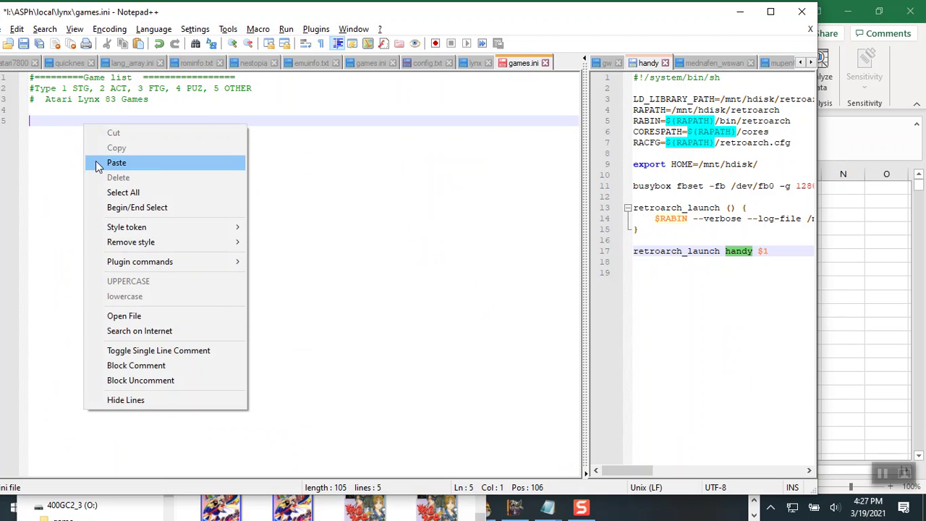
{"action": "left_click", "coordinate": [97, 163]}
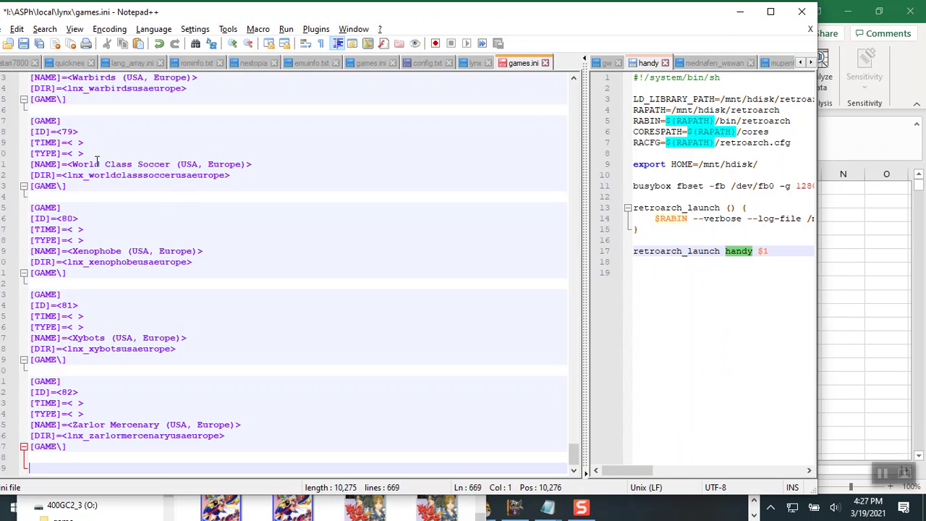
{"action": "left_click_drag", "start_coordinate": [79, 392], "coordinate": [42, 392]}
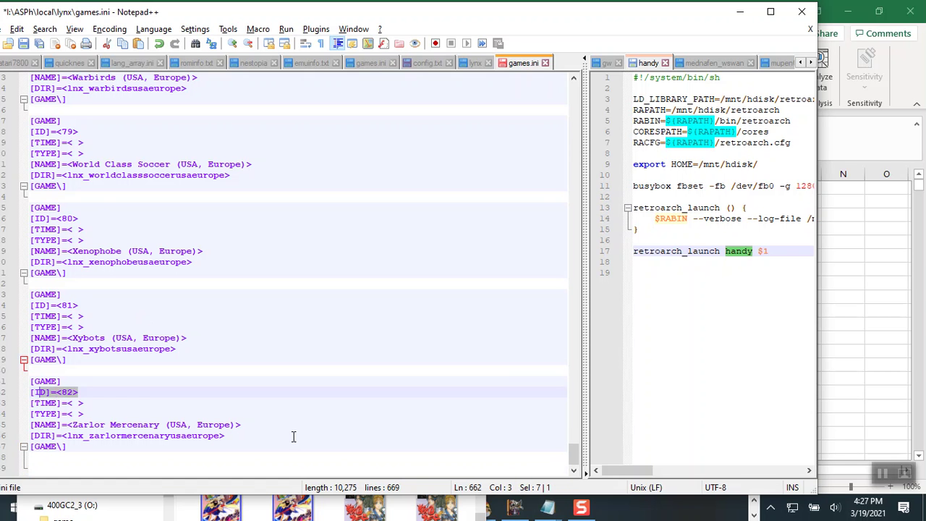
{"action": "scroll", "coordinate": [304, 405], "scroll_direction": "up", "scroll_amount": 5}
{"action": "left_click_drag", "start_coordinate": [575, 446], "coordinate": [613, 61]}
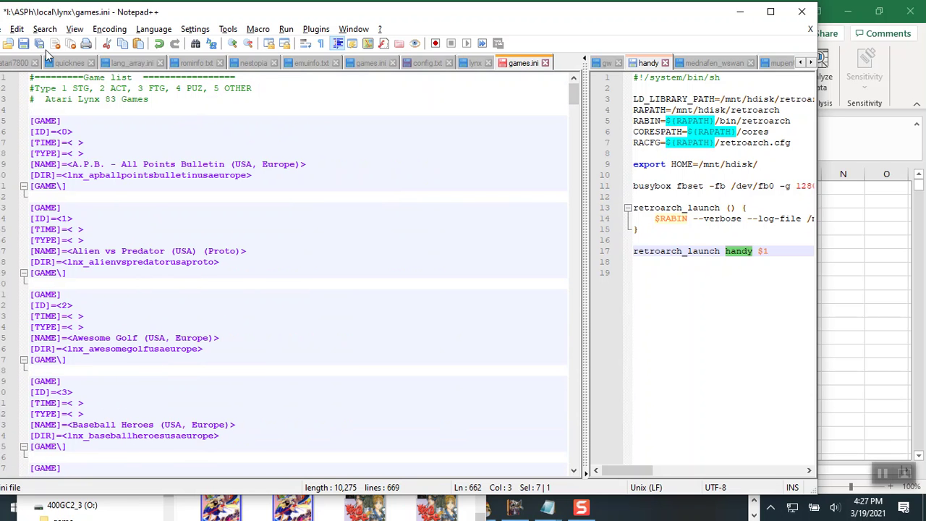
{"action": "left_click", "coordinate": [23, 43]}
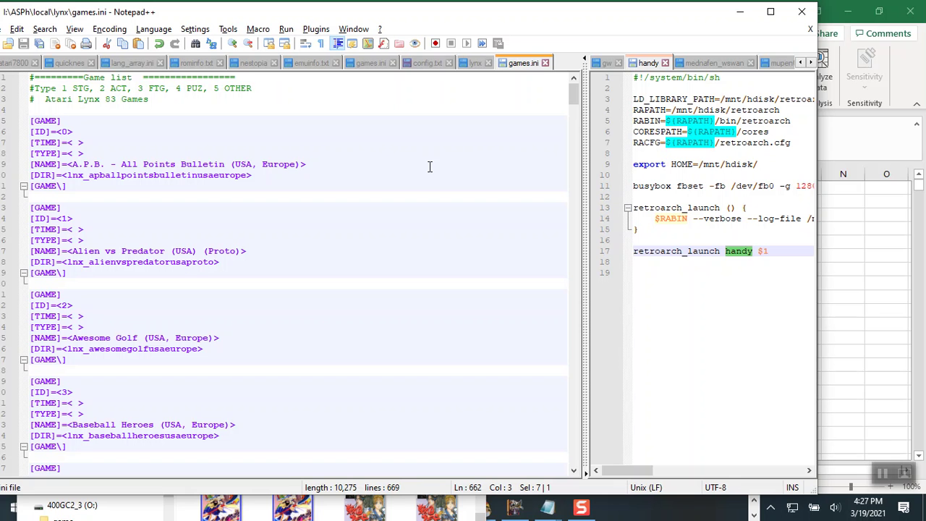
Minimize Notepad++ and Excel, and go to the ASPh\image folder on the NGASP drive in File Explorer.
{"action": "left_click", "coordinate": [739, 12]}
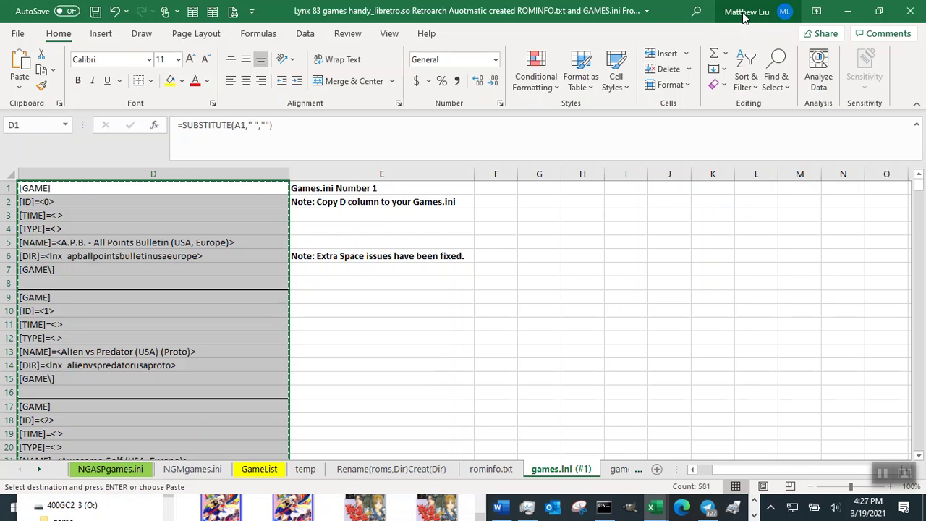
{"action": "left_click", "coordinate": [848, 10]}
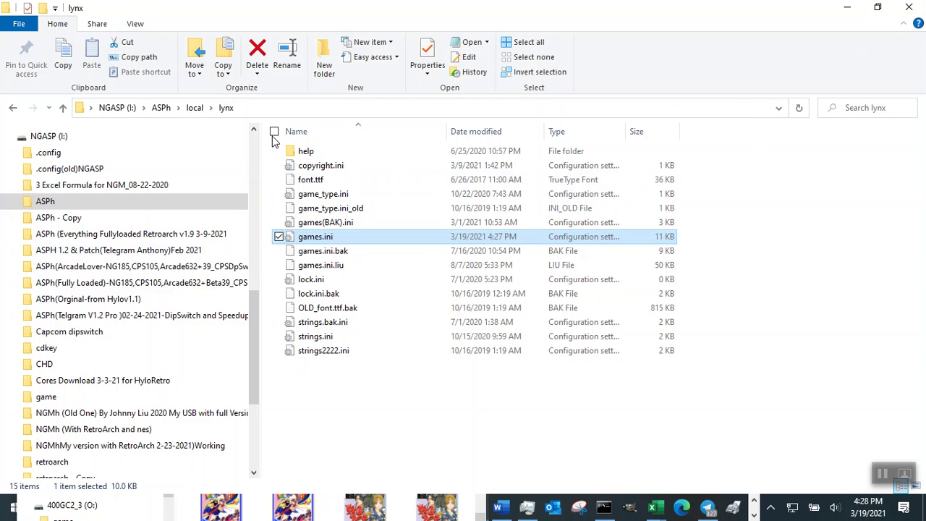
{"action": "left_click", "coordinate": [64, 107]}
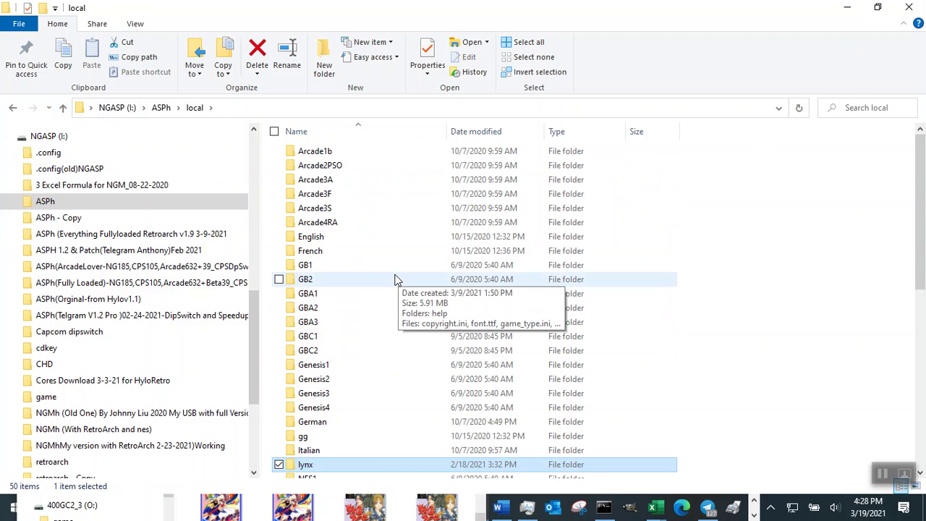
{"action": "left_click", "coordinate": [64, 109]}
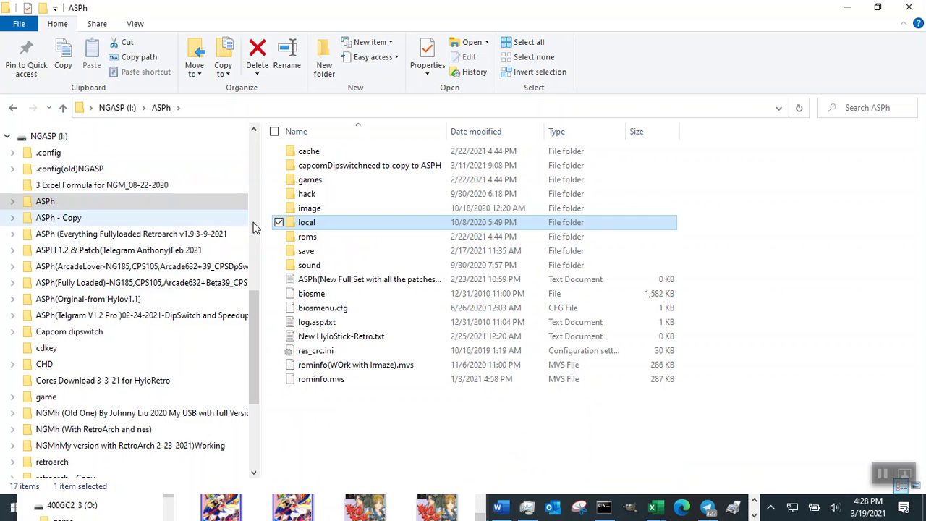
{"action": "left_click", "coordinate": [346, 196]}
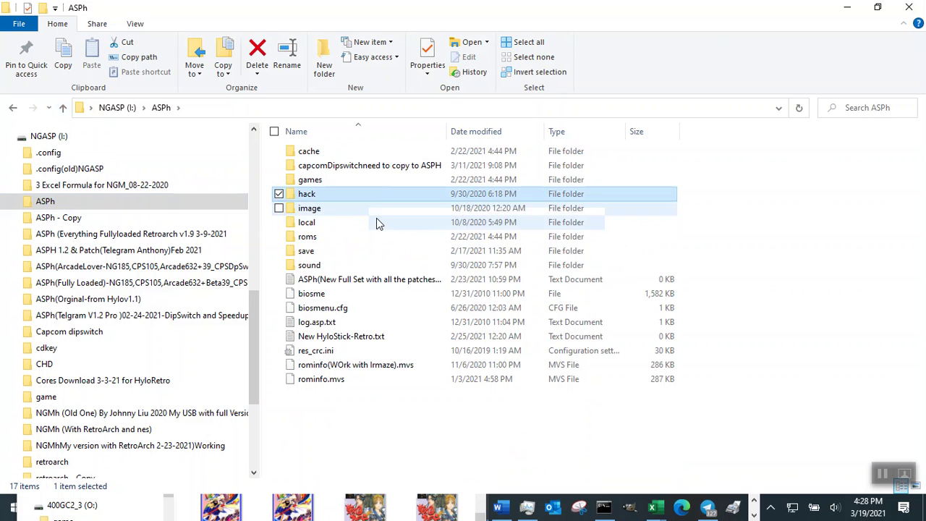
{"action": "left_click", "coordinate": [359, 182]}
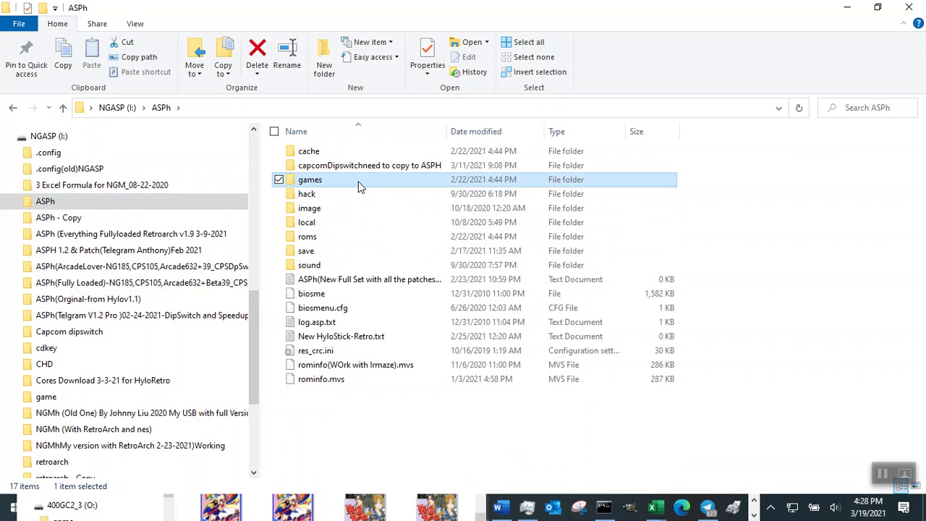
{"action": "double_click", "coordinate": [355, 209]}
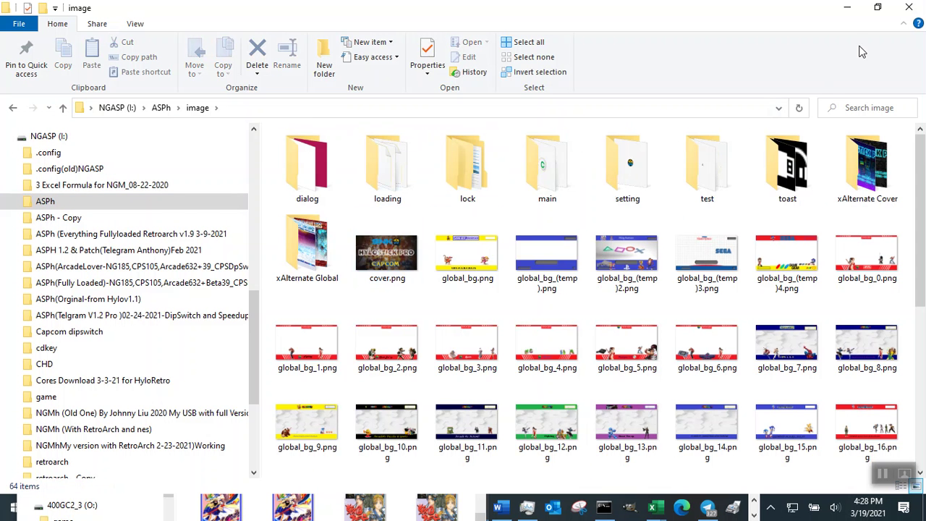
Restore the image folder window to its smaller size and place it beside the English folder window.
{"action": "left_click", "coordinate": [876, 7]}
{"action": "left_click_drag", "start_coordinate": [630, 41], "coordinate": [652, 25]}
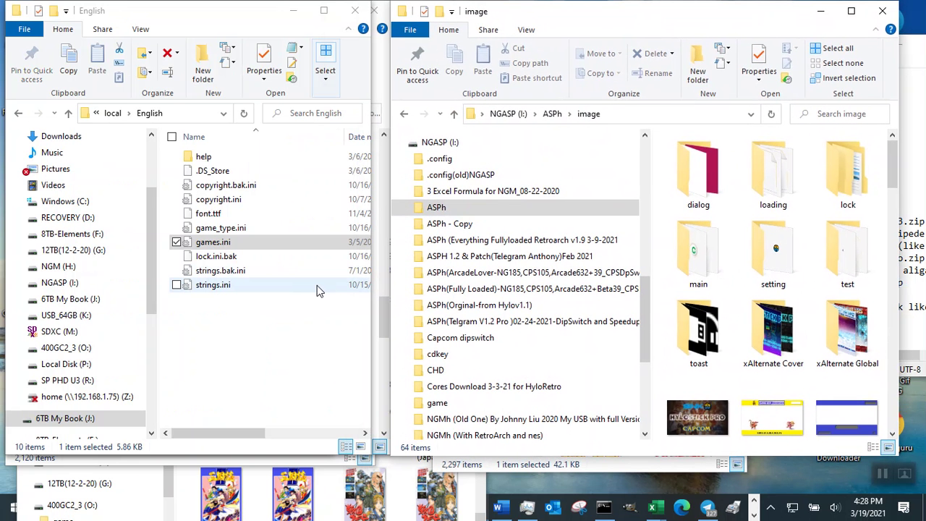
{"action": "left_click", "coordinate": [754, 515]}
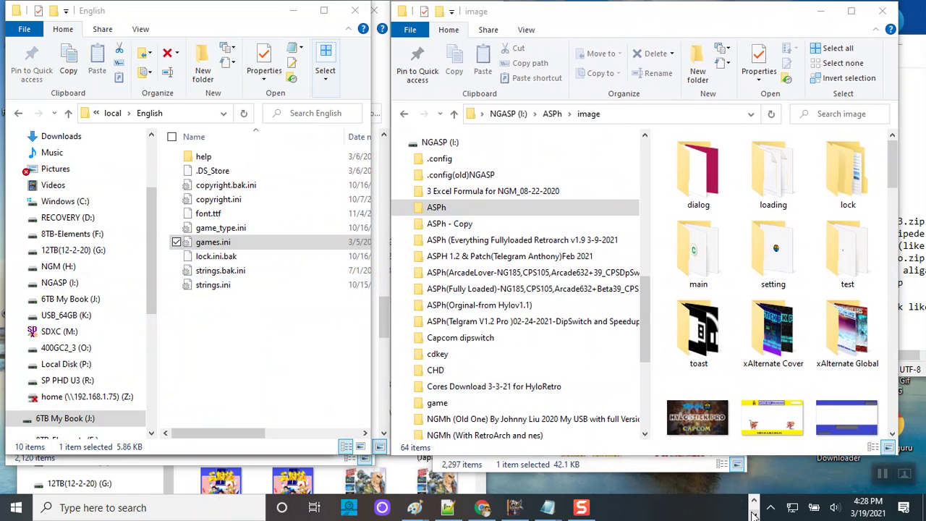
{"action": "left_click", "coordinate": [754, 501]}
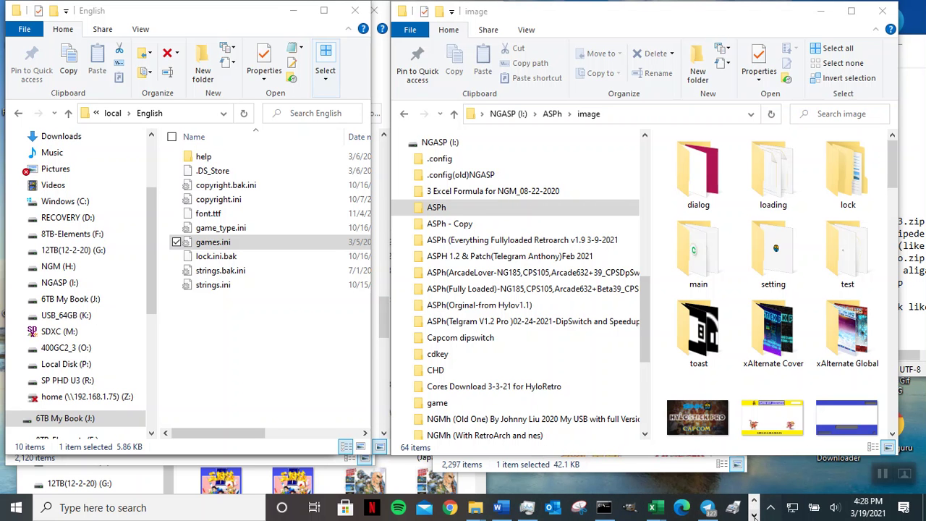
Switch to lang_array.ini in Notepad++ and change the comment number above the [lynx] entry to #42.
{"action": "left_click", "coordinate": [753, 515]}
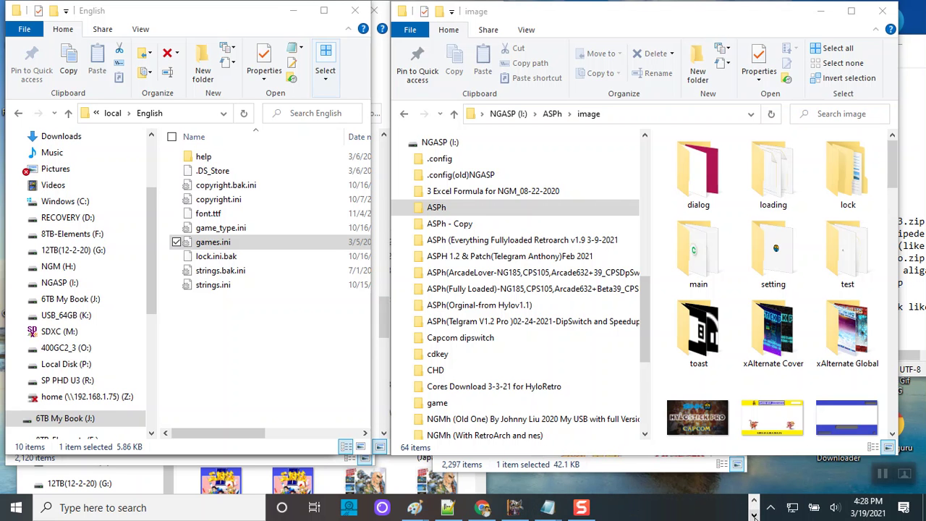
{"action": "left_click", "coordinate": [448, 507]}
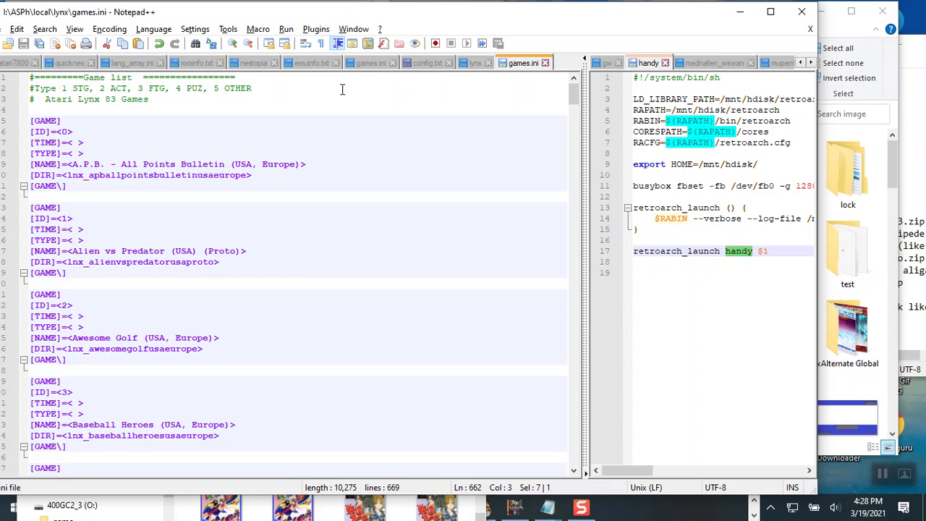
{"action": "left_click", "coordinate": [132, 64]}
{"action": "scroll", "coordinate": [163, 190], "scroll_direction": "down", "scroll_amount": 1}
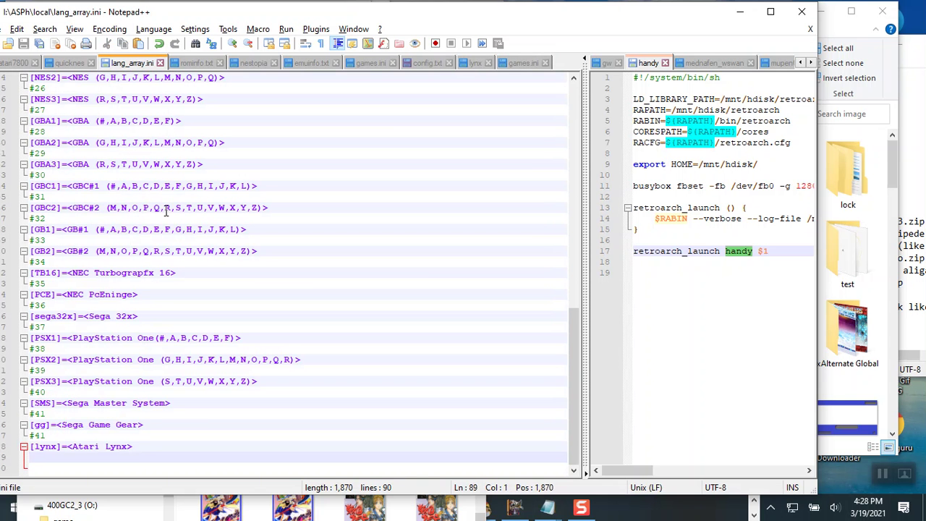
{"action": "left_click_drag", "start_coordinate": [51, 435], "coordinate": [23, 433]}
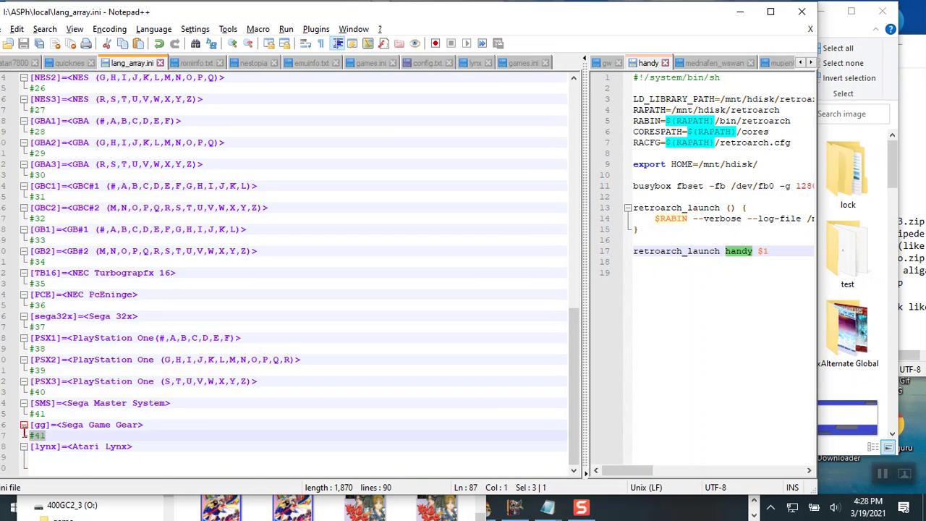
{"action": "left_click", "coordinate": [51, 434]}
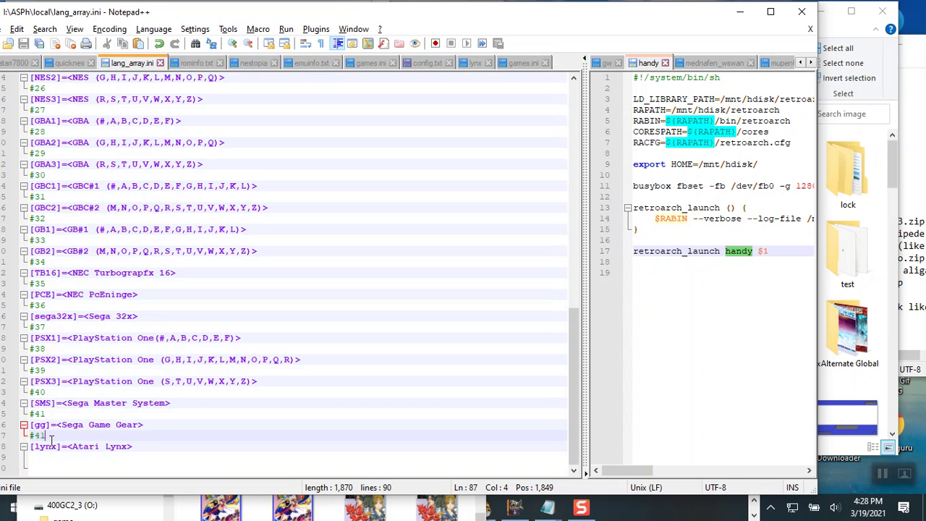
{"action": "key", "text": "BackSpace"}
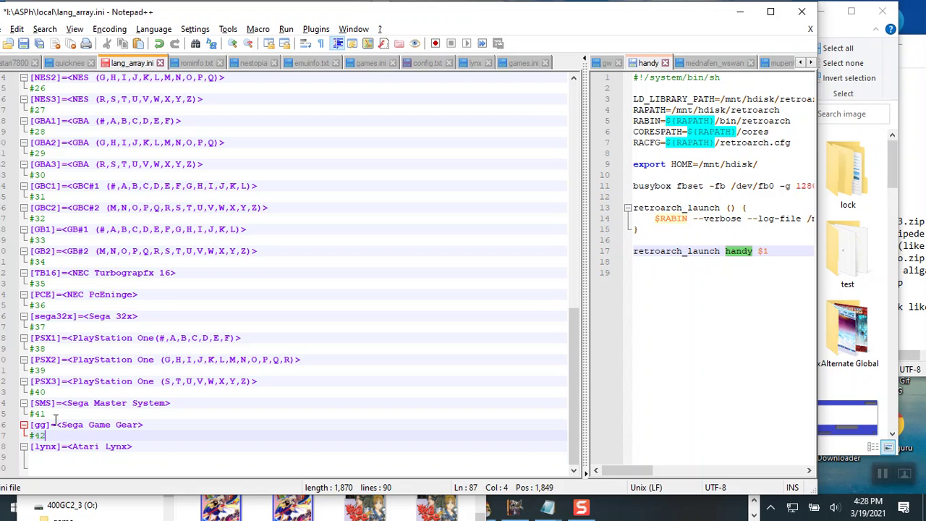
Check the comment numbering above the [gg] and [lynx] entries, save lang_array.ini, and minimize Notepad++.
{"action": "left_click_drag", "start_coordinate": [60, 434], "coordinate": [26, 434]}
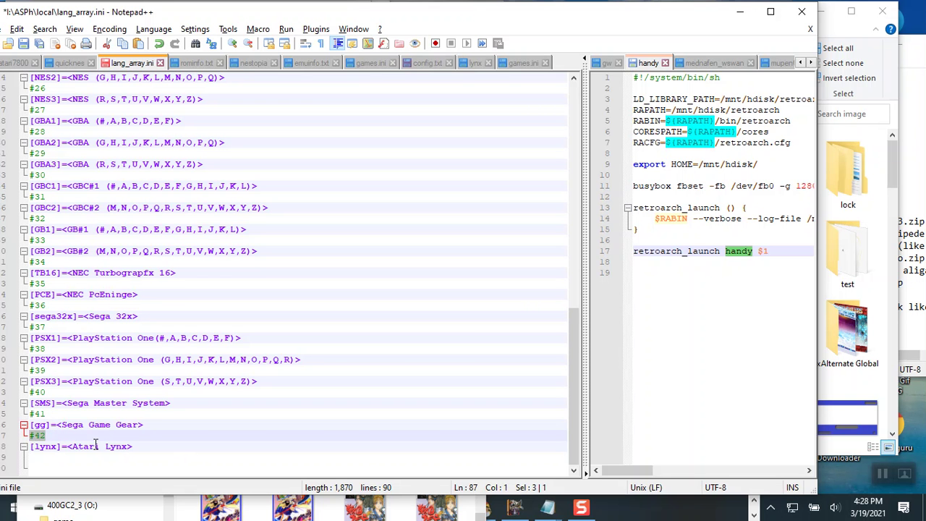
{"action": "left_click", "coordinate": [47, 414]}
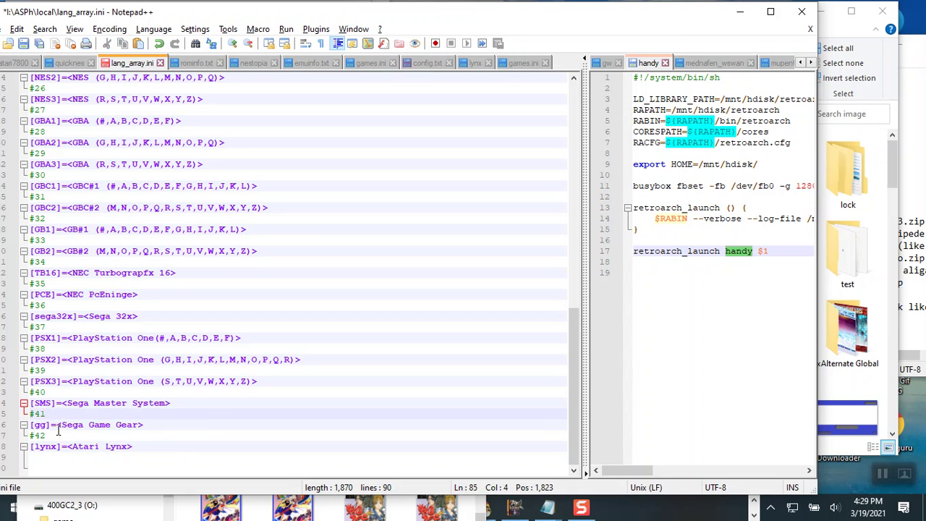
{"action": "left_click", "coordinate": [70, 438]}
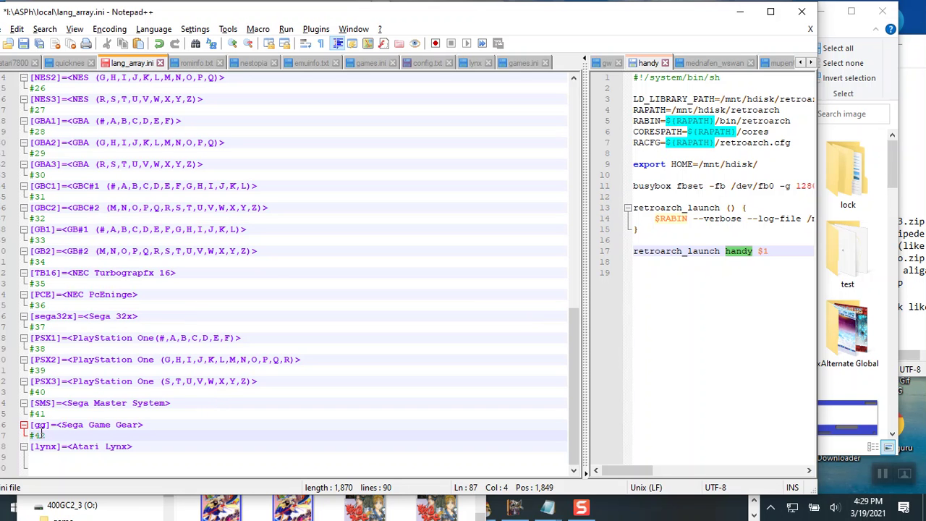
{"action": "left_click_drag", "start_coordinate": [52, 435], "coordinate": [35, 413]}
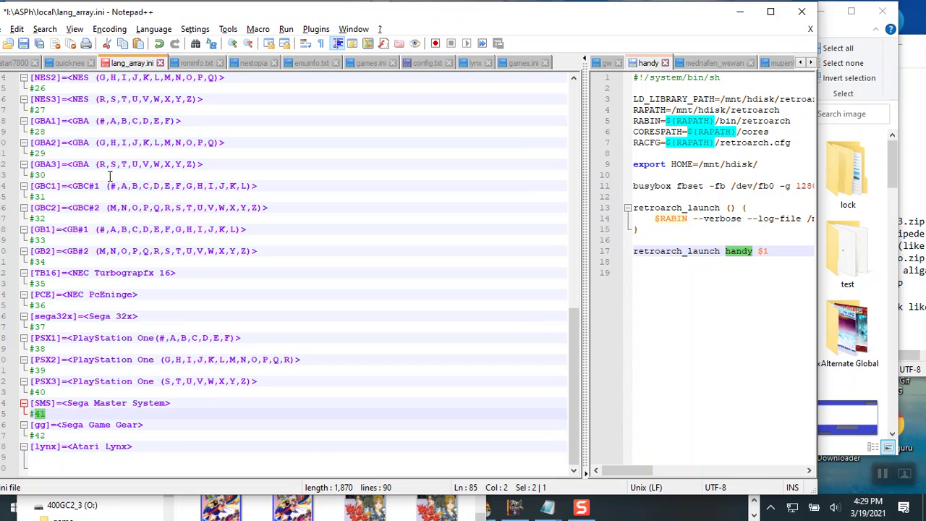
{"action": "left_click", "coordinate": [49, 436]}
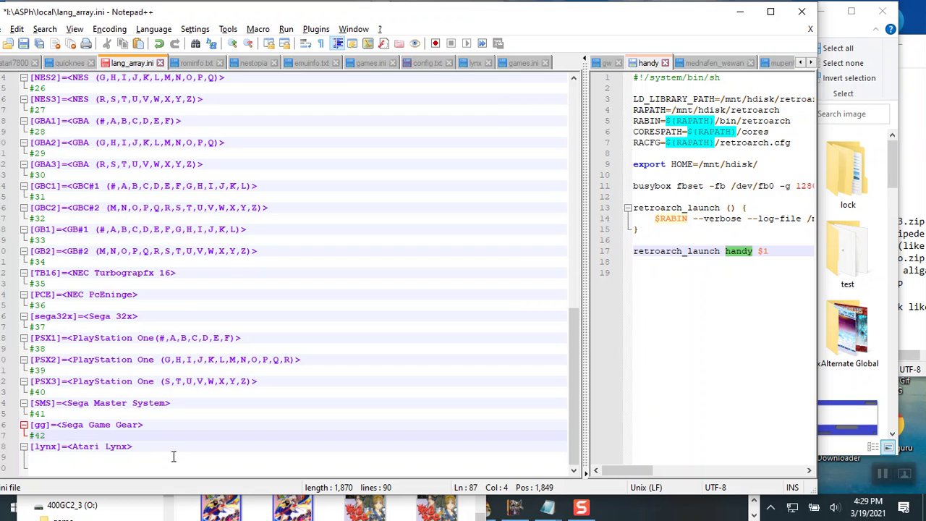
{"action": "key", "text": "ctrl+s"}
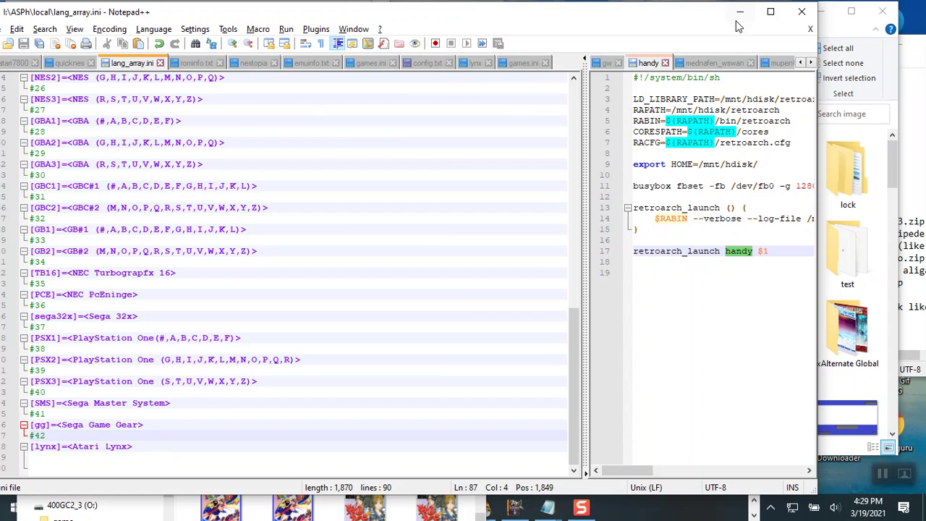
{"action": "left_click", "coordinate": [742, 15]}
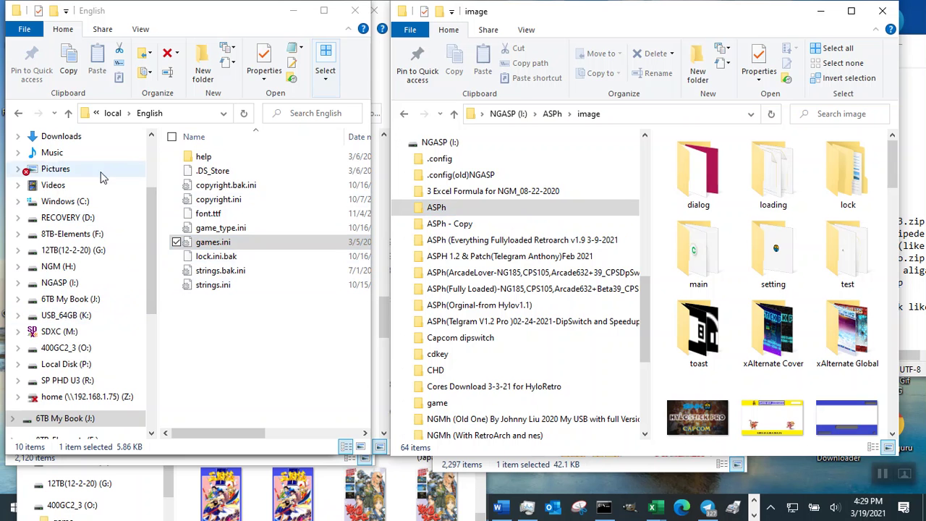
Go up from the English folder to the Atari Lynx package's ASPh folder, widen the file list, and open its image folder.
{"action": "left_click", "coordinate": [68, 113]}
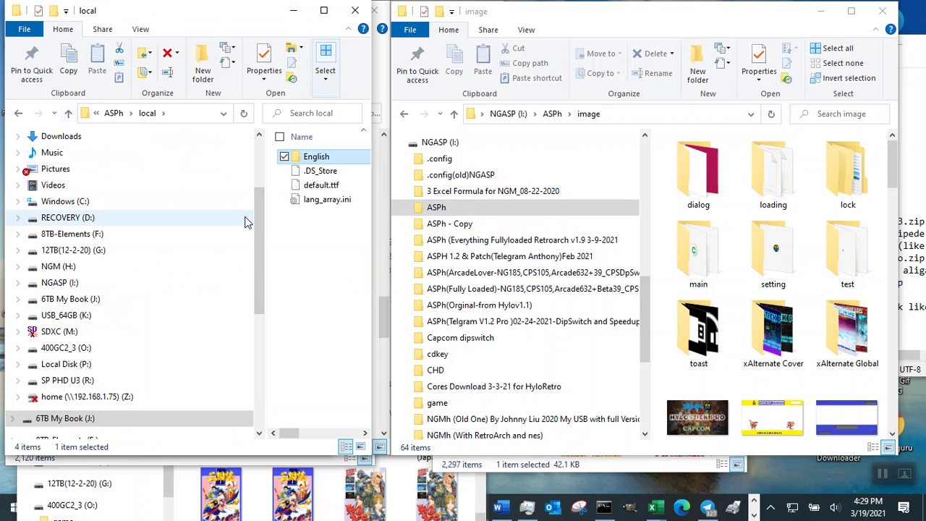
{"action": "left_click", "coordinate": [68, 115]}
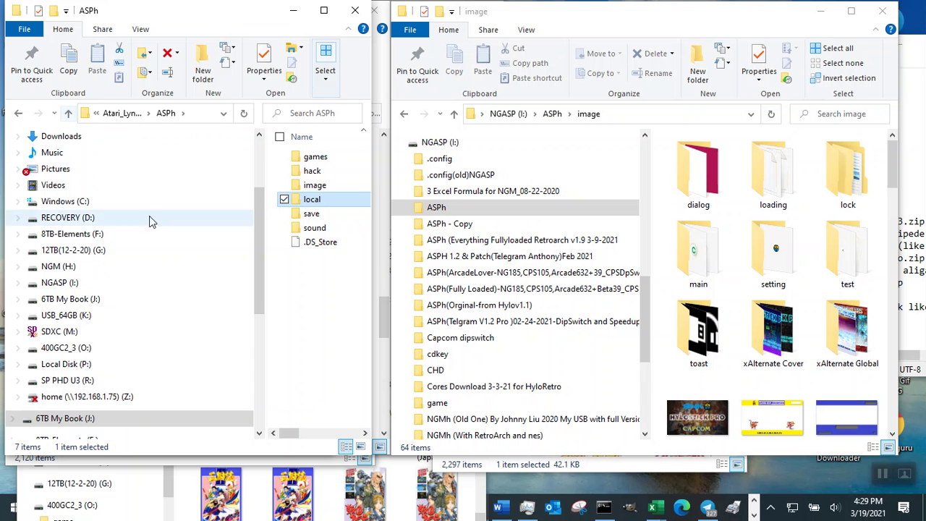
{"action": "left_click_drag", "start_coordinate": [262, 253], "coordinate": [137, 237]}
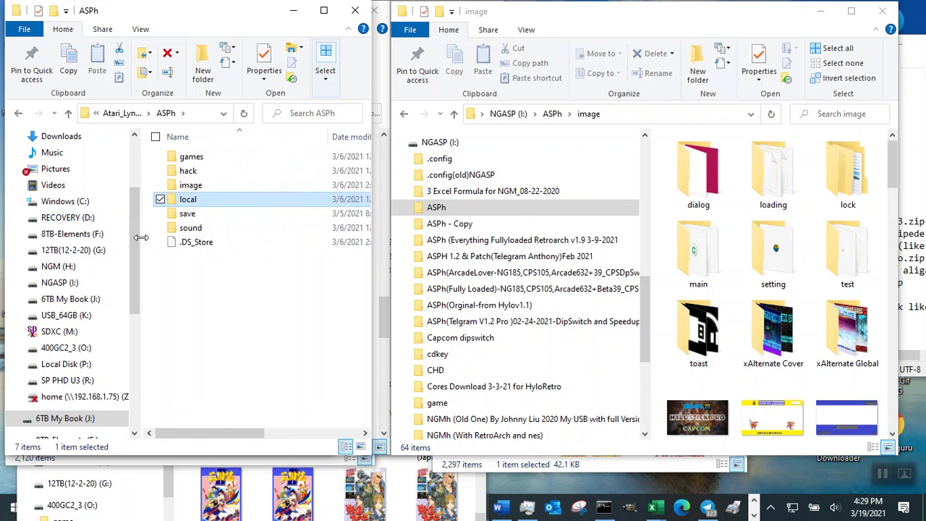
{"action": "double_click", "coordinate": [220, 187]}
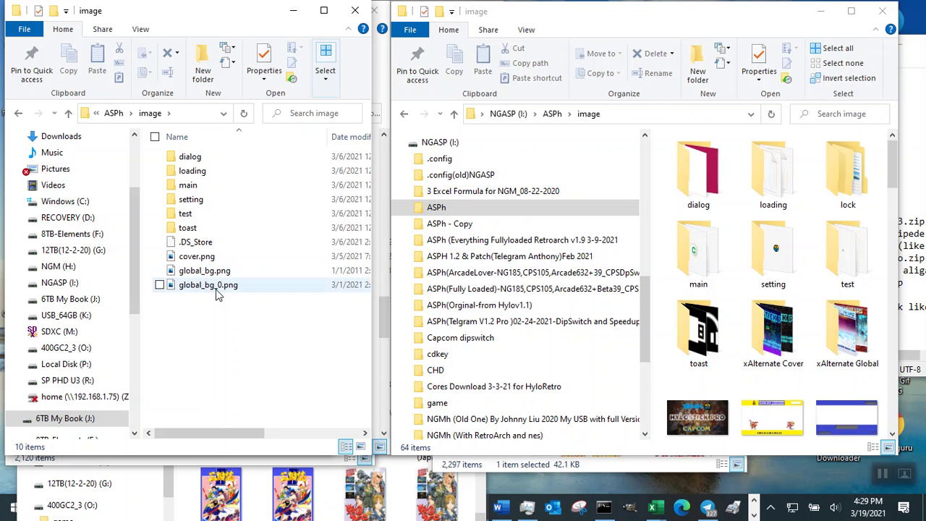
{"action": "right_click", "coordinate": [227, 315]}
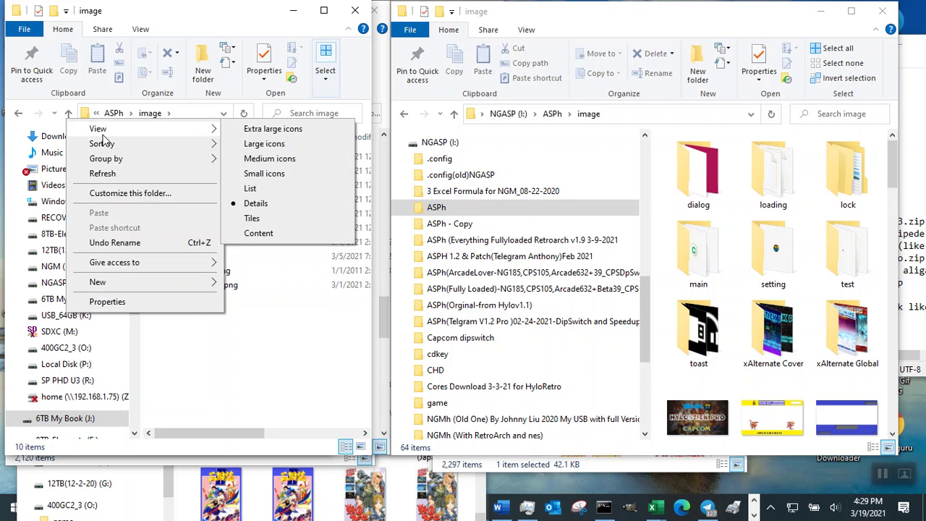
{"action": "left_click", "coordinate": [260, 337]}
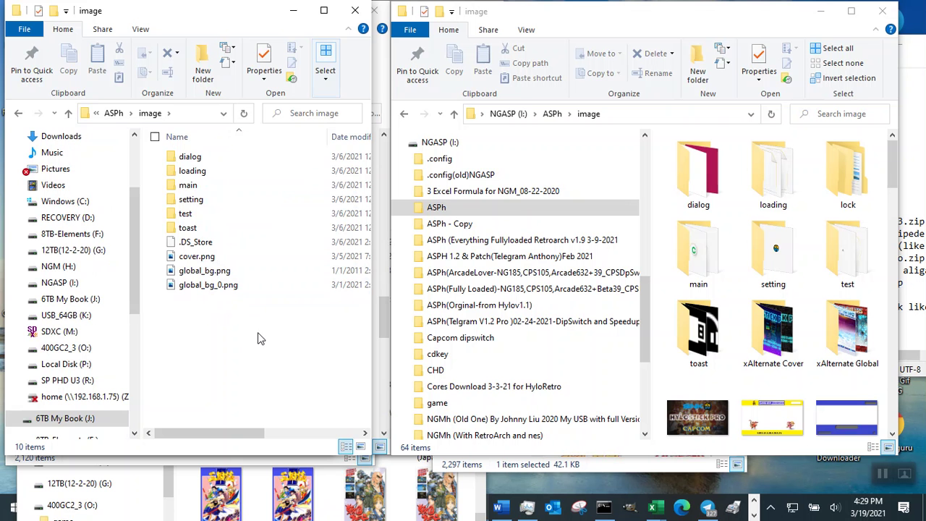
Open the package's global_bg_0.png in Paint at 50% zoom and move its window aside to uncover the NGASP image folder.
{"action": "right_click", "coordinate": [233, 286]}
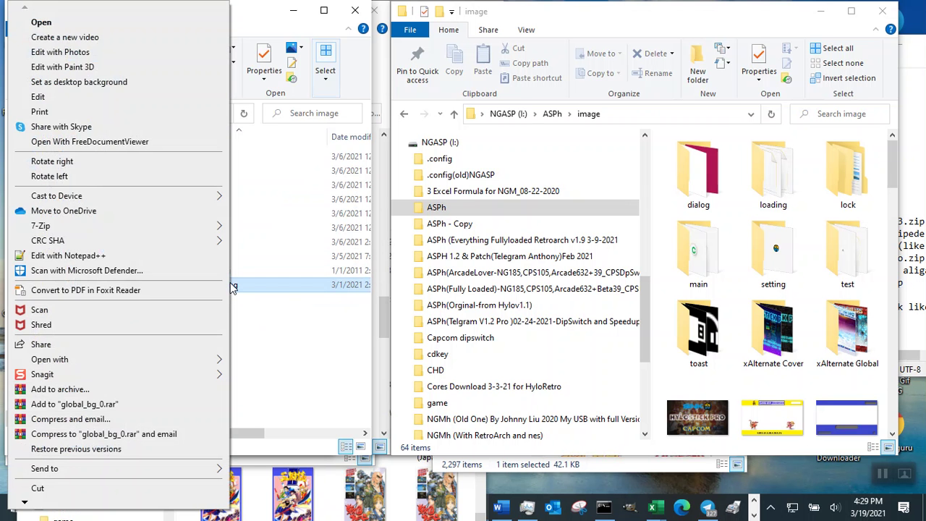
{"action": "left_click", "coordinate": [93, 106]}
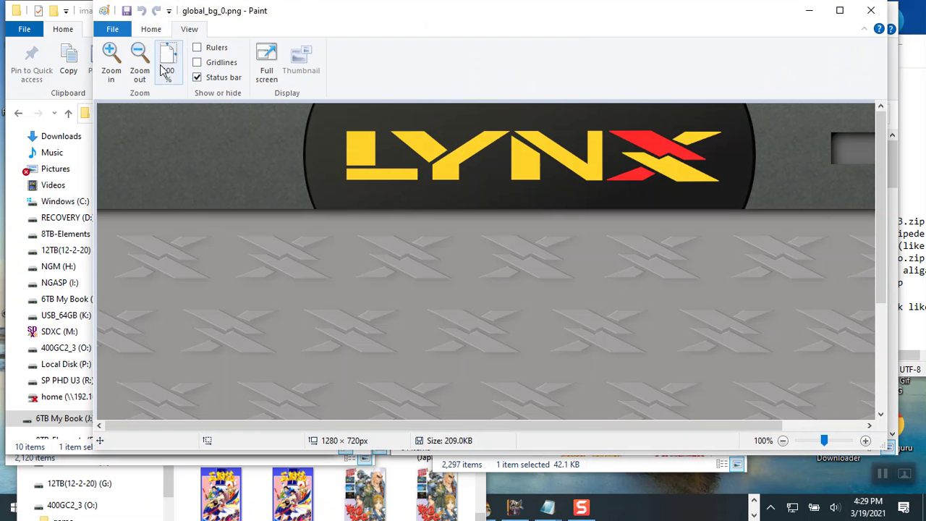
{"action": "left_click", "coordinate": [140, 78]}
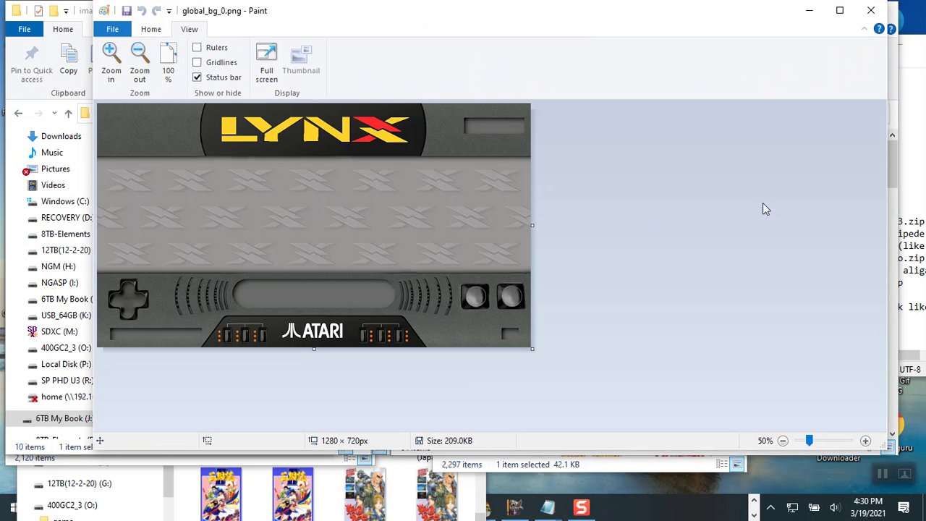
{"action": "mouse_move", "coordinate": [643, 6]}
{"action": "left_mouse_down"}
{"action": "mouse_move", "coordinate": [641, 53]}
{"action": "mouse_move", "coordinate": [554, 16]}
{"action": "left_mouse_up"}
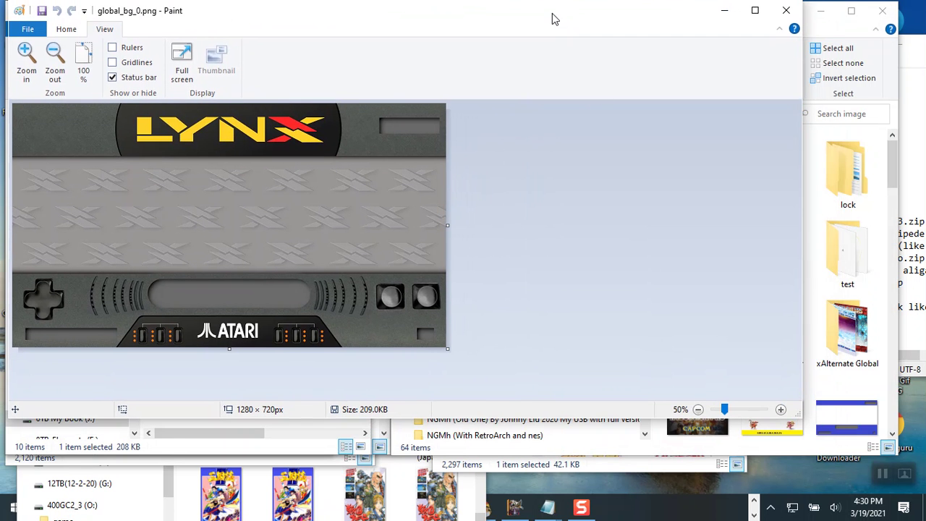
Look through the numbered global_bg images in the NGASP image folder, examining those from global_bg_35.png to global_bg_40a.png.
{"action": "left_click", "coordinate": [893, 435]}
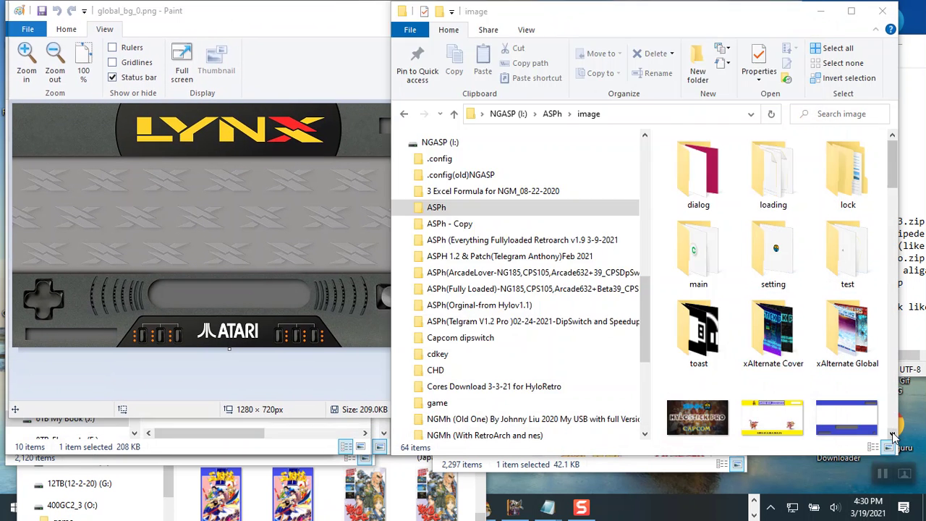
{"action": "left_click", "coordinate": [892, 435]}
{"action": "left_click", "coordinate": [893, 435]}
{"action": "left_click", "coordinate": [894, 433]}
{"action": "left_click", "coordinate": [893, 433]}
{"action": "left_click", "coordinate": [894, 434]}
{"action": "left_click", "coordinate": [894, 433]}
{"action": "left_click", "coordinate": [894, 433]}
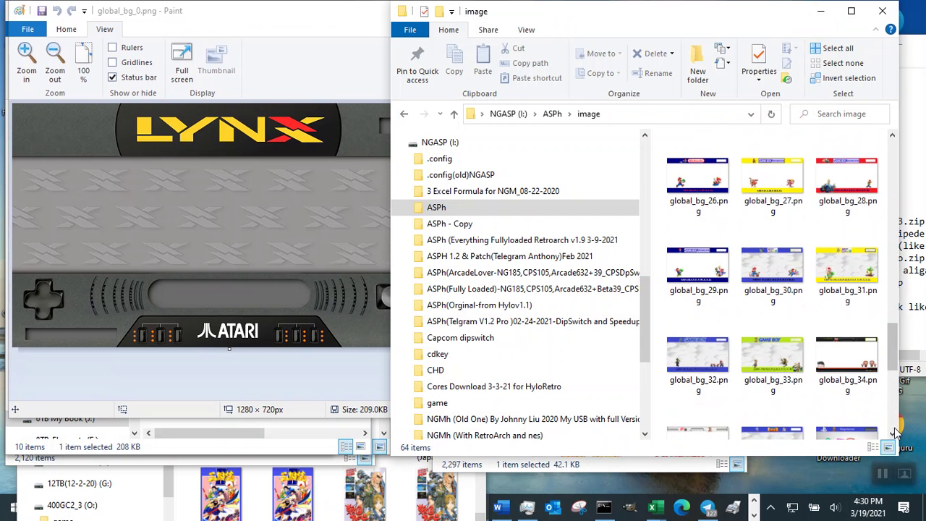
{"action": "left_click", "coordinate": [894, 434]}
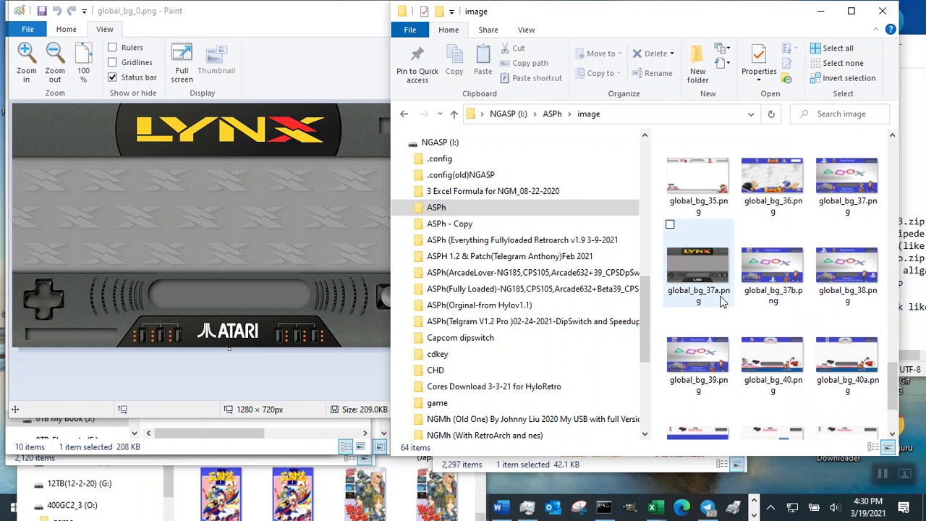
{"action": "mouse_move", "coordinate": [721, 303]}
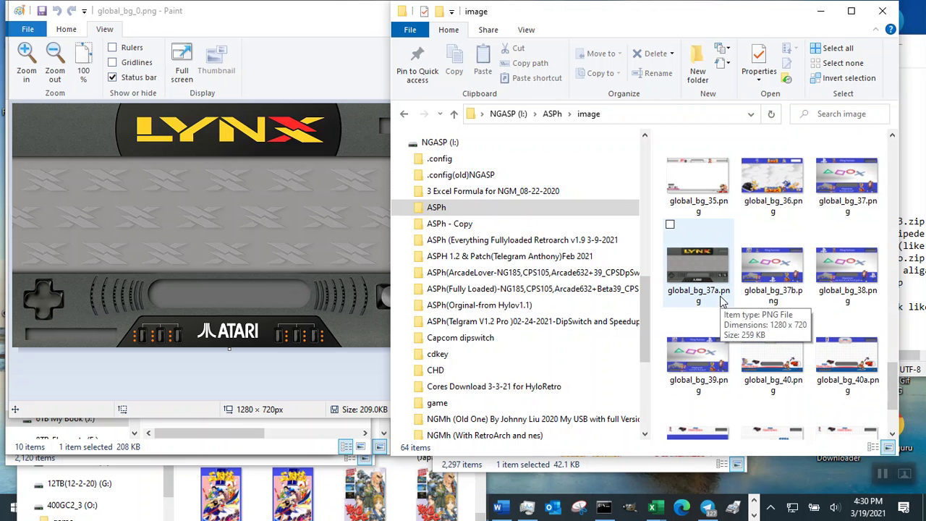
{"action": "mouse_move", "coordinate": [787, 368]}
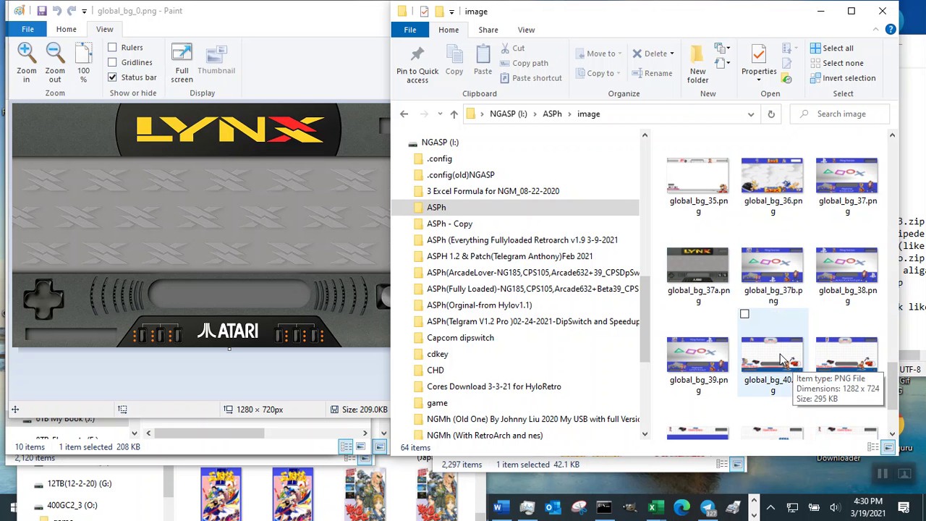
{"action": "mouse_move", "coordinate": [687, 357]}
Open global_bg_38.png from the NGASP image folder in Paint at 50% zoom and compare it side by side with the Lynx background.
{"action": "right_click", "coordinate": [836, 293]}
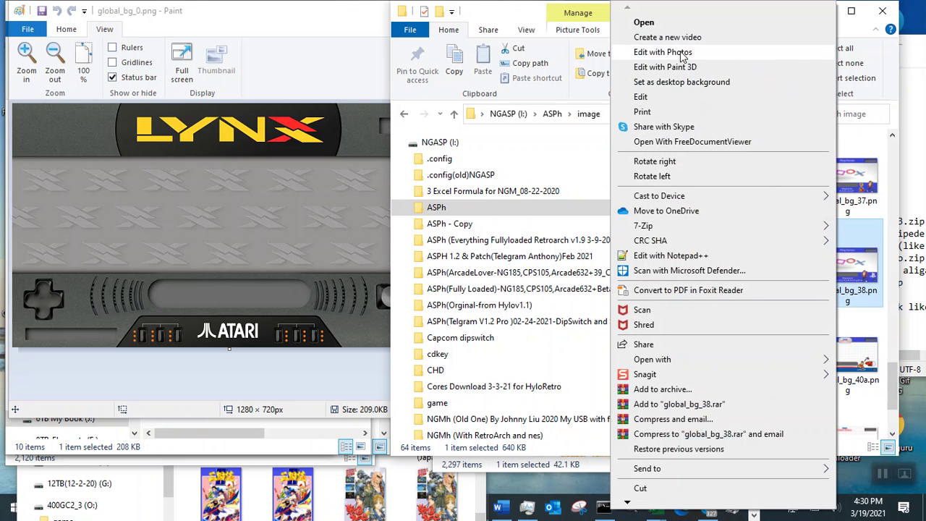
{"action": "left_click", "coordinate": [654, 96]}
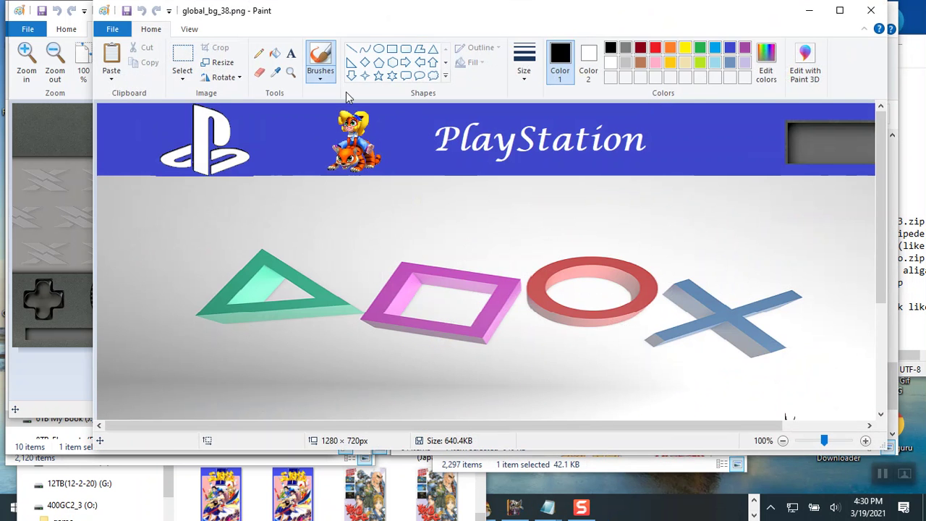
{"action": "left_click", "coordinate": [189, 29]}
{"action": "left_click", "coordinate": [141, 75]}
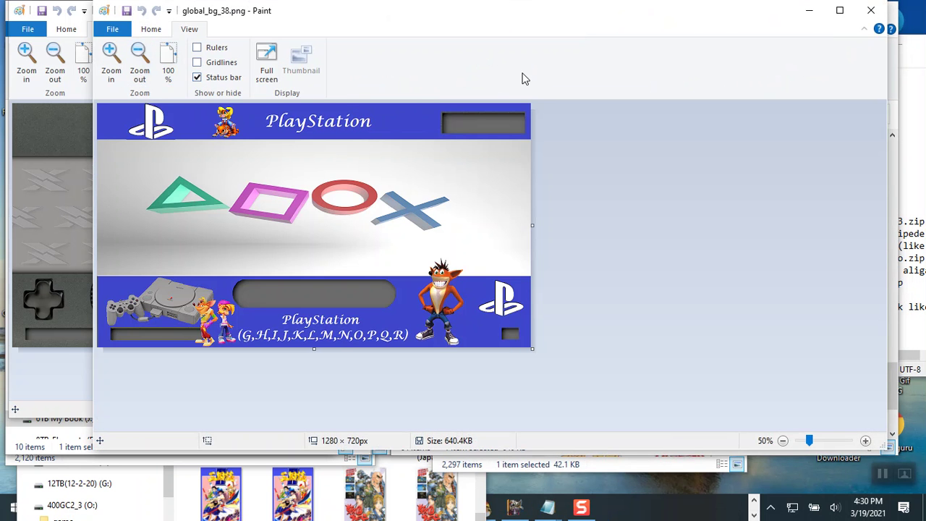
{"action": "mouse_move", "coordinate": [581, 19]}
{"action": "left_mouse_down"}
{"action": "mouse_move", "coordinate": [902, 20]}
{"action": "mouse_move", "coordinate": [877, 20]}
{"action": "left_mouse_up"}
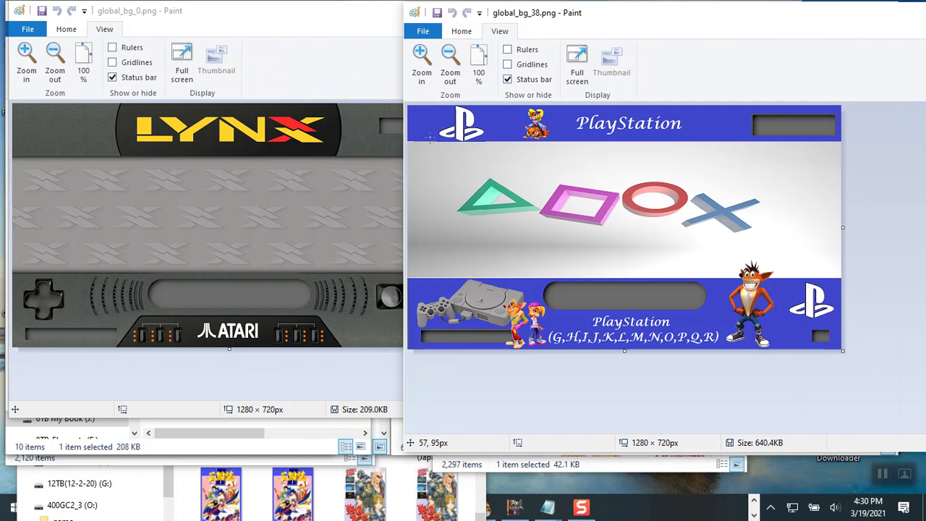
{"action": "left_click", "coordinate": [458, 33]}
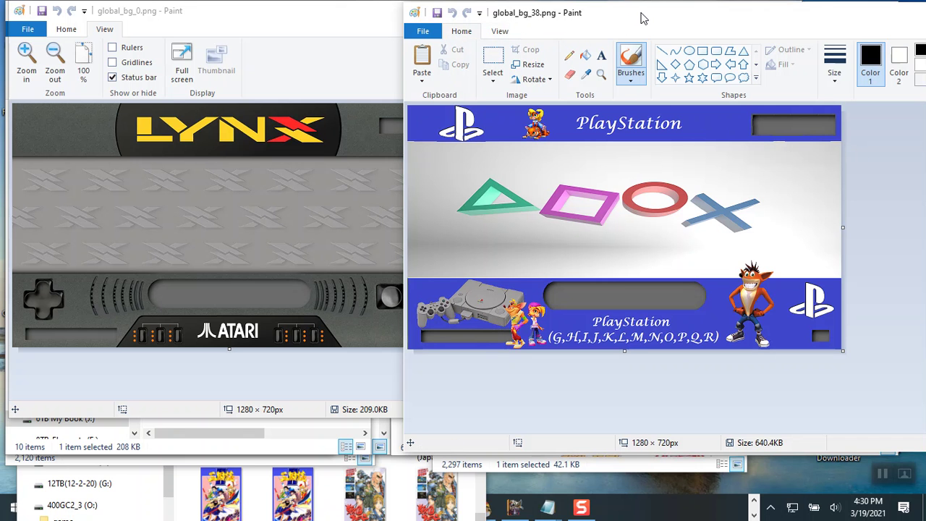
{"action": "mouse_move", "coordinate": [643, 18]}
{"action": "left_mouse_down"}
{"action": "mouse_move", "coordinate": [631, 12]}
{"action": "mouse_move", "coordinate": [640, 15]}
{"action": "left_mouse_up"}
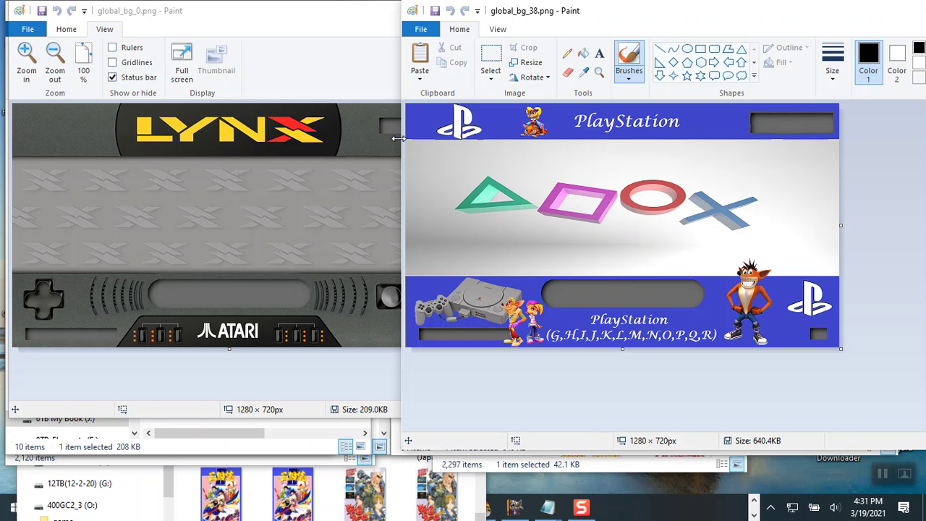
{"action": "left_click", "coordinate": [364, 55]}
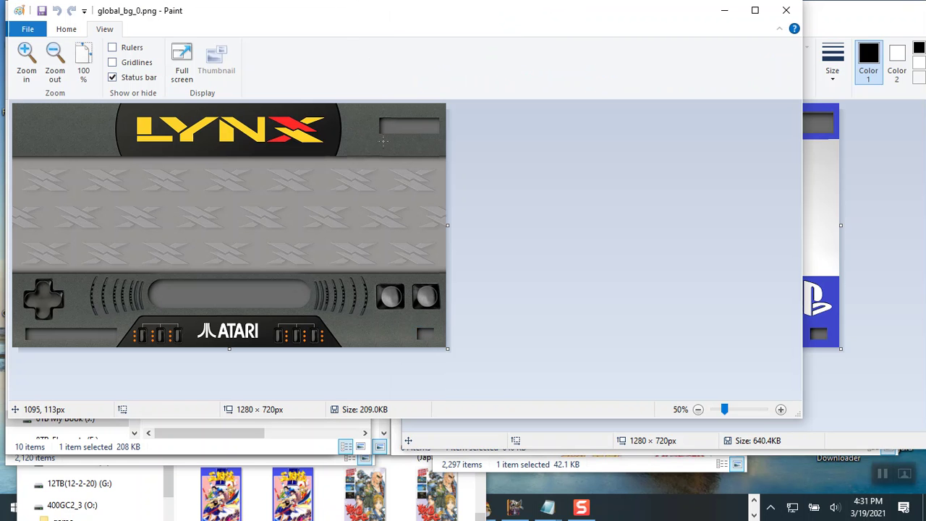
Sample the grey from the Lynx background's middle area, add it to the custom colors, and set it as Color 2.
{"action": "left_click", "coordinate": [67, 34]}
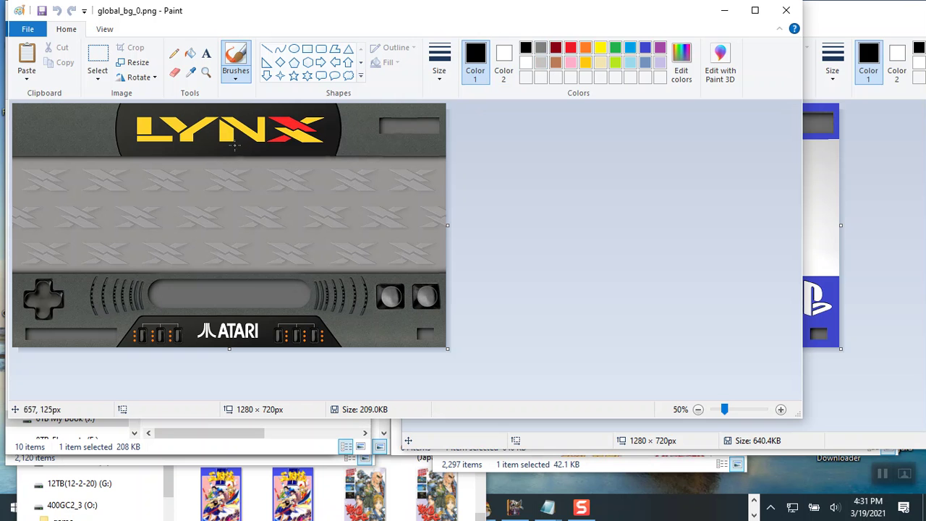
{"action": "left_click", "coordinate": [191, 75]}
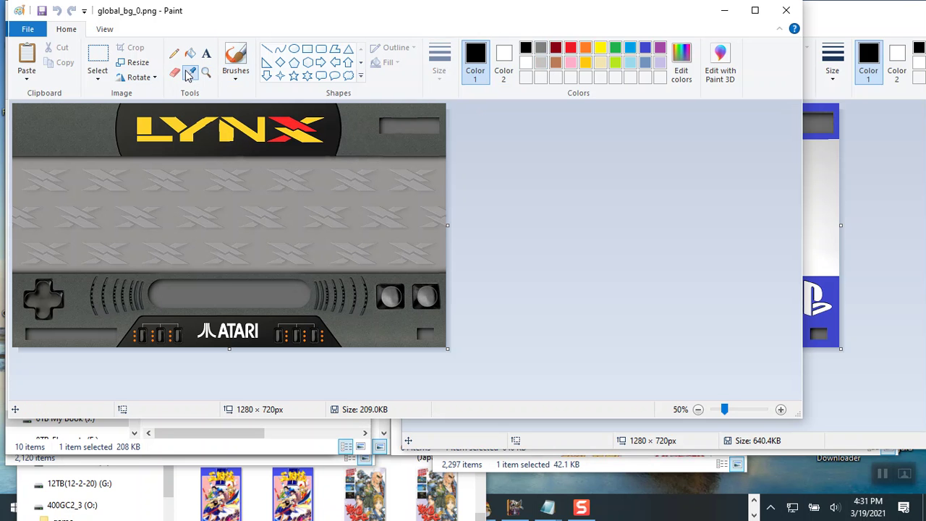
{"action": "left_click", "coordinate": [319, 172]}
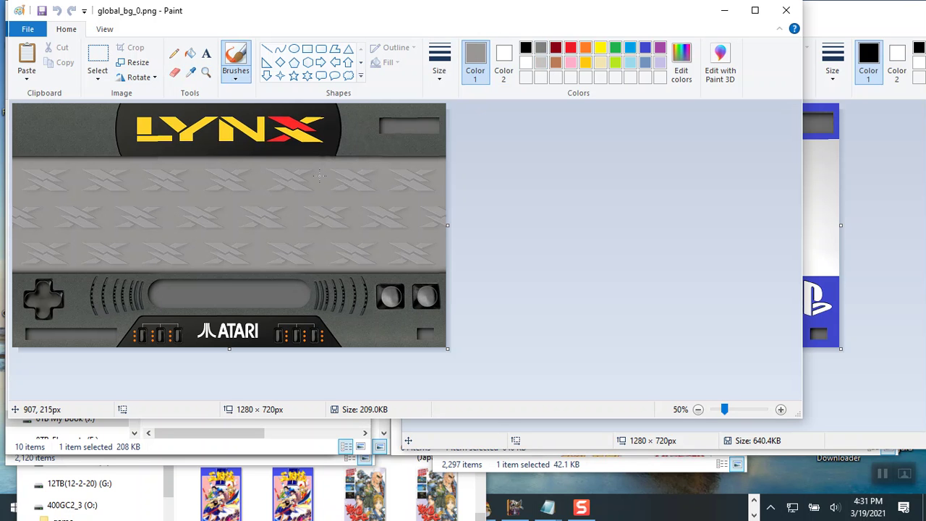
{"action": "left_click", "coordinate": [685, 76]}
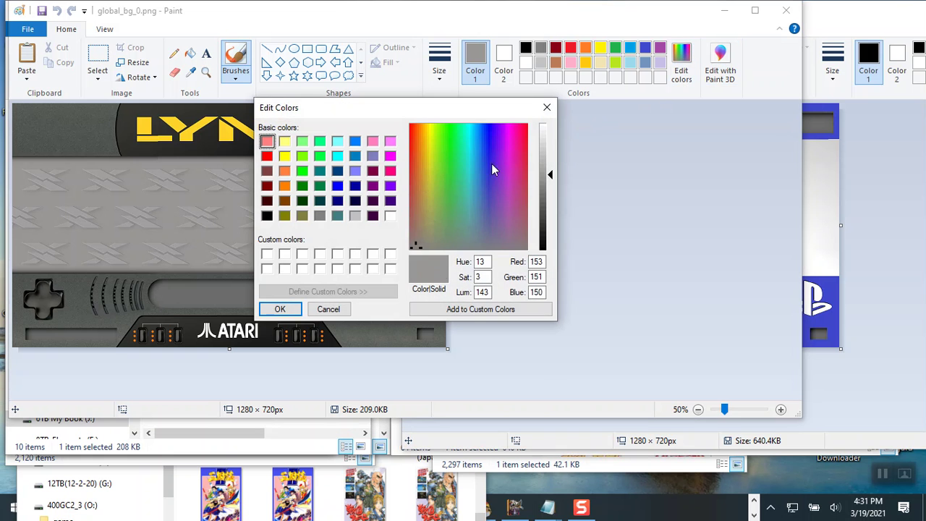
{"action": "left_click", "coordinate": [432, 308]}
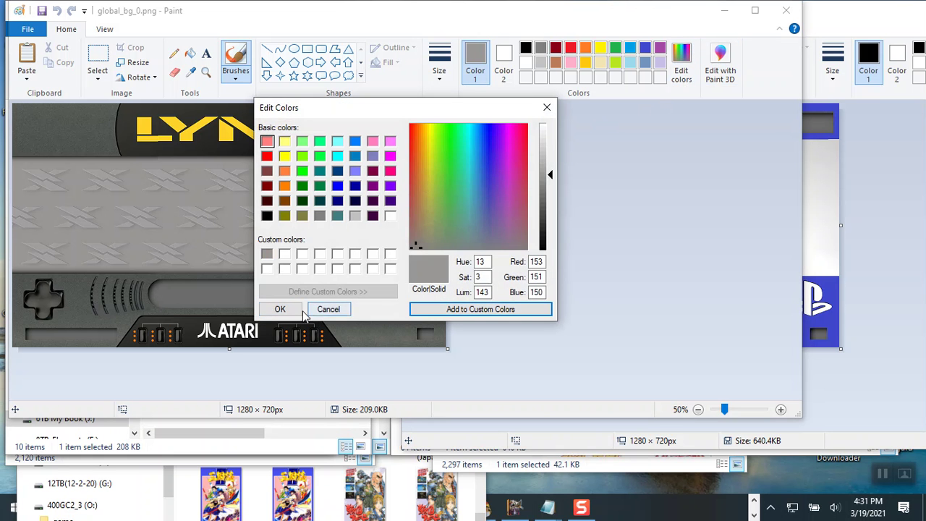
{"action": "left_click", "coordinate": [280, 309]}
{"action": "left_click", "coordinate": [503, 64]}
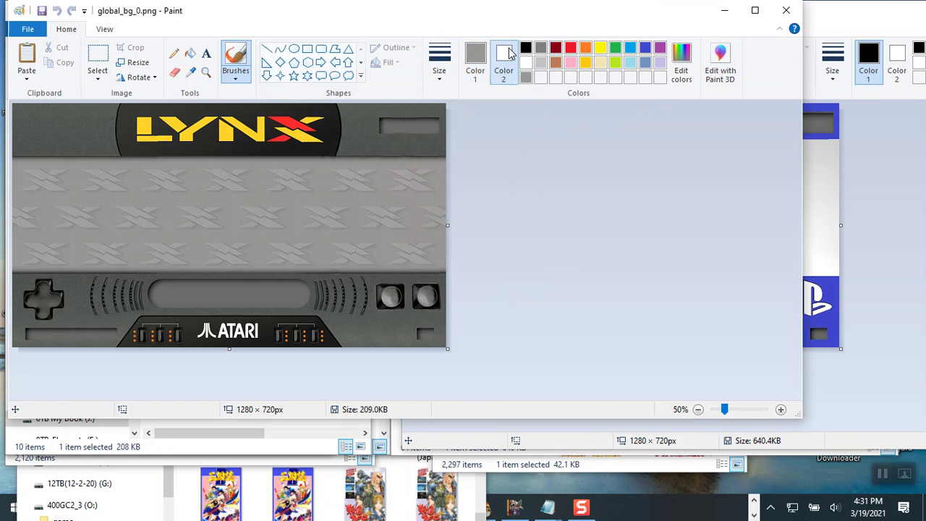
{"action": "left_click", "coordinate": [526, 78]}
Select the Lynx header band across the full image width and squash it to about 104 px high.
{"action": "left_click", "coordinate": [97, 57]}
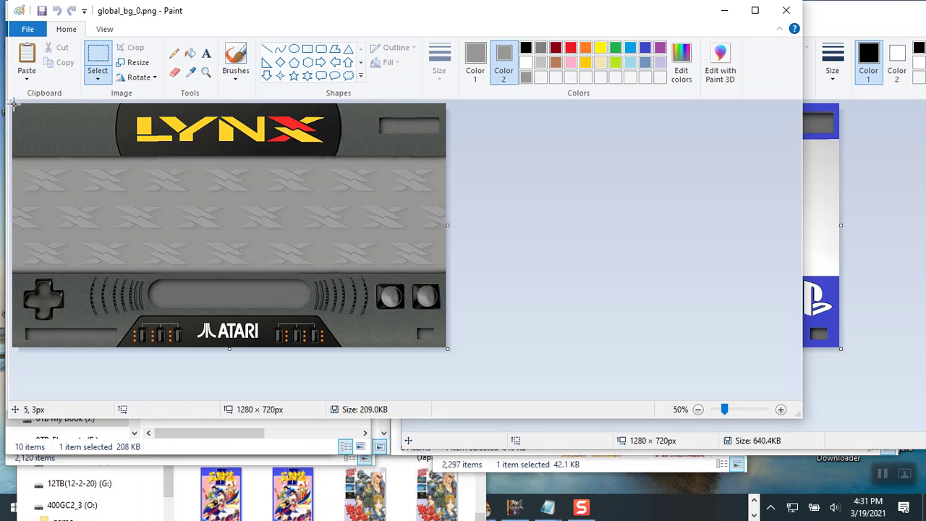
{"action": "mouse_move", "coordinate": [13, 104]}
{"action": "left_mouse_down"}
{"action": "mouse_move", "coordinate": [14, 149]}
{"action": "mouse_move", "coordinate": [453, 156]}
{"action": "left_mouse_up"}
{"action": "left_click_drag", "start_coordinate": [453, 156], "coordinate": [453, 157]}
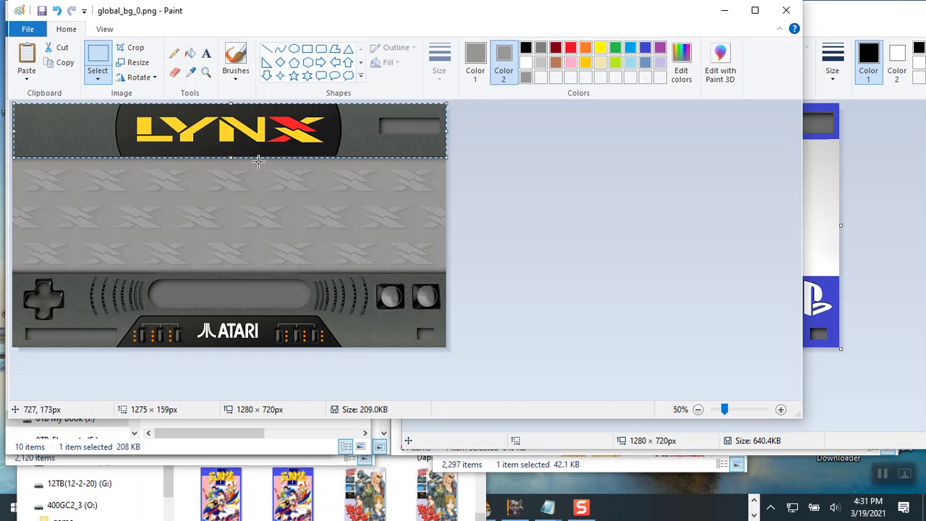
{"action": "left_click_drag", "start_coordinate": [230, 159], "coordinate": [232, 137]}
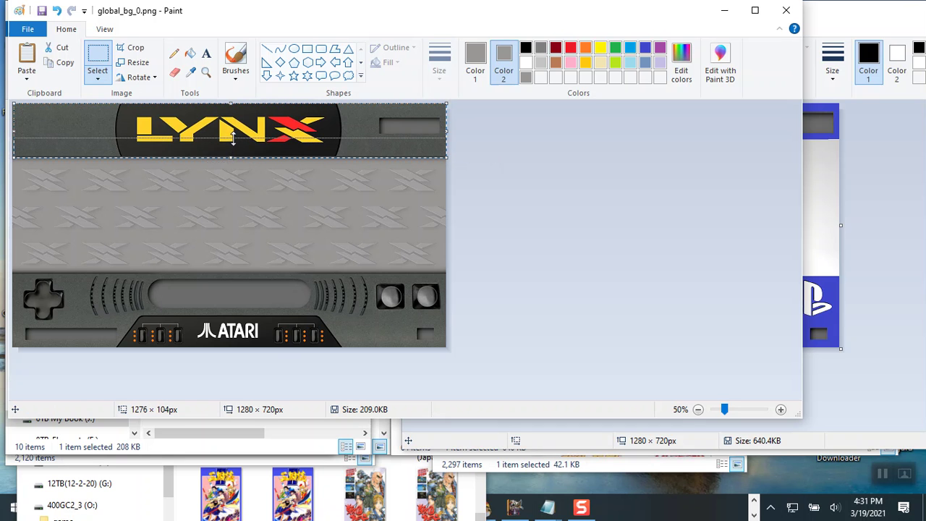
{"action": "left_click_drag", "start_coordinate": [232, 138], "coordinate": [233, 139]}
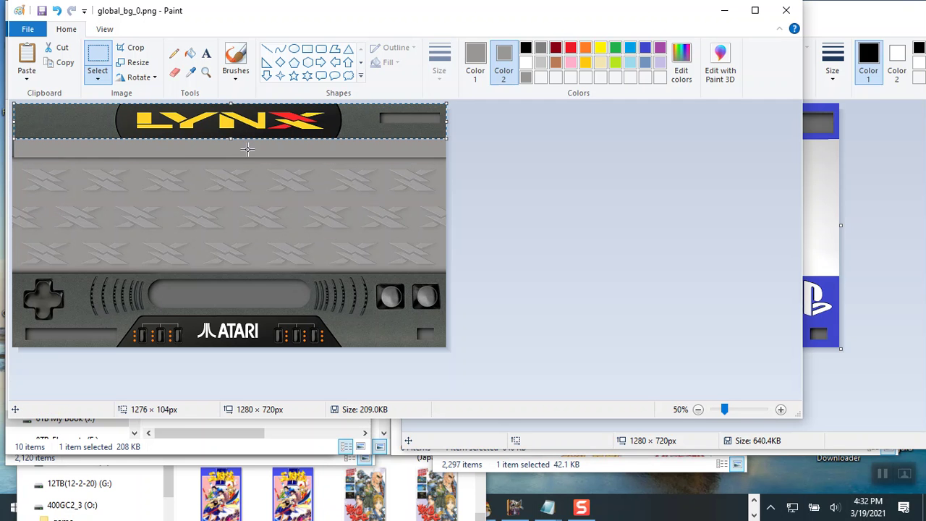
Select the patterned middle area of the Lynx background and stretch it up to the header, about 1280 × 398 px.
{"action": "left_click", "coordinate": [100, 56]}
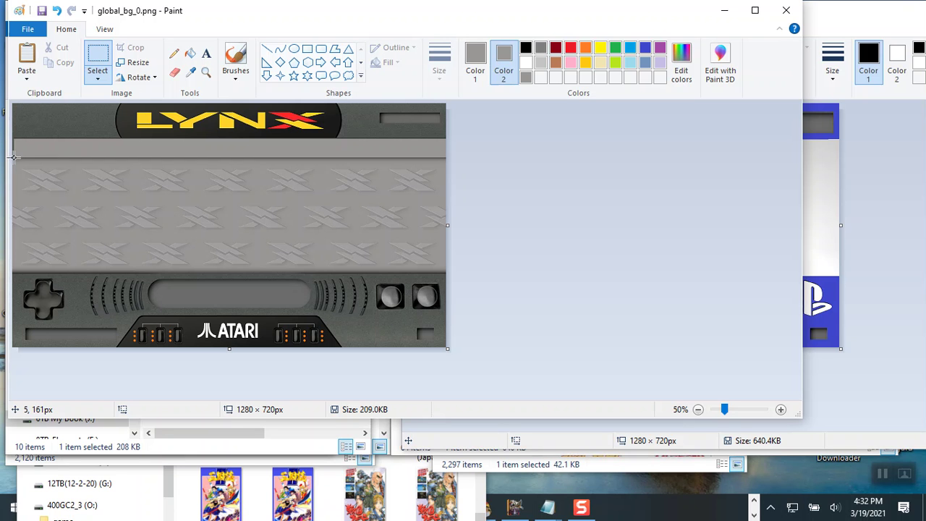
{"action": "left_click_drag", "start_coordinate": [12, 156], "coordinate": [450, 273]}
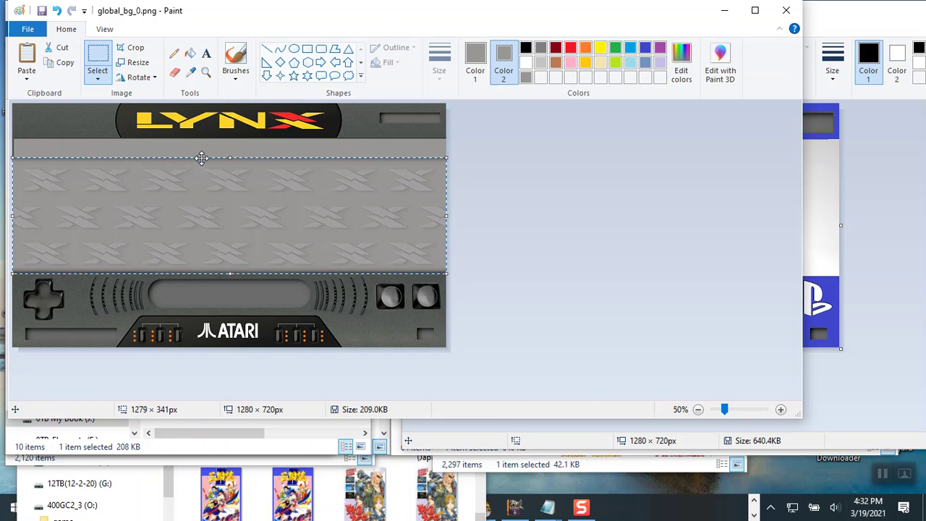
{"action": "left_click_drag", "start_coordinate": [229, 156], "coordinate": [228, 137]}
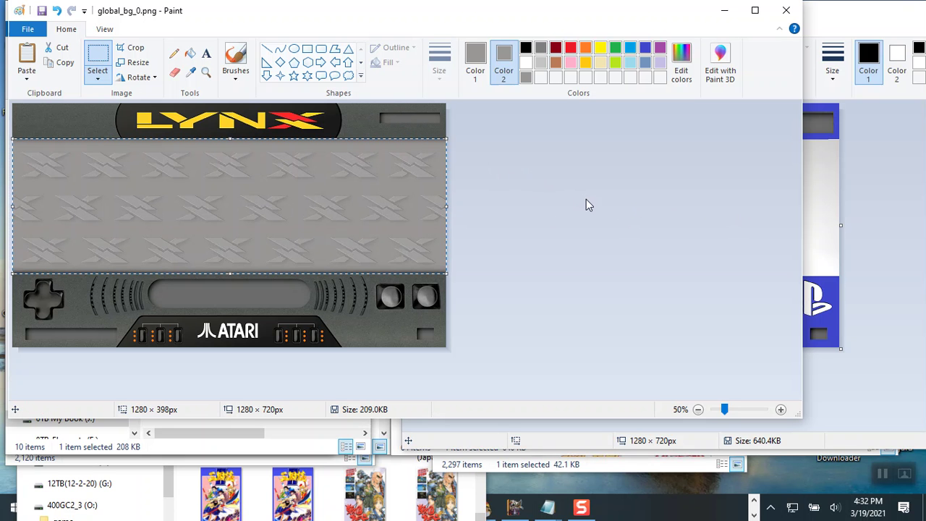
Rearrange the global_bg_38.png and Lynx windows to compare their layouts, and deselect the stretched middle area.
{"action": "left_click", "coordinate": [817, 213]}
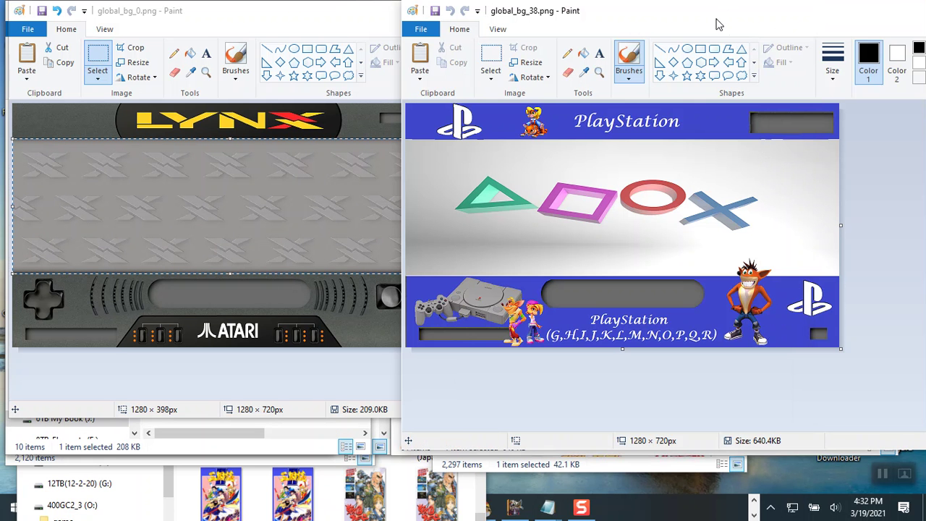
{"action": "mouse_move", "coordinate": [716, 25]}
{"action": "left_mouse_down"}
{"action": "mouse_move", "coordinate": [593, 37]}
{"action": "mouse_move", "coordinate": [119, 24]}
{"action": "left_mouse_up"}
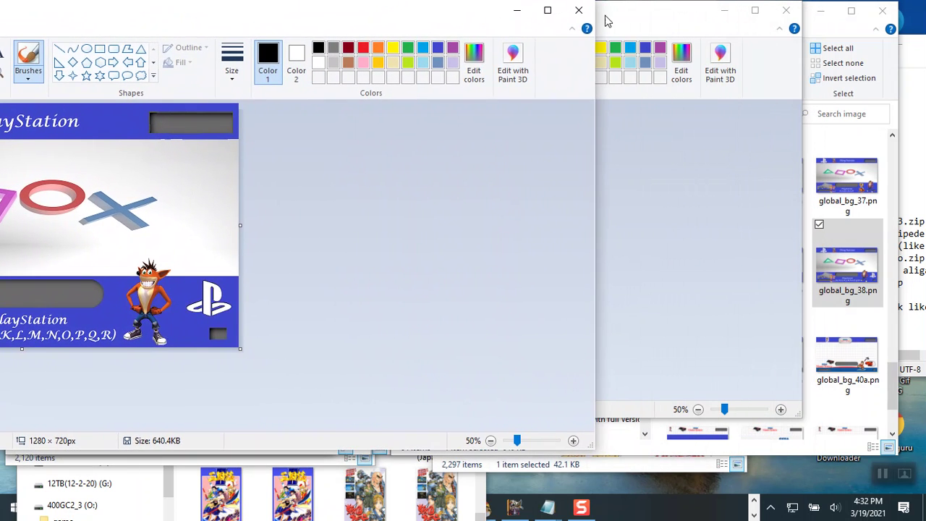
{"action": "left_click", "coordinate": [636, 16]}
{"action": "mouse_move", "coordinate": [391, 15]}
{"action": "left_mouse_down"}
{"action": "mouse_move", "coordinate": [646, 18]}
{"action": "mouse_move", "coordinate": [628, 21]}
{"action": "left_mouse_up"}
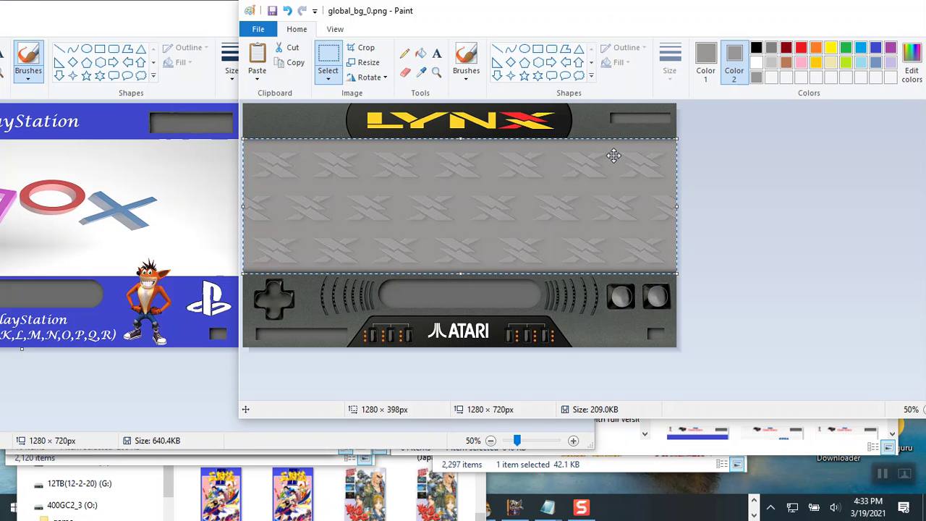
{"action": "left_click", "coordinate": [327, 57]}
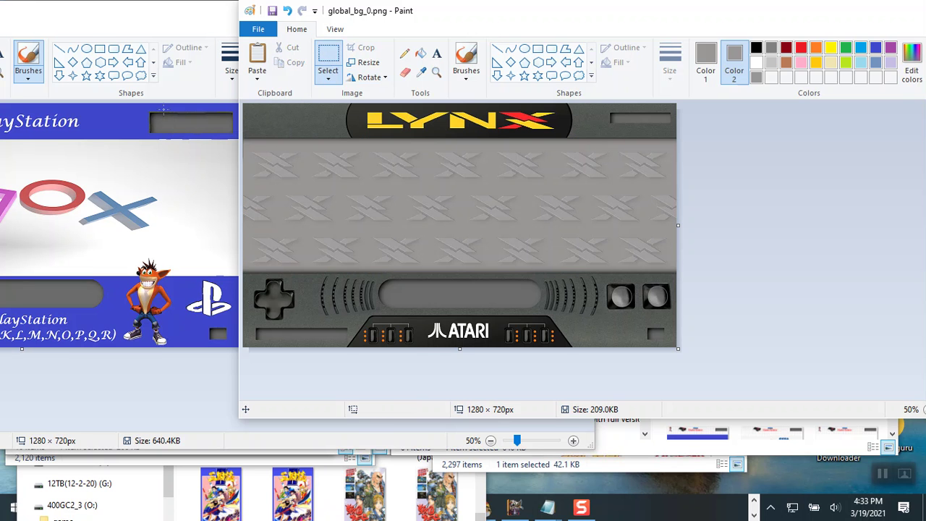
Select the grey slot in the header of global_bg_38.png, about 251 × 61 px, and copy it.
{"action": "left_click", "coordinate": [172, 28]}
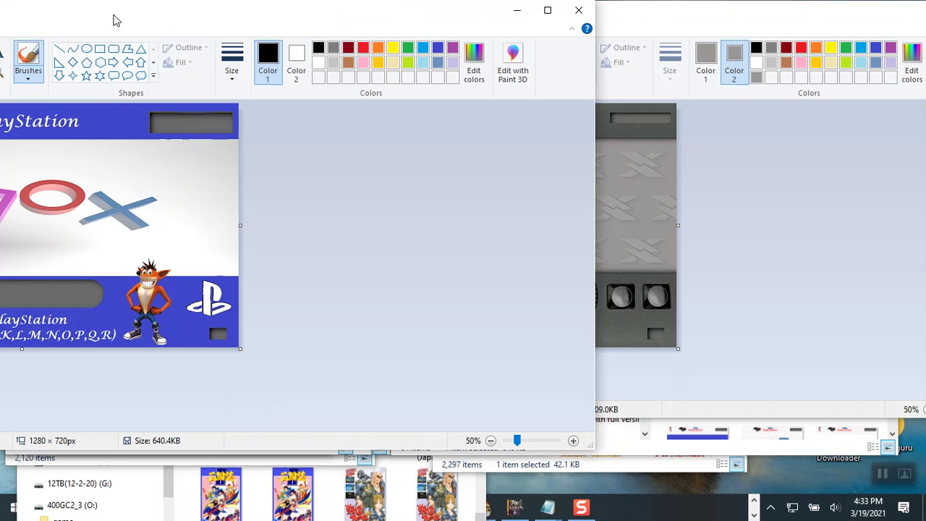
{"action": "left_click_drag", "start_coordinate": [112, 20], "coordinate": [373, 21]}
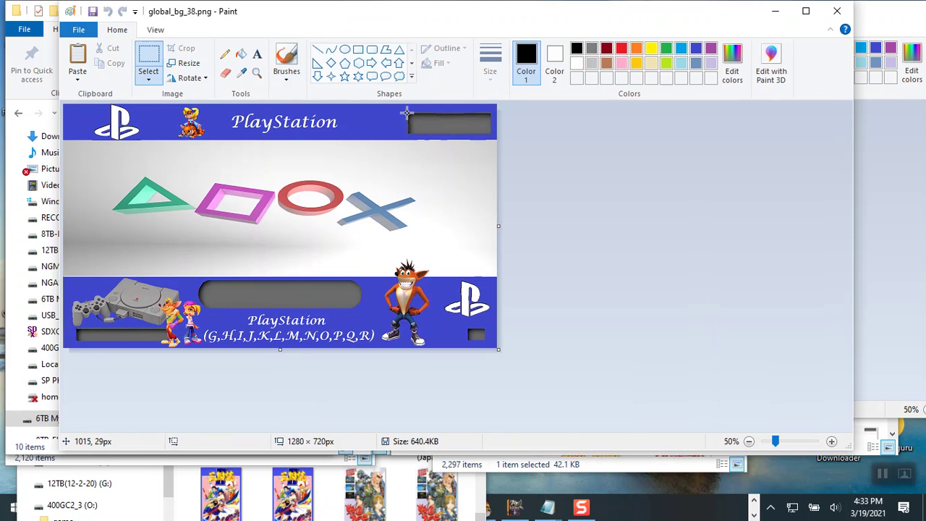
{"action": "left_click_drag", "start_coordinate": [407, 112], "coordinate": [492, 135]}
{"action": "left_click_drag", "start_coordinate": [492, 132], "coordinate": [492, 133]}
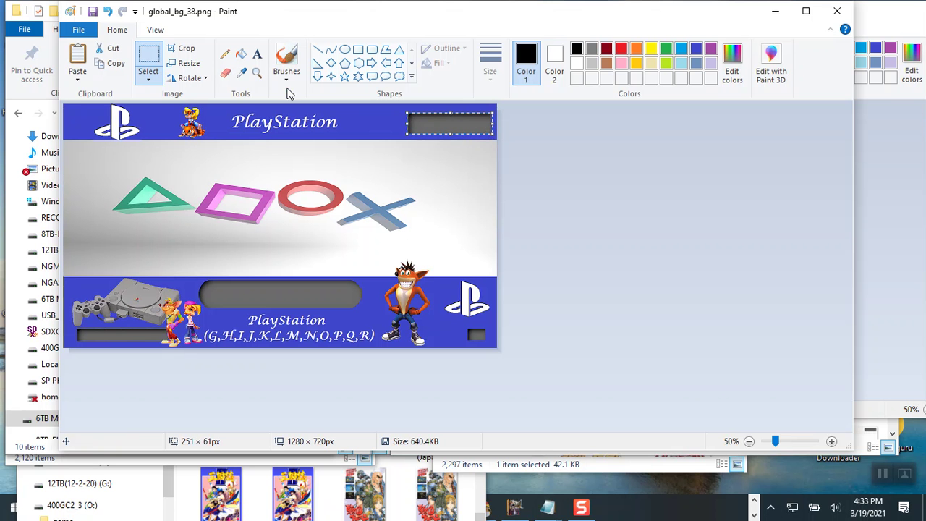
{"action": "left_click", "coordinate": [116, 63]}
Return to the Lynx background and set both Color 1 and Color 2 to the palette's indigo blue.
{"action": "left_click_drag", "start_coordinate": [707, 25], "coordinate": [397, 47]}
{"action": "left_click", "coordinate": [650, 24]}
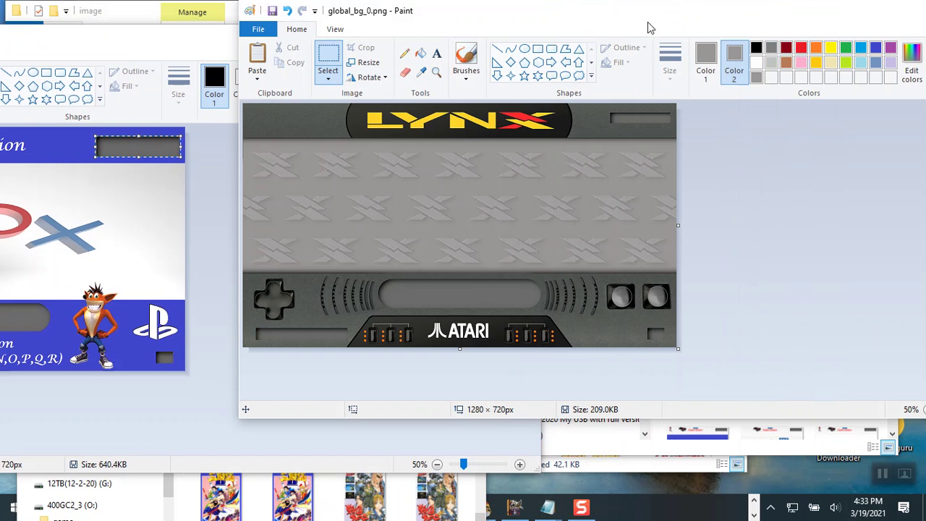
{"action": "left_click", "coordinate": [877, 51]}
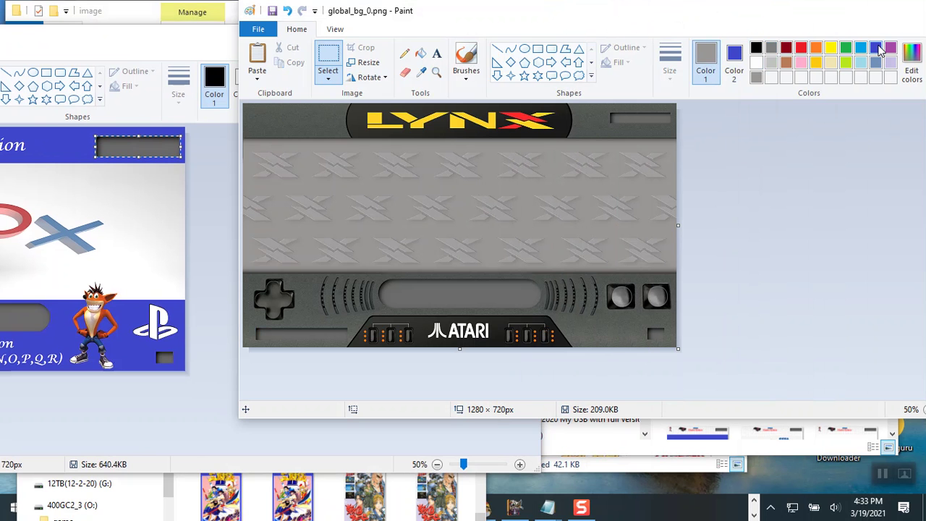
{"action": "left_click", "coordinate": [877, 48]}
Enable transparent selection, paste the copied slot into the Lynx background, and place it over the slot at the header's right end.
{"action": "left_click_drag", "start_coordinate": [617, 24], "coordinate": [418, 36]}
{"action": "left_click", "coordinate": [131, 96]}
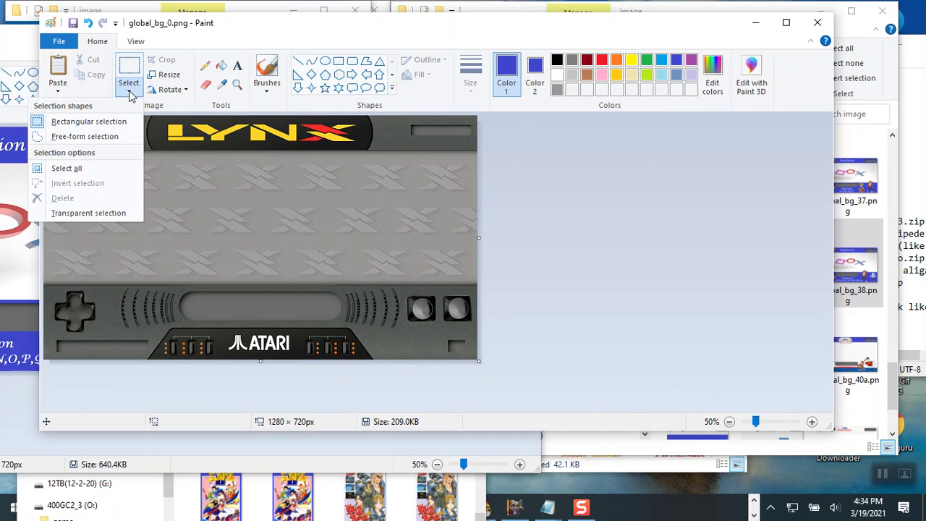
{"action": "left_click", "coordinate": [80, 211]}
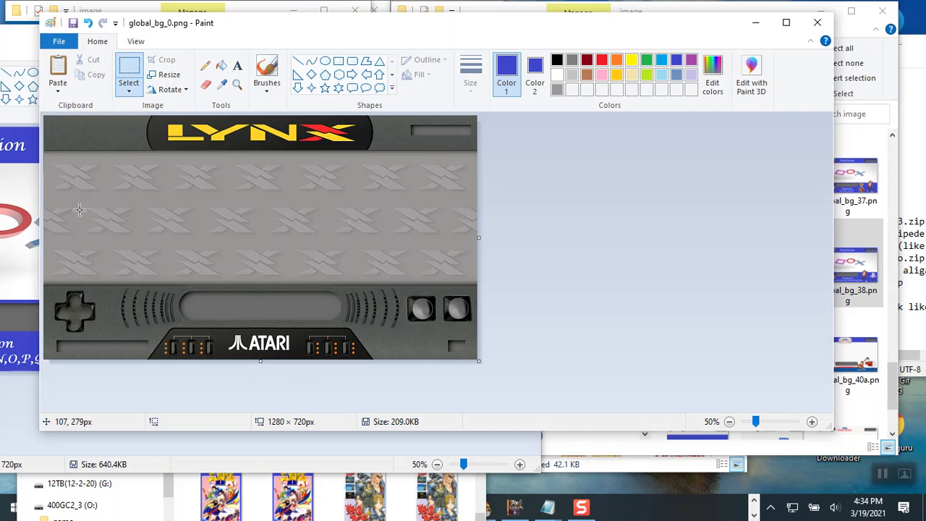
{"action": "left_click_drag", "start_coordinate": [44, 116], "coordinate": [129, 136]}
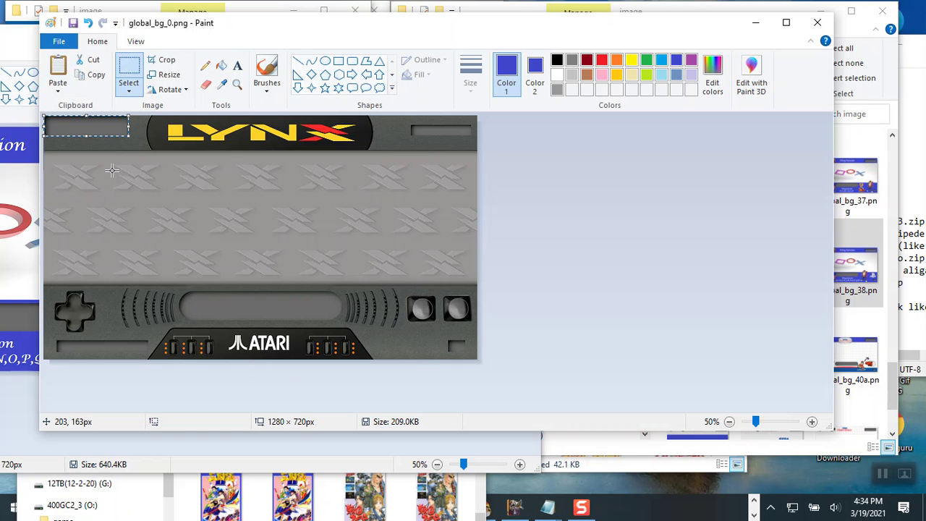
{"action": "left_click_drag", "start_coordinate": [70, 127], "coordinate": [416, 133]}
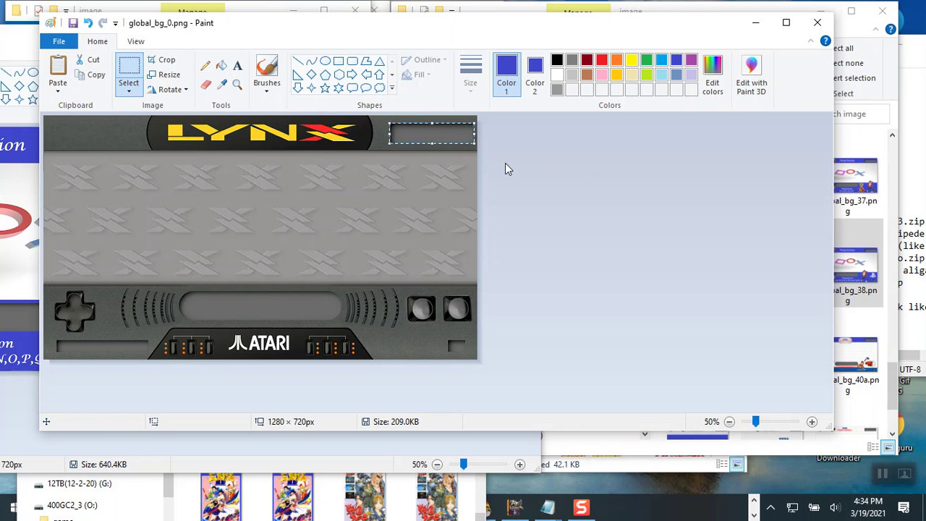
{"action": "left_click", "coordinate": [568, 179]}
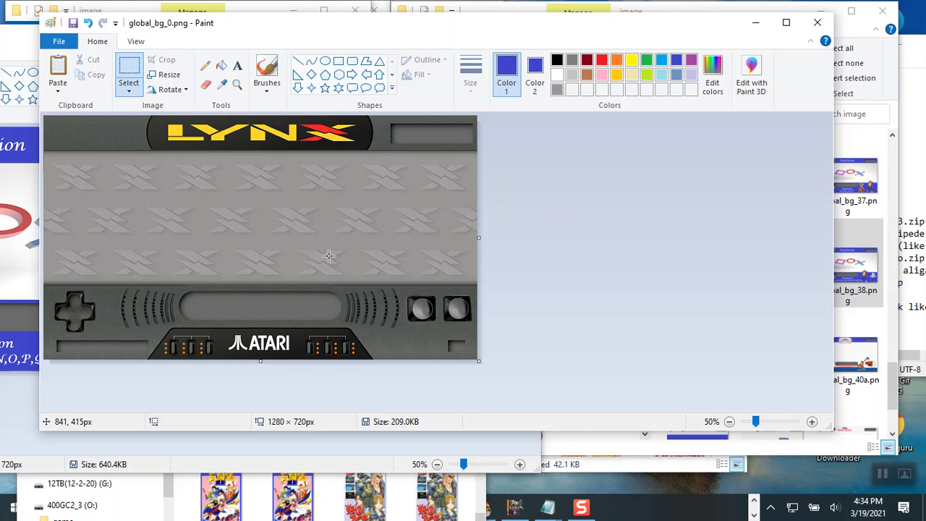
Save the edited Lynx background as global_bg_42.png in the NGASP drive's ASPh\image folder, accepting the loss of transparency.
{"action": "left_click", "coordinate": [59, 41]}
{"action": "left_click", "coordinate": [215, 191]}
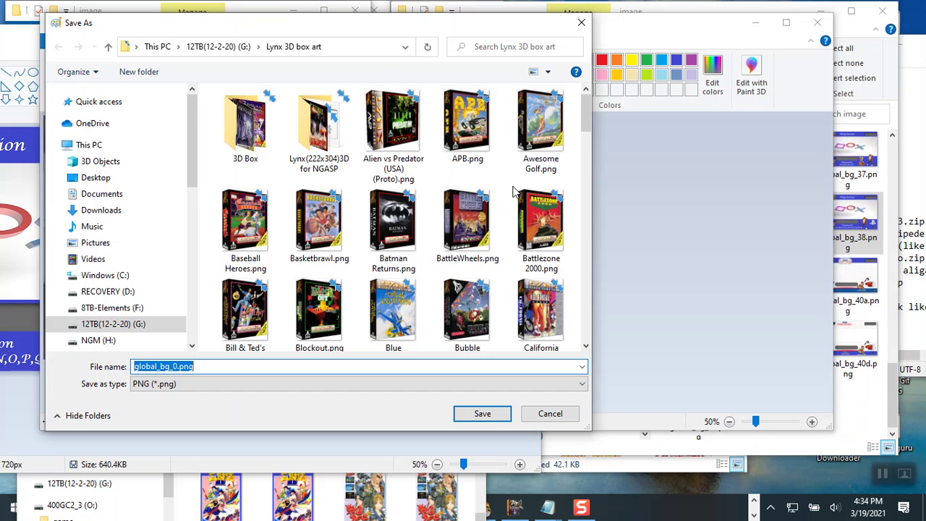
{"action": "scroll", "coordinate": [145, 326], "scroll_direction": "down", "scroll_amount": 3}
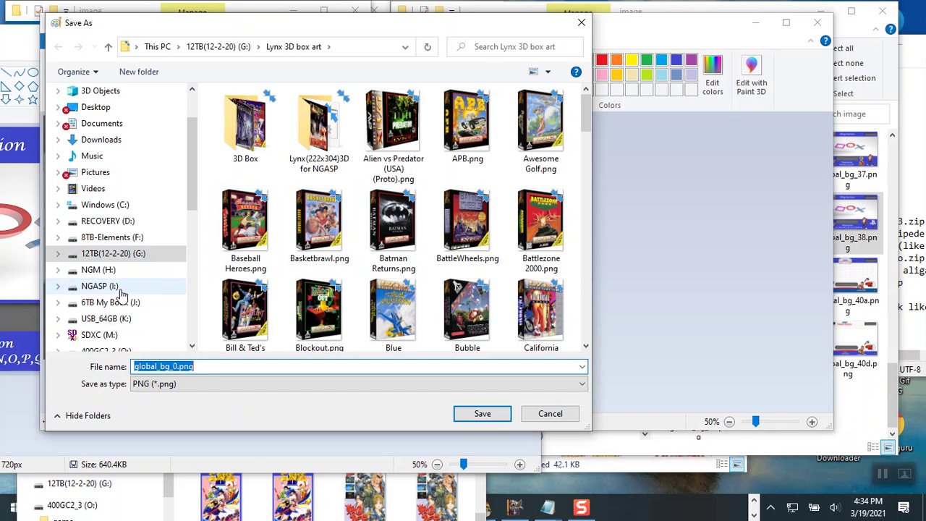
{"action": "left_click", "coordinate": [120, 293]}
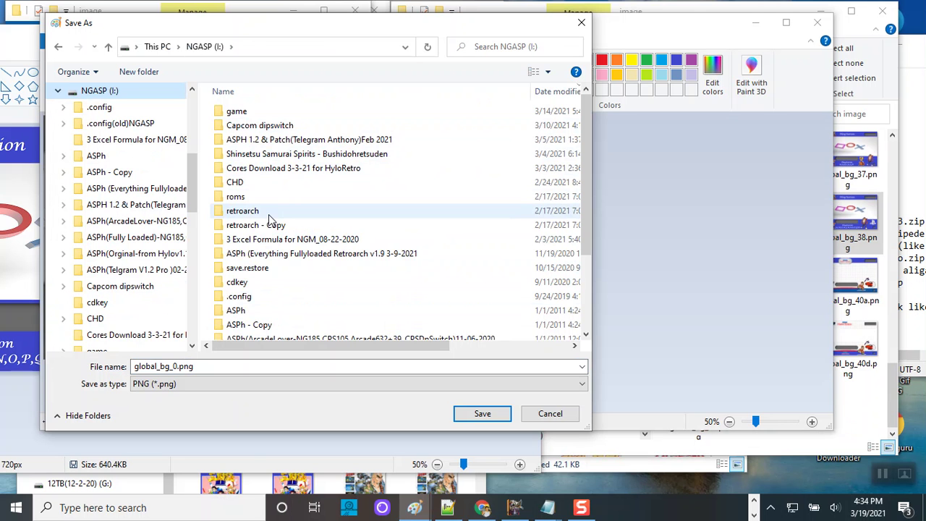
{"action": "double_click", "coordinate": [265, 313]}
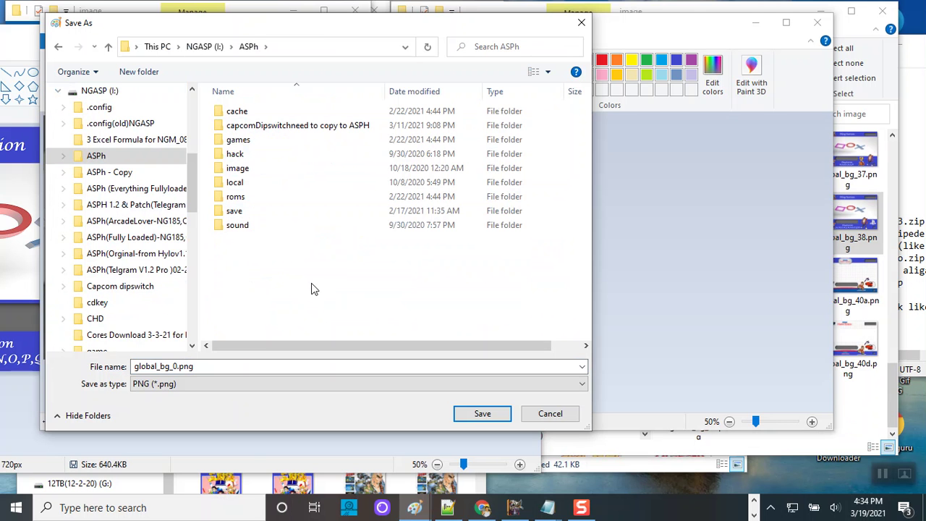
{"action": "double_click", "coordinate": [265, 170]}
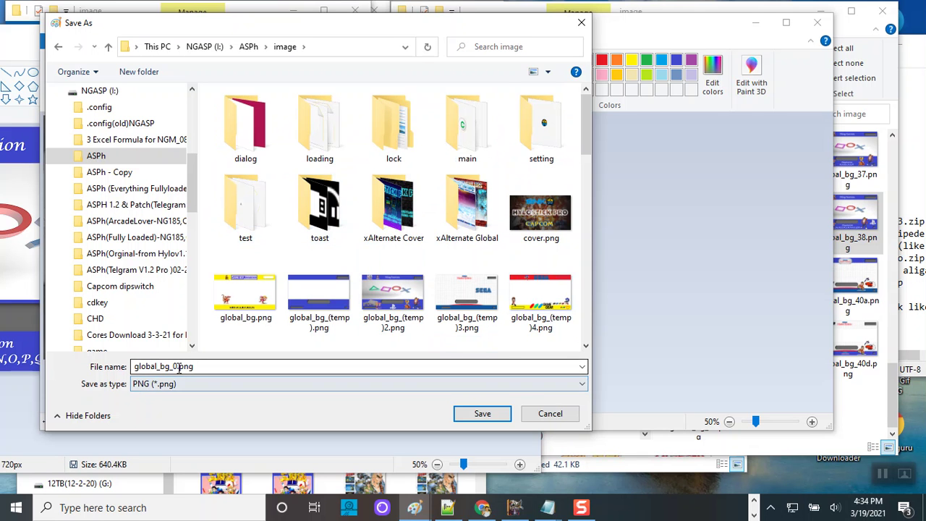
{"action": "double_click", "coordinate": [205, 369]}
{"action": "left_click", "coordinate": [175, 366]}
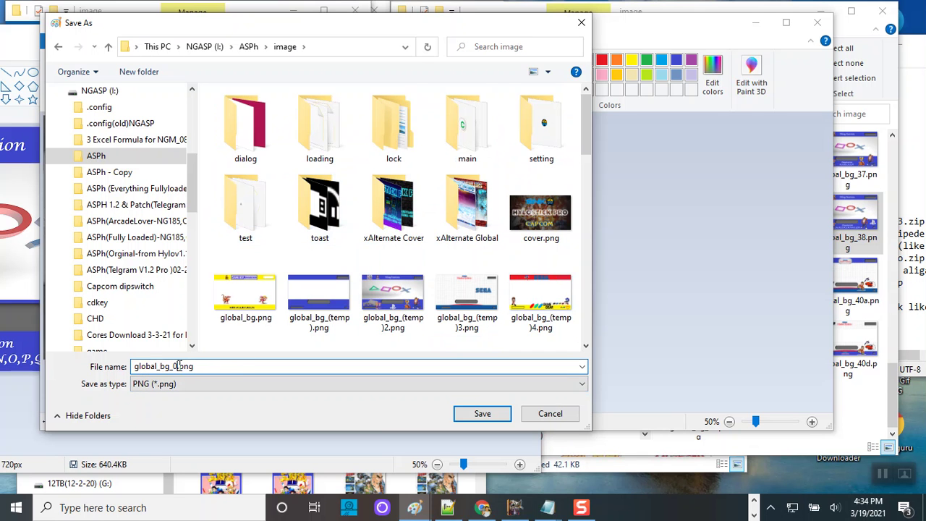
{"action": "key", "text": "BackSpace"}
{"action": "type", "text": "42"}
{"action": "left_click", "coordinate": [477, 415]}
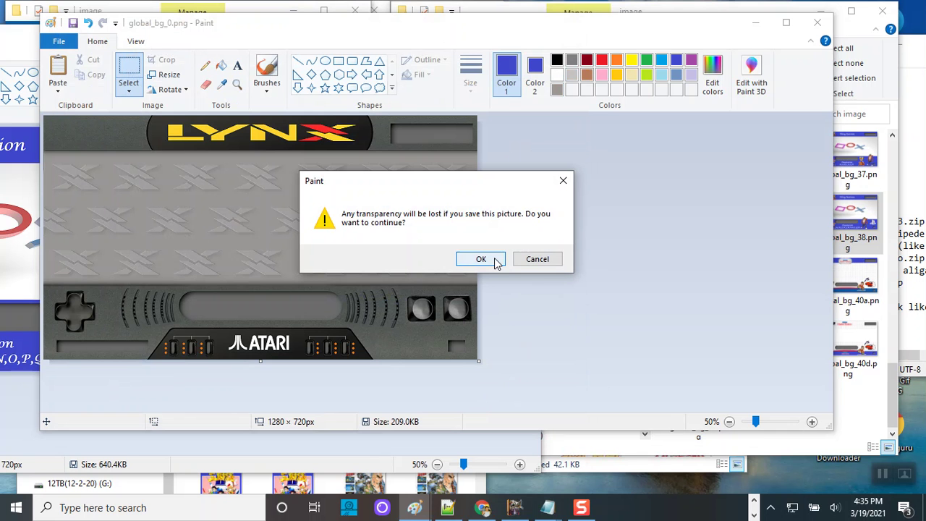
{"action": "left_click", "coordinate": [491, 261]}
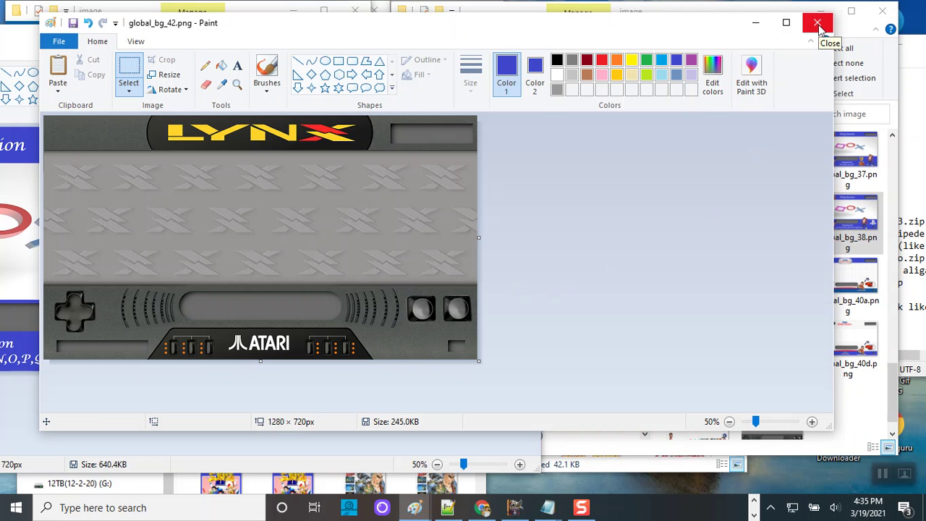
Minimize both Paint windows and check the NGASP drive's ASPh\image folder for the saved global_bg_42.png.
{"action": "left_click", "coordinate": [755, 23]}
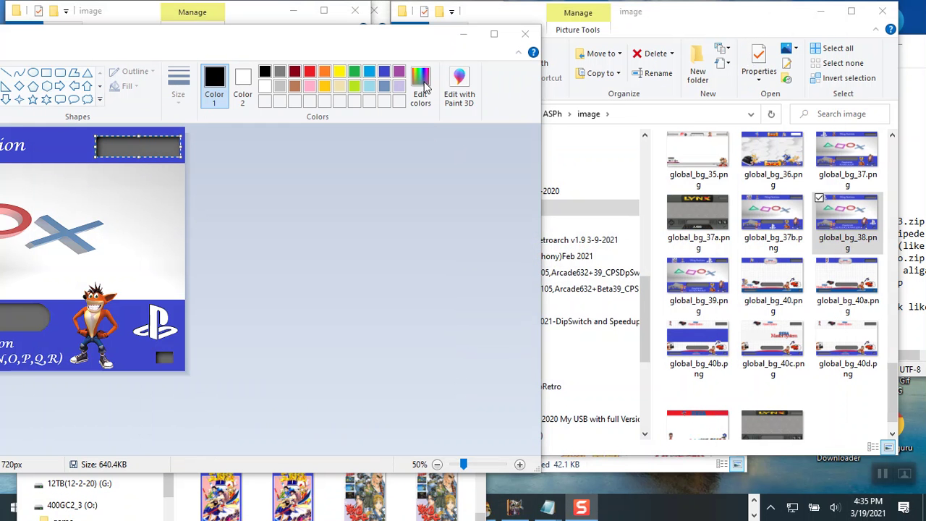
{"action": "left_click", "coordinate": [463, 34]}
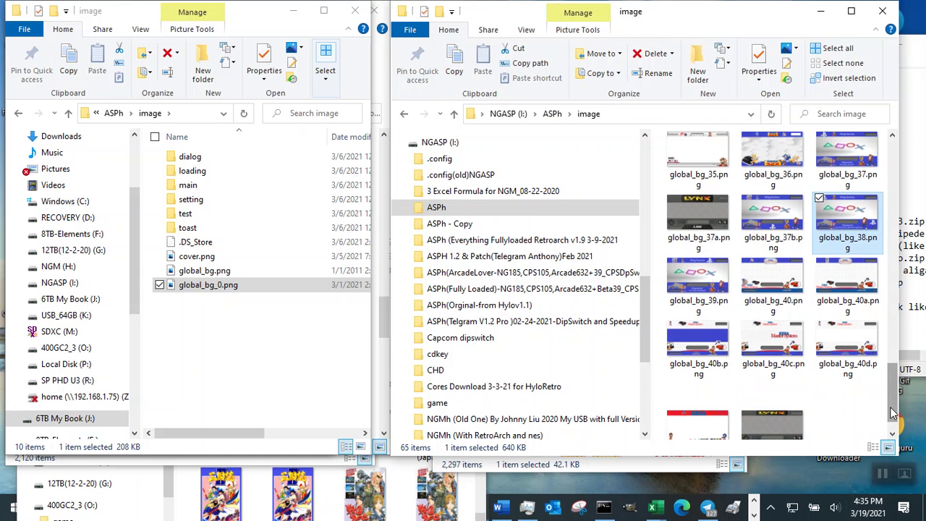
{"action": "scroll", "coordinate": [895, 425], "scroll_direction": "down", "scroll_amount": 1}
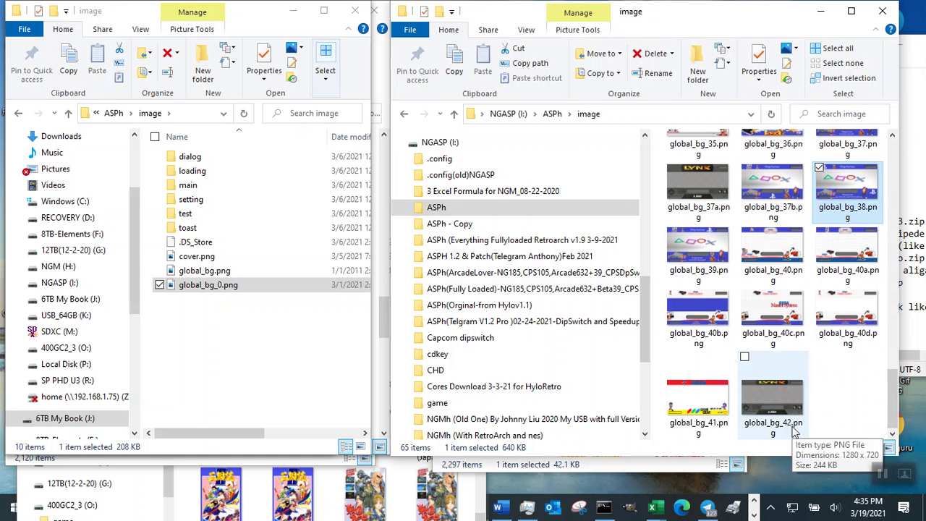
{"action": "left_click_drag", "start_coordinate": [897, 410], "coordinate": [892, 204]}
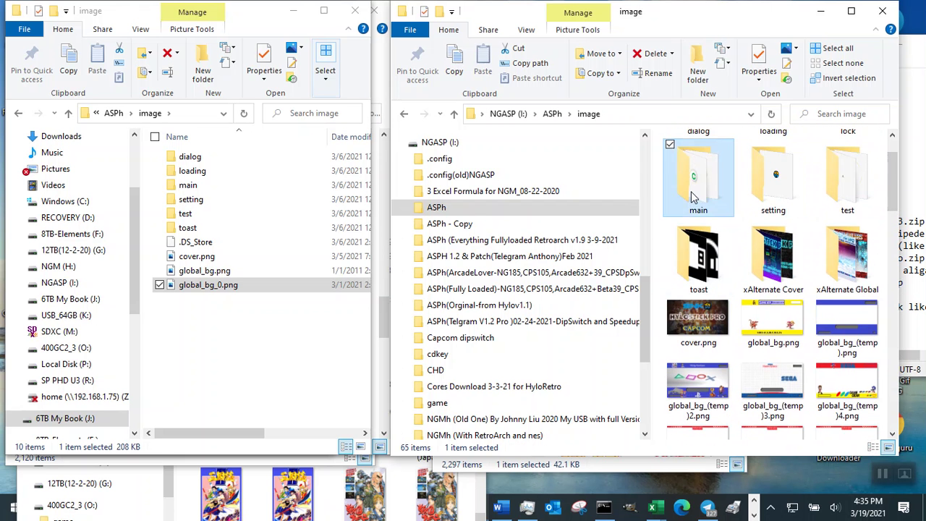
Open the NGASP drive's ASPh\image\main folder, show its contents as large icons, and locate the last game_focus folder.
{"action": "double_click", "coordinate": [691, 191]}
{"action": "scroll", "coordinate": [688, 309], "scroll_direction": "down", "scroll_amount": 14}
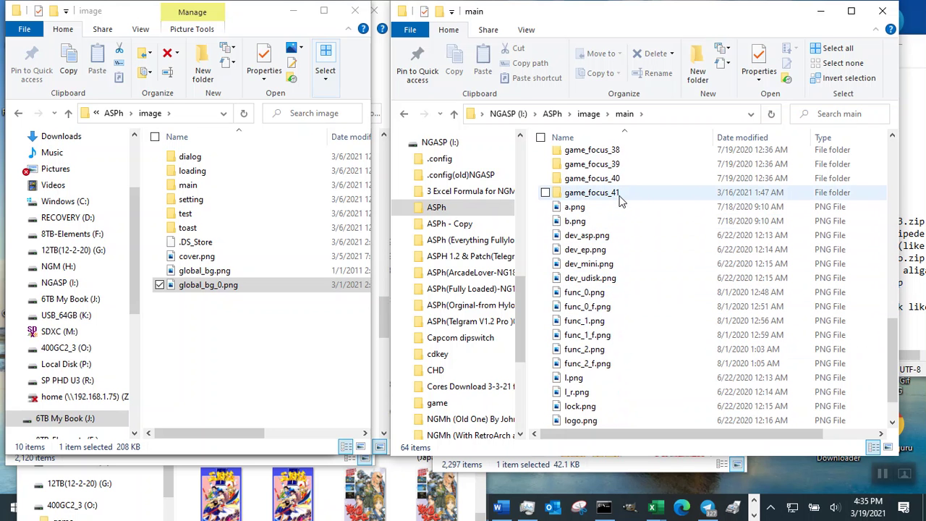
{"action": "right_click", "coordinate": [673, 214]}
{"action": "mouse_move", "coordinate": [647, 221]}
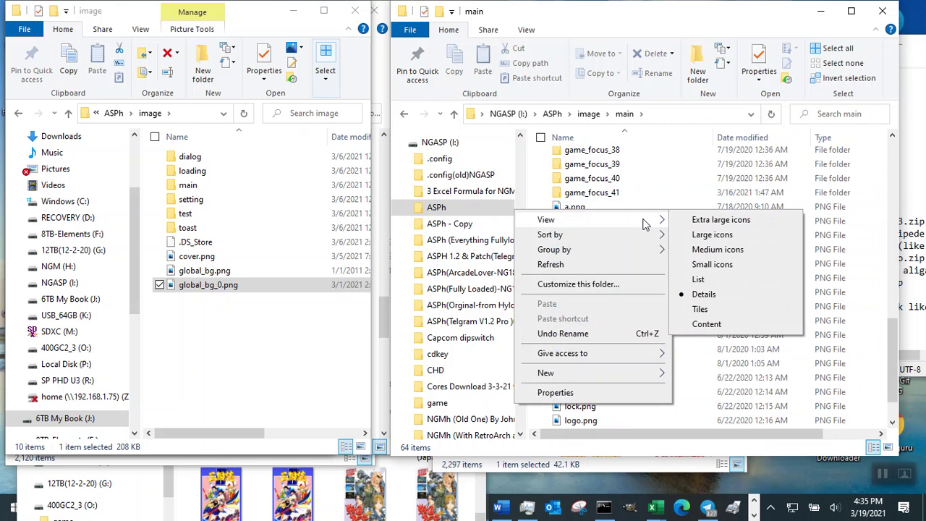
{"action": "left_click", "coordinate": [711, 234]}
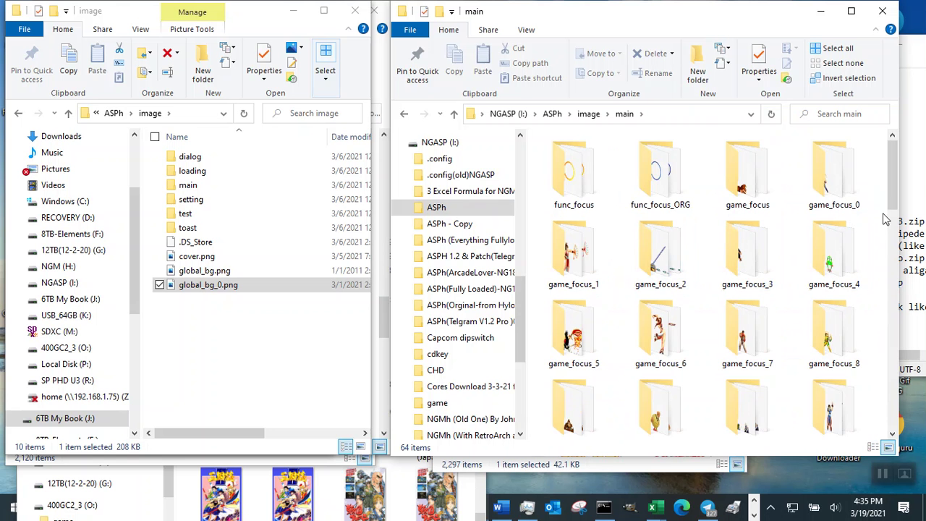
{"action": "left_click_drag", "start_coordinate": [894, 205], "coordinate": [901, 380]}
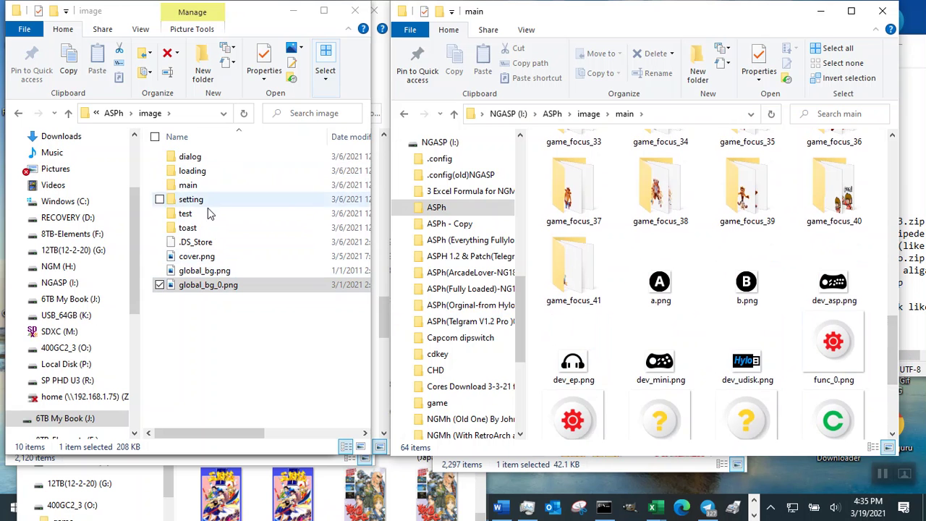
In the Atari Lynx package's image\main folder, rename the game_focus_0 folder to game_focus_42.
{"action": "double_click", "coordinate": [199, 187]}
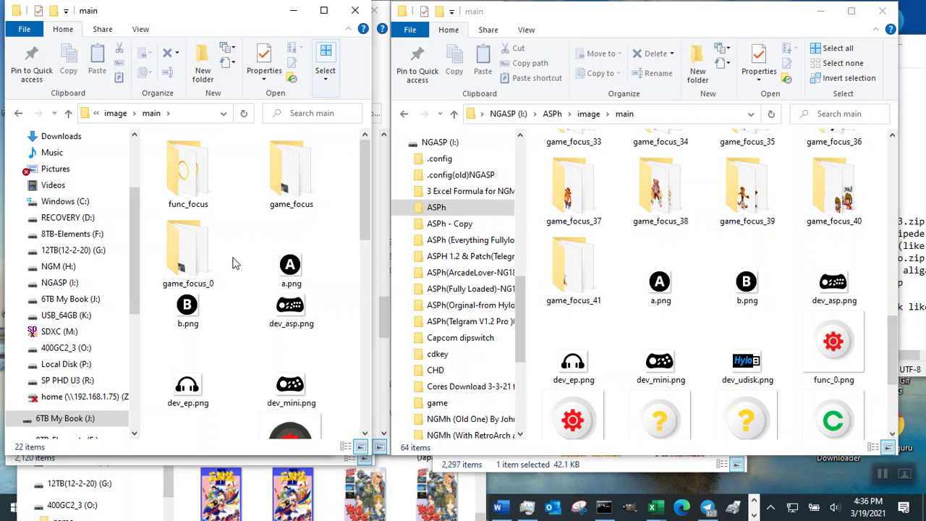
{"action": "left_click", "coordinate": [201, 272]}
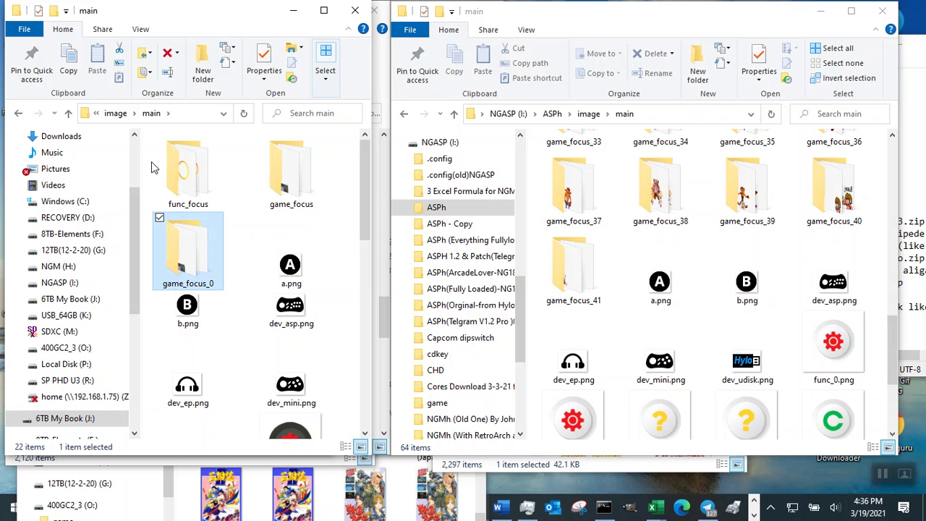
{"action": "left_click", "coordinate": [68, 70]}
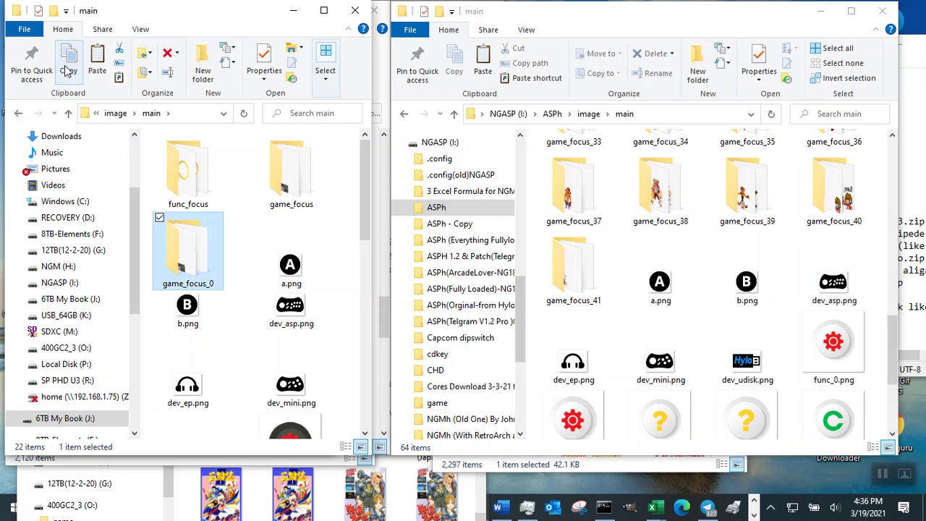
{"action": "left_click", "coordinate": [212, 283]}
{"action": "left_click", "coordinate": [215, 284]}
{"action": "key", "text": "BackSpace"}
{"action": "type", "text": "42"}
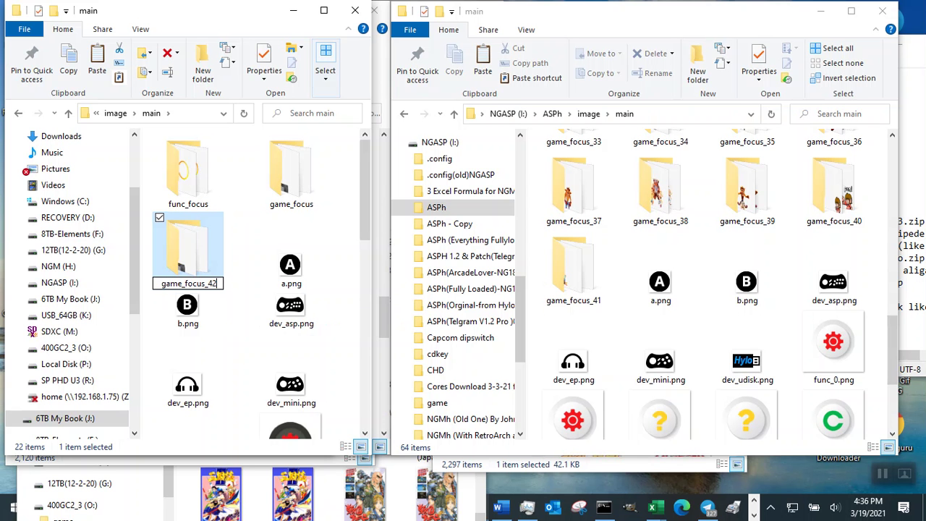
{"action": "left_click", "coordinate": [335, 290]}
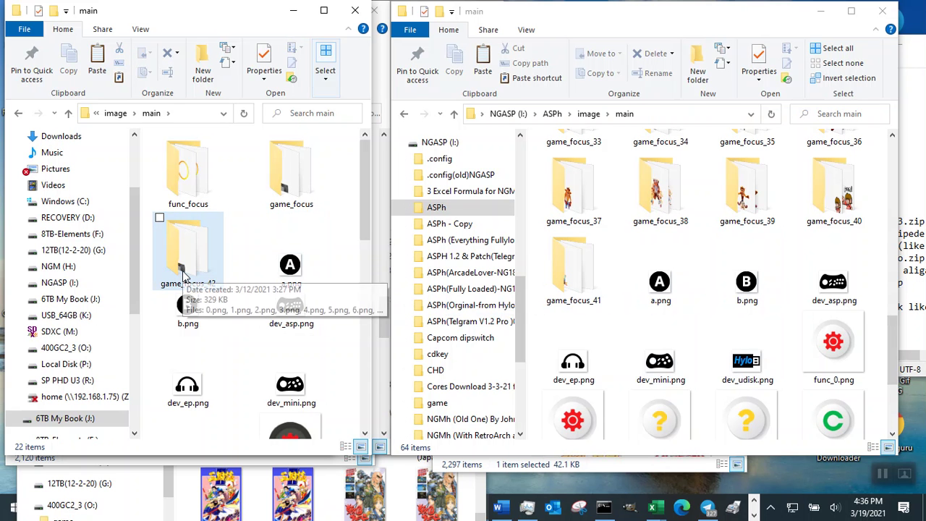
Copy the game_focus_42 folder into the NGASP drive's ASPh\image\main folder.
{"action": "left_click", "coordinate": [201, 257]}
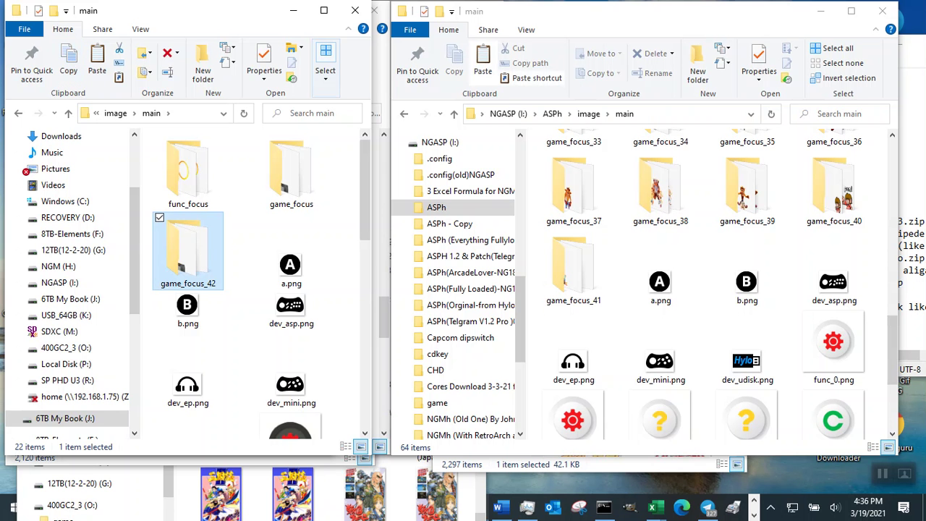
{"action": "left_click", "coordinate": [628, 27]}
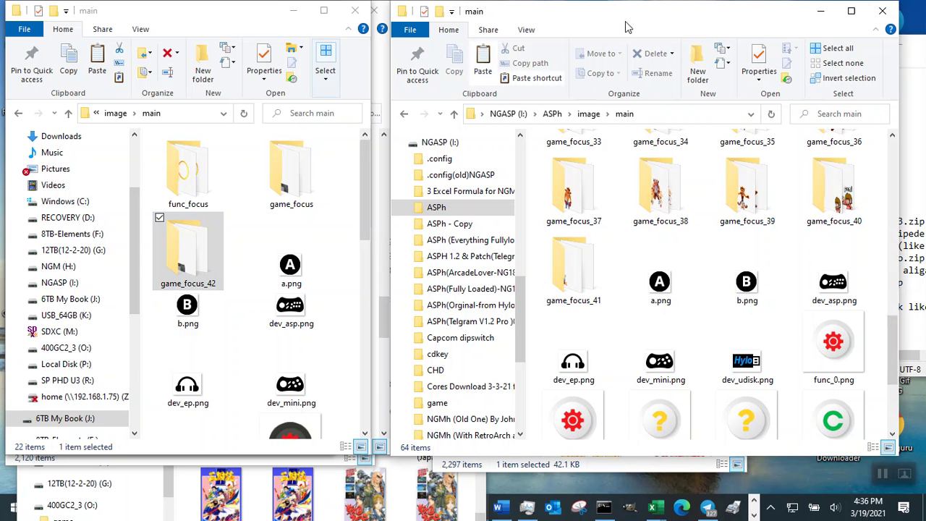
{"action": "left_click", "coordinate": [482, 64]}
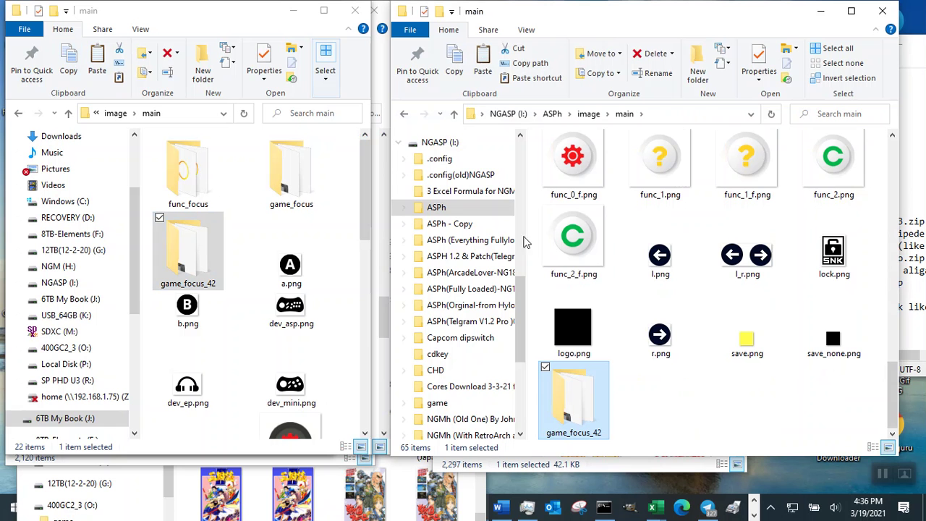
Examine the numbered console images inside the copied game_focus_42 folder and return to the main folder.
{"action": "double_click", "coordinate": [596, 423]}
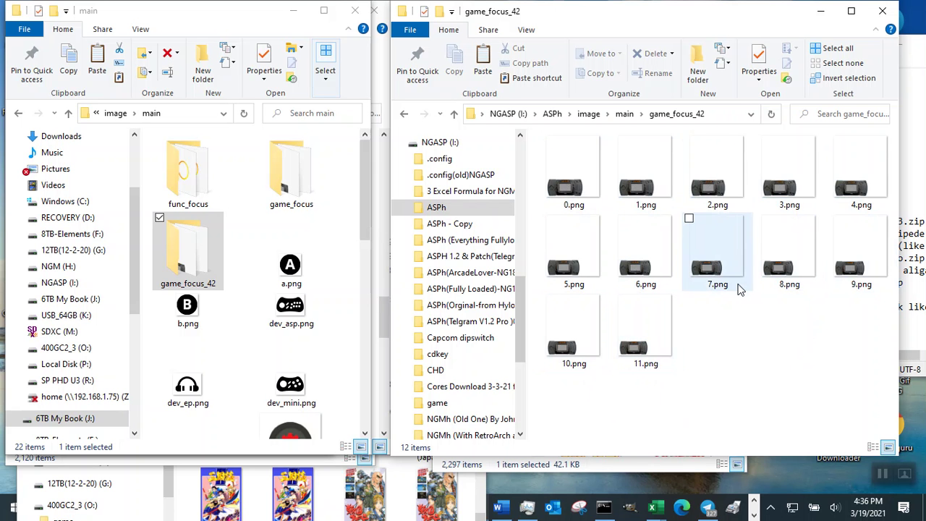
{"action": "left_click", "coordinate": [454, 116]}
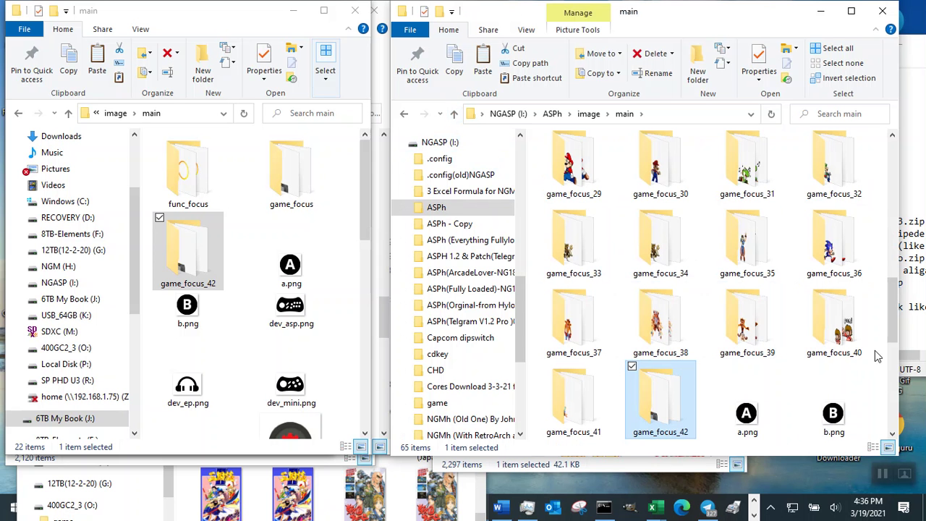
{"action": "left_click_drag", "start_coordinate": [894, 324], "coordinate": [897, 355]}
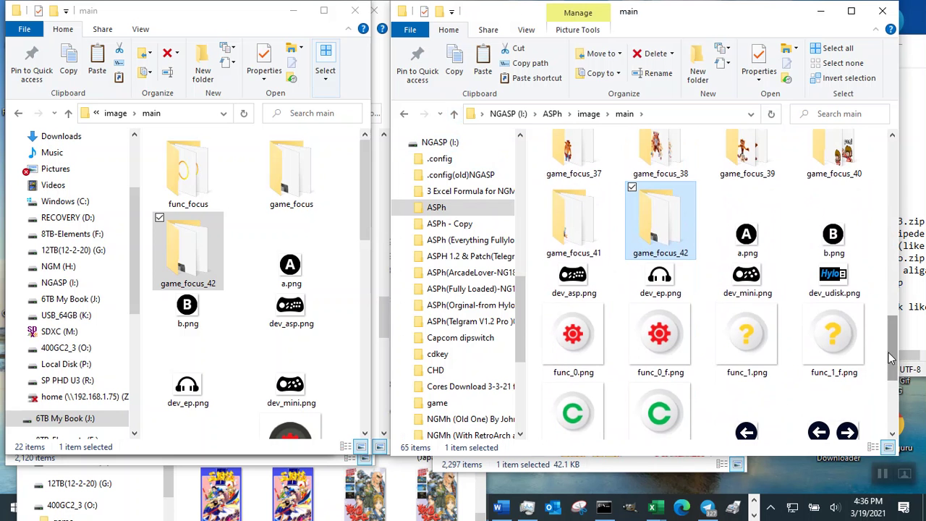
{"action": "double_click", "coordinate": [658, 255]}
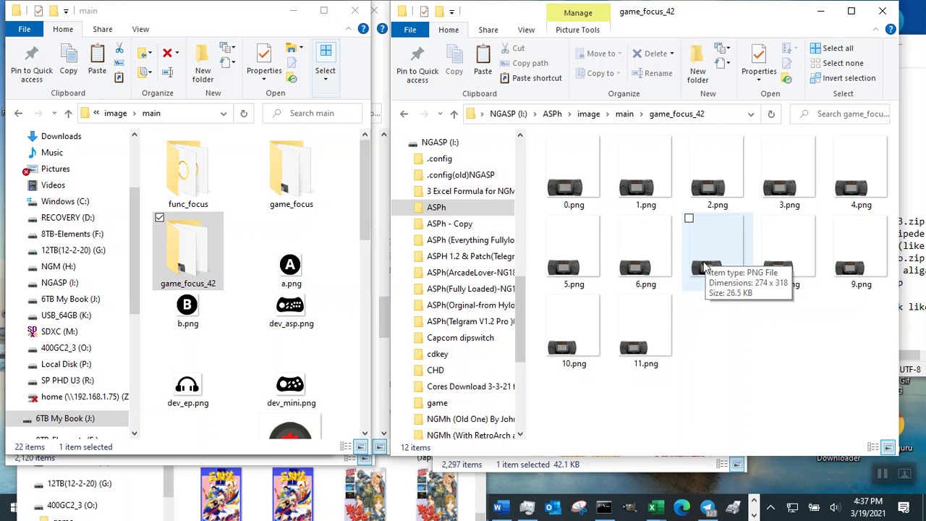
{"action": "left_click", "coordinate": [454, 120]}
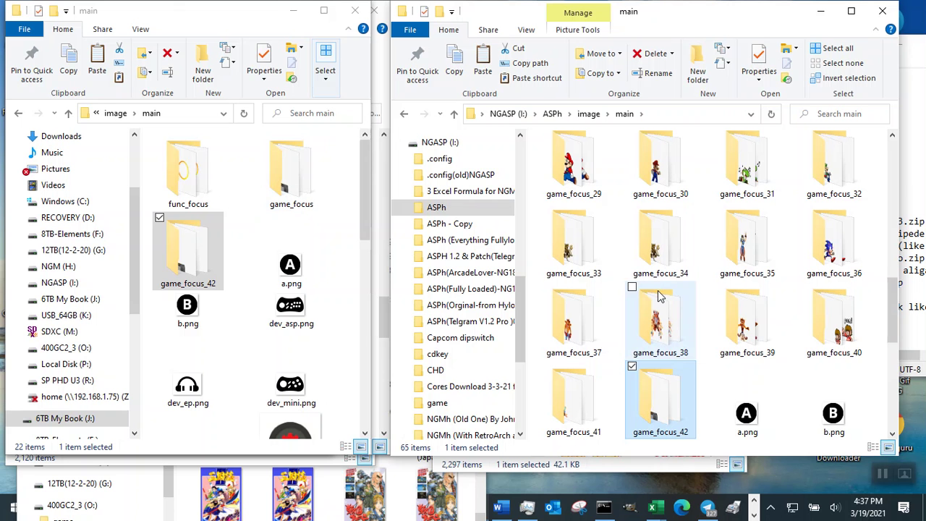
Go up to the NGASP drive's ASPh folder and open the help folder inside local\lynx.
{"action": "left_click", "coordinate": [454, 116]}
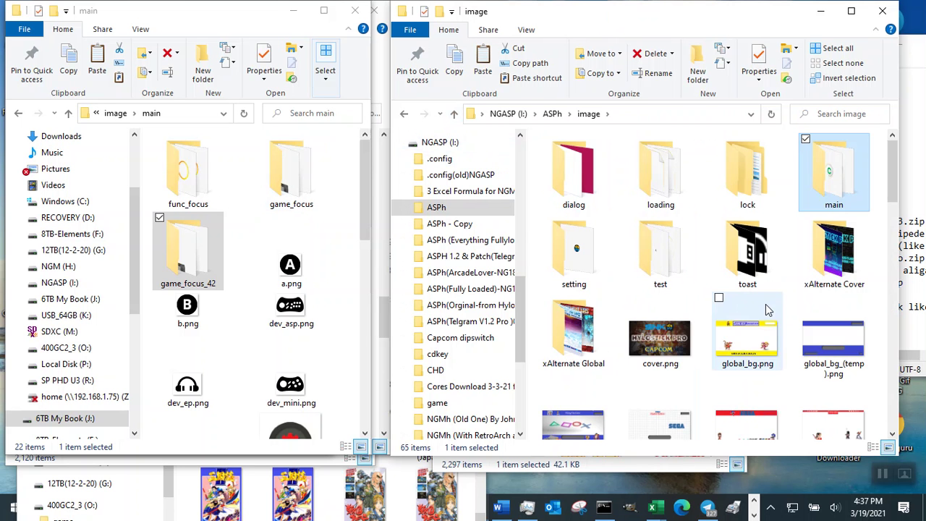
{"action": "left_click", "coordinate": [454, 113]}
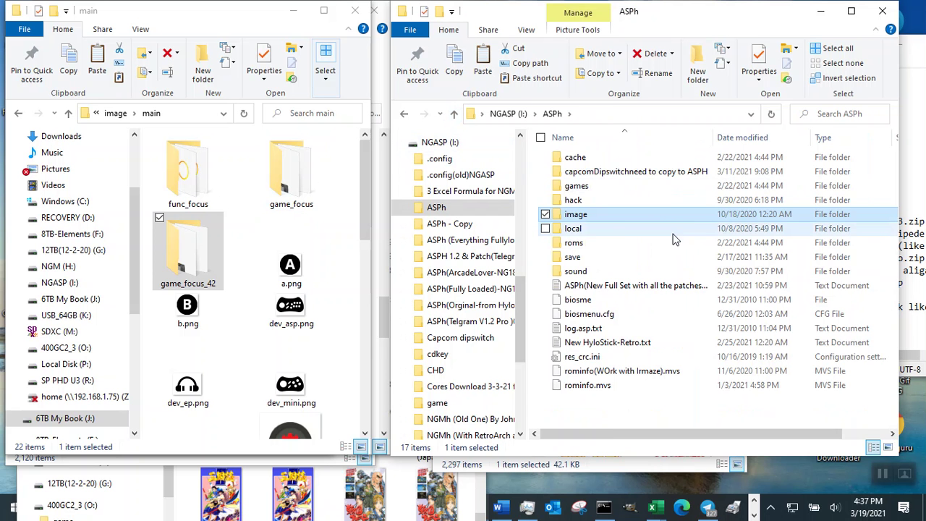
{"action": "double_click", "coordinate": [621, 230]}
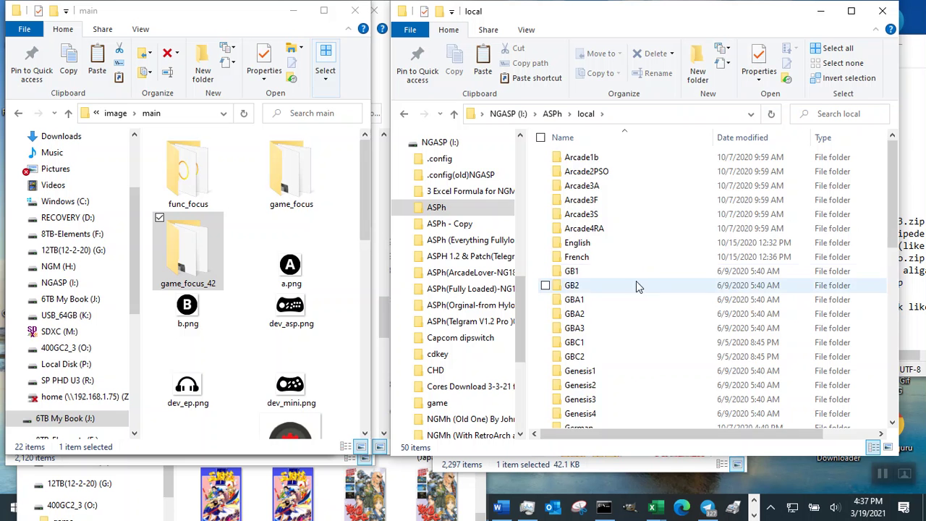
{"action": "scroll", "coordinate": [640, 282], "scroll_direction": "down", "scroll_amount": 3}
{"action": "scroll", "coordinate": [643, 291], "scroll_direction": "down", "scroll_amount": 4}
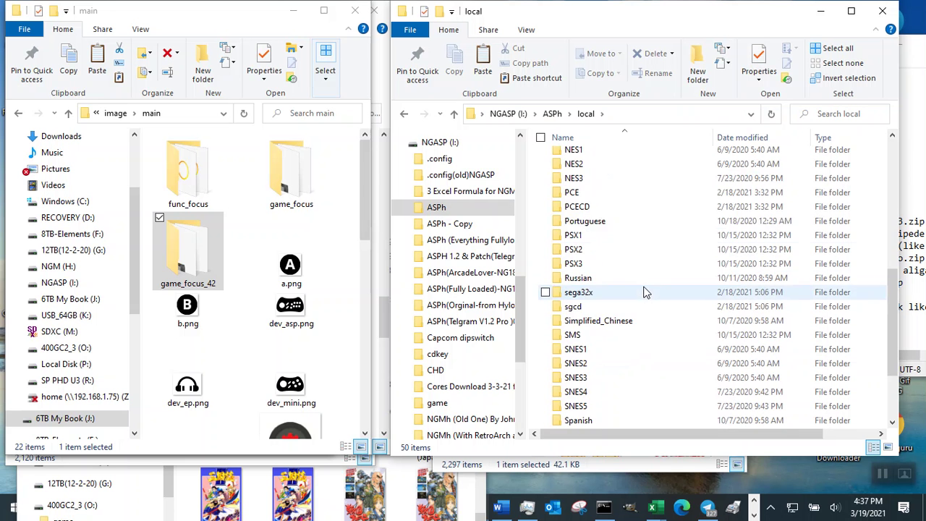
{"action": "scroll", "coordinate": [624, 248], "scroll_direction": "up", "scroll_amount": 2}
{"action": "double_click", "coordinate": [612, 210]}
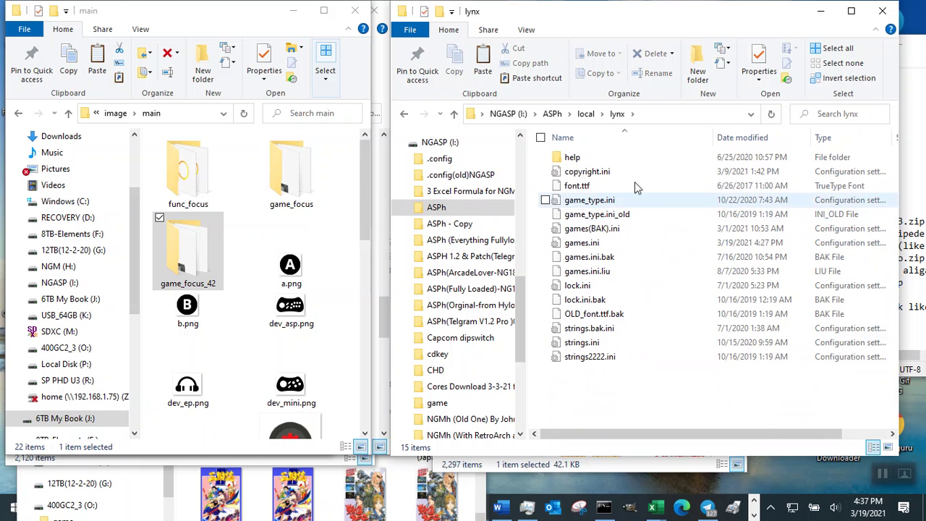
{"action": "double_click", "coordinate": [626, 159]}
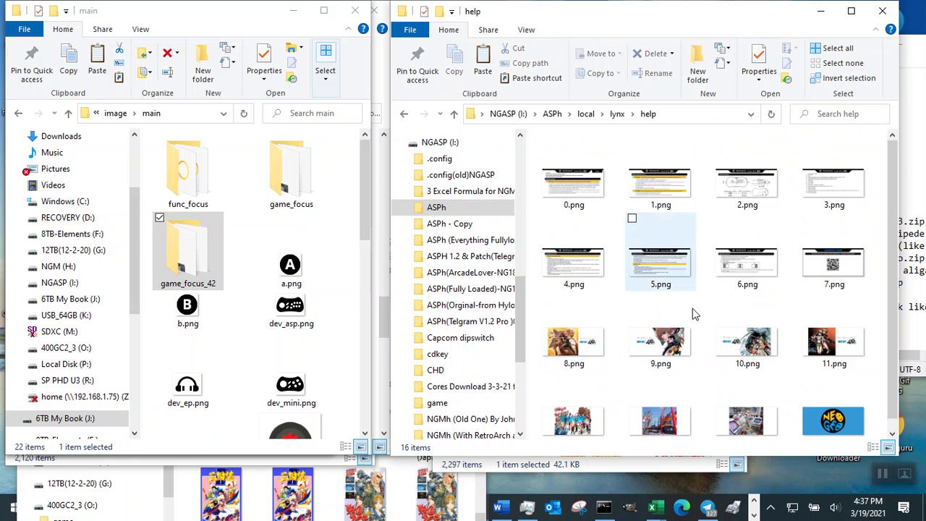
In the Atari Lynx package, go up to the ASPh folder and open the help folder inside local\English.
{"action": "left_click", "coordinate": [68, 113]}
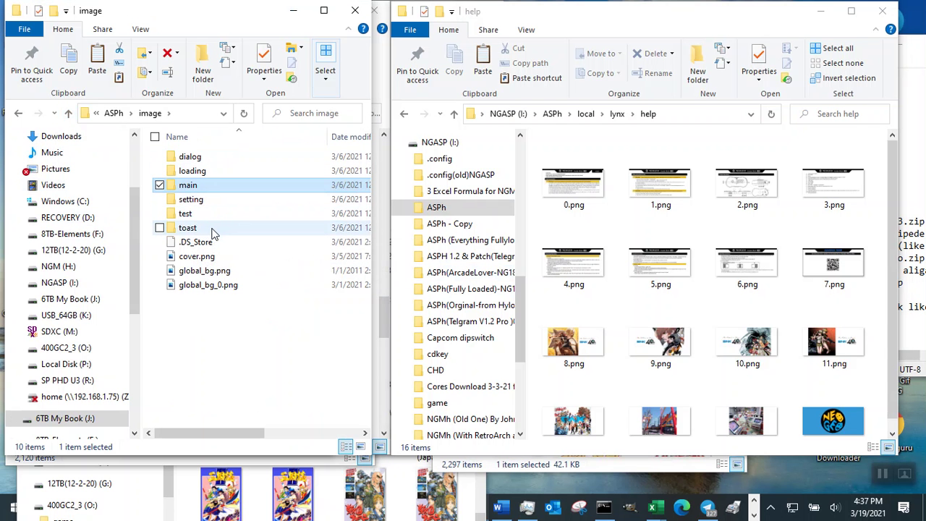
{"action": "left_click", "coordinate": [68, 112]}
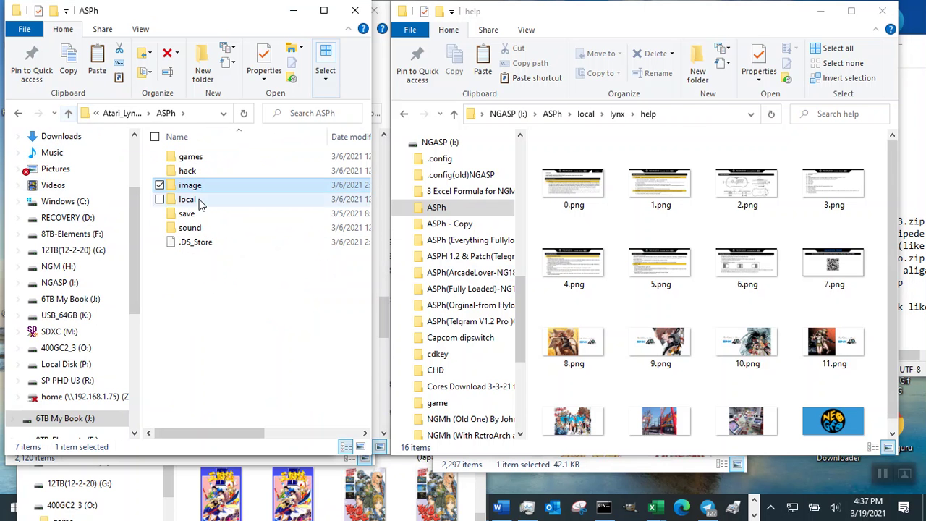
{"action": "double_click", "coordinate": [218, 199]}
{"action": "left_click", "coordinate": [223, 159]}
{"action": "double_click", "coordinate": [223, 160]}
{"action": "left_click", "coordinate": [203, 158]}
{"action": "double_click", "coordinate": [203, 159]}
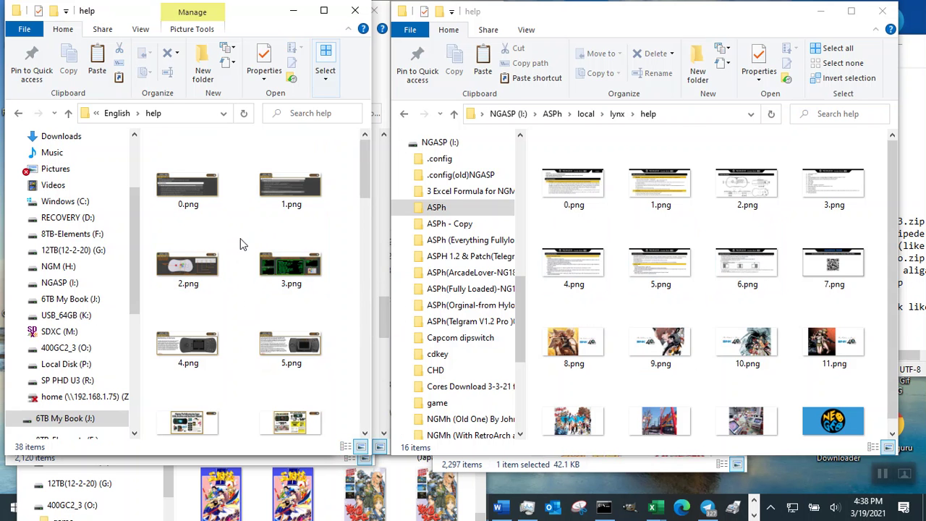
Copy all help images from the Atari Lynx package into the NGASP drive's local\lynx\help folder, replacing files with the same names.
{"action": "key", "text": "ctrl+a"}
{"action": "left_click", "coordinate": [70, 70]}
{"action": "left_click", "coordinate": [634, 22]}
{"action": "left_click", "coordinate": [482, 63]}
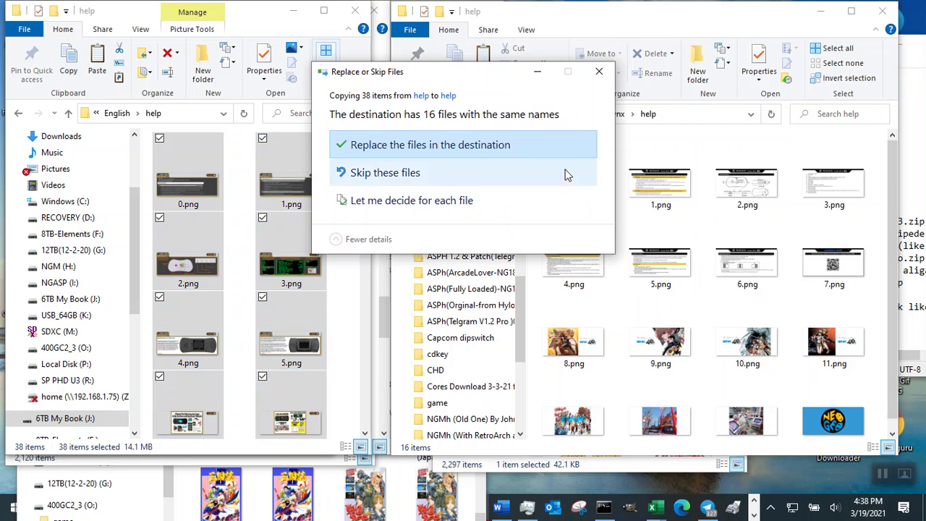
{"action": "left_click", "coordinate": [532, 148]}
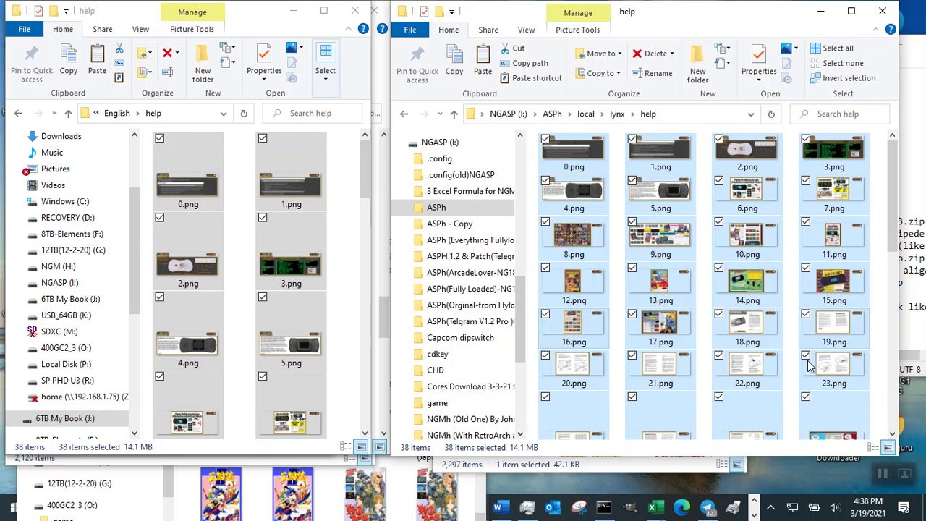
{"action": "scroll", "coordinate": [817, 365], "scroll_direction": "down", "scroll_amount": 5}
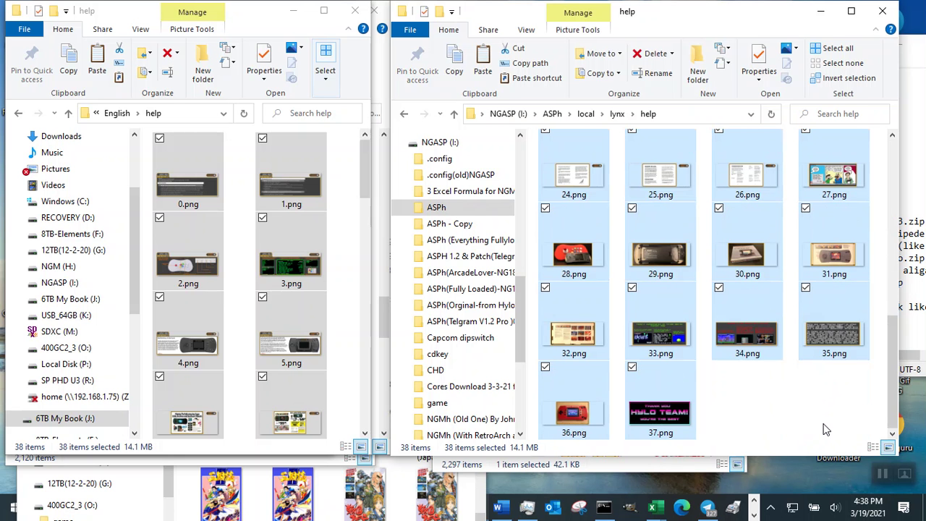
{"action": "scroll", "coordinate": [823, 428], "scroll_direction": "up", "scroll_amount": 5}
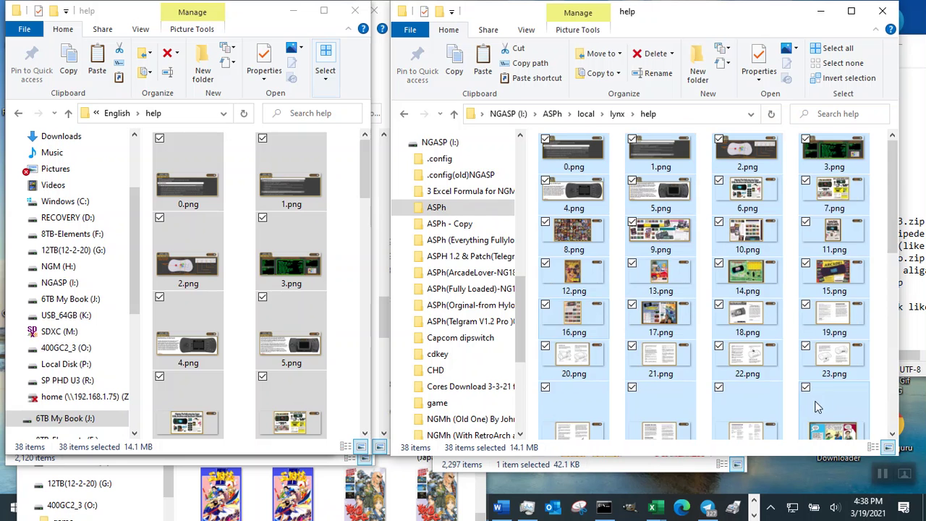
{"action": "scroll", "coordinate": [817, 407], "scroll_direction": "down", "scroll_amount": 5}
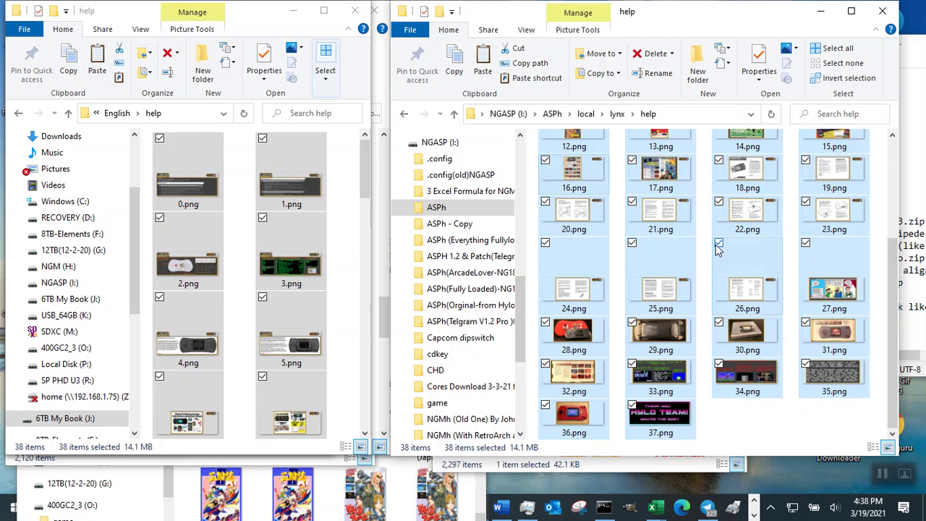
Go up from both help folders to local\lynx on the NGASP drive and local\English in the Atari Lynx package.
{"action": "scroll", "coordinate": [706, 238], "scroll_direction": "up", "scroll_amount": 3}
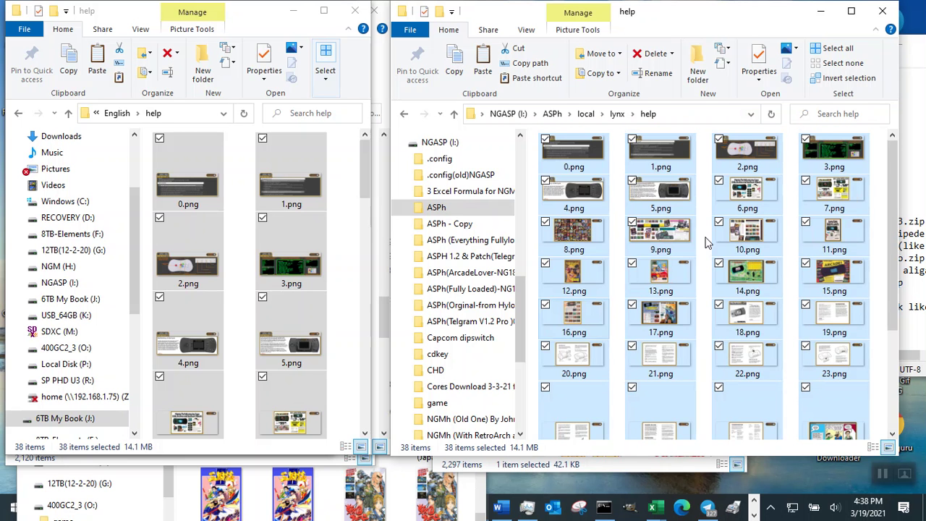
{"action": "left_click", "coordinate": [452, 116]}
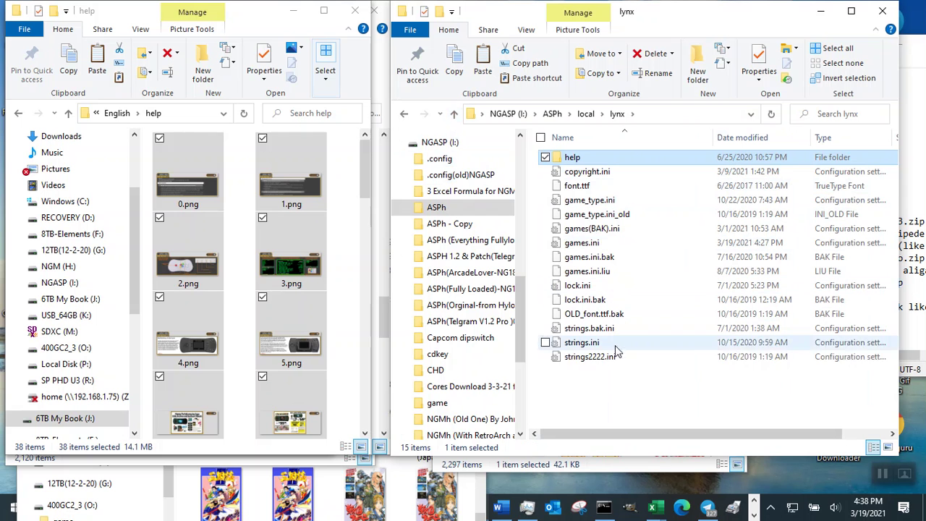
{"action": "left_click", "coordinate": [68, 114]}
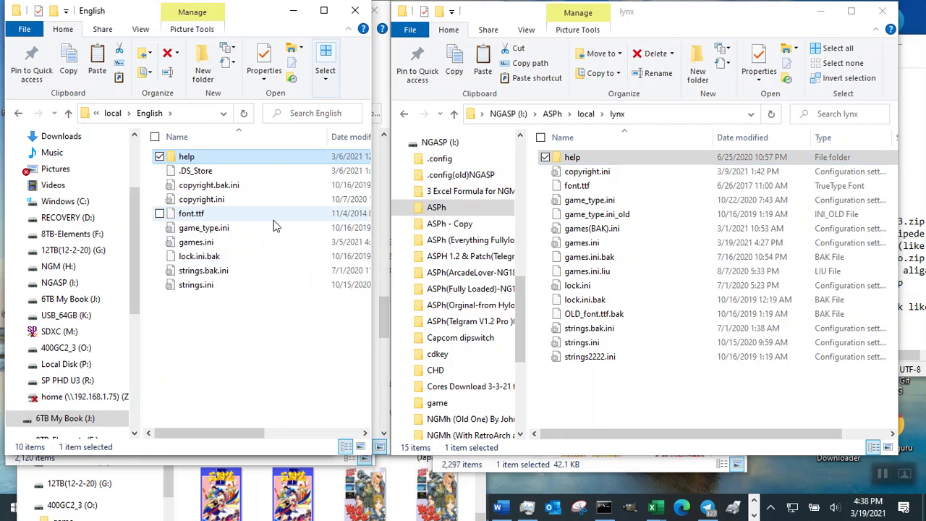
Copy copyright.bak.ini and copyright.ini from the package's English folder into the NGASP drive's lynx folder, replacing the file with the same name.
{"action": "left_click", "coordinate": [258, 186]}
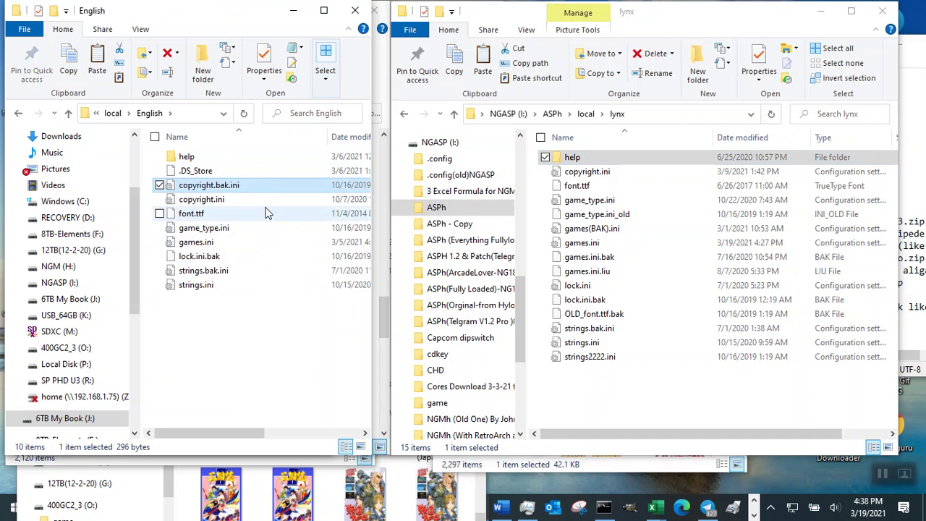
{"action": "left_click", "coordinate": [255, 200], "text": "ctrl"}
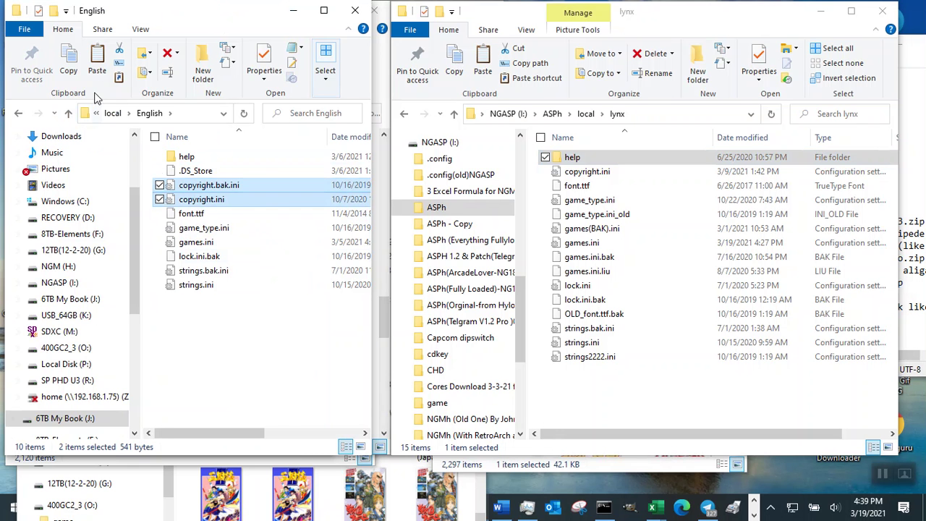
{"action": "left_click", "coordinate": [69, 63]}
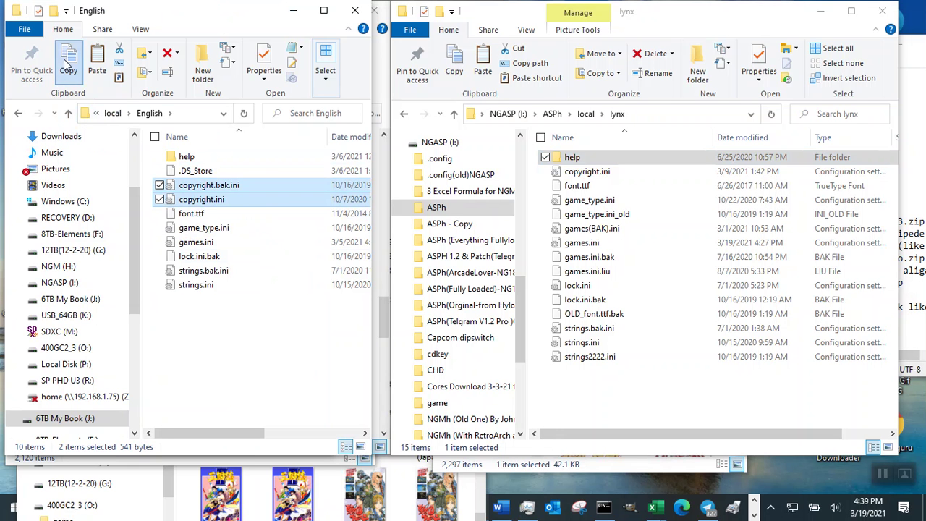
{"action": "left_click", "coordinate": [679, 21]}
{"action": "left_click", "coordinate": [483, 63]}
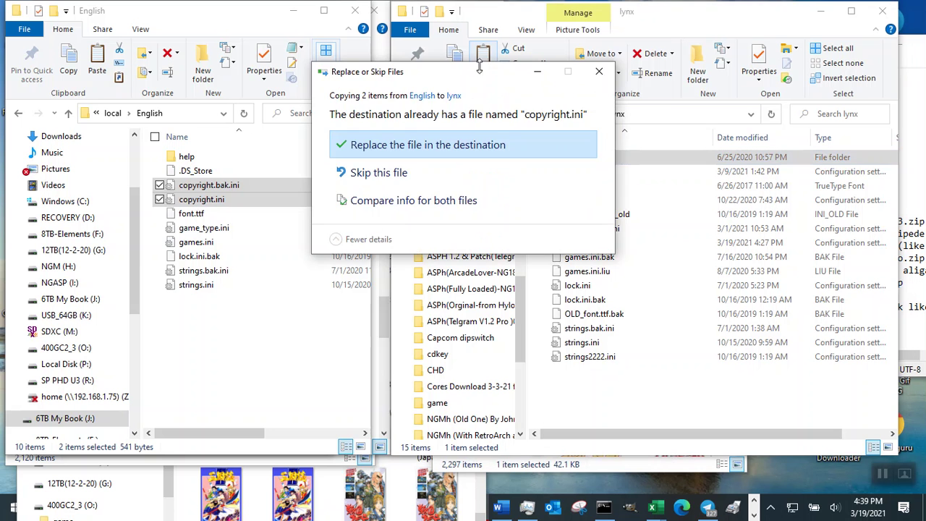
{"action": "left_click", "coordinate": [499, 149]}
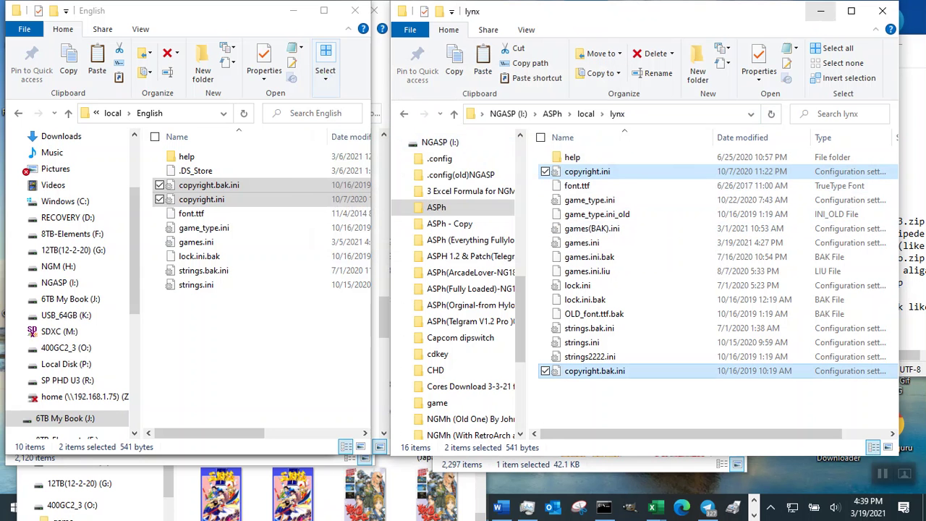
Move the lynx folder window down, and minimize it and the arcade wheel folder window.
{"action": "left_click_drag", "start_coordinate": [797, 1], "coordinate": [803, 107]}
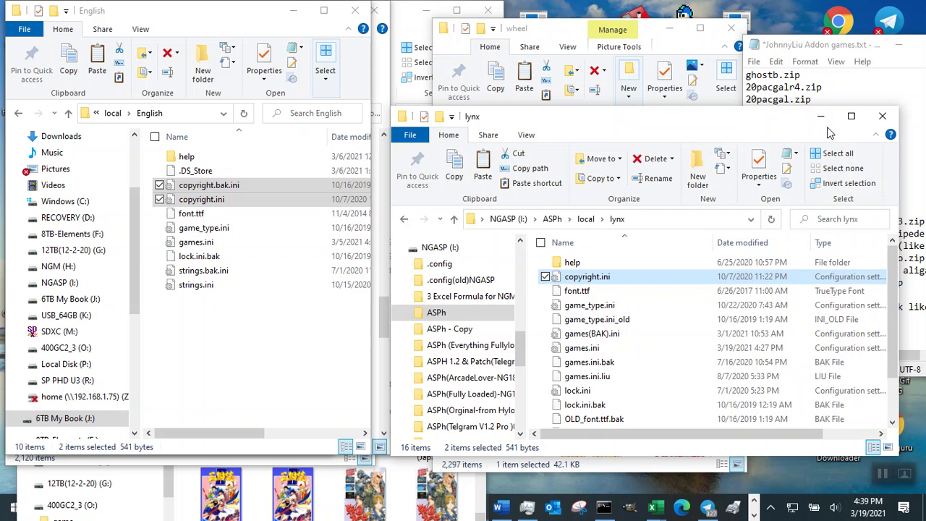
{"action": "left_click", "coordinate": [821, 117]}
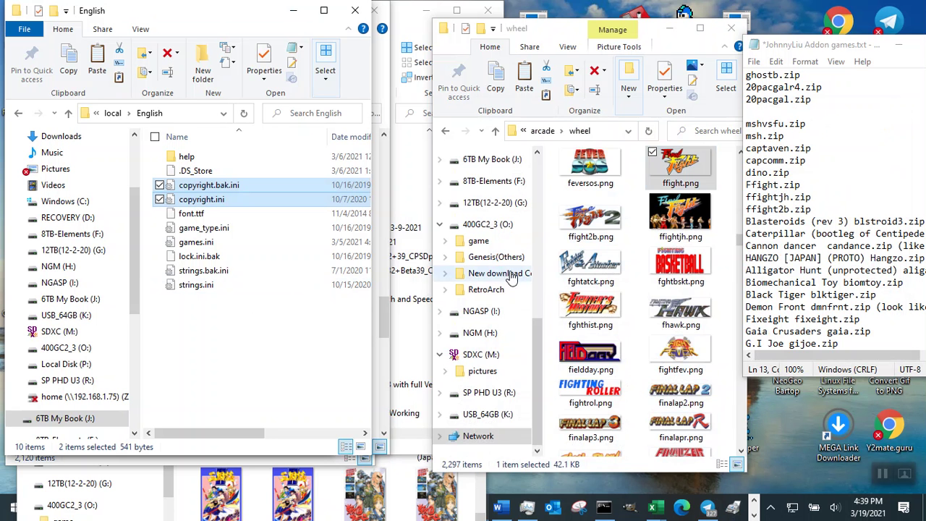
{"action": "left_click", "coordinate": [669, 29]}
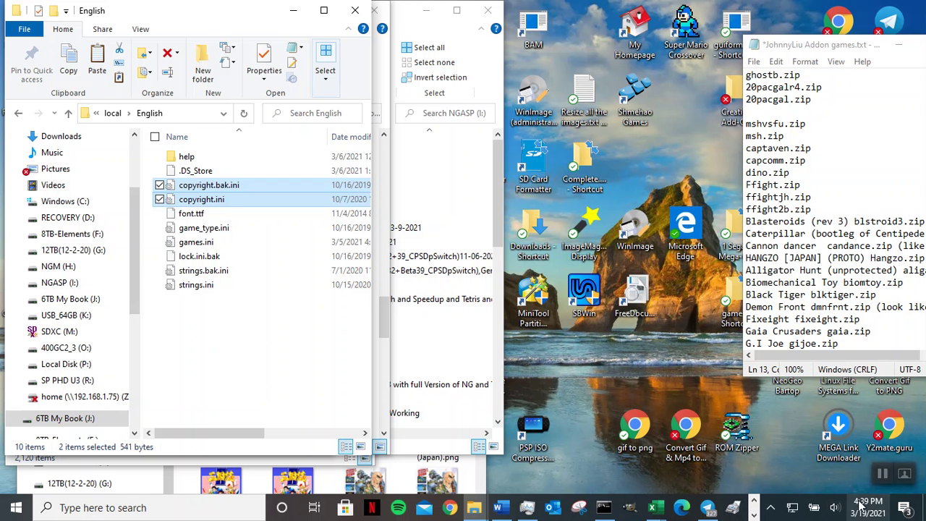
Look through the remaining running programs on the taskbar and show the hidden notification area icons.
{"action": "left_click", "coordinate": [755, 499]}
{"action": "left_click", "coordinate": [753, 515]}
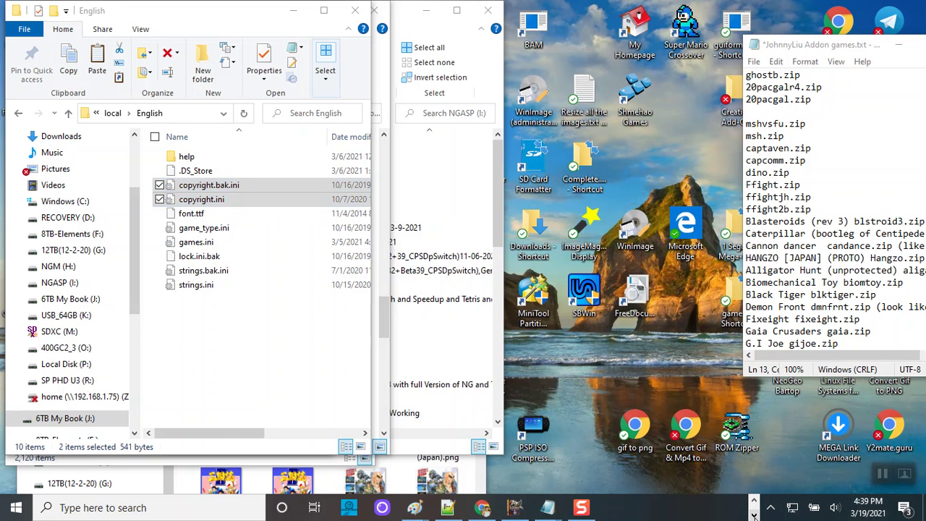
{"action": "left_click", "coordinate": [770, 507]}
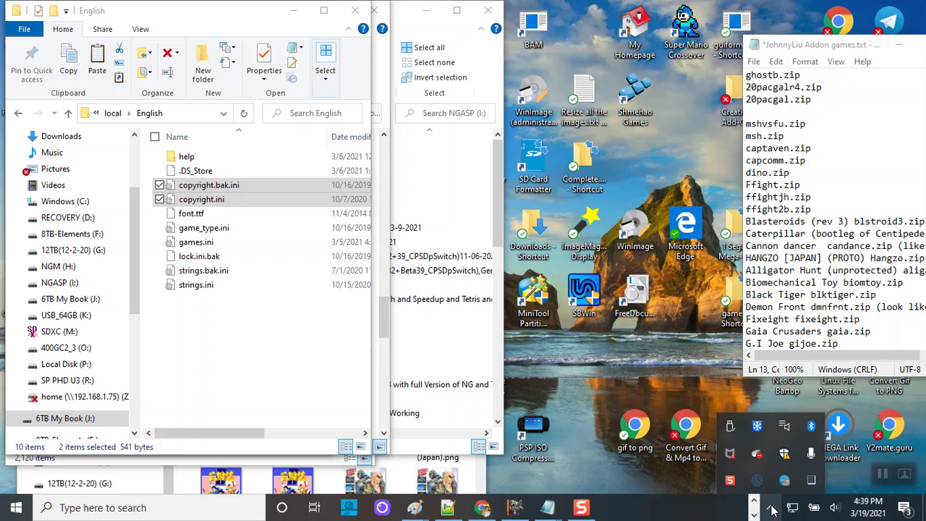
{"action": "mouse_move", "coordinate": [447, 510]}
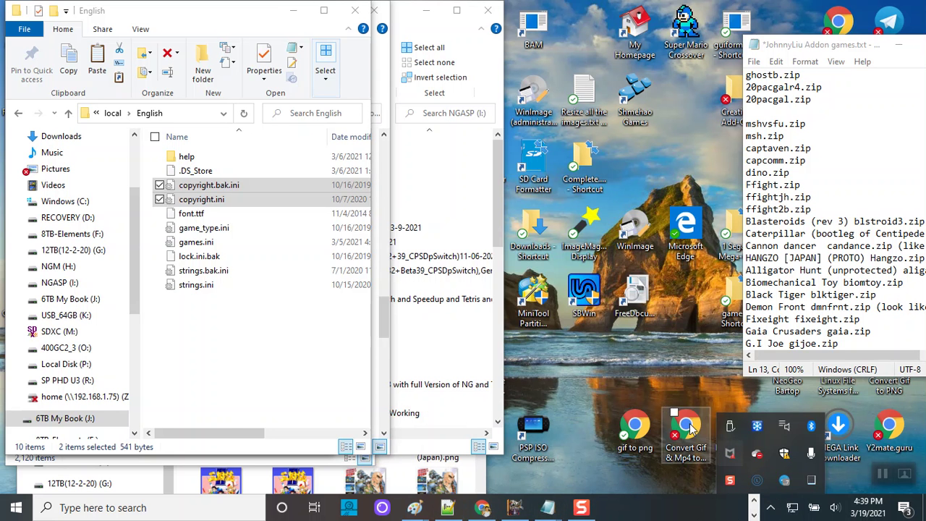